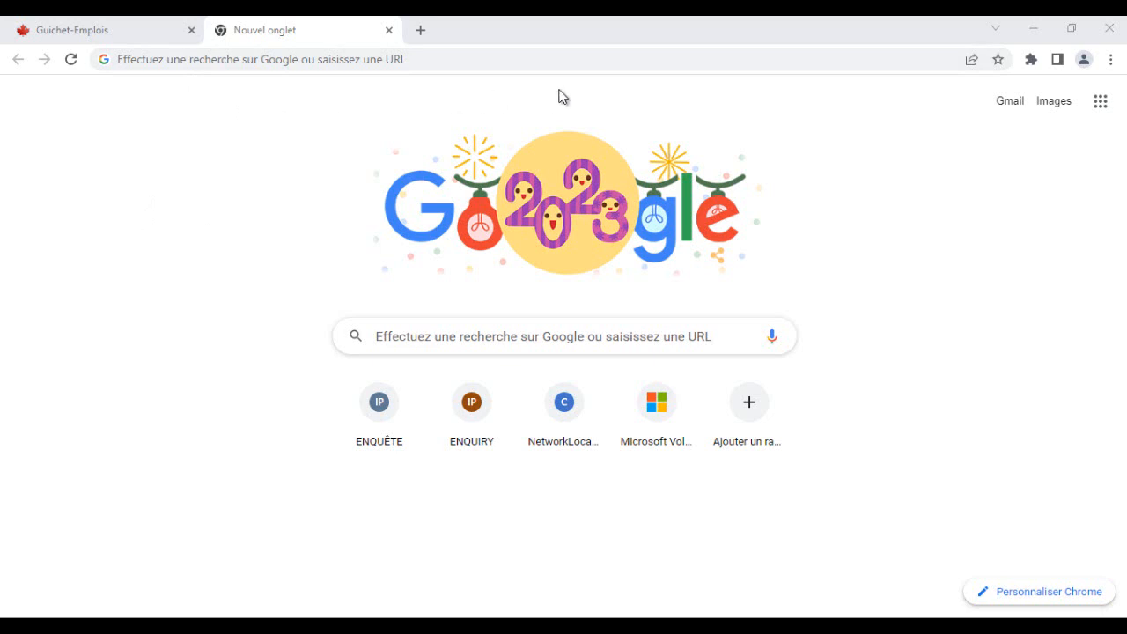
- Go to the Guichet-Emplois website by searching for guichet emploi canada from a new tab
{"action": "left_click", "coordinate": [217, 58]}
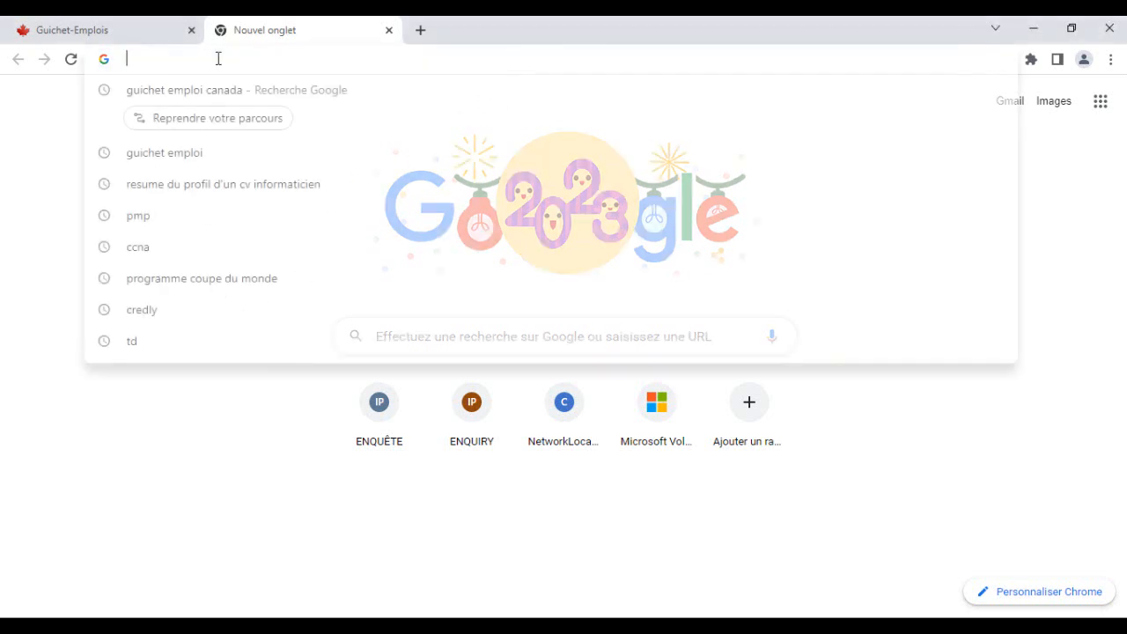
{"action": "type", "text": "guich"}
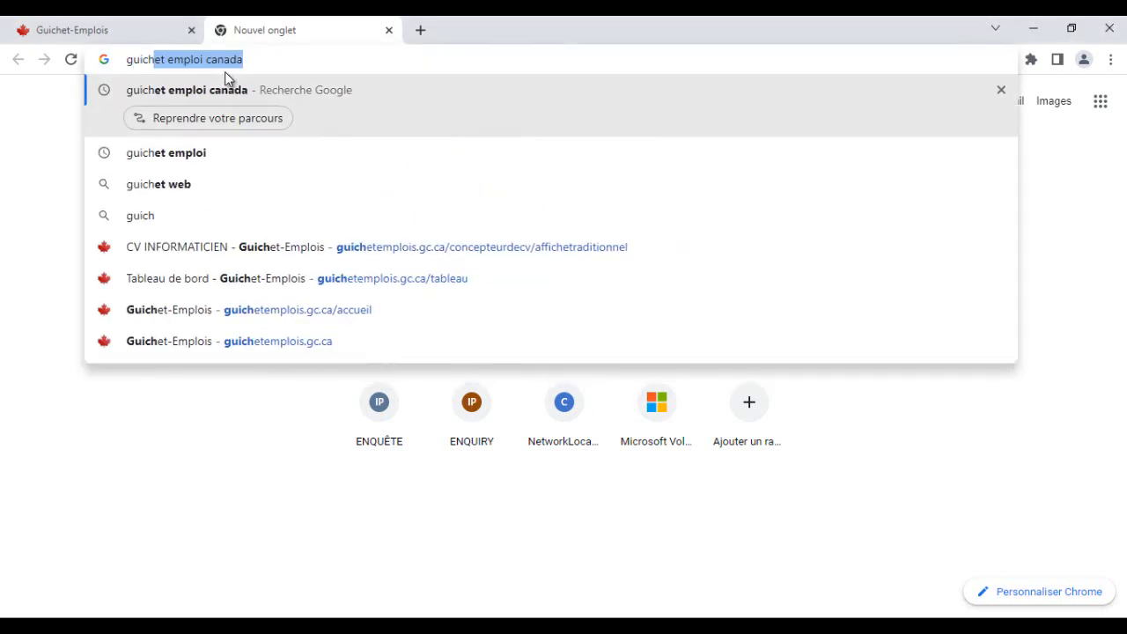
{"action": "type", "text": "et emploi canada"}
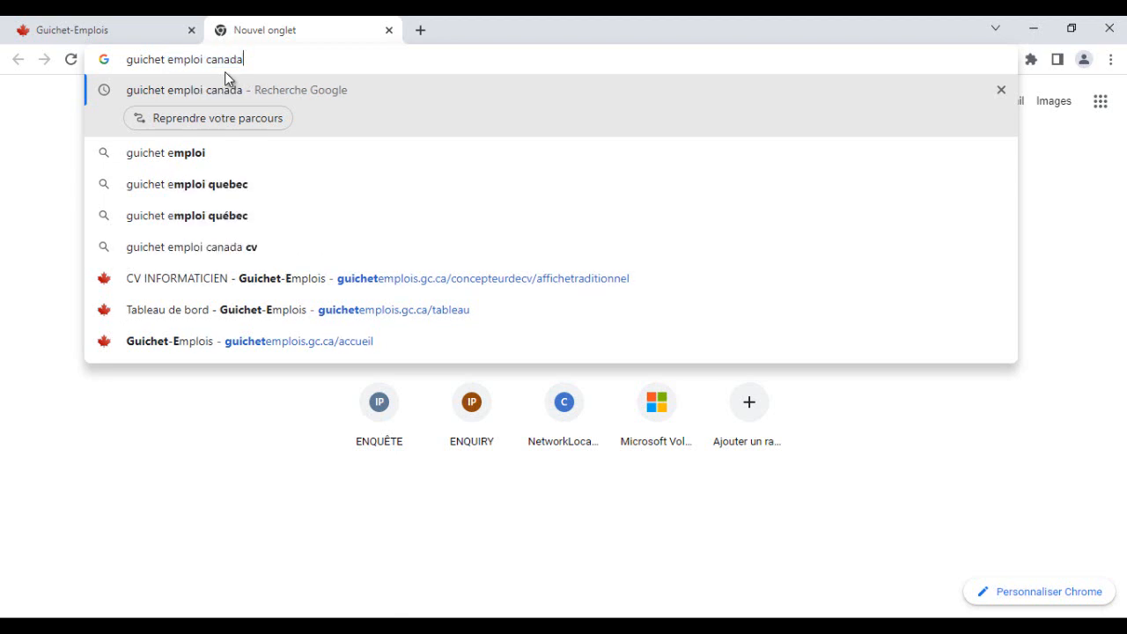
{"action": "key", "text": "Return"}
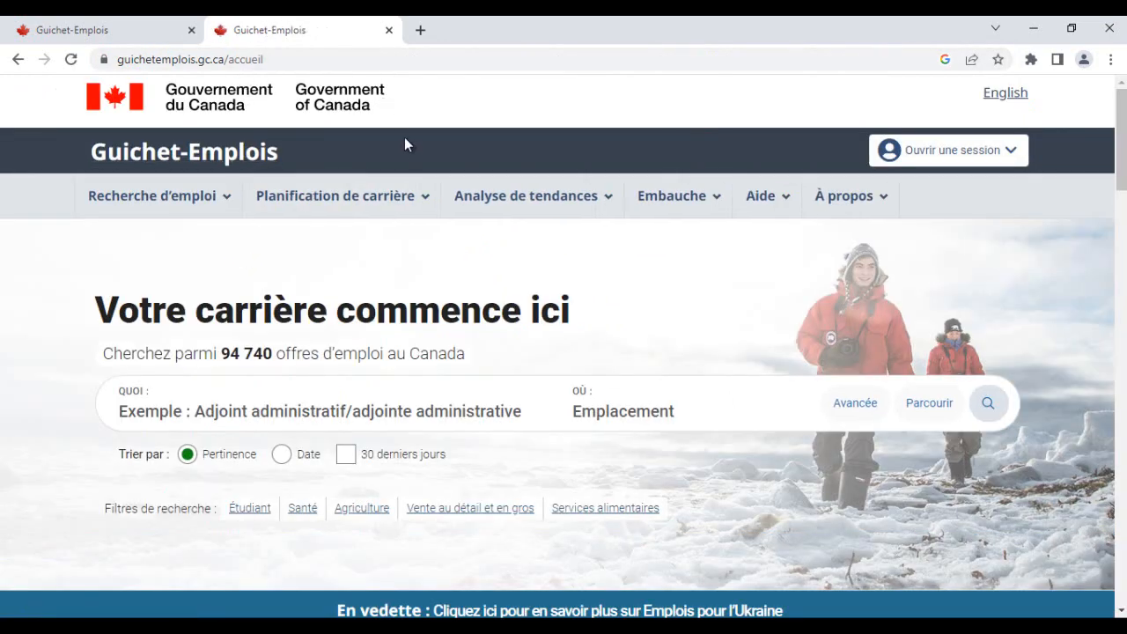
- Open the Concepteur de CV page under Recherche d'emploi
{"action": "scroll", "coordinate": [398, 397], "scroll_direction": "down", "scroll_amount": 3}
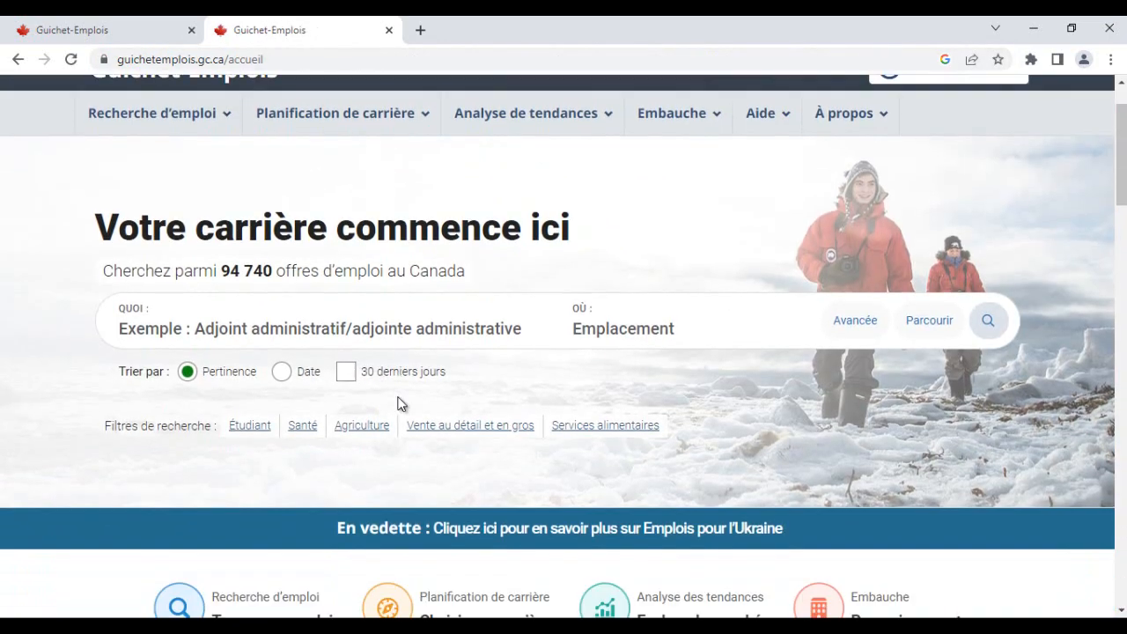
{"action": "scroll", "coordinate": [398, 403], "scroll_direction": "up", "scroll_amount": 2}
{"action": "scroll", "coordinate": [398, 404], "scroll_direction": "up", "scroll_amount": 1}
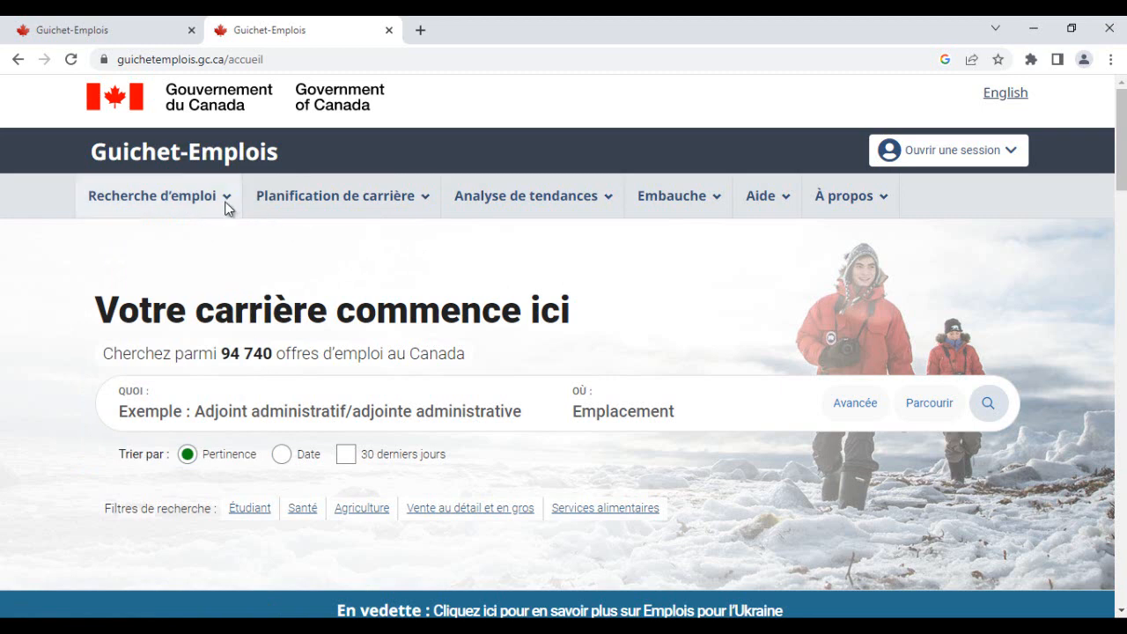
{"action": "mouse_move", "coordinate": [174, 201]}
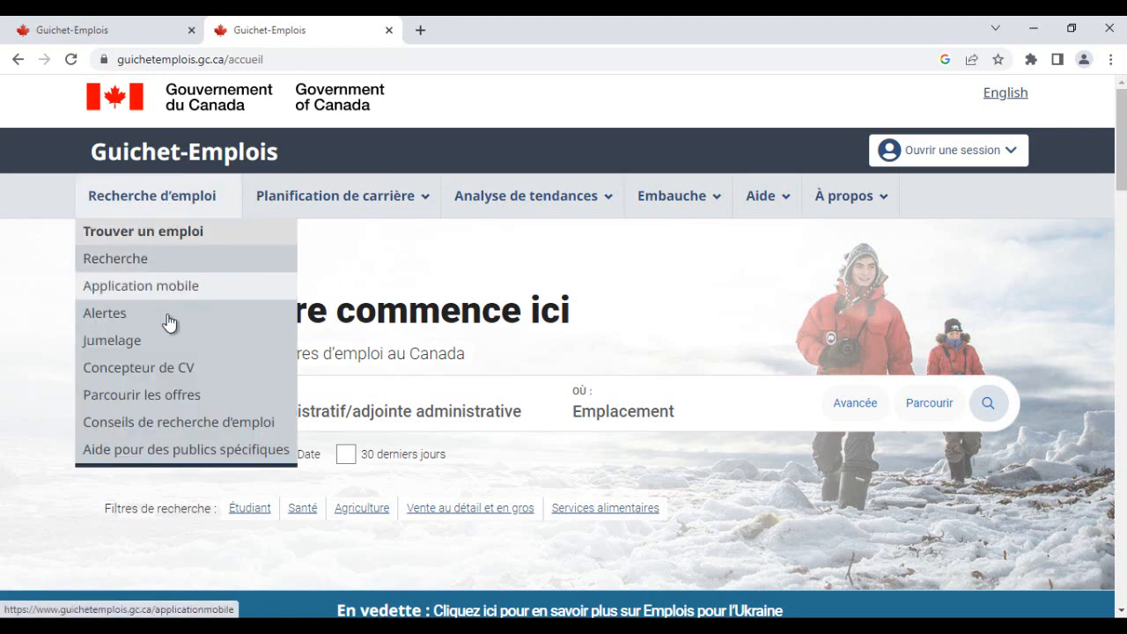
{"action": "left_click", "coordinate": [167, 371]}
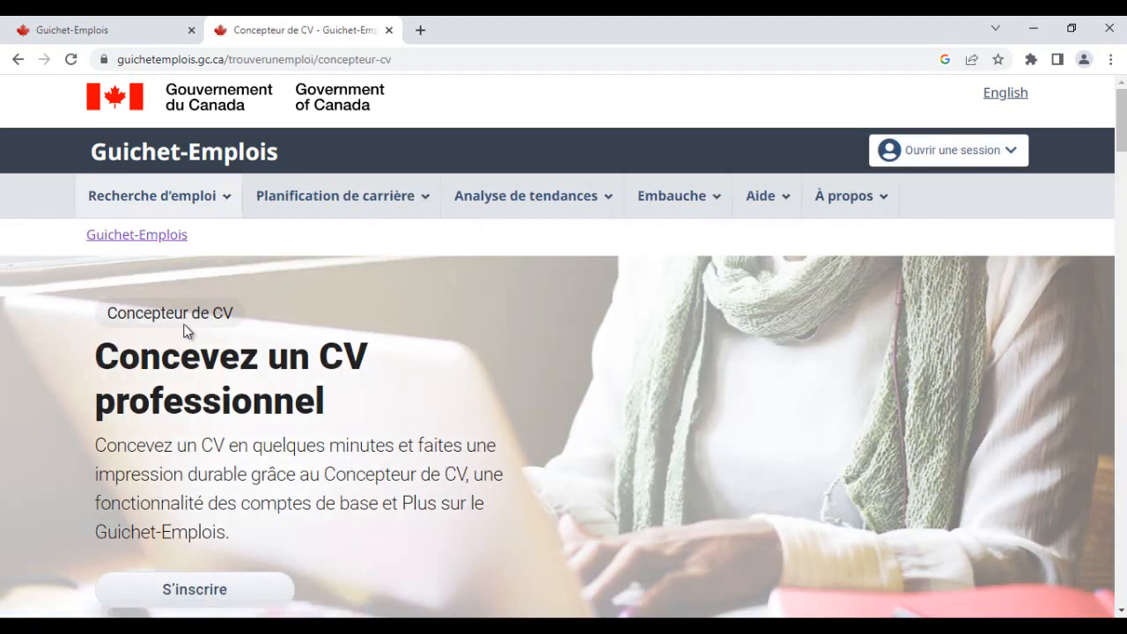
- Read through the Concepteur de CV page and start designing a CV with Concevoir votre CV
{"action": "scroll", "coordinate": [173, 331], "scroll_direction": "down", "scroll_amount": 2}
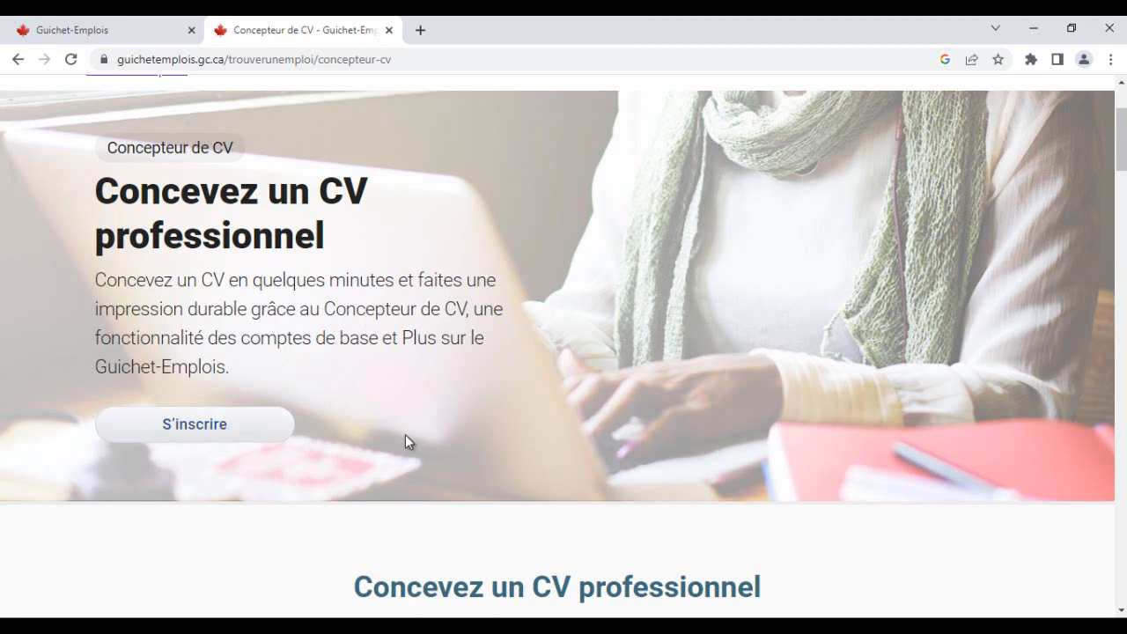
{"action": "scroll", "coordinate": [405, 434], "scroll_direction": "up", "scroll_amount": 1}
{"action": "scroll", "coordinate": [405, 434], "scroll_direction": "down", "scroll_amount": 5}
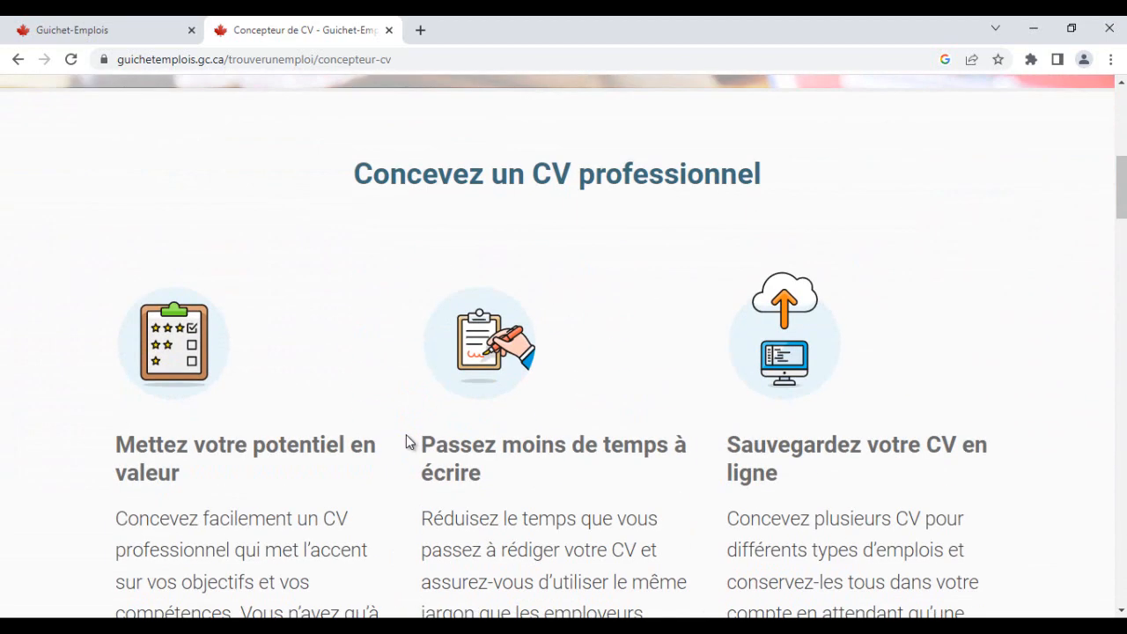
{"action": "scroll", "coordinate": [406, 434], "scroll_direction": "down", "scroll_amount": 3}
{"action": "scroll", "coordinate": [843, 327], "scroll_direction": "up", "scroll_amount": 1}
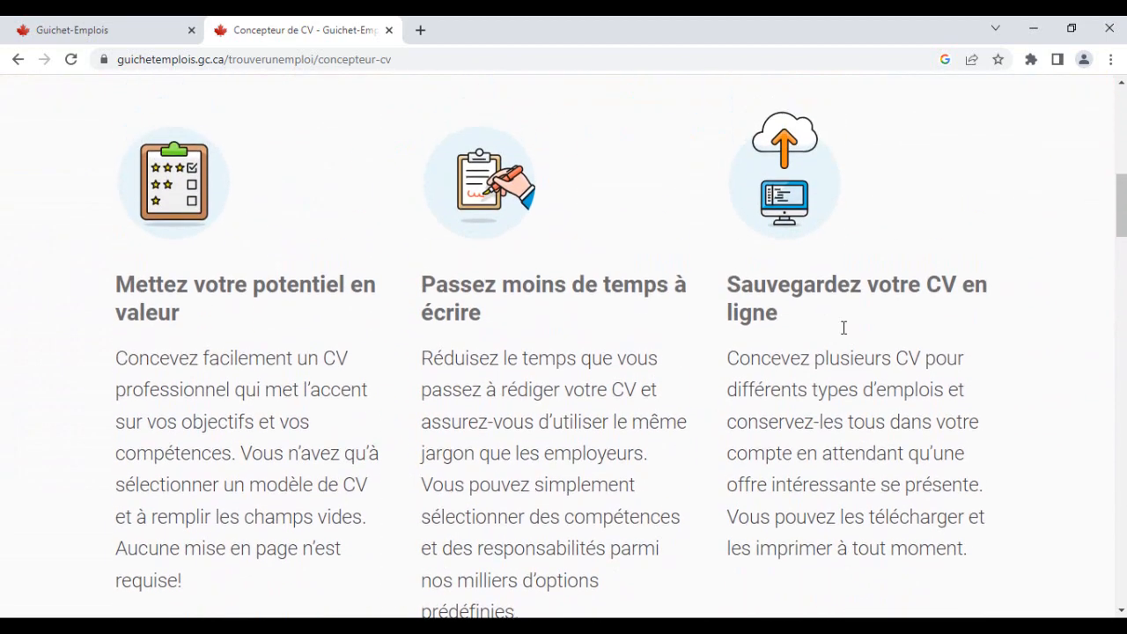
{"action": "scroll", "coordinate": [843, 328], "scroll_direction": "up", "scroll_amount": 5}
{"action": "scroll", "coordinate": [490, 440], "scroll_direction": "down", "scroll_amount": 5}
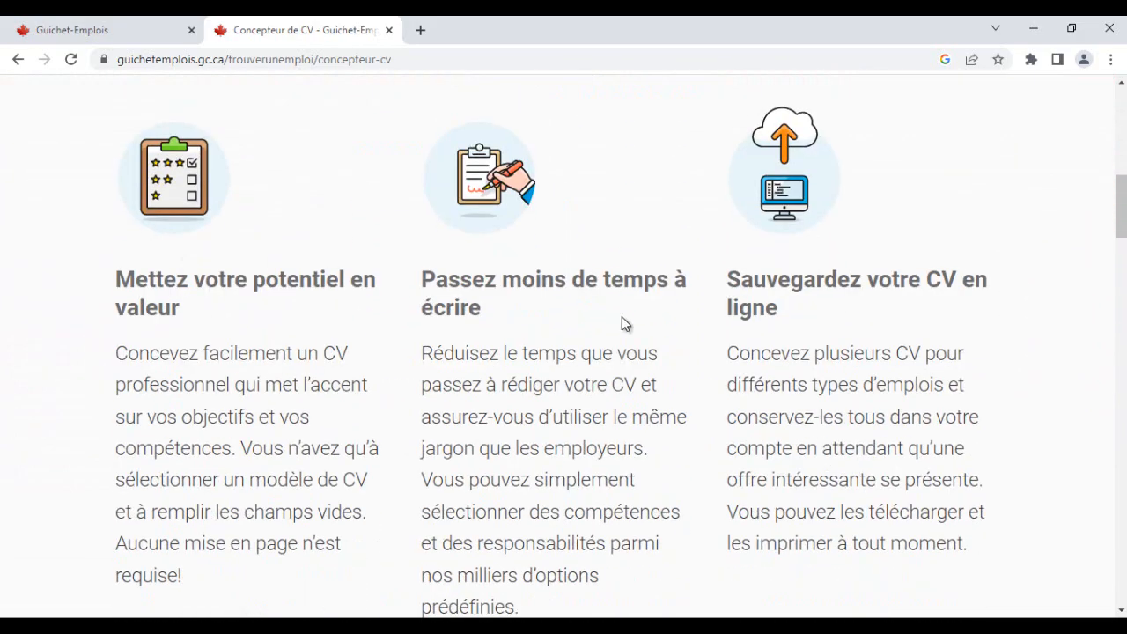
{"action": "scroll", "coordinate": [621, 324], "scroll_direction": "down", "scroll_amount": 15}
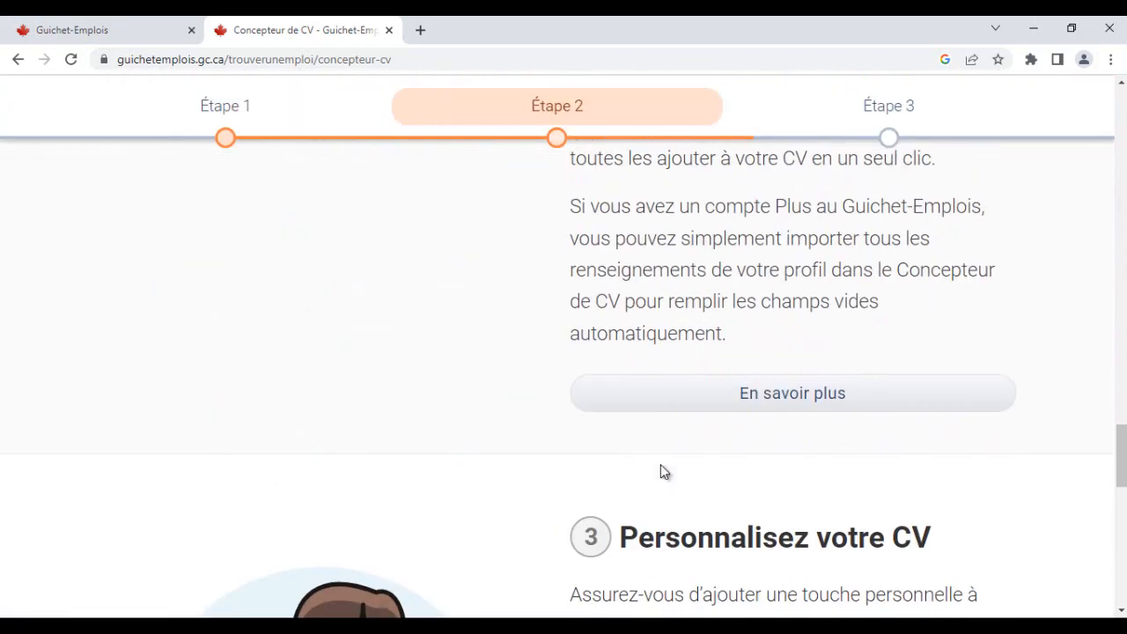
{"action": "scroll", "coordinate": [661, 464], "scroll_direction": "down", "scroll_amount": 11}
{"action": "scroll", "coordinate": [662, 470], "scroll_direction": "up", "scroll_amount": 3}
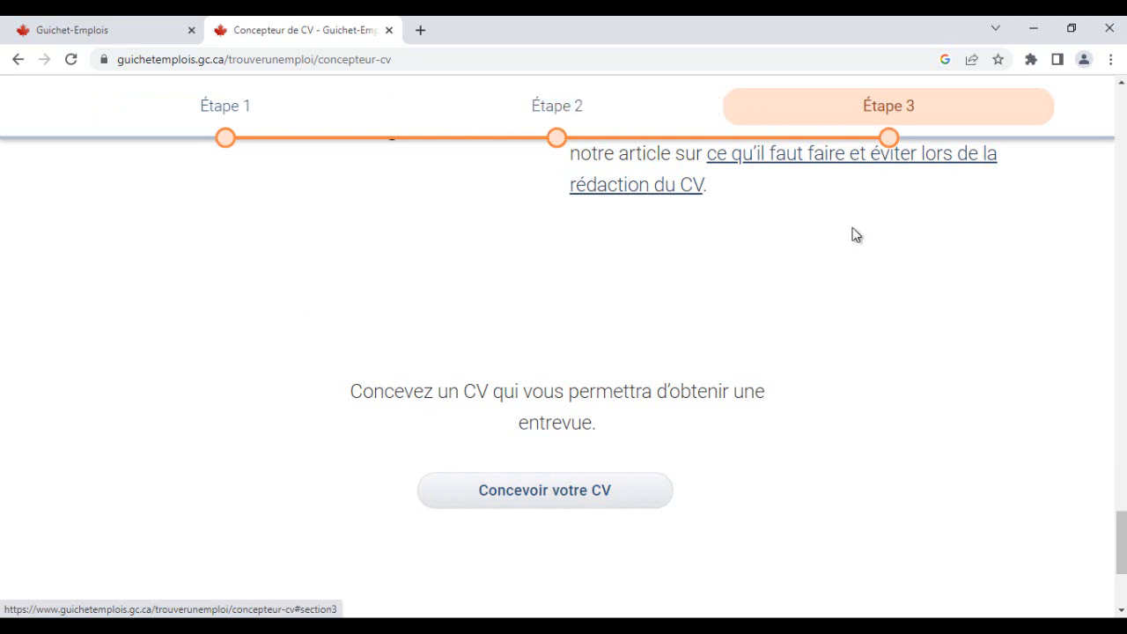
{"action": "left_click", "coordinate": [557, 497]}
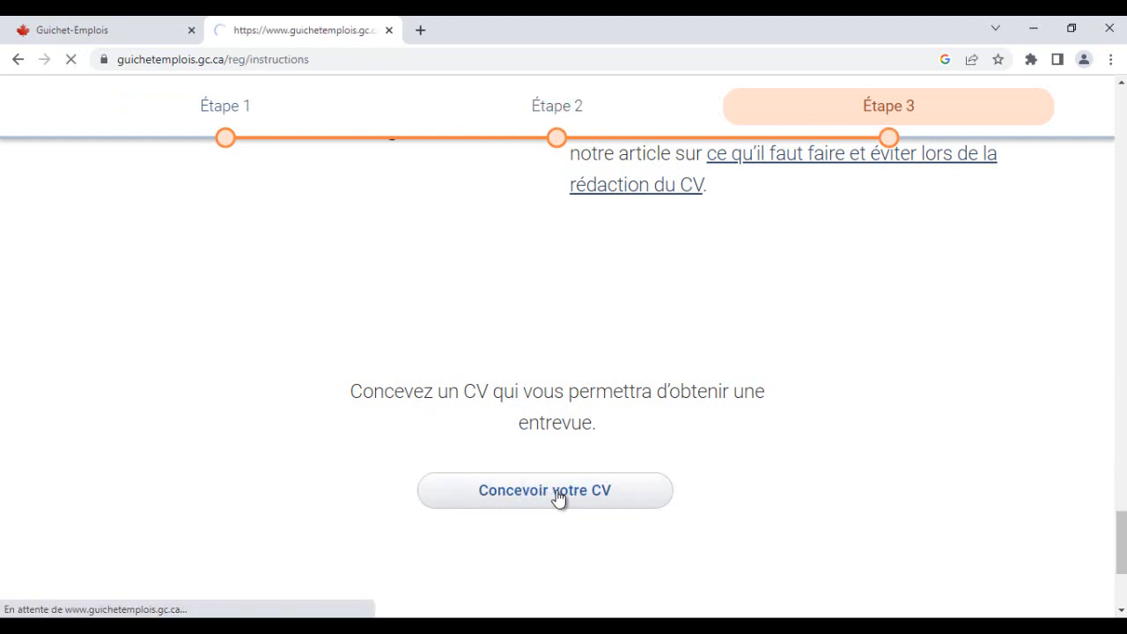
- Compare the features and requirements of the Compte de base and Compte Plus account types
{"action": "scroll", "coordinate": [293, 443], "scroll_direction": "down", "scroll_amount": 3}
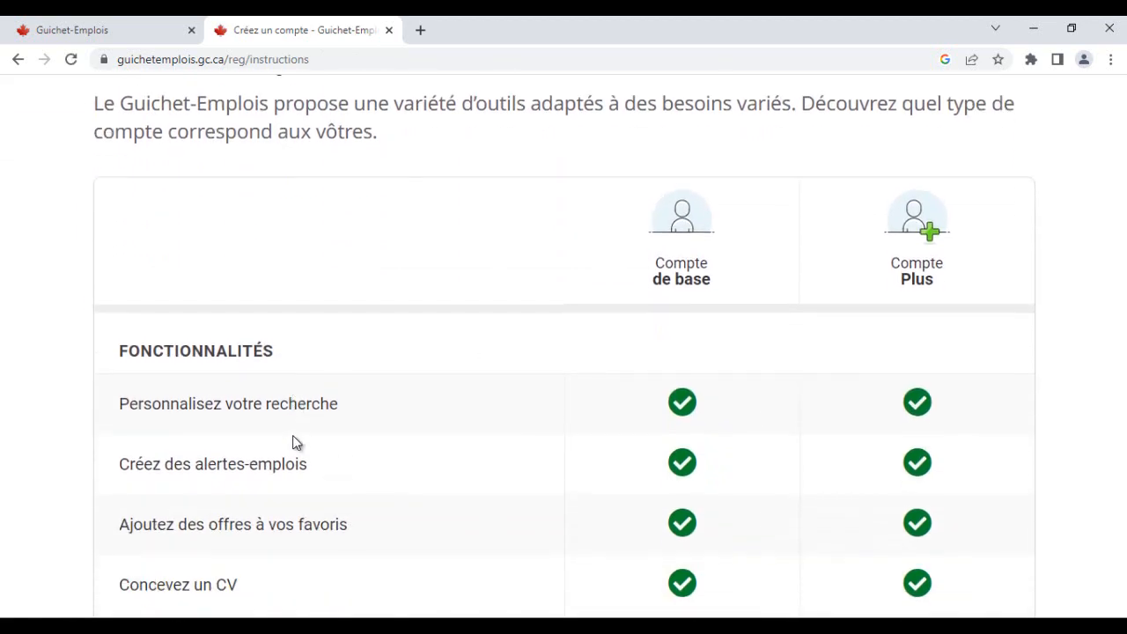
{"action": "scroll", "coordinate": [296, 443], "scroll_direction": "up", "scroll_amount": 2}
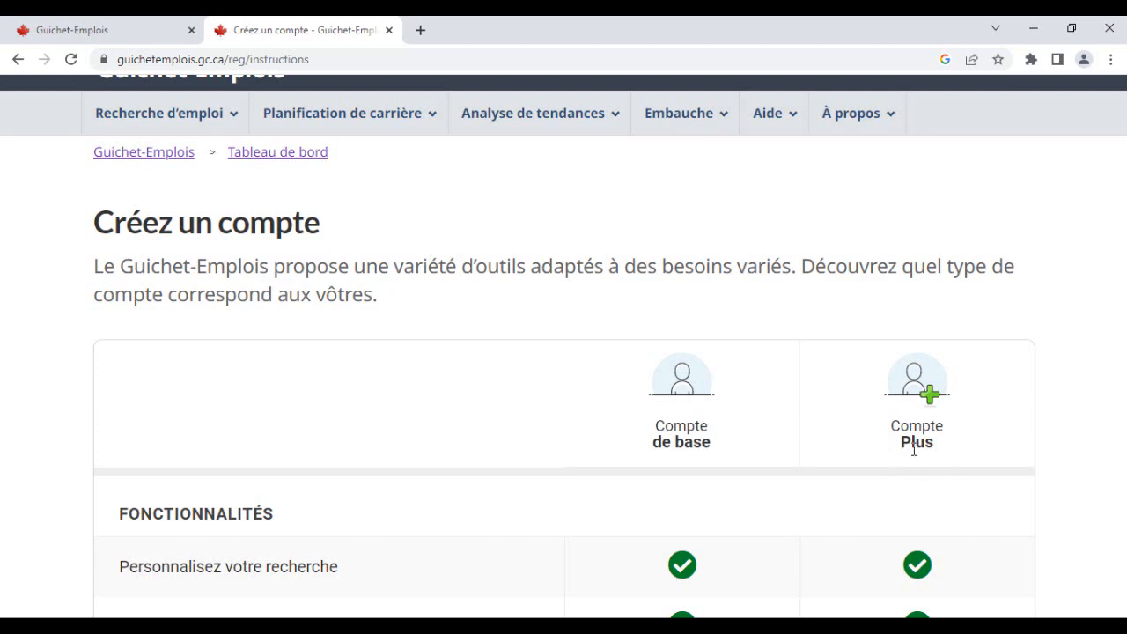
{"action": "scroll", "coordinate": [682, 441], "scroll_direction": "down", "scroll_amount": 3}
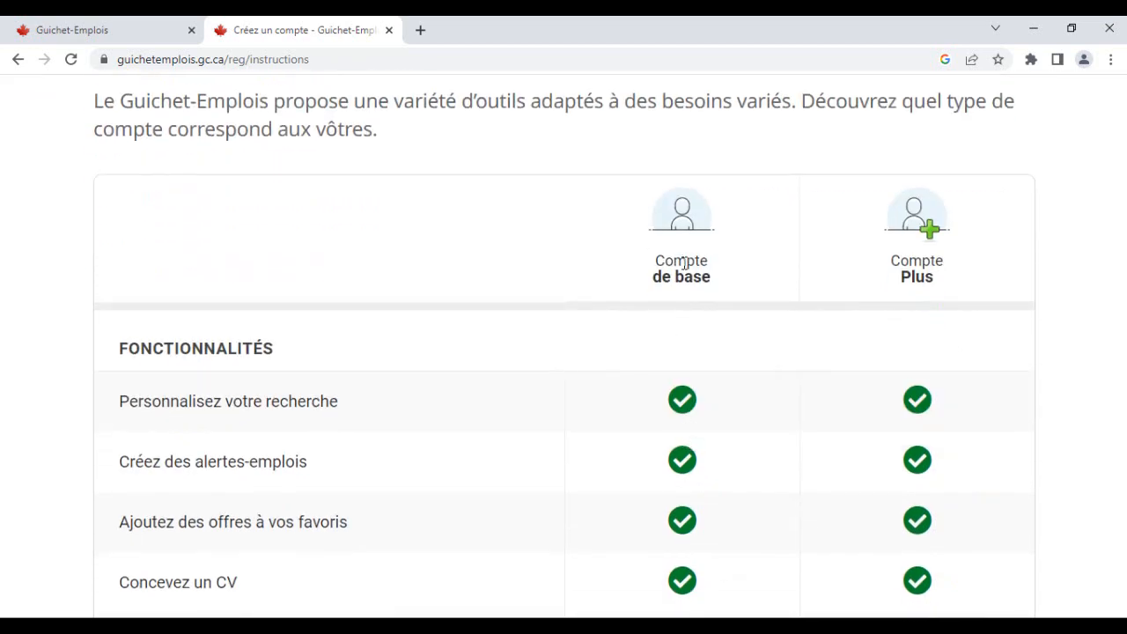
{"action": "scroll", "coordinate": [691, 320], "scroll_direction": "down", "scroll_amount": 5}
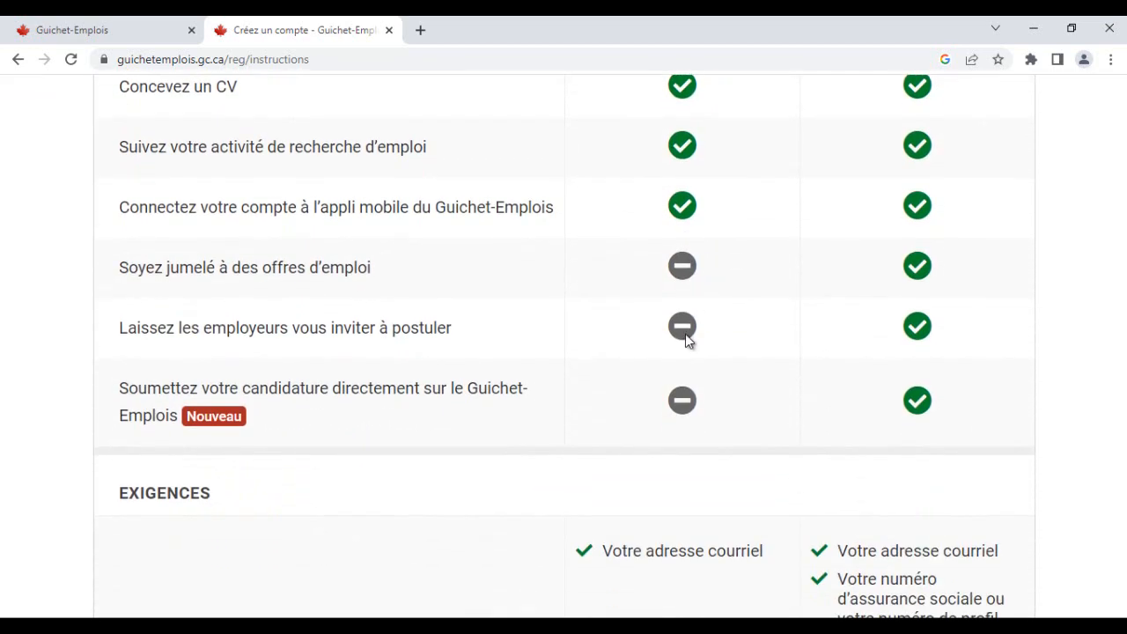
{"action": "scroll", "coordinate": [680, 390], "scroll_direction": "up", "scroll_amount": 3}
{"action": "scroll", "coordinate": [676, 396], "scroll_direction": "up", "scroll_amount": 3}
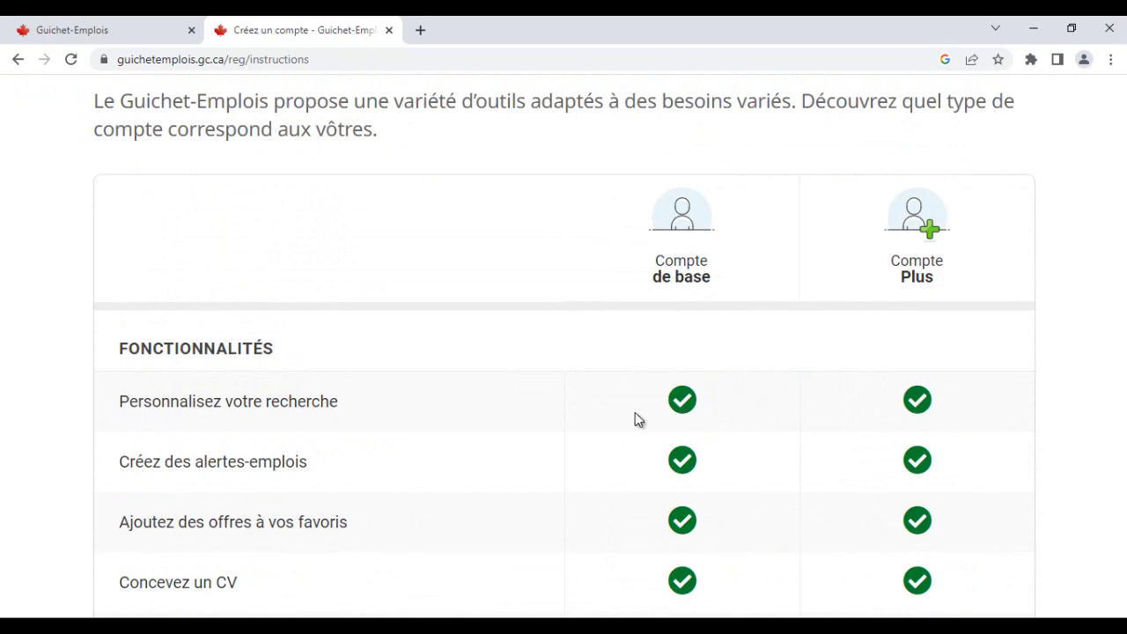
{"action": "scroll", "coordinate": [654, 416], "scroll_direction": "down", "scroll_amount": 5}
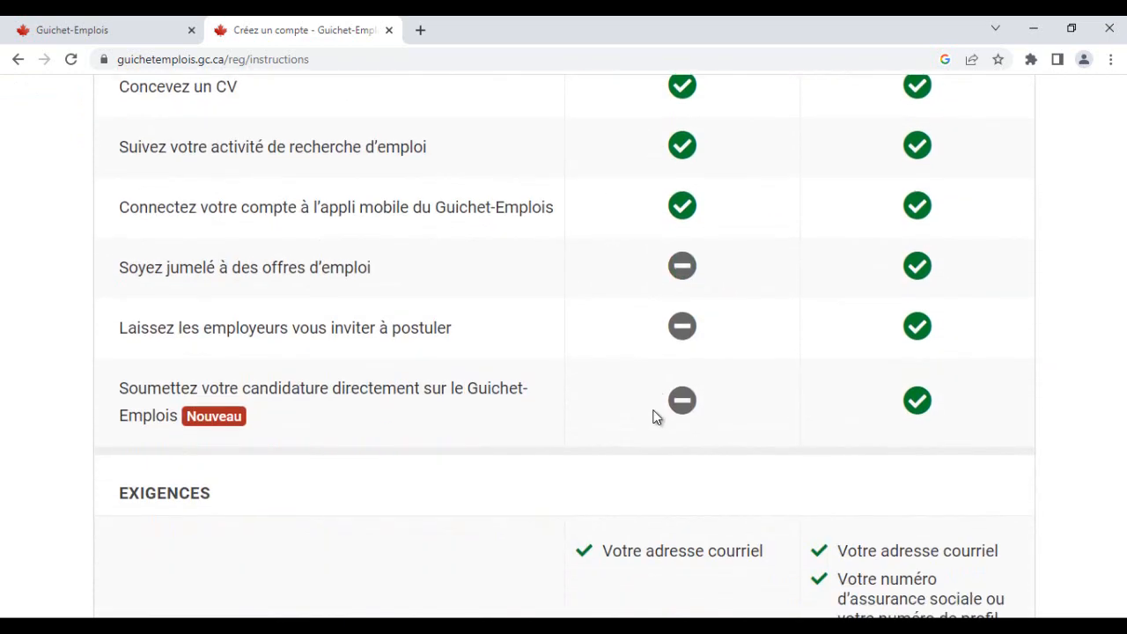
{"action": "scroll", "coordinate": [654, 416], "scroll_direction": "down", "scroll_amount": 2}
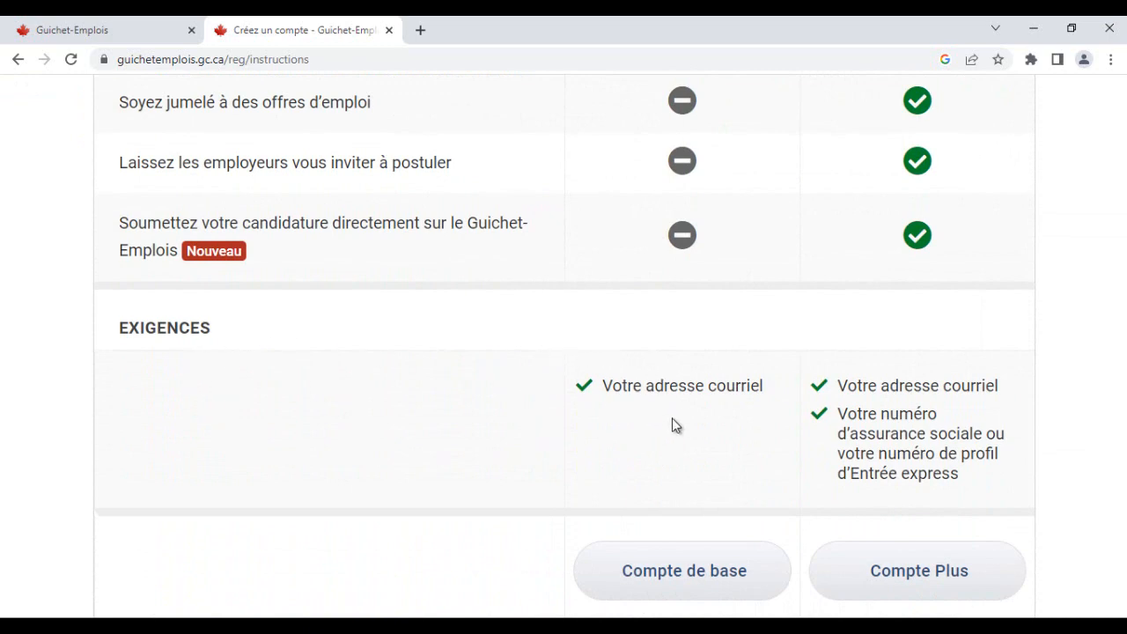
{"action": "scroll", "coordinate": [673, 421], "scroll_direction": "up", "scroll_amount": 2}
{"action": "scroll", "coordinate": [671, 424], "scroll_direction": "up", "scroll_amount": 4}
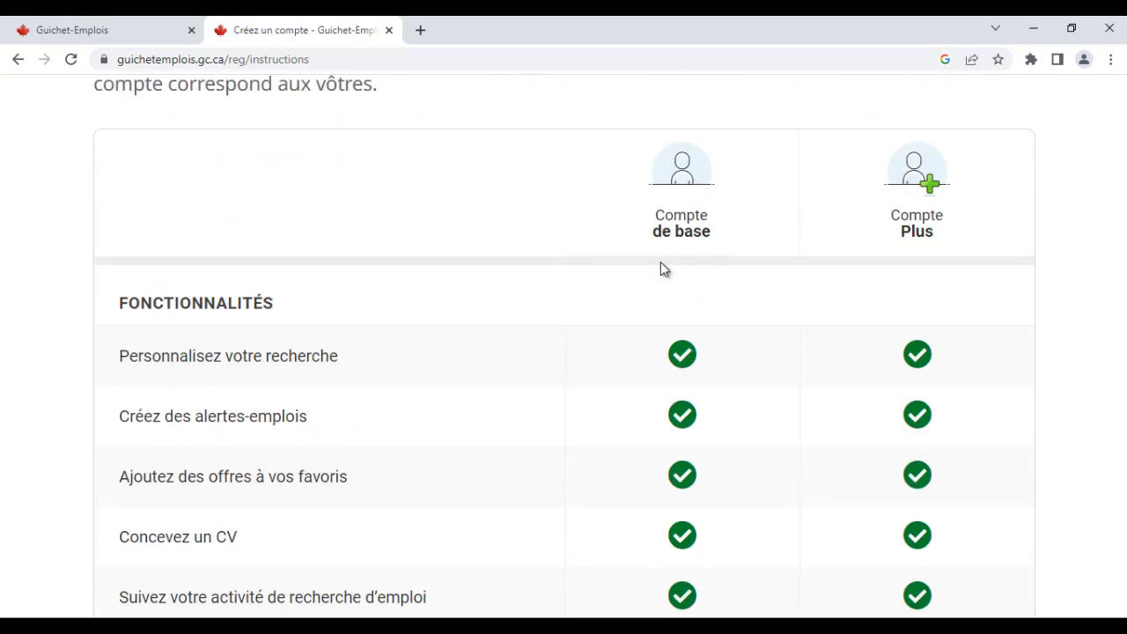
{"action": "scroll", "coordinate": [661, 270], "scroll_direction": "down", "scroll_amount": 2}
{"action": "scroll", "coordinate": [653, 388], "scroll_direction": "down", "scroll_amount": 3}
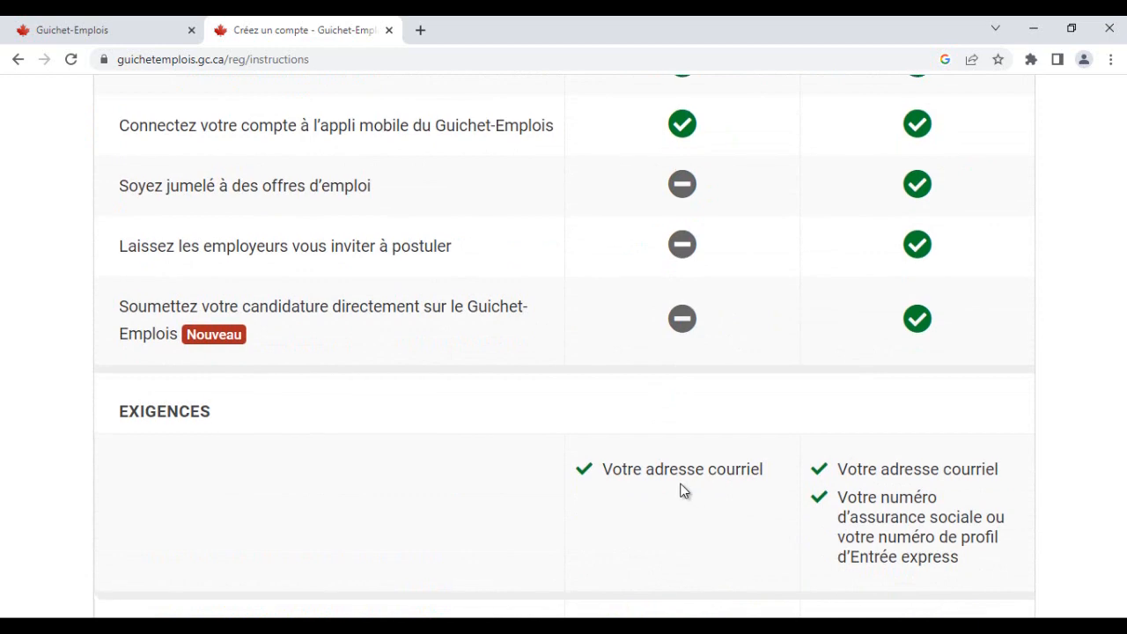
{"action": "scroll", "coordinate": [680, 480], "scroll_direction": "up", "scroll_amount": 4}
{"action": "scroll", "coordinate": [680, 480], "scroll_direction": "up", "scroll_amount": 1}
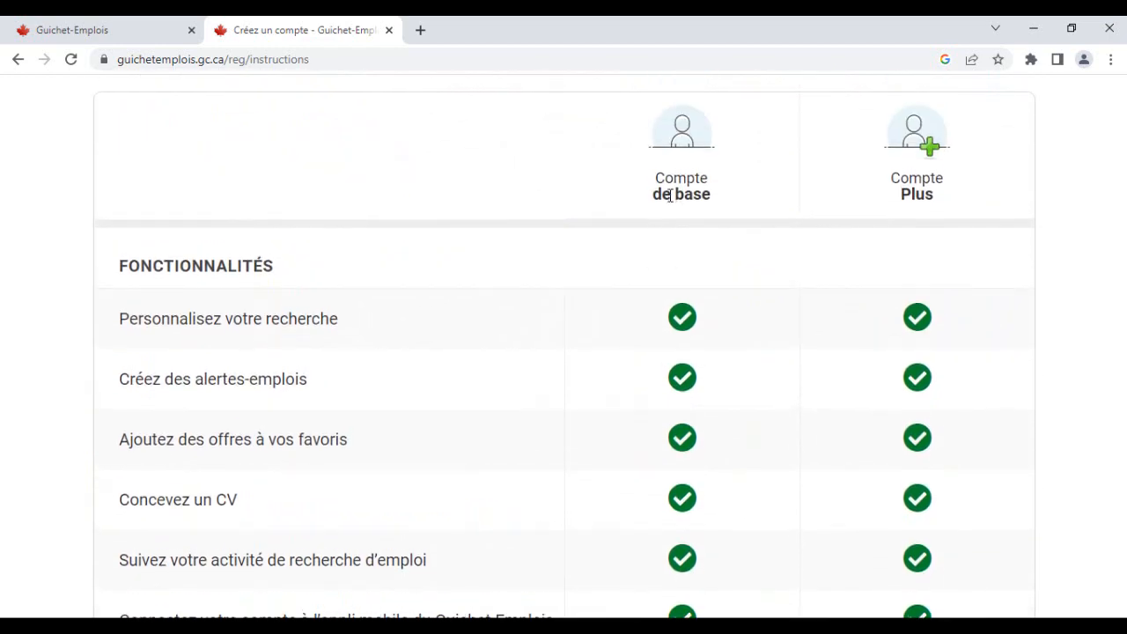
{"action": "scroll", "coordinate": [670, 195], "scroll_direction": "up", "scroll_amount": 2}
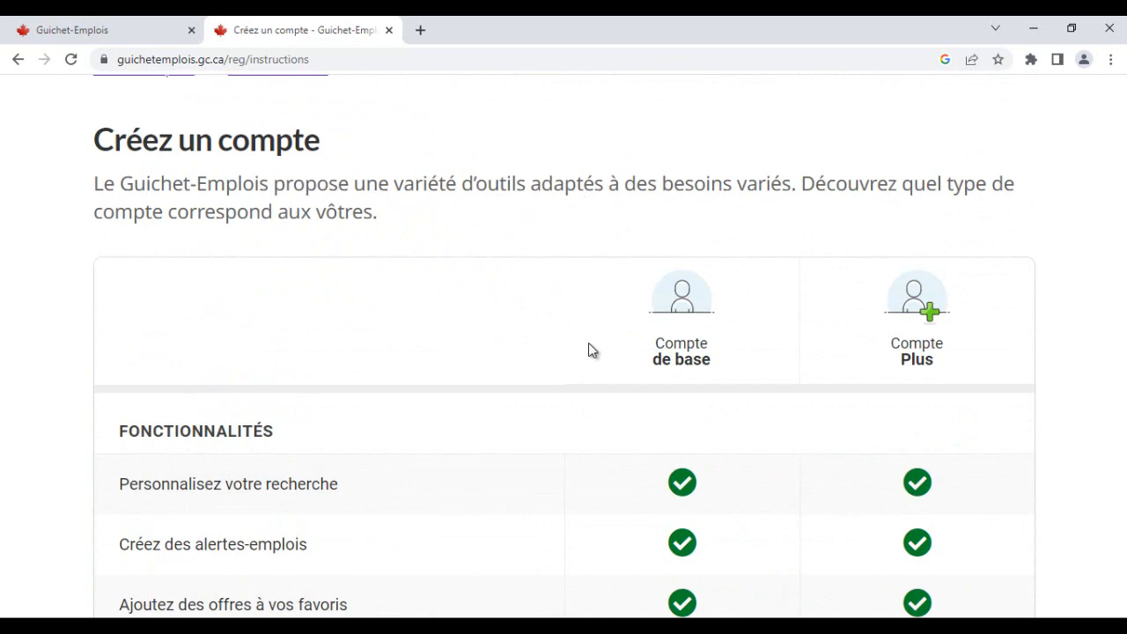
{"action": "scroll", "coordinate": [702, 407], "scroll_direction": "down", "scroll_amount": 2}
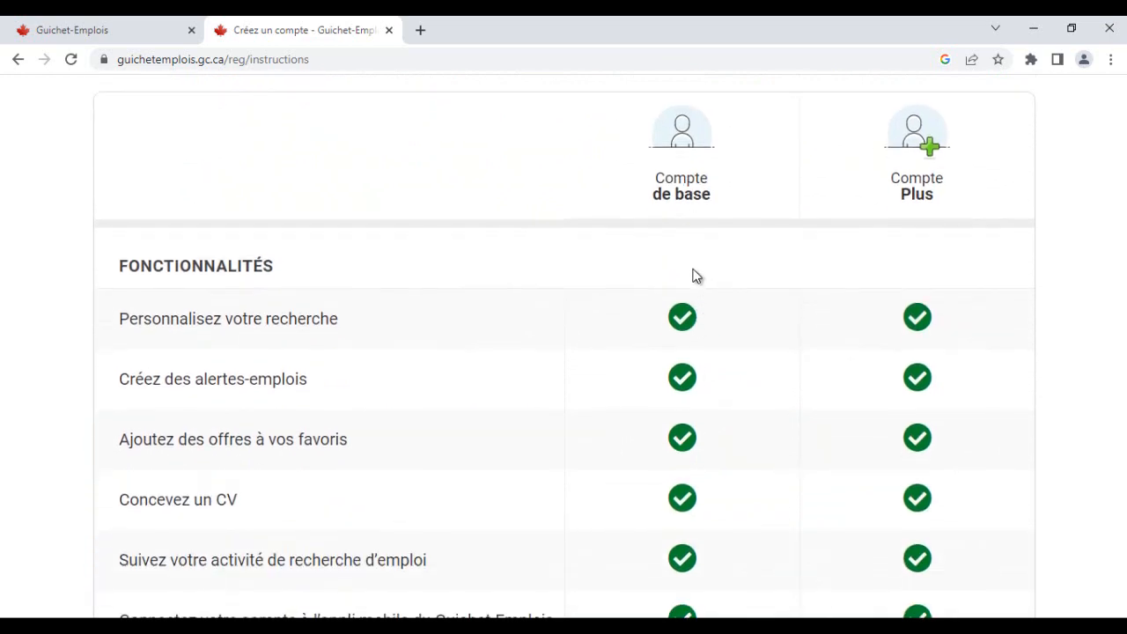
{"action": "scroll", "coordinate": [685, 390], "scroll_direction": "down", "scroll_amount": 6}
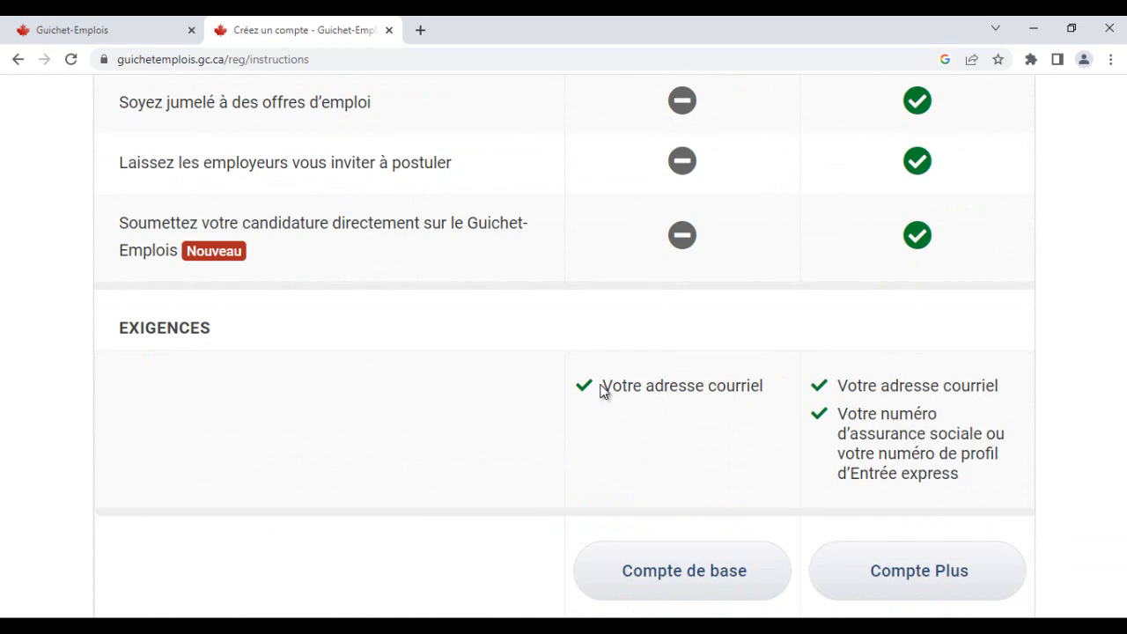
- Highlight the e-mail requirement for the basic account and choose to create a Compte de base
{"action": "left_click_drag", "start_coordinate": [603, 387], "coordinate": [763, 395]}
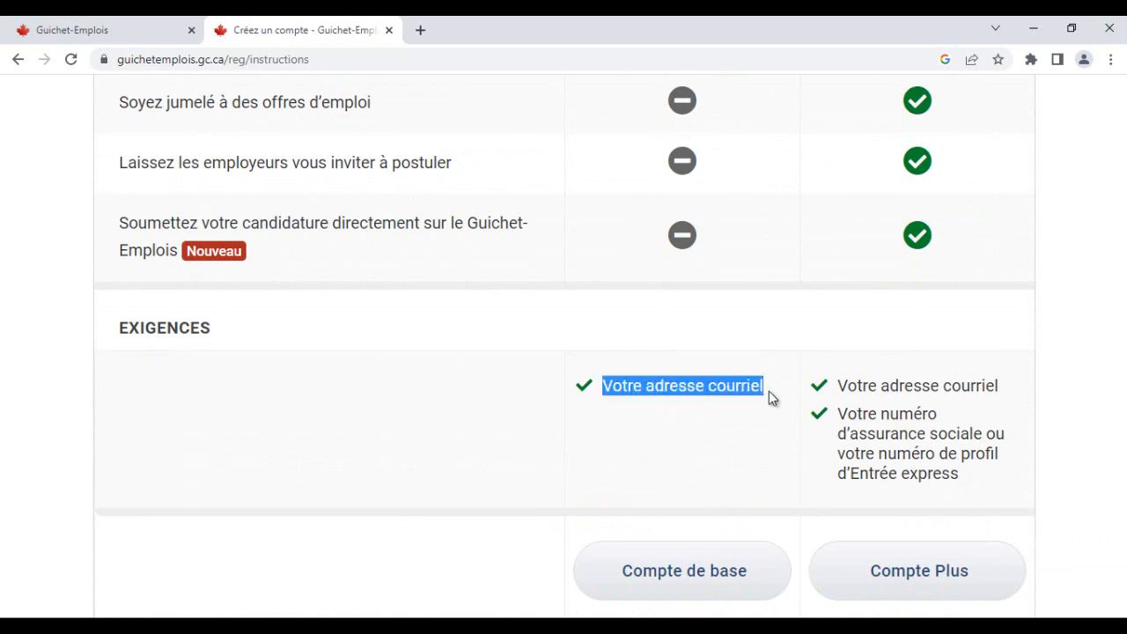
{"action": "scroll", "coordinate": [703, 456], "scroll_direction": "down", "scroll_amount": 4}
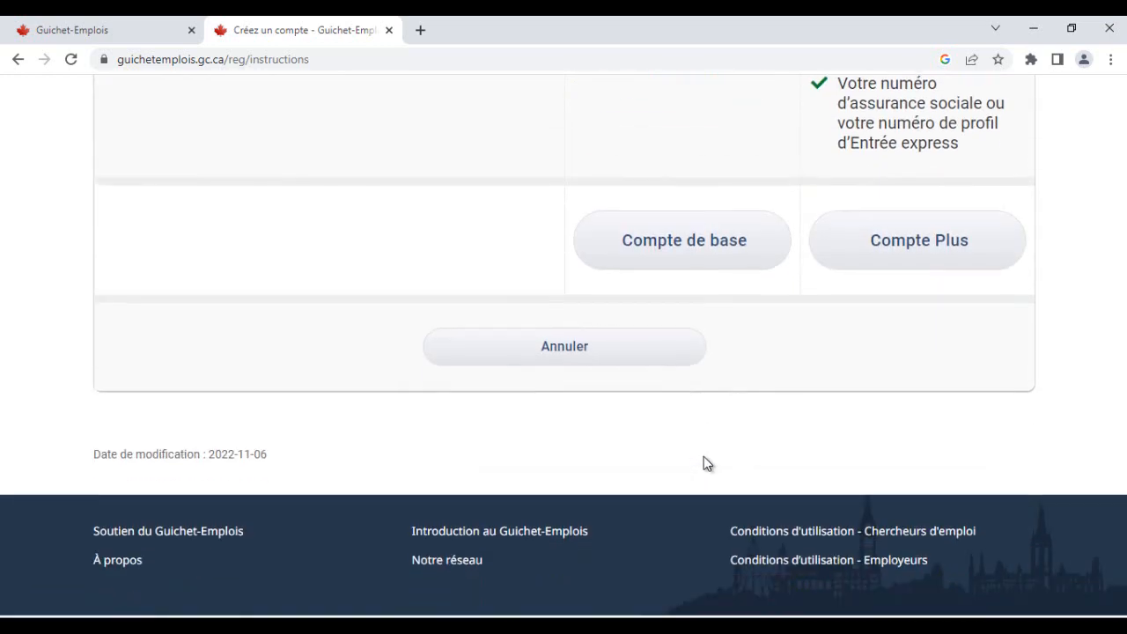
{"action": "scroll", "coordinate": [767, 432], "scroll_direction": "up", "scroll_amount": 1}
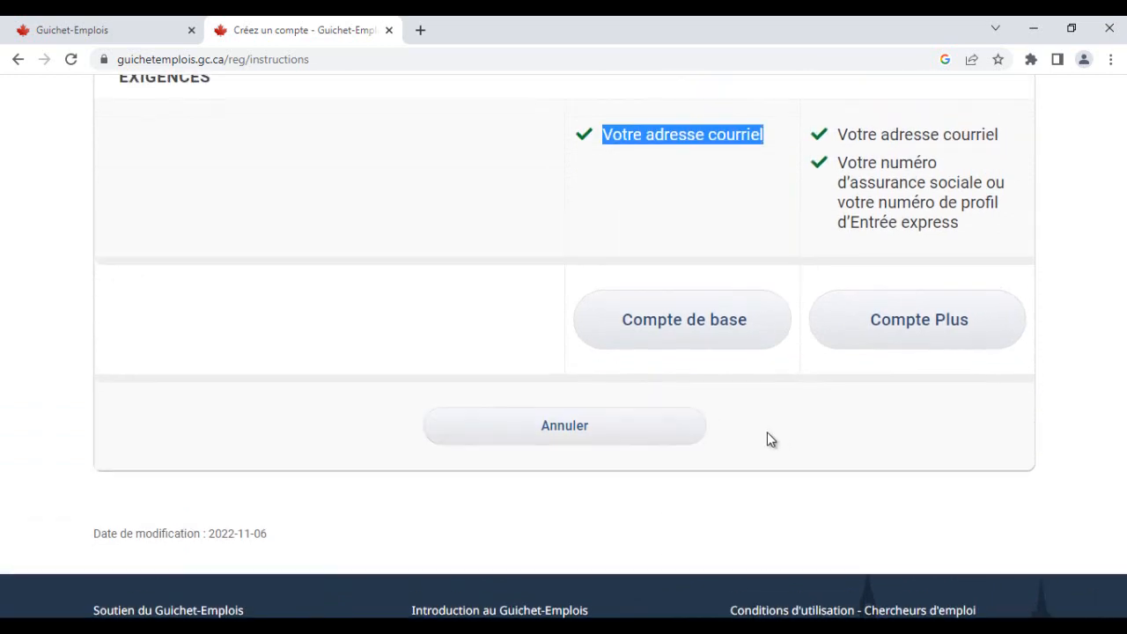
{"action": "left_click", "coordinate": [679, 332]}
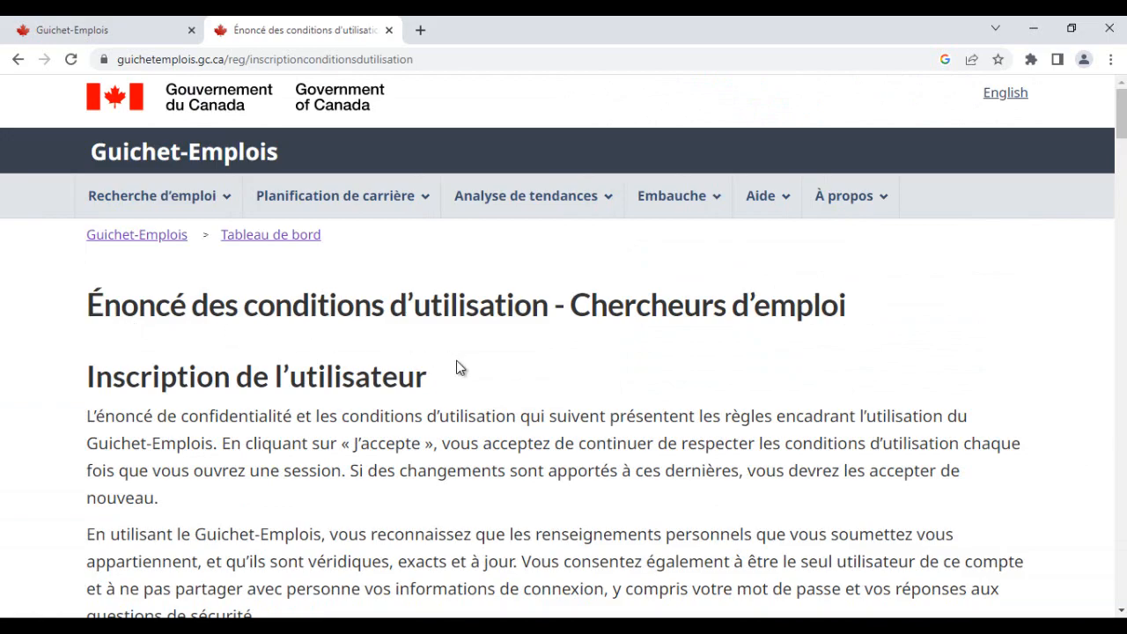
- Read through the job seeker terms of use and privacy statement, then accept them with J'accepte
{"action": "scroll", "coordinate": [459, 369], "scroll_direction": "down", "scroll_amount": 6}
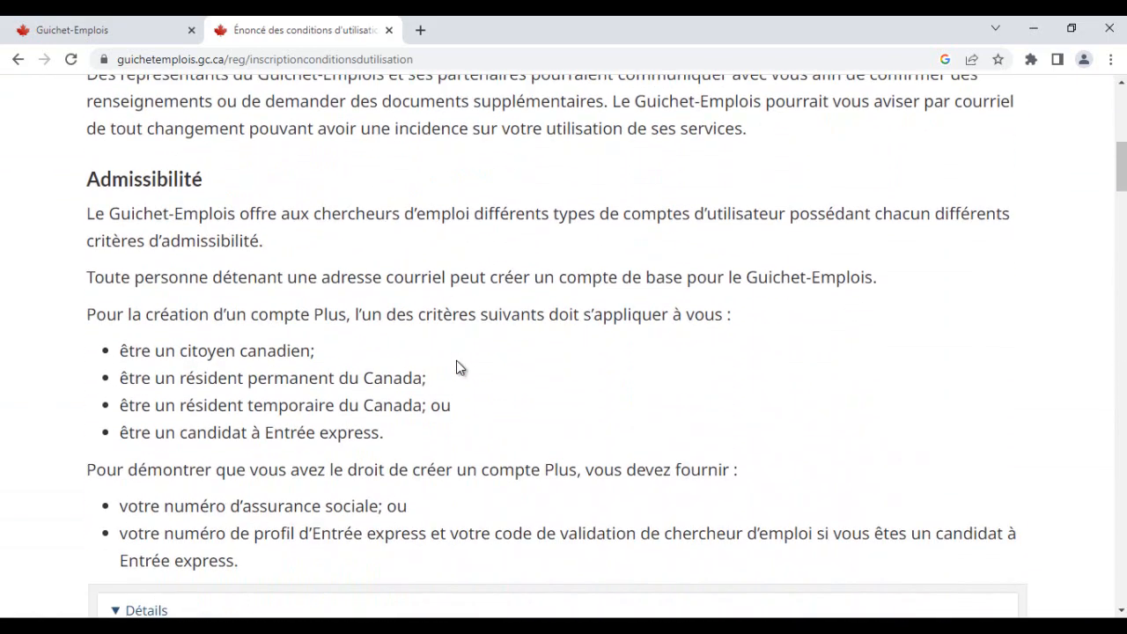
{"action": "scroll", "coordinate": [459, 368], "scroll_direction": "down", "scroll_amount": 15}
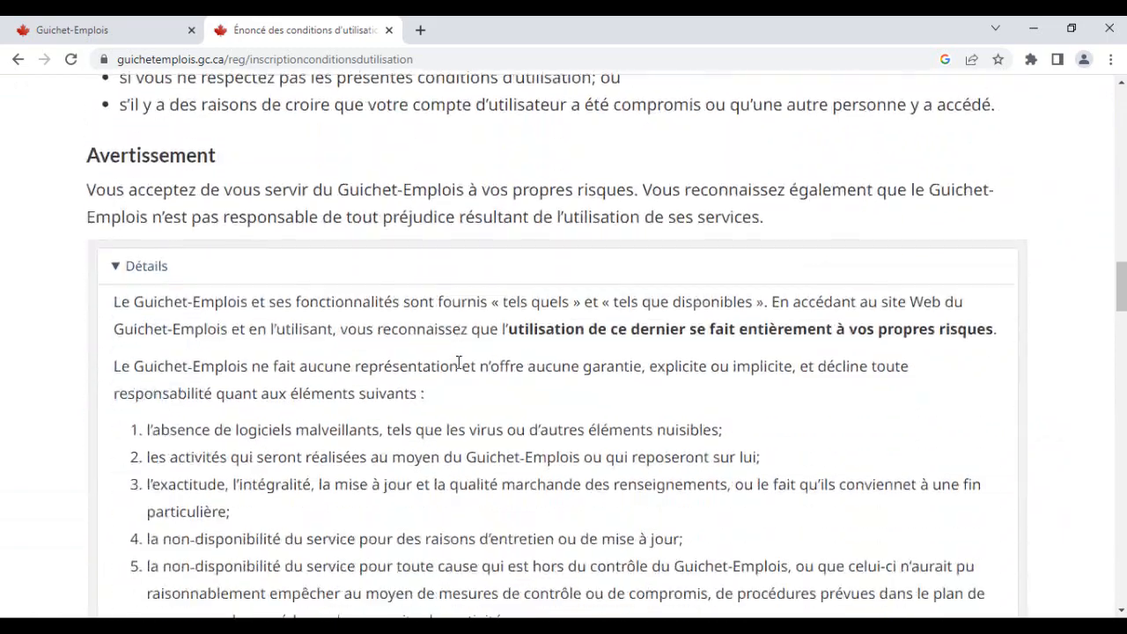
{"action": "scroll", "coordinate": [459, 362], "scroll_direction": "down", "scroll_amount": 15}
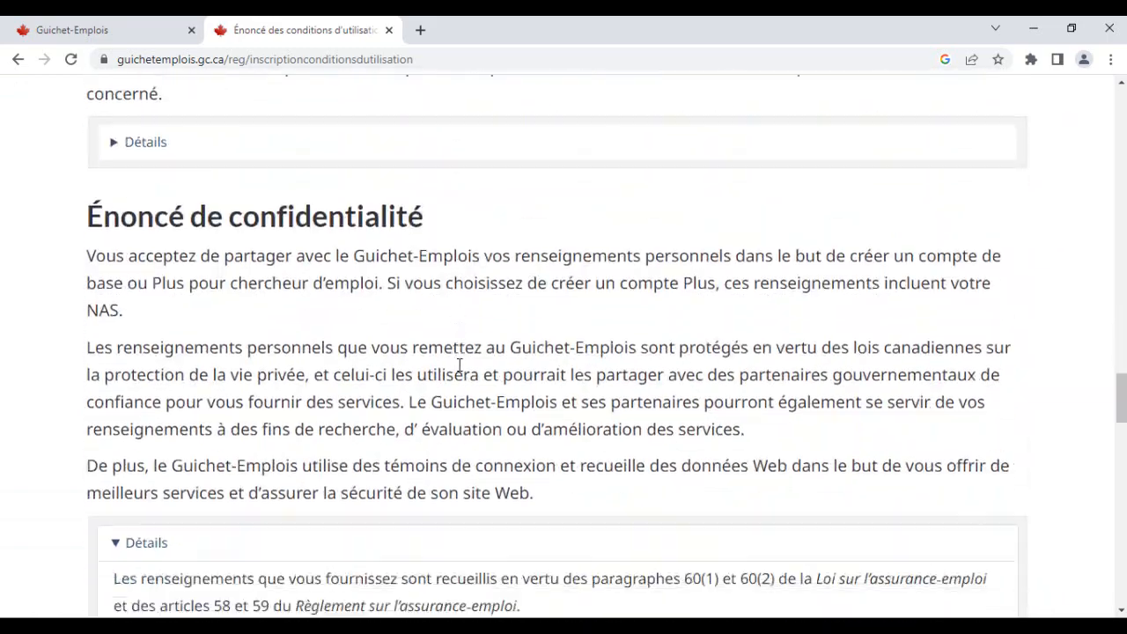
{"action": "scroll", "coordinate": [459, 361], "scroll_direction": "down", "scroll_amount": 20}
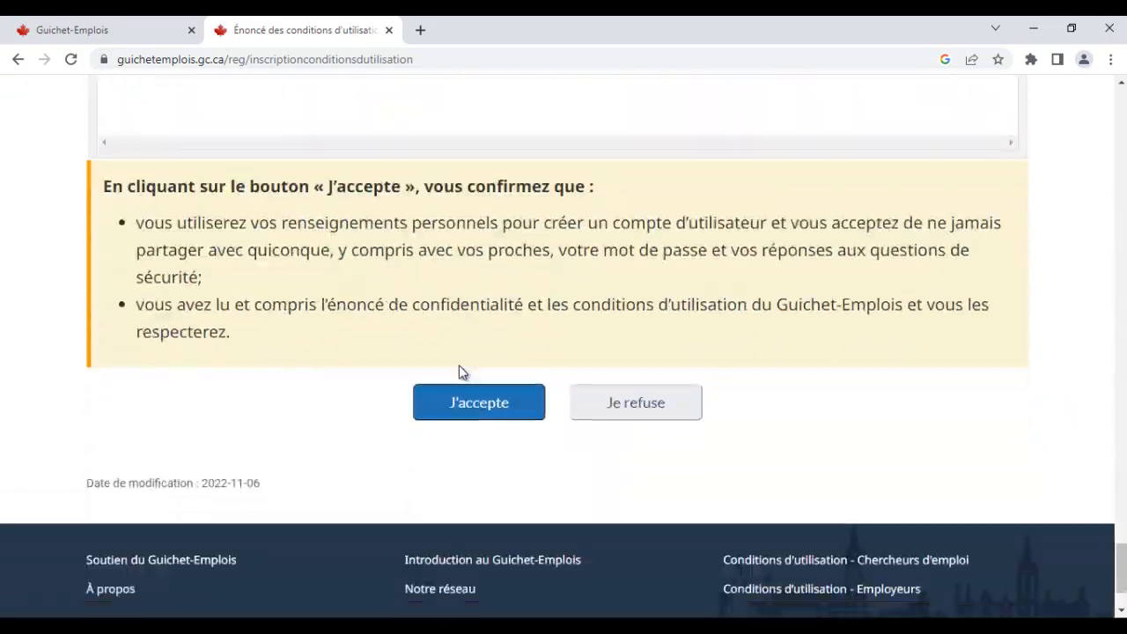
{"action": "scroll", "coordinate": [458, 368], "scroll_direction": "down", "scroll_amount": 2}
{"action": "left_click", "coordinate": [487, 324]}
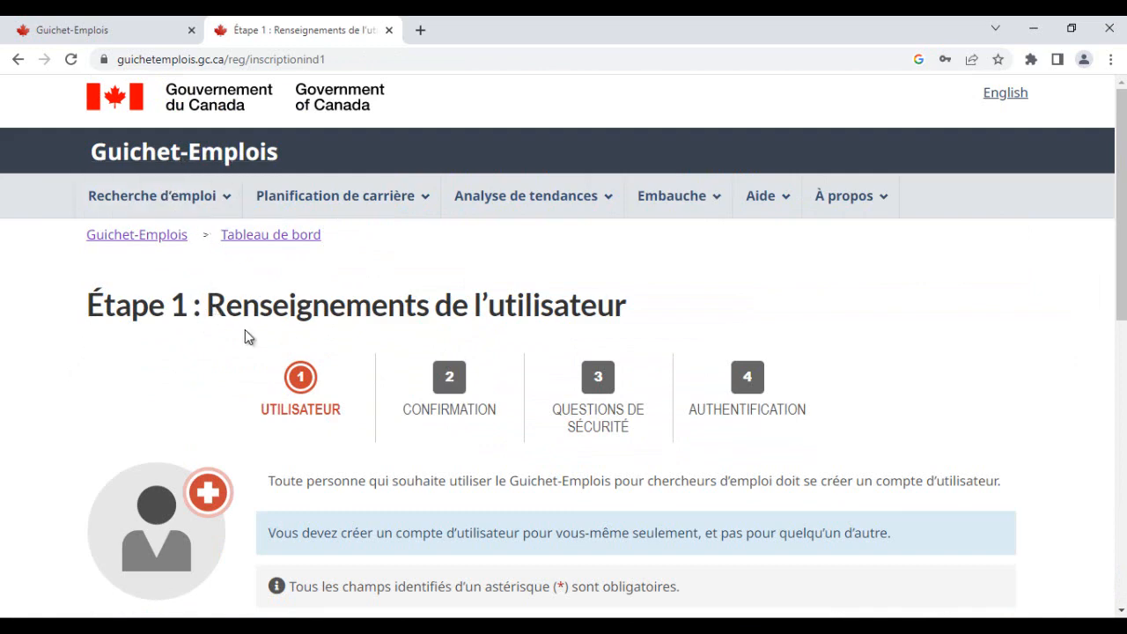
- Examine the Étape 1 user information form for creating the account
{"action": "scroll", "coordinate": [313, 425], "scroll_direction": "down", "scroll_amount": 2}
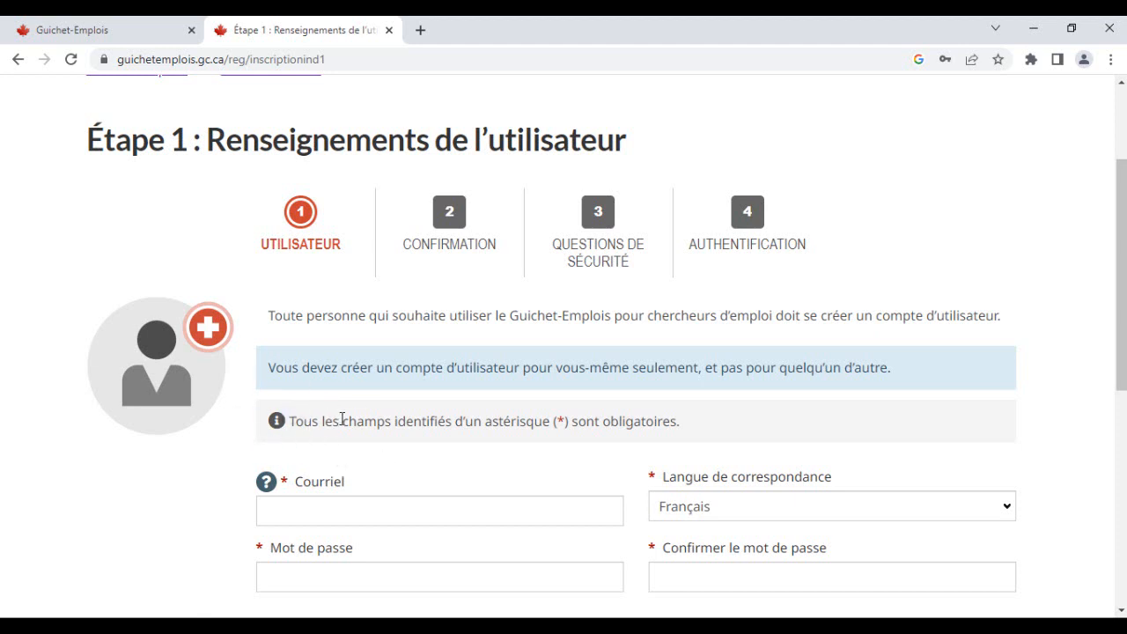
{"action": "scroll", "coordinate": [342, 420], "scroll_direction": "down", "scroll_amount": 1}
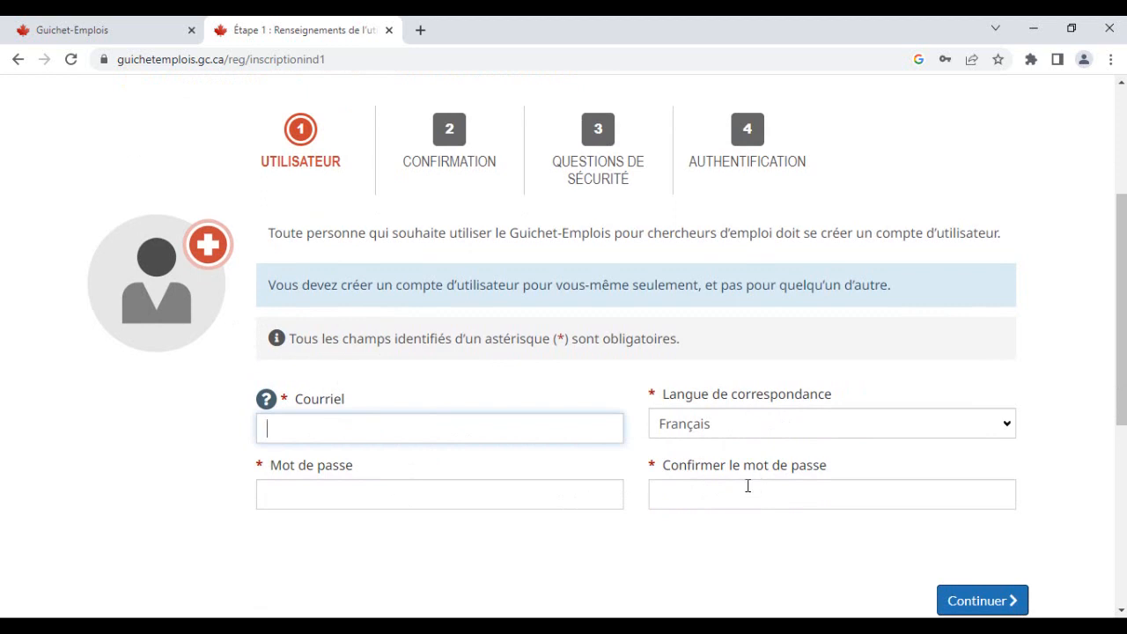
{"action": "scroll", "coordinate": [593, 490], "scroll_direction": "down", "scroll_amount": 1}
{"action": "scroll", "coordinate": [528, 444], "scroll_direction": "up", "scroll_amount": 3}
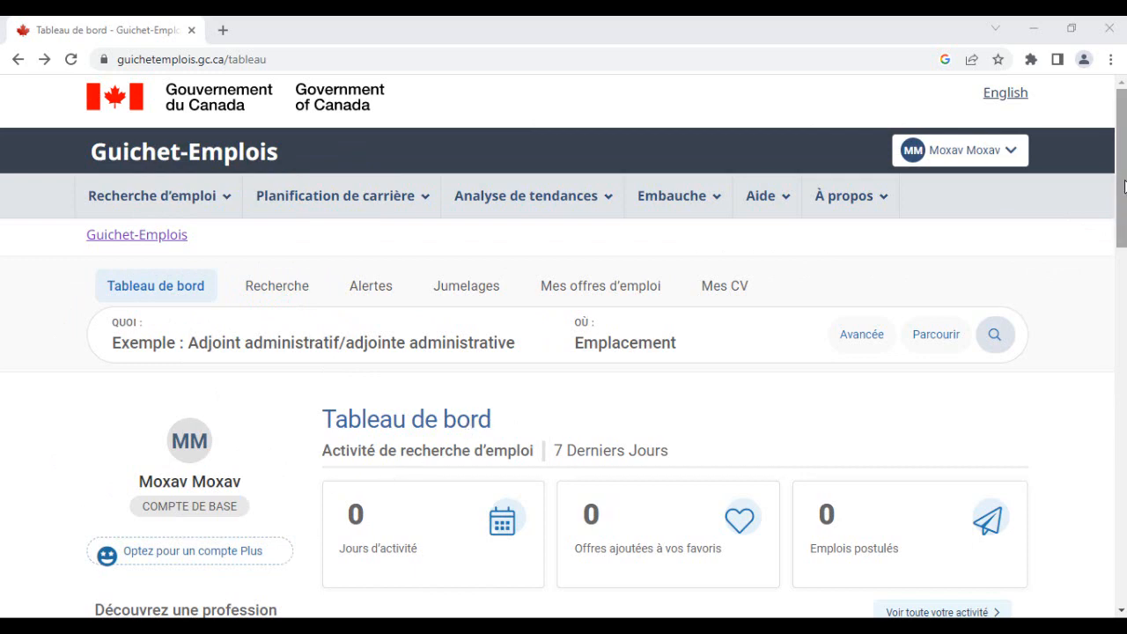
- Scroll down the dashboard to the Vos CV section and start creating a new CV
{"action": "left_click_drag", "start_coordinate": [1124, 185], "coordinate": [1125, 196]}
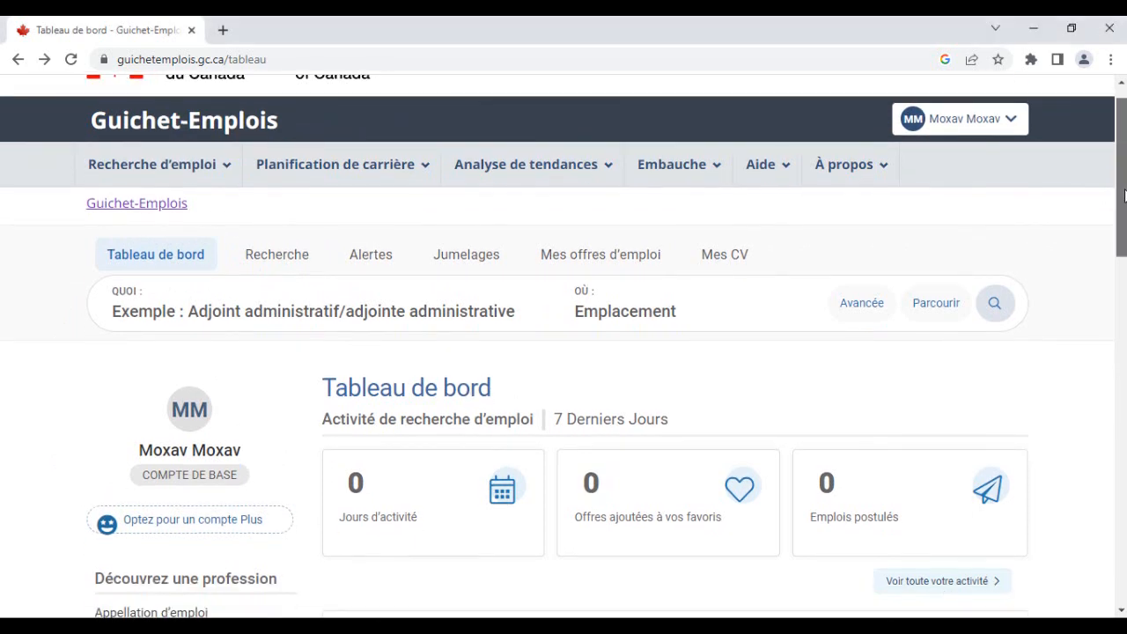
{"action": "left_click_drag", "start_coordinate": [1124, 196], "coordinate": [1125, 249]}
{"action": "scroll", "coordinate": [890, 296], "scroll_direction": "down", "scroll_amount": 6}
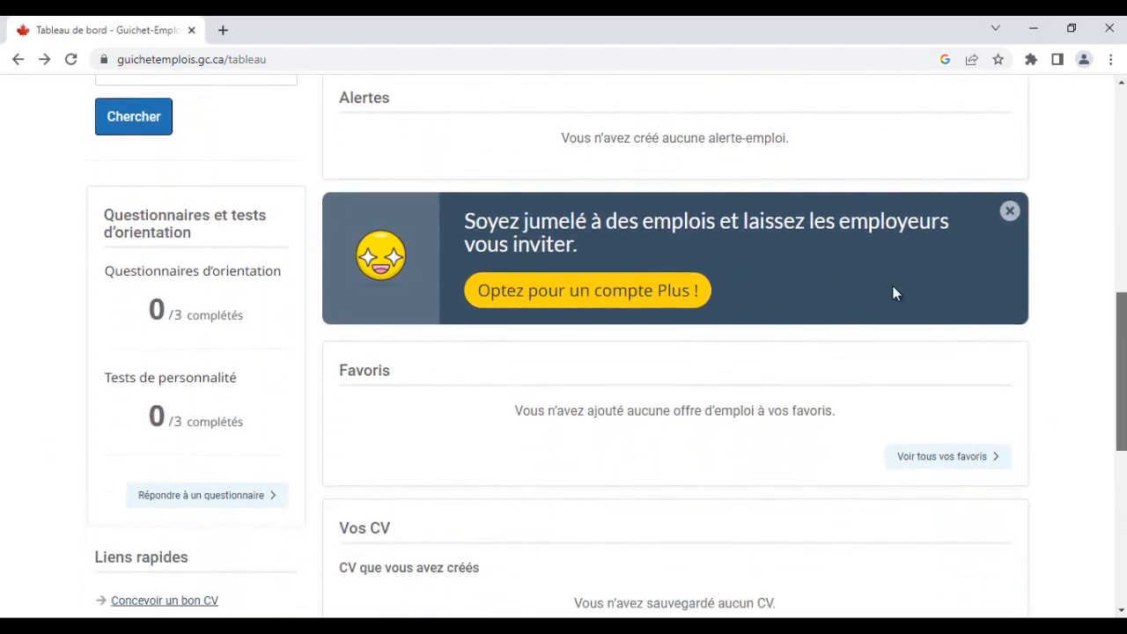
{"action": "scroll", "coordinate": [897, 286], "scroll_direction": "down", "scroll_amount": 1}
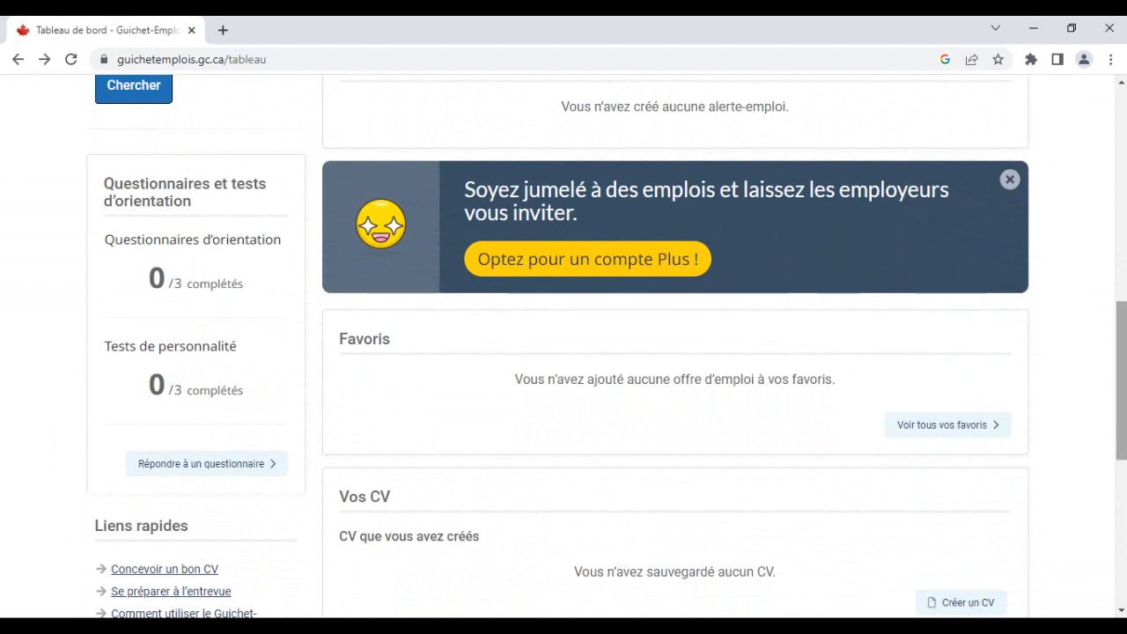
{"action": "left_click_drag", "start_coordinate": [1122, 370], "coordinate": [1123, 436]}
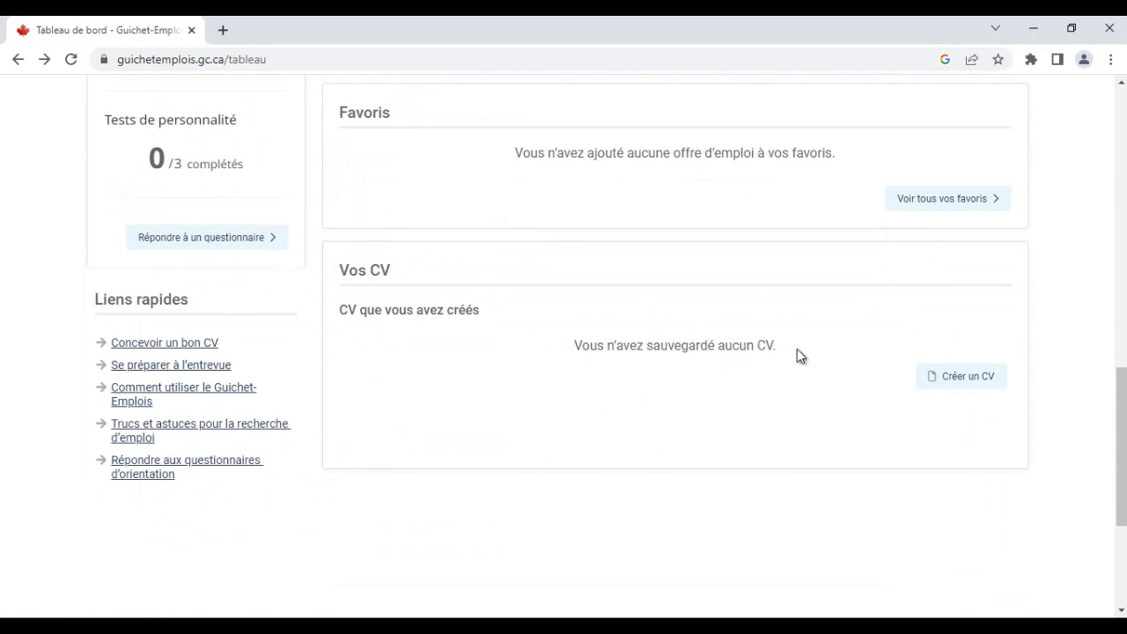
{"action": "left_click", "coordinate": [969, 379]}
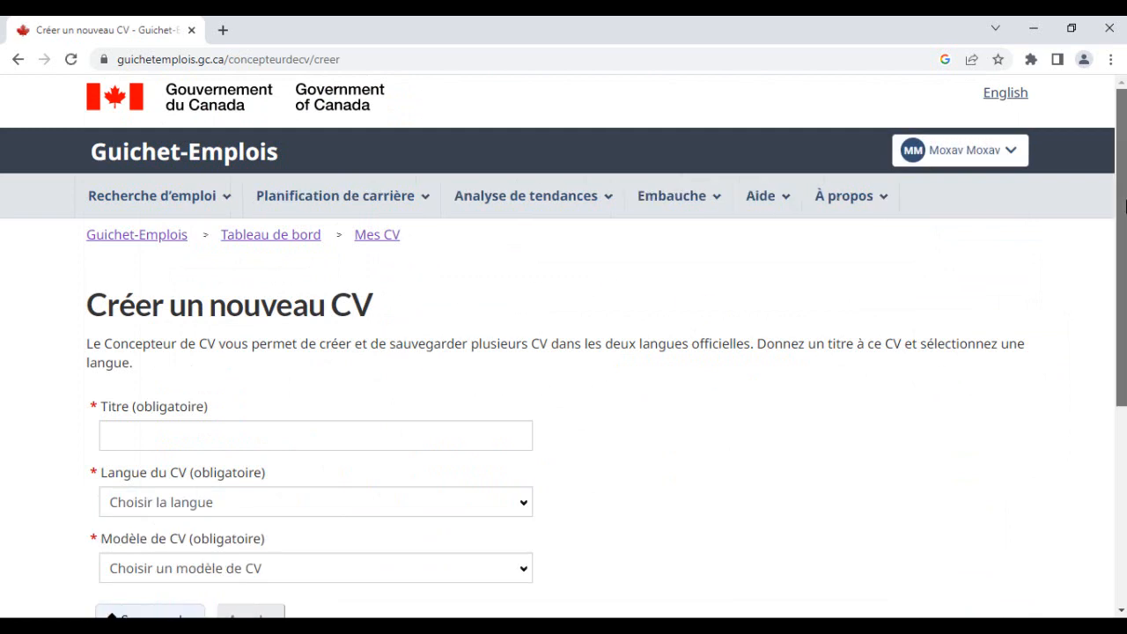
- Switch to the Word document masque CV moxav and maximize its window
{"action": "scroll", "coordinate": [563, 381], "scroll_direction": "down", "scroll_amount": 1}
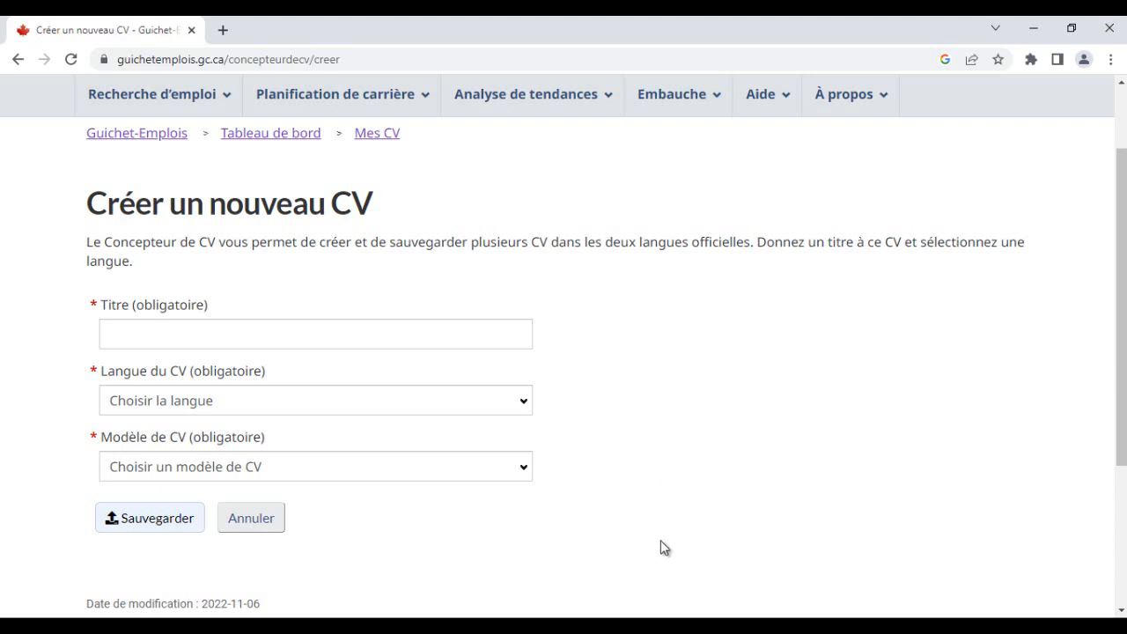
{"action": "left_click", "coordinate": [581, 627]}
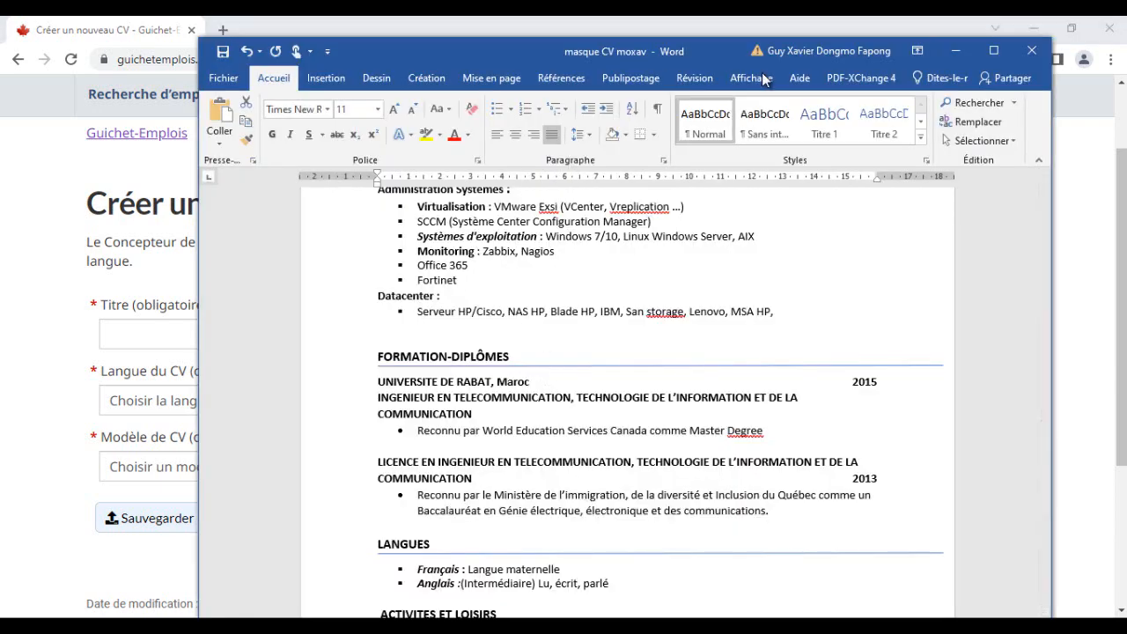
{"action": "left_click", "coordinate": [992, 54]}
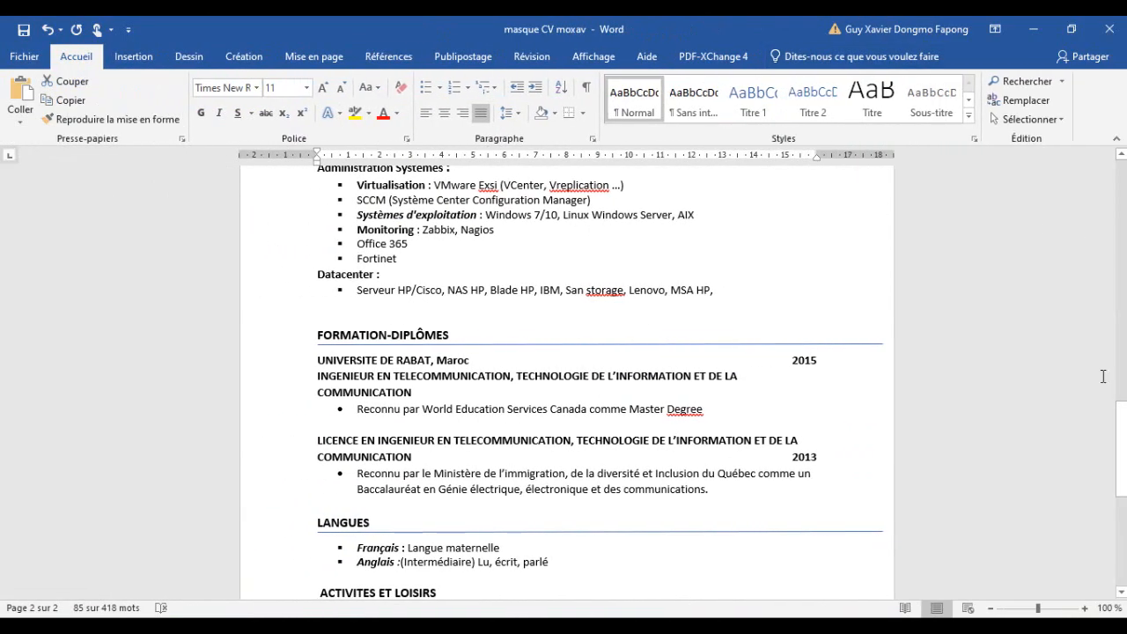
{"action": "left_click_drag", "start_coordinate": [1123, 451], "coordinate": [1120, 166]}
- Review the sections of the existing CV in Word from the header to Activités et loisirs
{"action": "left_click", "coordinate": [685, 200]}
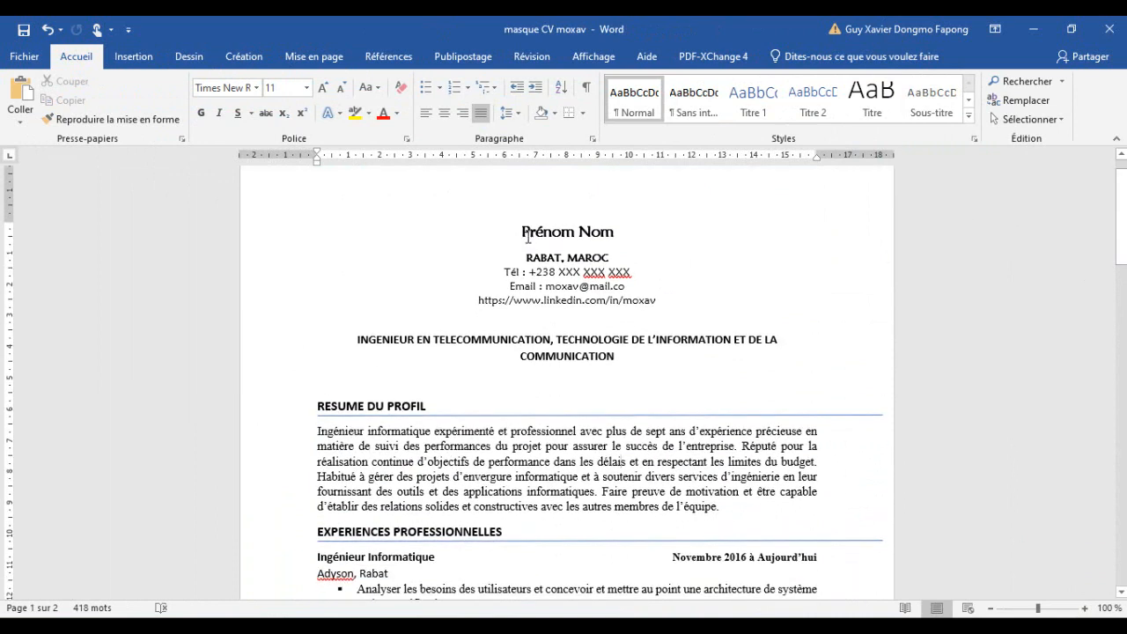
{"action": "left_click_drag", "start_coordinate": [523, 232], "coordinate": [596, 608]}
{"action": "left_click", "coordinate": [560, 438]}
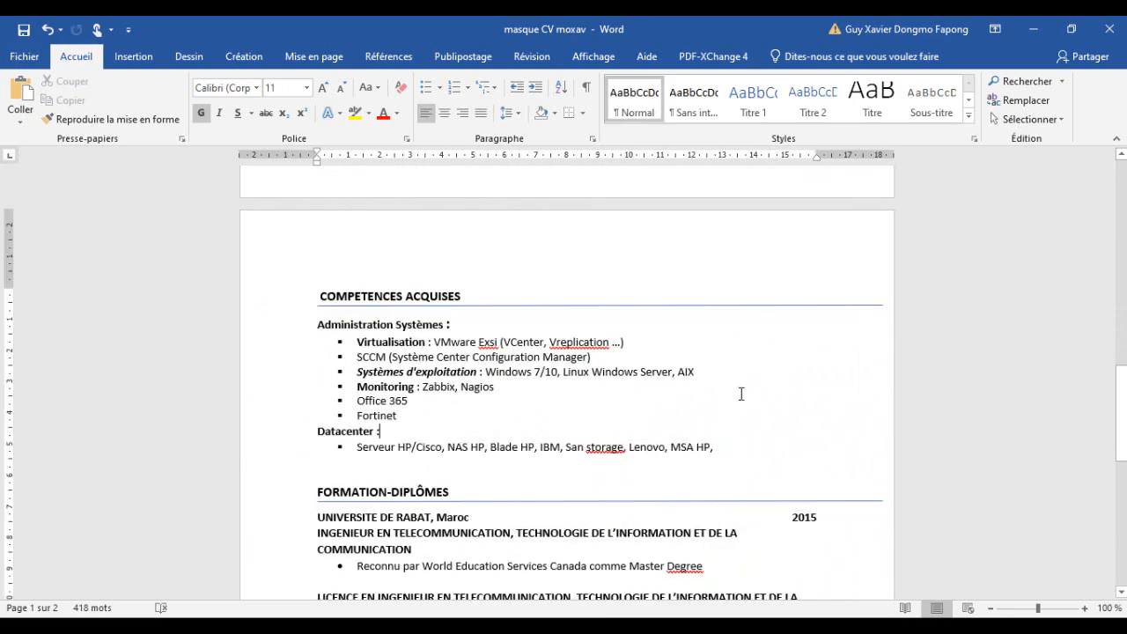
{"action": "scroll", "coordinate": [741, 394], "scroll_direction": "down", "scroll_amount": 5}
{"action": "scroll", "coordinate": [740, 394], "scroll_direction": "up", "scroll_amount": 8}
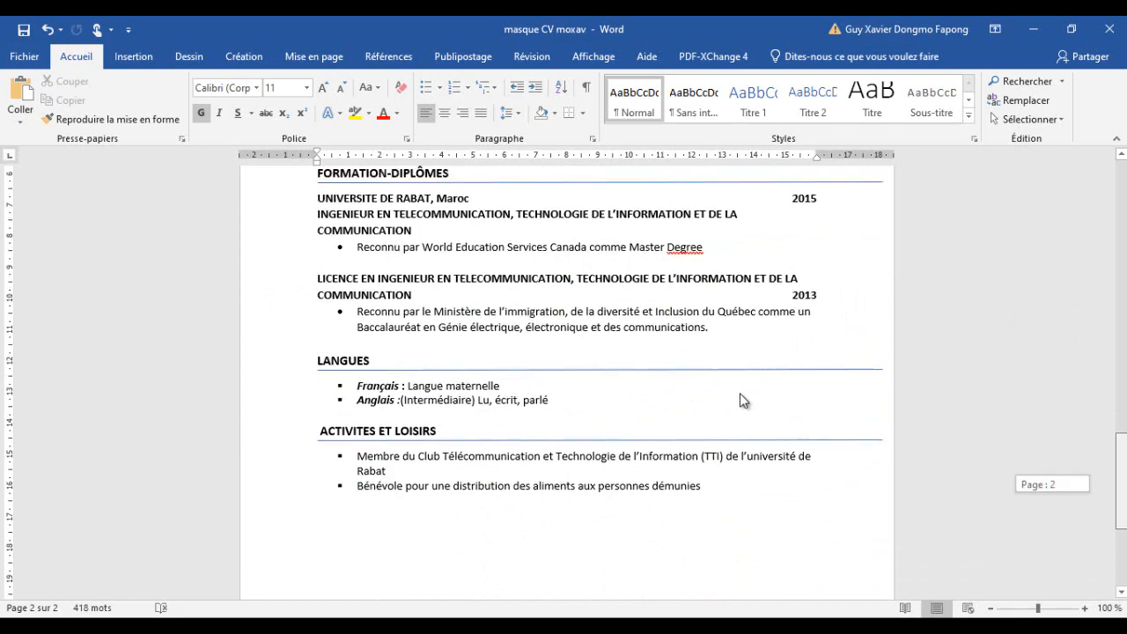
{"action": "scroll", "coordinate": [740, 401], "scroll_direction": "up", "scroll_amount": 12}
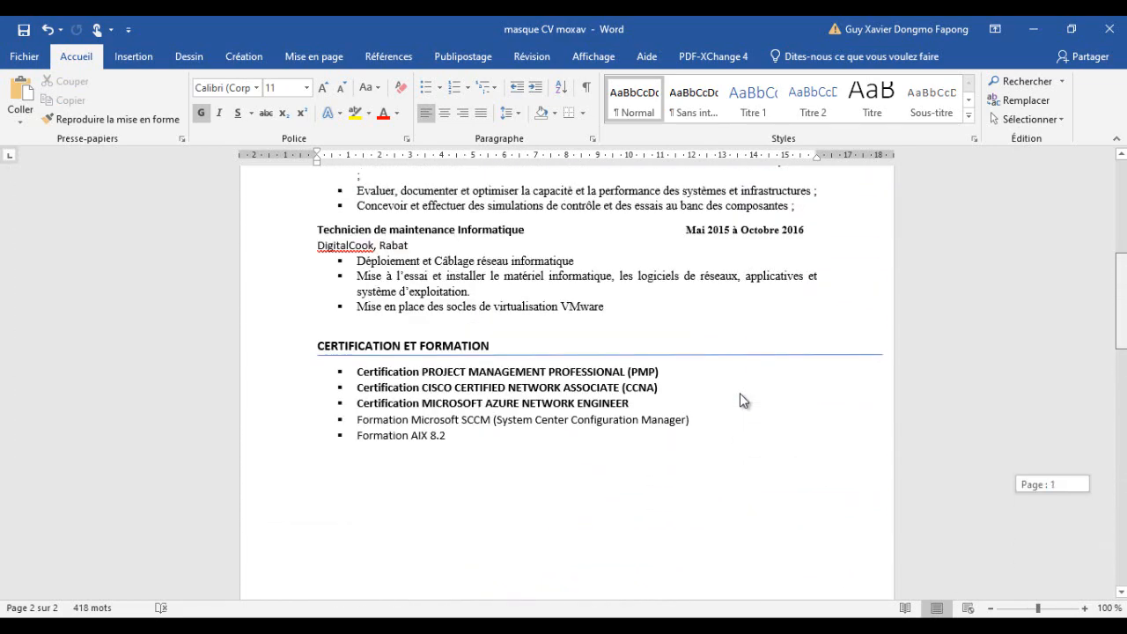
{"action": "scroll", "coordinate": [740, 400], "scroll_direction": "down", "scroll_amount": 1}
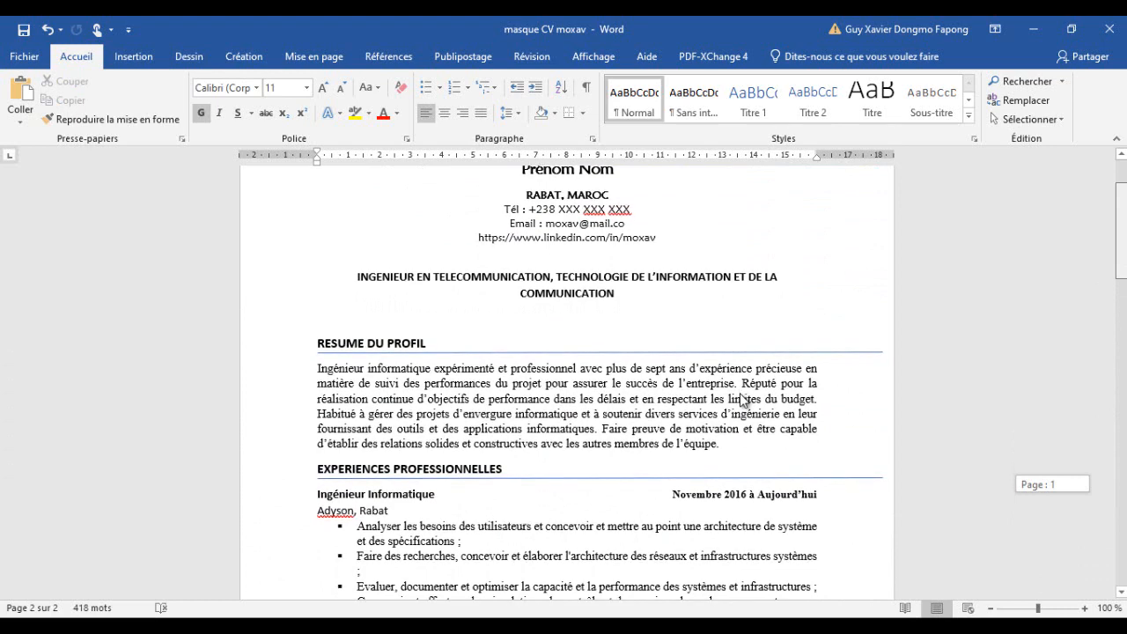
{"action": "scroll", "coordinate": [741, 401], "scroll_direction": "up", "scroll_amount": 2}
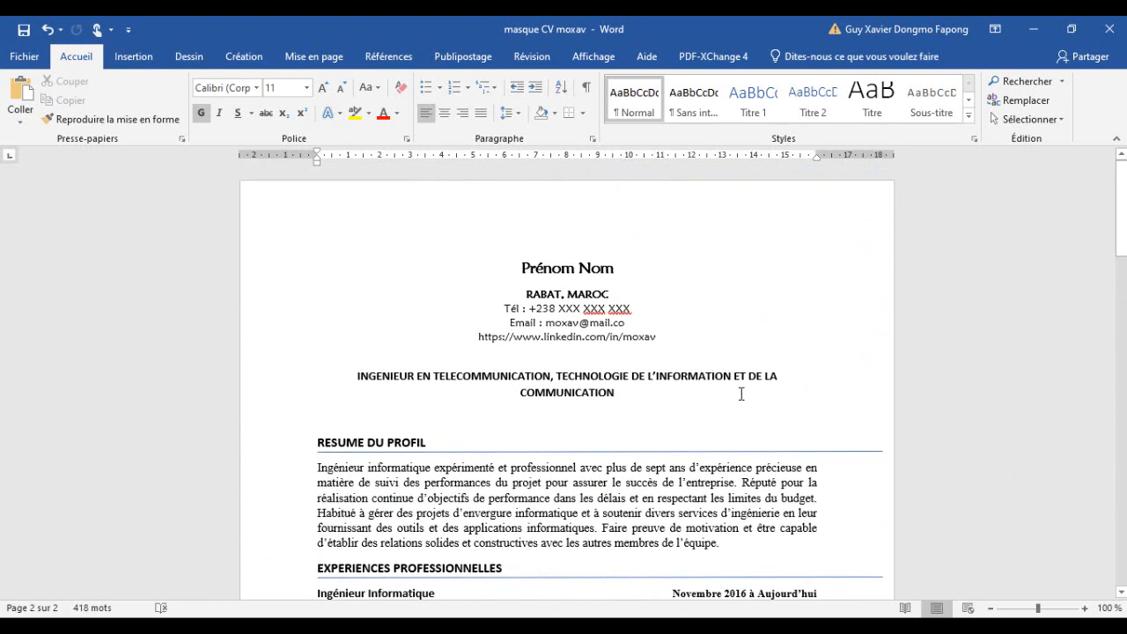
{"action": "scroll", "coordinate": [739, 400], "scroll_direction": "down", "scroll_amount": 3}
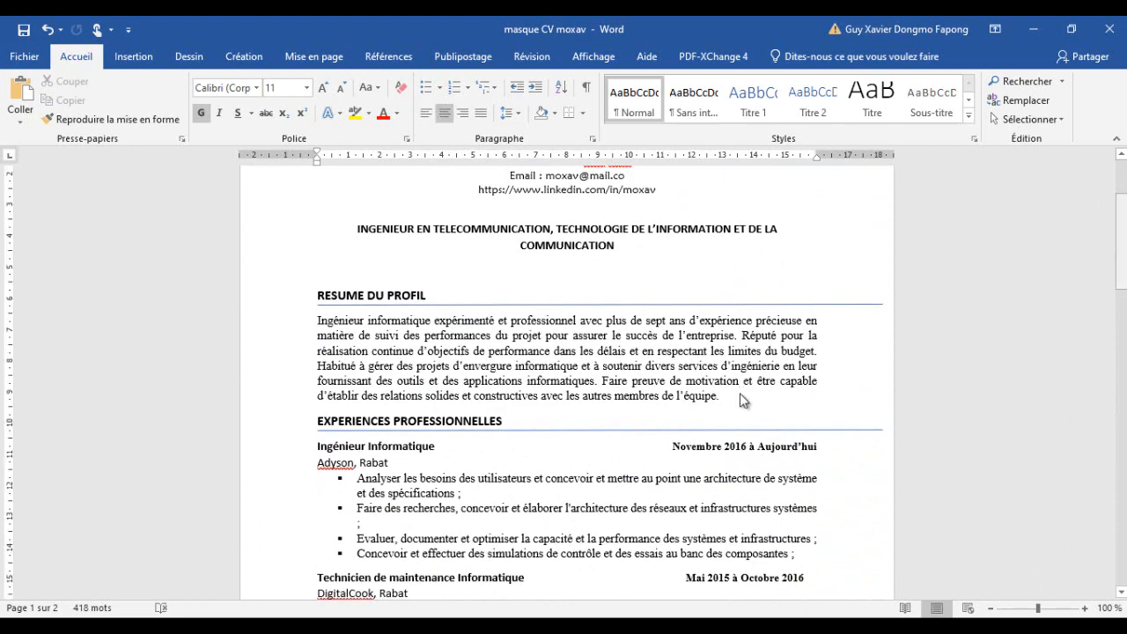
{"action": "scroll", "coordinate": [740, 396], "scroll_direction": "down", "scroll_amount": 4}
{"action": "scroll", "coordinate": [740, 399], "scroll_direction": "down", "scroll_amount": 10}
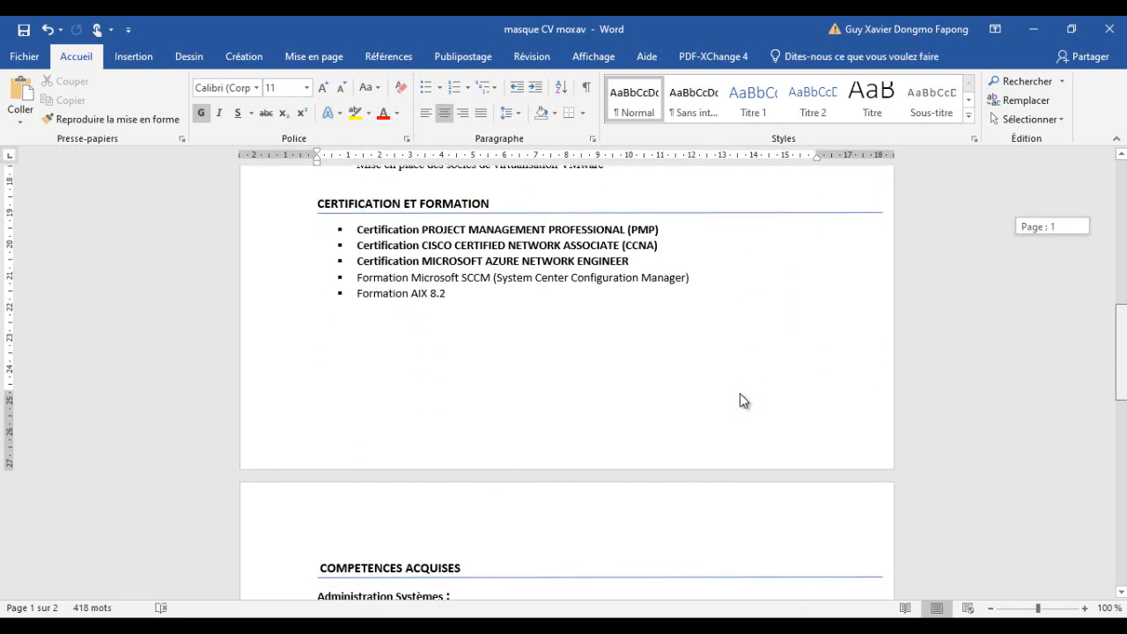
{"action": "scroll", "coordinate": [740, 394], "scroll_direction": "down", "scroll_amount": 10}
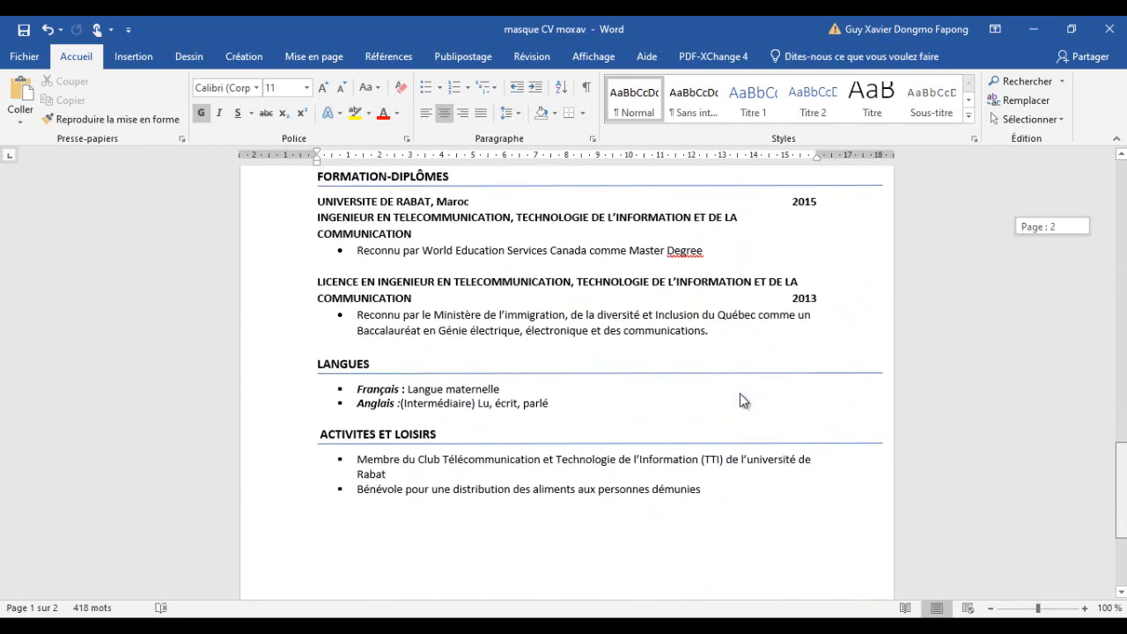
{"action": "scroll", "coordinate": [740, 395], "scroll_direction": "up", "scroll_amount": 20}
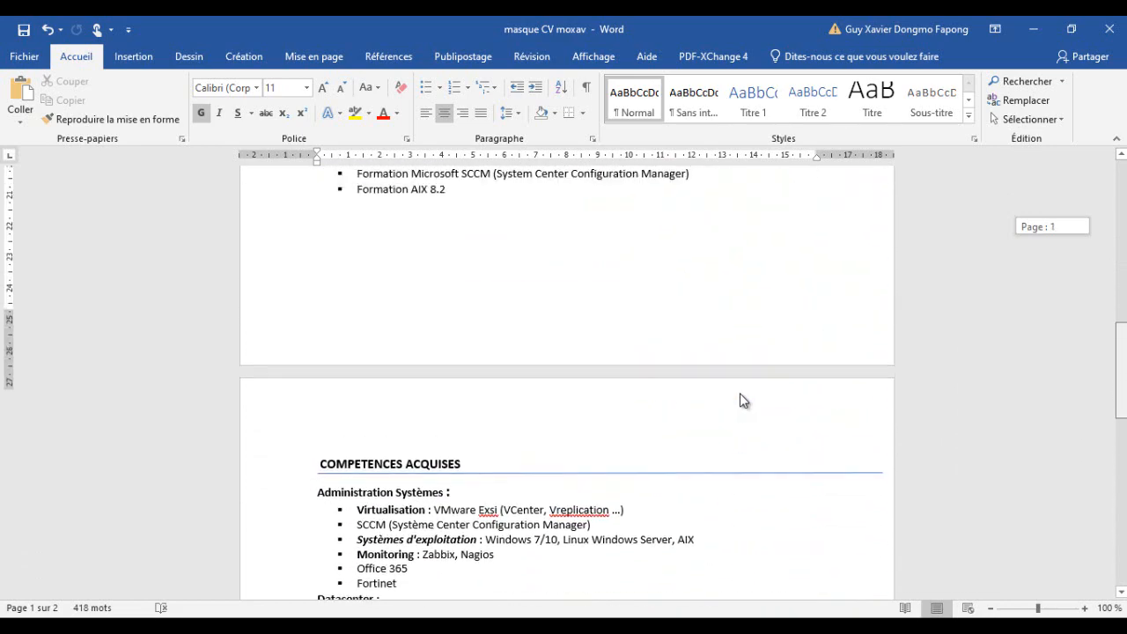
{"action": "scroll", "coordinate": [739, 400], "scroll_direction": "up", "scroll_amount": 5}
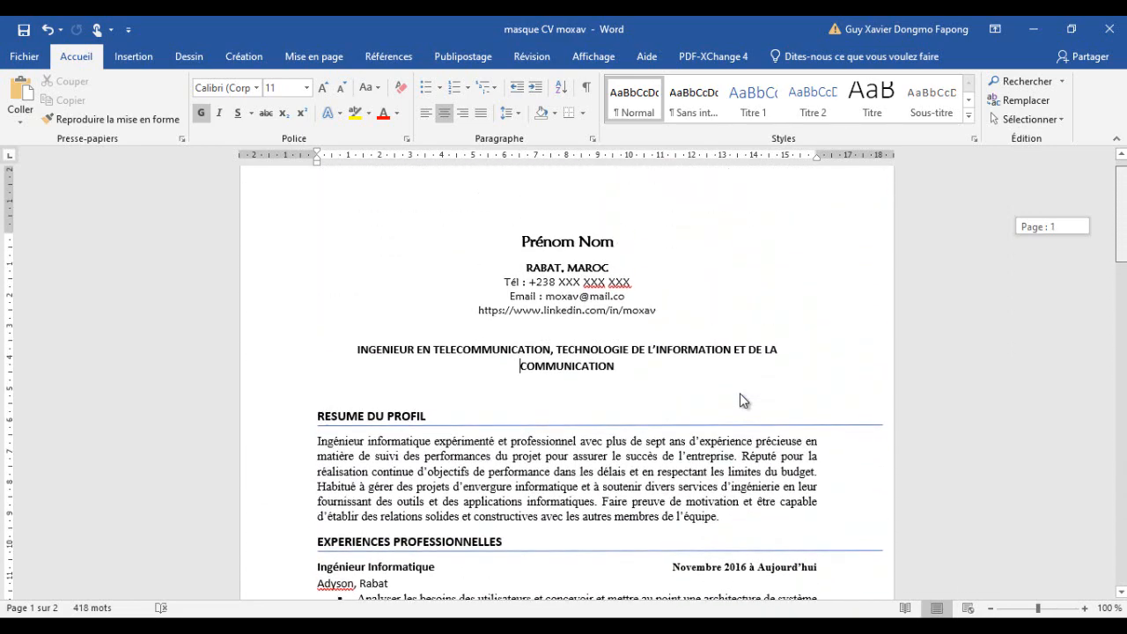
{"action": "scroll", "coordinate": [740, 393], "scroll_direction": "down", "scroll_amount": 1}
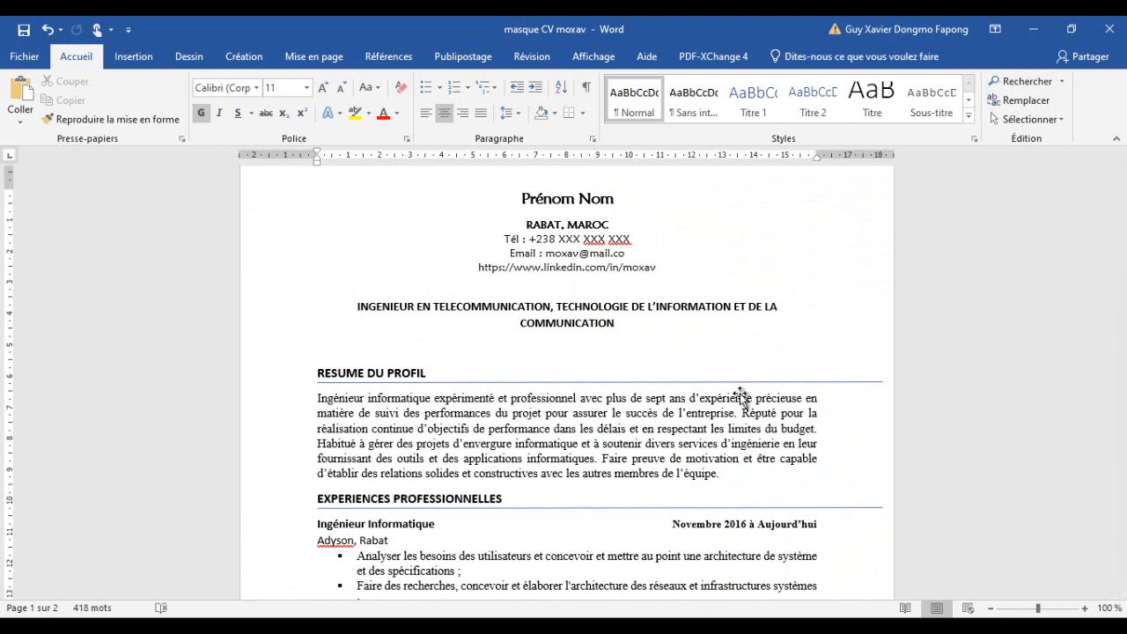
- Highlight the CV content from the name header down through the Compétences acquises section, then deselect it
{"action": "key", "text": "shift+Down"}
{"action": "key", "text": "shift+Down"}
{"action": "key", "text": "shift+Down"}
{"action": "key", "text": "shift+Down"}
{"action": "key", "text": "shift+Down"}
{"action": "key", "text": "shift+Down"}
{"action": "key", "text": "shift+Down"}
{"action": "key", "text": "shift+Down"}
{"action": "key", "text": "shift+Down"}
{"action": "key", "text": "shift+Down"}
{"action": "key", "text": "shift+Down"}
{"action": "key", "text": "shift+Down"}
{"action": "key", "text": "shift+Down"}
{"action": "key", "text": "shift+Down"}
{"action": "key", "text": "shift+Down"}
{"action": "key", "text": "shift+Down"}
{"action": "key", "text": "shift+Down"}
{"action": "key", "text": "shift+Down"}
{"action": "key", "text": "shift+Down"}
{"action": "key", "text": "shift+Down"}
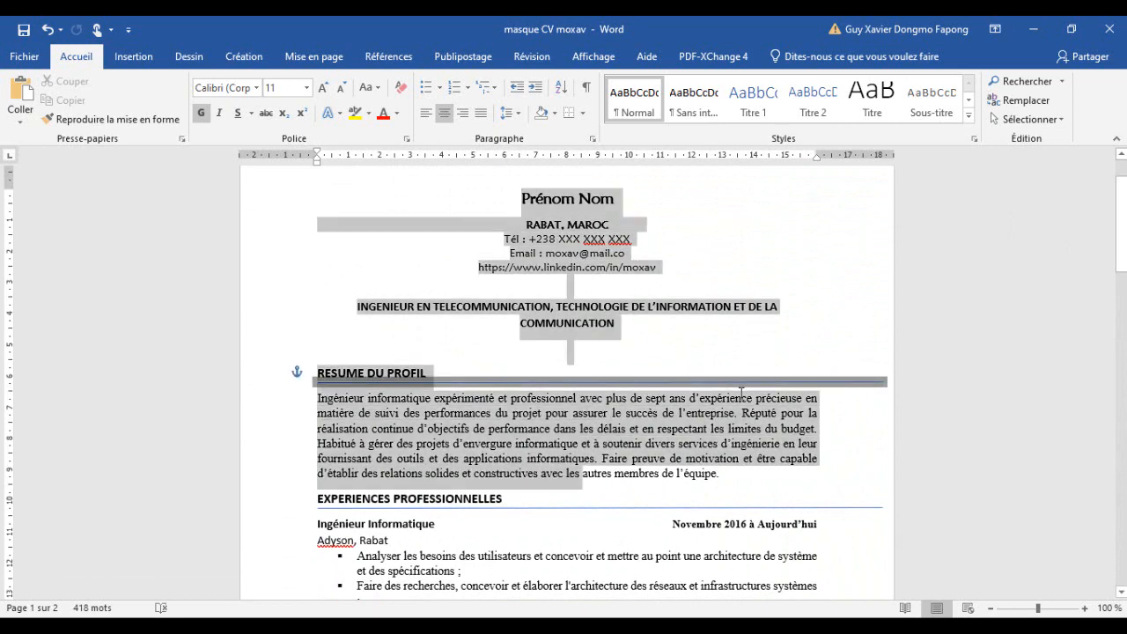
{"action": "key", "text": "shift+Down"}
{"action": "key", "text": "shift+Down"}
{"action": "key", "text": "shift+Down"}
{"action": "key", "text": "shift+Down"}
{"action": "key", "text": "shift+Down"}
{"action": "key", "text": "shift+Down"}
{"action": "key", "text": "shift+Down"}
{"action": "key", "text": "shift+Down"}
{"action": "key", "text": "shift+Down"}
{"action": "key", "text": "shift+Down"}
{"action": "key", "text": "shift+Down"}
{"action": "key", "text": "shift+Down"}
{"action": "key", "text": "shift+Down"}
{"action": "key", "text": "shift+Down"}
{"action": "key", "text": "shift+Down"}
{"action": "key", "text": "shift+Down"}
{"action": "key", "text": "shift+Down"}
{"action": "key", "text": "shift+Down"}
{"action": "key", "text": "shift+Down"}
{"action": "key", "text": "shift+Down"}
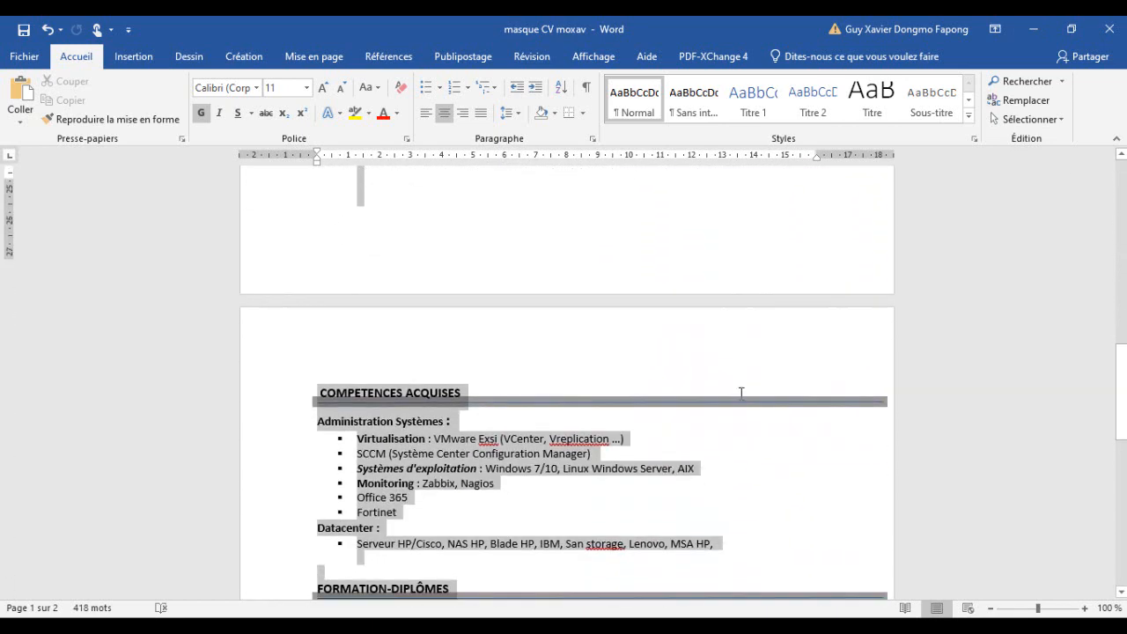
{"action": "left_click", "coordinate": [740, 393]}
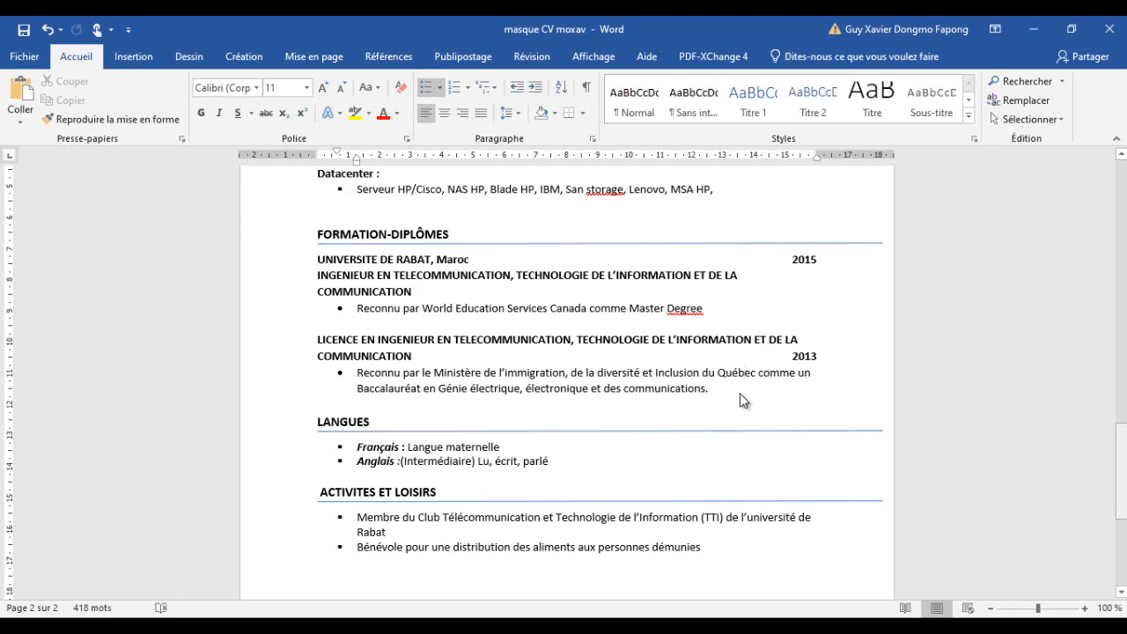
{"action": "scroll", "coordinate": [739, 393], "scroll_direction": "down", "scroll_amount": 4}
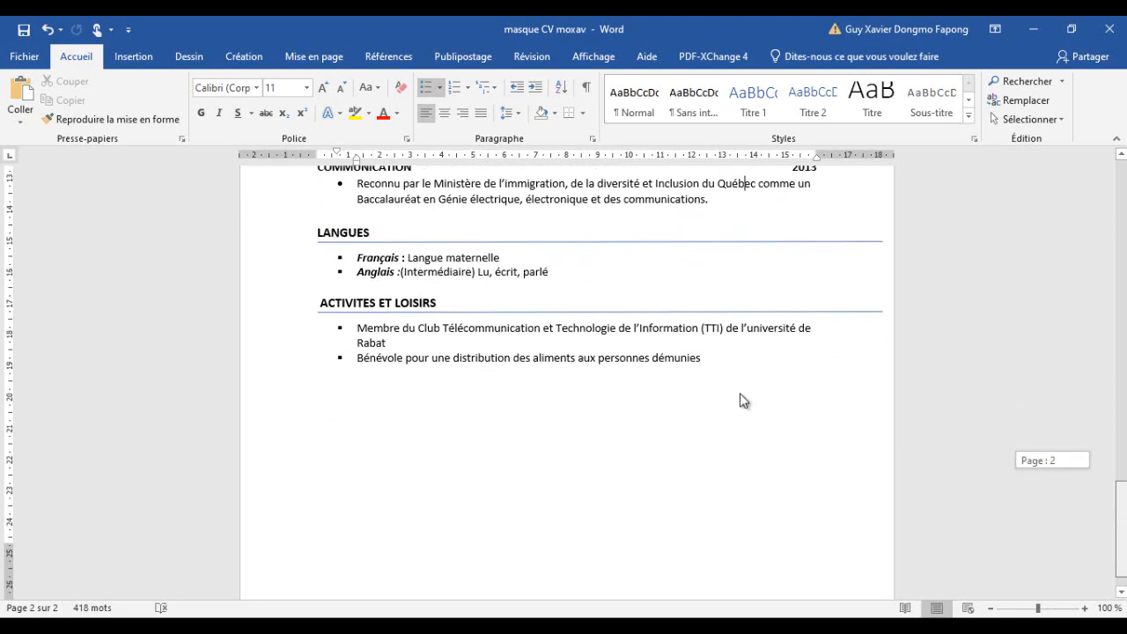
{"action": "scroll", "coordinate": [740, 393], "scroll_direction": "up", "scroll_amount": 20}
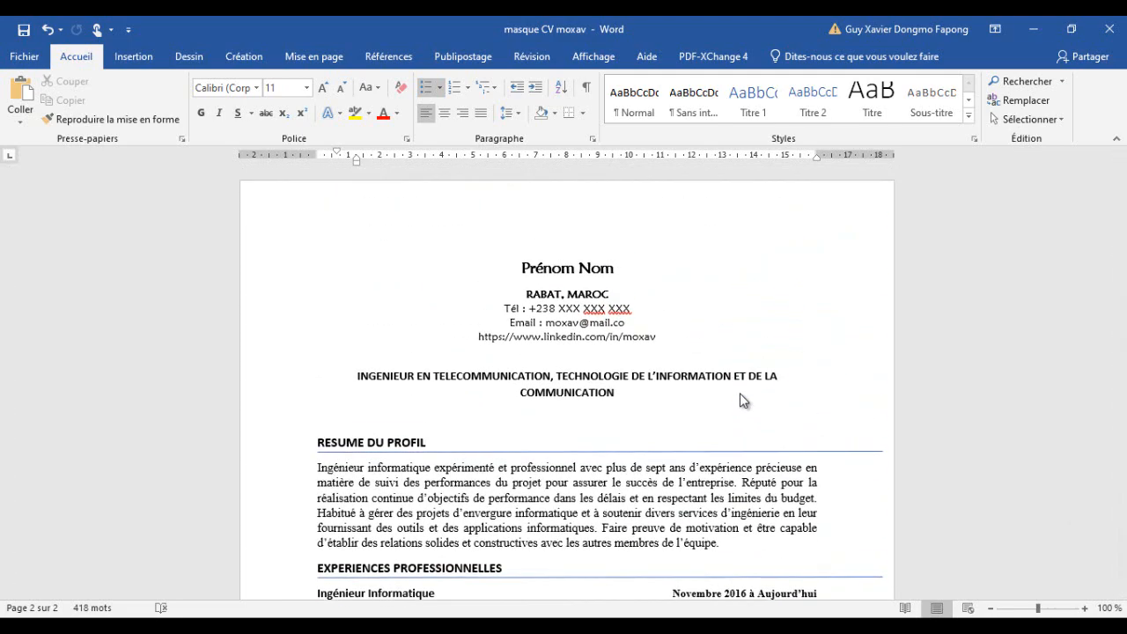
- Return to the browser and enter INFORMATICIEN as the new CV's title
{"action": "key", "text": "alt+Tab"}
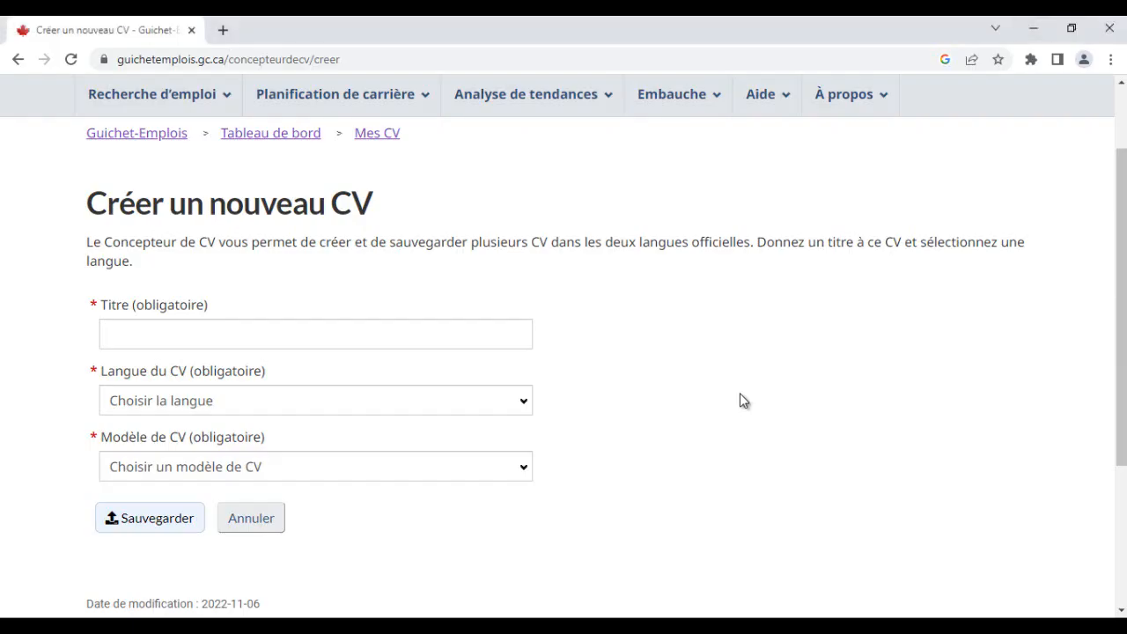
{"action": "key", "text": "Tab"}
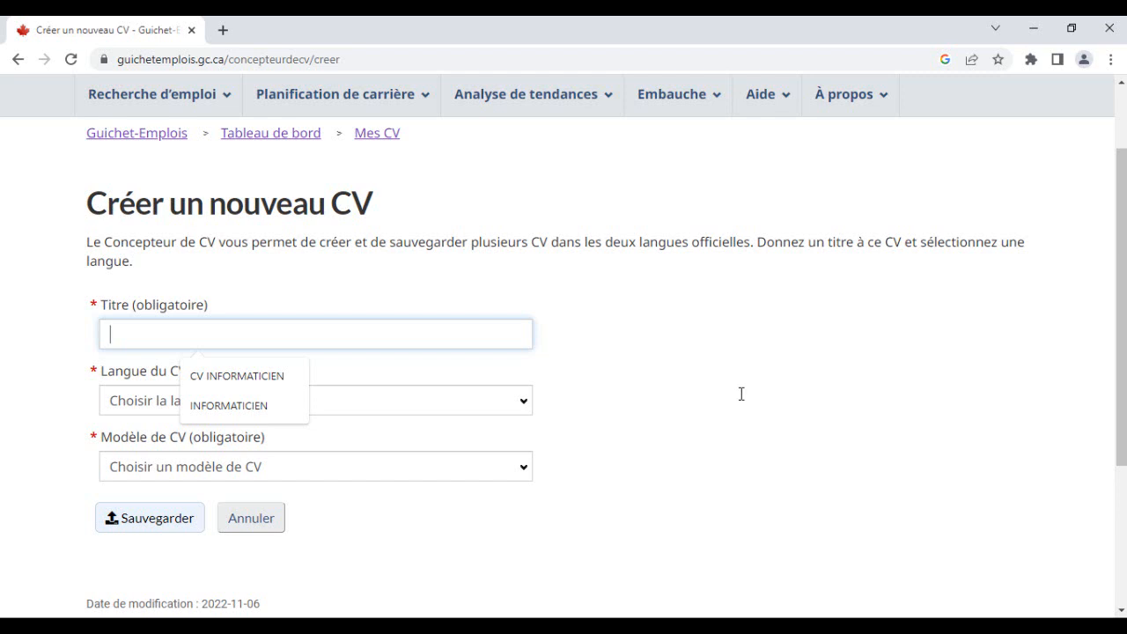
{"action": "type", "text": "INFORM"}
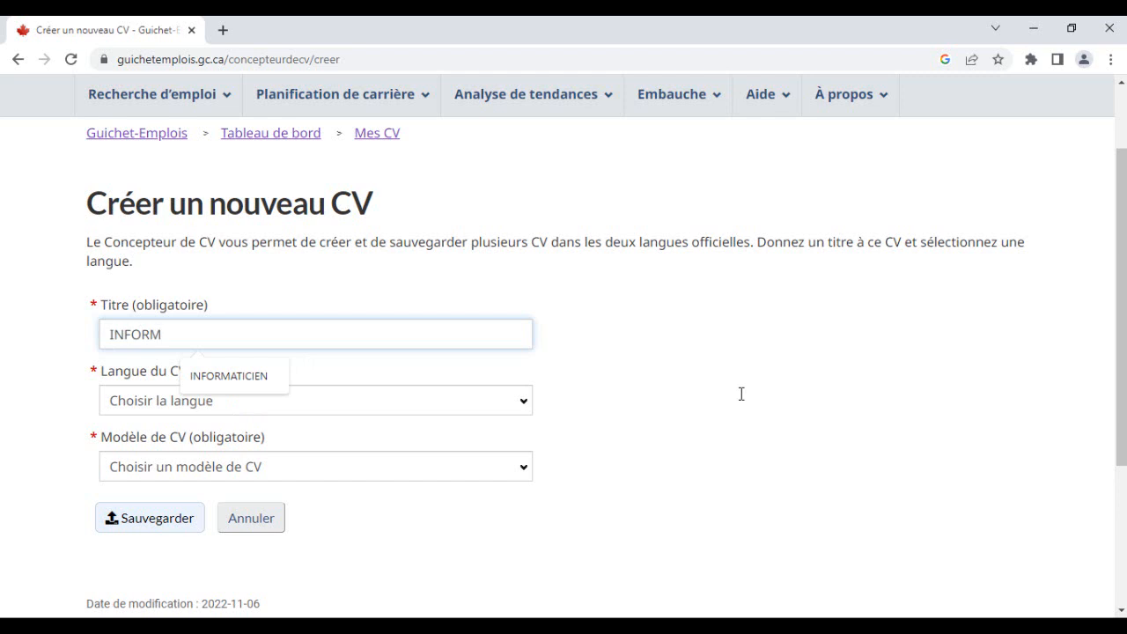
{"action": "type", "text": "ATICIEN"}
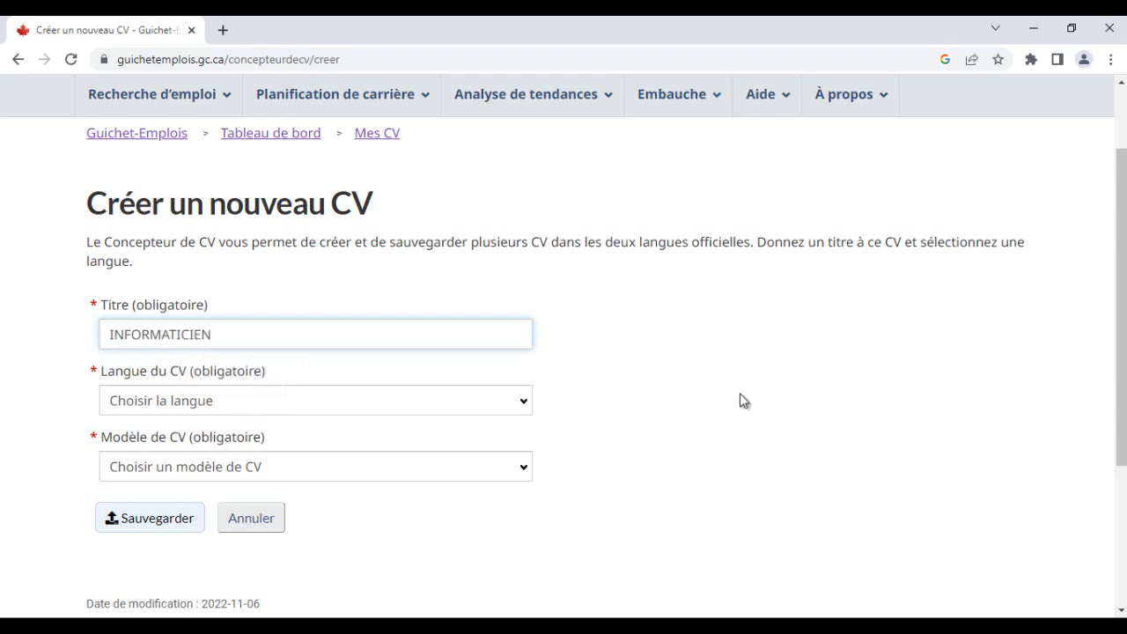
- Set the CV language to Français and the CV template to Traditionnel, then save the new CV
{"action": "key", "text": "Tab"}
{"action": "key", "text": "alt+Down"}
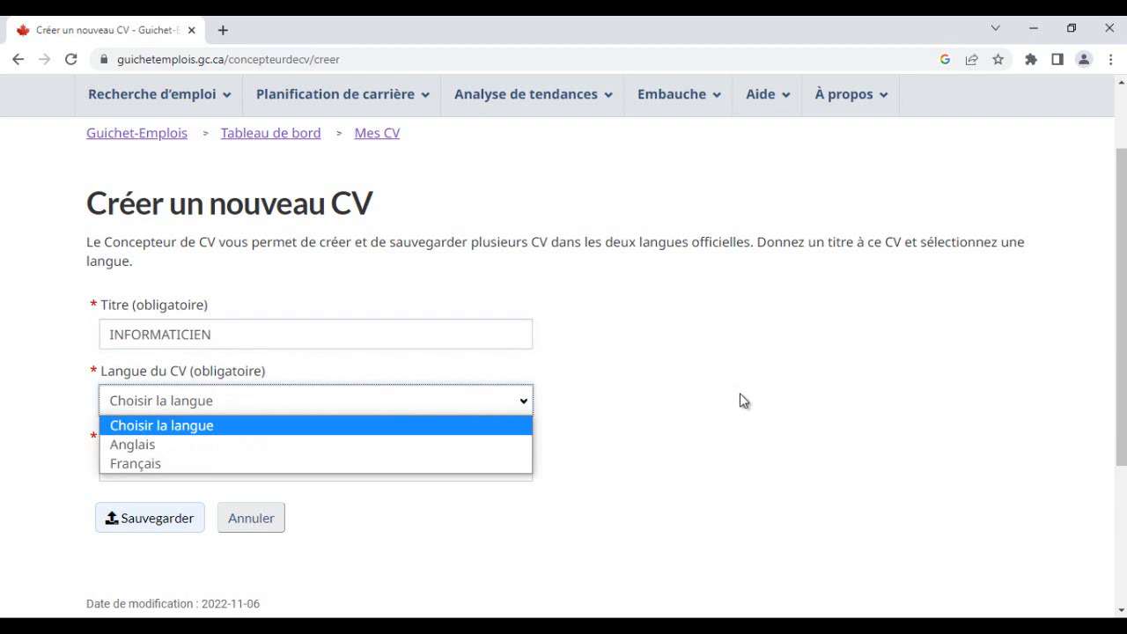
{"action": "key", "text": "Down"}
{"action": "key", "text": "Down"}
{"action": "key", "text": "Return"}
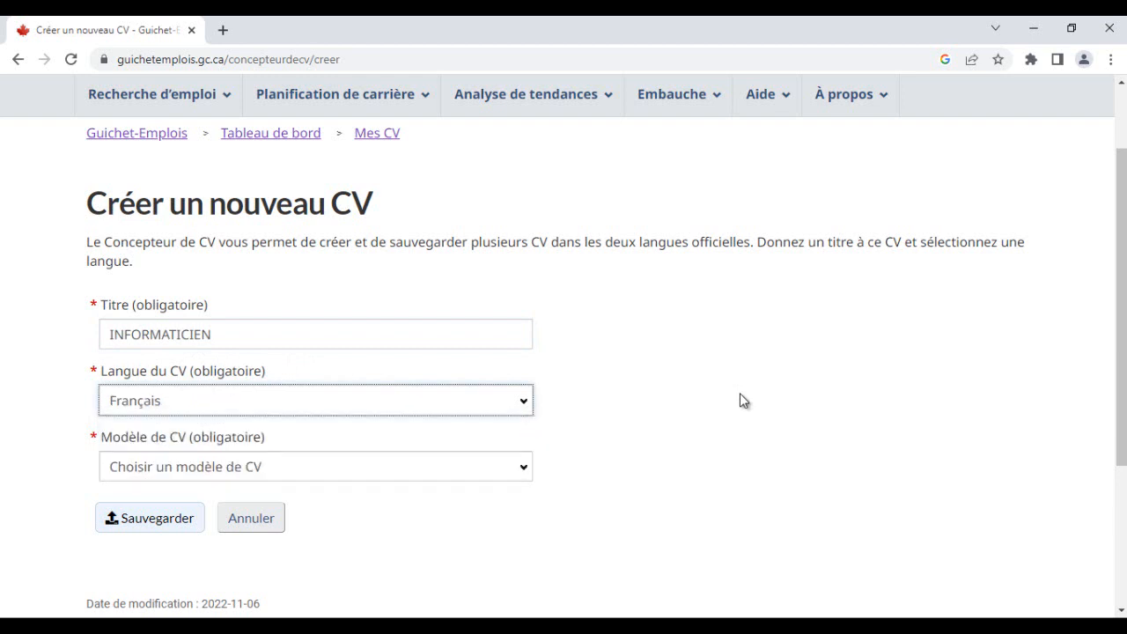
{"action": "key", "text": "Tab"}
{"action": "key", "text": "alt+Down"}
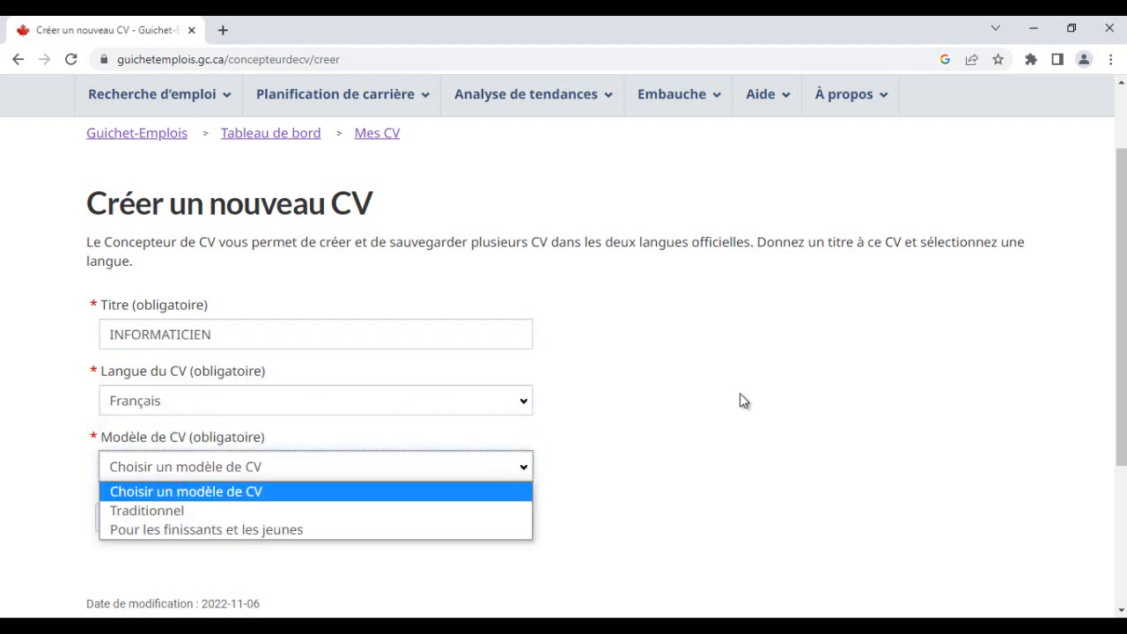
{"action": "key", "text": "Down"}
{"action": "key", "text": "Return"}
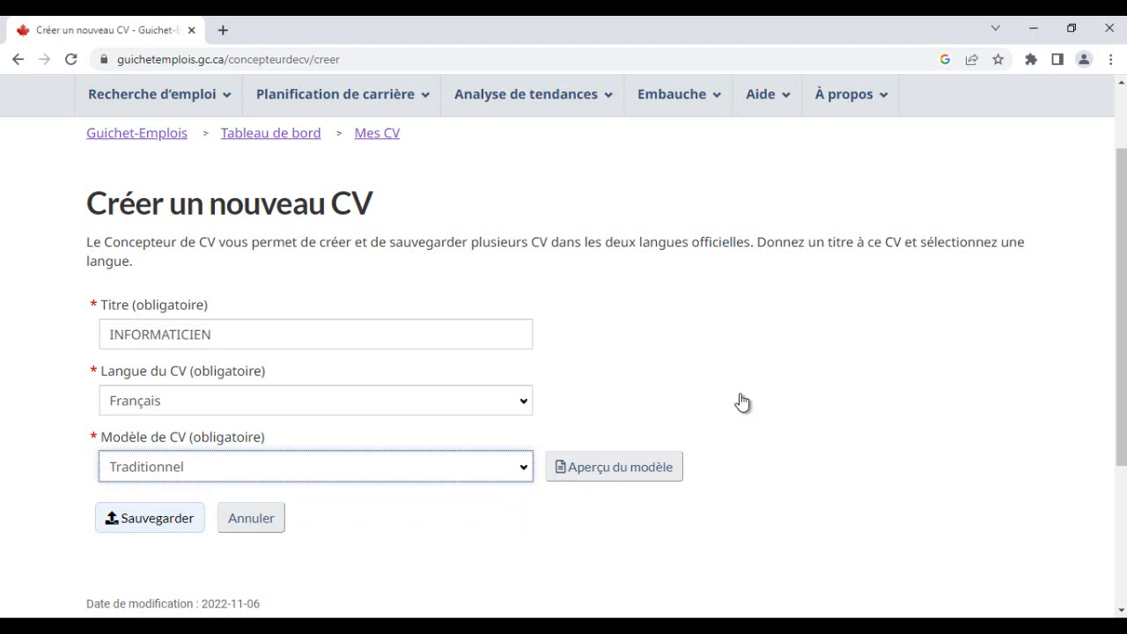
{"action": "left_click", "coordinate": [150, 518]}
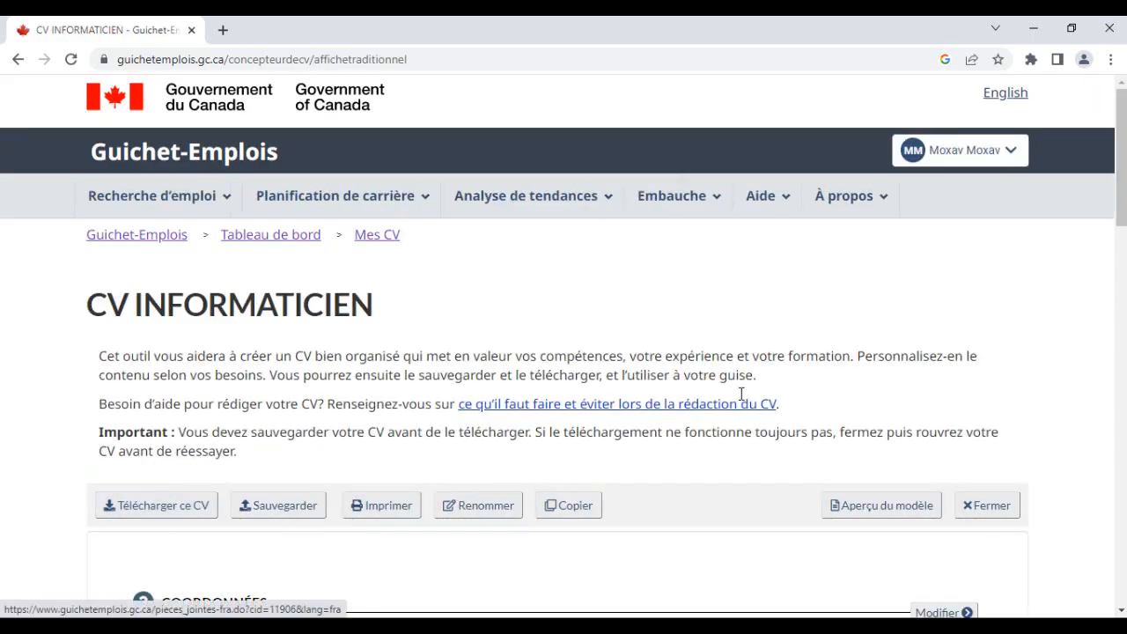
- Scroll through the new CV's sections and read the help for the Sommaire section
{"action": "scroll", "coordinate": [740, 395], "scroll_direction": "down", "scroll_amount": 2}
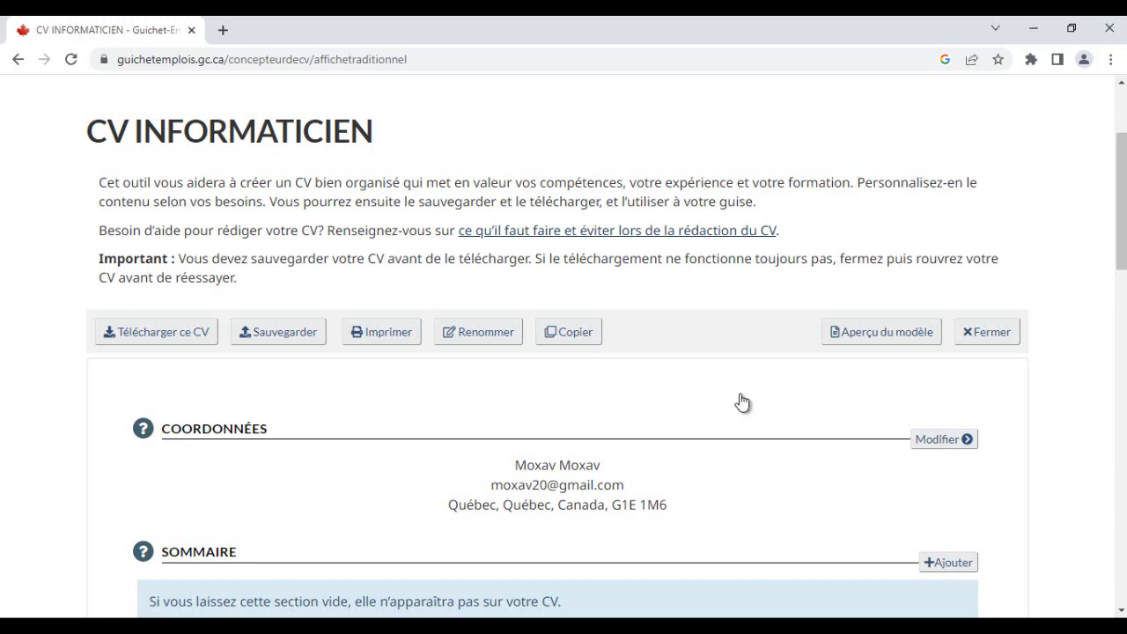
{"action": "scroll", "coordinate": [739, 394], "scroll_direction": "down", "scroll_amount": 2}
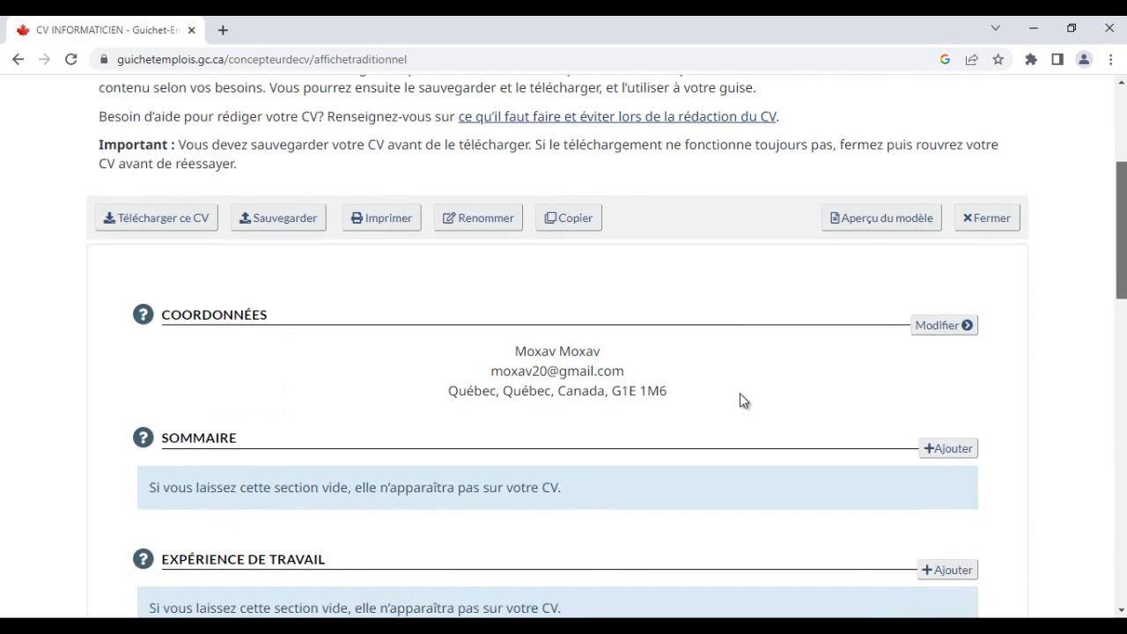
{"action": "scroll", "coordinate": [739, 393], "scroll_direction": "up", "scroll_amount": 2}
{"action": "scroll", "coordinate": [740, 394], "scroll_direction": "down", "scroll_amount": 1}
{"action": "scroll", "coordinate": [742, 400], "scroll_direction": "down", "scroll_amount": 2}
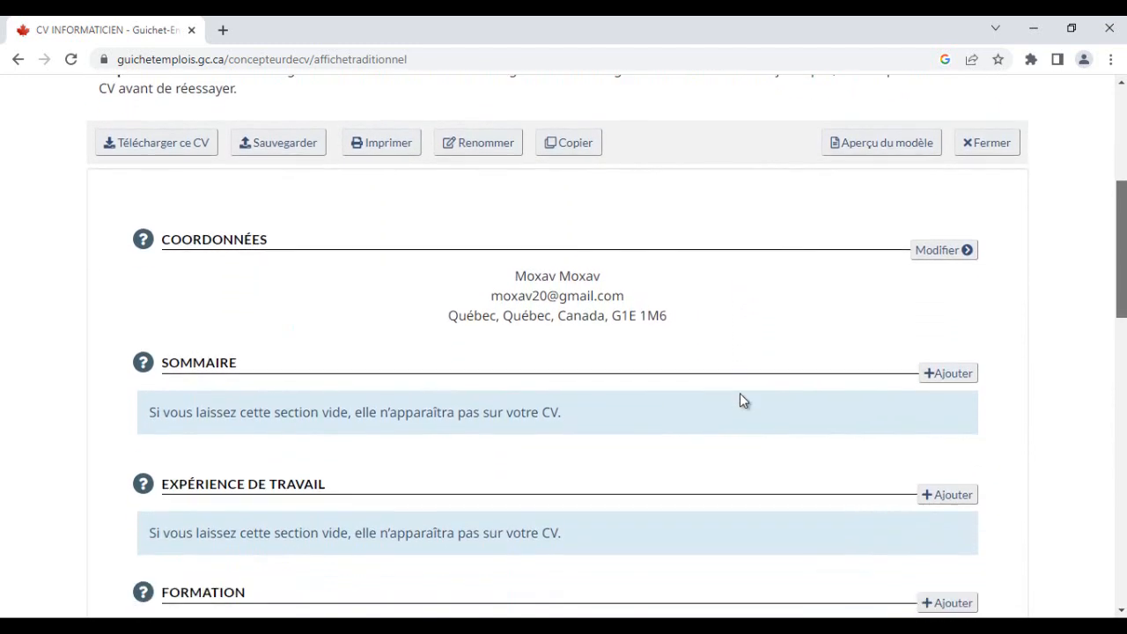
{"action": "scroll", "coordinate": [742, 401], "scroll_direction": "up", "scroll_amount": 1}
{"action": "scroll", "coordinate": [743, 401], "scroll_direction": "down", "scroll_amount": 1}
{"action": "scroll", "coordinate": [741, 398], "scroll_direction": "down", "scroll_amount": 1}
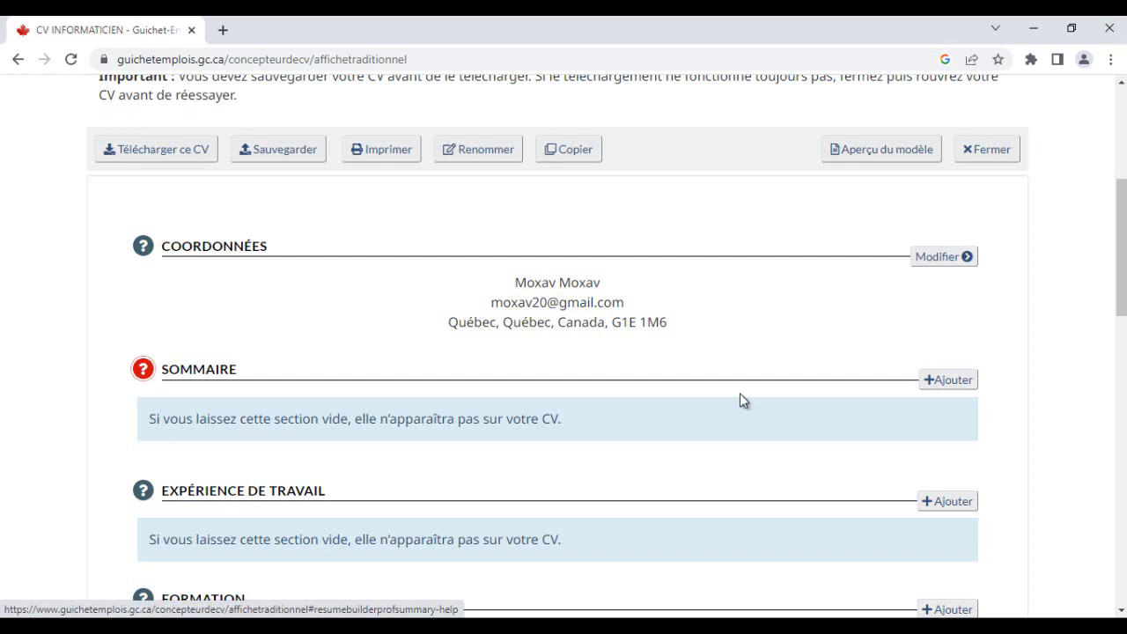
{"action": "left_click", "coordinate": [740, 393]}
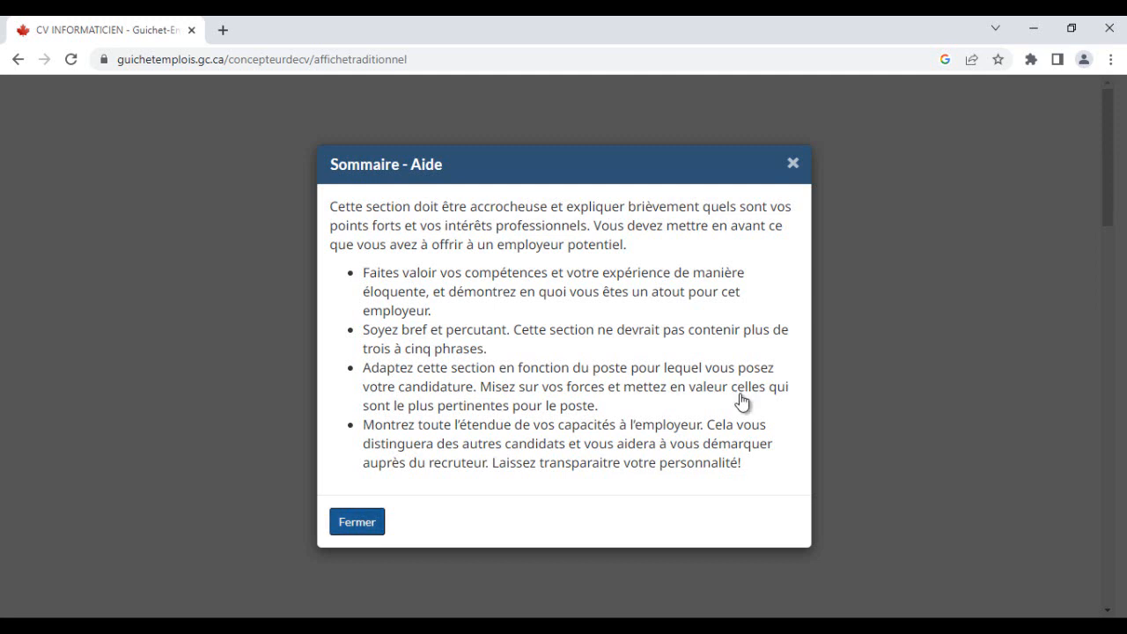
{"action": "left_click", "coordinate": [358, 521]}
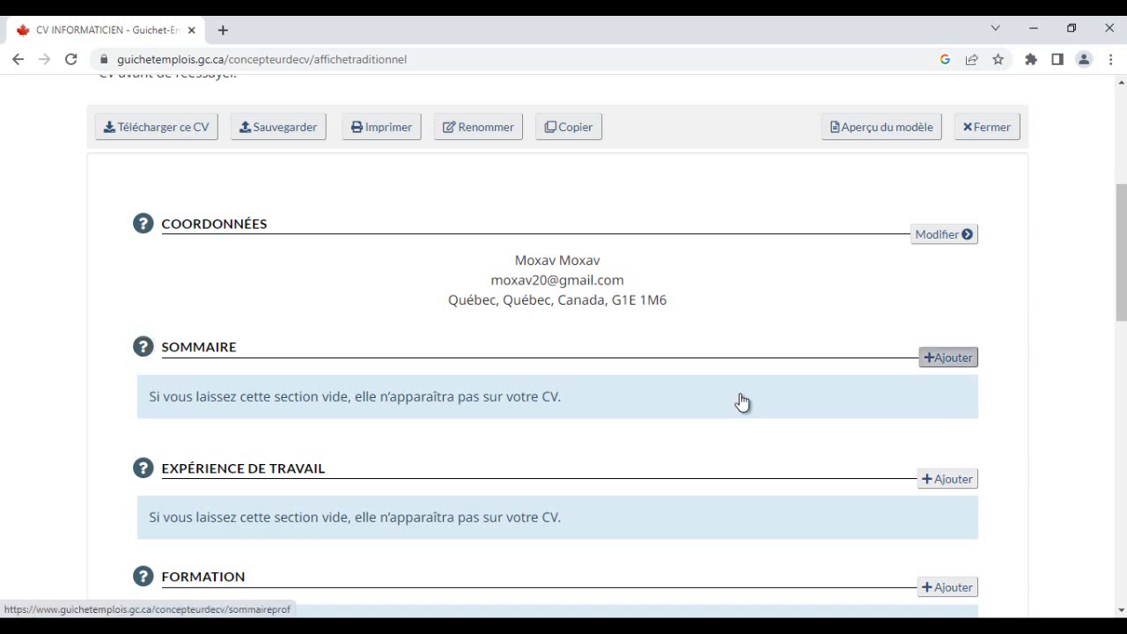
- Open the Sommaire editor and copy the RESUME DU PROFIL paragraph from the Word CV
{"action": "left_click", "coordinate": [739, 394]}
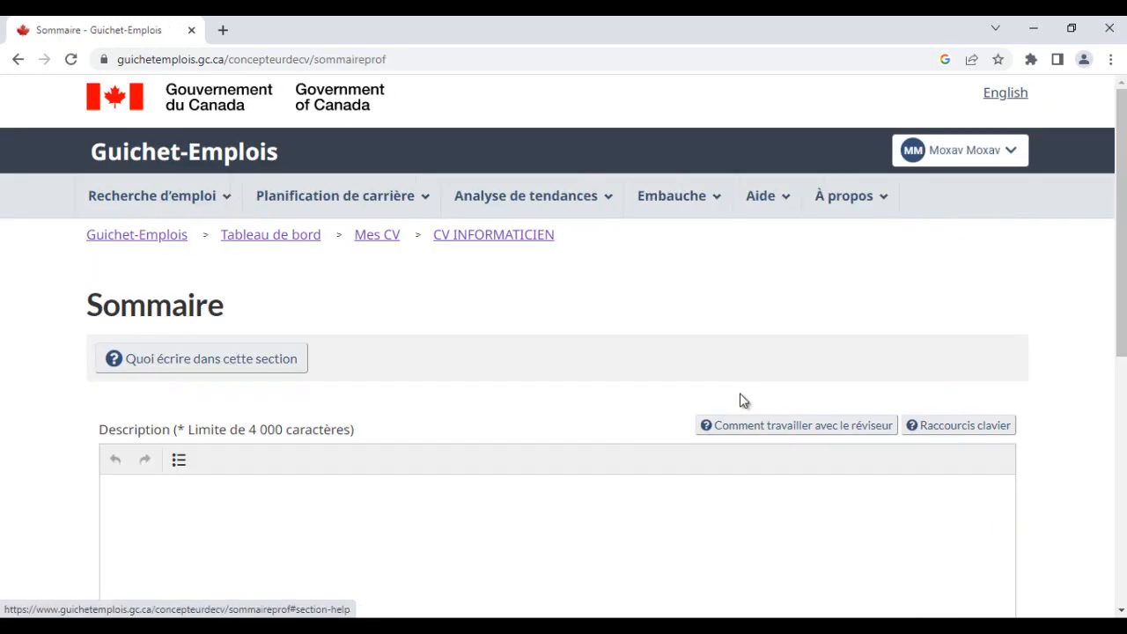
{"action": "scroll", "coordinate": [740, 401], "scroll_direction": "down", "scroll_amount": 2}
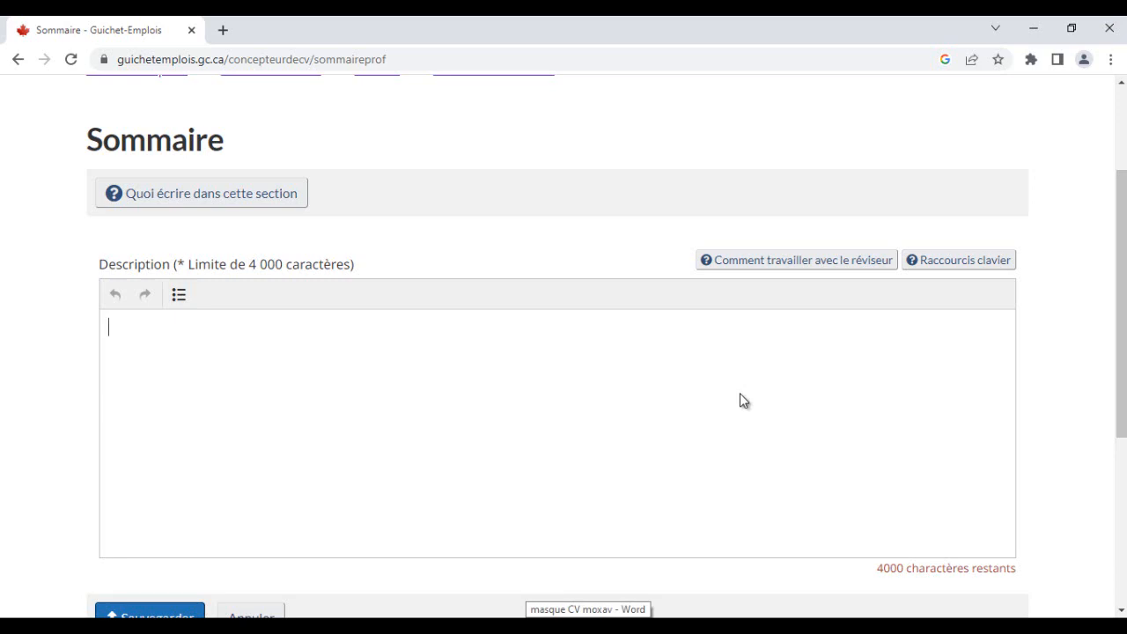
{"action": "key", "text": "alt+Tab"}
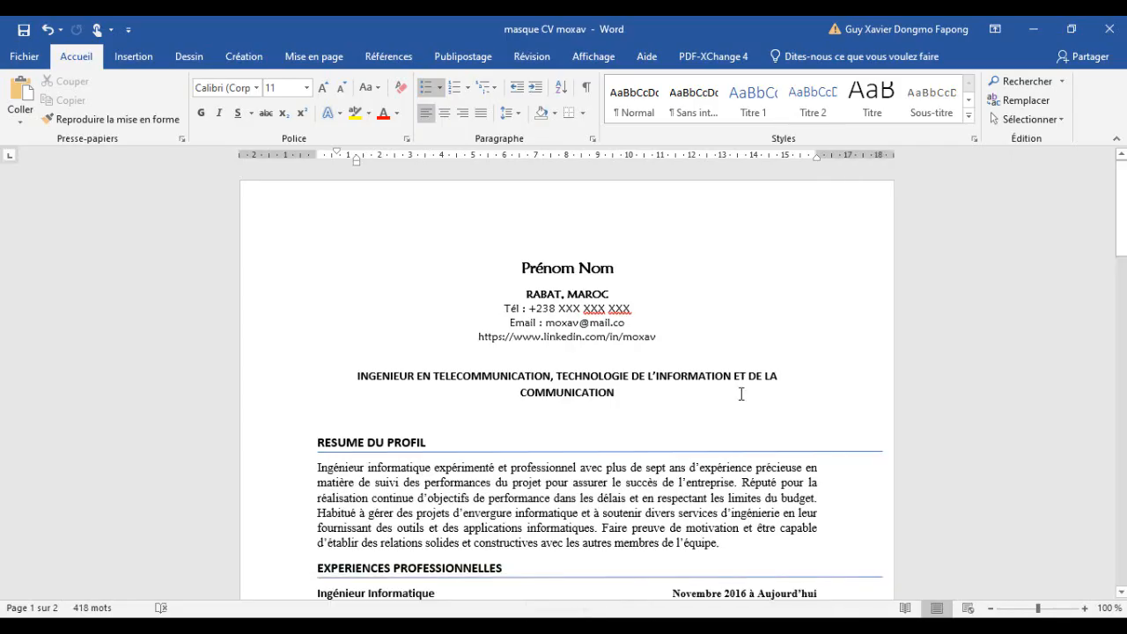
{"action": "left_click_drag", "start_coordinate": [721, 543], "coordinate": [318, 468]}
{"action": "key", "text": "ctrl+c"}
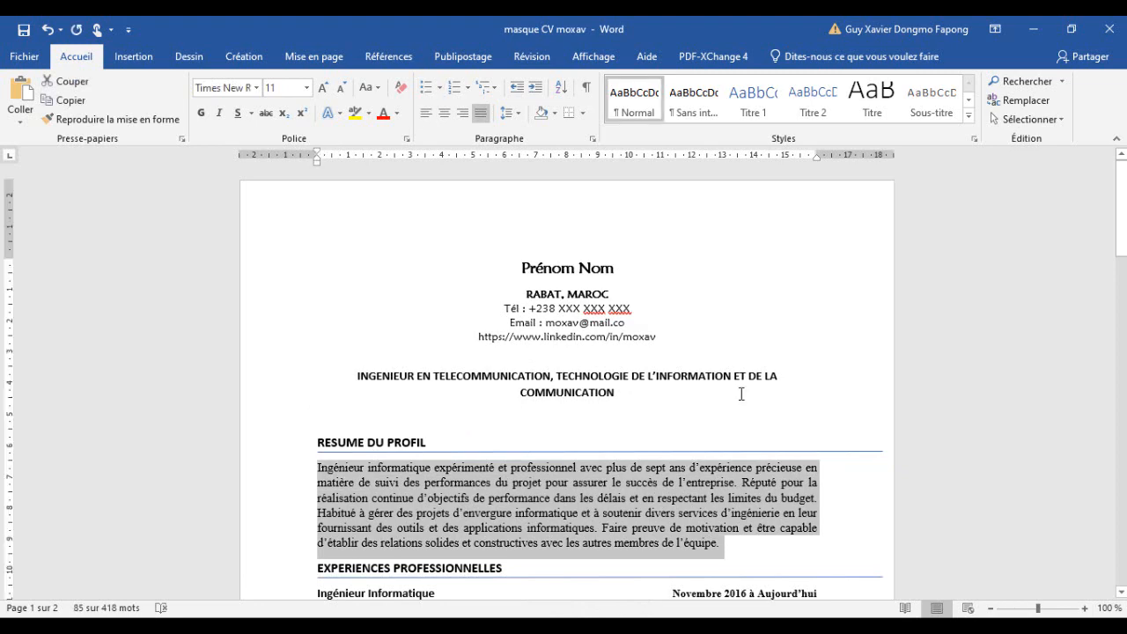
{"action": "scroll", "coordinate": [741, 394], "scroll_direction": "down", "scroll_amount": 6}
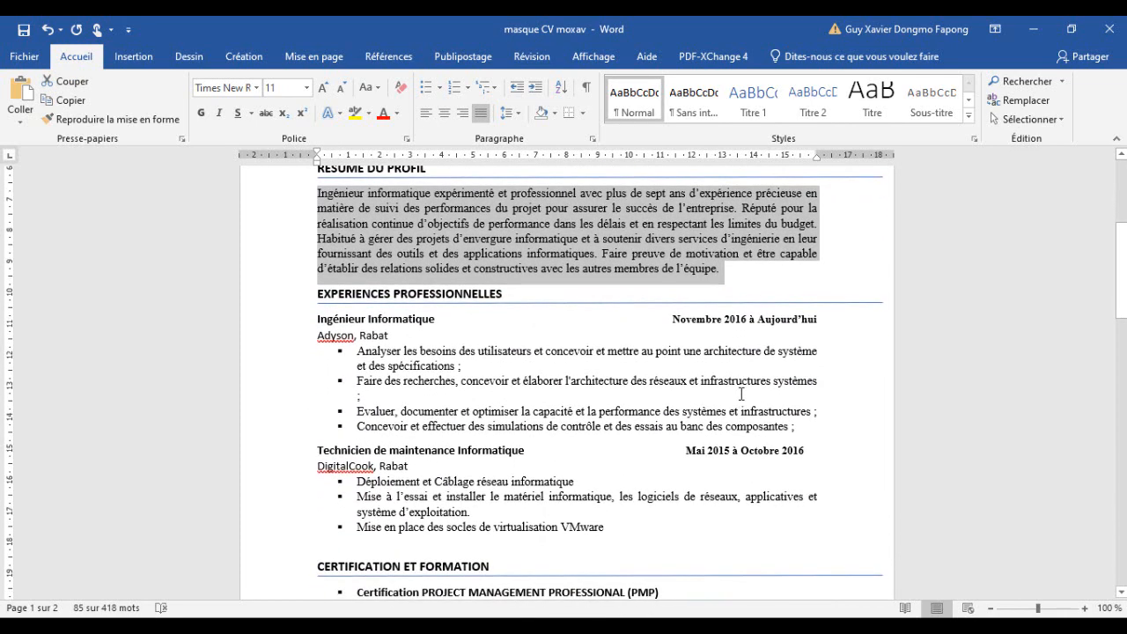
{"action": "scroll", "coordinate": [742, 394], "scroll_direction": "down", "scroll_amount": 2}
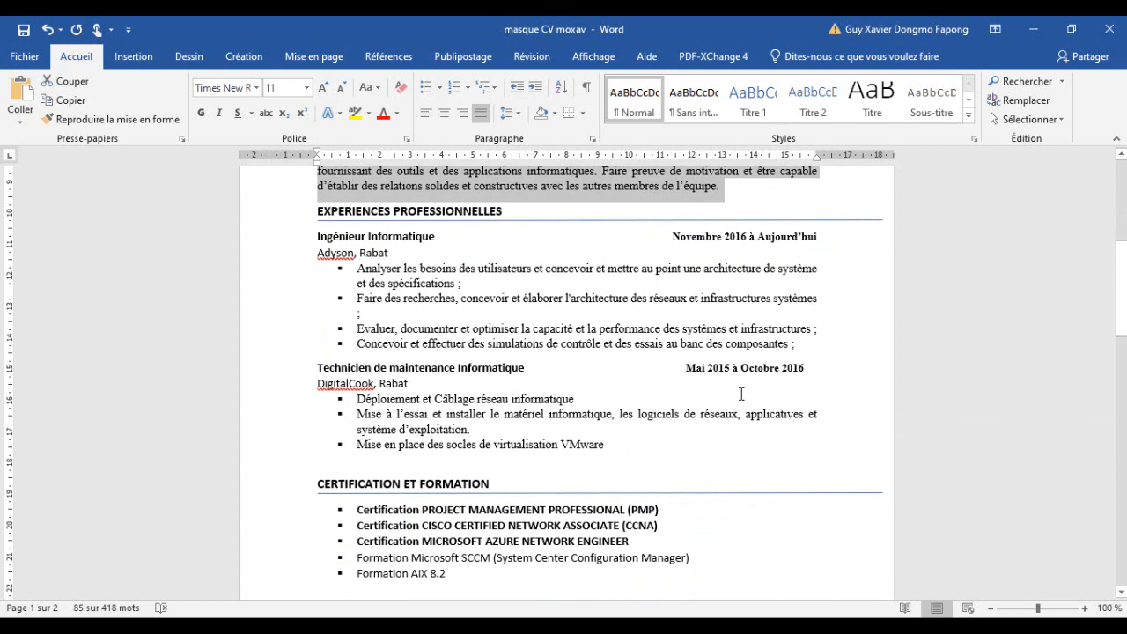
{"action": "scroll", "coordinate": [742, 394], "scroll_direction": "down", "scroll_amount": 9}
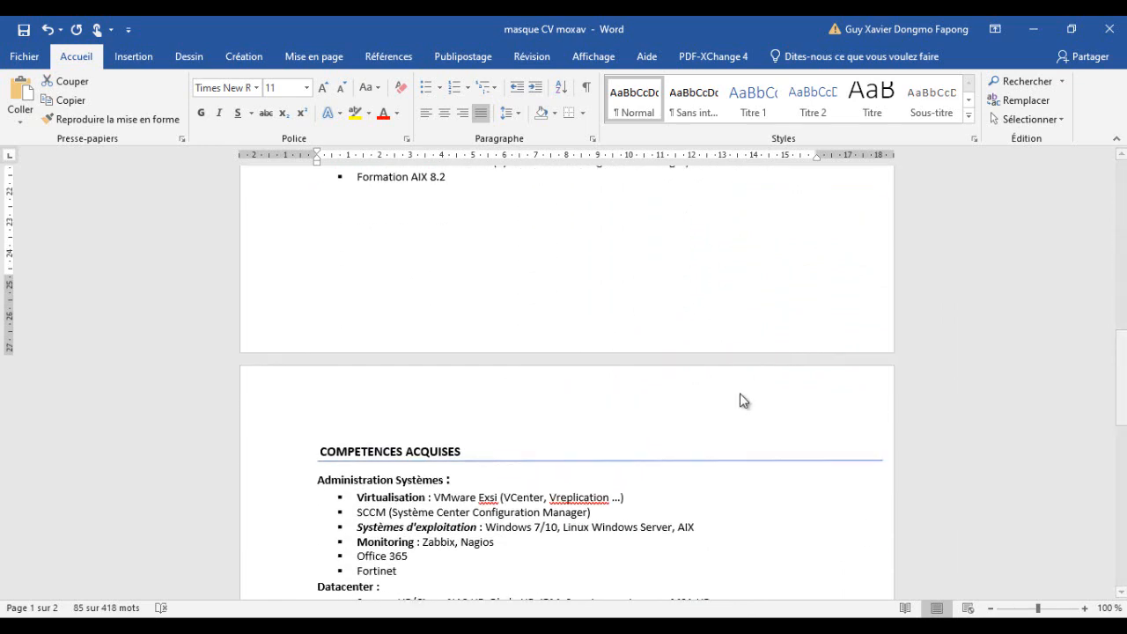
{"action": "left_click", "coordinate": [1034, 30]}
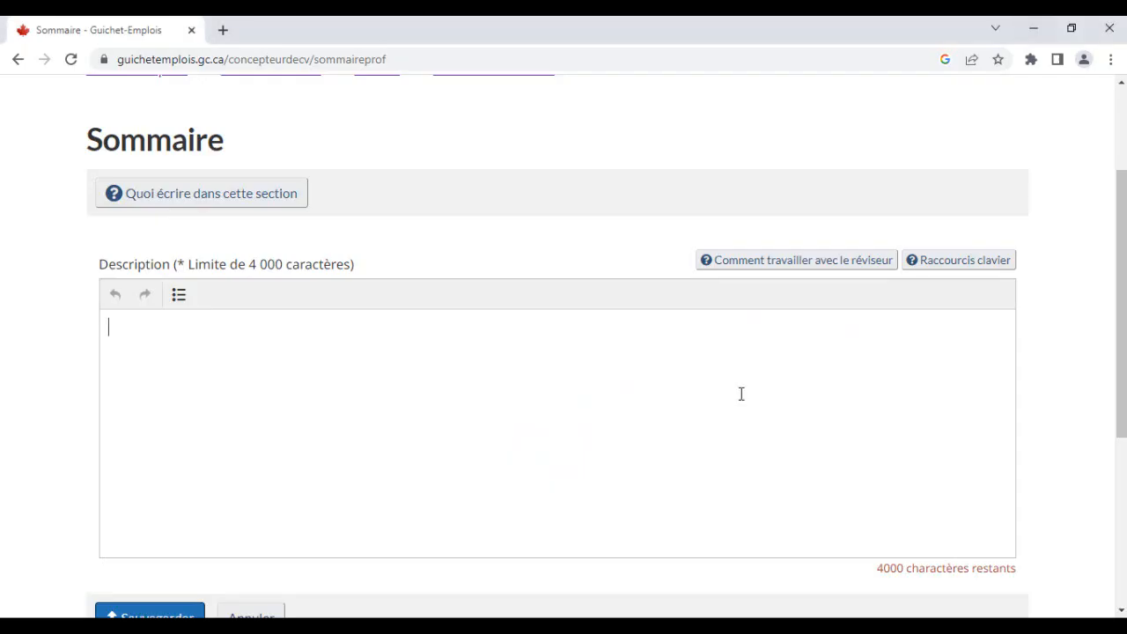
- Paste the profile summary into the Sommaire description and save the section
{"action": "key", "text": "ctrl+v"}
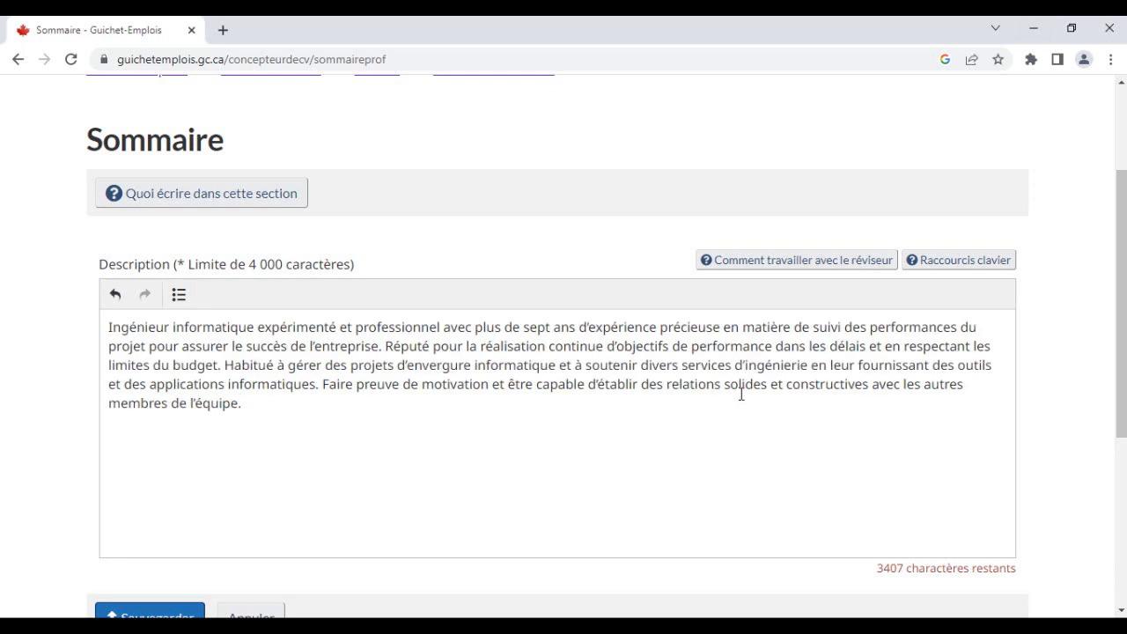
{"action": "scroll", "coordinate": [741, 393], "scroll_direction": "down", "scroll_amount": 3}
{"action": "left_click", "coordinate": [150, 370]}
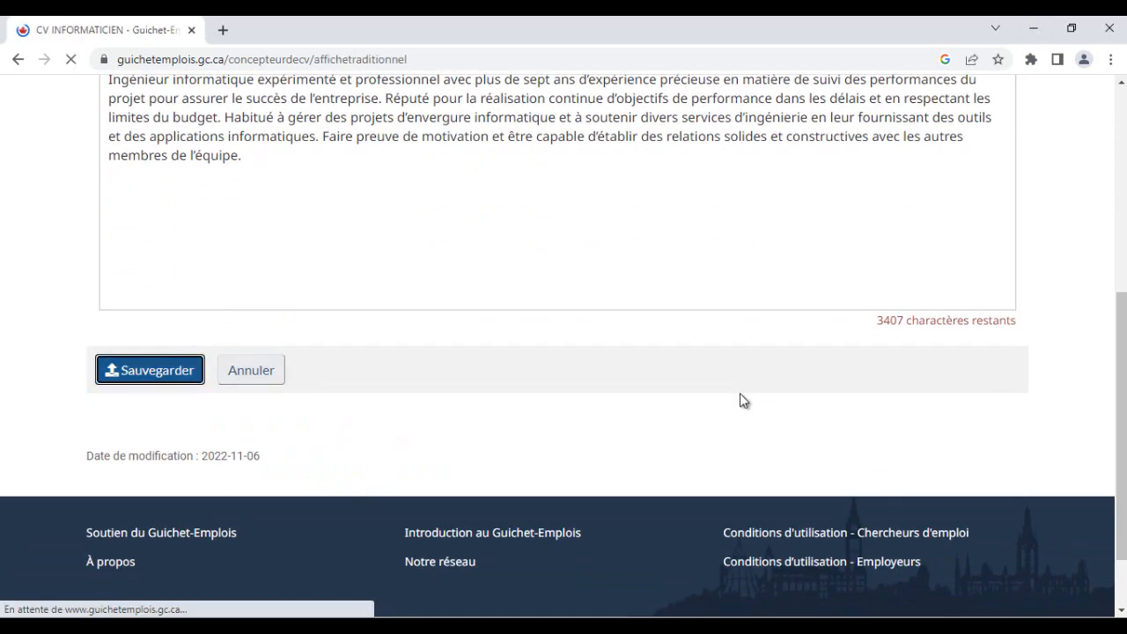
- Open the form to add an entry to the Expérience de travail section
{"action": "scroll", "coordinate": [739, 400], "scroll_direction": "down", "scroll_amount": 5}
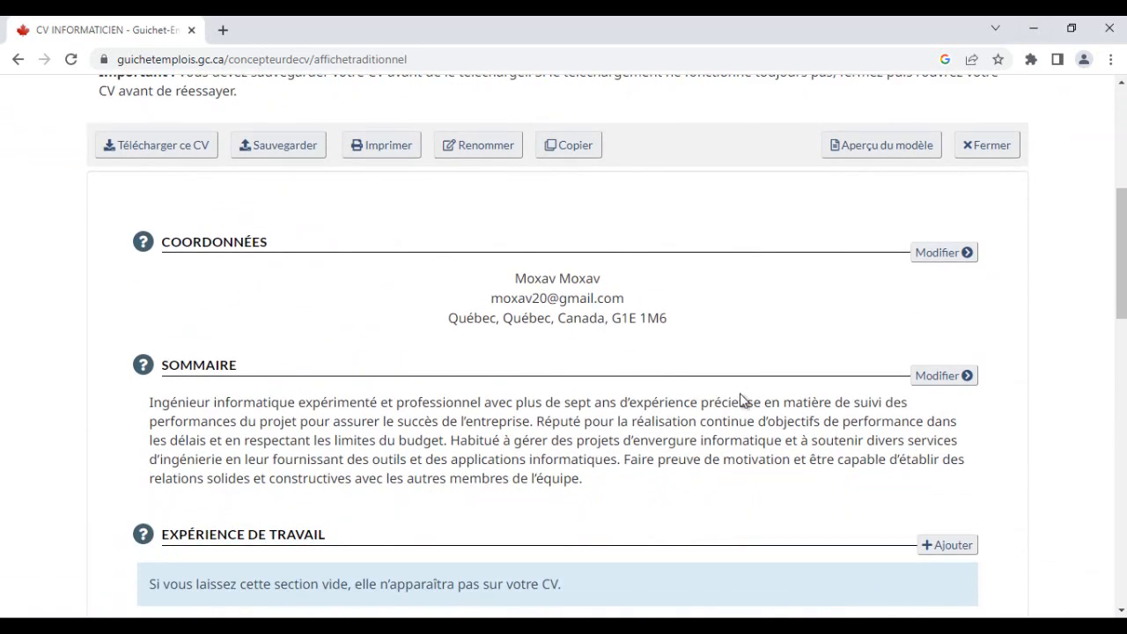
{"action": "mouse_move", "coordinate": [583, 479]}
{"action": "left_mouse_down"}
{"action": "mouse_move", "coordinate": [149, 420]}
{"action": "mouse_move", "coordinate": [149, 403]}
{"action": "left_mouse_up"}
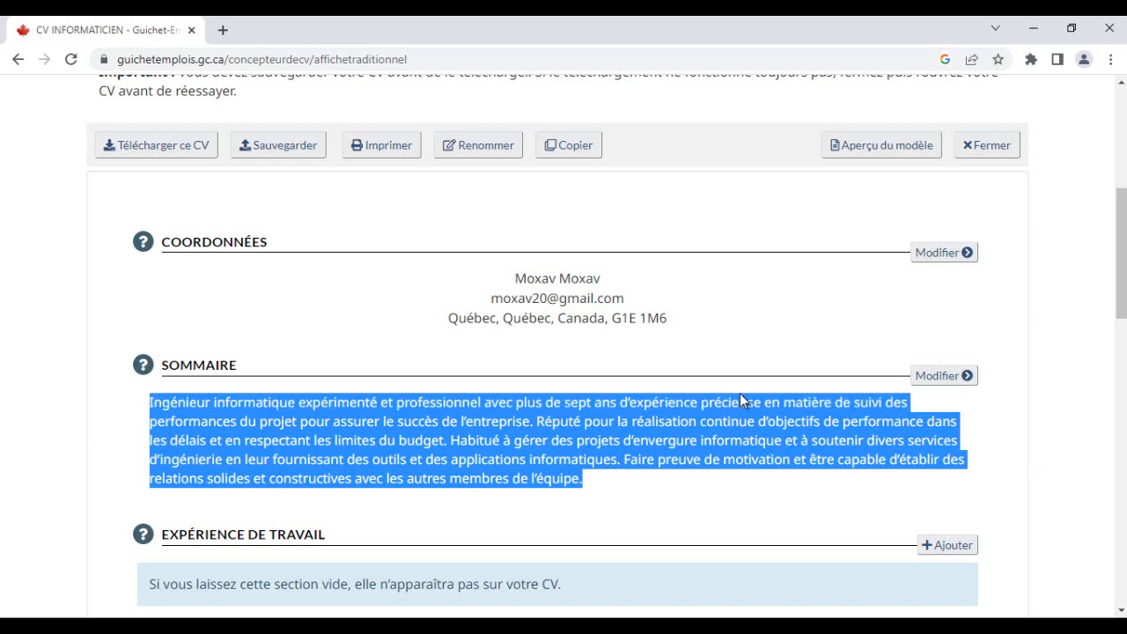
{"action": "scroll", "coordinate": [741, 396], "scroll_direction": "down", "scroll_amount": 2}
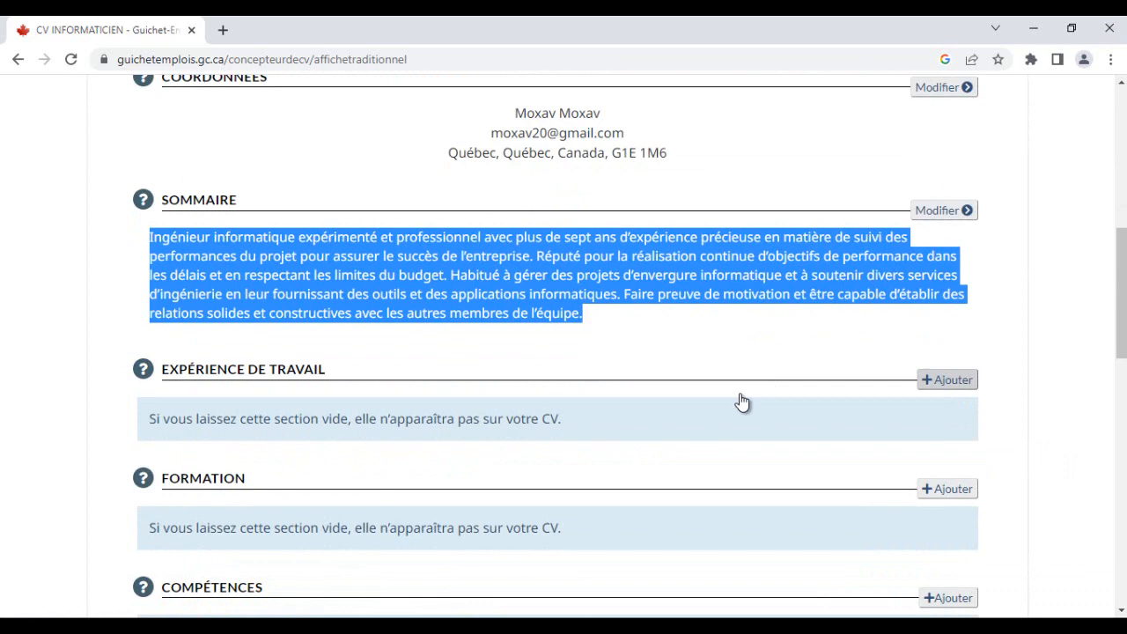
{"action": "left_click", "coordinate": [742, 402]}
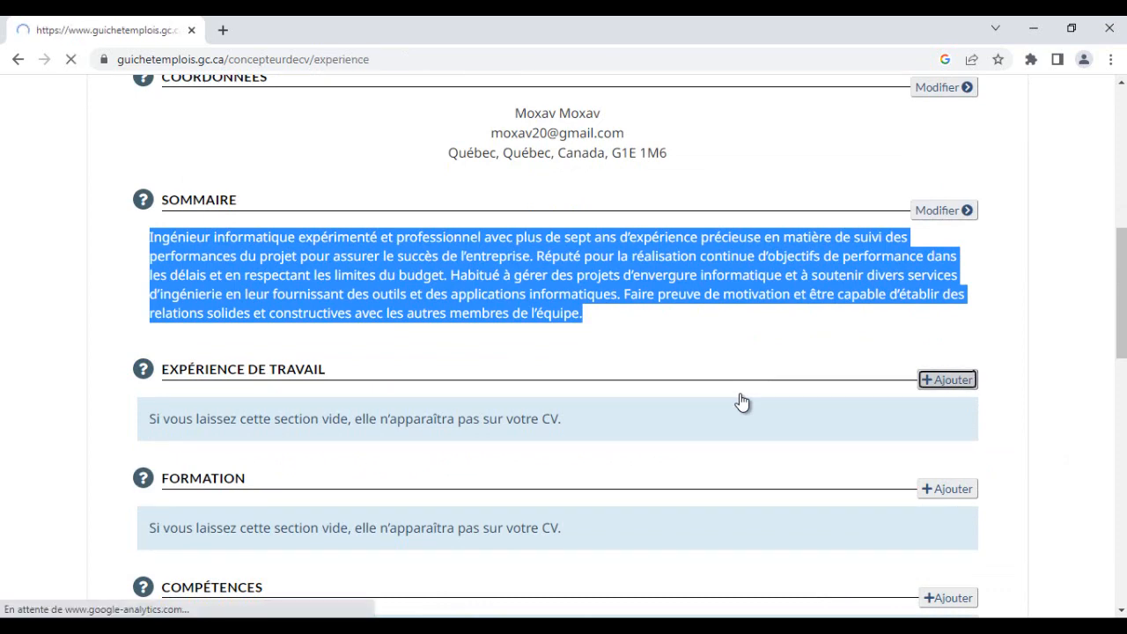
{"action": "scroll", "coordinate": [740, 394], "scroll_direction": "down", "scroll_amount": 1}
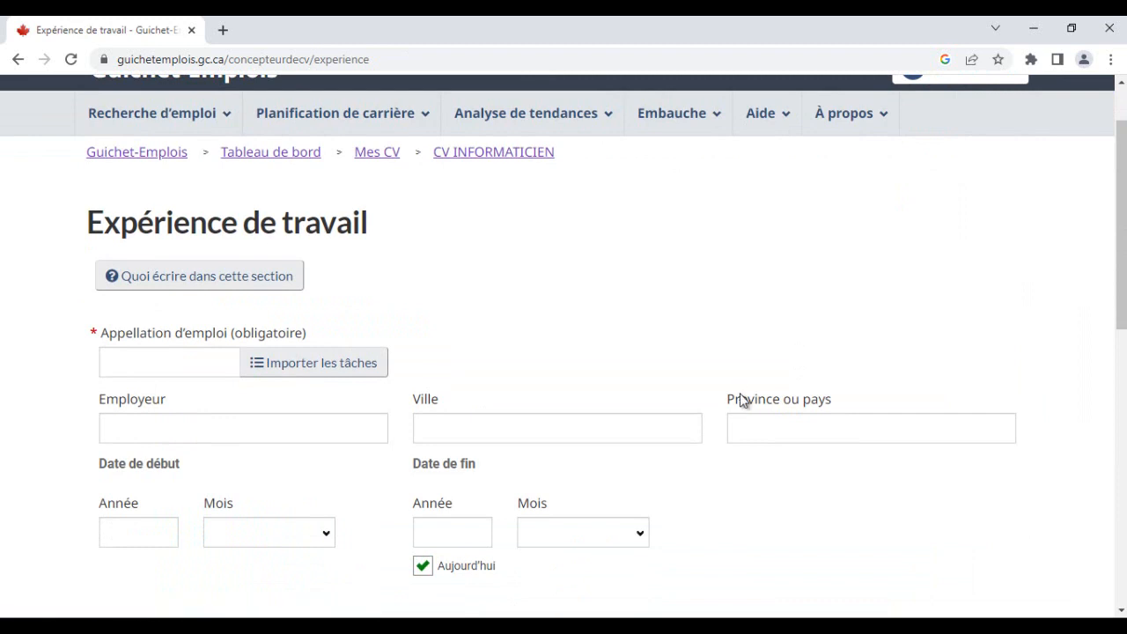
- Select the job title Technicien de maintenance Informatique in the Word CV and return to the experience form
{"action": "key", "text": "alt+Tab"}
{"action": "scroll", "coordinate": [741, 394], "scroll_direction": "up", "scroll_amount": 7}
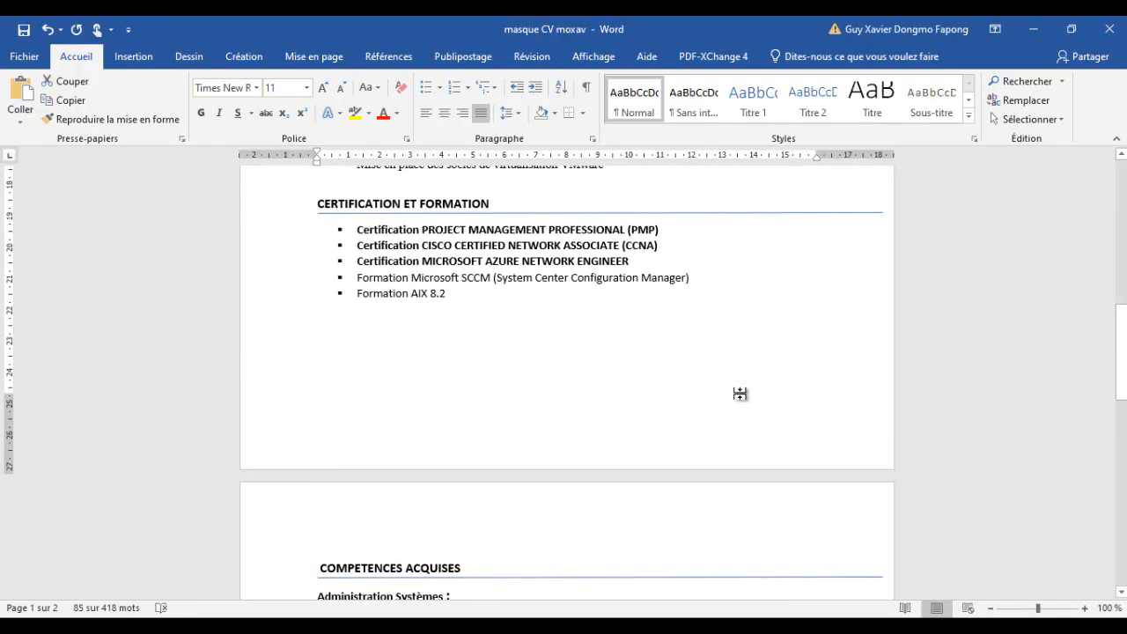
{"action": "scroll", "coordinate": [741, 393], "scroll_direction": "up", "scroll_amount": 6}
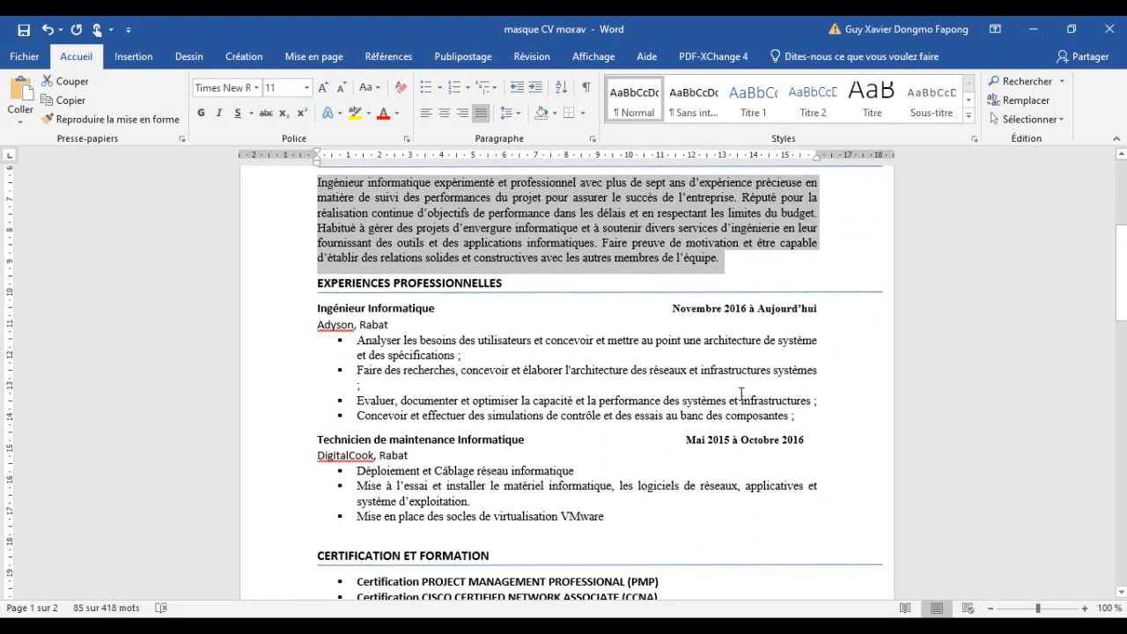
{"action": "scroll", "coordinate": [741, 394], "scroll_direction": "down", "scroll_amount": 3}
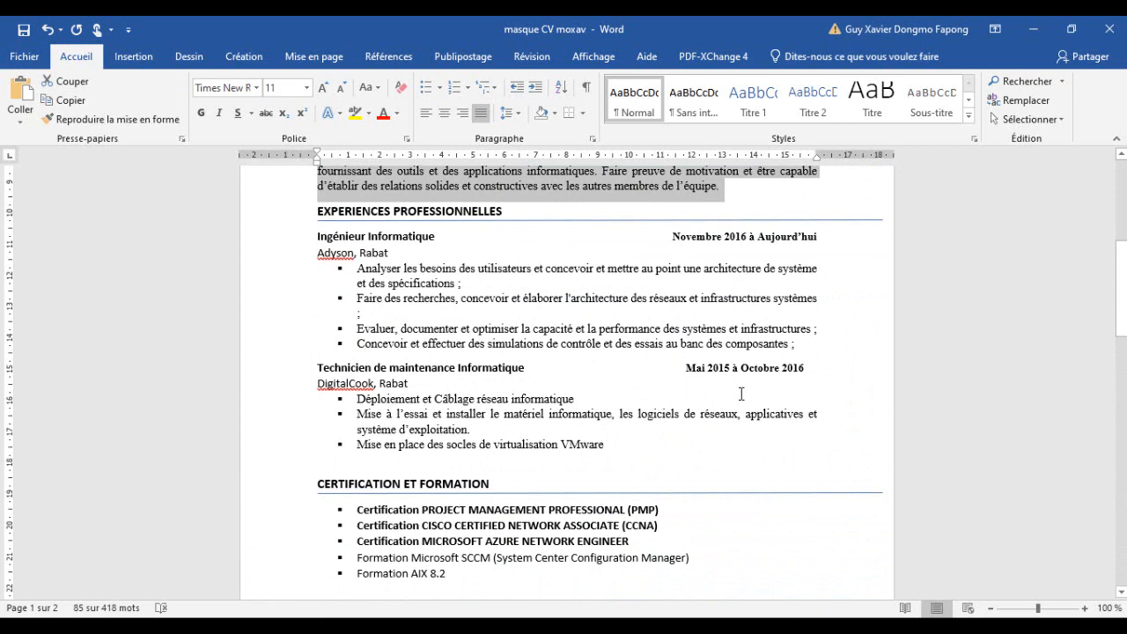
{"action": "left_click_drag", "start_coordinate": [526, 368], "coordinate": [318, 368]}
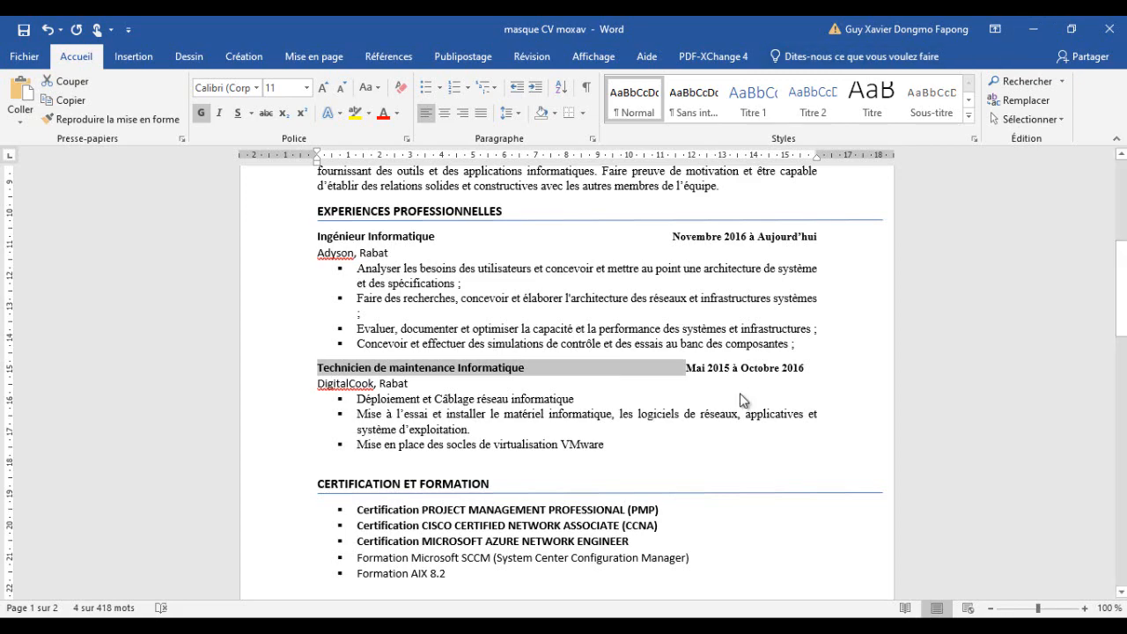
{"action": "left_click", "coordinate": [1034, 29]}
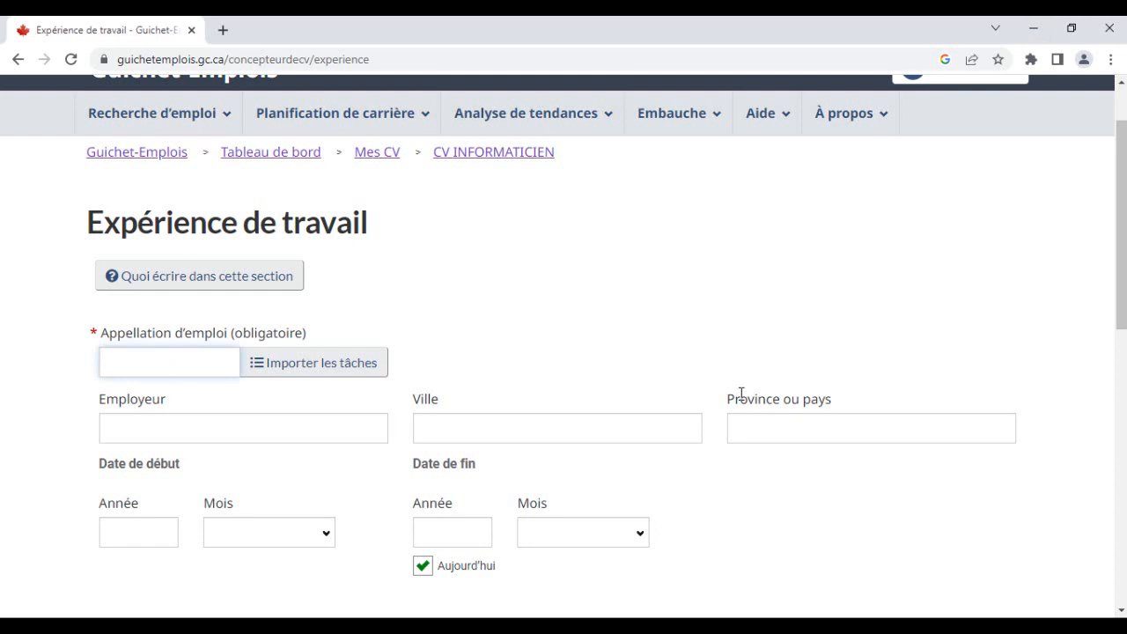
- Enter Technicien de maintenance Informatique as the job title of the experience entry
{"action": "type", "text": "matique"}
{"action": "key", "text": "BackSpace"}
{"action": "key", "text": "BackSpace"}
{"action": "type", "text": "e"}
{"action": "key", "text": "Left"}
{"action": "key", "text": "Left"}
{"action": "key", "text": "Left"}
{"action": "key", "text": "Left"}
{"action": "key", "text": "Left"}
{"action": "key", "text": "Left"}
{"action": "key", "text": "Left"}
{"action": "key", "text": "Left"}
{"action": "key", "text": "Left"}
{"action": "key", "text": "Left"}
{"action": "key", "text": "Left"}
{"action": "key", "text": "Left"}
{"action": "key", "text": "Left"}
{"action": "key", "text": "Left"}
{"action": "key", "text": "Left"}
{"action": "key", "text": "Left"}
{"action": "key", "text": "Left"}
{"action": "key", "text": "Left"}
{"action": "key", "text": "Left"}
{"action": "key", "text": "Left"}
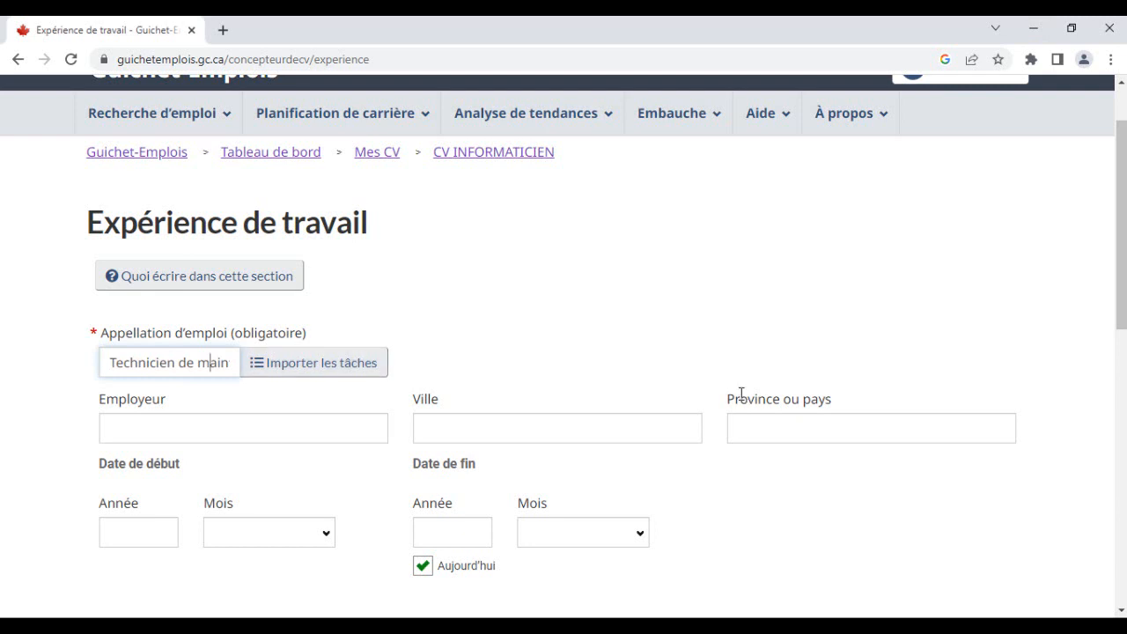
{"action": "scroll", "coordinate": [742, 396], "scroll_direction": "down", "scroll_amount": 2}
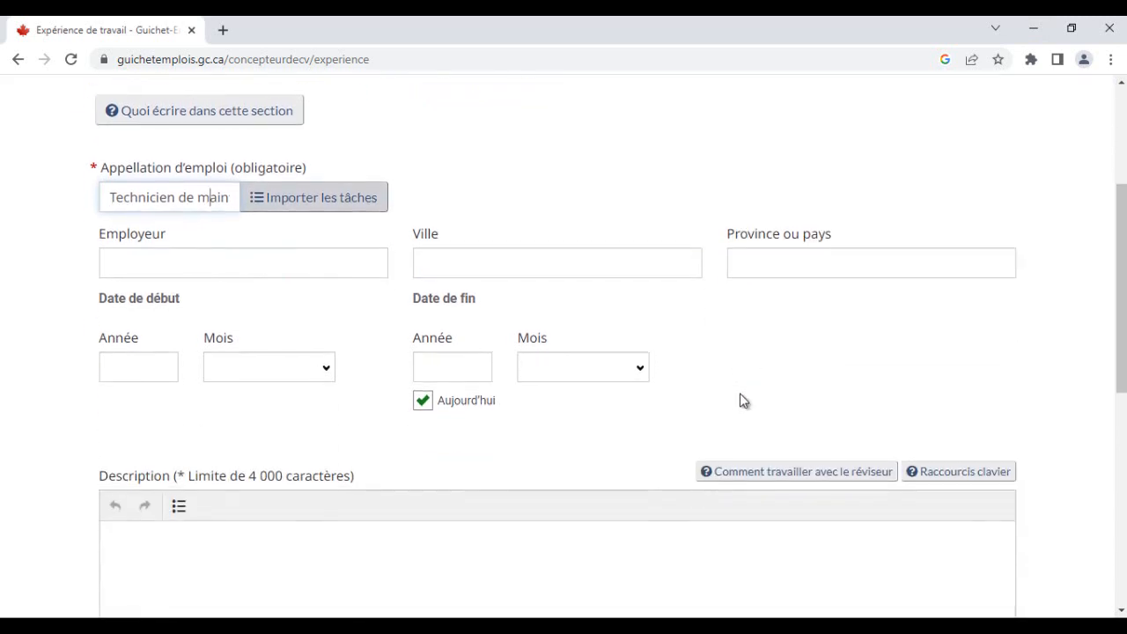
{"action": "scroll", "coordinate": [740, 400], "scroll_direction": "up", "scroll_amount": 2}
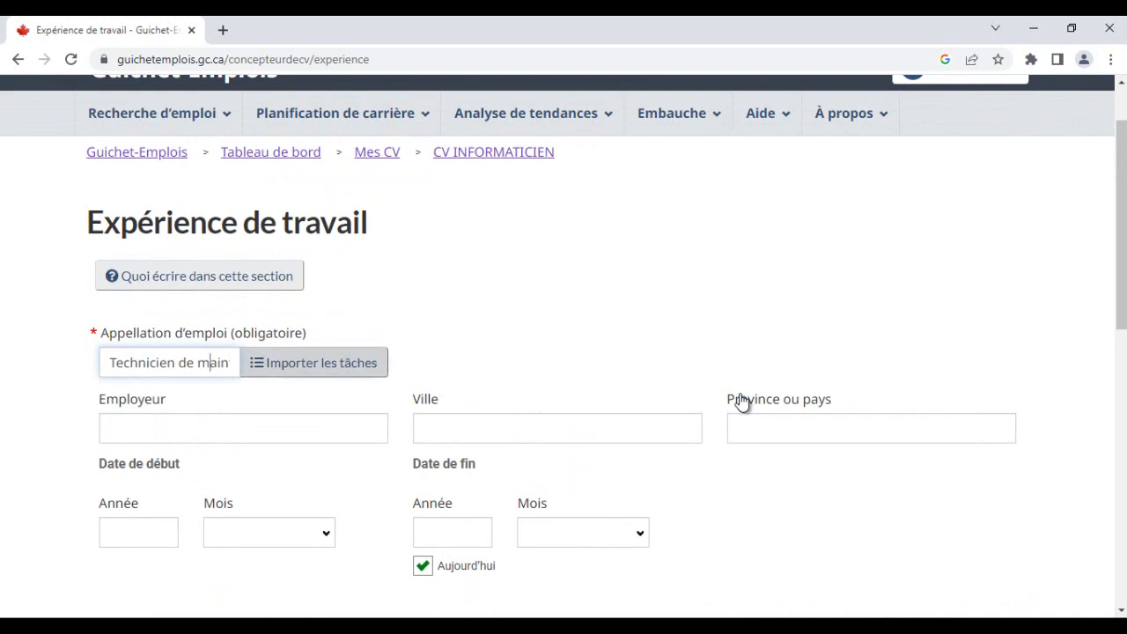
- Open the task import panel and search for the job title technicien informa
{"action": "key", "text": "Tab"}
{"action": "key", "text": "Return"}
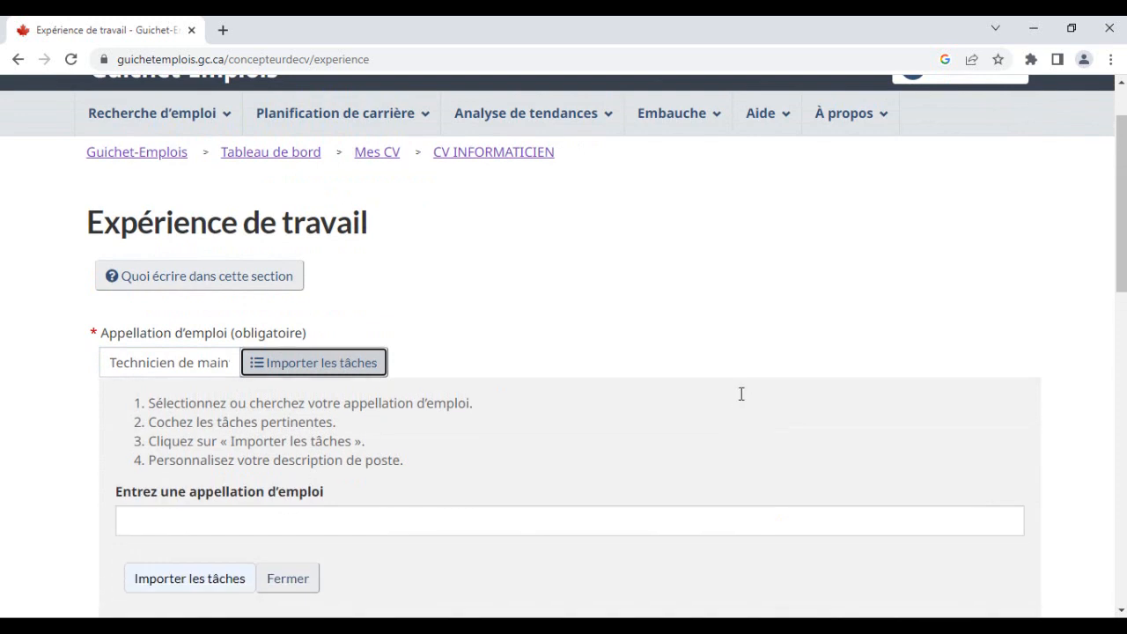
{"action": "scroll", "coordinate": [741, 402], "scroll_direction": "down", "scroll_amount": 1}
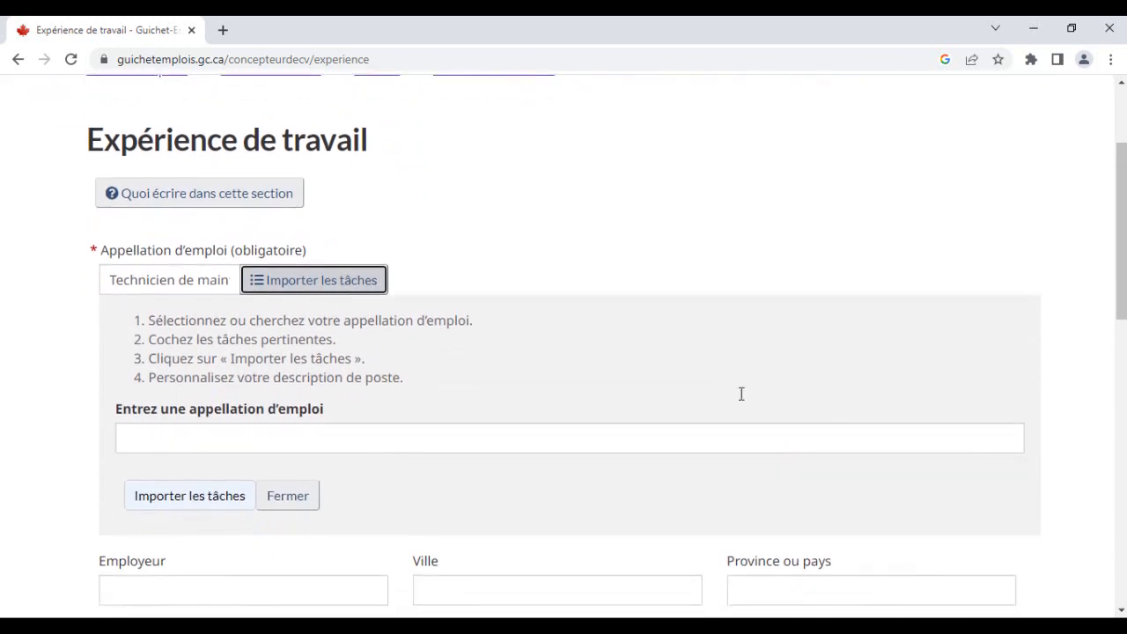
{"action": "key", "text": "Tab"}
{"action": "type", "text": "tec"}
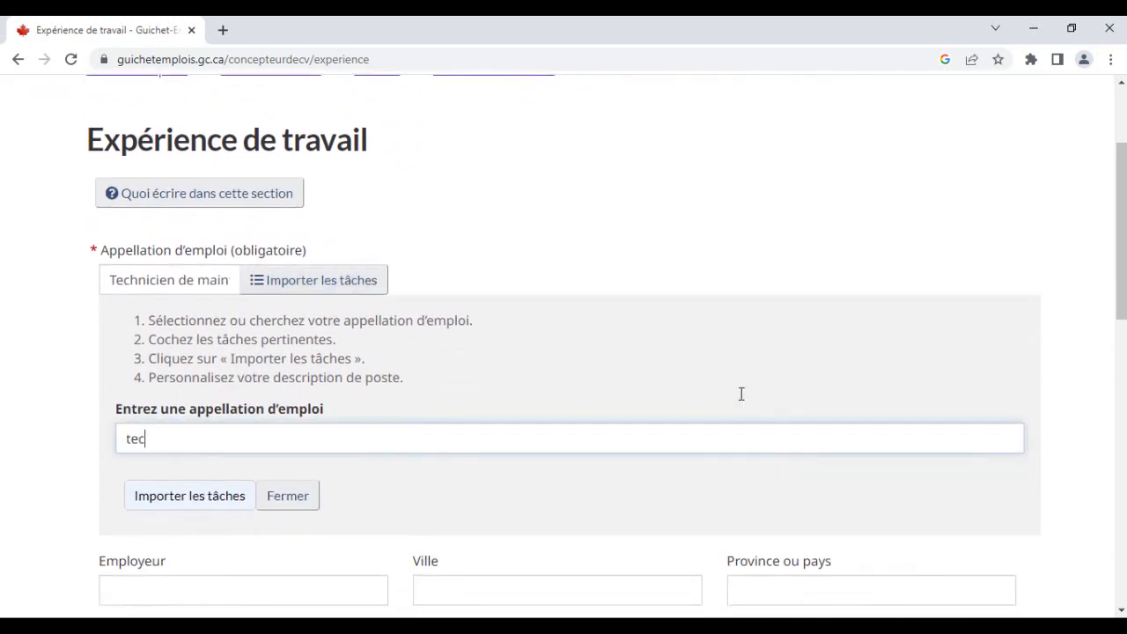
{"action": "type", "text": "hnicien "}
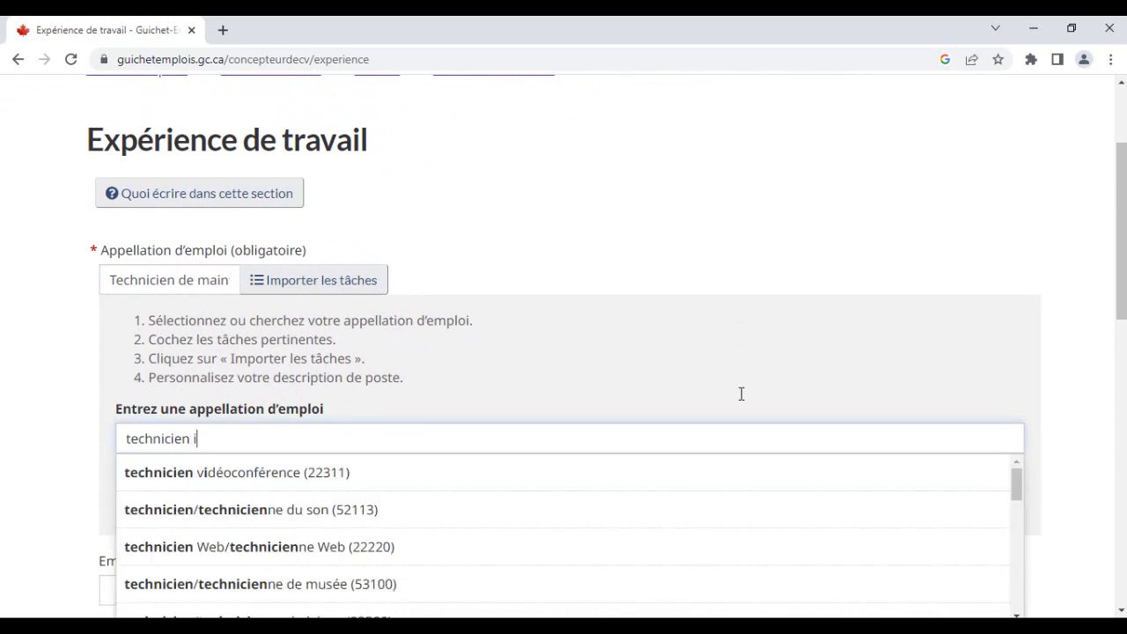
{"action": "type", "text": "inf"}
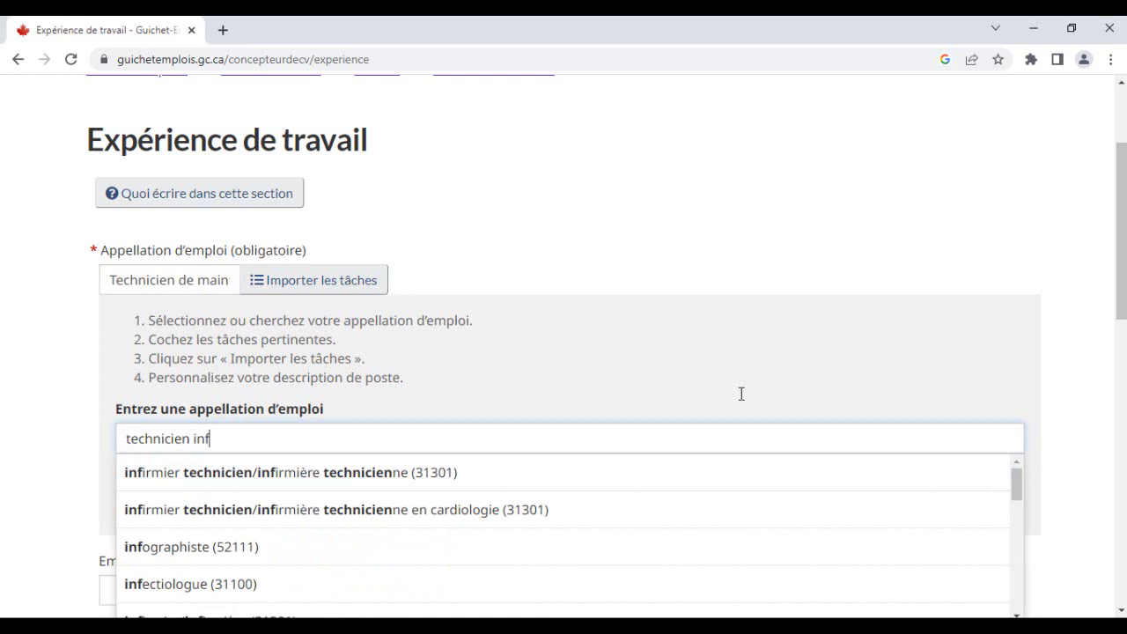
{"action": "type", "text": "orma"}
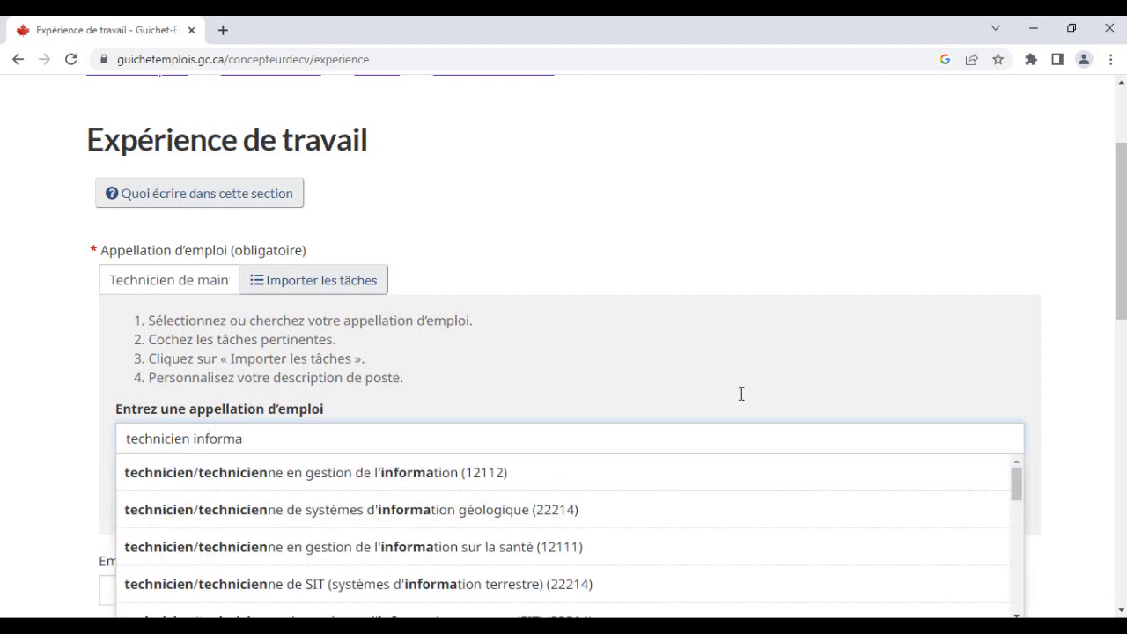
- Browse the suggested job titles matching the search to find a suitable computer technician title
{"action": "scroll", "coordinate": [741, 394], "scroll_direction": "down", "scroll_amount": 1}
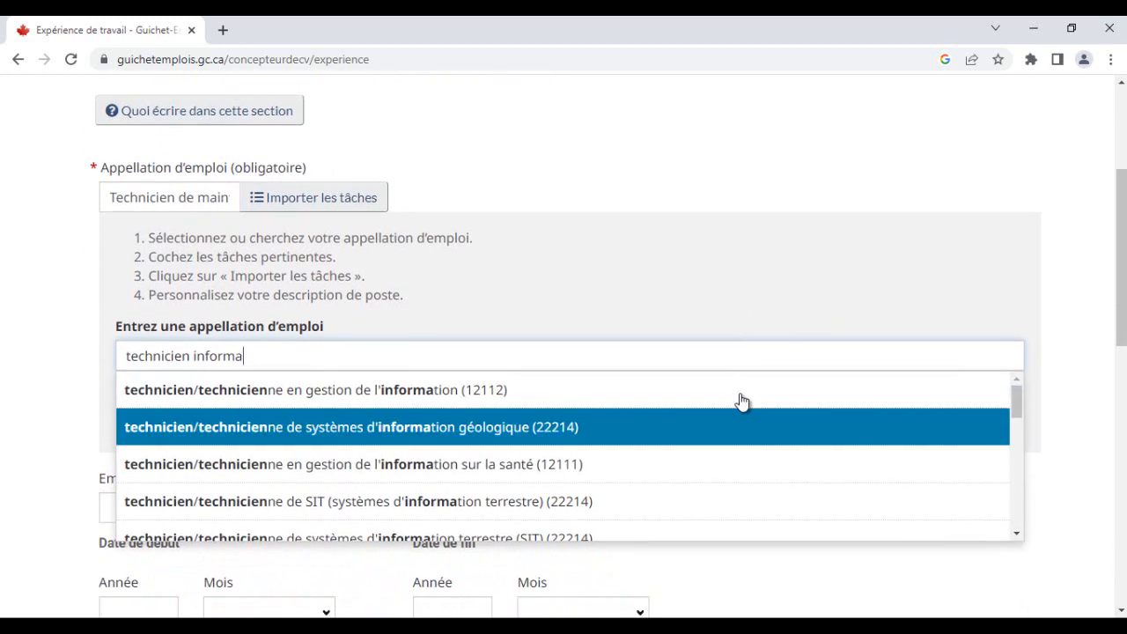
{"action": "key", "text": "Down"}
{"action": "key", "text": "Down"}
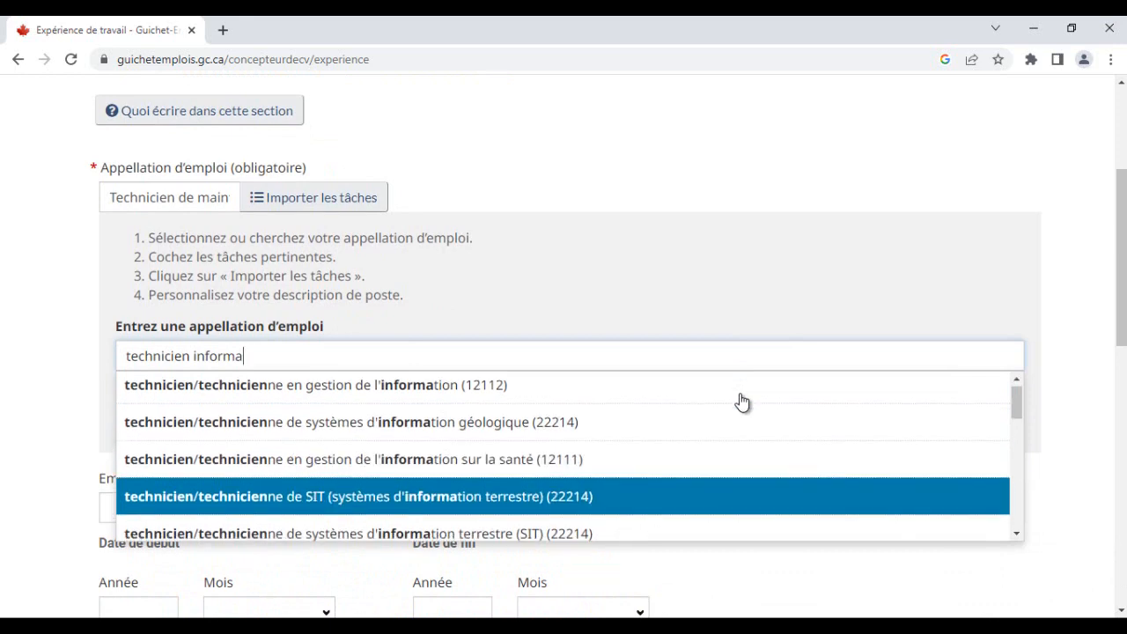
{"action": "key", "text": "Down"}
{"action": "key", "text": "Down"}
{"action": "key", "text": "Up"}
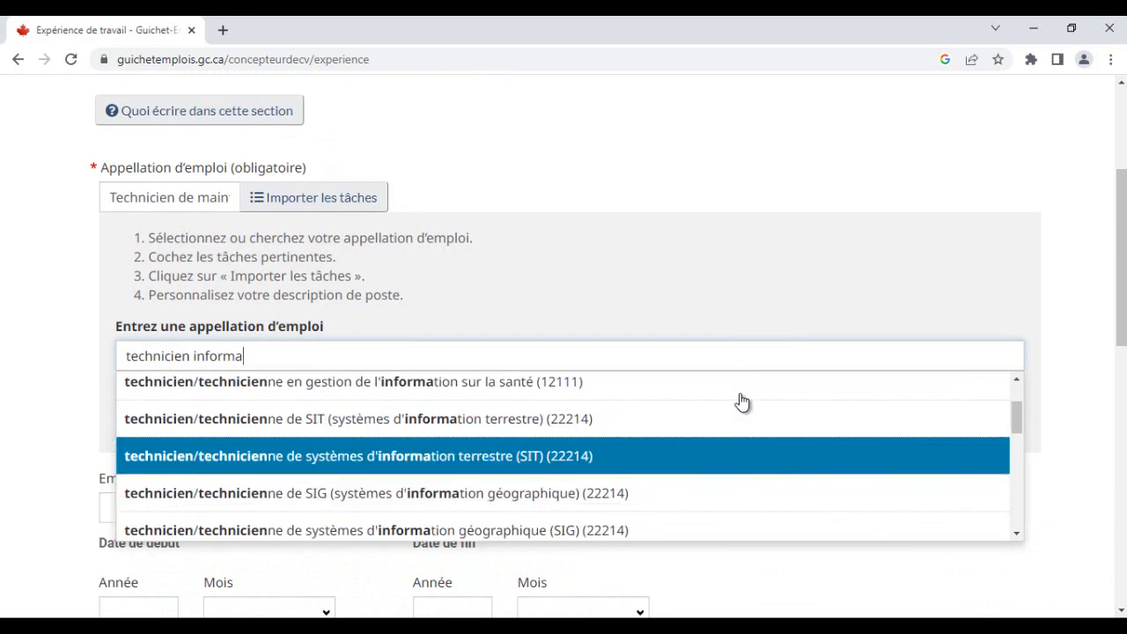
{"action": "key", "text": "Down"}
{"action": "key", "text": "Down"}
{"action": "key", "text": "Down"}
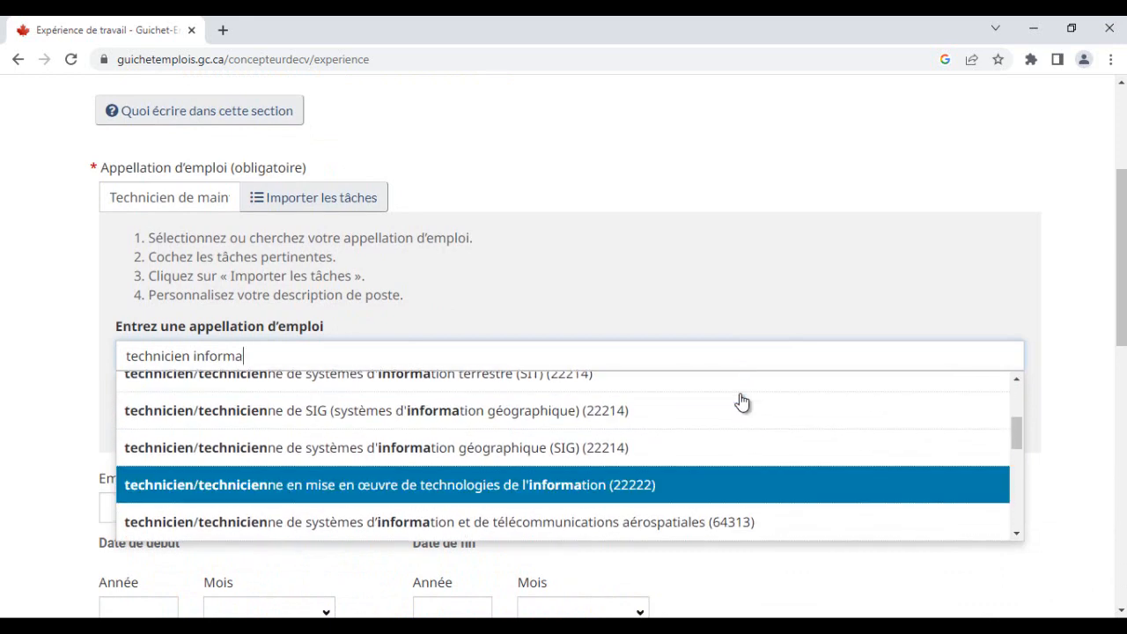
{"action": "key", "text": "Down"}
{"action": "key", "text": "Down"}
{"action": "key", "text": "Down"}
{"action": "key", "text": "Down"}
{"action": "key", "text": "Down"}
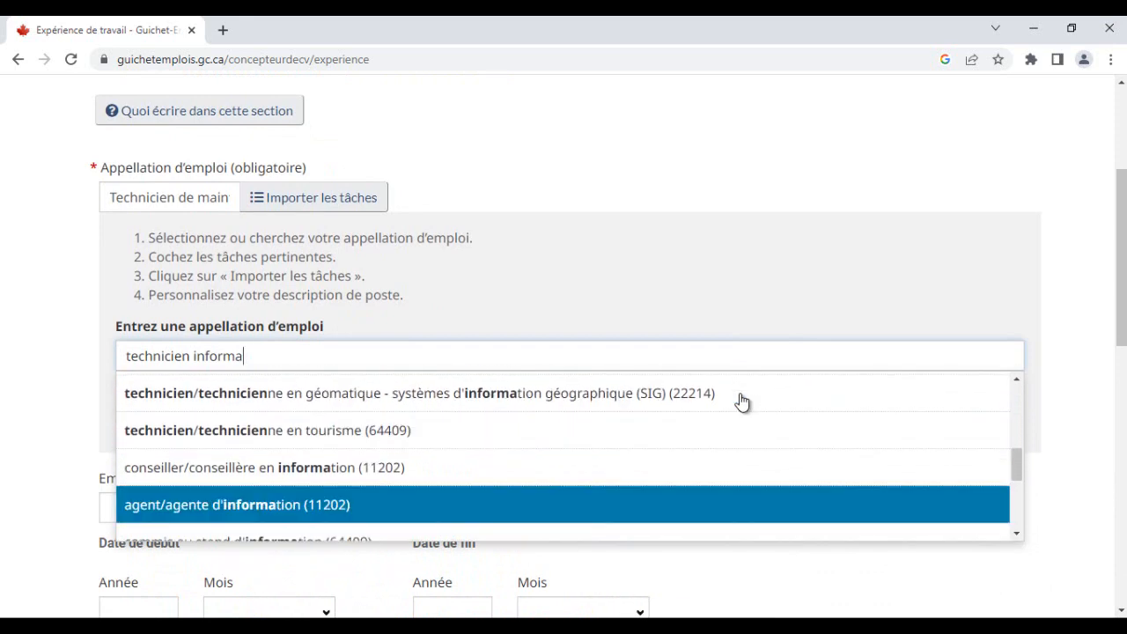
{"action": "scroll", "coordinate": [742, 403], "scroll_direction": "down", "scroll_amount": 1}
{"action": "key", "text": "Down"}
{"action": "key", "text": "Down"}
{"action": "key", "text": "Down"}
{"action": "key", "text": "Down"}
{"action": "key", "text": "Down"}
{"action": "key", "text": "Down"}
{"action": "scroll", "coordinate": [742, 402], "scroll_direction": "down", "scroll_amount": 3}
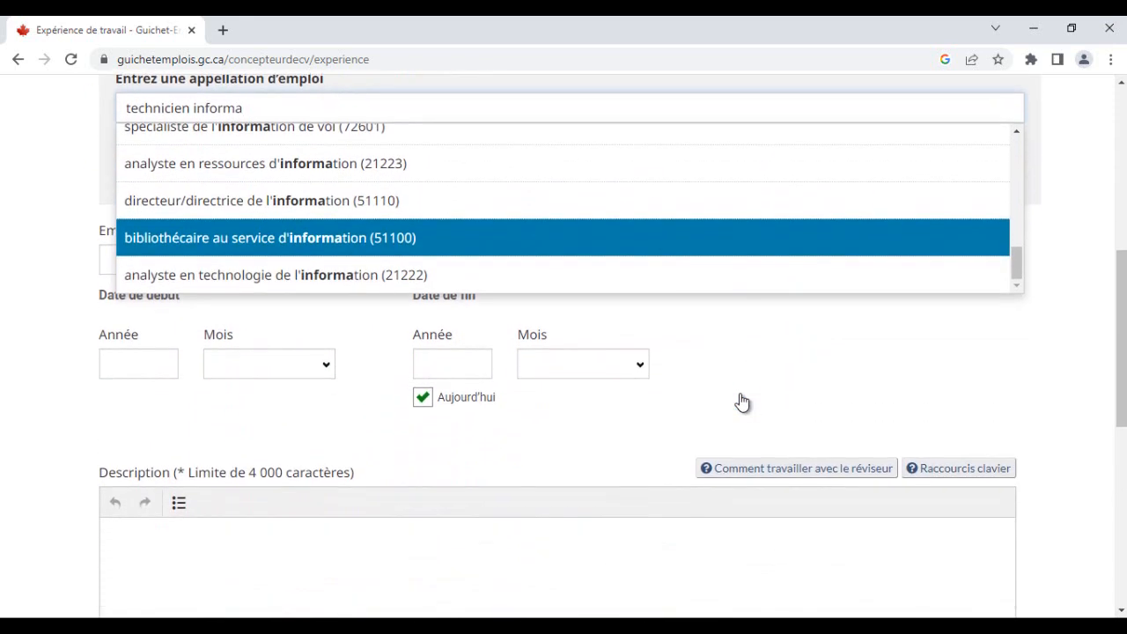
{"action": "scroll", "coordinate": [742, 403], "scroll_direction": "up", "scroll_amount": 2}
{"action": "key", "text": "Up"}
{"action": "key", "text": "Up"}
{"action": "key", "text": "Up"}
{"action": "key", "text": "Up"}
{"action": "key", "text": "Up"}
{"action": "key", "text": "Up"}
{"action": "key", "text": "Up"}
{"action": "key", "text": "Up"}
{"action": "key", "text": "Up"}
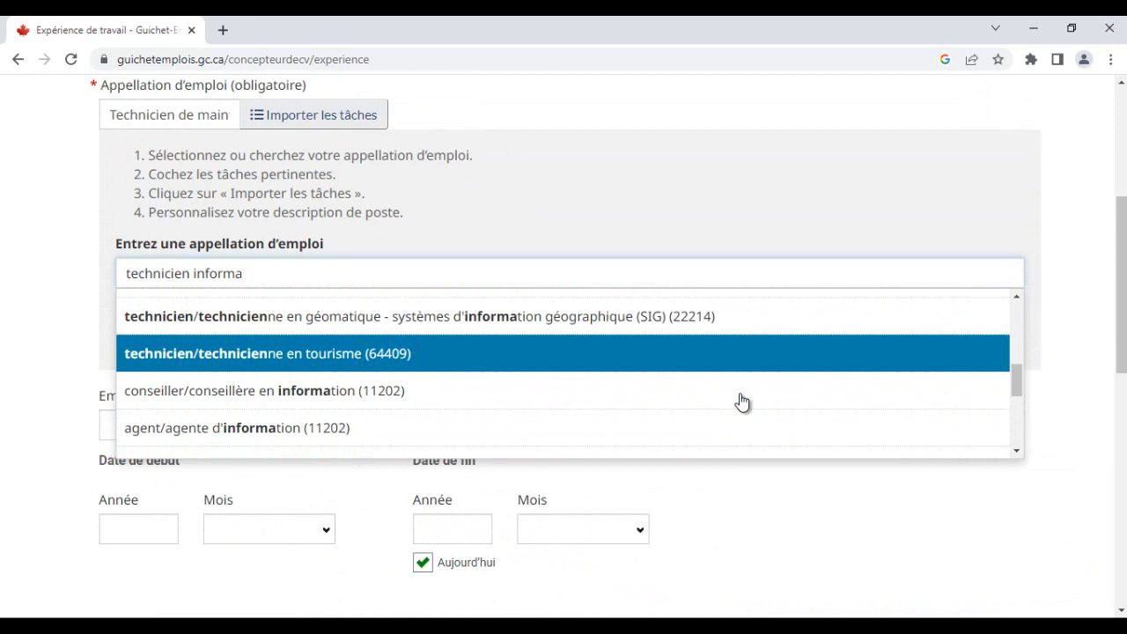
{"action": "scroll", "coordinate": [743, 402], "scroll_direction": "up", "scroll_amount": 1}
{"action": "key", "text": "Up"}
{"action": "key", "text": "Up"}
{"action": "key", "text": "Up"}
{"action": "key", "text": "Up"}
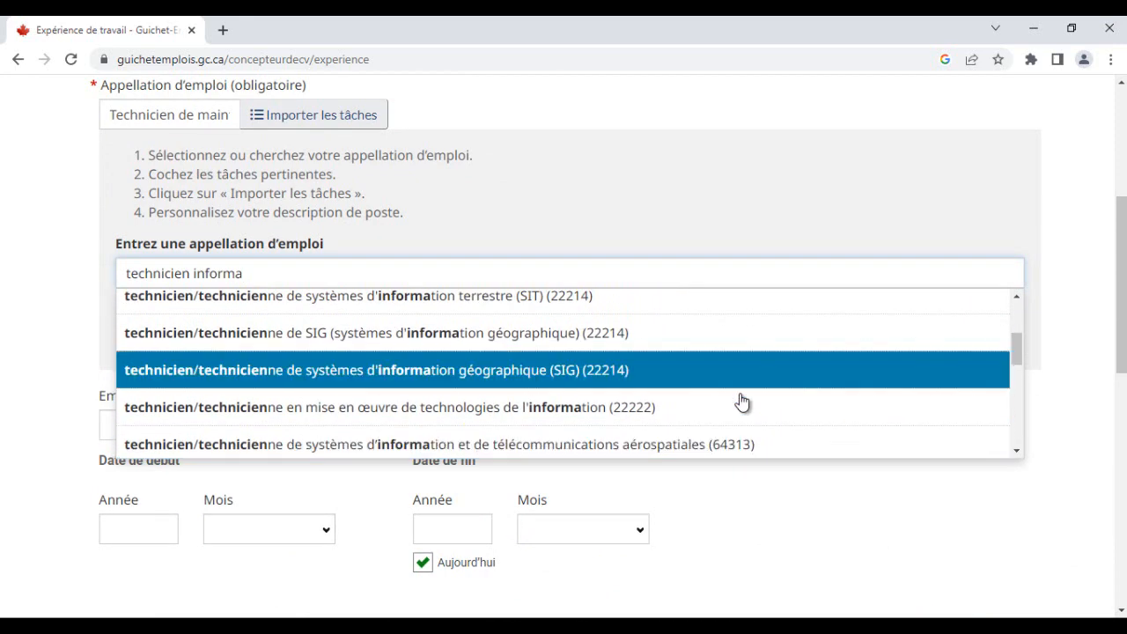
{"action": "key", "text": "Up"}
{"action": "key", "text": "Up"}
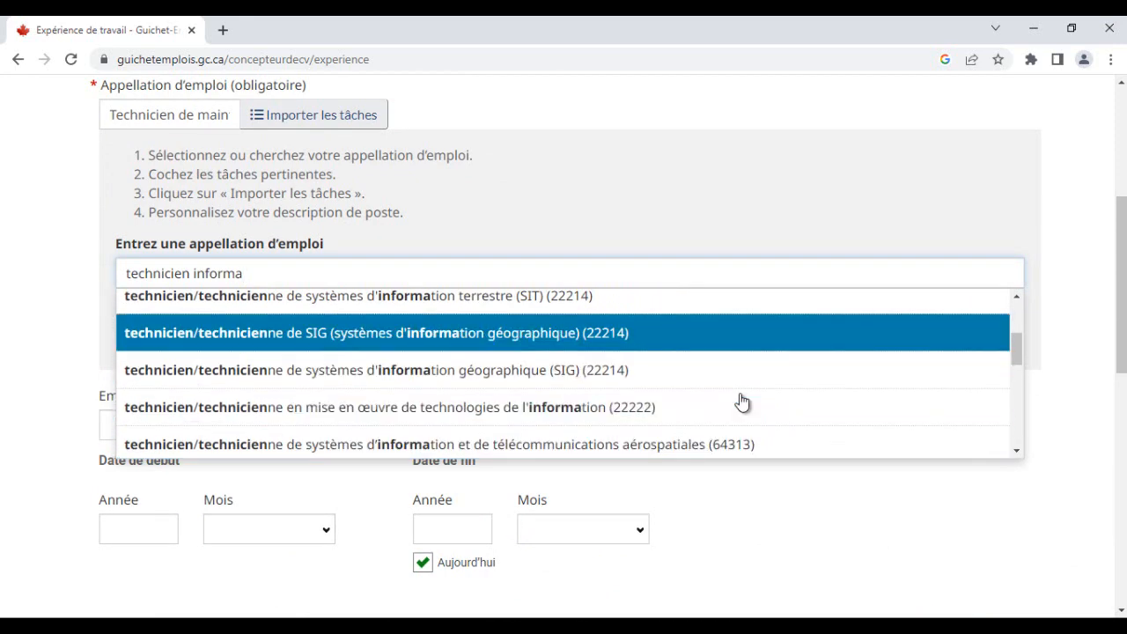
{"action": "scroll", "coordinate": [743, 402], "scroll_direction": "up", "scroll_amount": 1}
{"action": "key", "text": "Up"}
{"action": "key", "text": "Up"}
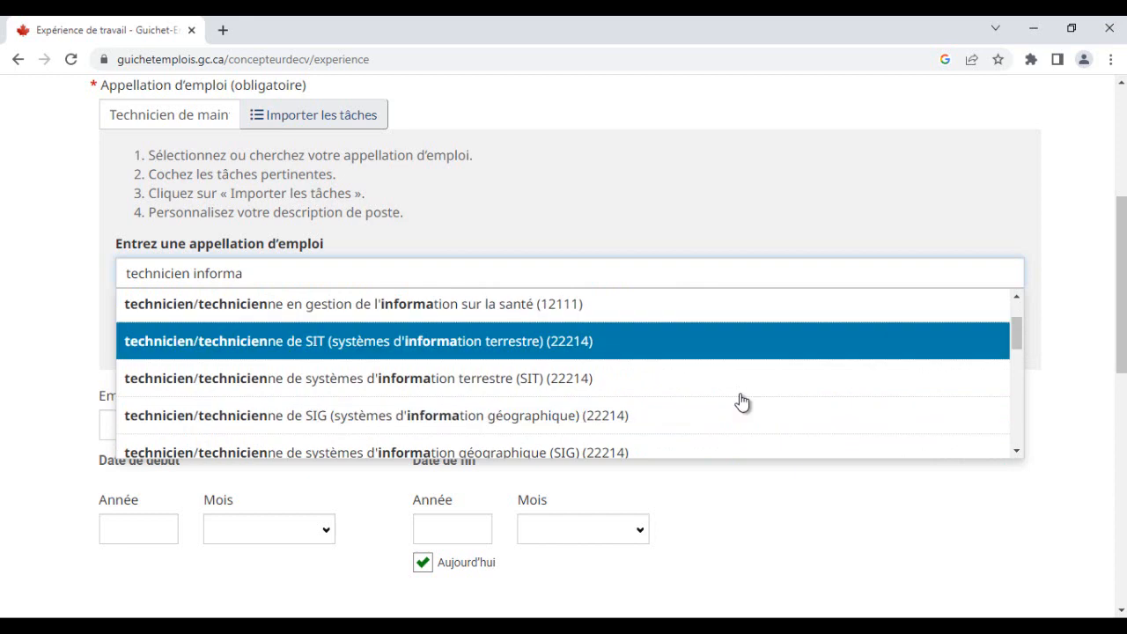
{"action": "scroll", "coordinate": [742, 402], "scroll_direction": "up", "scroll_amount": 1}
{"action": "key", "text": "Up"}
{"action": "key", "text": "Up"}
{"action": "scroll", "coordinate": [742, 402], "scroll_direction": "up", "scroll_amount": 1}
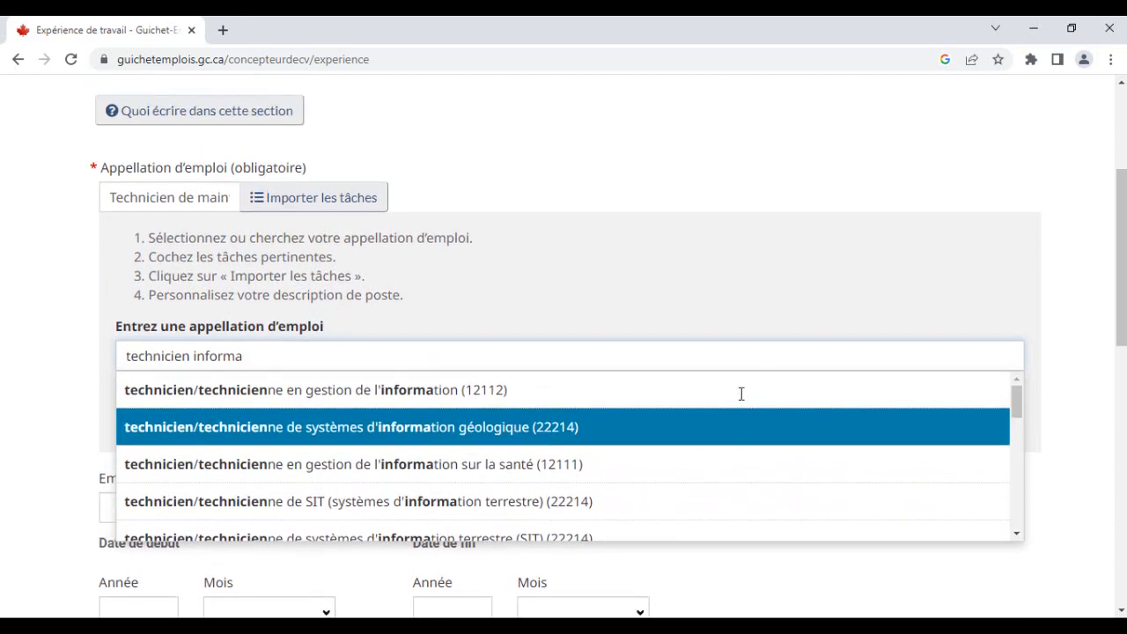
{"action": "key", "text": "Up"}
{"action": "key", "text": "Up"}
- Change the search to technicien informatique and choose technicien/technicienne de réseau informatique (22220)
{"action": "key", "text": "ctrl+shift+Left"}
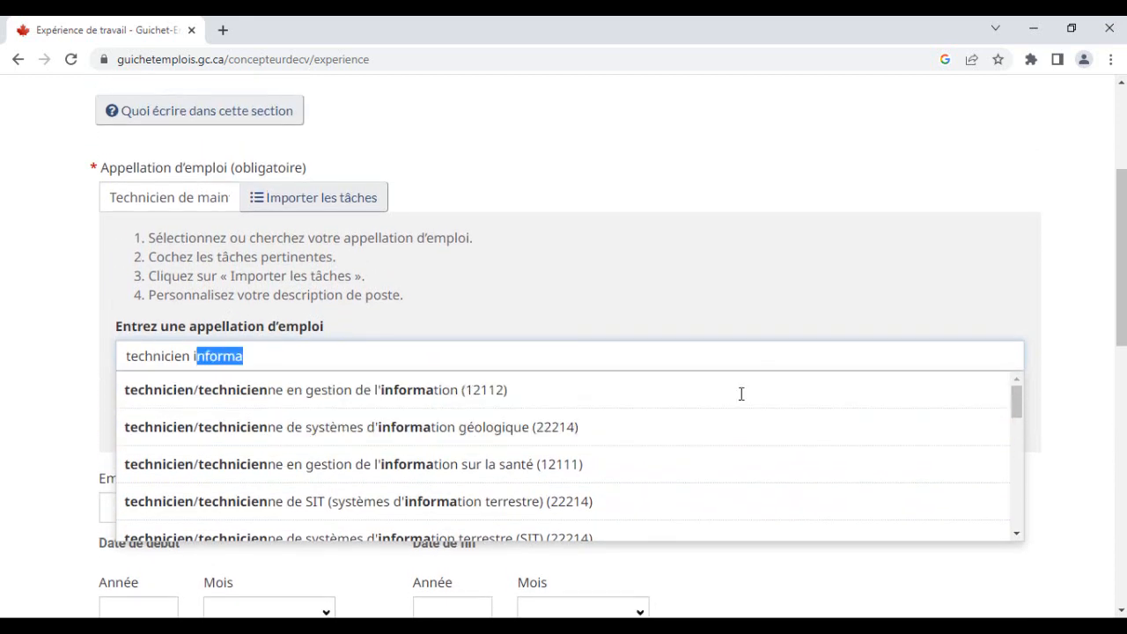
{"action": "key", "text": "shift+Left"}
{"action": "key", "text": "shift+Right"}
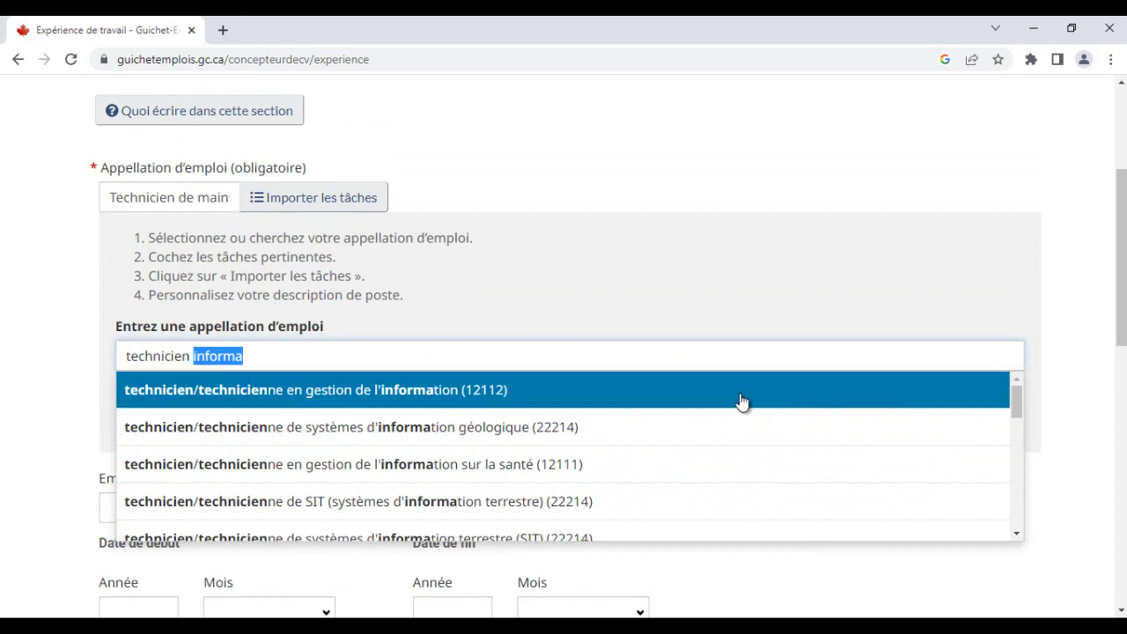
{"action": "key", "text": "Right"}
{"action": "key", "text": "BackSpace"}
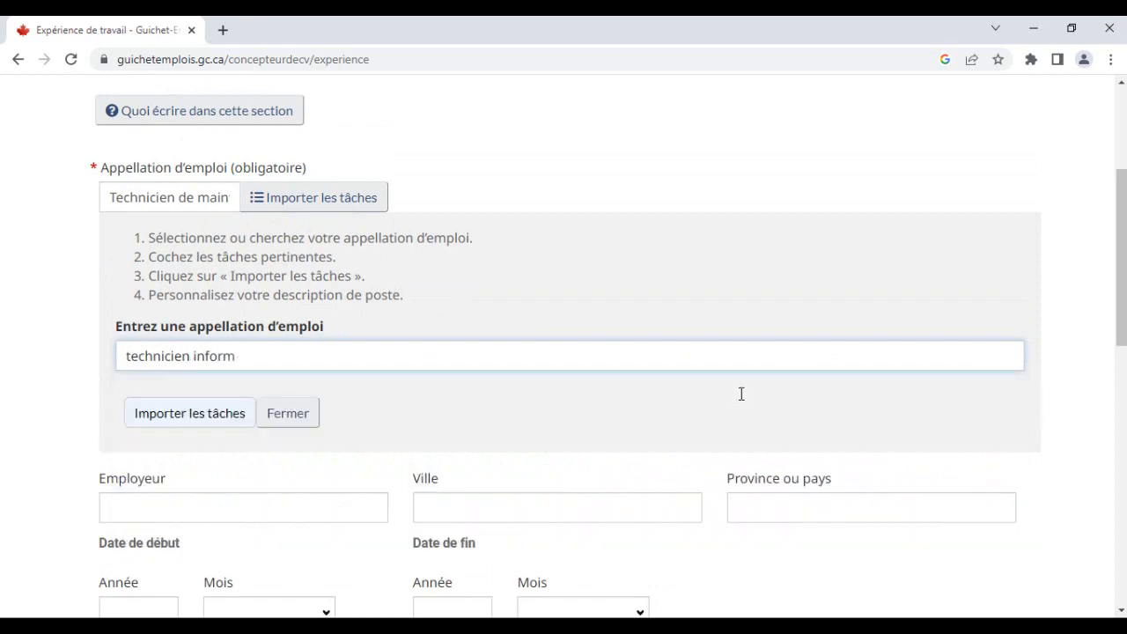
{"action": "type", "text": "atuque"}
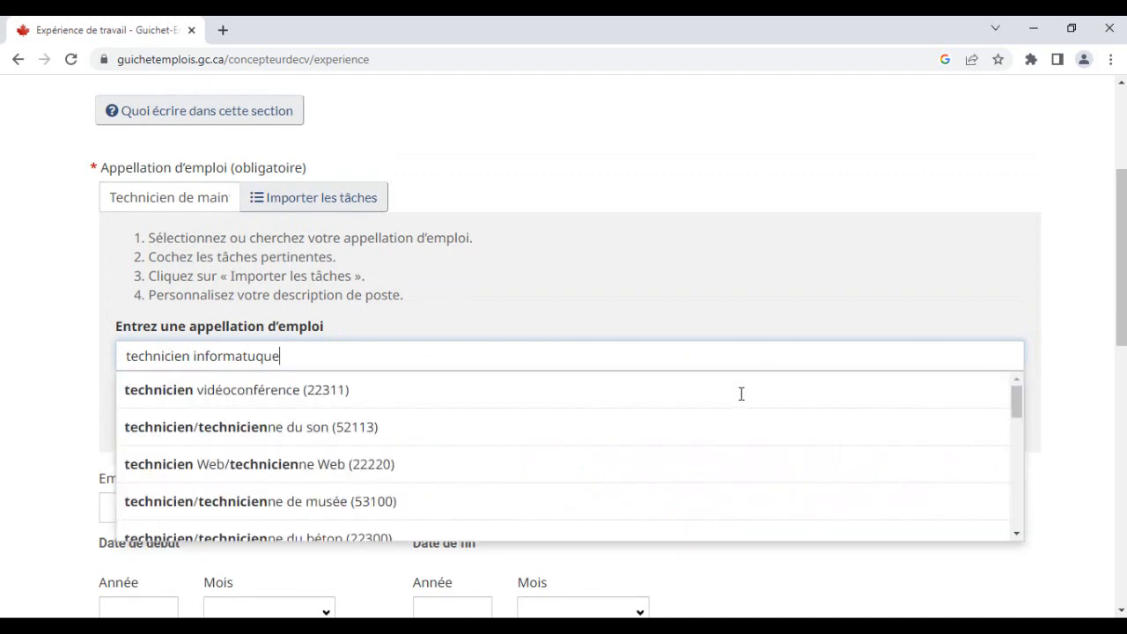
{"action": "key", "text": "BackSpace"}
{"action": "key", "text": "BackSpace"}
{"action": "key", "text": "BackSpace"}
{"action": "key", "text": "BackSpace"}
{"action": "type", "text": "ique"}
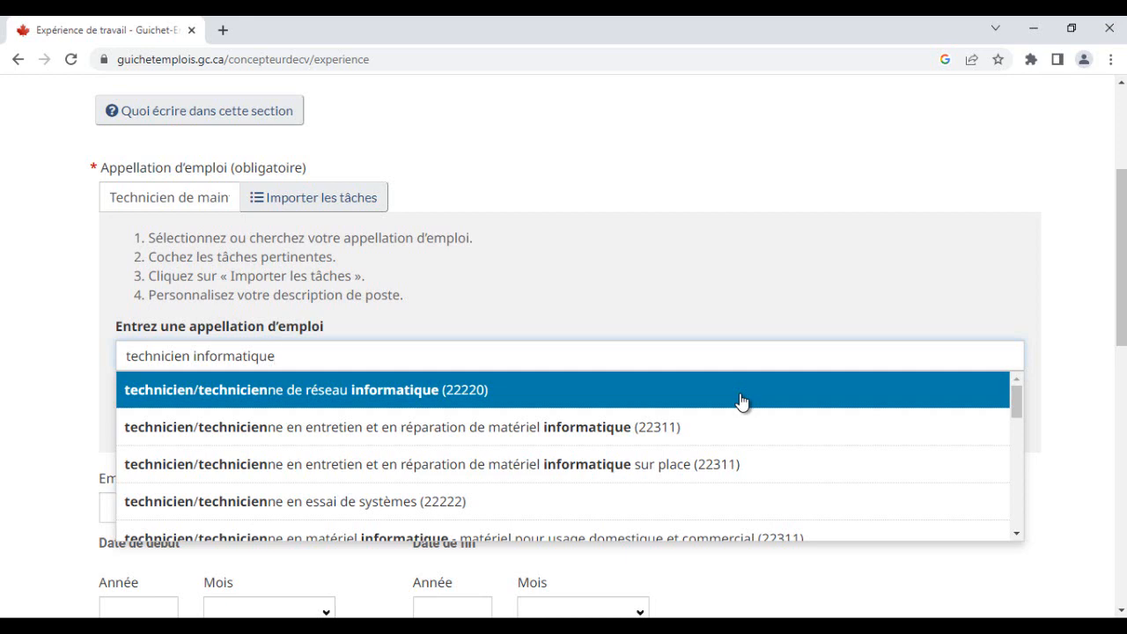
{"action": "left_click", "coordinate": [741, 400]}
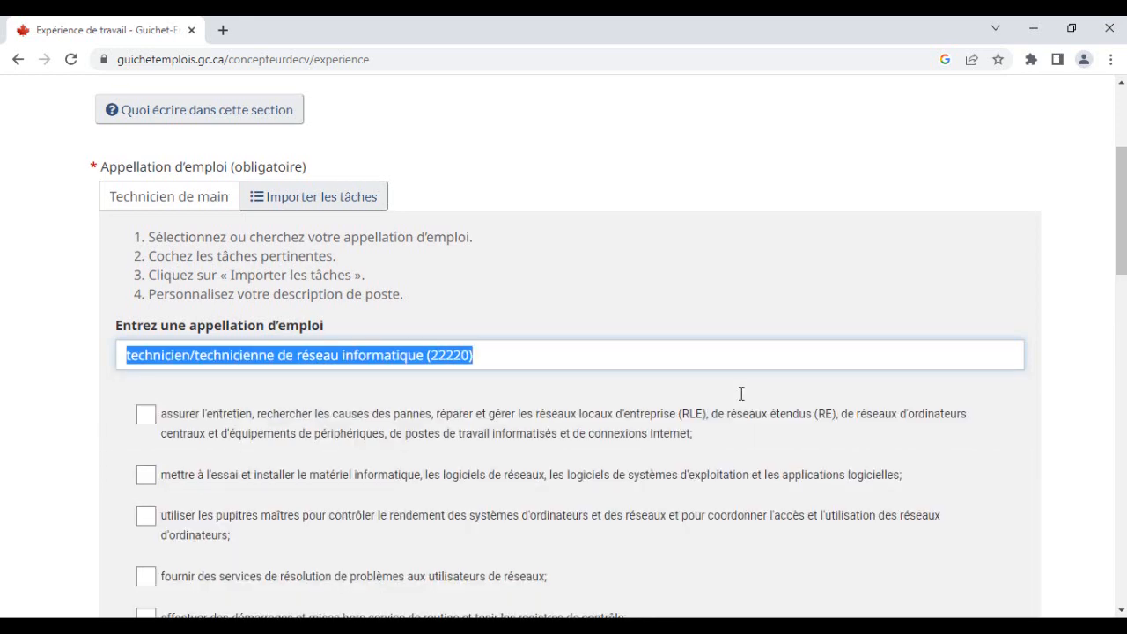
- Review the list of tasks offered for the selected network technician job title
{"action": "scroll", "coordinate": [740, 401], "scroll_direction": "down", "scroll_amount": 1}
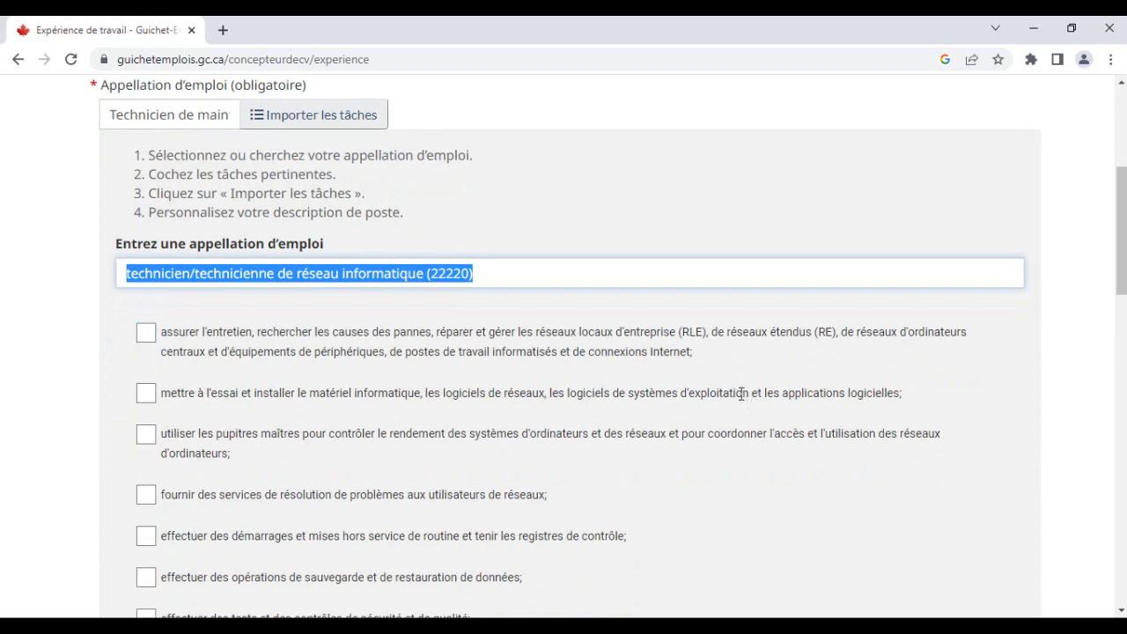
{"action": "key", "text": "ctrl+Left"}
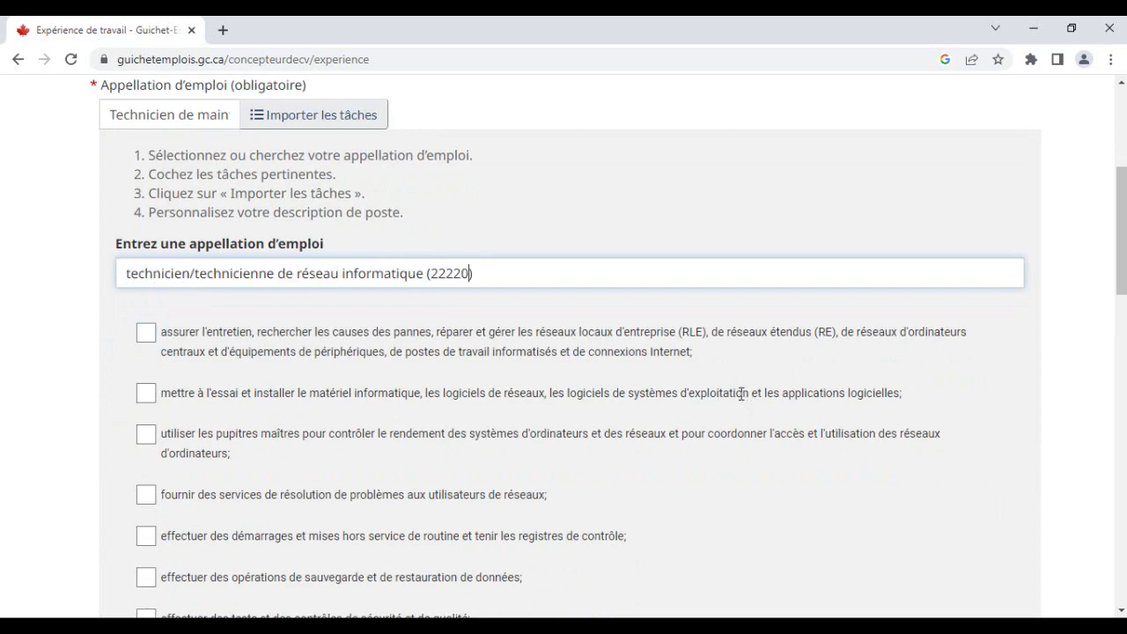
{"action": "key", "text": "shift+Left"}
{"action": "key", "text": "shift+Left"}
{"action": "key", "text": "shift+Left"}
{"action": "key", "text": "shift+Left"}
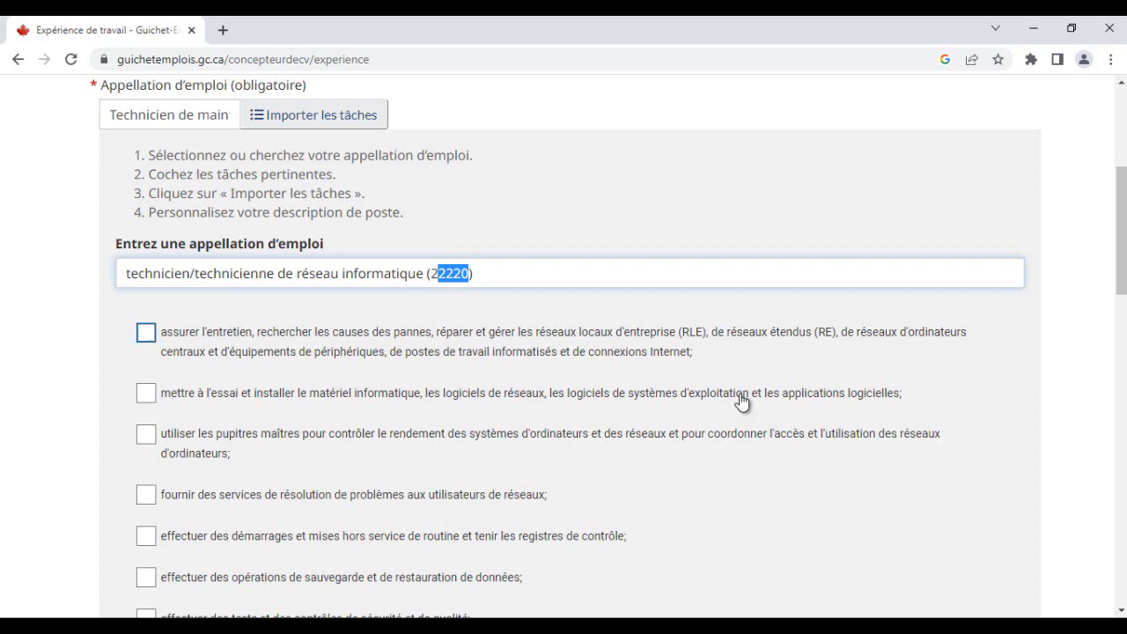
{"action": "scroll", "coordinate": [741, 401], "scroll_direction": "up", "scroll_amount": 1}
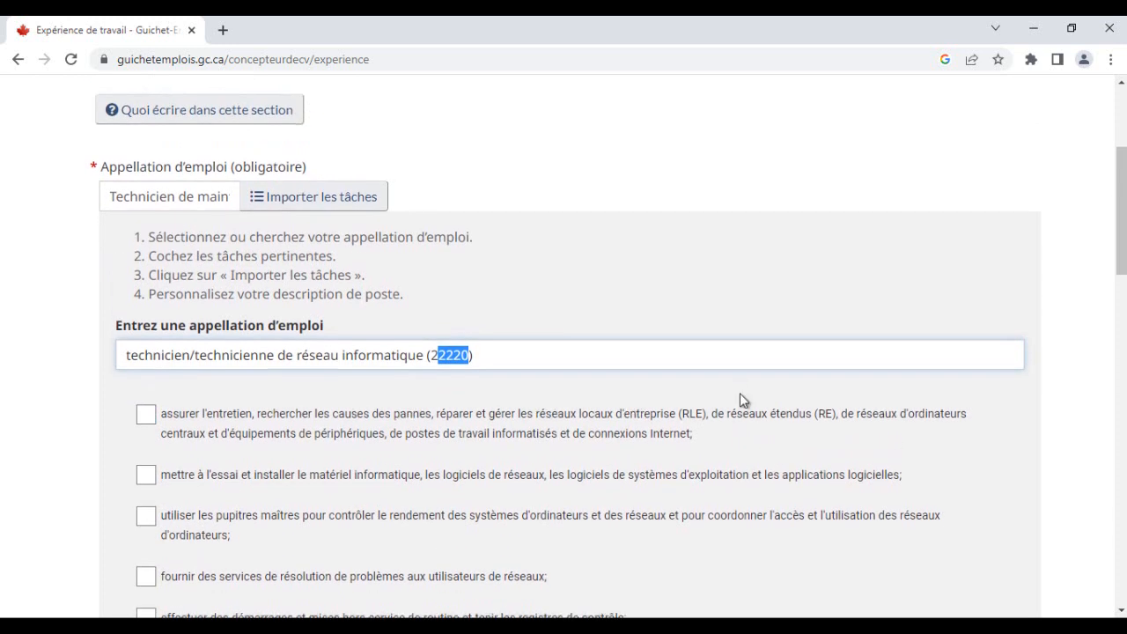
{"action": "scroll", "coordinate": [743, 396], "scroll_direction": "down", "scroll_amount": 2}
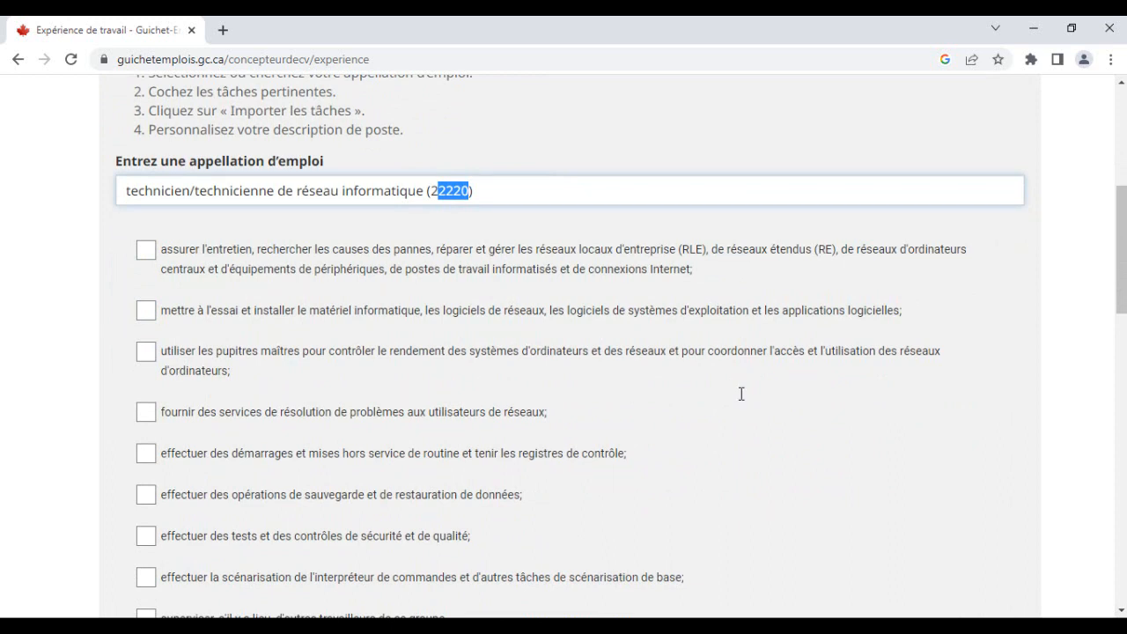
{"action": "scroll", "coordinate": [742, 398], "scroll_direction": "down", "scroll_amount": 1}
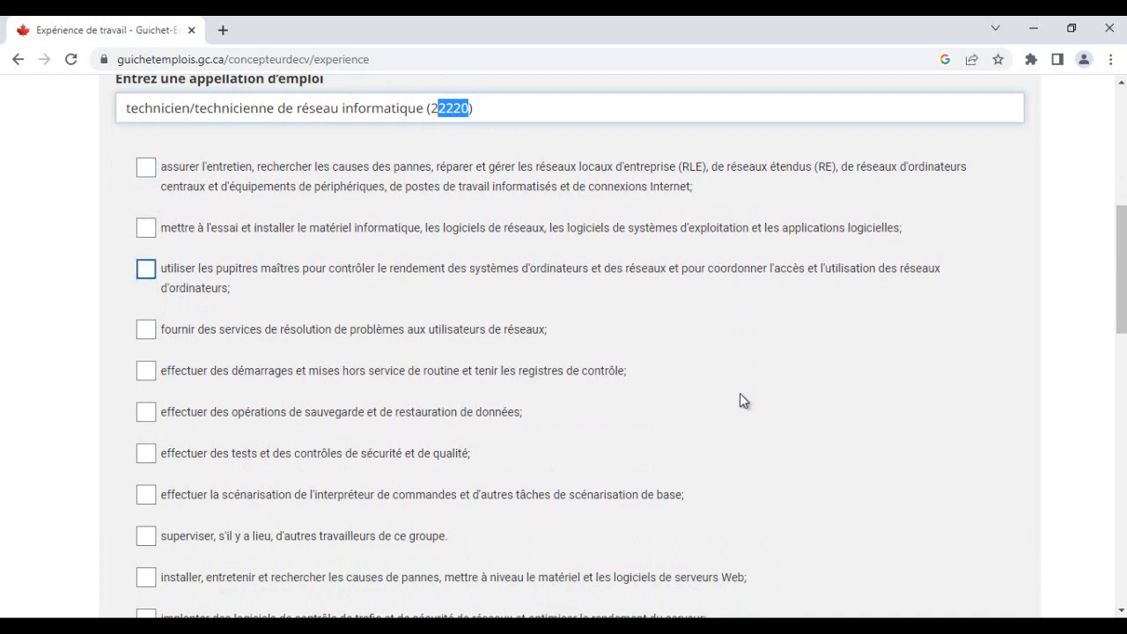
{"action": "scroll", "coordinate": [742, 402], "scroll_direction": "down", "scroll_amount": 1}
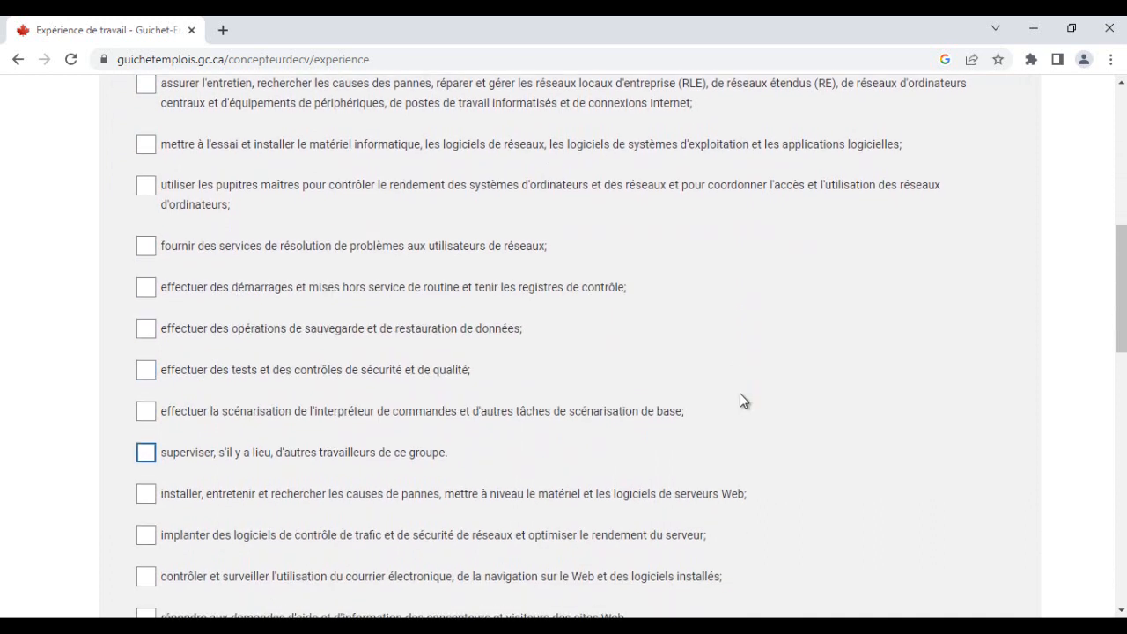
{"action": "scroll", "coordinate": [741, 401], "scroll_direction": "down", "scroll_amount": 2}
{"action": "scroll", "coordinate": [741, 402], "scroll_direction": "up", "scroll_amount": 4}
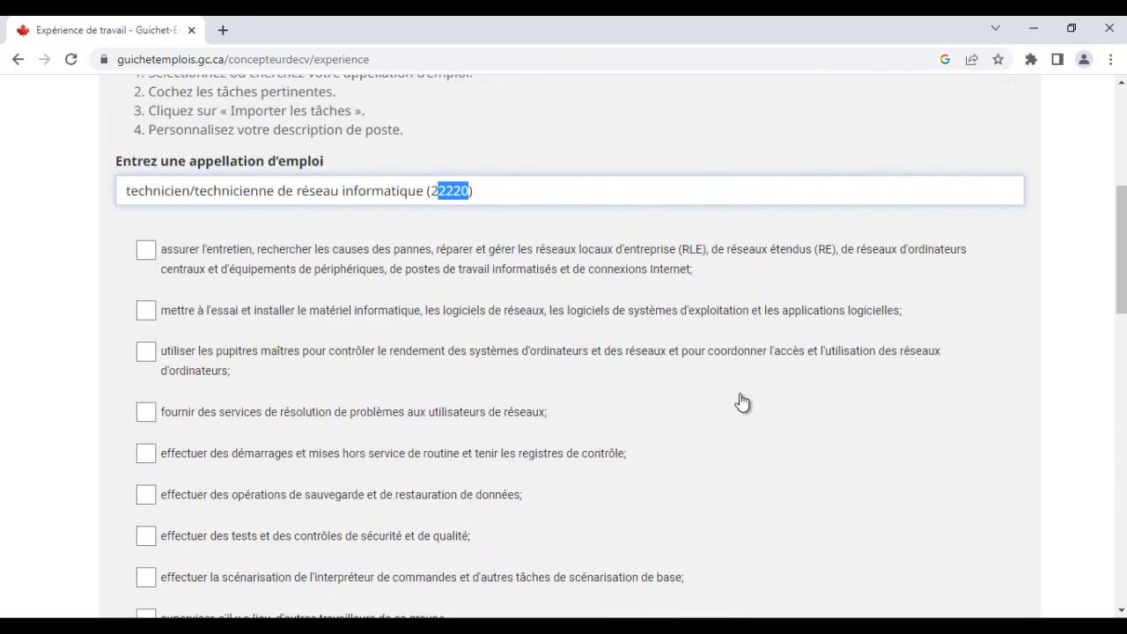
- Tick the tasks for testing and installing hardware, routine startups, backups, supervising workers, and monitoring e-mail and web use
{"action": "left_click", "coordinate": [146, 310]}
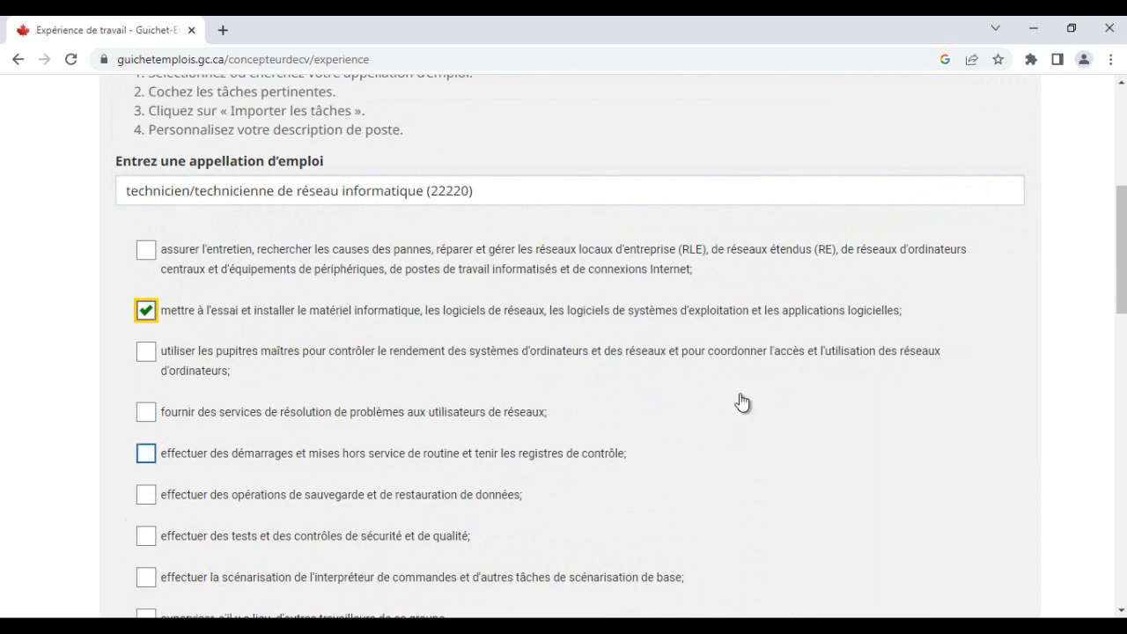
{"action": "left_click", "coordinate": [146, 454]}
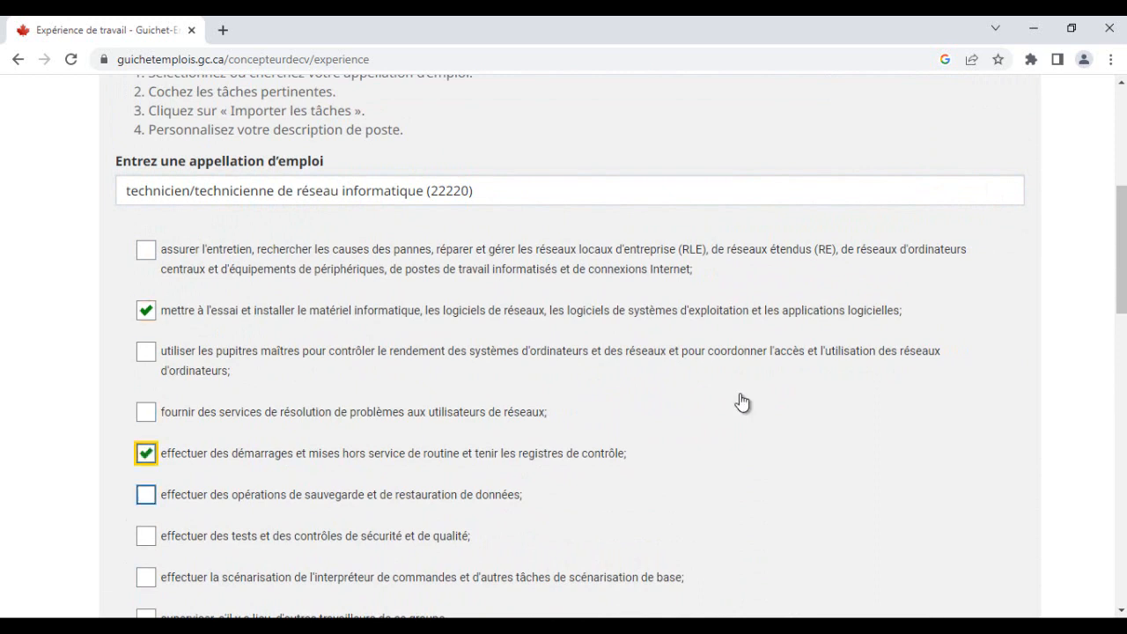
{"action": "left_click", "coordinate": [146, 494]}
{"action": "scroll", "coordinate": [146, 494], "scroll_direction": "down", "scroll_amount": 1}
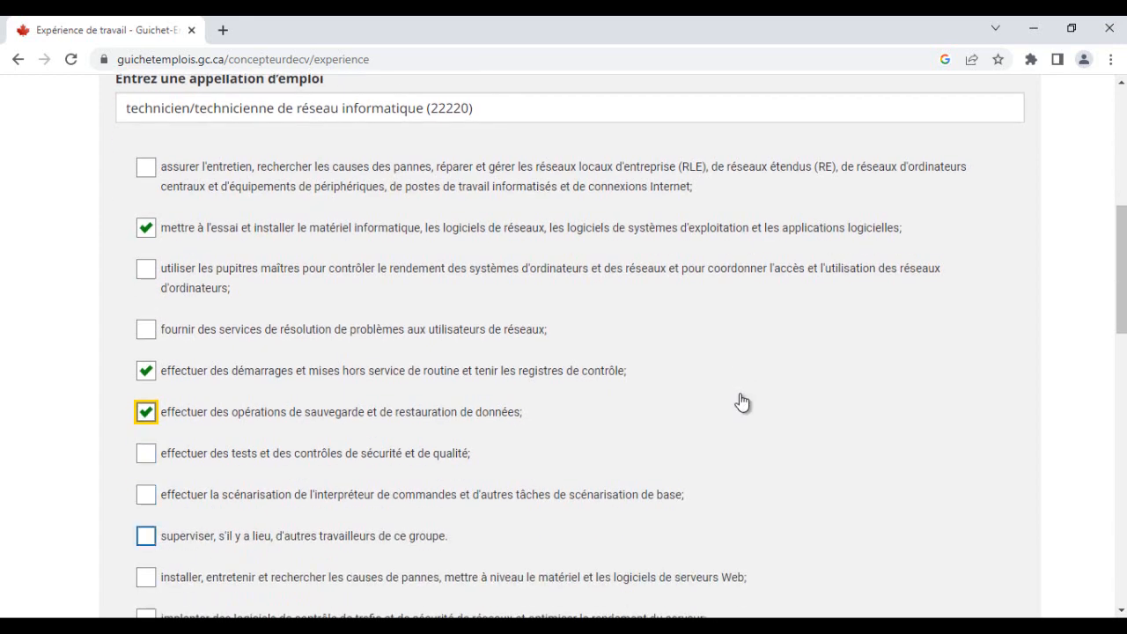
{"action": "key", "text": "space"}
{"action": "scroll", "coordinate": [741, 401], "scroll_direction": "down", "scroll_amount": 3}
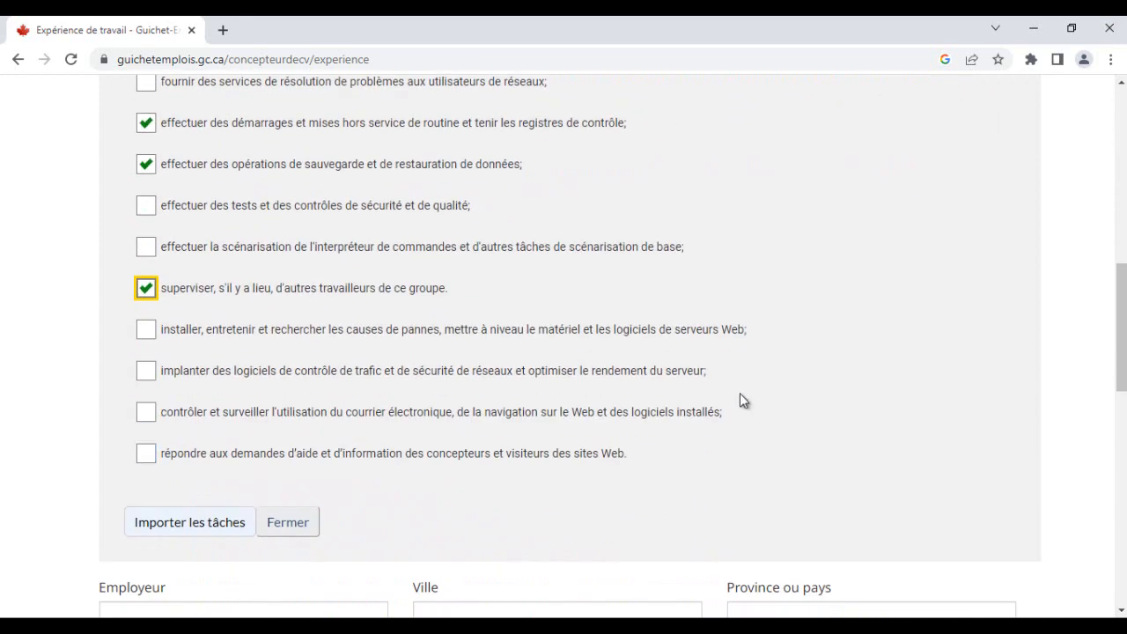
{"action": "left_click", "coordinate": [741, 394]}
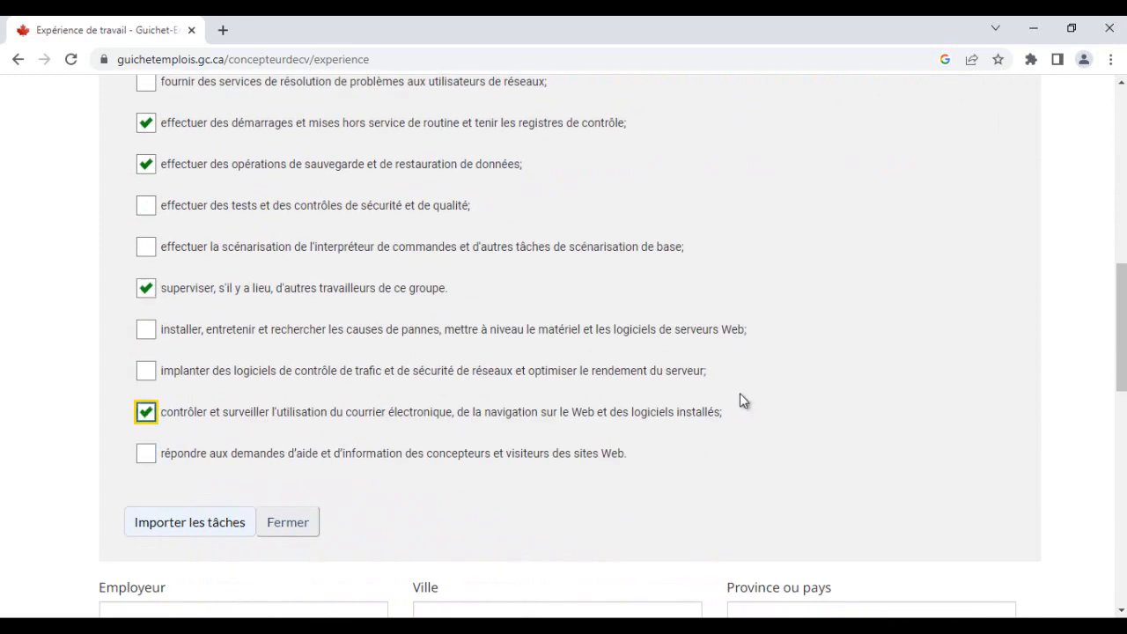
- Also tick the task for providing troubleshooting services to network users, then import the selected tasks
{"action": "scroll", "coordinate": [742, 393], "scroll_direction": "up", "scroll_amount": 1}
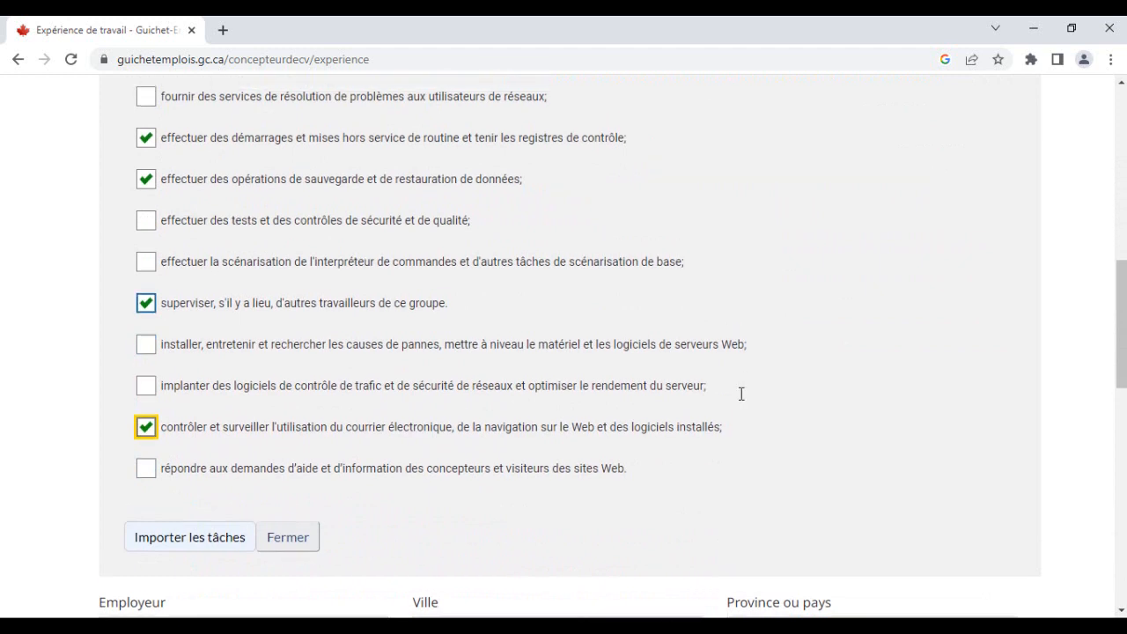
{"action": "scroll", "coordinate": [741, 394], "scroll_direction": "up", "scroll_amount": 4}
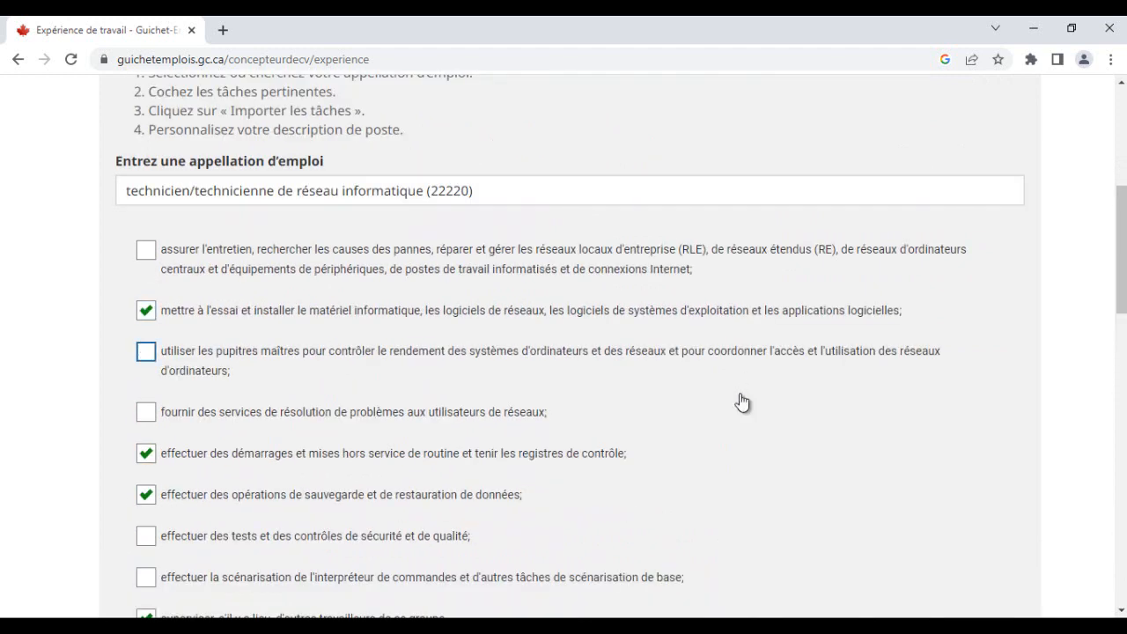
{"action": "key", "text": "Tab"}
{"action": "key", "text": "space"}
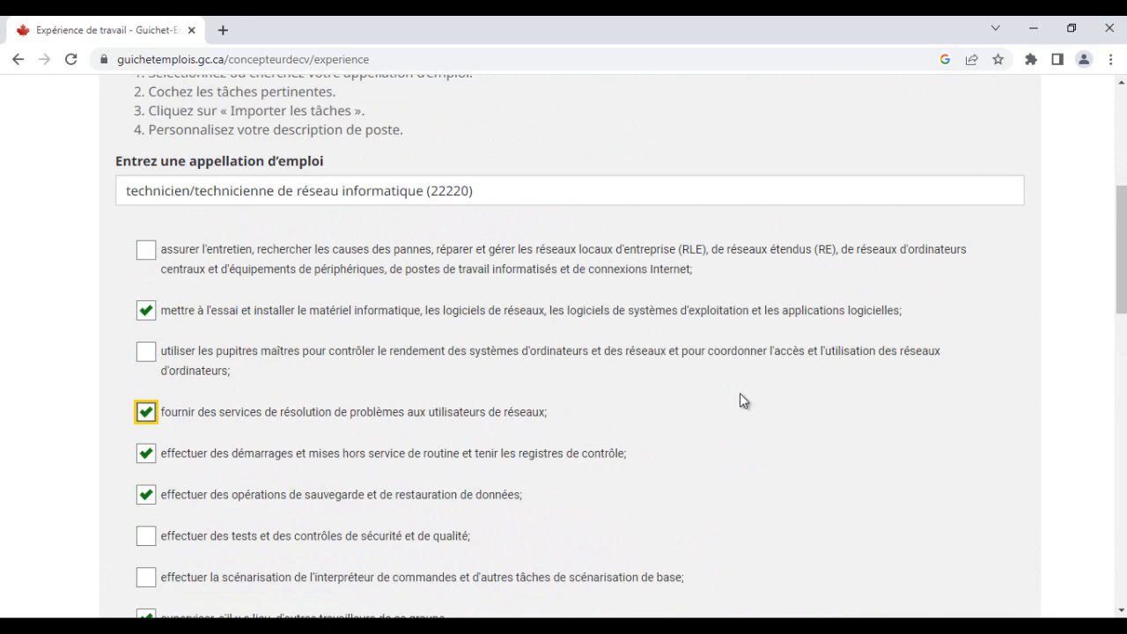
{"action": "scroll", "coordinate": [741, 402], "scroll_direction": "down", "scroll_amount": 4}
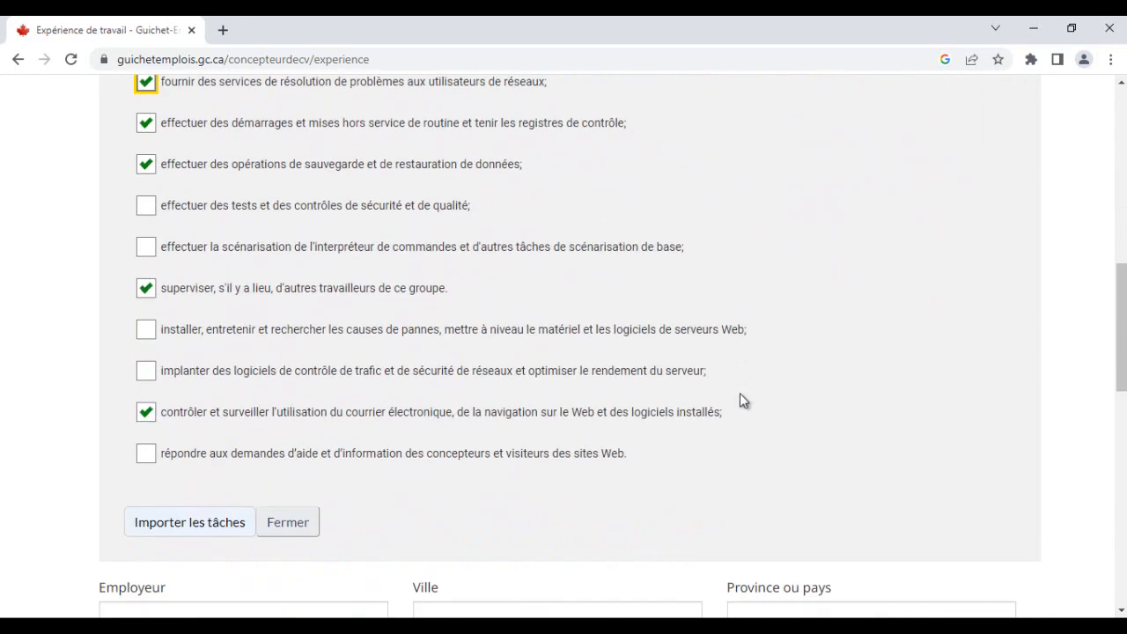
{"action": "scroll", "coordinate": [741, 401], "scroll_direction": "up", "scroll_amount": 3}
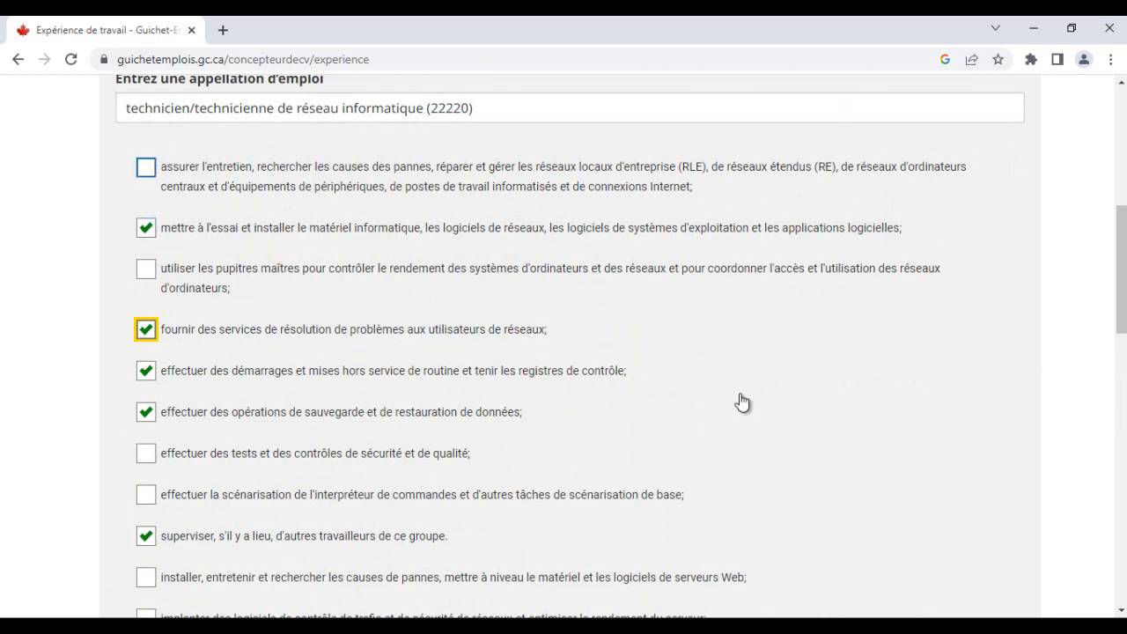
{"action": "scroll", "coordinate": [740, 400], "scroll_direction": "up", "scroll_amount": 1}
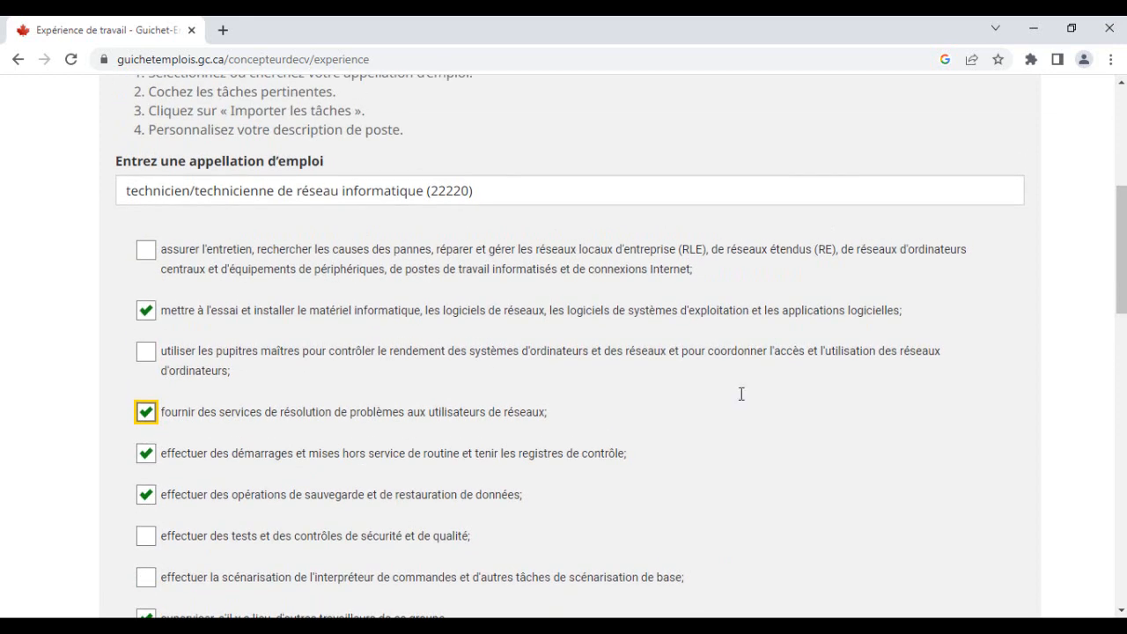
{"action": "scroll", "coordinate": [741, 401], "scroll_direction": "down", "scroll_amount": 1}
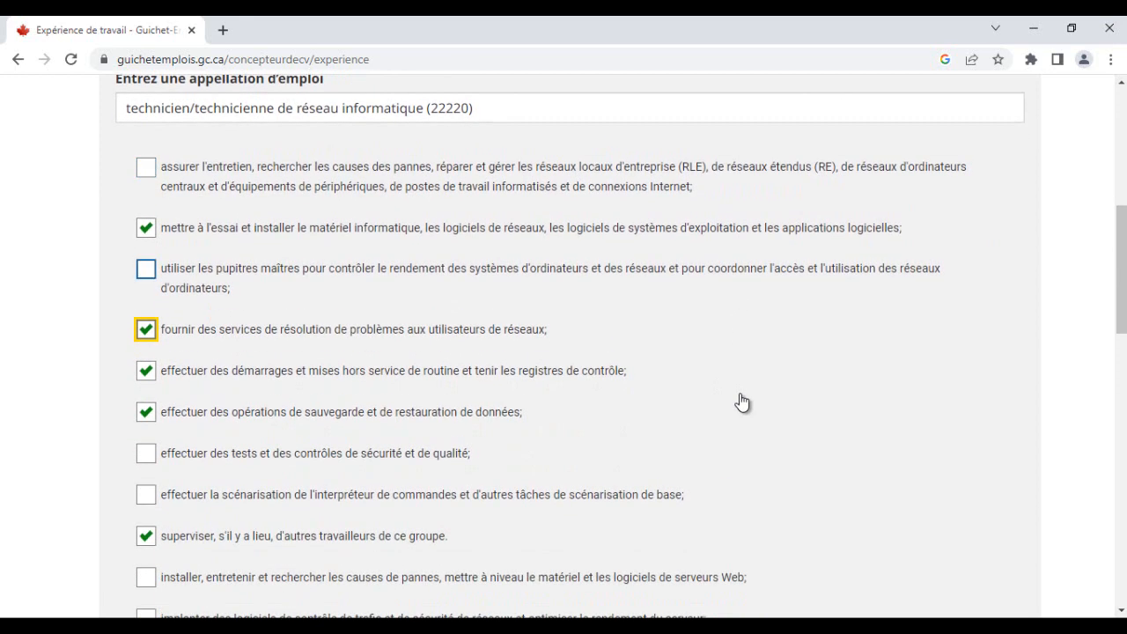
{"action": "scroll", "coordinate": [742, 402], "scroll_direction": "down", "scroll_amount": 4}
{"action": "left_click", "coordinate": [190, 440]}
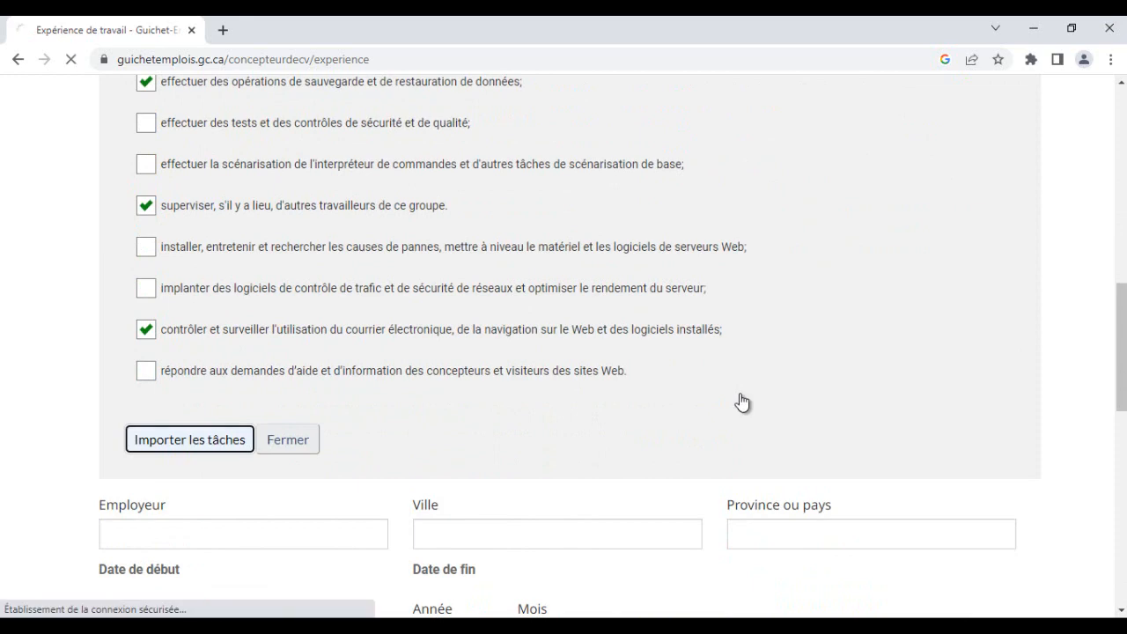
- Check the job title field and the imported task bullets in the description
{"action": "scroll", "coordinate": [744, 402], "scroll_direction": "down", "scroll_amount": 2}
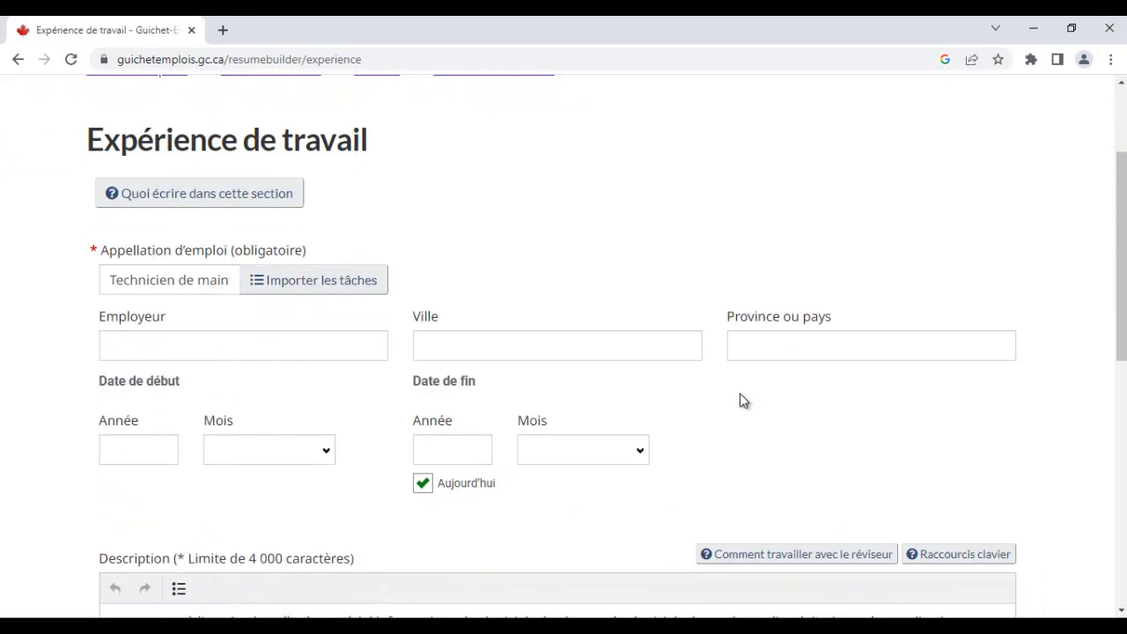
{"action": "scroll", "coordinate": [741, 401], "scroll_direction": "down", "scroll_amount": 2}
{"action": "scroll", "coordinate": [743, 397], "scroll_direction": "down", "scroll_amount": 1}
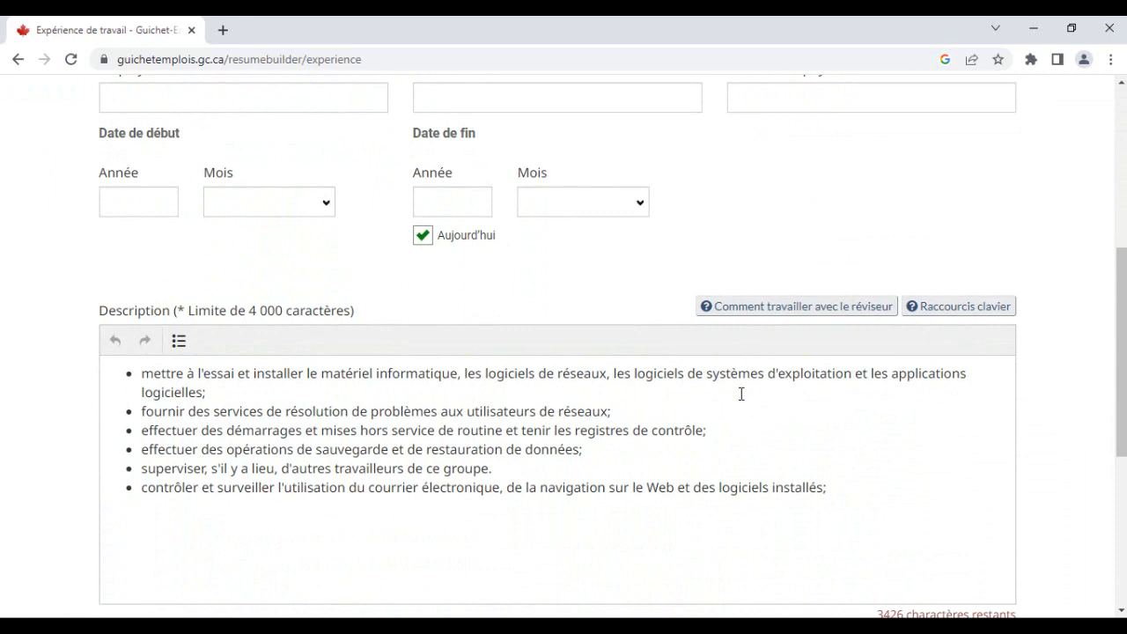
{"action": "scroll", "coordinate": [742, 394], "scroll_direction": "up", "scroll_amount": 4}
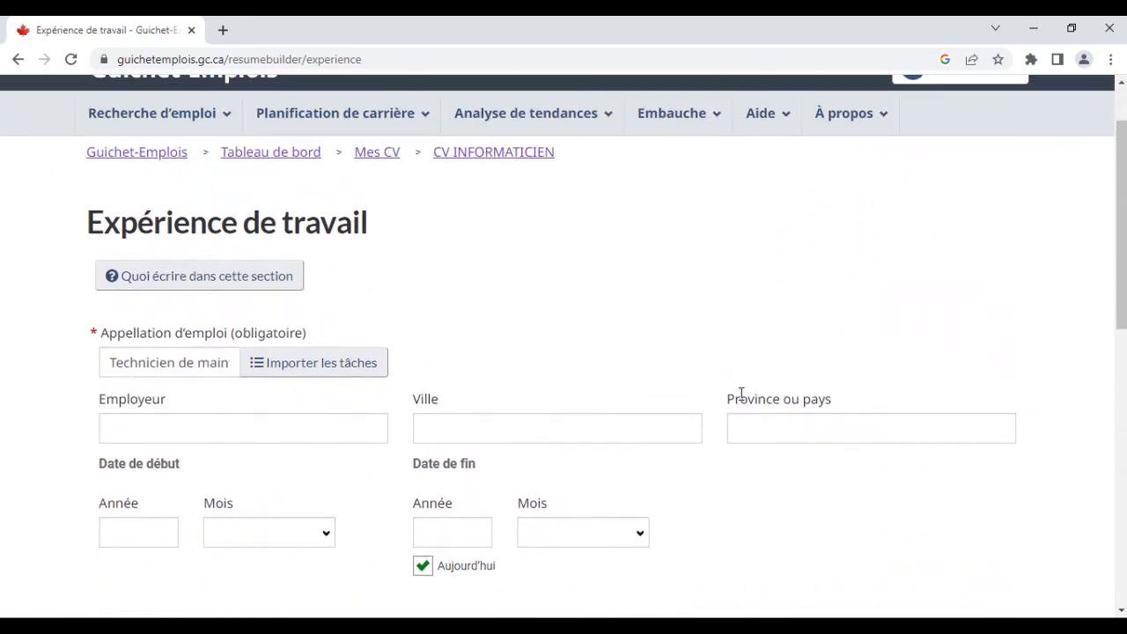
{"action": "left_click_drag", "start_coordinate": [165, 363], "coordinate": [200, 363]}
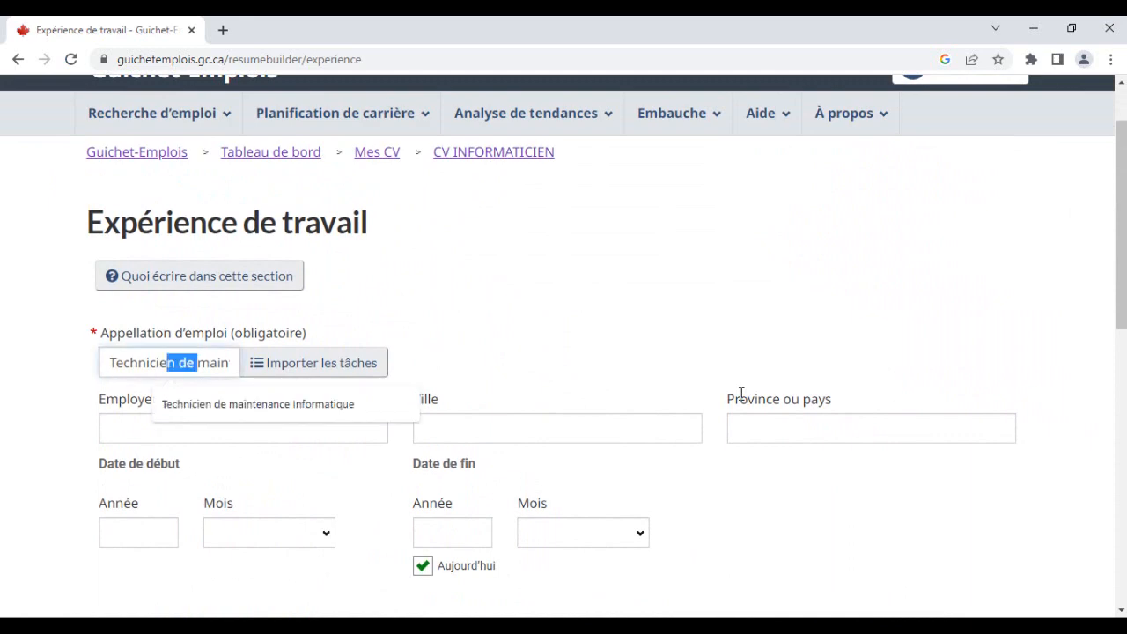
{"action": "left_click", "coordinate": [741, 396]}
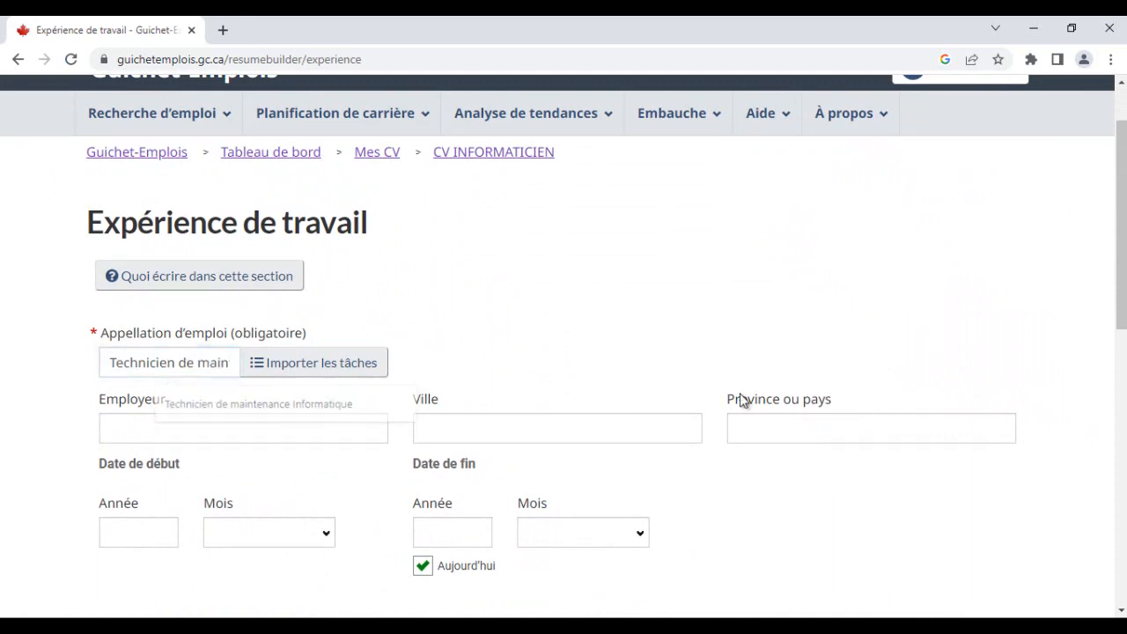
{"action": "scroll", "coordinate": [740, 395], "scroll_direction": "down", "scroll_amount": 1}
{"action": "scroll", "coordinate": [741, 400], "scroll_direction": "down", "scroll_amount": 3}
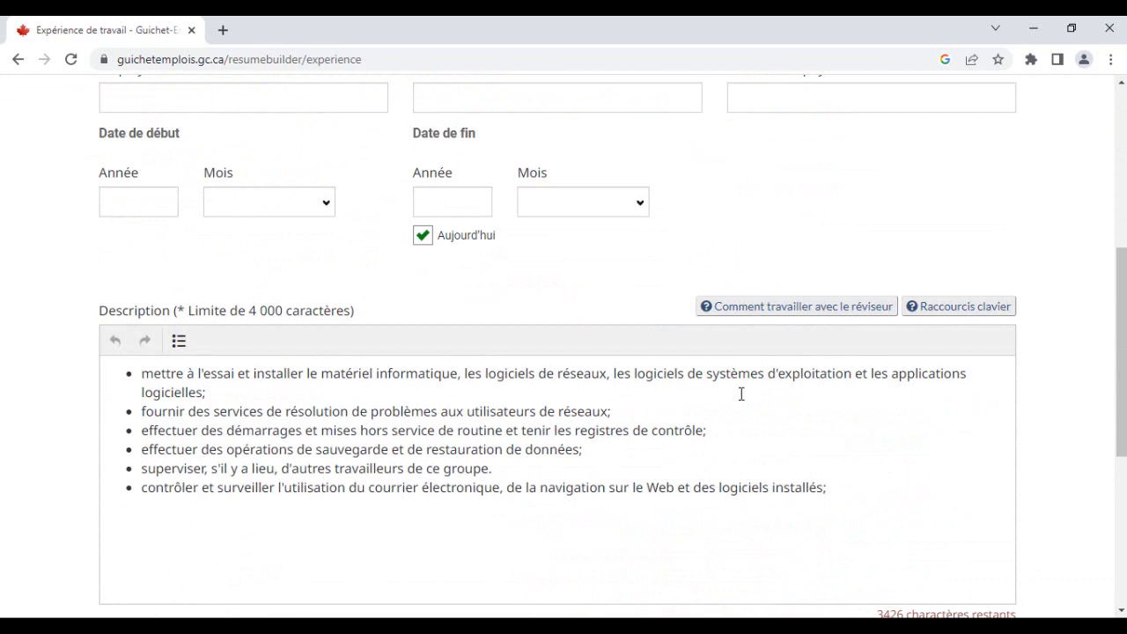
- Capitalize the first letters of the opening description bullets, changing mettre to Mettre and effectuer to Effectuer
{"action": "left_click", "coordinate": [153, 374]}
{"action": "key", "text": "BackSpace"}
{"action": "type", "text": "M"}
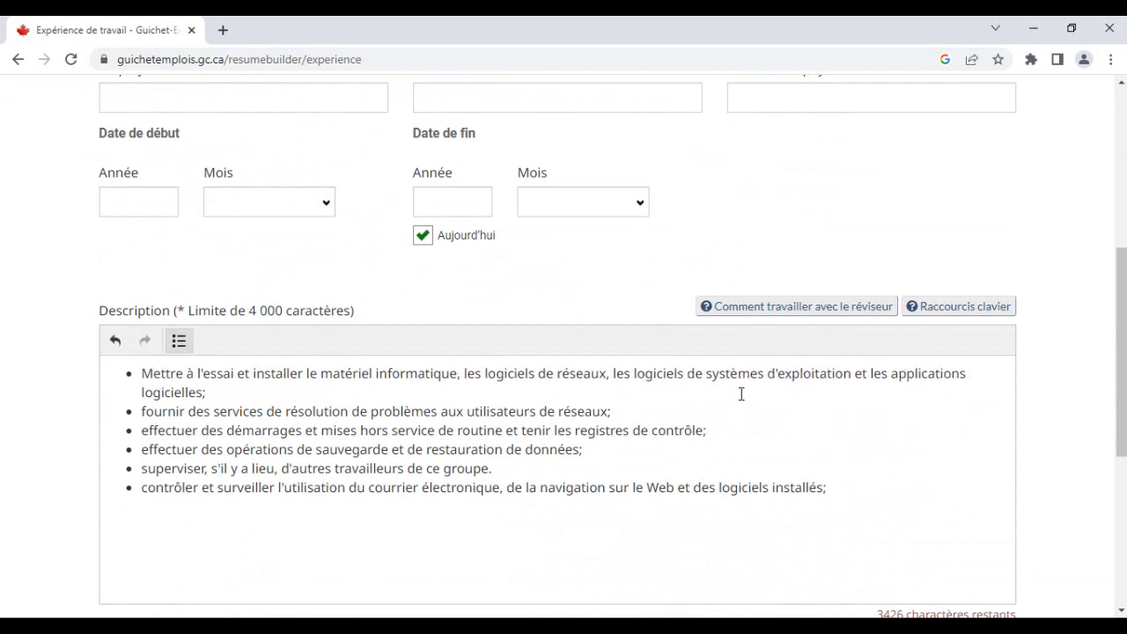
{"action": "left_click", "coordinate": [146, 411]}
{"action": "key", "text": "BackSpace"}
{"action": "type", "text": "M"}
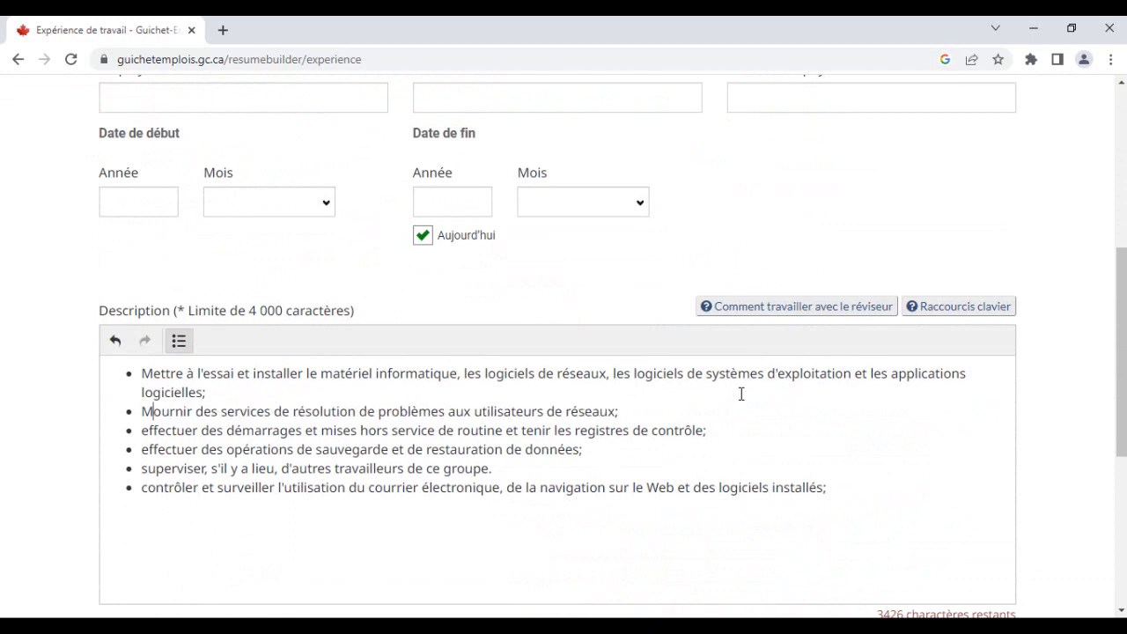
{"action": "key", "text": "Down"}
{"action": "key", "text": "Right"}
{"action": "type", "text": "E"}
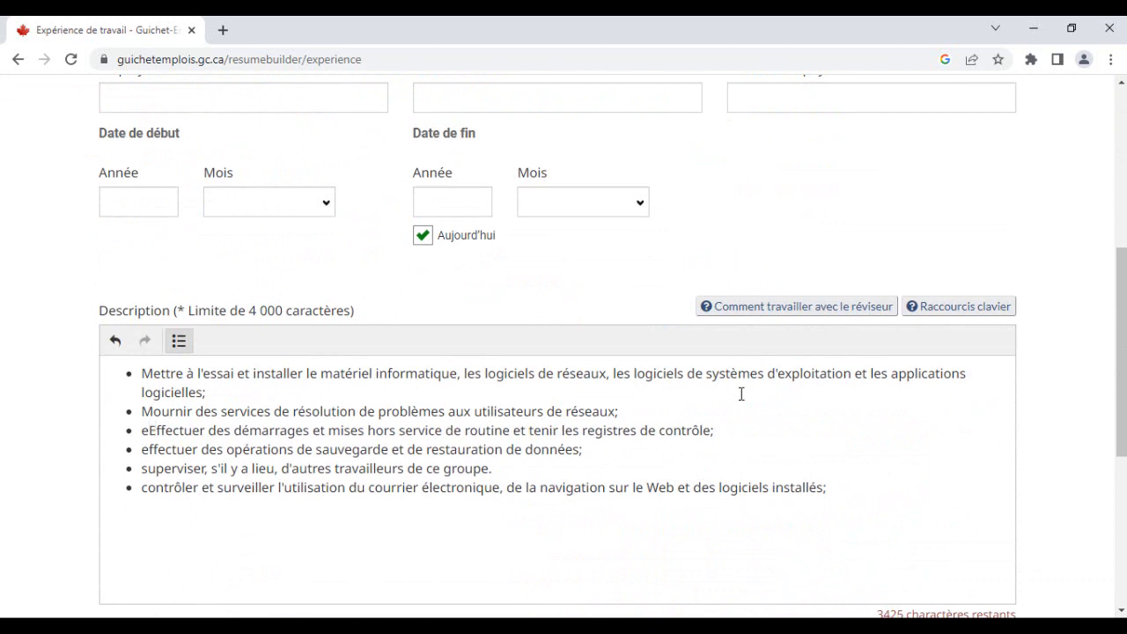
{"action": "key", "text": "BackSpace"}
{"action": "key", "text": "BackSpace"}
{"action": "type", "text": "E"}
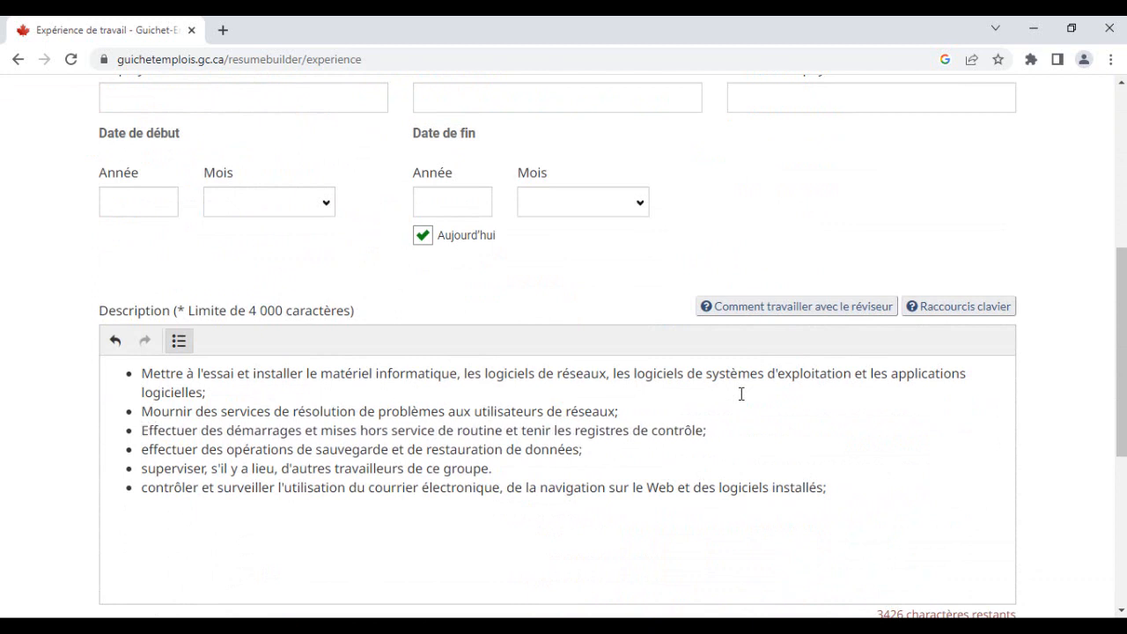
- Capitalize the remaining bullets as Effectuer, Superviser and Contrôler, then move to the Employeur field
{"action": "key", "text": "Down"}
{"action": "key", "text": "BackSpace"}
{"action": "type", "text": "E"}
{"action": "key", "text": "Down"}
{"action": "key", "text": "BackSpace"}
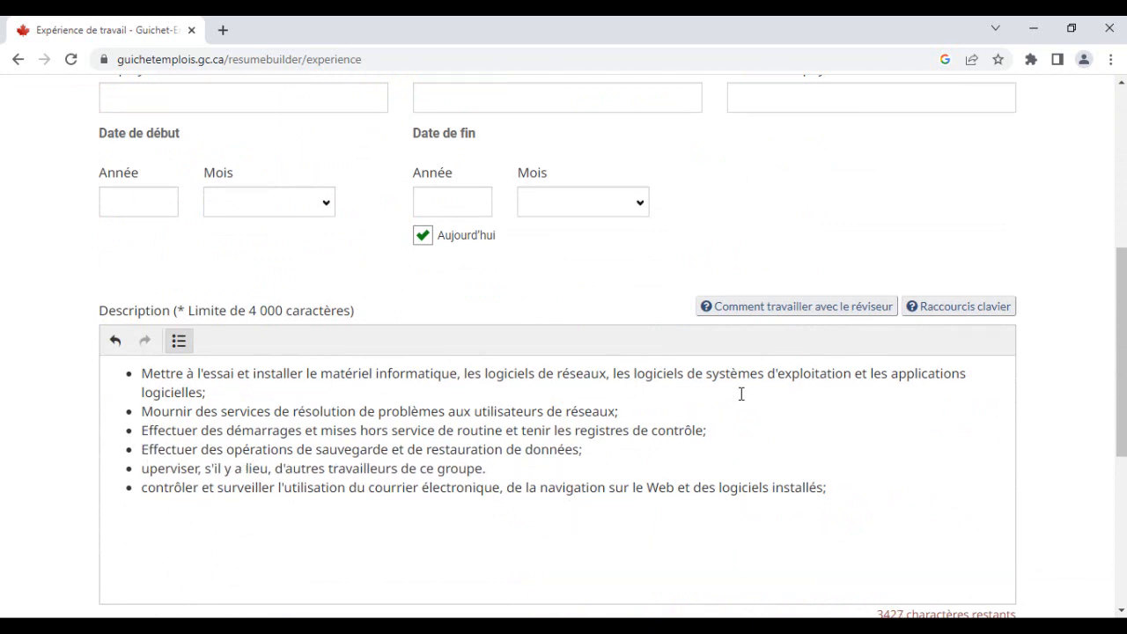
{"action": "type", "text": "S"}
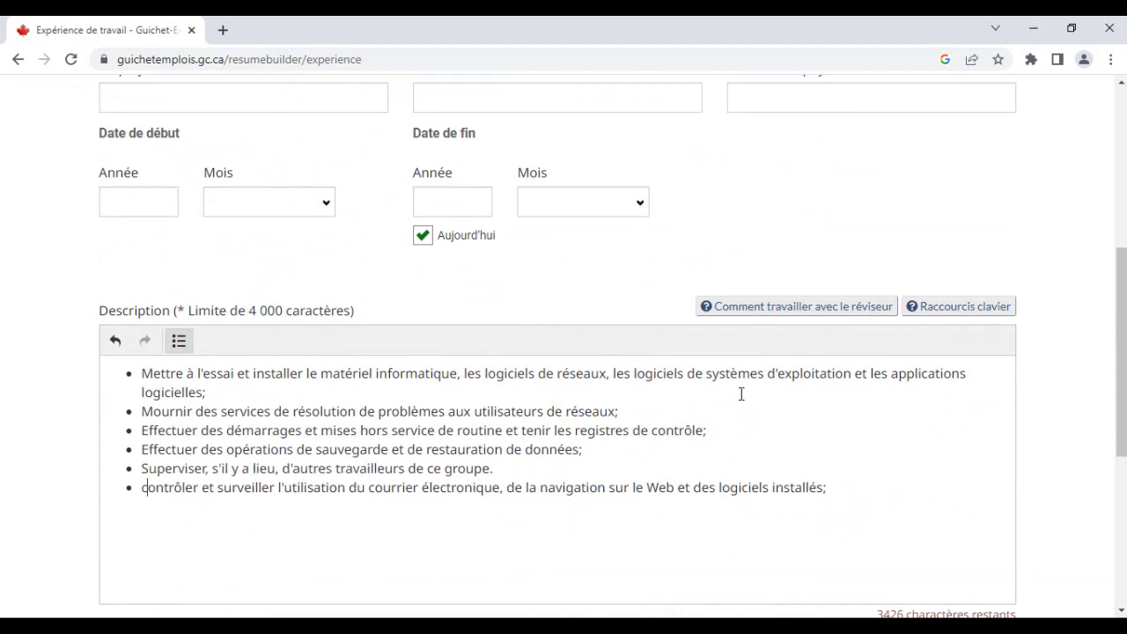
{"action": "key", "text": "BackSpace"}
{"action": "type", "text": "C"}
{"action": "scroll", "coordinate": [742, 396], "scroll_direction": "up", "scroll_amount": 3}
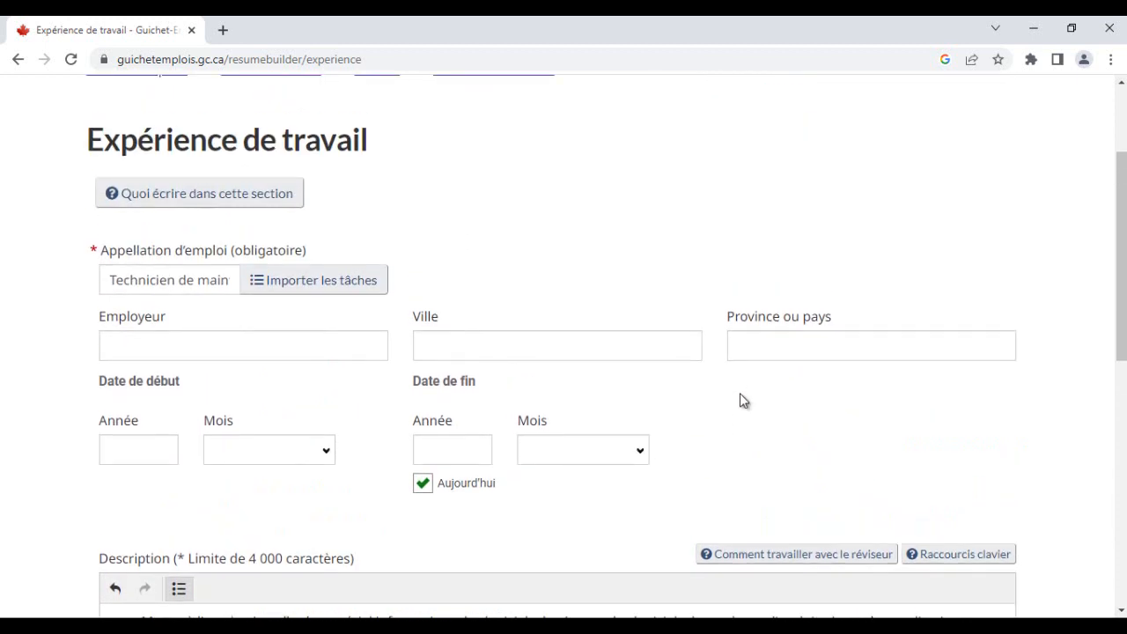
{"action": "key", "text": "Tab"}
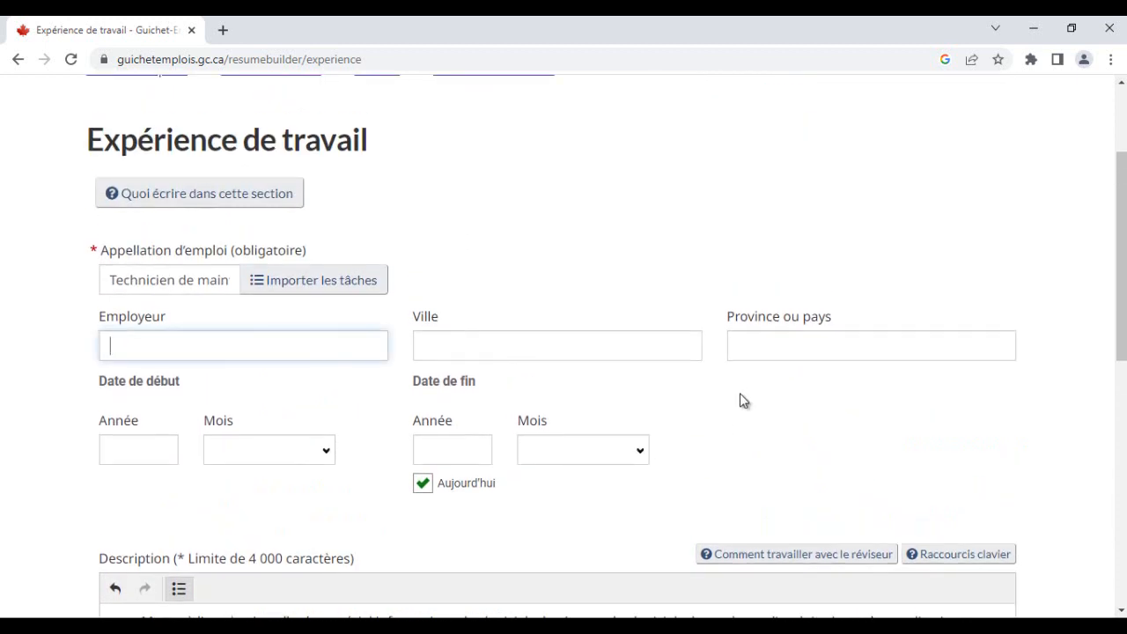
- Copy the employer name from the Word CV and enter DigitalCook as the Employeur
{"action": "key", "text": "alt+Tab"}
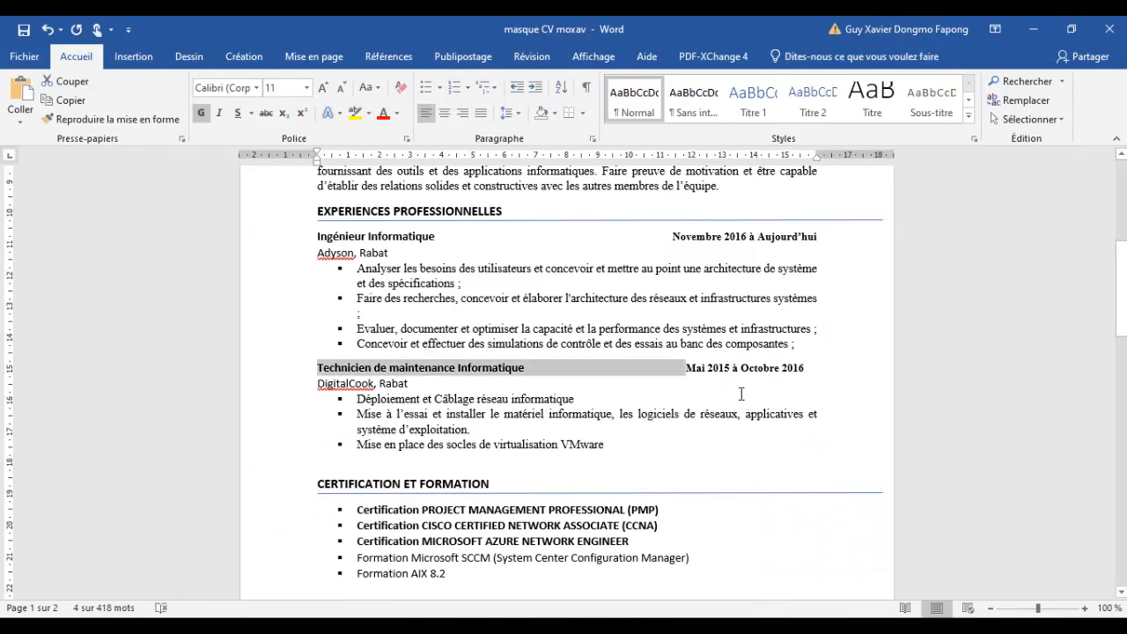
{"action": "key", "text": "Down"}
{"action": "key", "text": "Left"}
{"action": "key", "text": "Left"}
{"action": "key", "text": "Left"}
{"action": "key", "text": "Left"}
{"action": "key", "text": "Left"}
{"action": "key", "text": "Left"}
{"action": "key", "text": "Left"}
{"action": "key", "text": "shift+Left"}
{"action": "key", "text": "shift+Left"}
{"action": "key", "text": "shift+Left"}
{"action": "key", "text": "shift+Left"}
{"action": "key", "text": "shift+Left"}
{"action": "key", "text": "shift+Left"}
{"action": "key", "text": "shift+Left"}
{"action": "key", "text": "shift+Left"}
{"action": "key", "text": "shift+Left"}
{"action": "key", "text": "shift+Left"}
{"action": "key", "text": "shift+Left"}
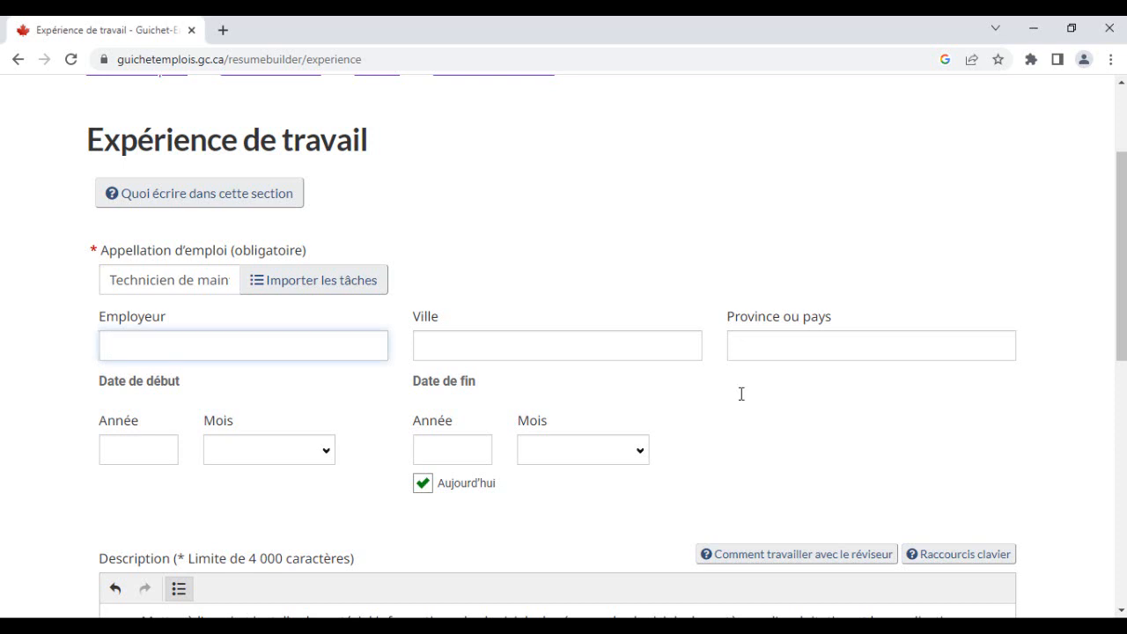
{"action": "type", "text": "DigitalCook"}
{"action": "key", "text": "Tab"}
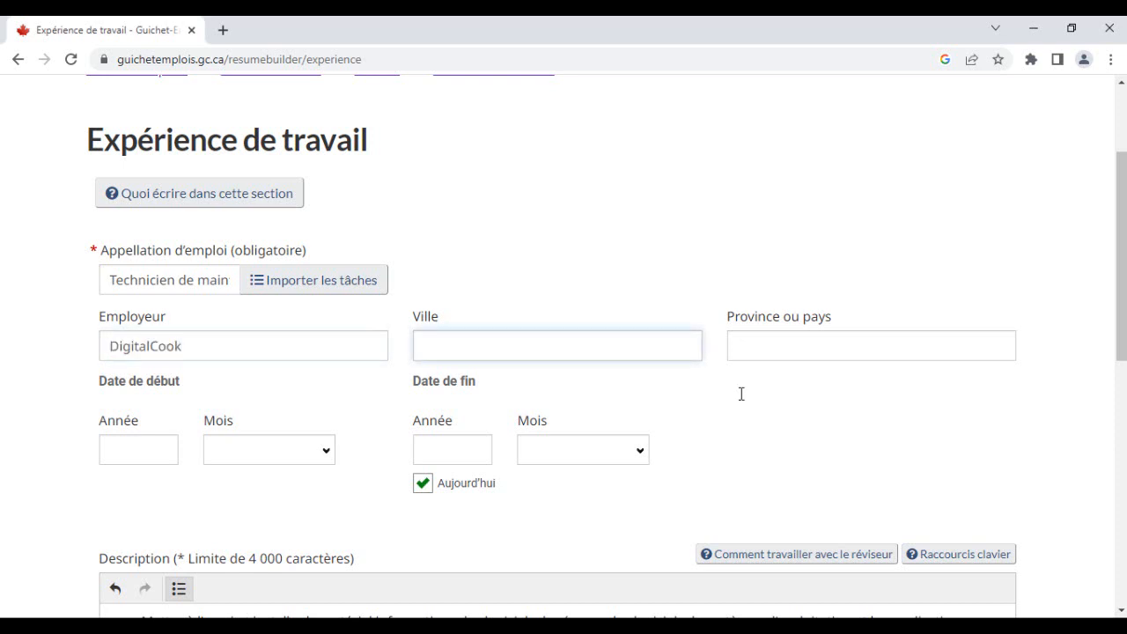
- Set the city to RABAT and the province or country to Maroc from the suggestions
{"action": "type", "text": "RABAT"}
{"action": "key", "text": "Tab"}
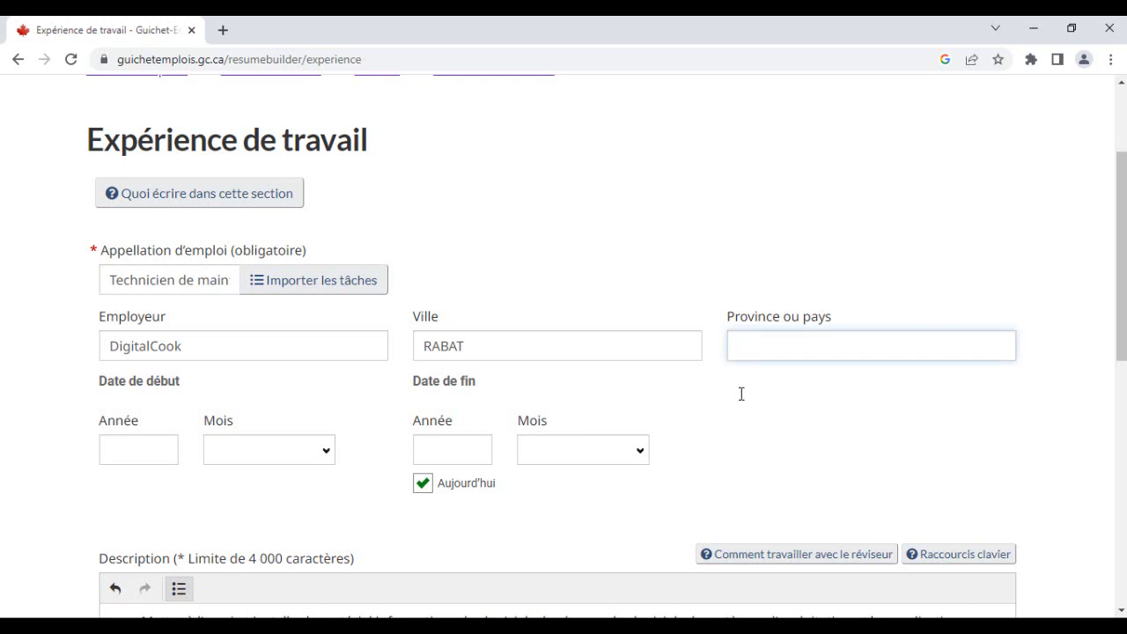
{"action": "type", "text": "MAROC"}
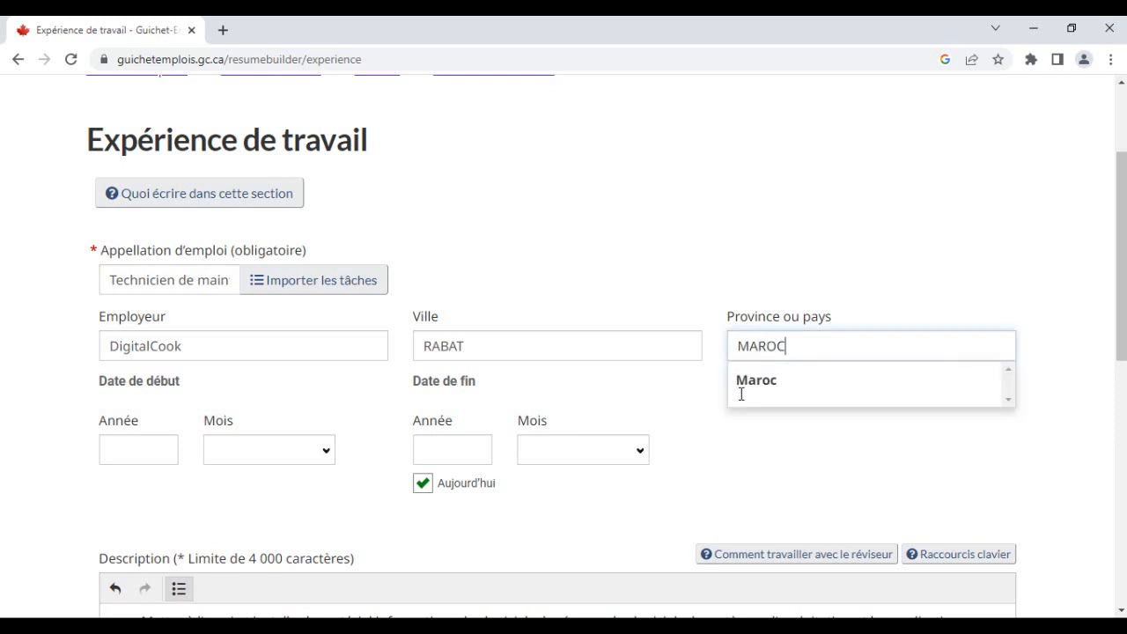
{"action": "left_click", "coordinate": [742, 398]}
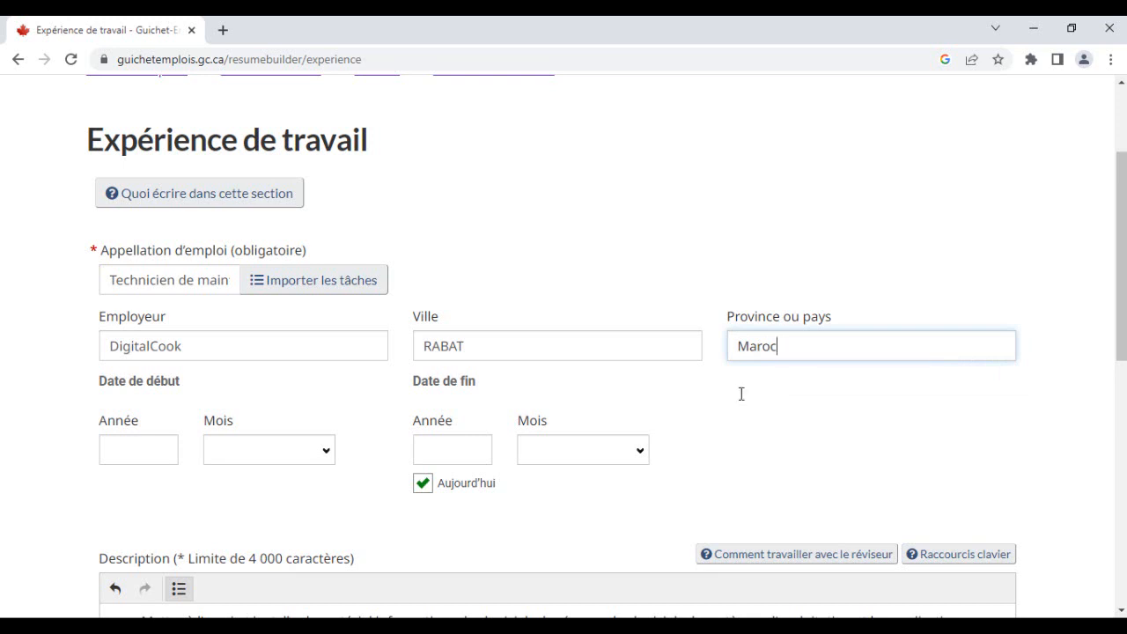
- Set the start date to 2015 and the month to mai
{"action": "key", "text": "alt+Tab"}
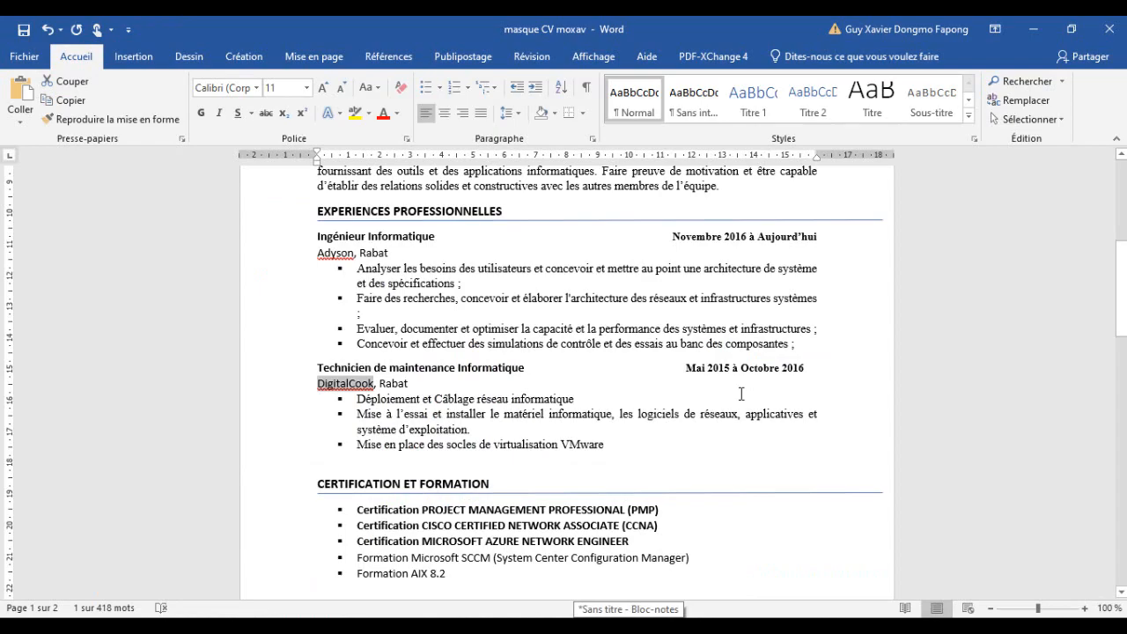
{"action": "key", "text": "alt+Tab"}
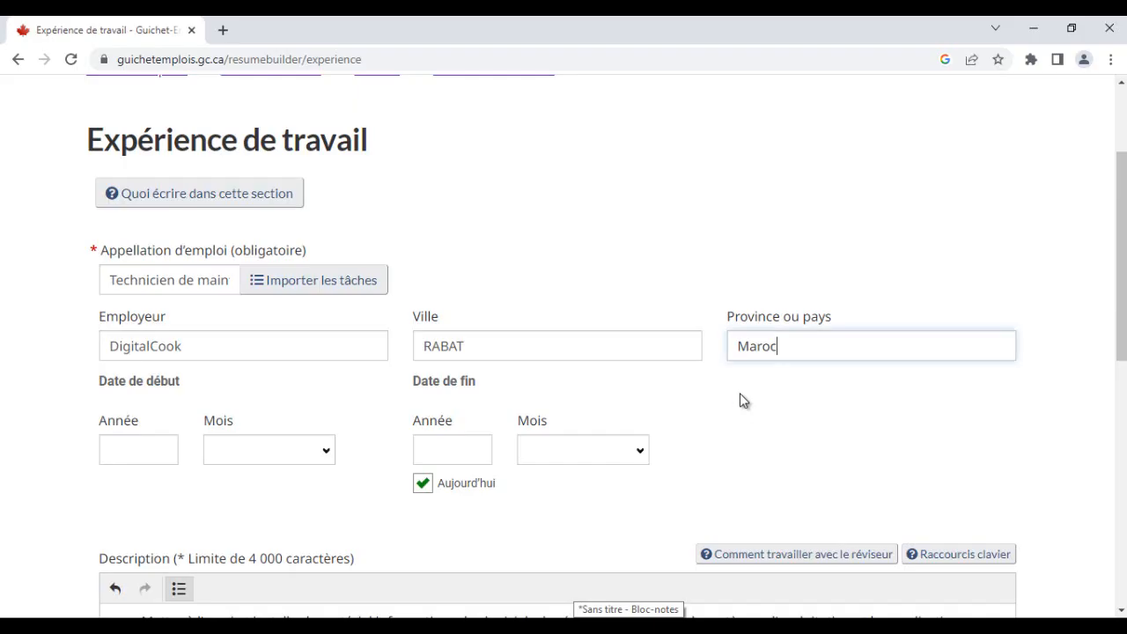
{"action": "key", "text": "Tab"}
{"action": "type", "text": "2015"}
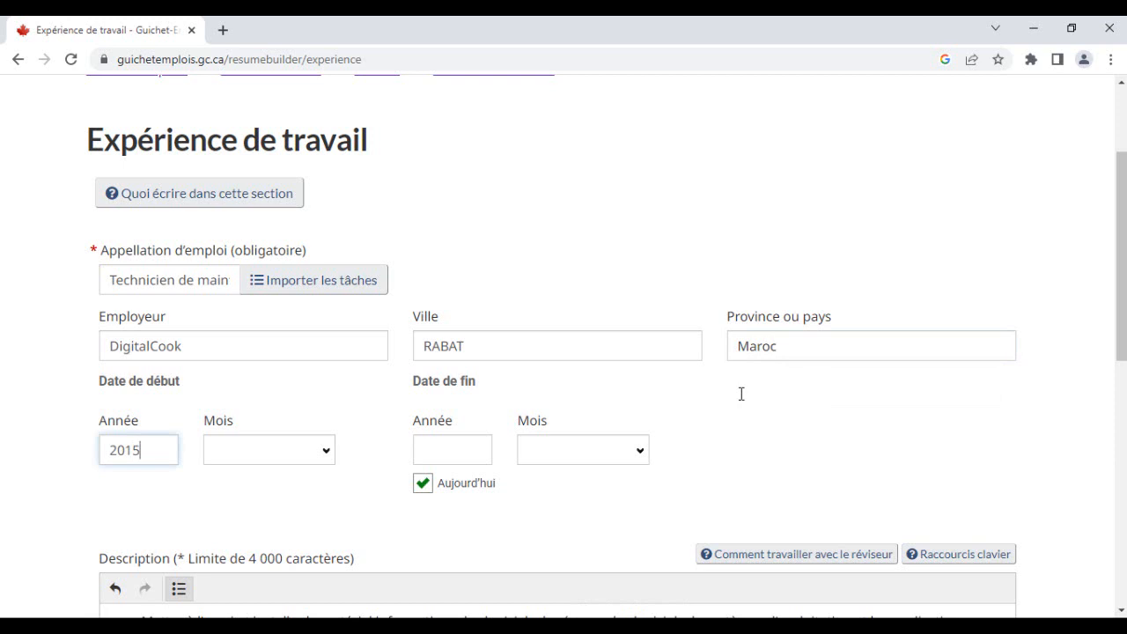
{"action": "key", "text": "Tab"}
{"action": "key", "text": "space"}
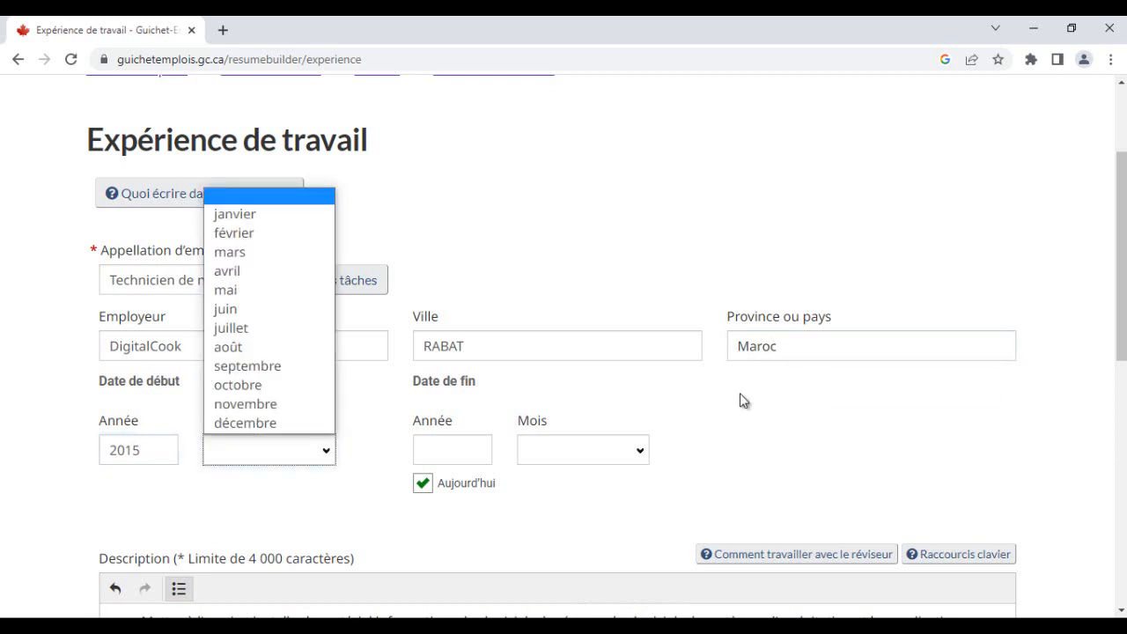
{"action": "key", "text": "Down"}
{"action": "key", "text": "Down"}
{"action": "key", "text": "Down"}
{"action": "key", "text": "Down"}
{"action": "key", "text": "Down"}
{"action": "key", "text": "Down"}
{"action": "key", "text": "Down"}
{"action": "key", "text": "Up"}
{"action": "key", "text": "Up"}
{"action": "key", "text": "Return"}
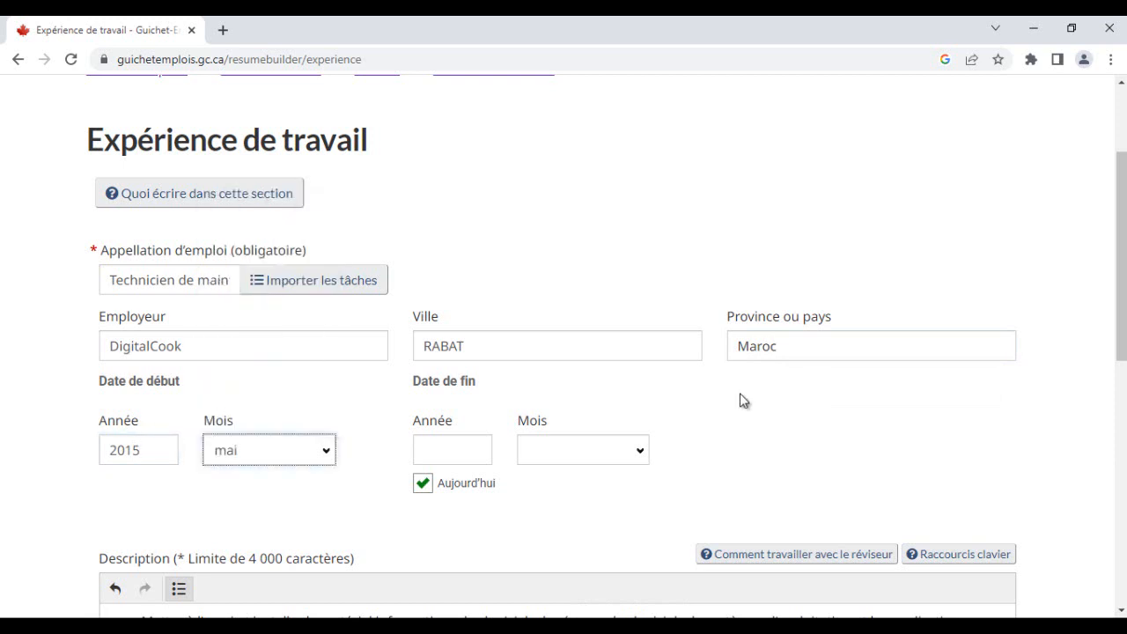
- Untick Aujourd'hui and set the end date to octobre 2016
{"action": "key", "text": "Tab"}
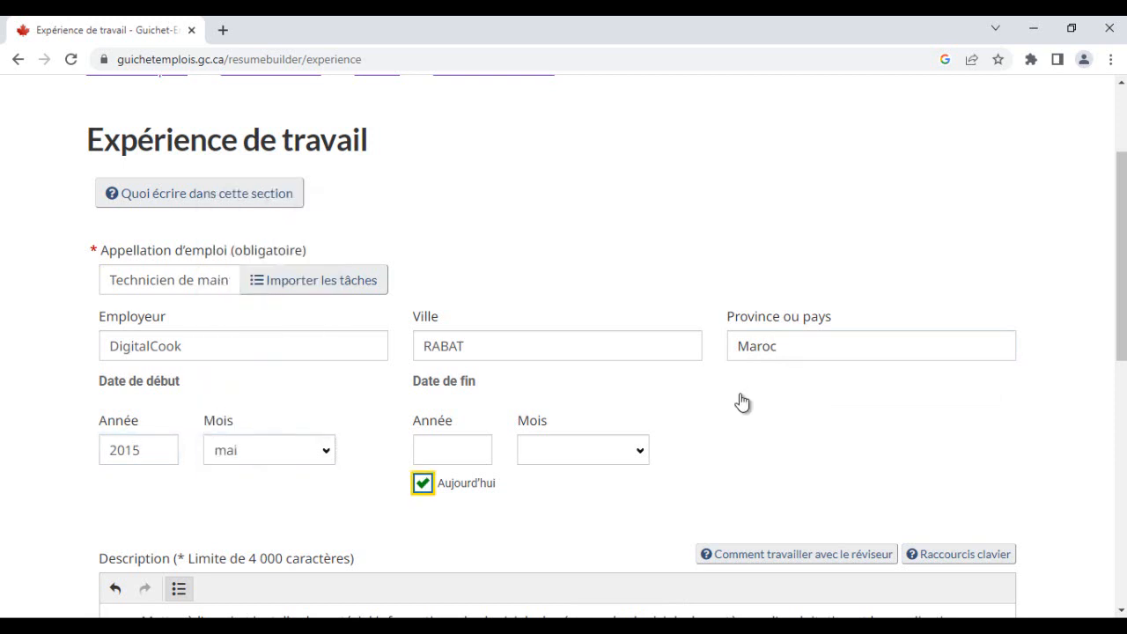
{"action": "key", "text": "space"}
{"action": "key", "text": "alt+Tab"}
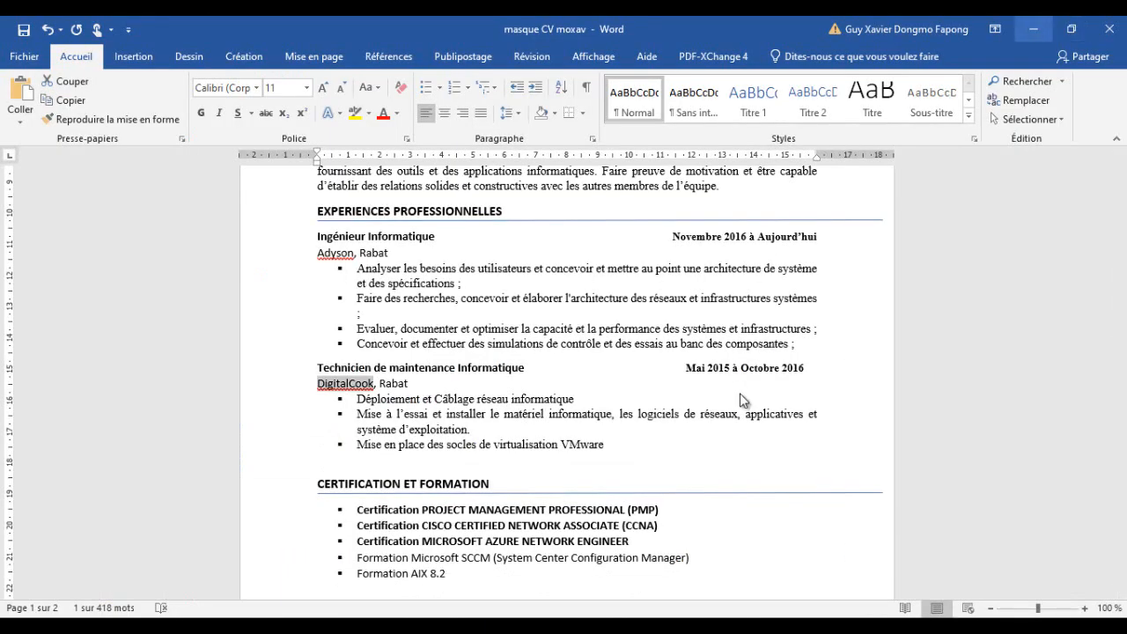
{"action": "key", "text": "alt+Tab"}
{"action": "key", "text": "shift+Tab"}
{"action": "key", "text": "space"}
{"action": "key", "text": "Up"}
{"action": "key", "text": "Up"}
{"action": "key", "text": "Up"}
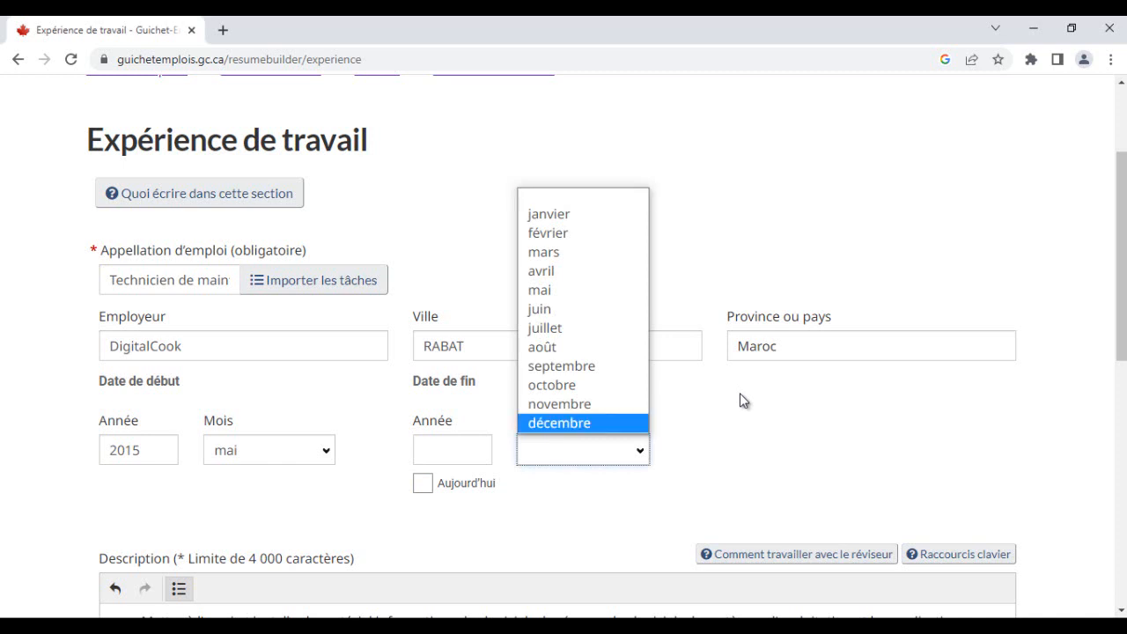
{"action": "key", "text": "Down"}
{"action": "key", "text": "Up"}
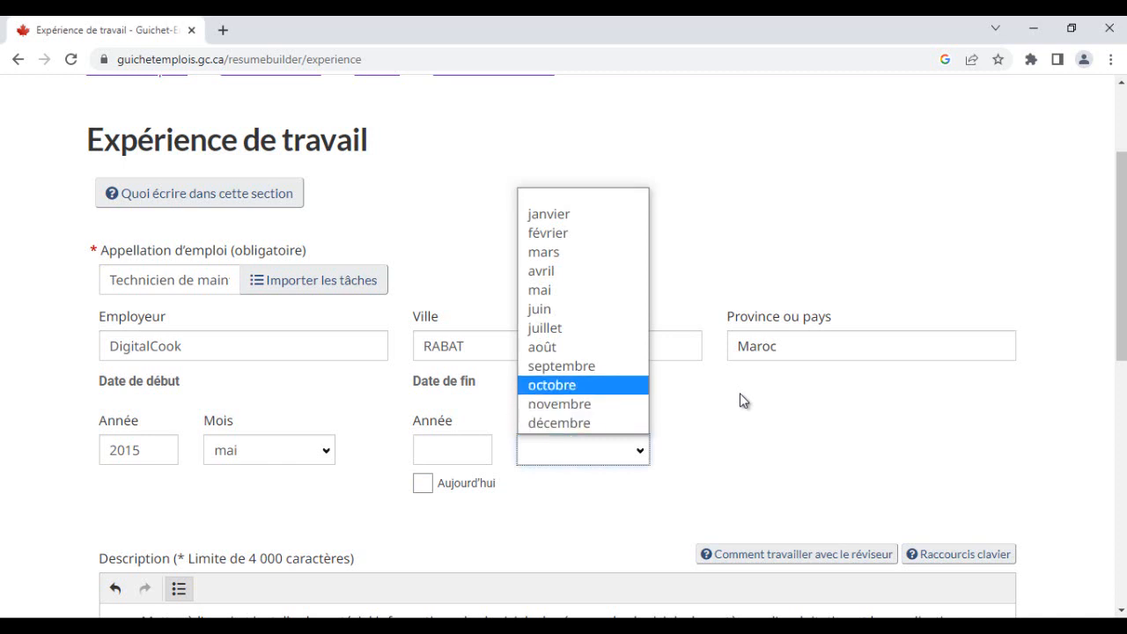
{"action": "key", "text": "Return"}
{"action": "key", "text": "shift+Tab"}
{"action": "type", "text": "2016"}
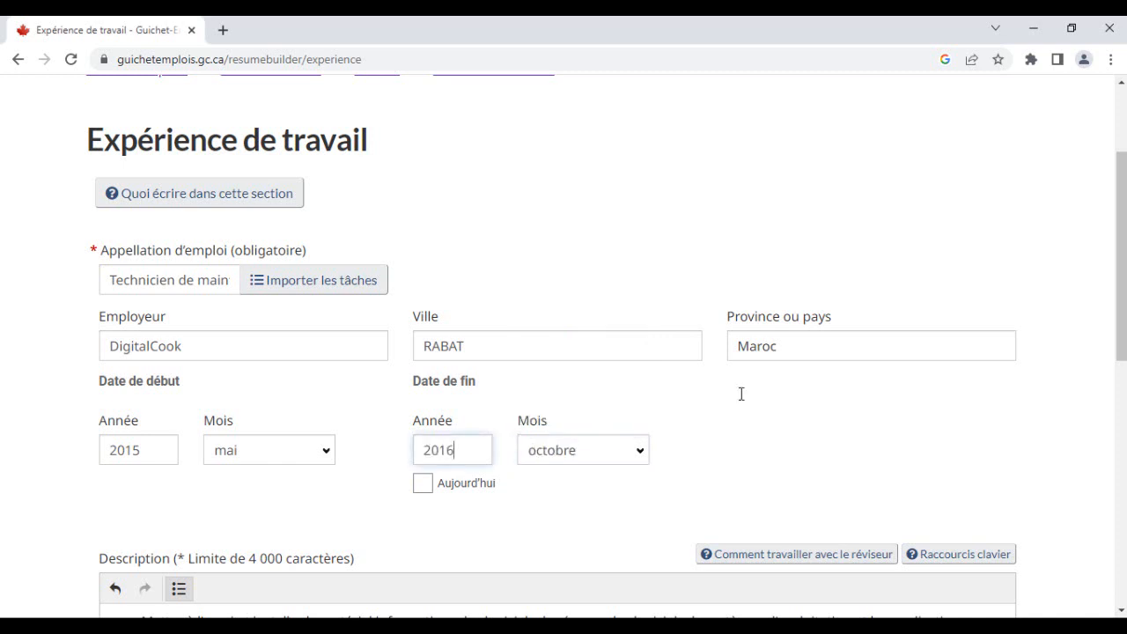
- Copy the three DigitalCook task bullets from the Word CV and paste them after the last description bullet
{"action": "scroll", "coordinate": [742, 399], "scroll_direction": "down", "scroll_amount": 1}
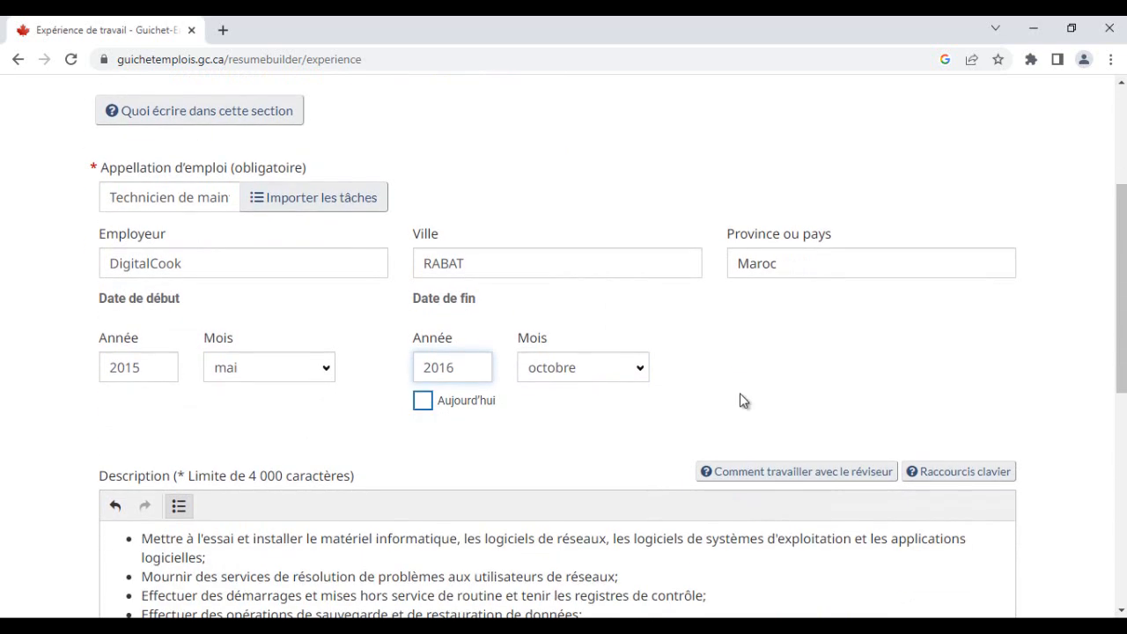
{"action": "scroll", "coordinate": [742, 400], "scroll_direction": "down", "scroll_amount": 2}
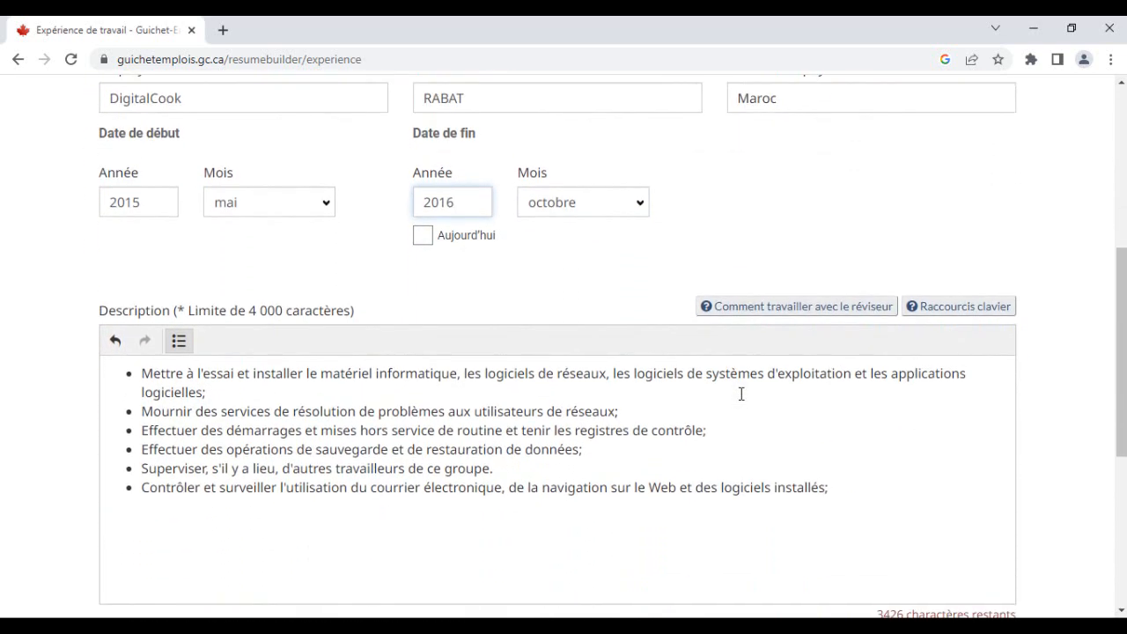
{"action": "scroll", "coordinate": [741, 394], "scroll_direction": "down", "scroll_amount": 1}
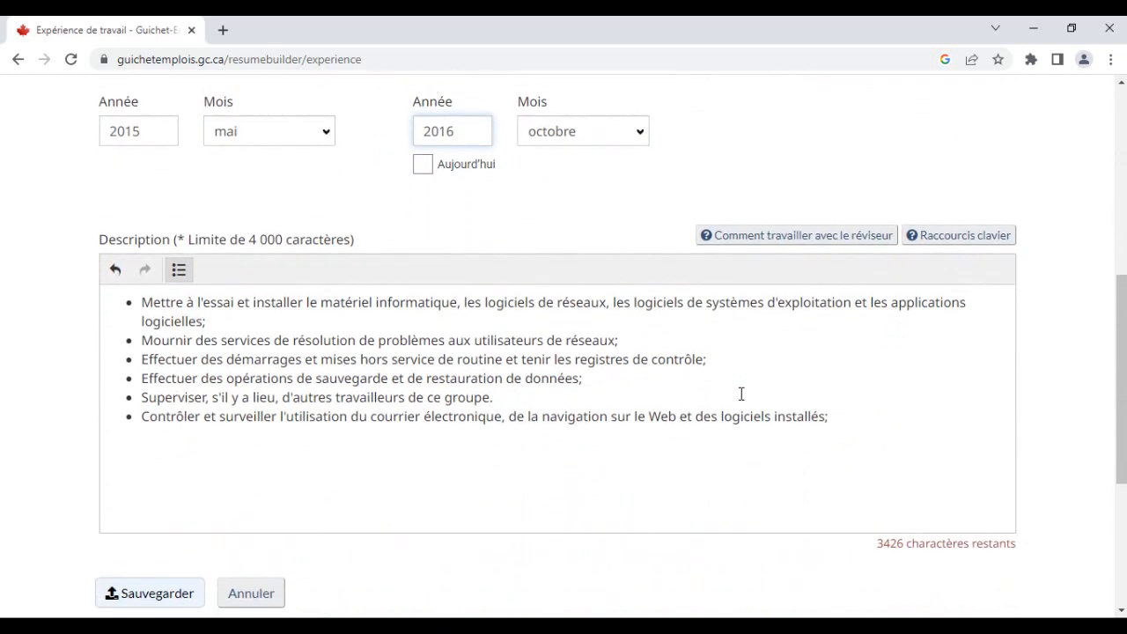
{"action": "scroll", "coordinate": [741, 393], "scroll_direction": "up", "scroll_amount": 2}
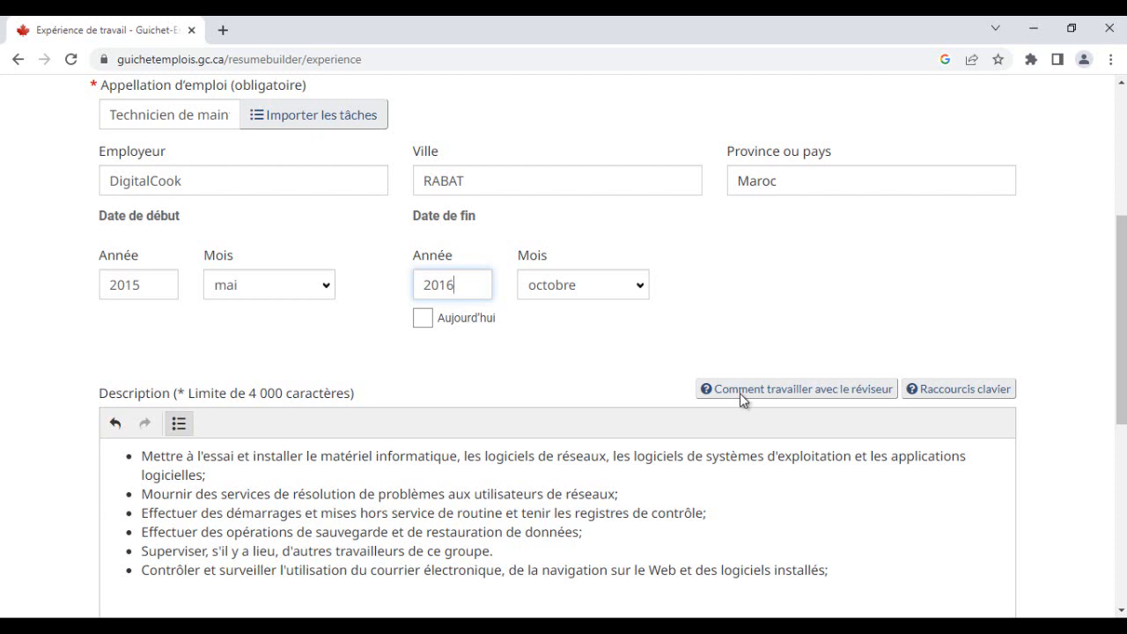
{"action": "key", "text": "alt+Tab"}
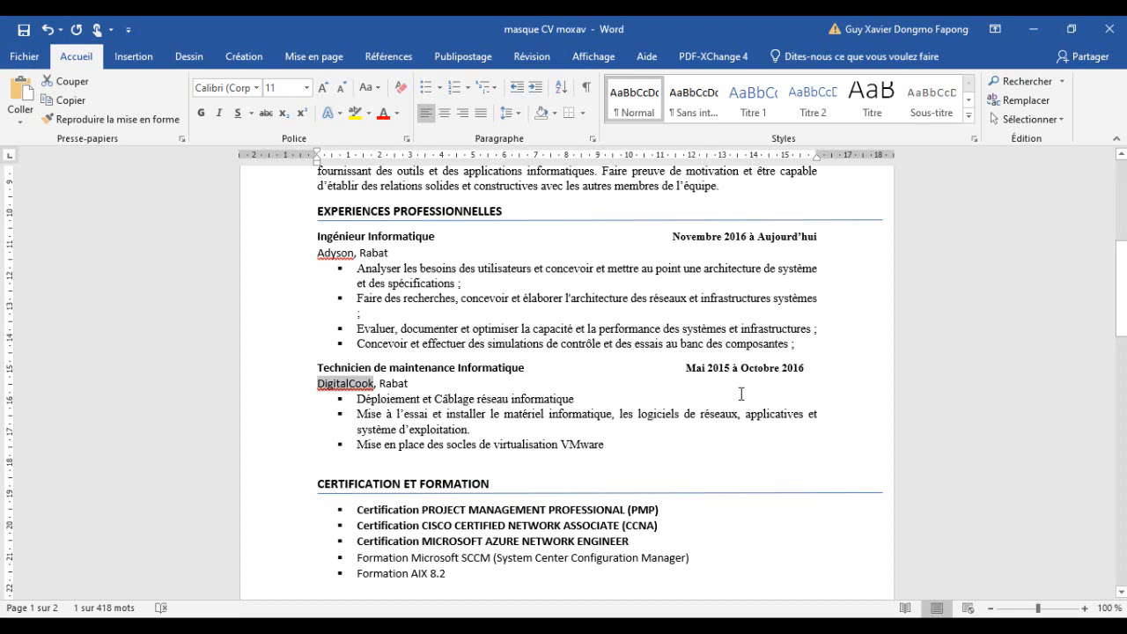
{"action": "key", "text": "shift+Down"}
{"action": "key", "text": "shift+Down"}
{"action": "key", "text": "shift+Down"}
{"action": "key", "text": "shift+Down"}
{"action": "key", "text": "shift+Down"}
{"action": "key", "text": "shift+Down"}
{"action": "key", "text": "shift+Down"}
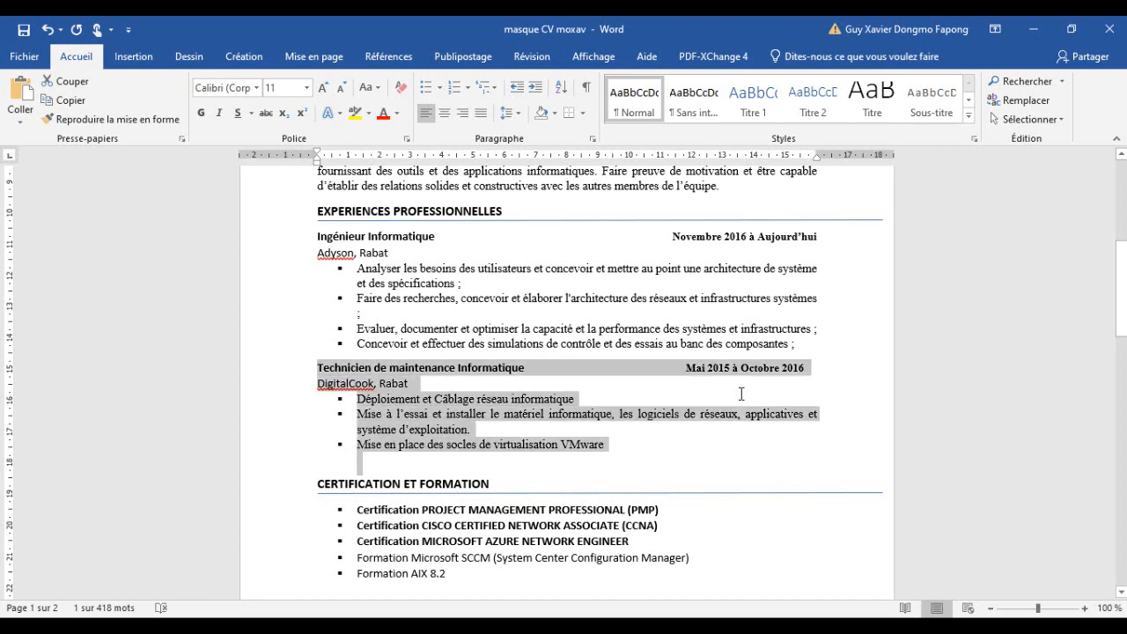
{"action": "key", "text": "shift+Up"}
{"action": "key", "text": "shift+Up"}
{"action": "key", "text": "shift+Down"}
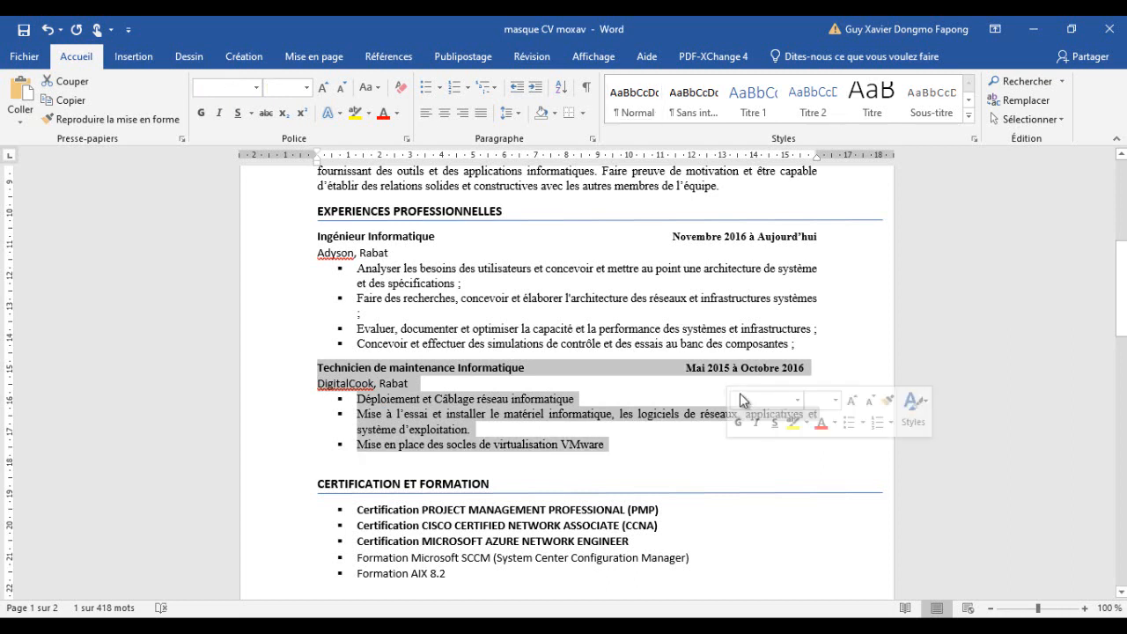
{"action": "key", "text": "Right"}
{"action": "key", "text": "shift+Up"}
{"action": "key", "text": "shift+Up"}
{"action": "key", "text": "shift+Up"}
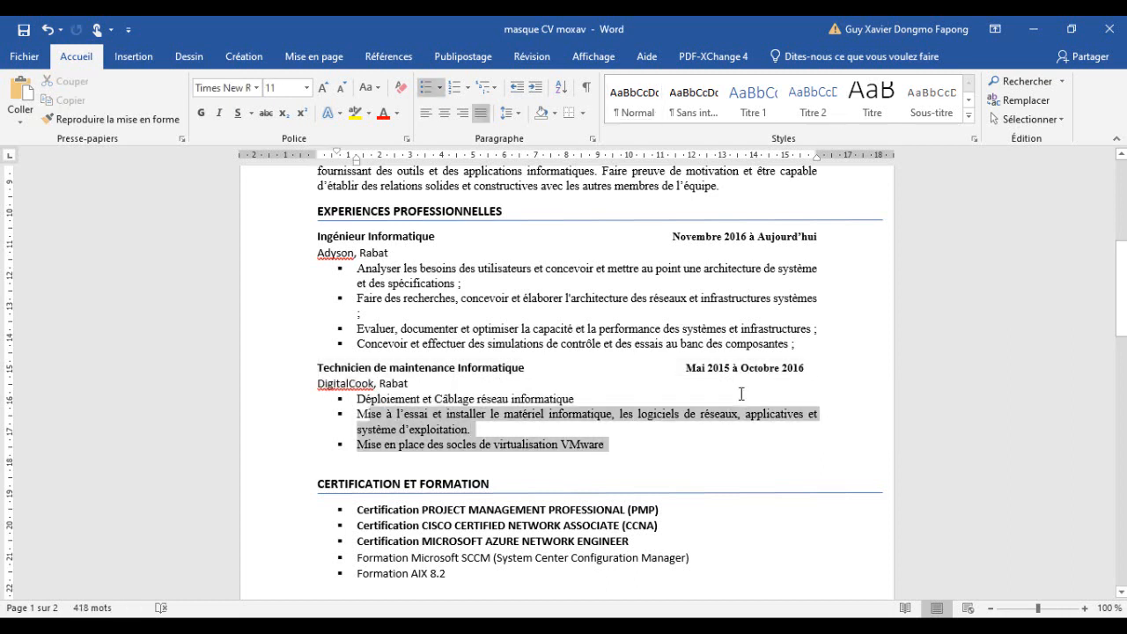
{"action": "key", "text": "shift+Up"}
{"action": "key", "text": "ctrl+c"}
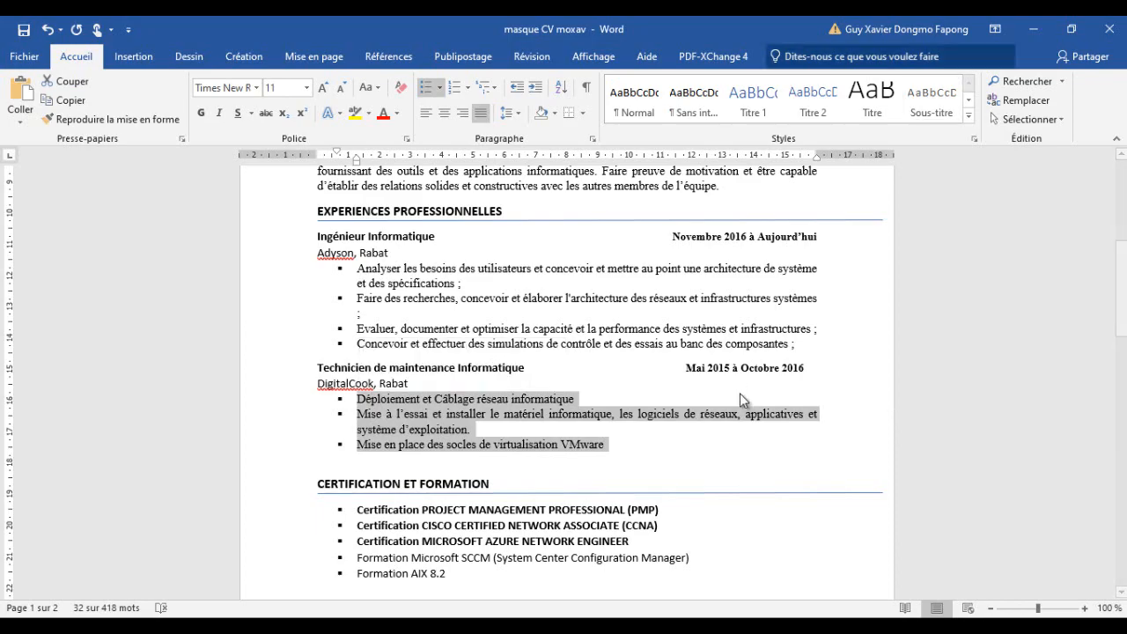
{"action": "key", "text": "alt+Tab"}
{"action": "scroll", "coordinate": [740, 394], "scroll_direction": "down", "scroll_amount": 2}
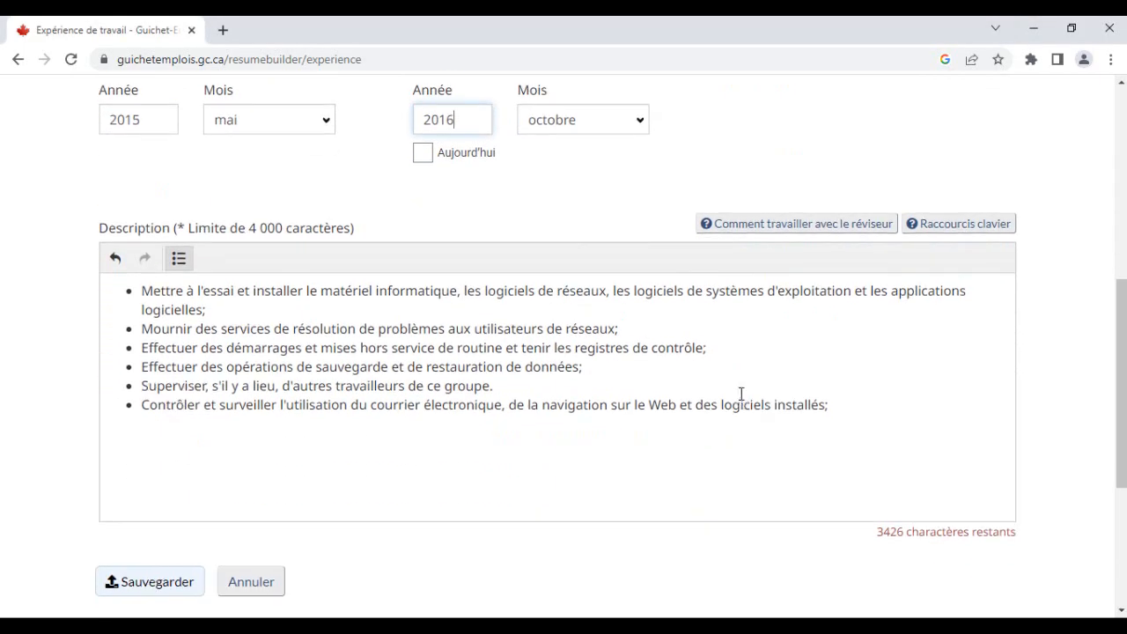
{"action": "left_click", "coordinate": [741, 393]}
{"action": "key", "text": "End"}
{"action": "key", "text": "Return"}
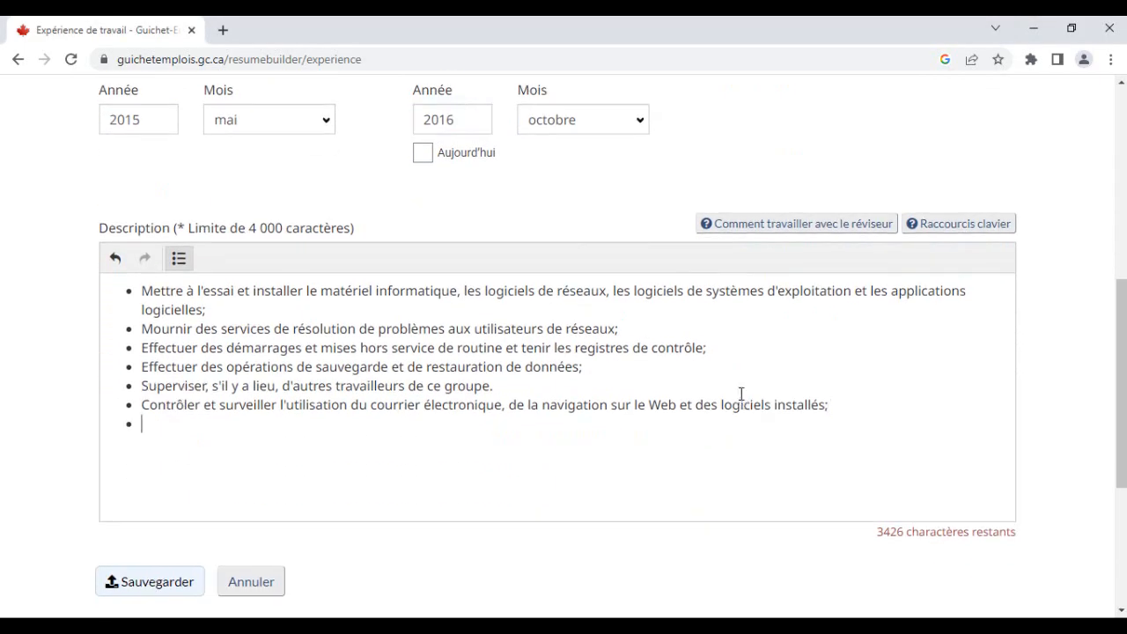
{"action": "key", "text": "ctrl+v"}
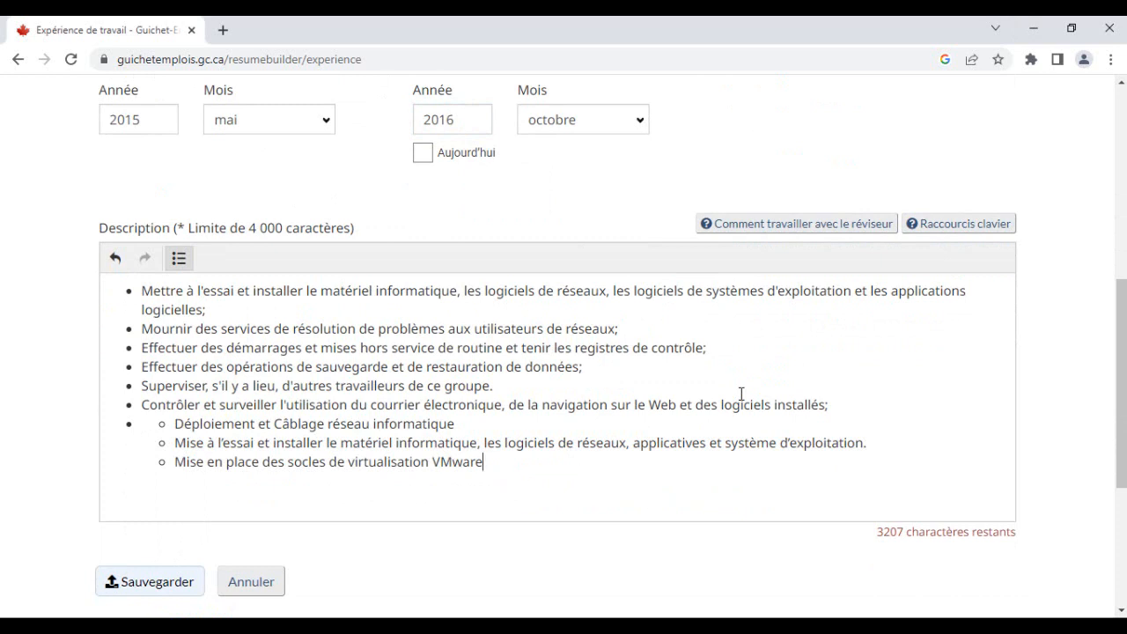
- Turn the pasted nested items into three separate top-level bullets in the description
{"action": "key", "text": "BackSpace"}
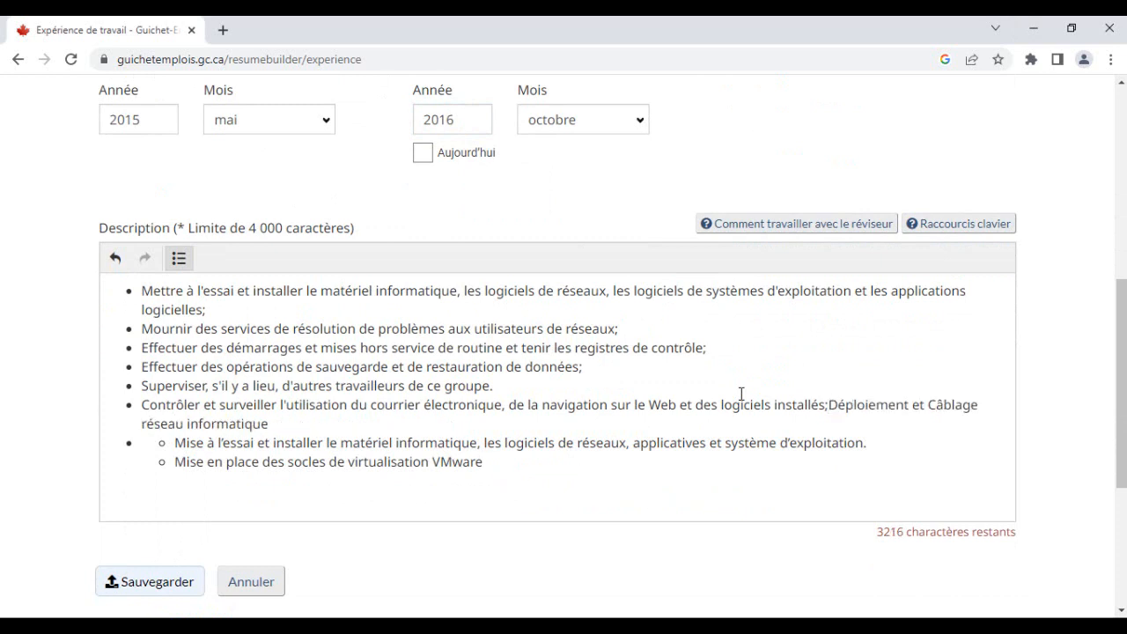
{"action": "key", "text": "Return"}
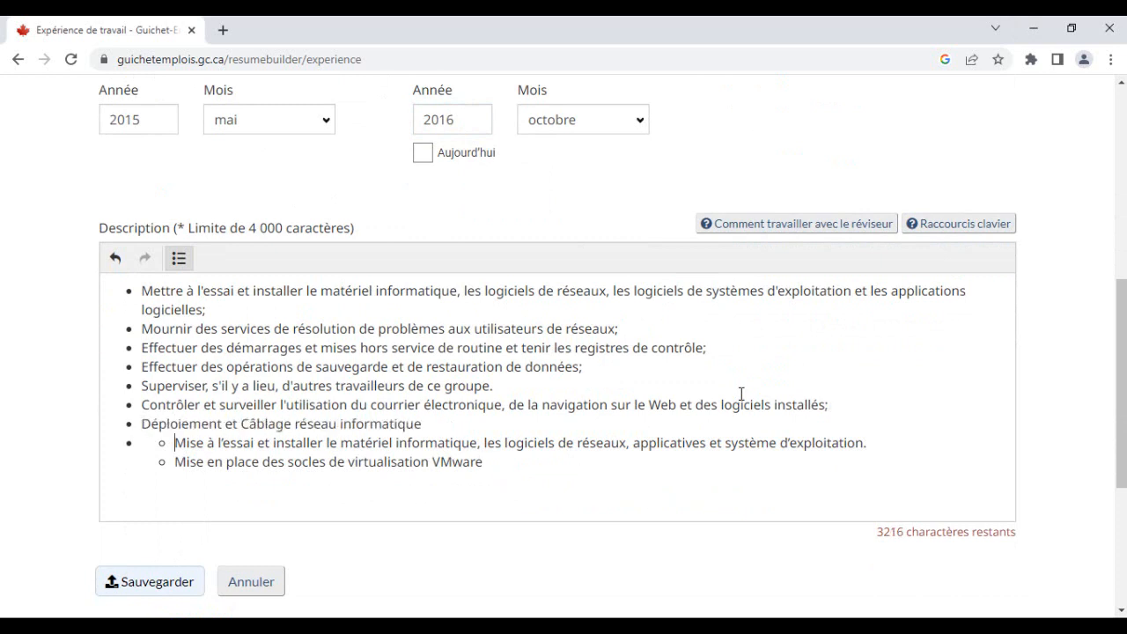
{"action": "key", "text": "BackSpace"}
{"action": "key", "text": "BackSpace"}
{"action": "key", "text": "BackSpace"}
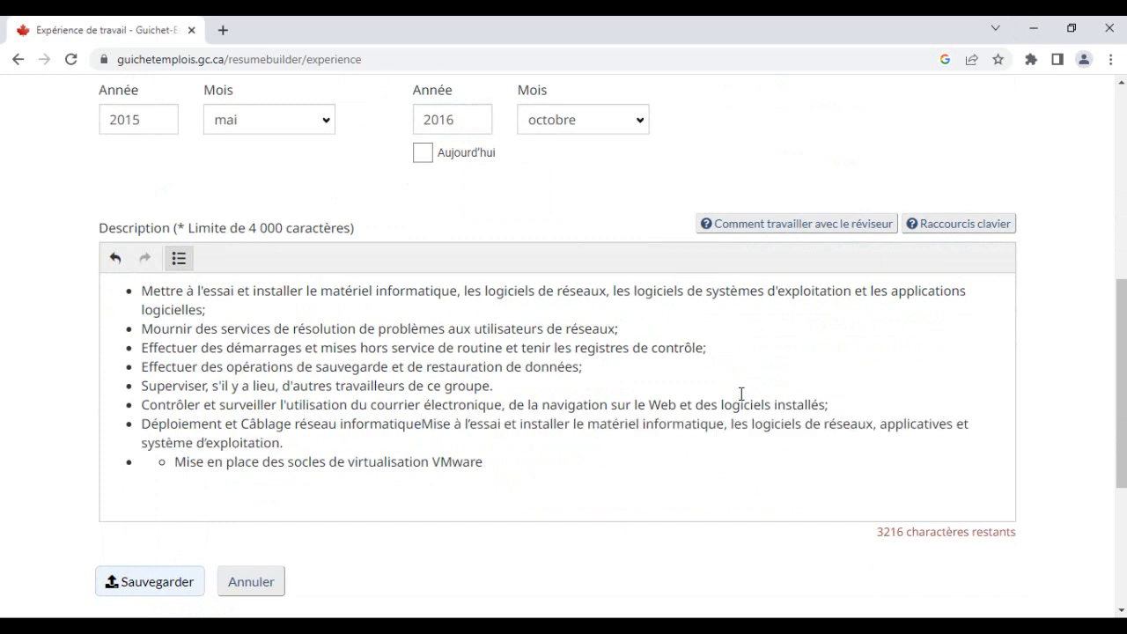
{"action": "key", "text": "Return"}
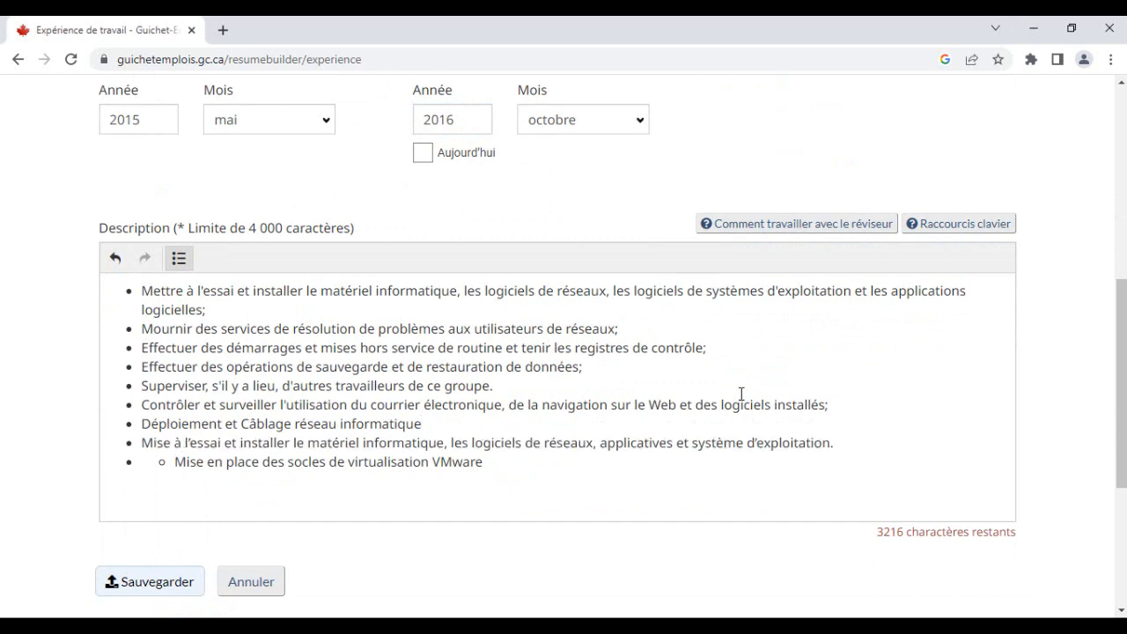
{"action": "key", "text": "BackSpace"}
{"action": "key", "text": "BackSpace"}
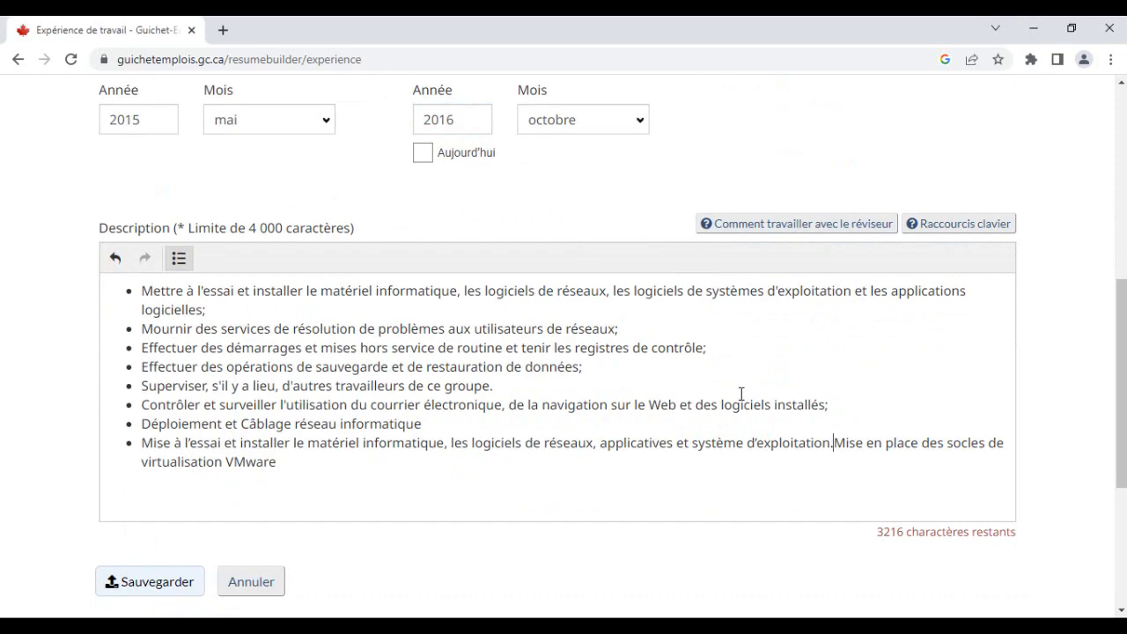
{"action": "key", "text": "Return"}
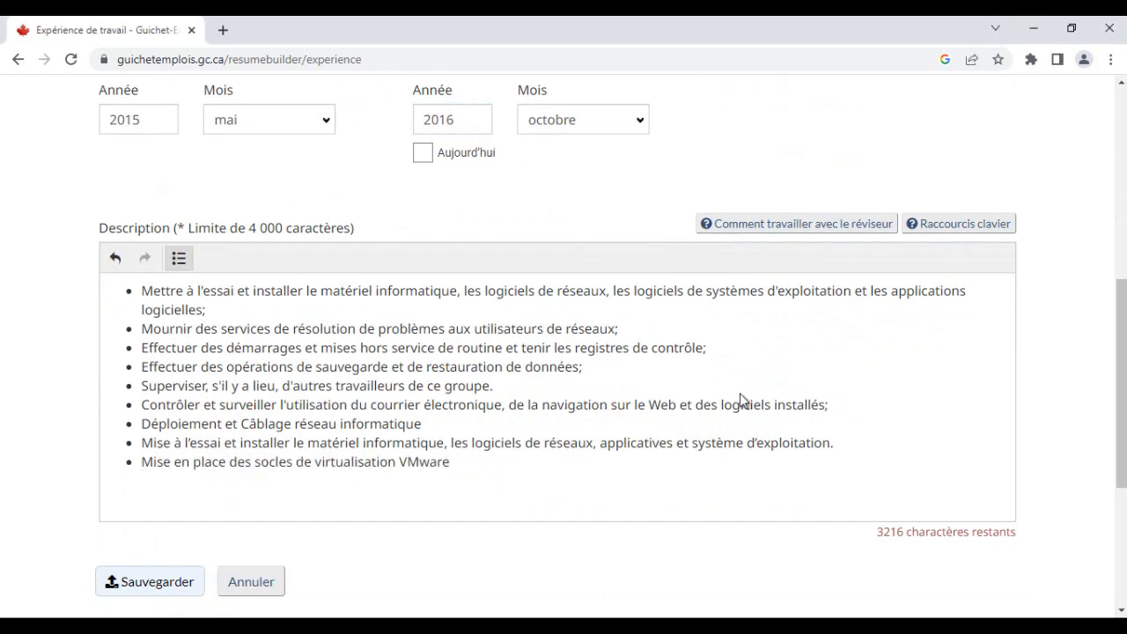
{"action": "scroll", "coordinate": [741, 393], "scroll_direction": "down", "scroll_amount": 1}
{"action": "scroll", "coordinate": [742, 393], "scroll_direction": "up", "scroll_amount": 3}
{"action": "scroll", "coordinate": [741, 394], "scroll_direction": "down", "scroll_amount": 4}
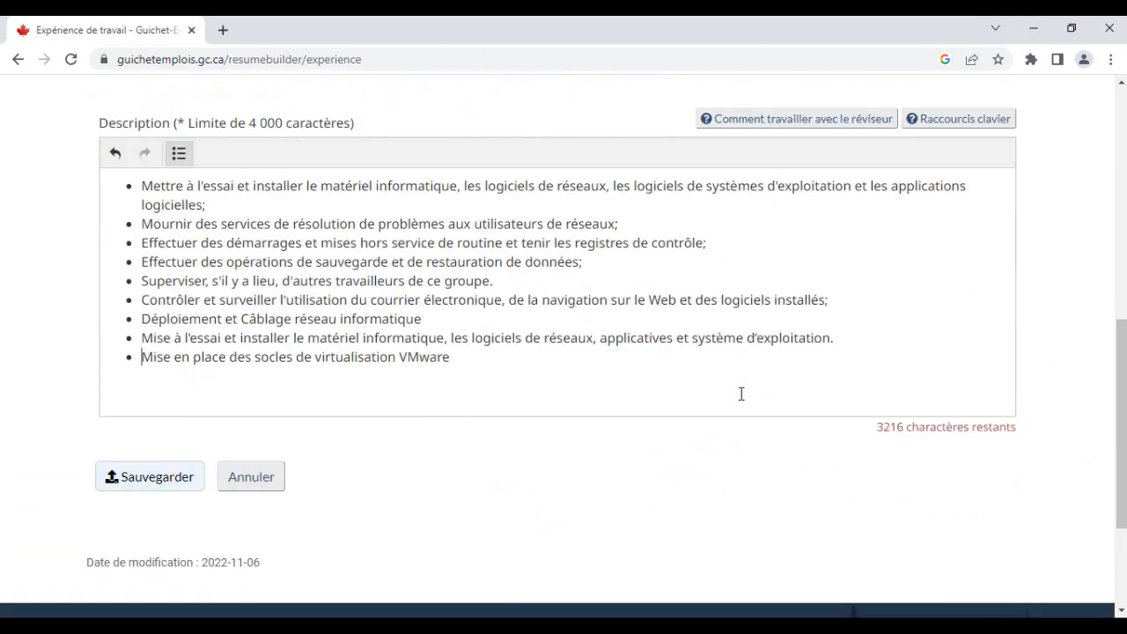
- Save the DigitalCook work experience entry and review it on the CV page
{"action": "left_click", "coordinate": [149, 416]}
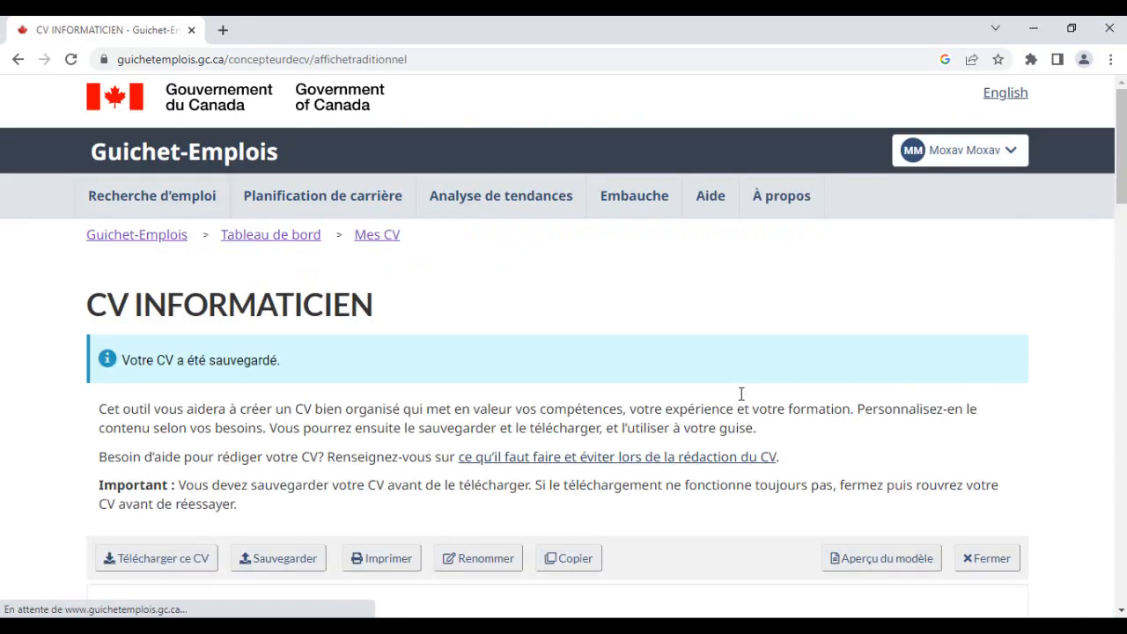
{"action": "scroll", "coordinate": [741, 401], "scroll_direction": "down", "scroll_amount": 2}
{"action": "scroll", "coordinate": [741, 401], "scroll_direction": "down", "scroll_amount": 6}
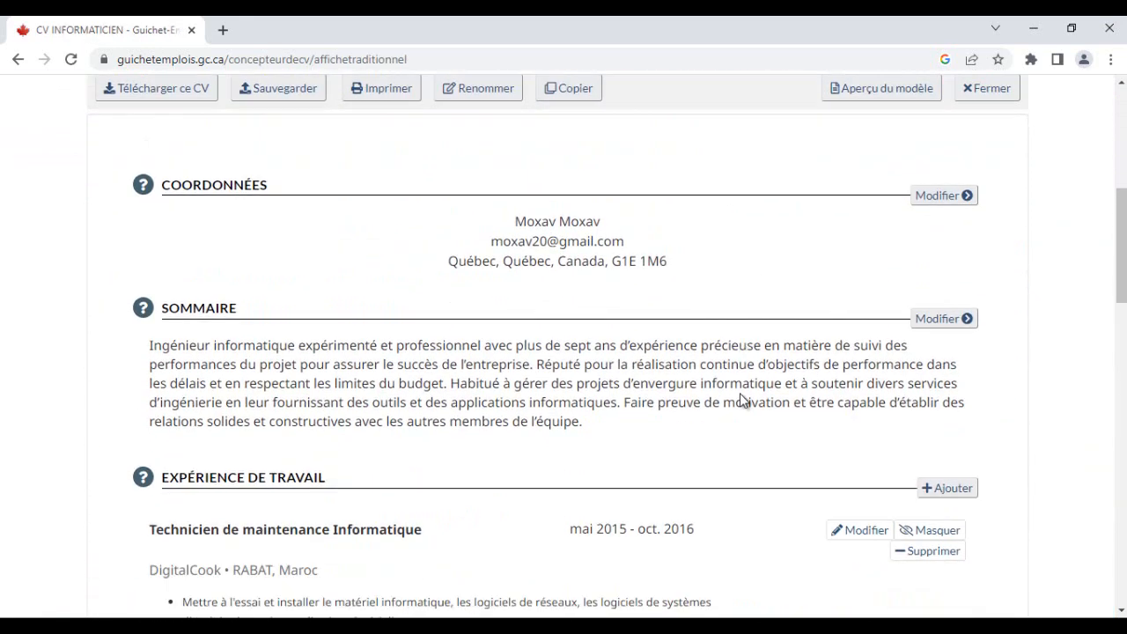
{"action": "scroll", "coordinate": [741, 400], "scroll_direction": "down", "scroll_amount": 1}
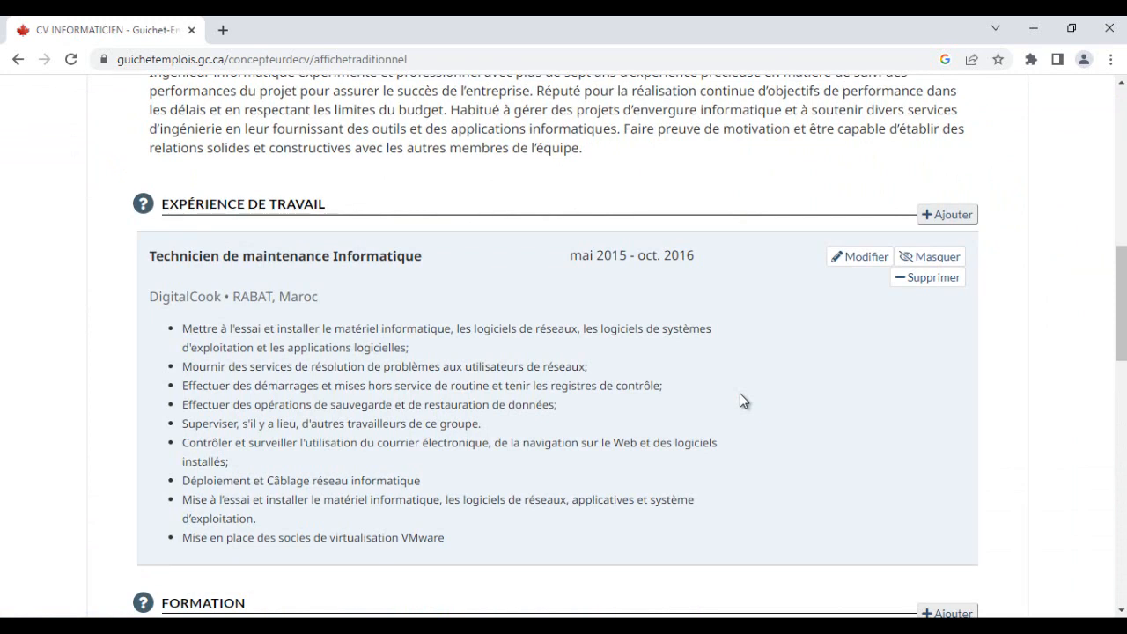
{"action": "scroll", "coordinate": [740, 400], "scroll_direction": "down", "scroll_amount": 1}
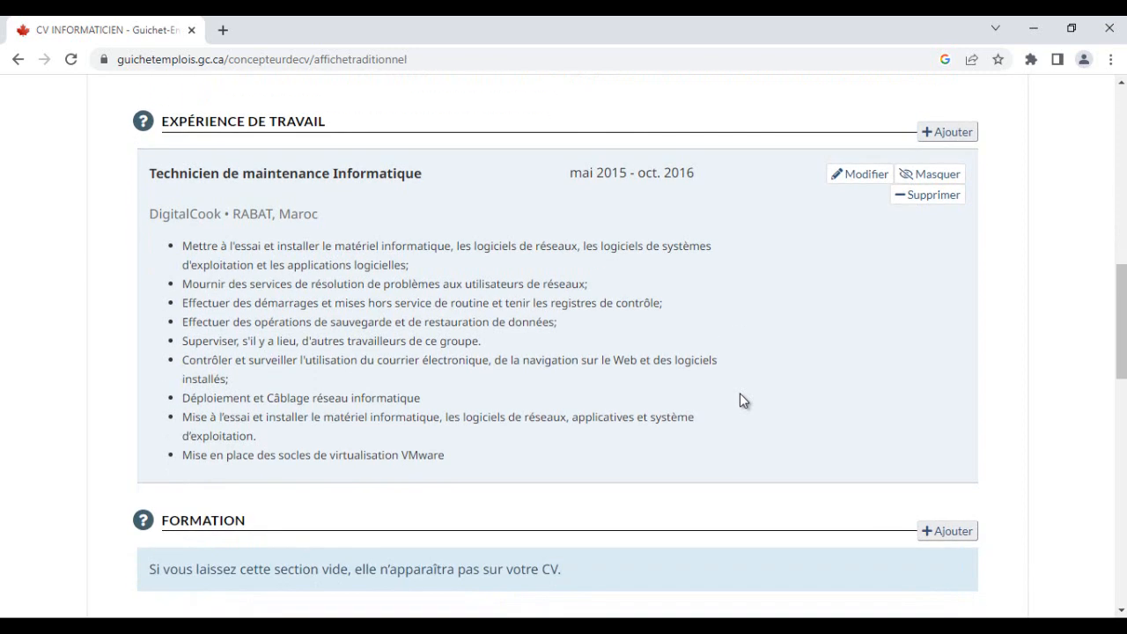
{"action": "scroll", "coordinate": [740, 401], "scroll_direction": "up", "scroll_amount": 1}
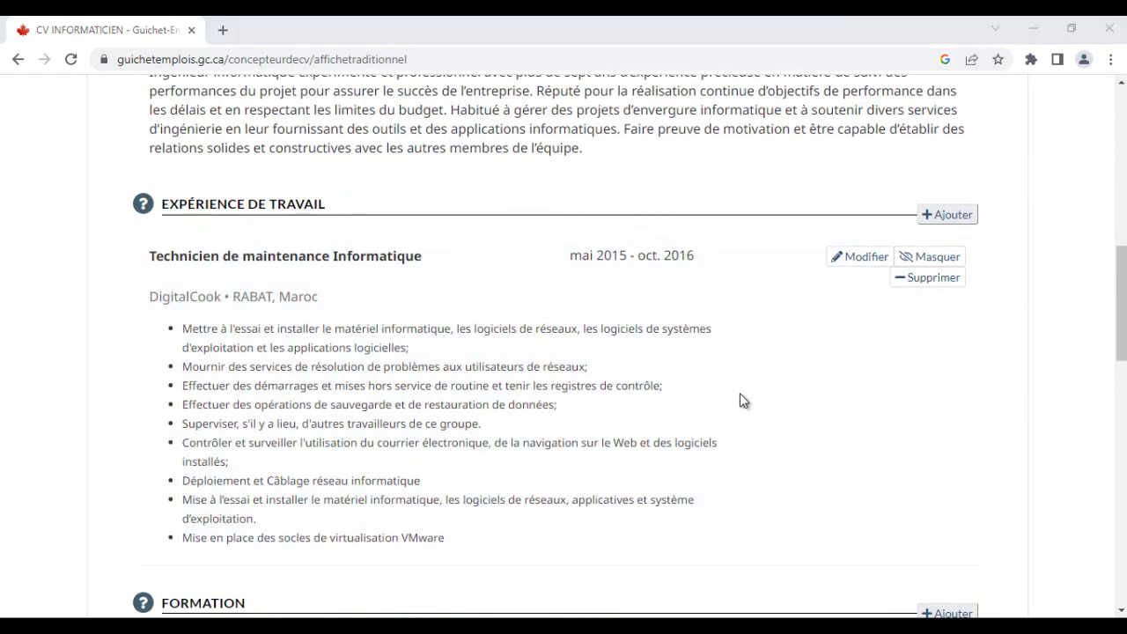
- Start adding a new work experience entry to the CV
{"action": "key", "text": "alt+Tab"}
{"action": "left_click", "coordinate": [742, 394]}
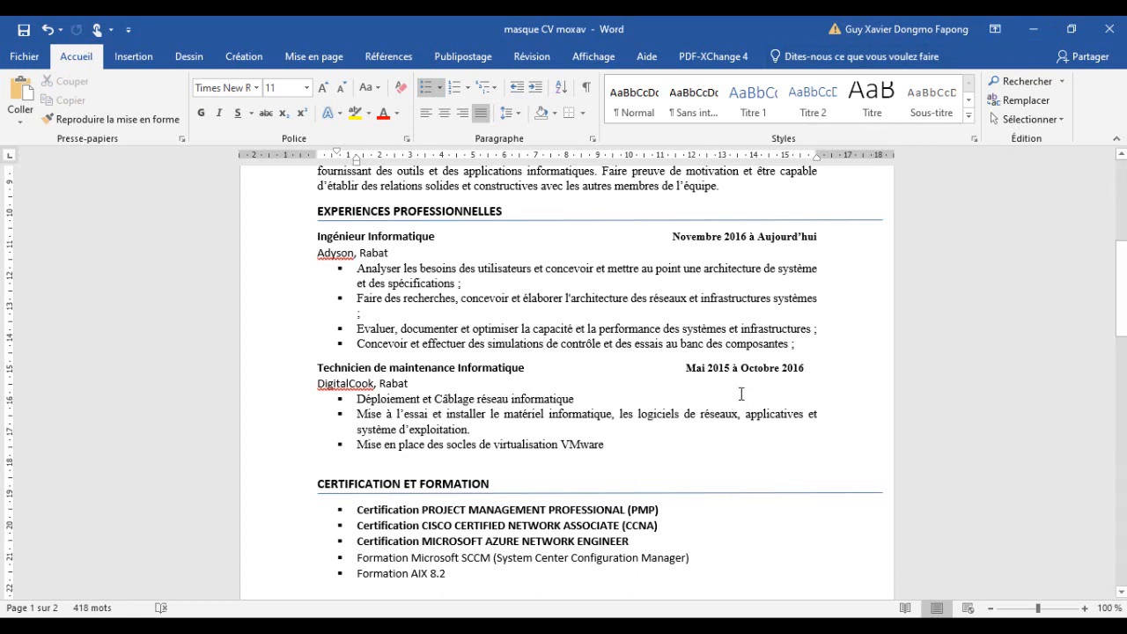
{"action": "key", "text": "alt+Tab"}
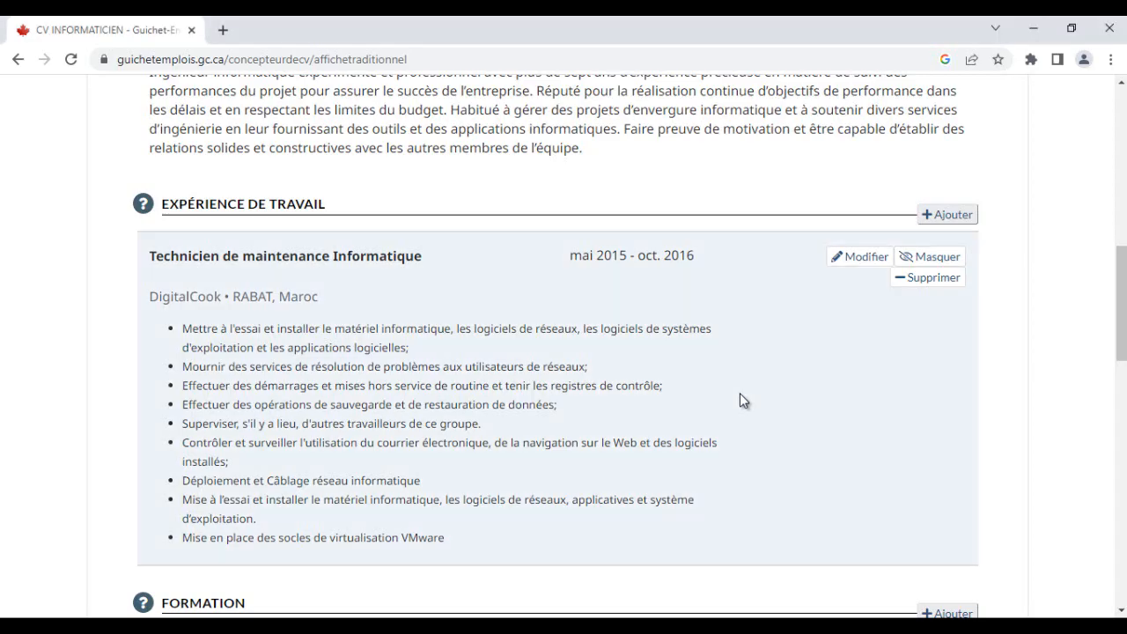
{"action": "scroll", "coordinate": [741, 396], "scroll_direction": "up", "scroll_amount": 1}
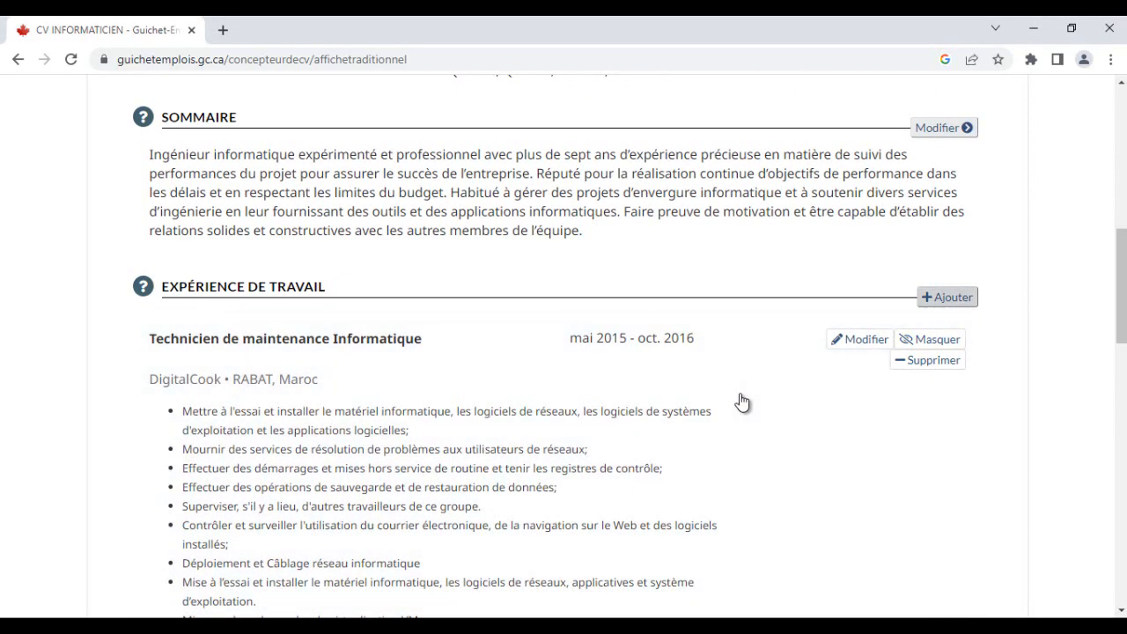
{"action": "left_click", "coordinate": [947, 298]}
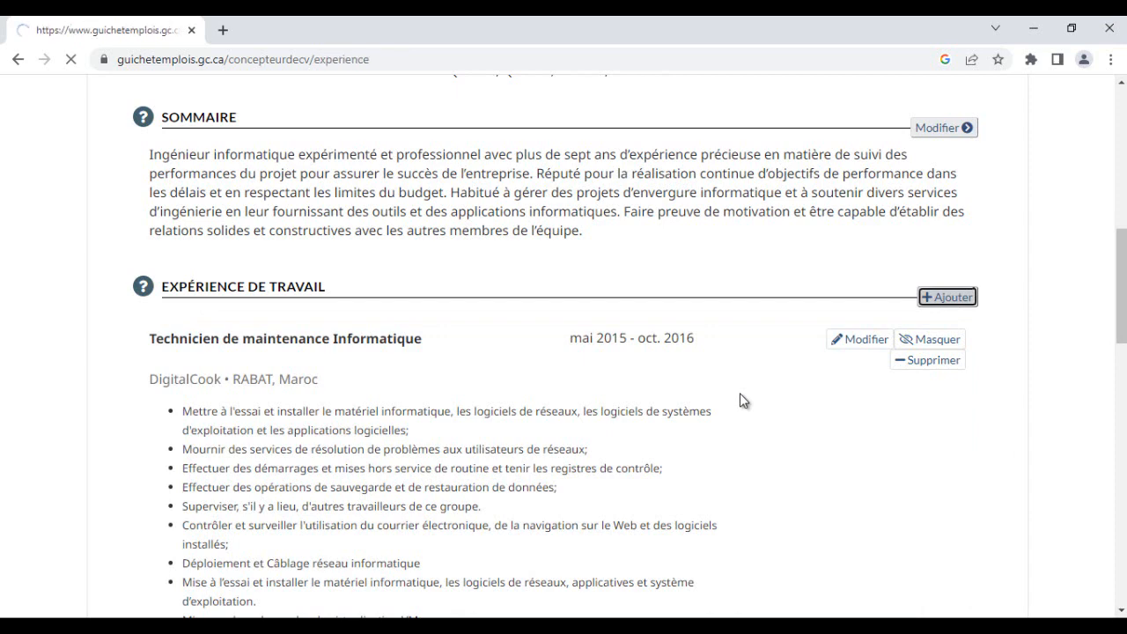
{"action": "scroll", "coordinate": [741, 401], "scroll_direction": "down", "scroll_amount": 1}
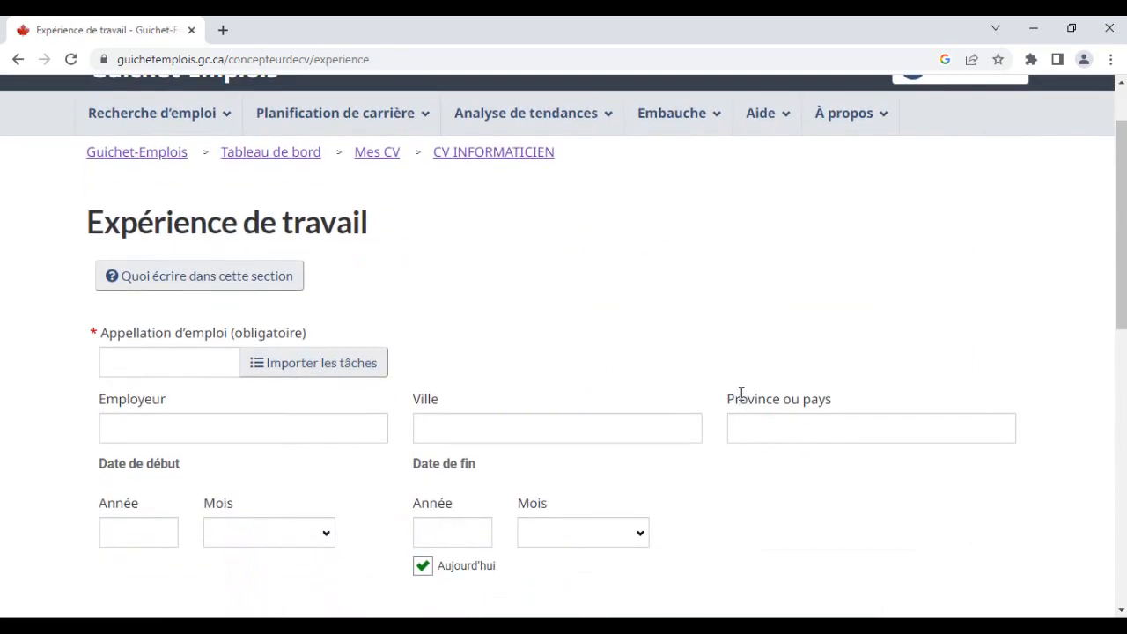
- Copy the job title Ingénieur Informatique from the Word CV and paste it into the job title field
{"action": "key", "text": "alt+Tab"}
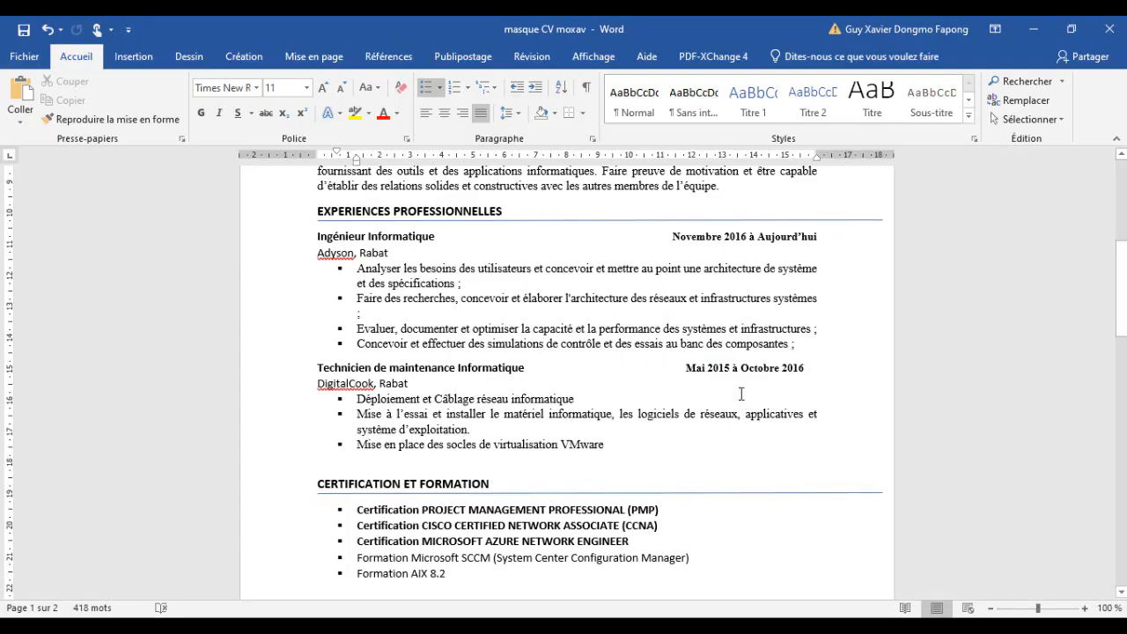
{"action": "left_click_drag", "start_coordinate": [436, 236], "coordinate": [319, 236]}
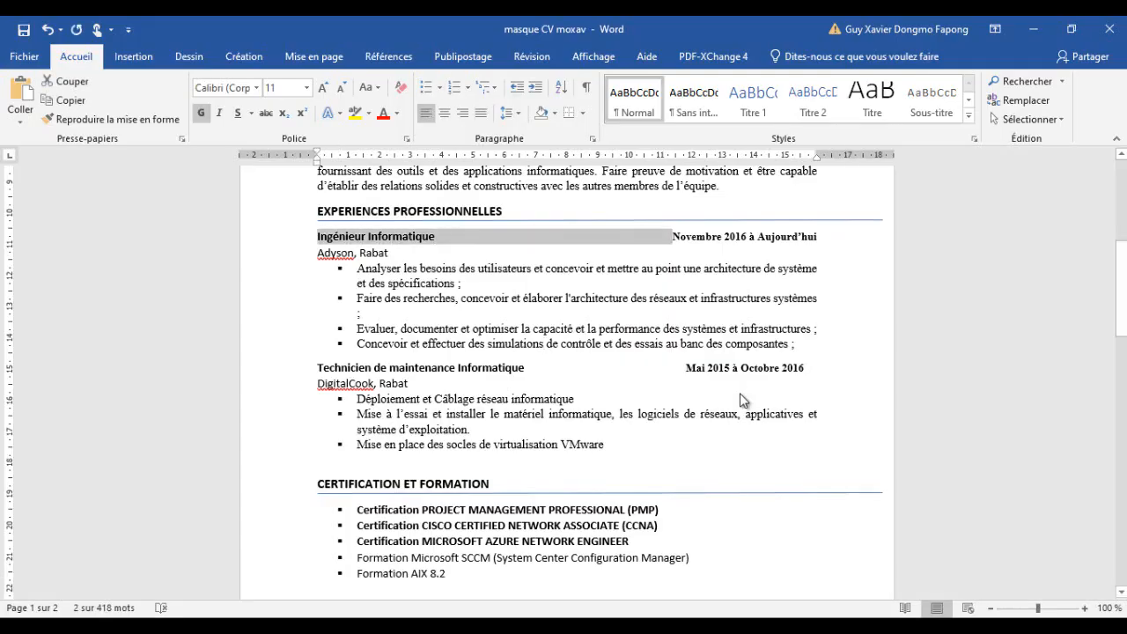
{"action": "left_click", "coordinate": [390, 253]}
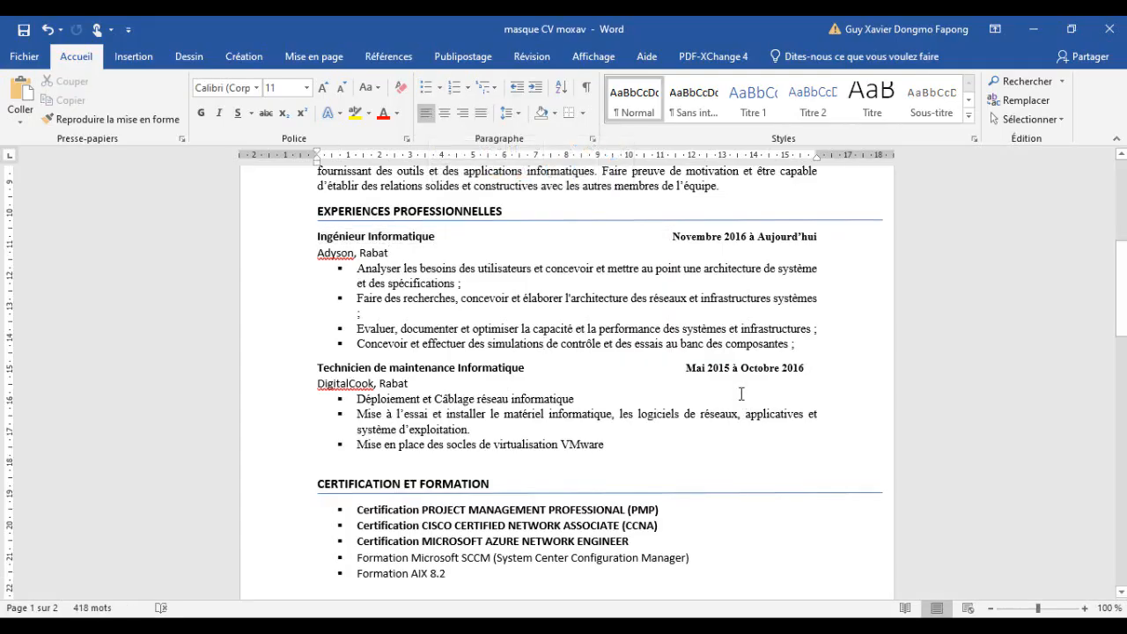
{"action": "left_click_drag", "start_coordinate": [318, 236], "coordinate": [435, 236]}
{"action": "key", "text": "ctrl+c"}
{"action": "left_click", "coordinate": [1033, 29]}
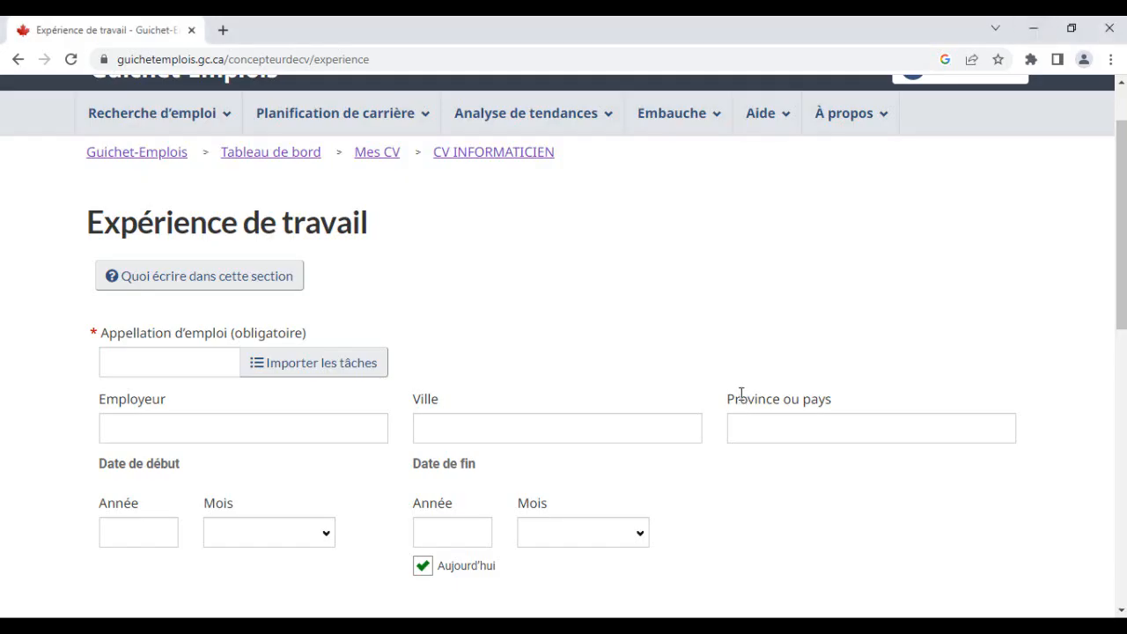
{"action": "left_click", "coordinate": [168, 362]}
{"action": "key", "text": "ctrl+v"}
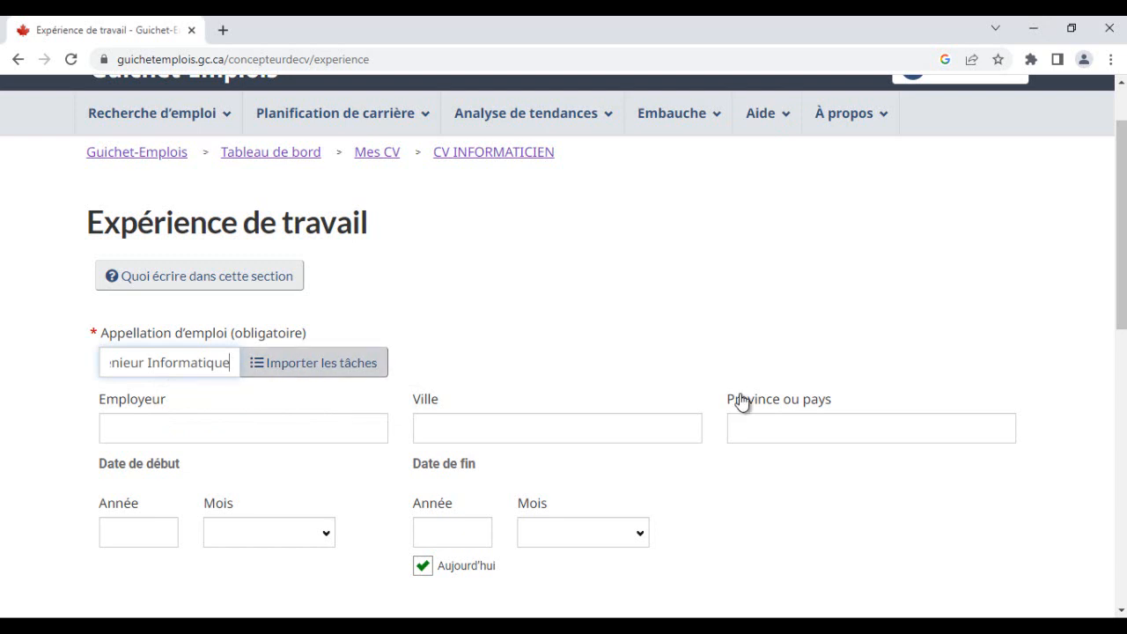
- Open the task importer, search for Ingénieur Informatique and choose analyste en informatique (21222)
{"action": "left_click", "coordinate": [313, 363]}
{"action": "scroll", "coordinate": [288, 413], "scroll_direction": "down", "scroll_amount": 2}
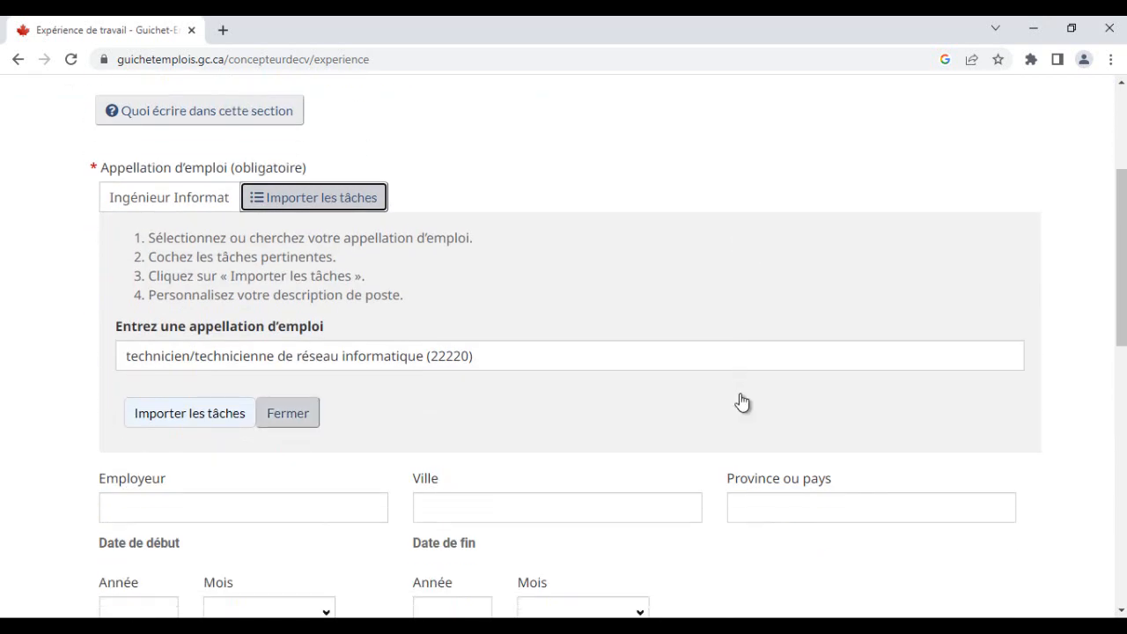
{"action": "left_click_drag", "start_coordinate": [476, 356], "coordinate": [124, 356]}
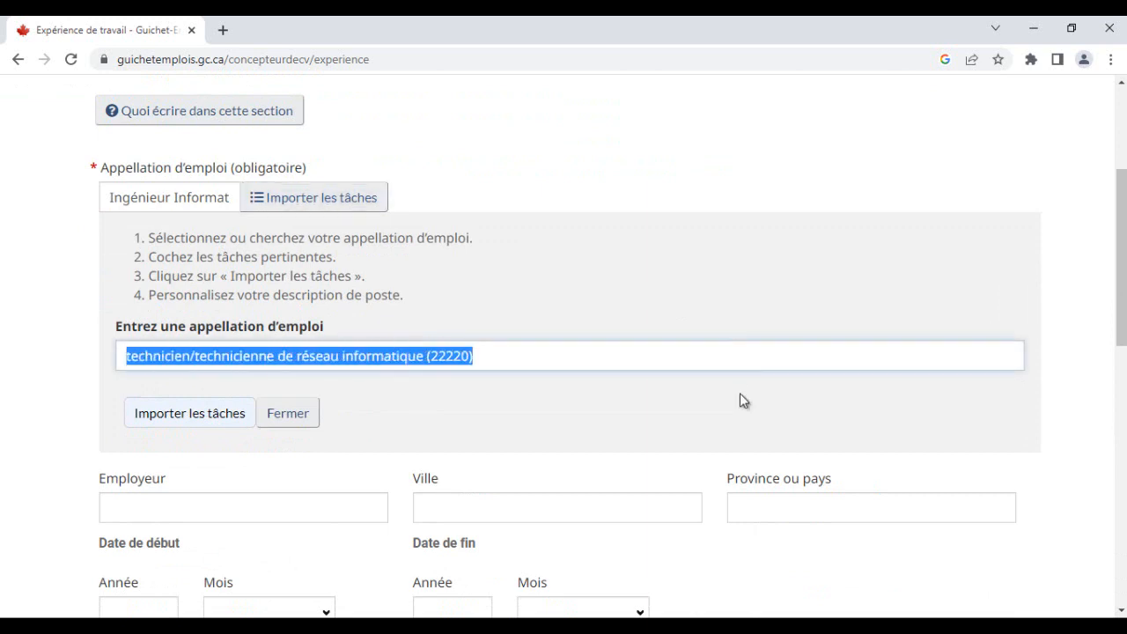
{"action": "key", "text": "ctrl+v"}
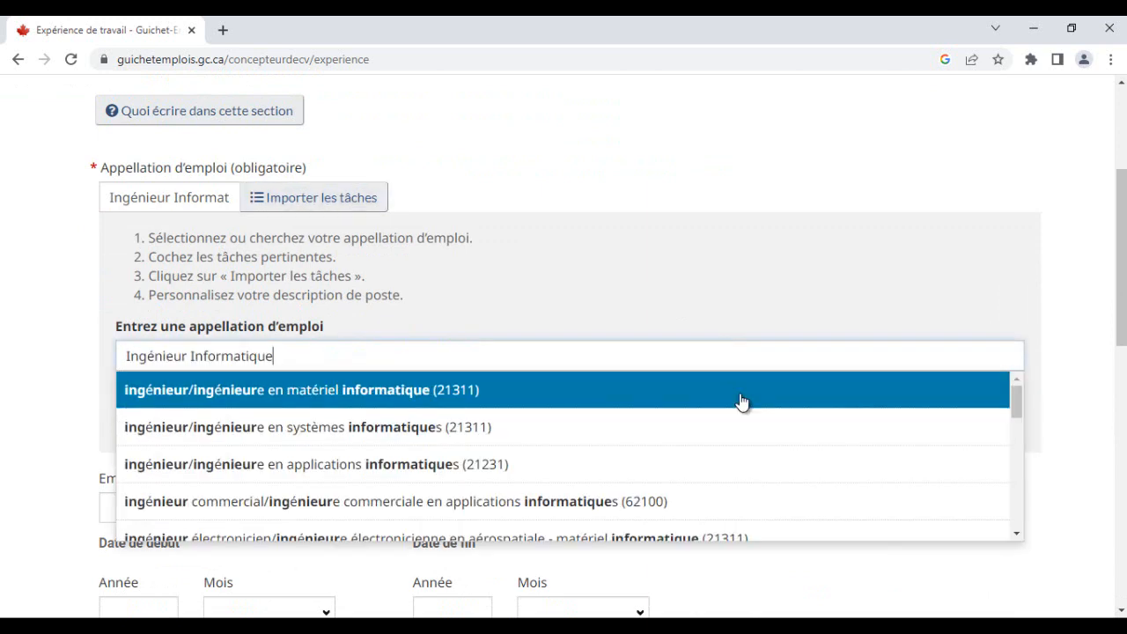
{"action": "key", "text": "Down"}
{"action": "key", "text": "Down"}
{"action": "key", "text": "Up"}
{"action": "key", "text": "Down"}
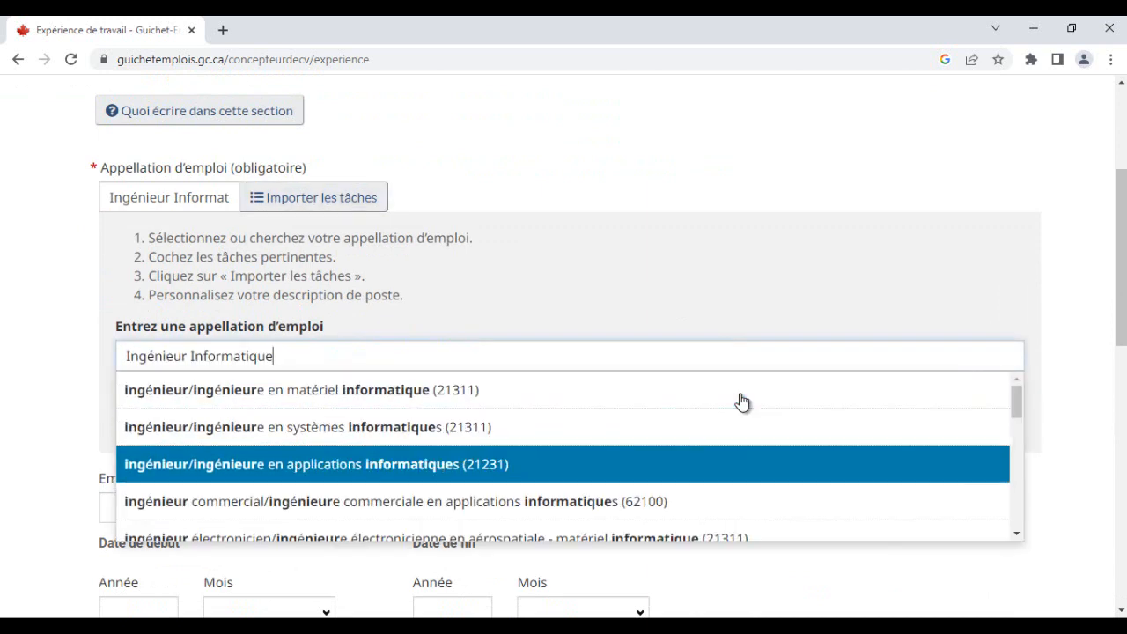
{"action": "scroll", "coordinate": [742, 403], "scroll_direction": "down", "scroll_amount": 2}
{"action": "scroll", "coordinate": [742, 402], "scroll_direction": "up", "scroll_amount": 1}
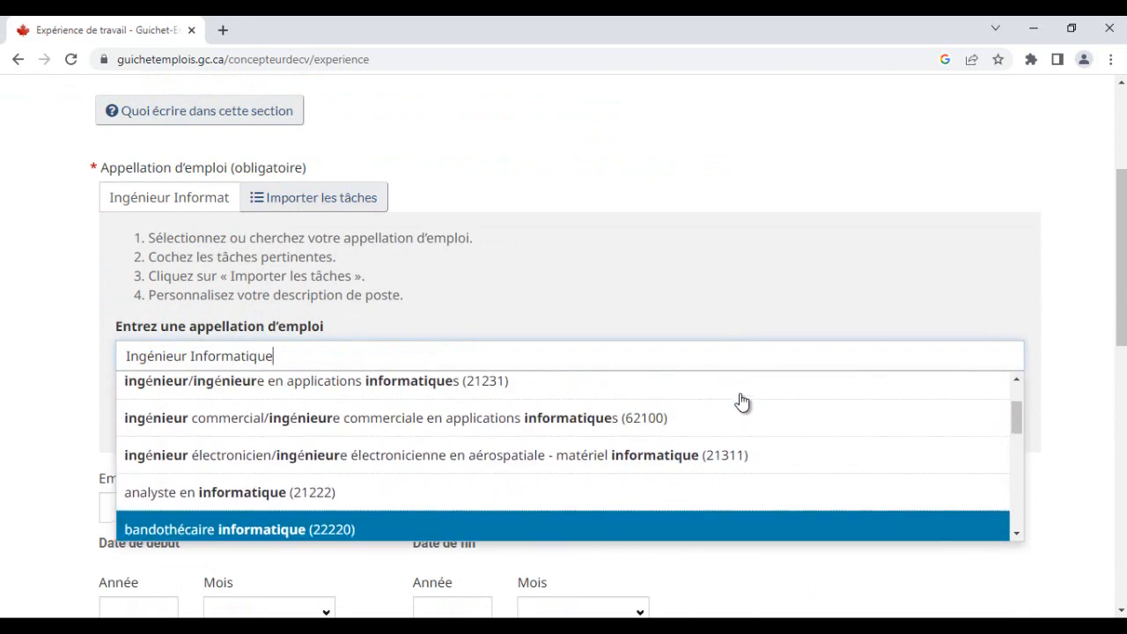
{"action": "scroll", "coordinate": [742, 402], "scroll_direction": "down", "scroll_amount": 1}
{"action": "scroll", "coordinate": [742, 402], "scroll_direction": "down", "scroll_amount": 1}
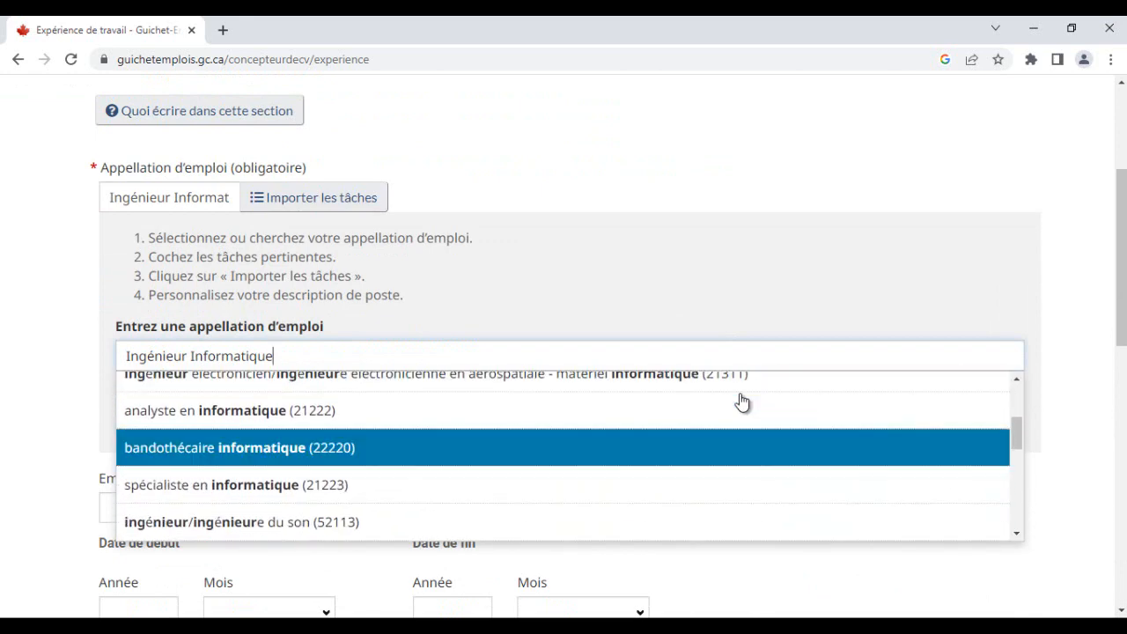
{"action": "scroll", "coordinate": [742, 403], "scroll_direction": "down", "scroll_amount": 1}
{"action": "scroll", "coordinate": [742, 403], "scroll_direction": "up", "scroll_amount": 2}
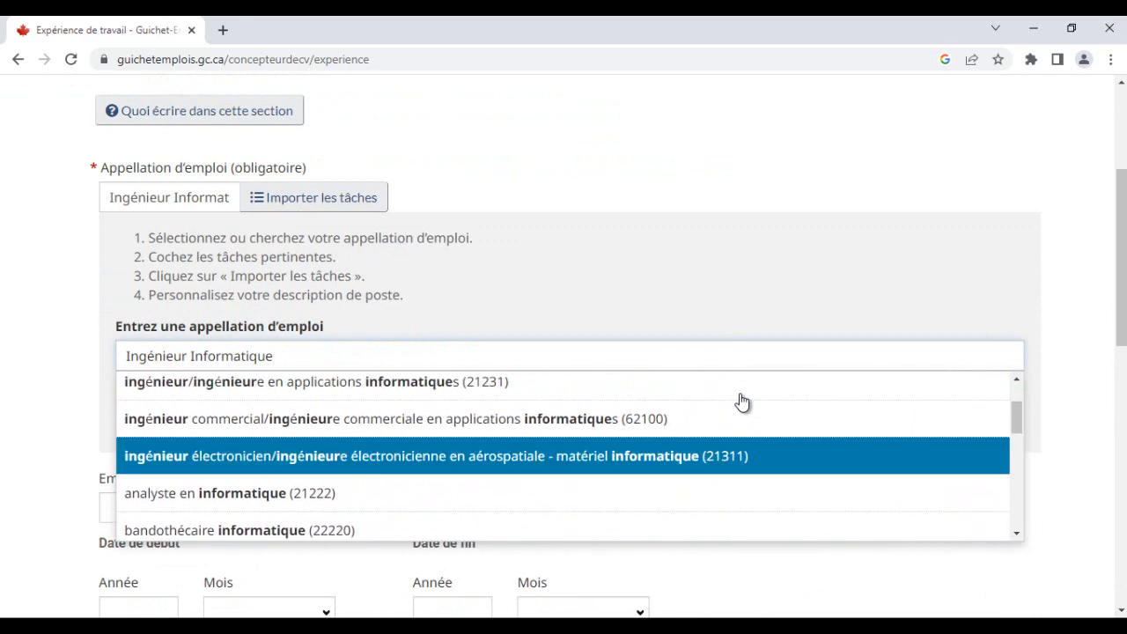
{"action": "scroll", "coordinate": [742, 402], "scroll_direction": "down", "scroll_amount": 2}
{"action": "scroll", "coordinate": [742, 403], "scroll_direction": "up", "scroll_amount": 2}
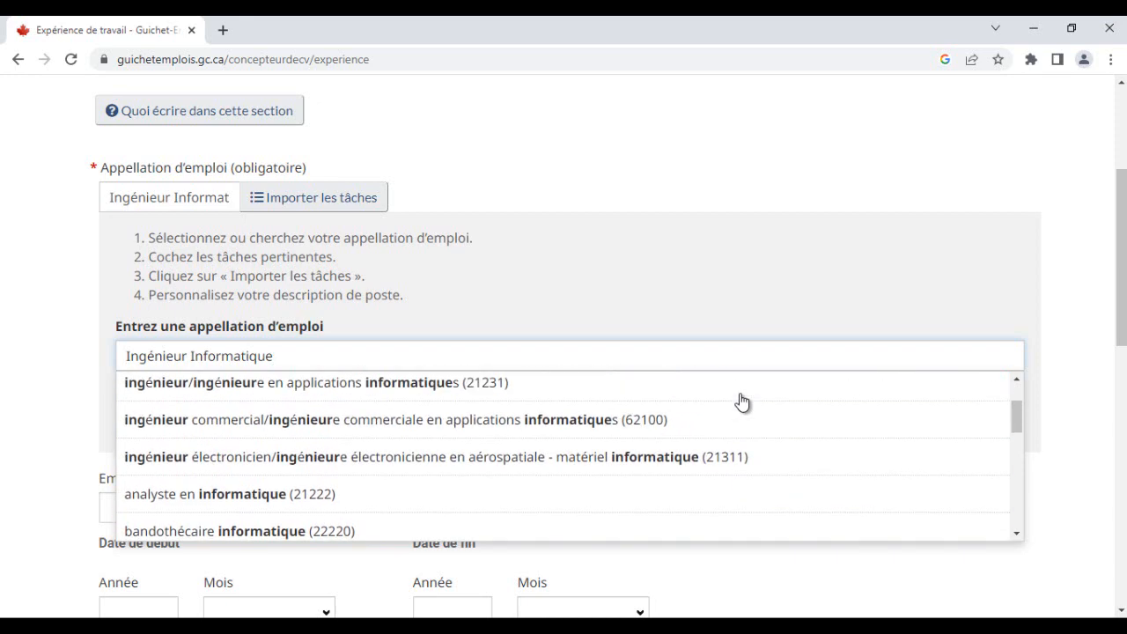
{"action": "scroll", "coordinate": [742, 402], "scroll_direction": "up", "scroll_amount": 1}
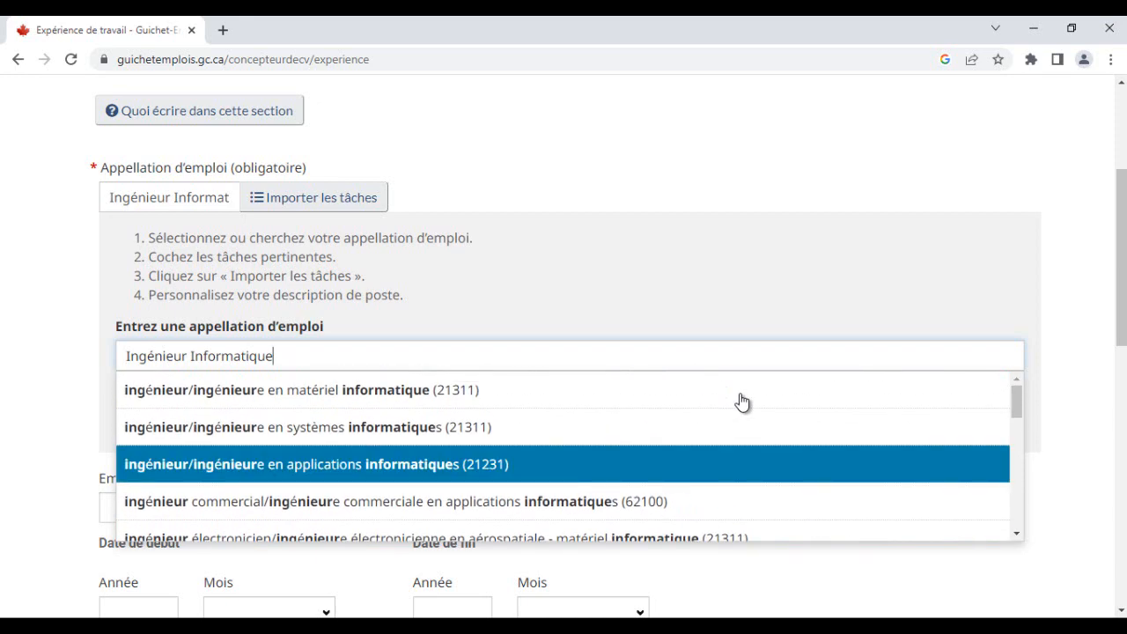
{"action": "scroll", "coordinate": [742, 403], "scroll_direction": "up", "scroll_amount": 2}
{"action": "scroll", "coordinate": [743, 403], "scroll_direction": "down", "scroll_amount": 4}
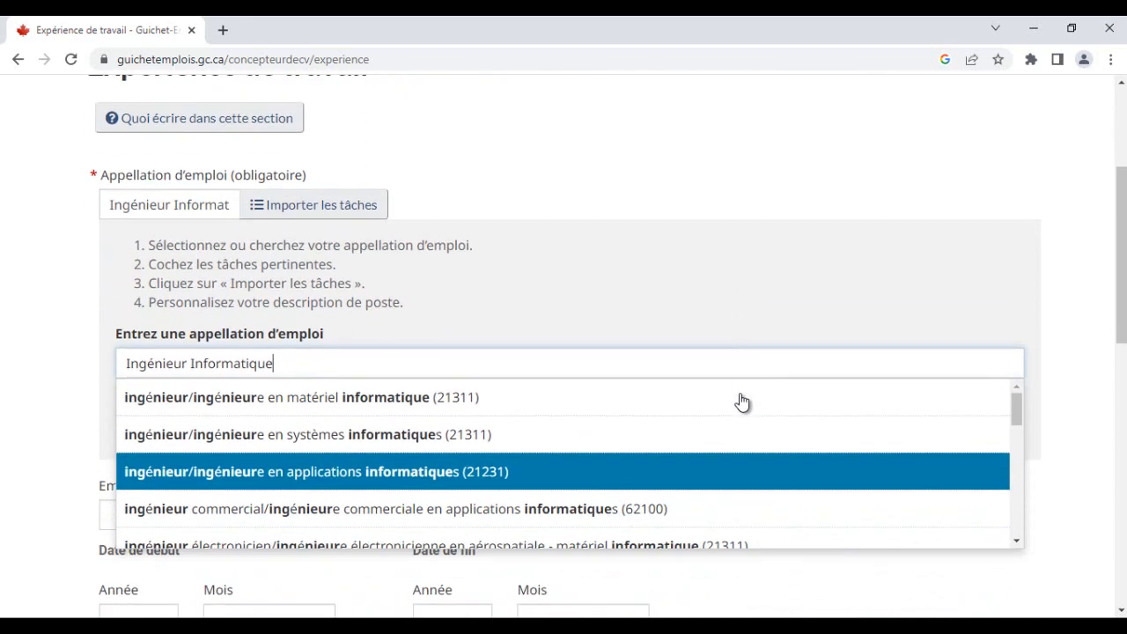
{"action": "scroll", "coordinate": [742, 403], "scroll_direction": "down", "scroll_amount": 1}
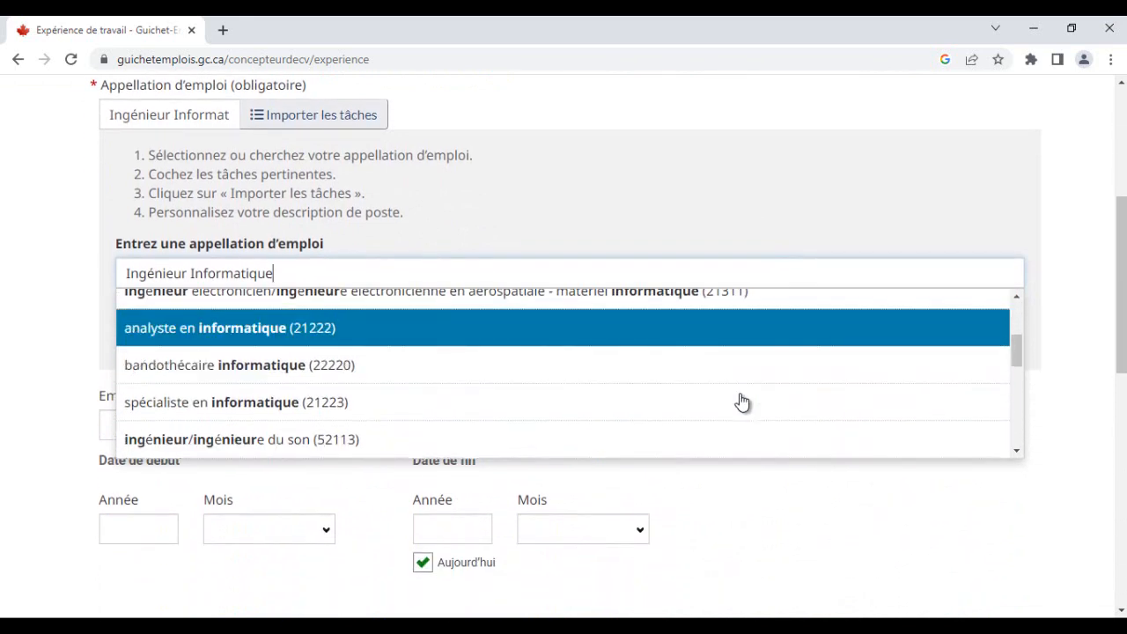
{"action": "key", "text": "Return"}
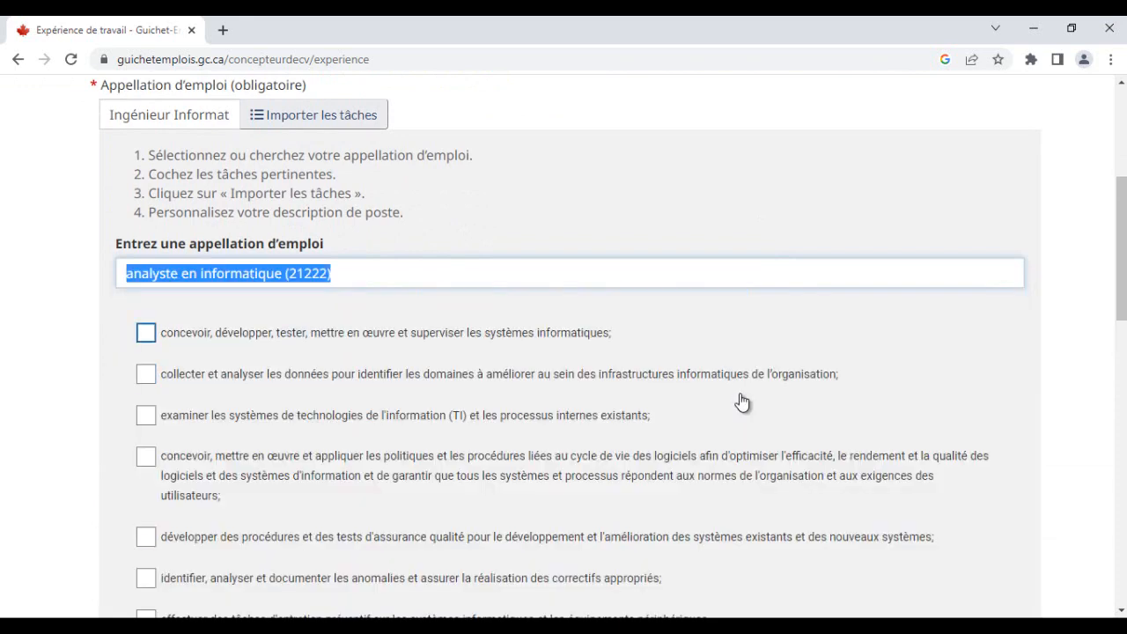
- Tick the data analysis, IT systems examination and anomaly identification tasks and import them into the description
{"action": "scroll", "coordinate": [743, 403], "scroll_direction": "down", "scroll_amount": 1}
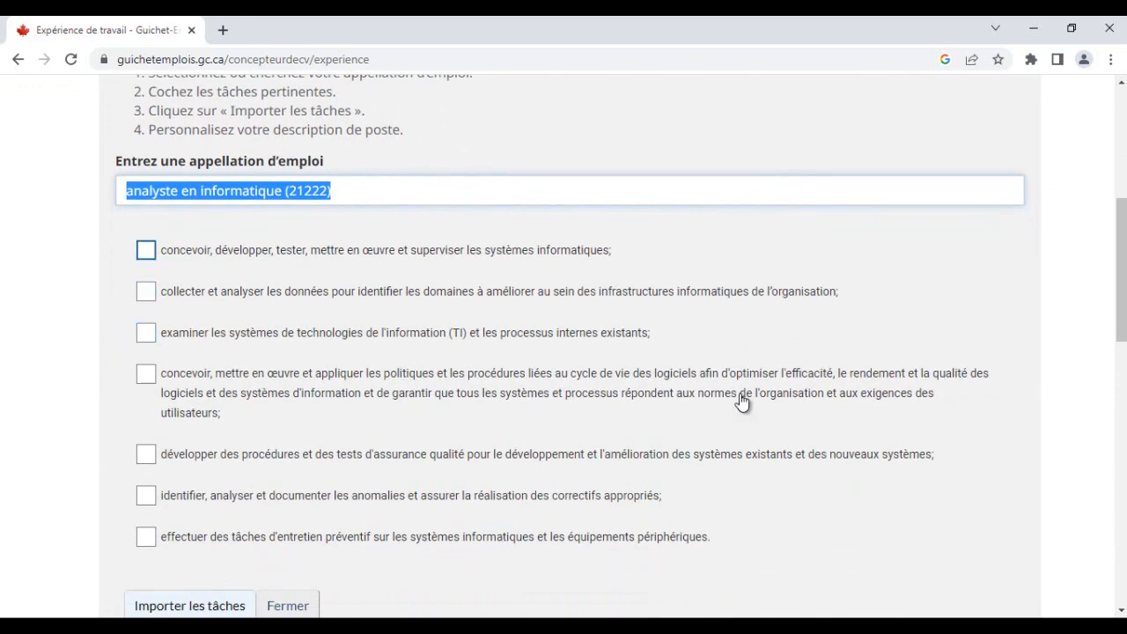
{"action": "scroll", "coordinate": [742, 402], "scroll_direction": "down", "scroll_amount": 1}
{"action": "scroll", "coordinate": [742, 403], "scroll_direction": "up", "scroll_amount": 1}
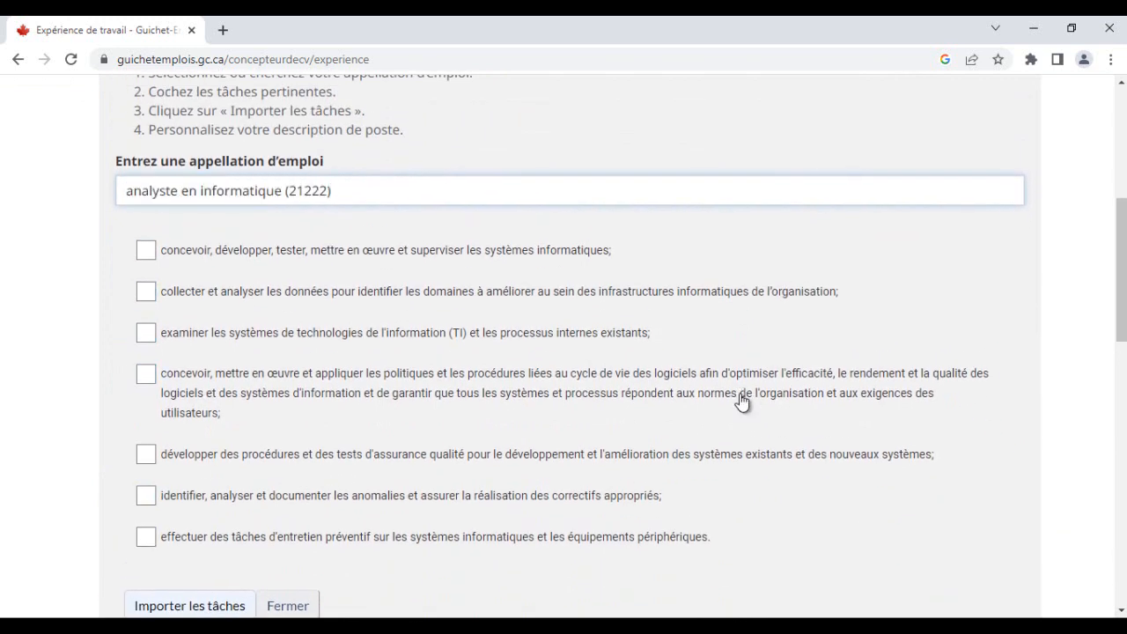
{"action": "key", "text": "Tab"}
{"action": "key", "text": "Tab"}
{"action": "key", "text": "shift+Tab"}
{"action": "key", "text": "Tab"}
{"action": "key", "text": "Tab"}
{"action": "key", "text": "Tab"}
{"action": "left_click", "coordinate": [146, 291]}
{"action": "left_click", "coordinate": [146, 333]}
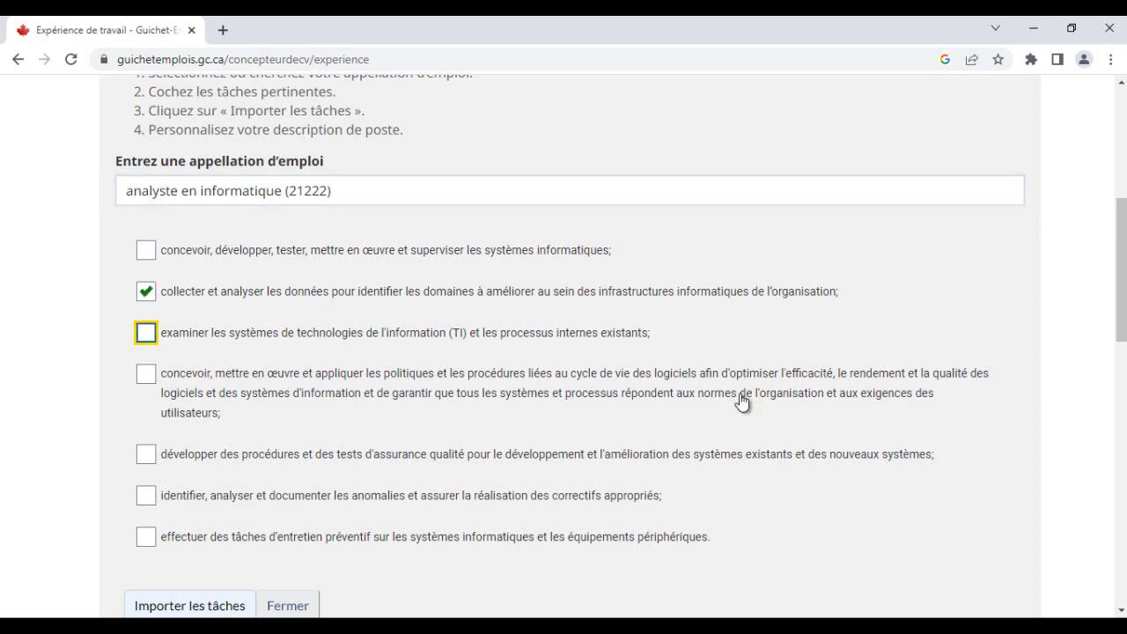
{"action": "left_click", "coordinate": [146, 495]}
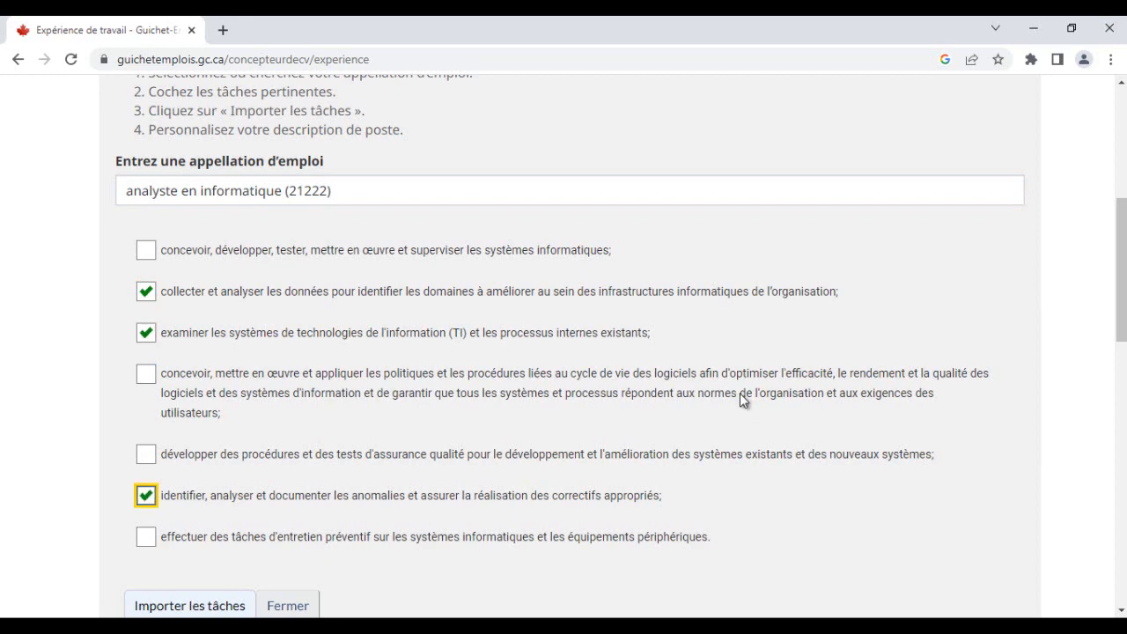
{"action": "scroll", "coordinate": [742, 401], "scroll_direction": "down", "scroll_amount": 2}
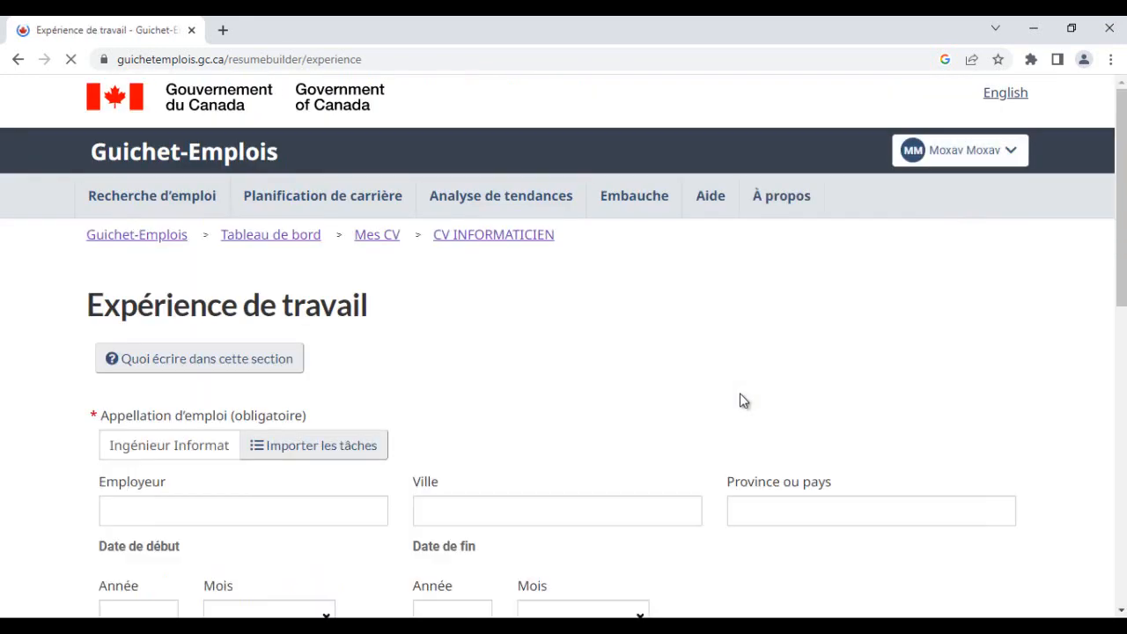
{"action": "scroll", "coordinate": [741, 394], "scroll_direction": "down", "scroll_amount": 1}
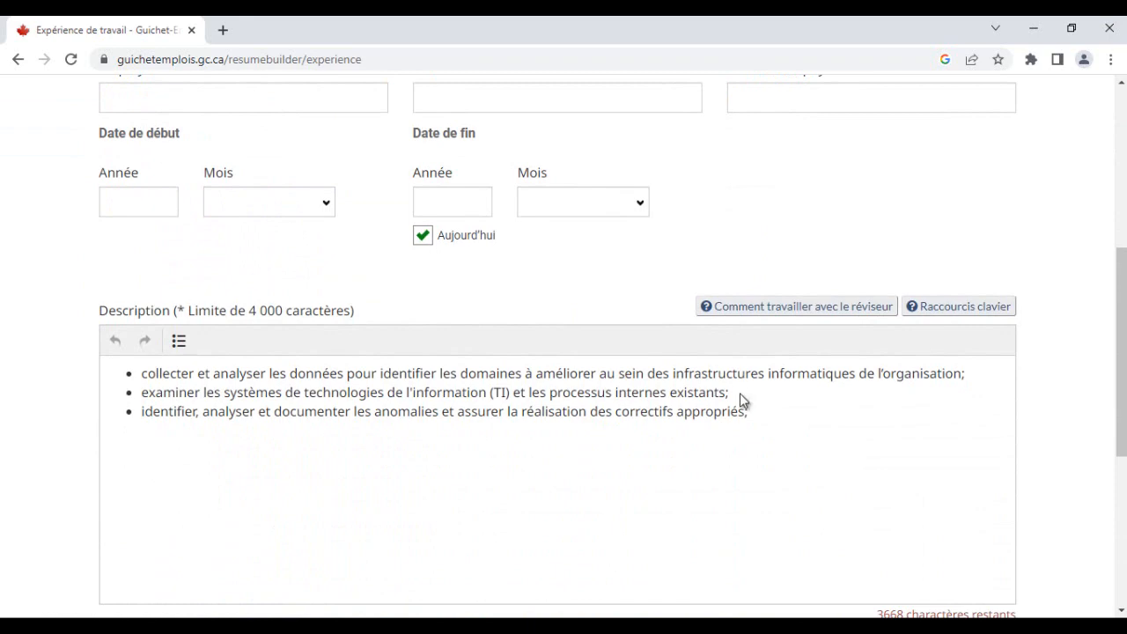
- Copy the four task bullets under Ingénieur Informatique from the Word CV
{"action": "key", "text": "alt+Tab"}
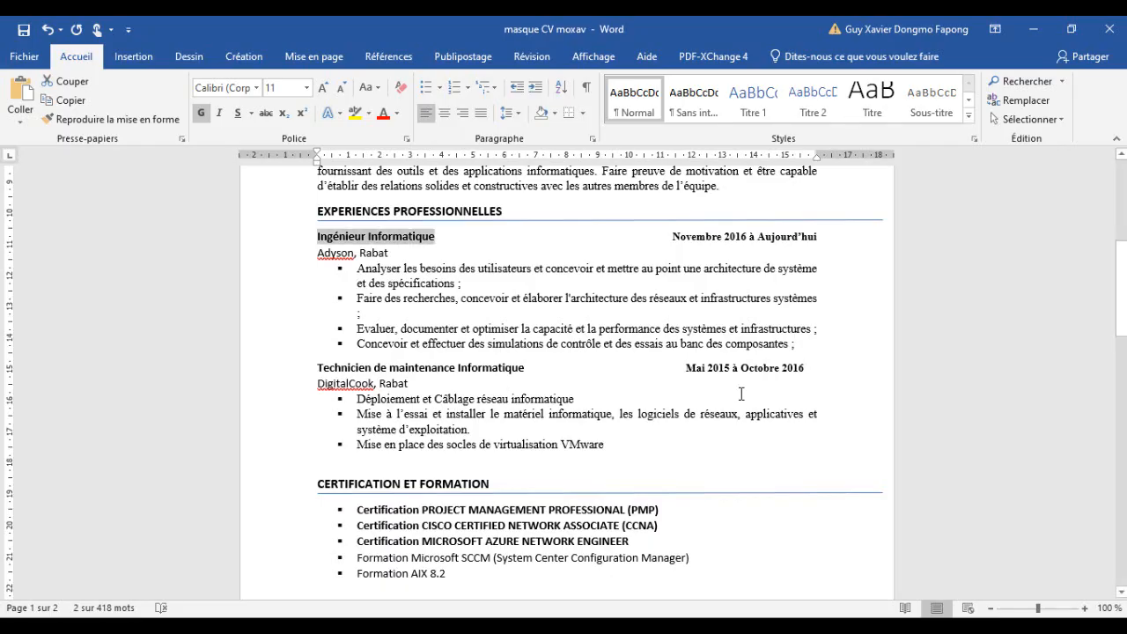
{"action": "left_click_drag", "start_coordinate": [795, 345], "coordinate": [358, 268]}
{"action": "left_click", "coordinate": [372, 268]}
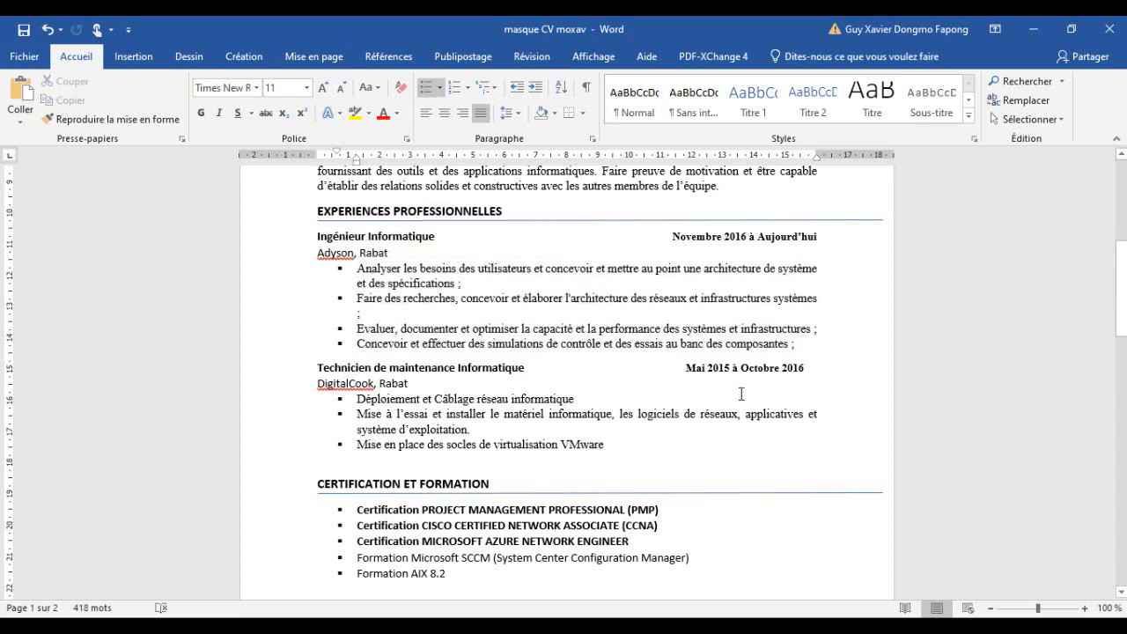
{"action": "key", "text": "shift+Down"}
{"action": "key", "text": "shift+Down"}
{"action": "key", "text": "shift+Down"}
{"action": "key", "text": "shift+Down"}
{"action": "key", "text": "shift+Down"}
{"action": "key", "text": "shift+Down"}
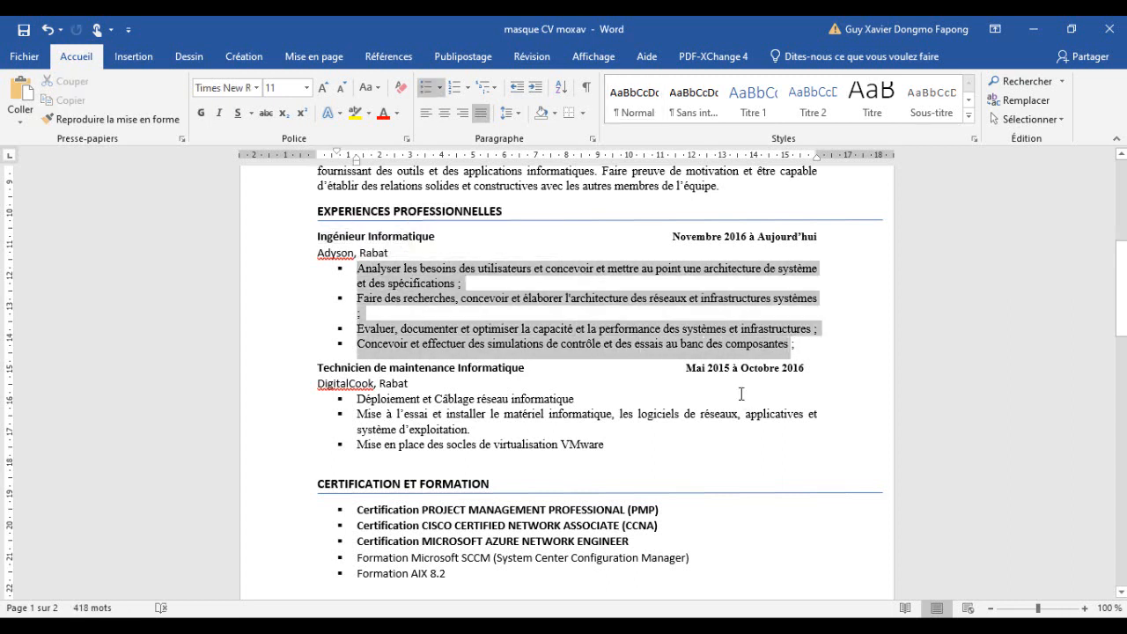
{"action": "right_click", "coordinate": [740, 393]}
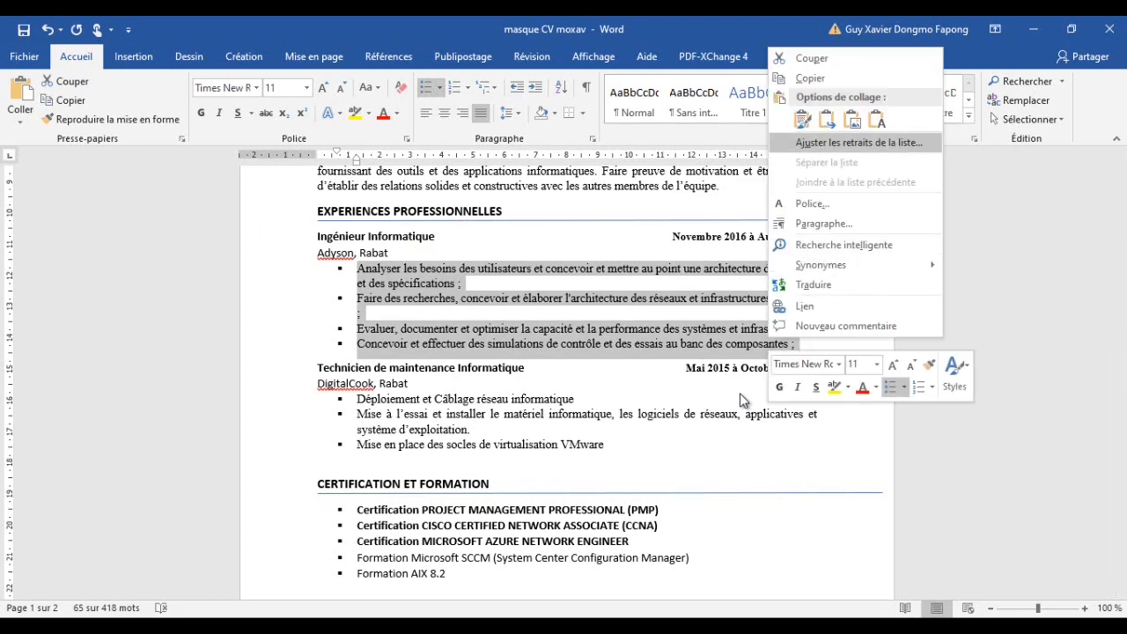
{"action": "left_click", "coordinate": [811, 79]}
{"action": "left_click", "coordinate": [1033, 29]}
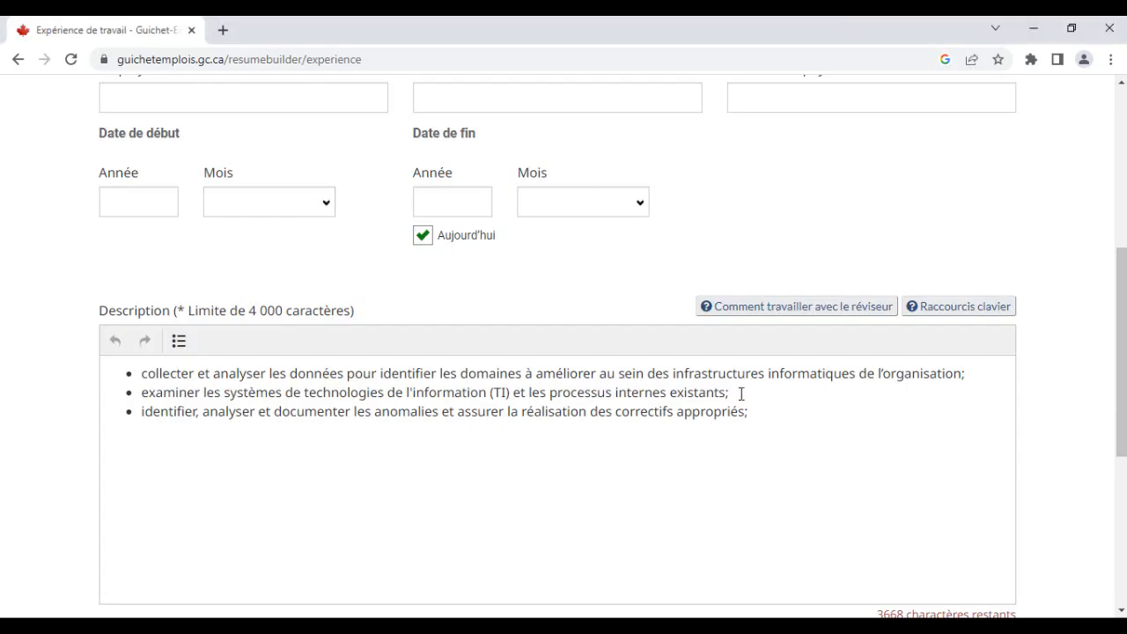
- Paste the copied tasks at the end of the description and flatten them into single-level bullets
{"action": "left_click", "coordinate": [741, 394]}
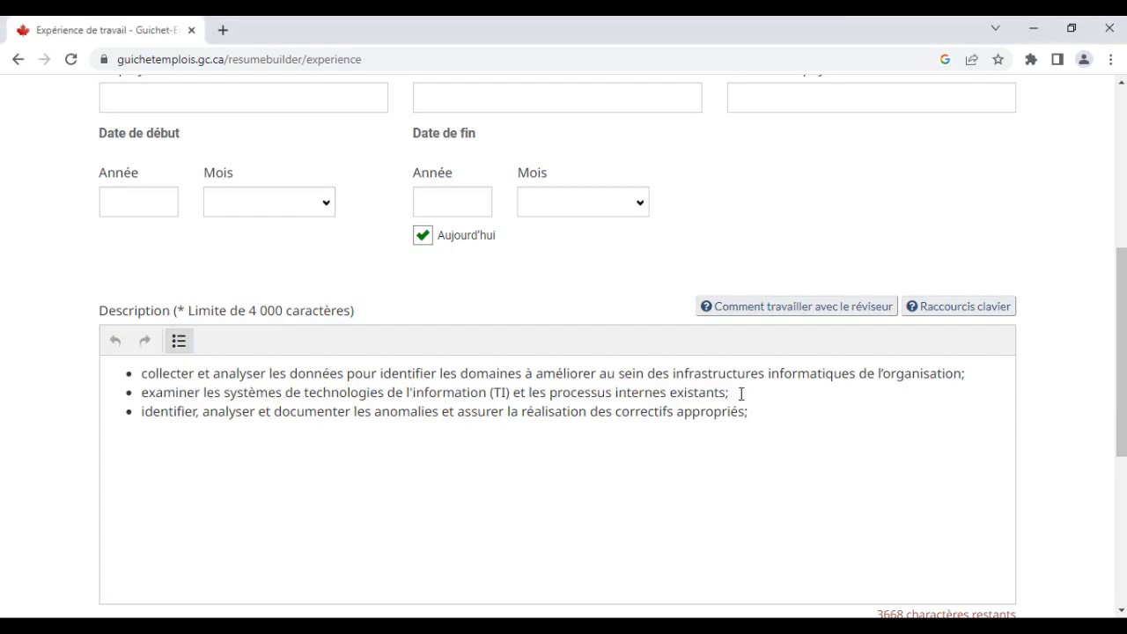
{"action": "key", "text": "Return"}
{"action": "key", "text": "ctrl+v"}
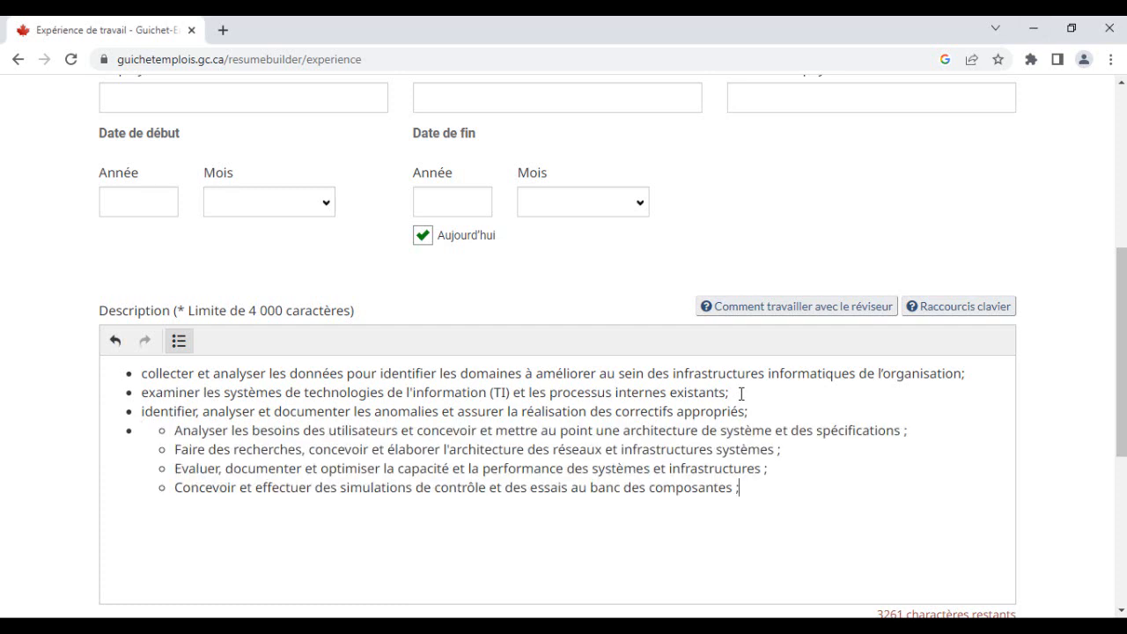
{"action": "key", "text": "Delete"}
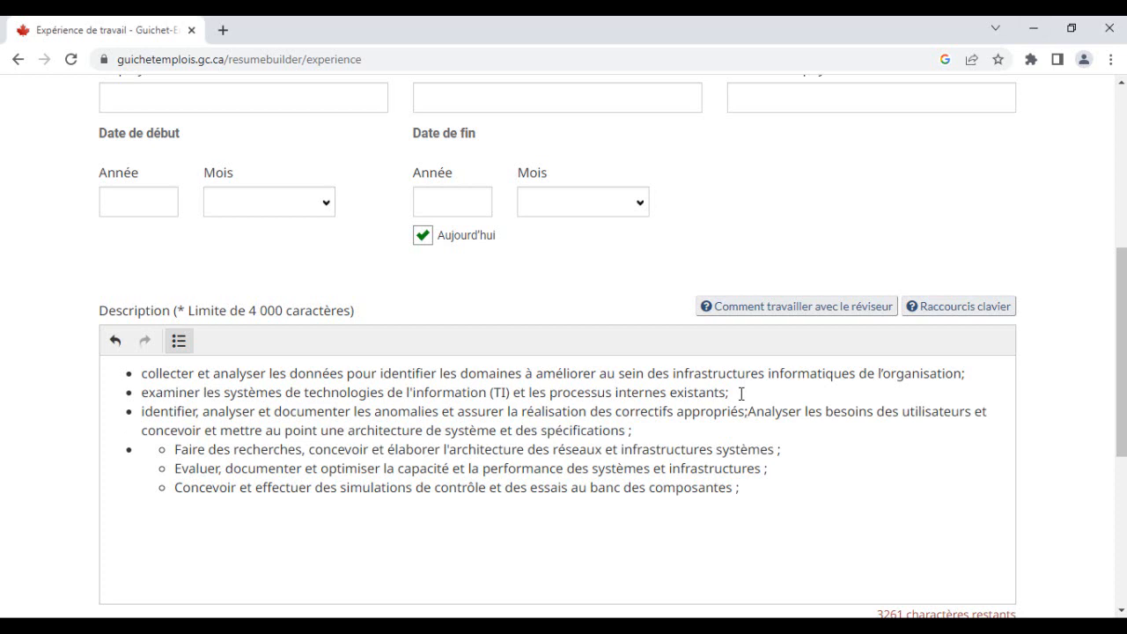
{"action": "key", "text": "Return"}
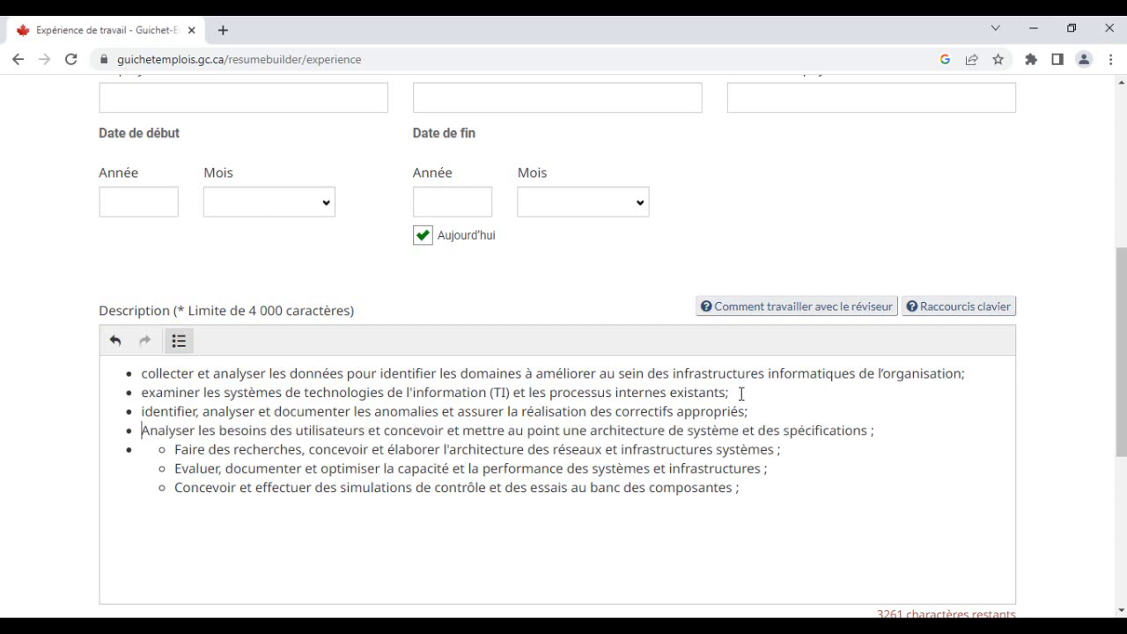
{"action": "key", "text": "Delete"}
{"action": "key", "text": "Return"}
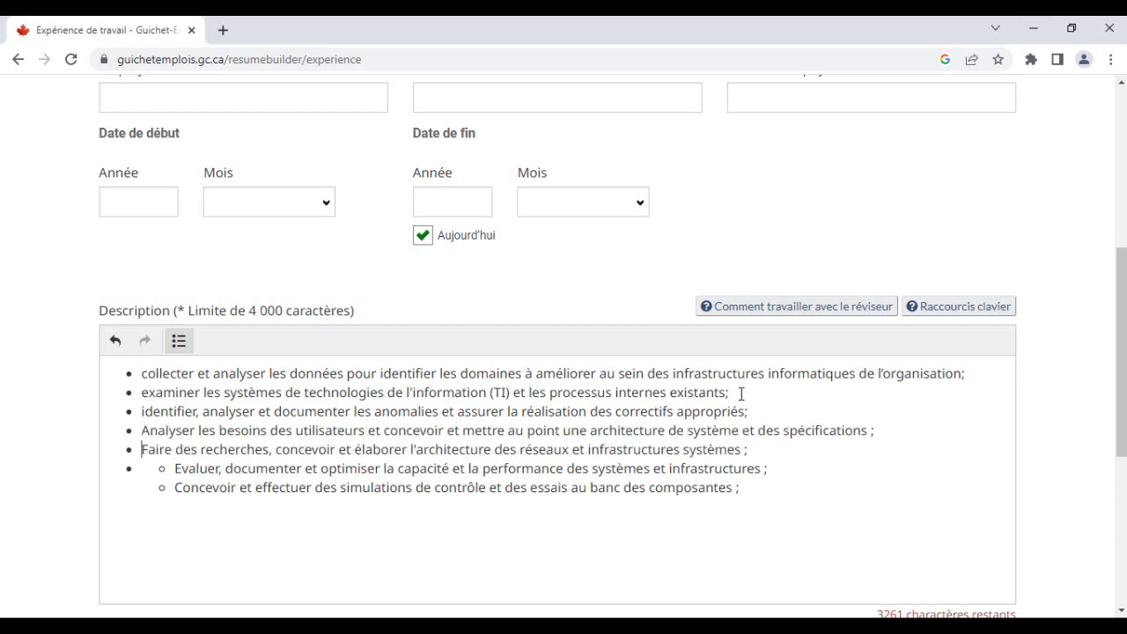
{"action": "key", "text": "BackSpace"}
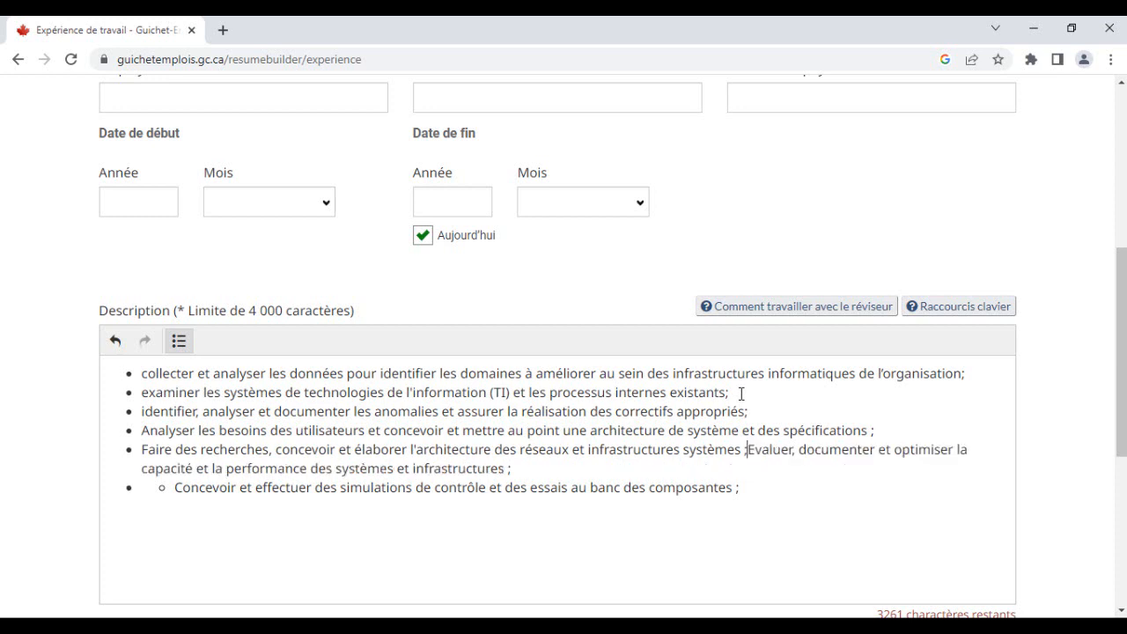
{"action": "key", "text": "Return"}
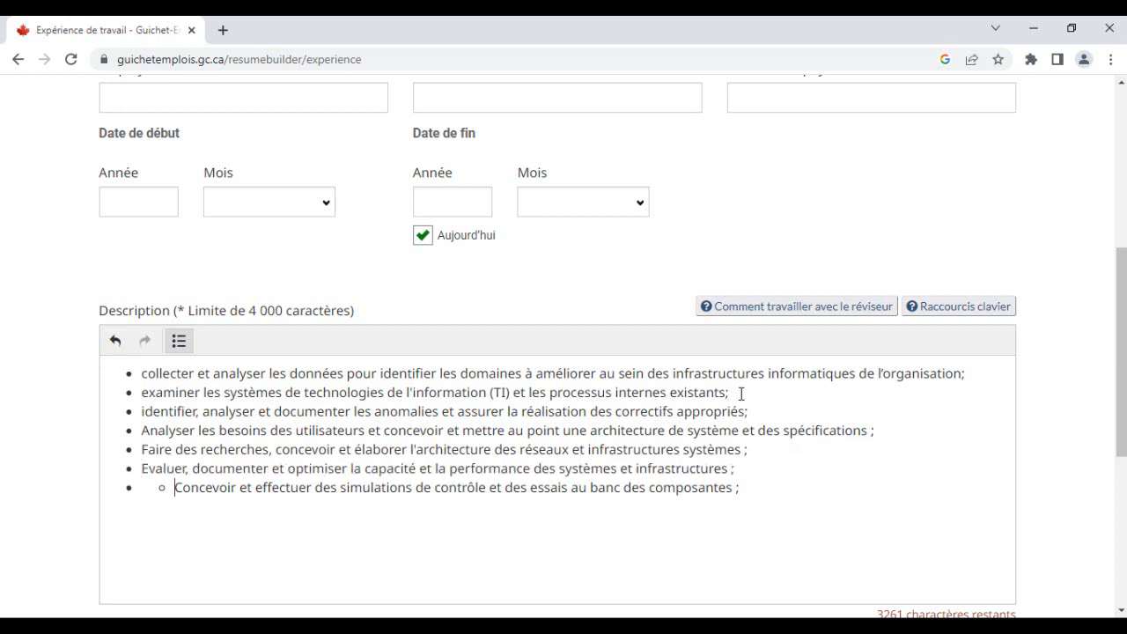
{"action": "key", "text": "BackSpace"}
{"action": "key", "text": "Return"}
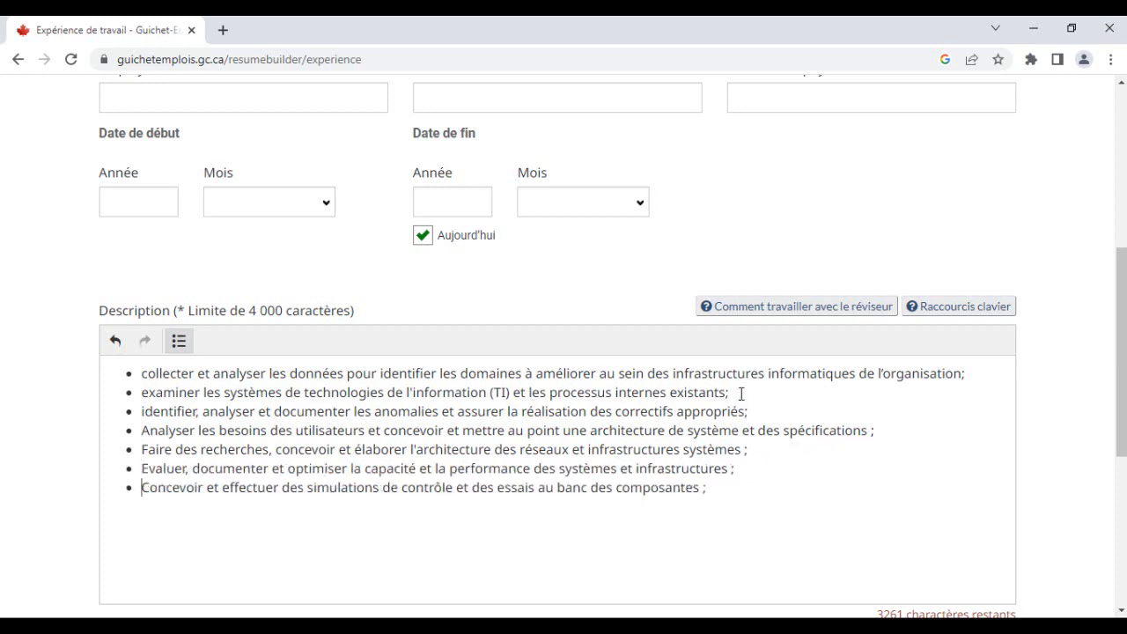
{"action": "key", "text": "BackSpace"}
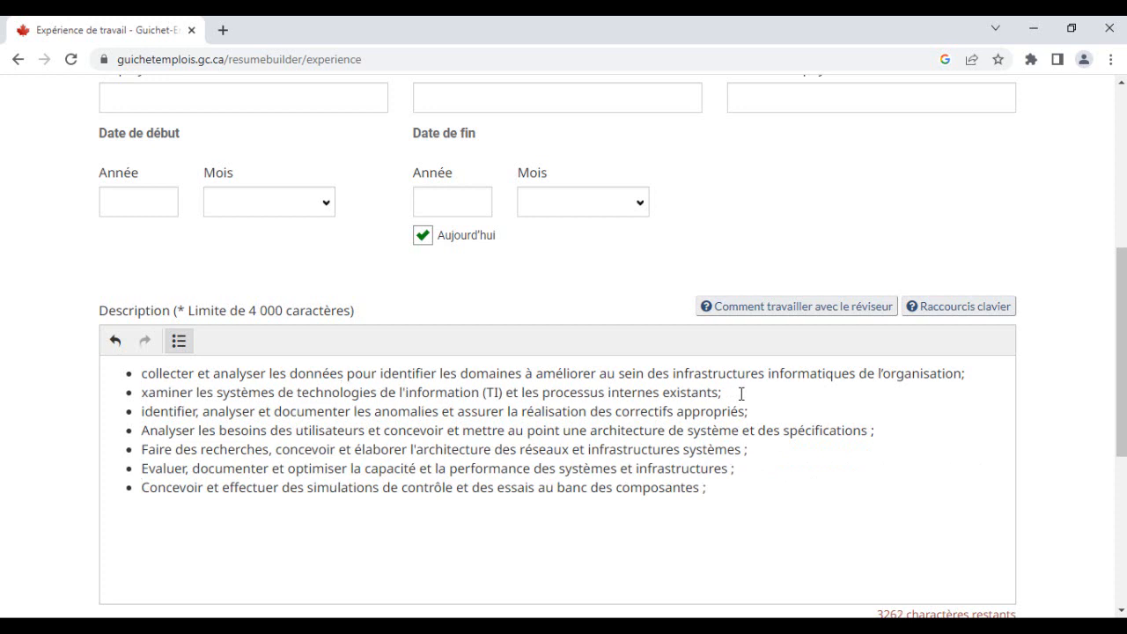
- Capitalize the first letter of the three imported task bullets in the description
{"action": "type", "text": "E"}
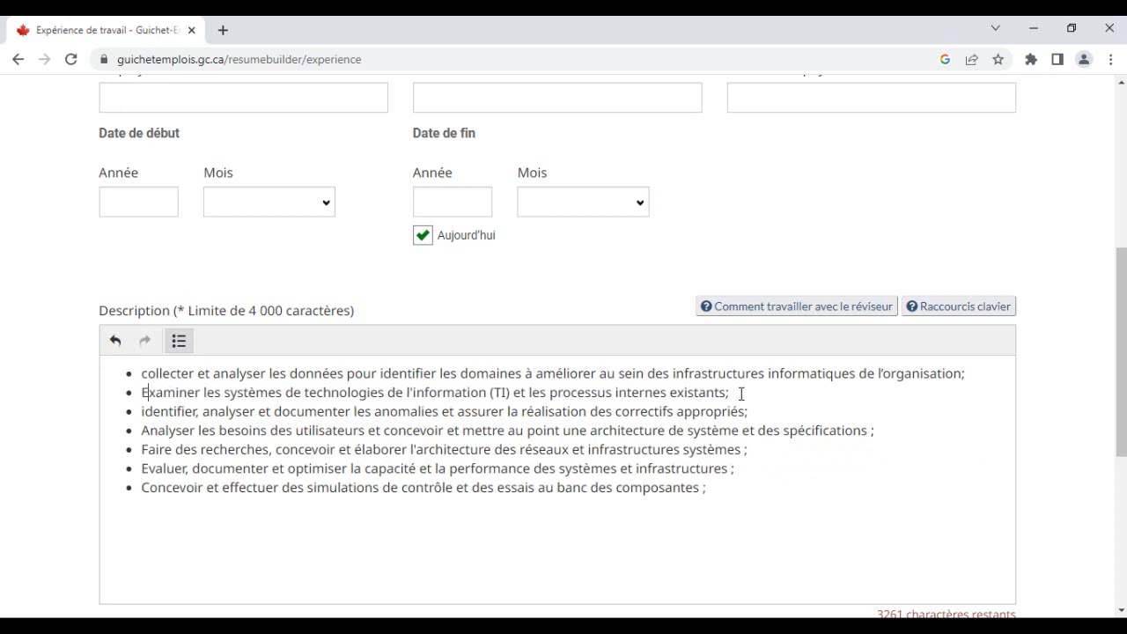
{"action": "key", "text": "Up"}
{"action": "key", "text": "BackSpace"}
{"action": "type", "text": "C"}
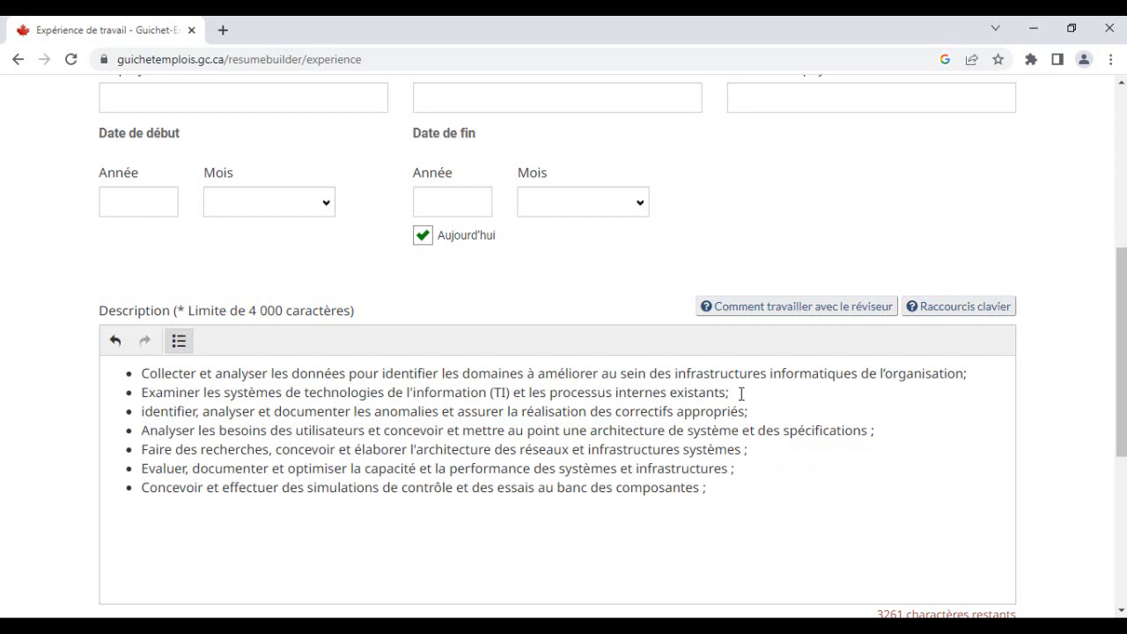
{"action": "key", "text": "Down"}
{"action": "key", "text": "Down"}
{"action": "key", "text": "Delete"}
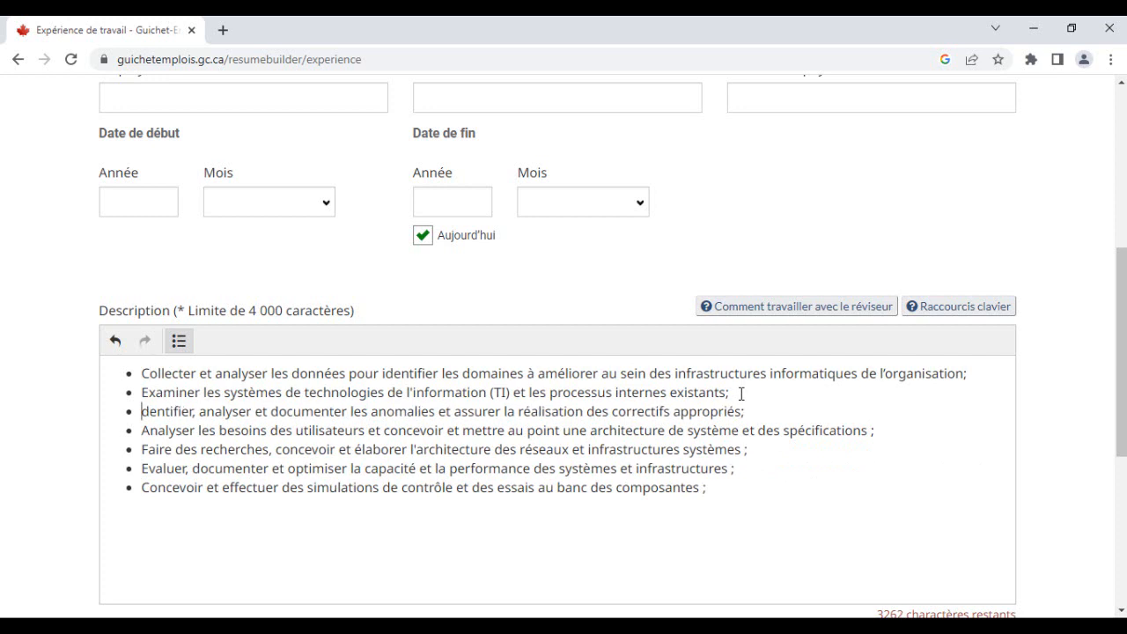
{"action": "type", "text": "I"}
- Copy the employer name Adyson from the Word CV and paste it into the Employer field
{"action": "scroll", "coordinate": [741, 394], "scroll_direction": "down", "scroll_amount": 2}
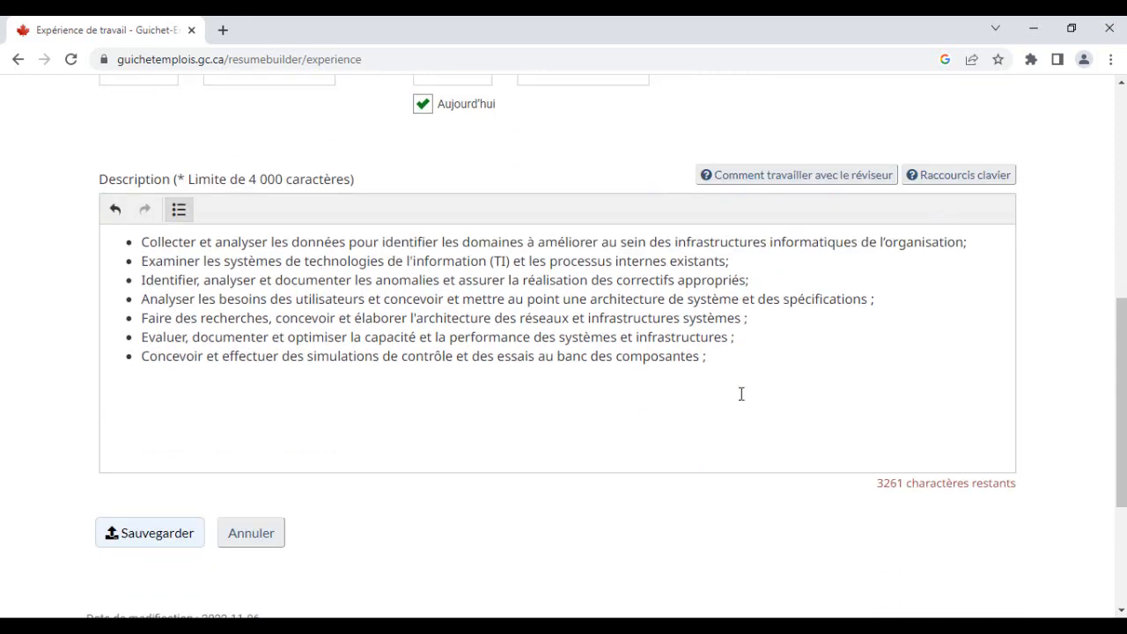
{"action": "scroll", "coordinate": [741, 394], "scroll_direction": "up", "scroll_amount": 4}
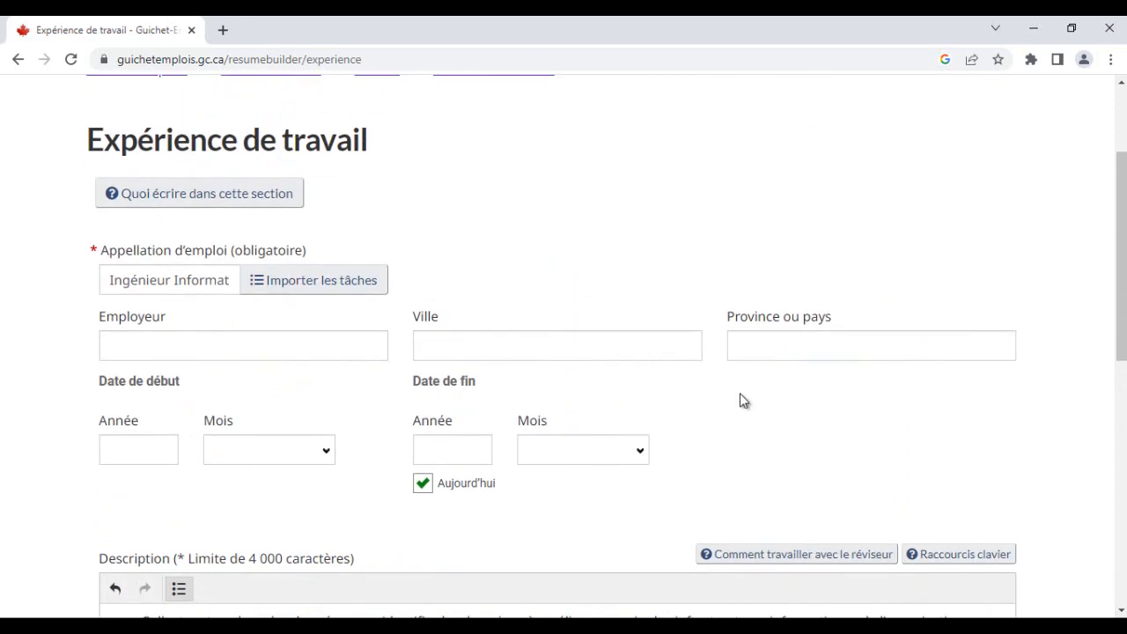
{"action": "key", "text": "alt+Tab"}
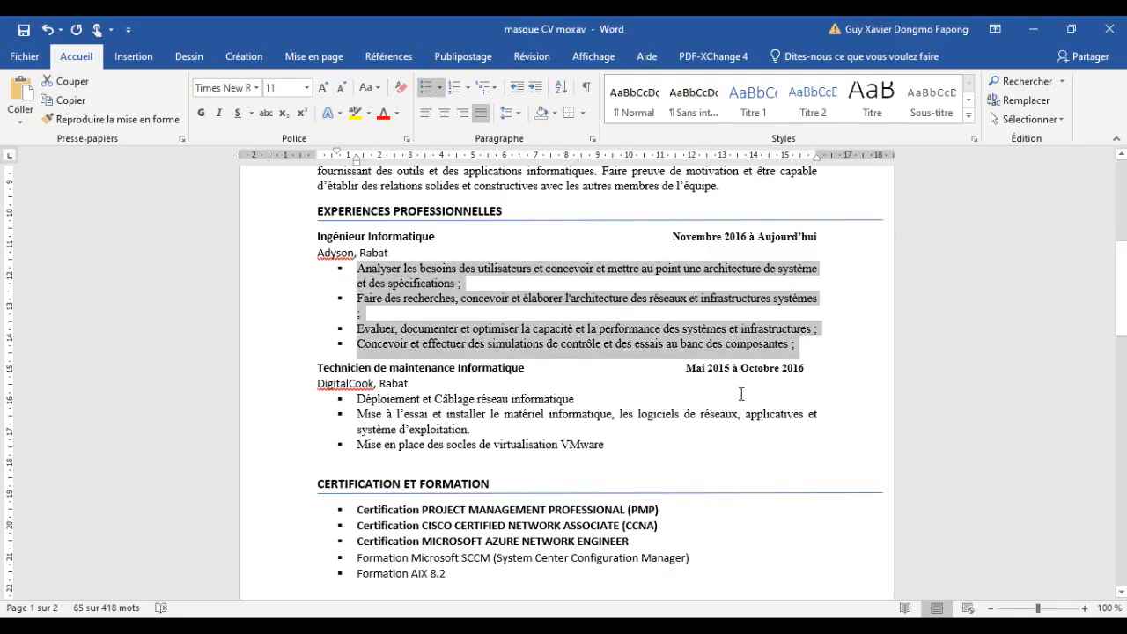
{"action": "left_click_drag", "start_coordinate": [355, 253], "coordinate": [316, 253]}
{"action": "key", "text": "ctrl+c"}
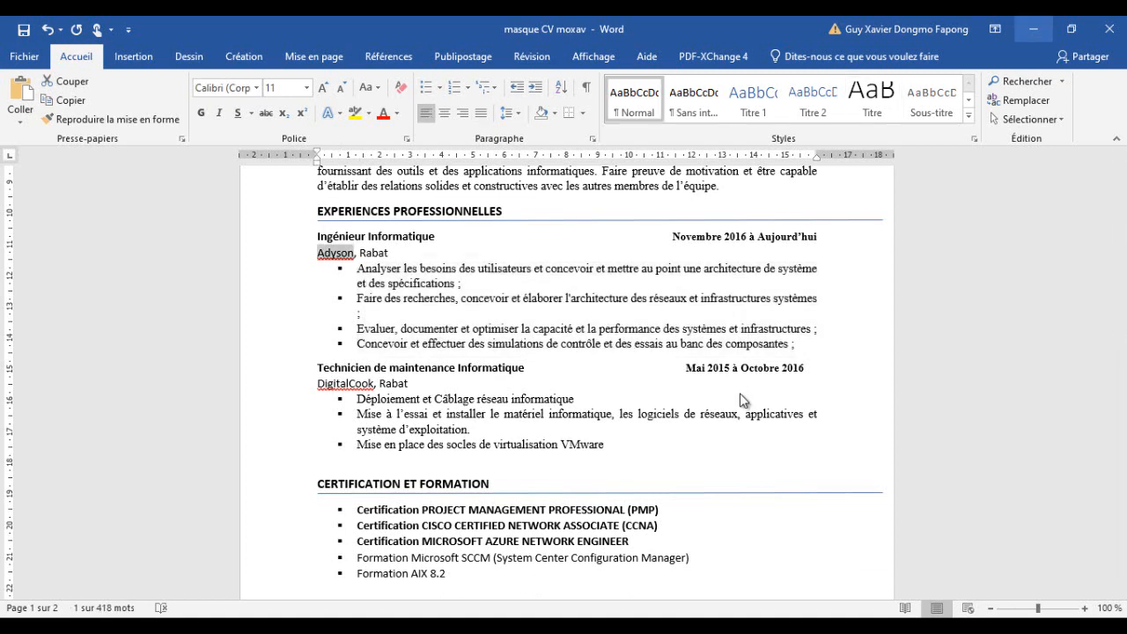
{"action": "key", "text": "alt+Tab"}
{"action": "key", "text": "ctrl+v"}
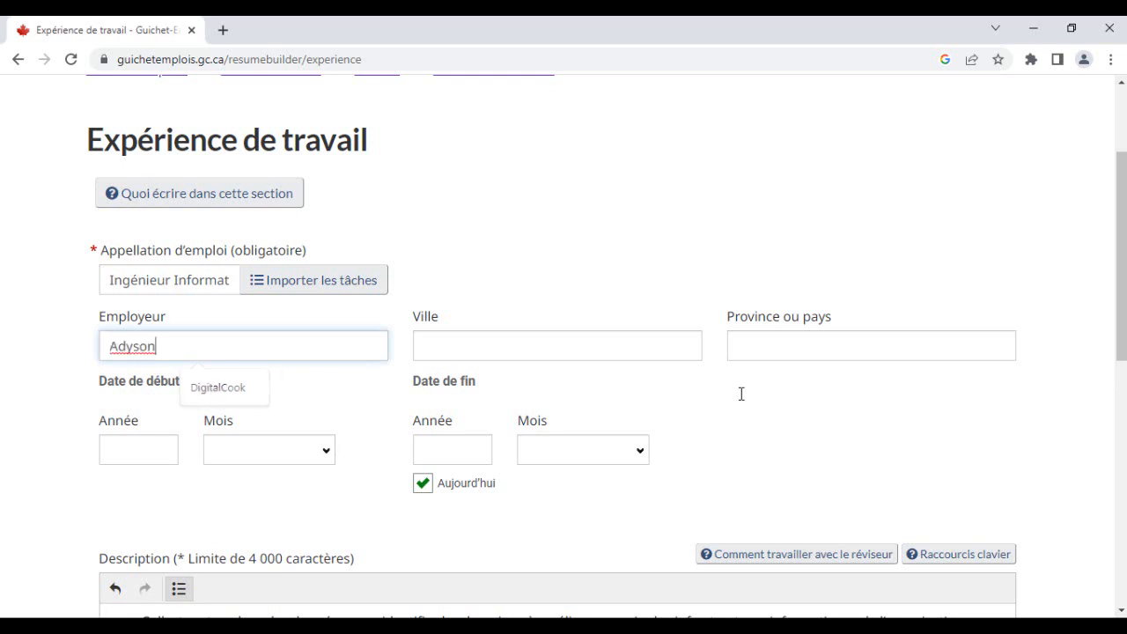
- Set the city to RABAT and the province or country to Maroc
{"action": "key", "text": "Tab"}
{"action": "type", "text": "Rabat"}
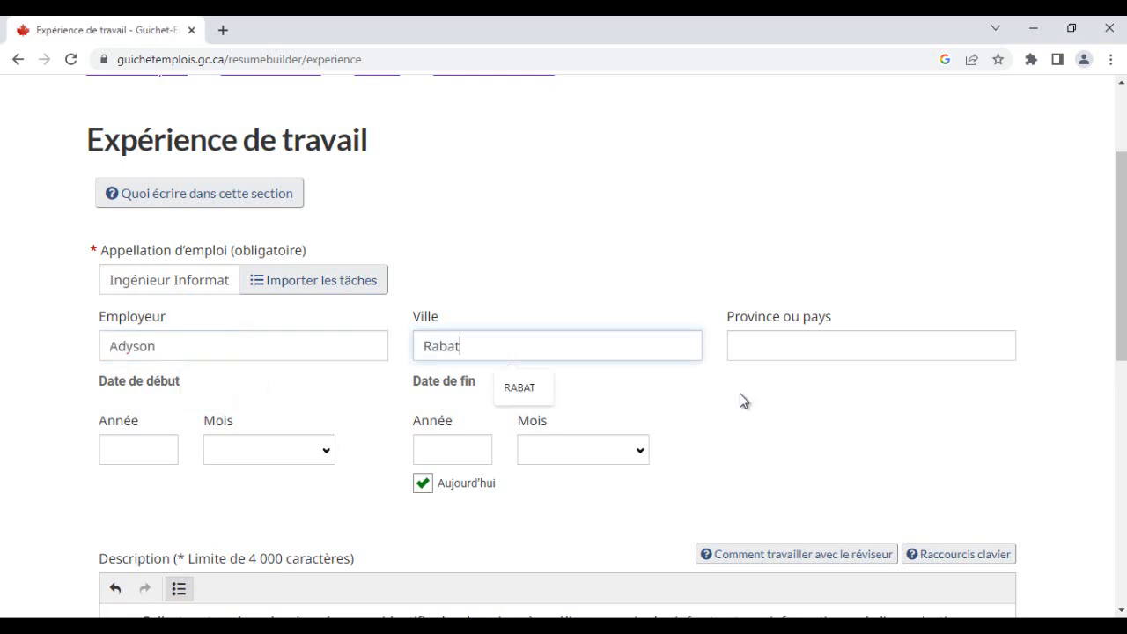
{"action": "key", "text": "Down"}
{"action": "key", "text": "Return"}
{"action": "key", "text": "Tab"}
{"action": "type", "text": "MAROC"}
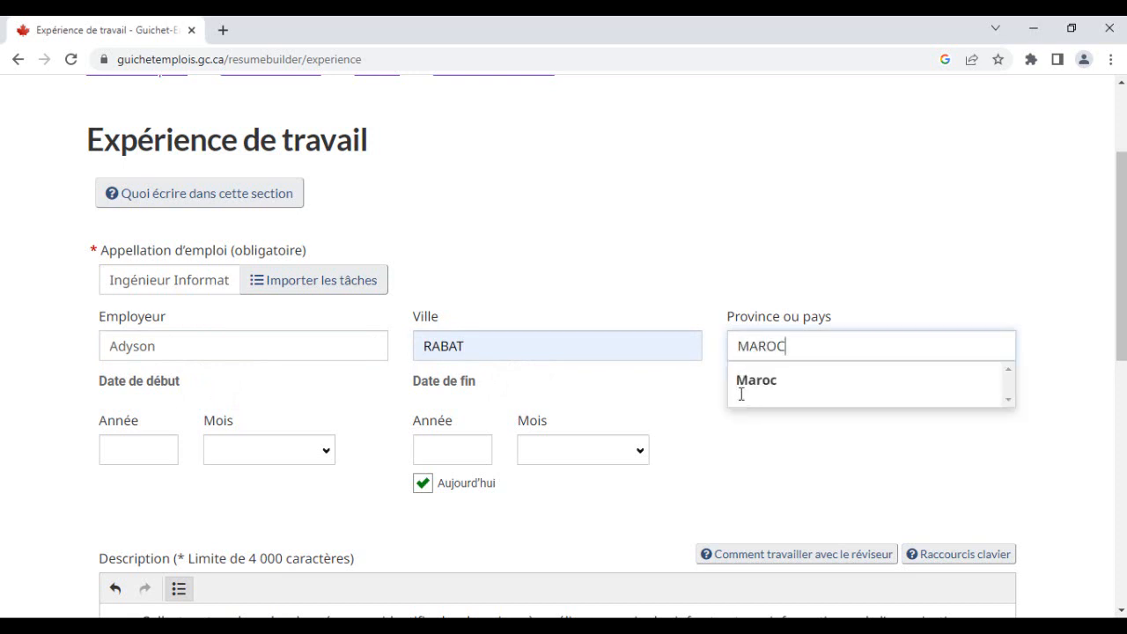
{"action": "left_click", "coordinate": [741, 393]}
{"action": "key", "text": "Tab"}
- Set the start date to 2016, month novembre
{"action": "key", "text": "alt+Tab"}
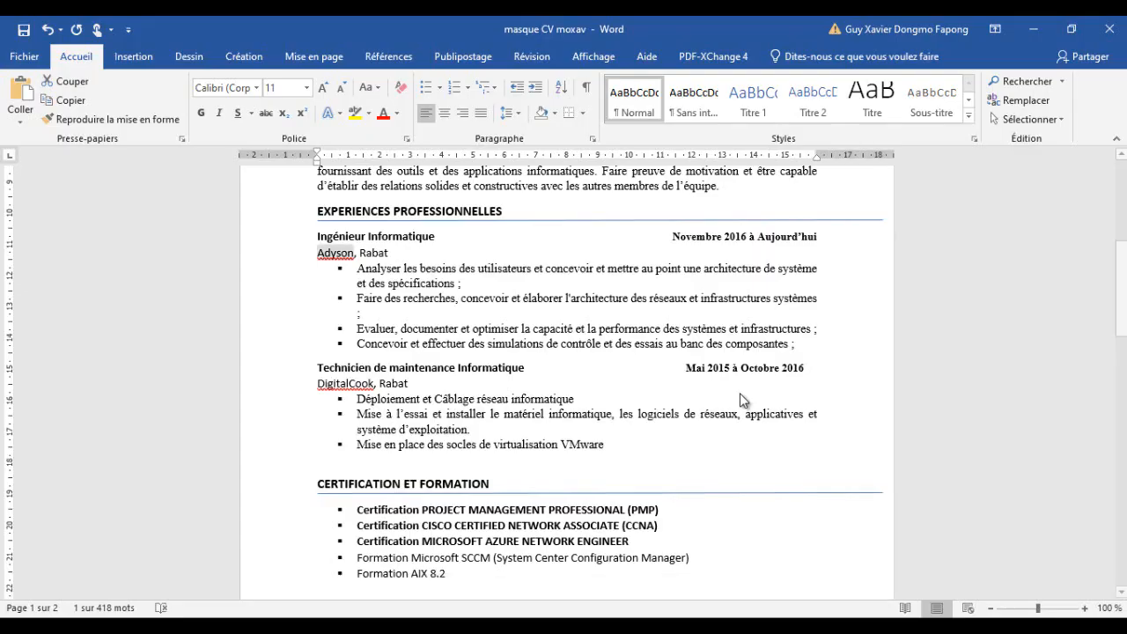
{"action": "key", "text": "alt+Tab"}
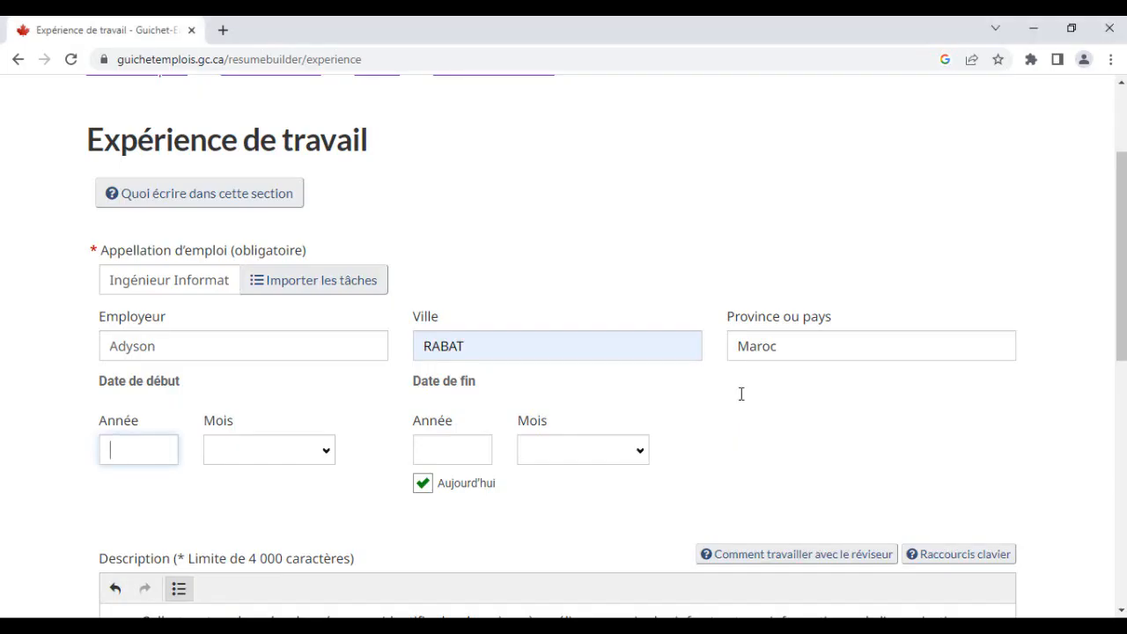
{"action": "type", "text": "2016"}
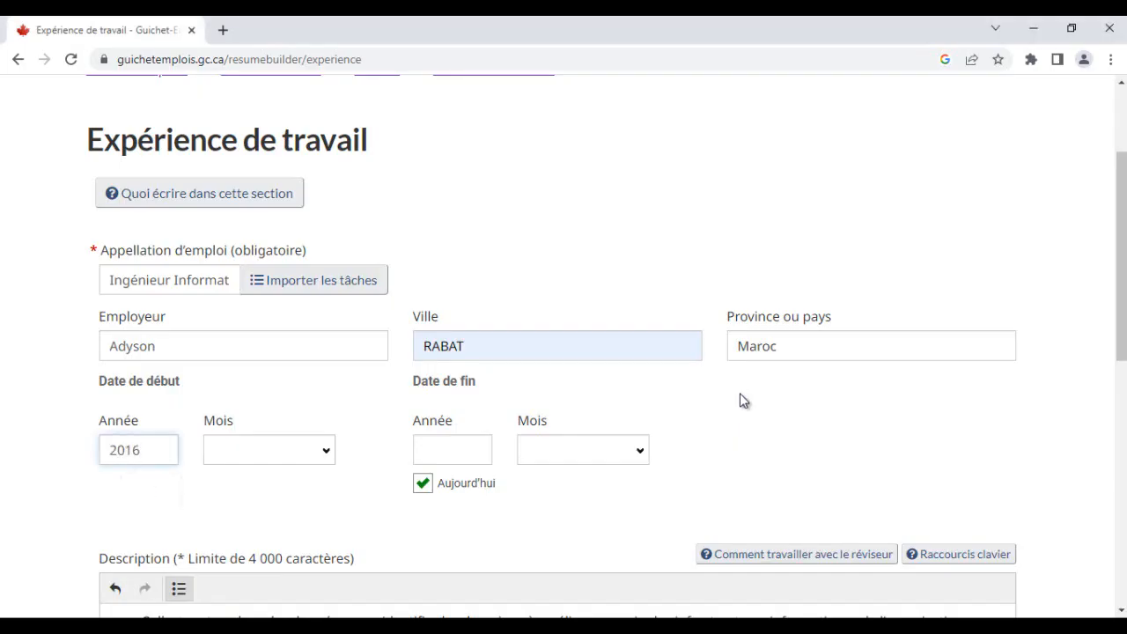
{"action": "key", "text": "Tab"}
{"action": "key", "text": "space"}
{"action": "key", "text": "End"}
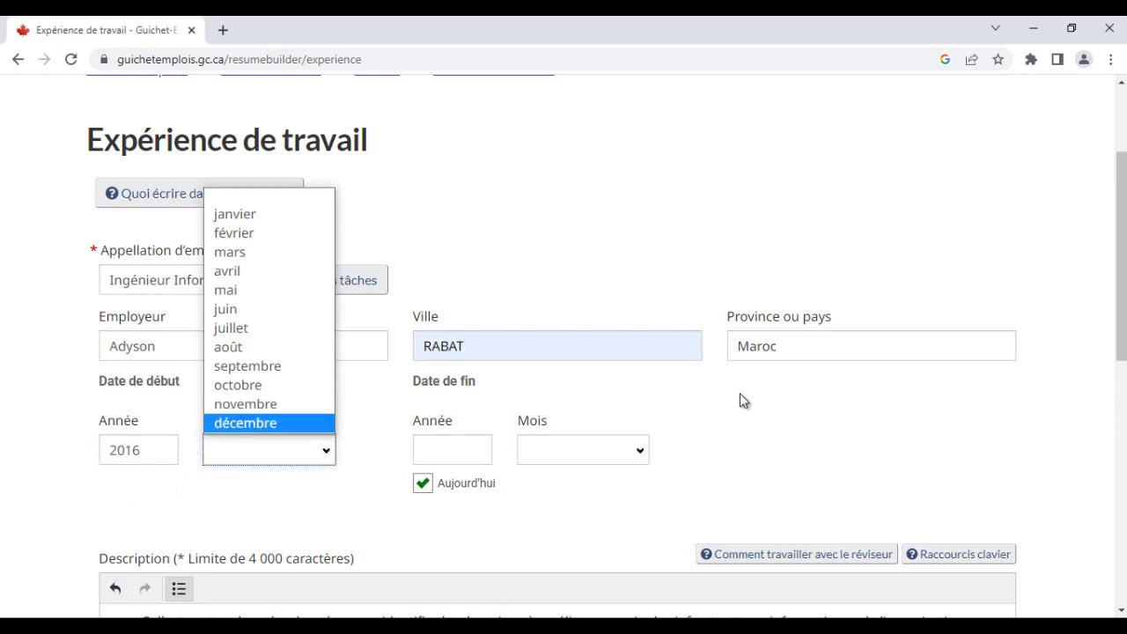
{"action": "key", "text": "Up"}
{"action": "key", "text": "Return"}
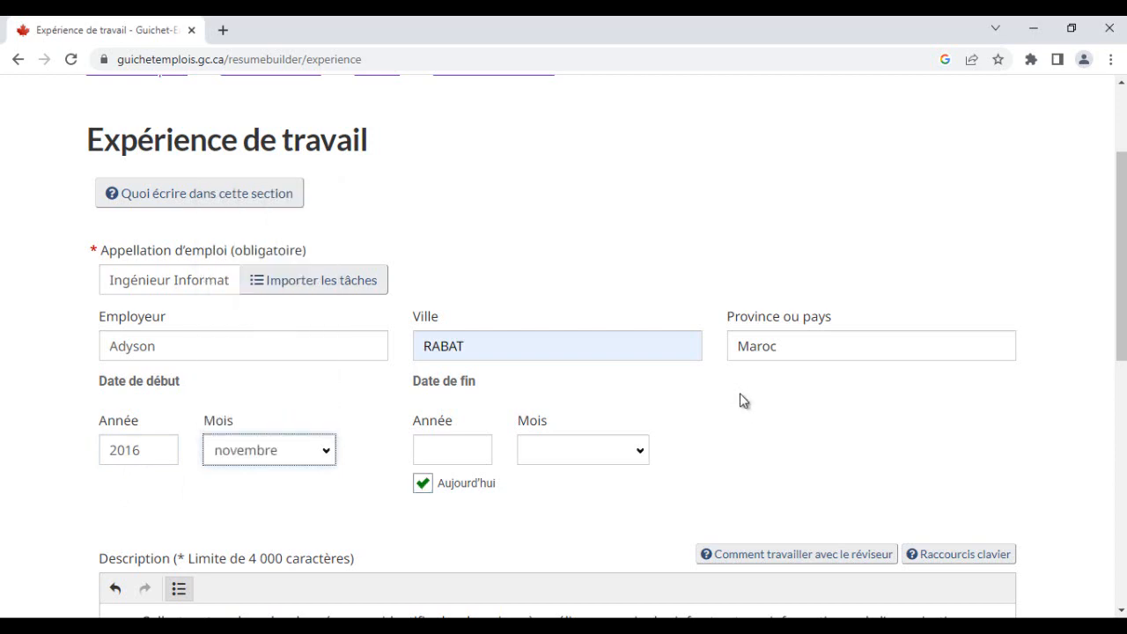
- Save the Ingénieur Informatique work experience entry and review it in the CV
{"action": "key", "text": "alt+Tab"}
{"action": "scroll", "coordinate": [741, 394], "scroll_direction": "up", "scroll_amount": 4}
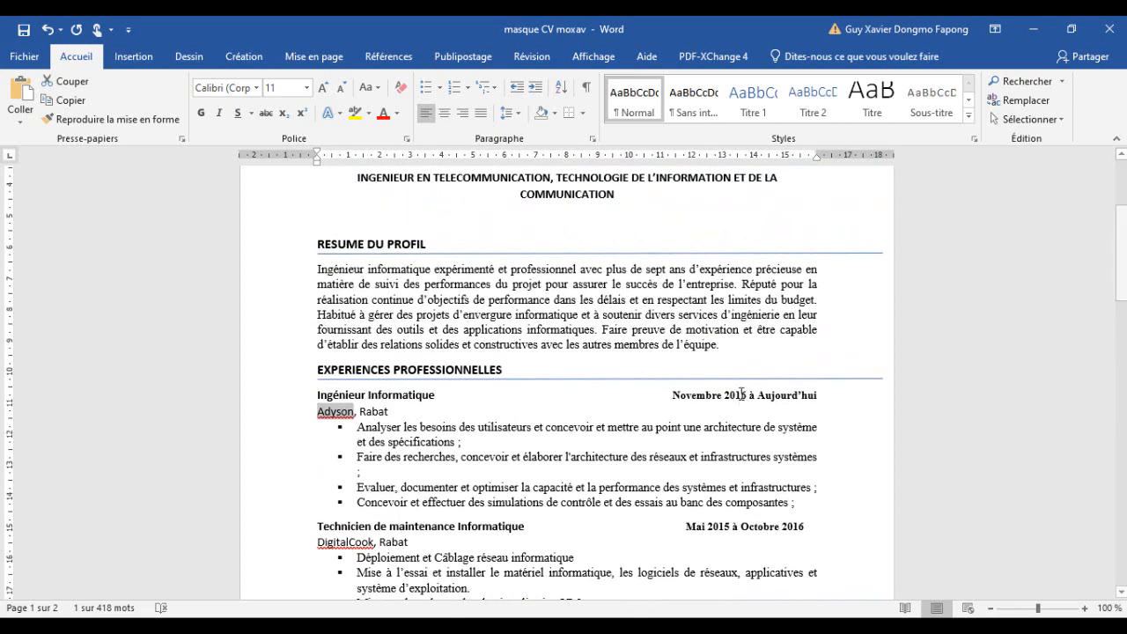
{"action": "key", "text": "alt+Tab"}
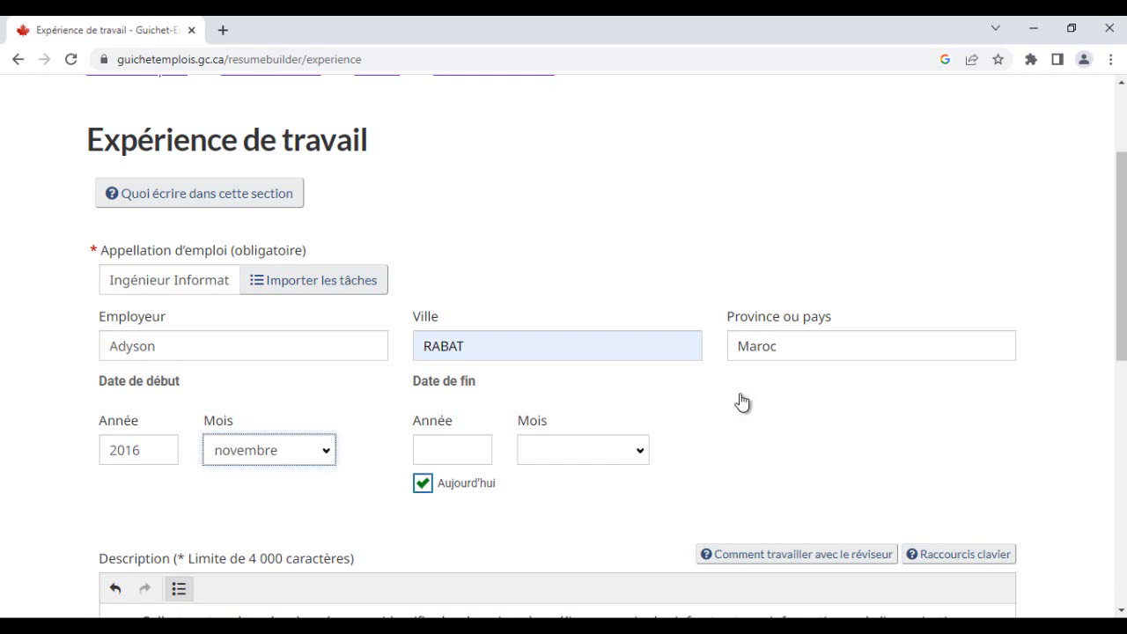
{"action": "scroll", "coordinate": [739, 394], "scroll_direction": "down", "scroll_amount": 2}
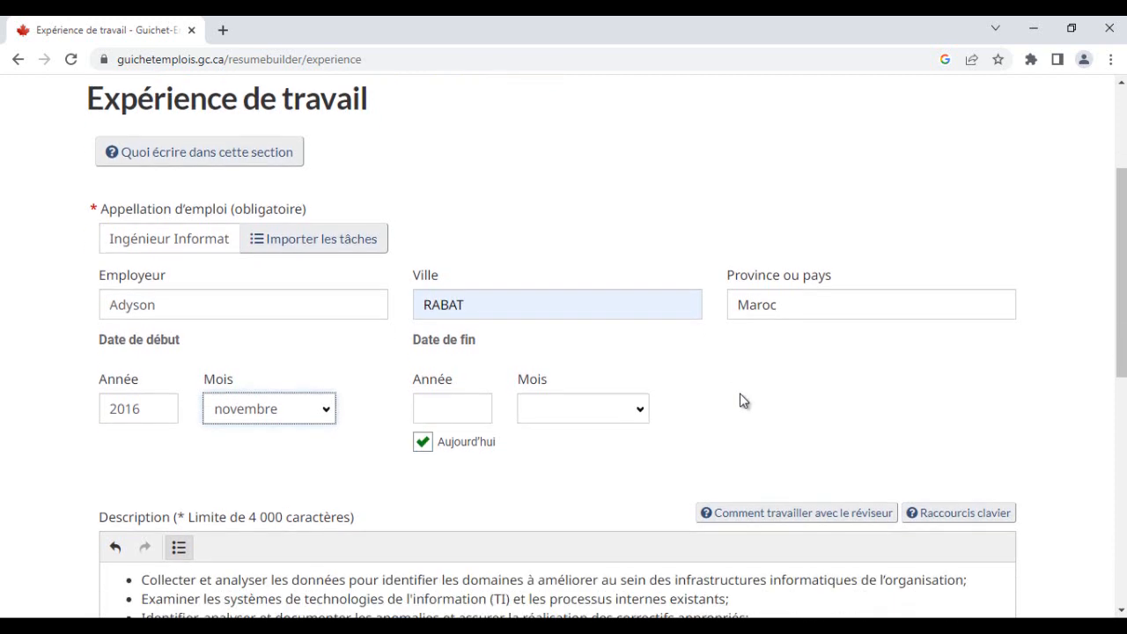
{"action": "scroll", "coordinate": [740, 393], "scroll_direction": "up", "scroll_amount": 2}
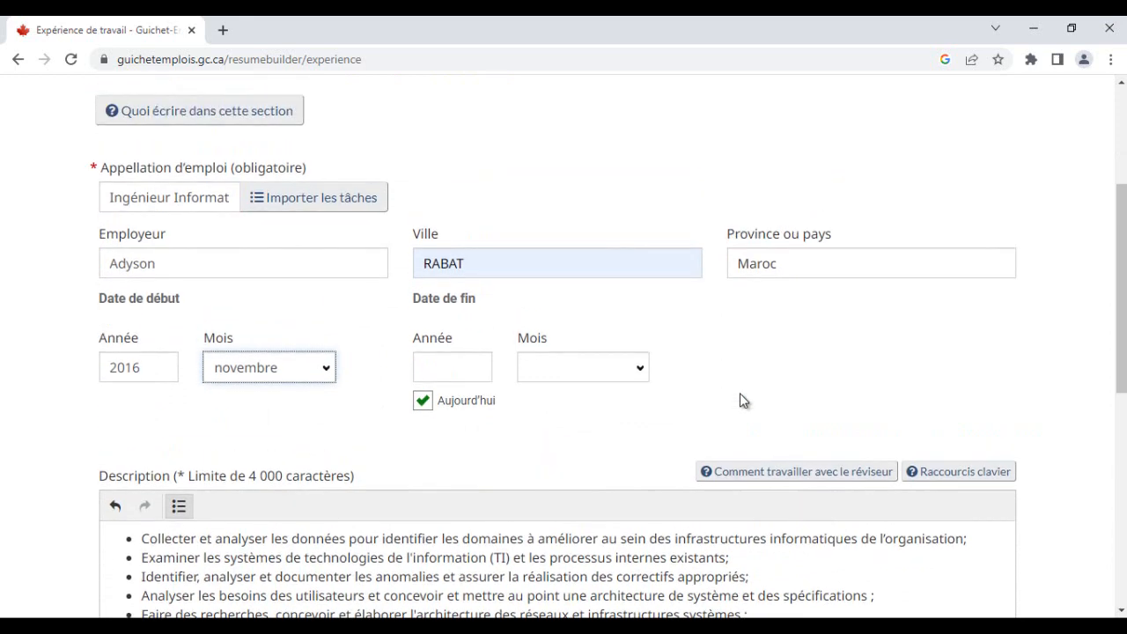
{"action": "scroll", "coordinate": [740, 393], "scroll_direction": "down", "scroll_amount": 6}
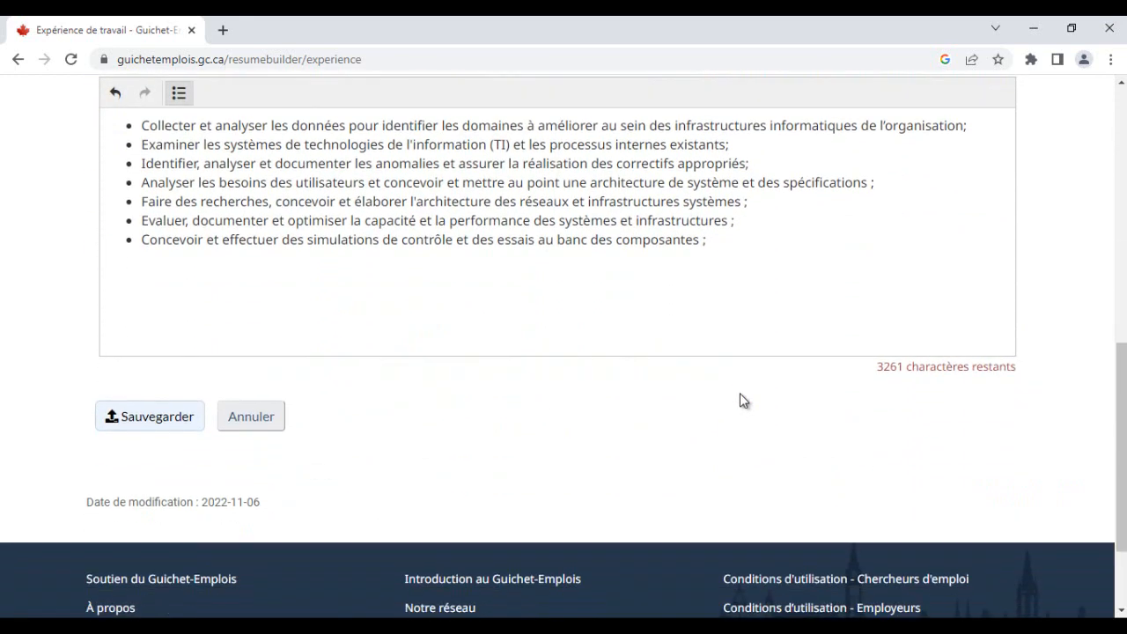
{"action": "left_click", "coordinate": [150, 416]}
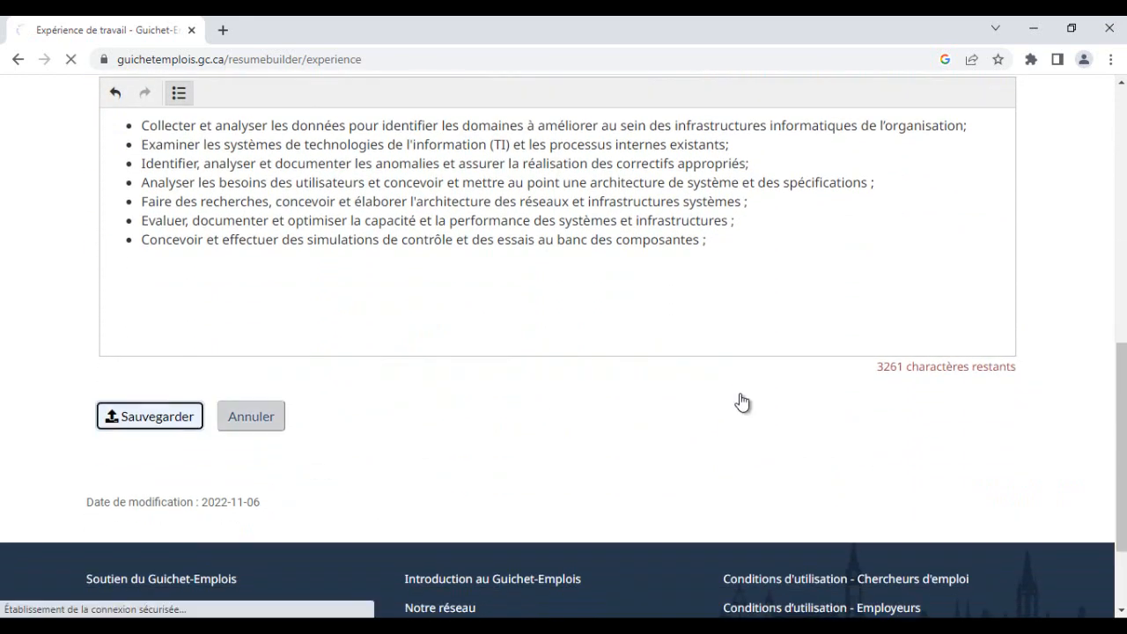
{"action": "scroll", "coordinate": [739, 401], "scroll_direction": "down", "scroll_amount": 4}
{"action": "scroll", "coordinate": [739, 401], "scroll_direction": "down", "scroll_amount": 5}
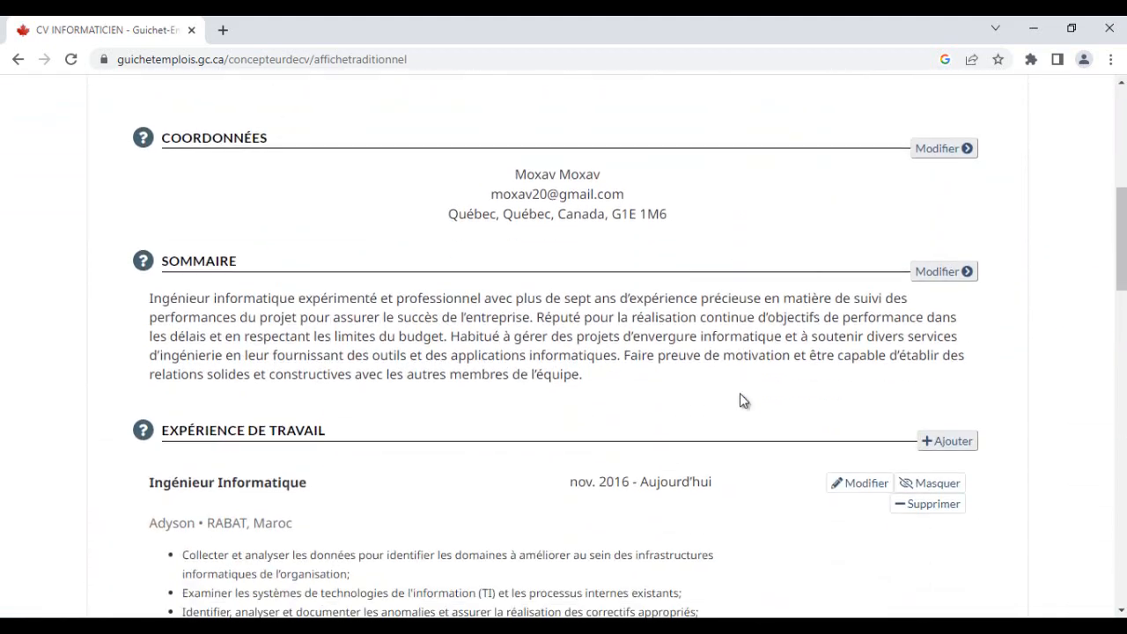
{"action": "scroll", "coordinate": [740, 401], "scroll_direction": "down", "scroll_amount": 1}
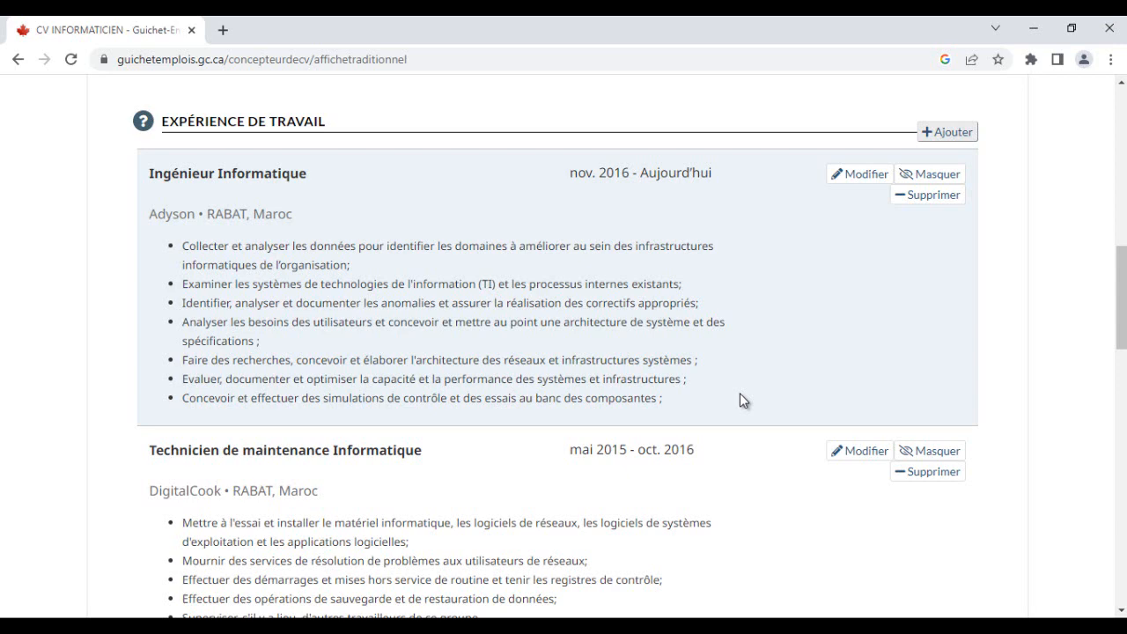
- Review the CV's remaining sections and the education section of the Word CV
{"action": "scroll", "coordinate": [739, 394], "scroll_direction": "down", "scroll_amount": 3}
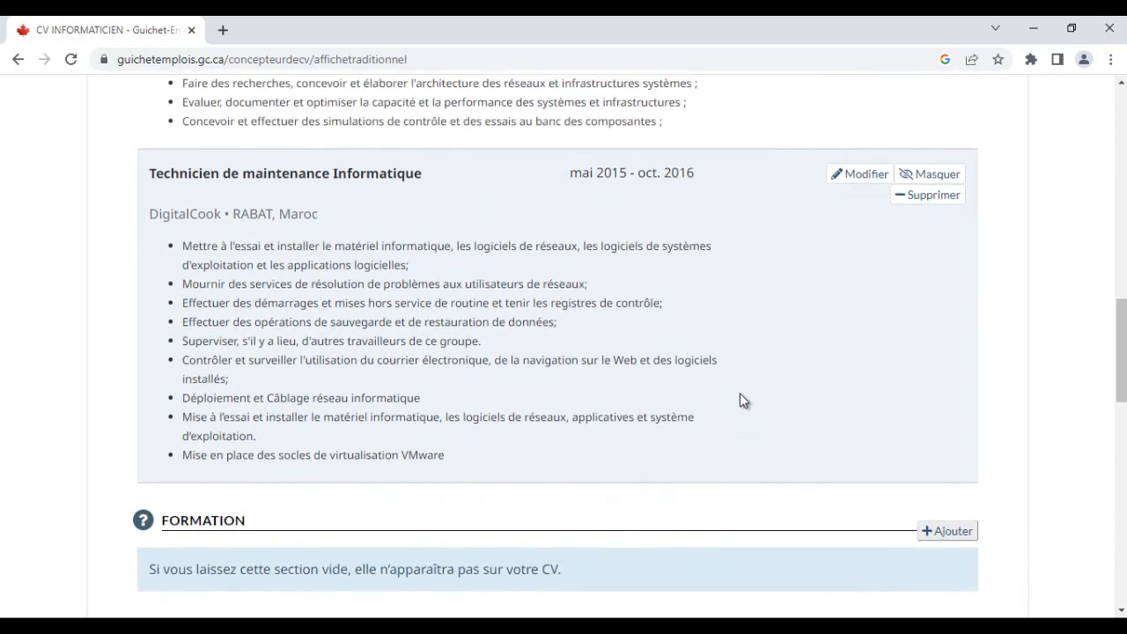
{"action": "scroll", "coordinate": [740, 394], "scroll_direction": "up", "scroll_amount": 1}
{"action": "scroll", "coordinate": [740, 394], "scroll_direction": "up", "scroll_amount": 5}
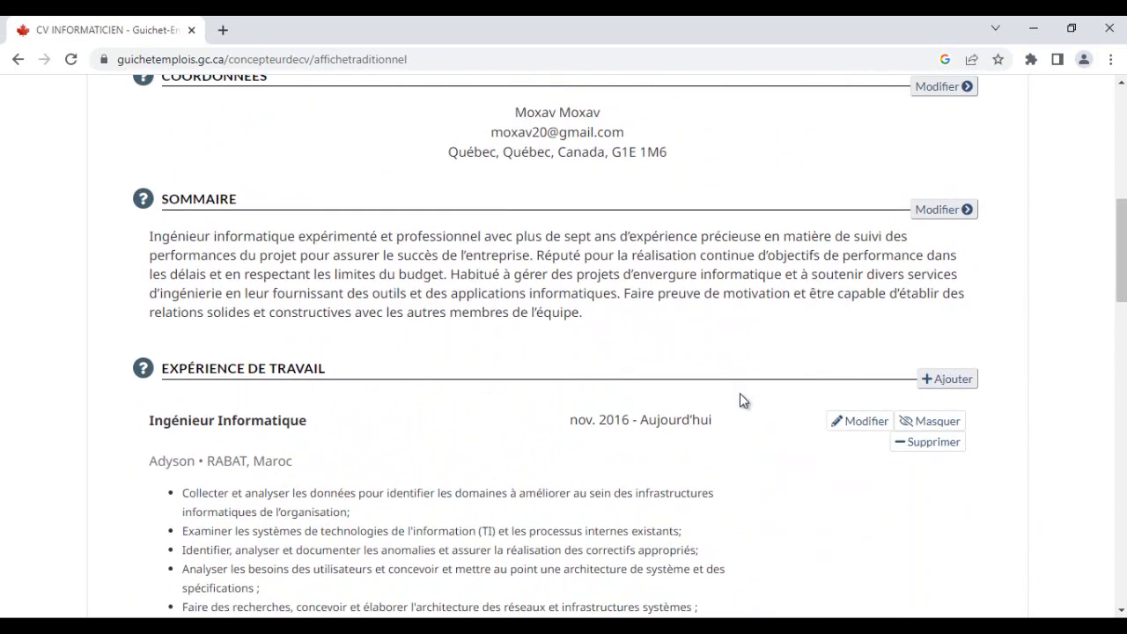
{"action": "scroll", "coordinate": [740, 394], "scroll_direction": "down", "scroll_amount": 5}
{"action": "scroll", "coordinate": [740, 396], "scroll_direction": "down", "scroll_amount": 5}
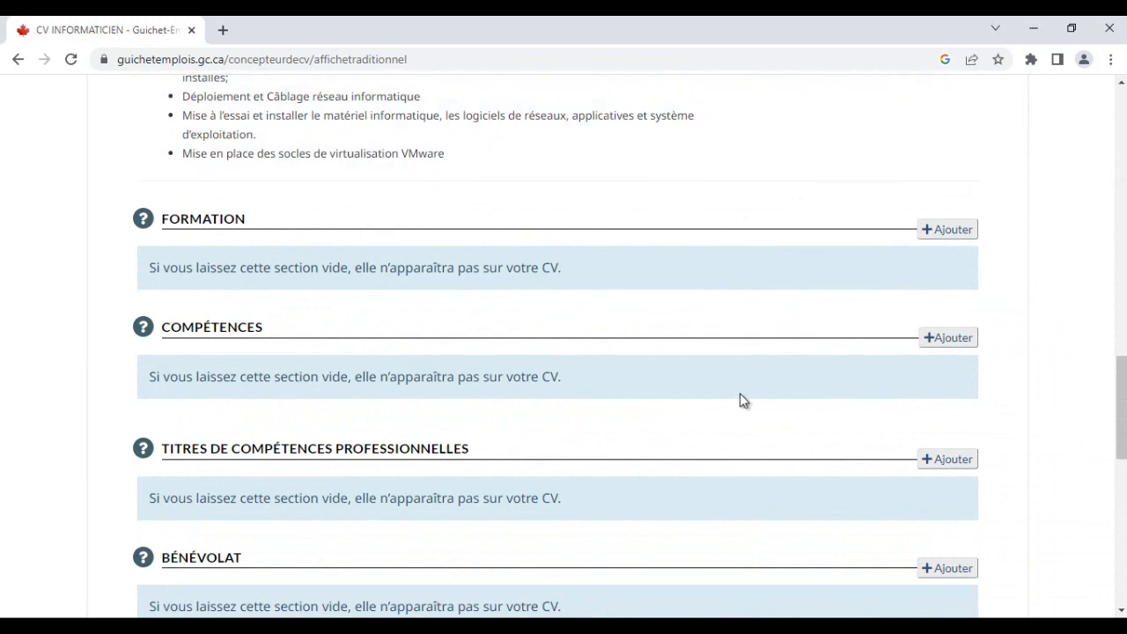
{"action": "key", "text": "alt+Tab"}
{"action": "scroll", "coordinate": [741, 394], "scroll_direction": "down", "scroll_amount": 7}
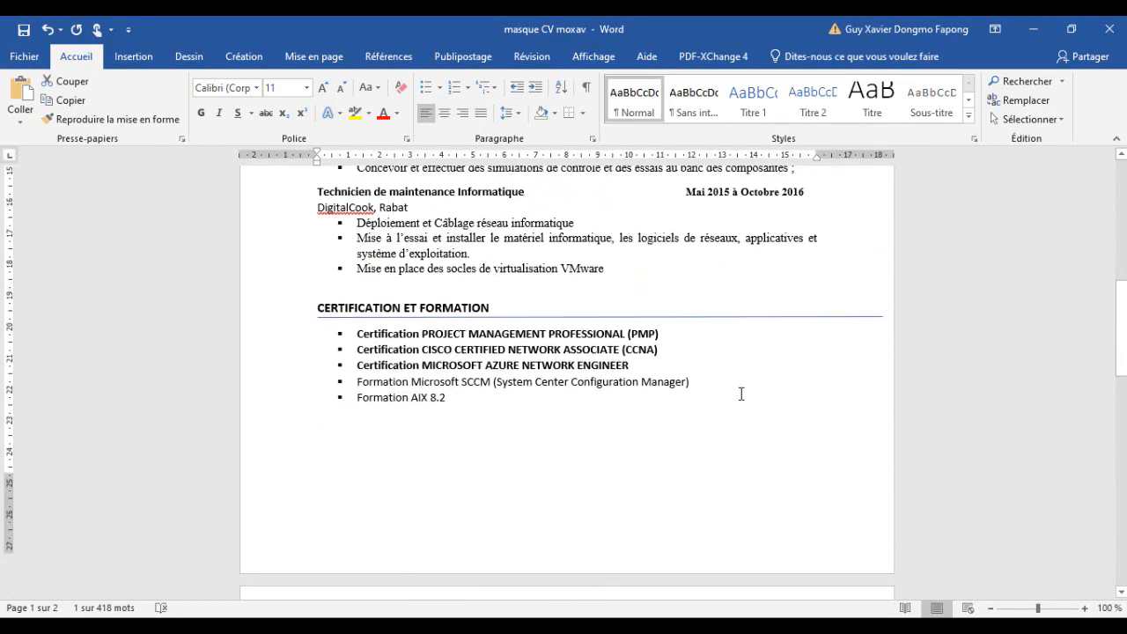
{"action": "scroll", "coordinate": [740, 393], "scroll_direction": "down", "scroll_amount": 10}
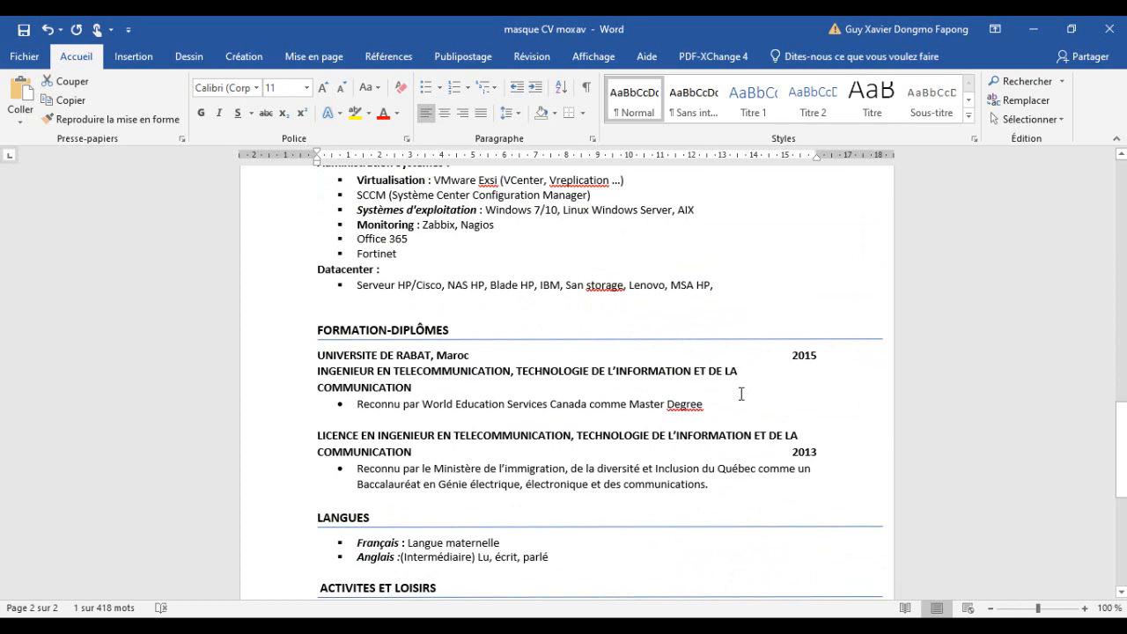
{"action": "key", "text": "alt+Tab"}
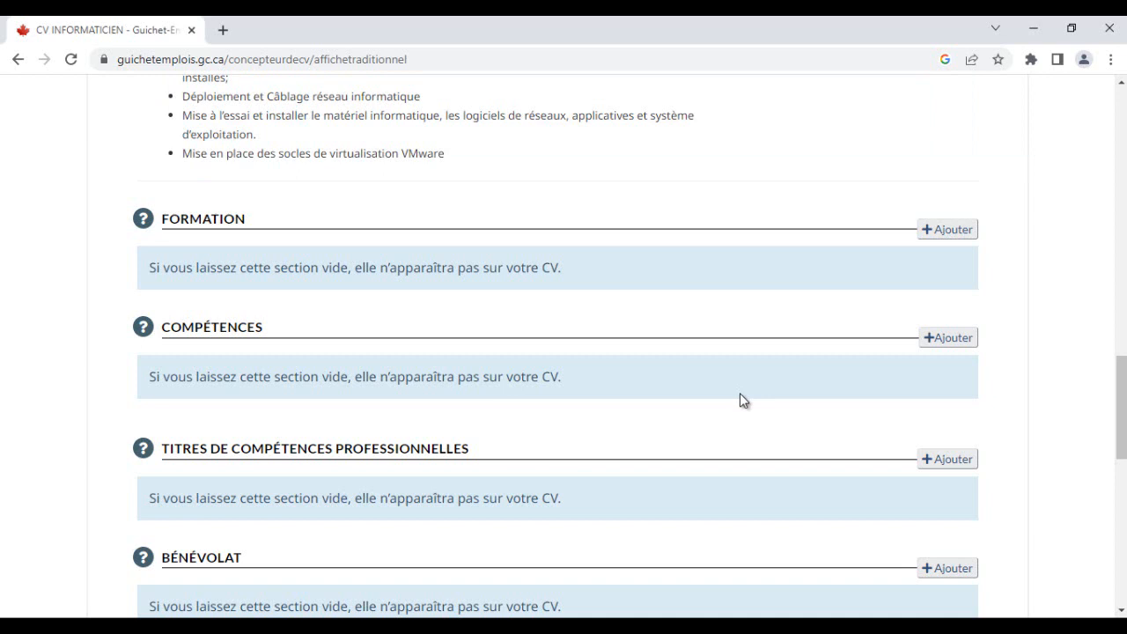
- Add a new entry to the Formation section
{"action": "key", "text": "Tab"}
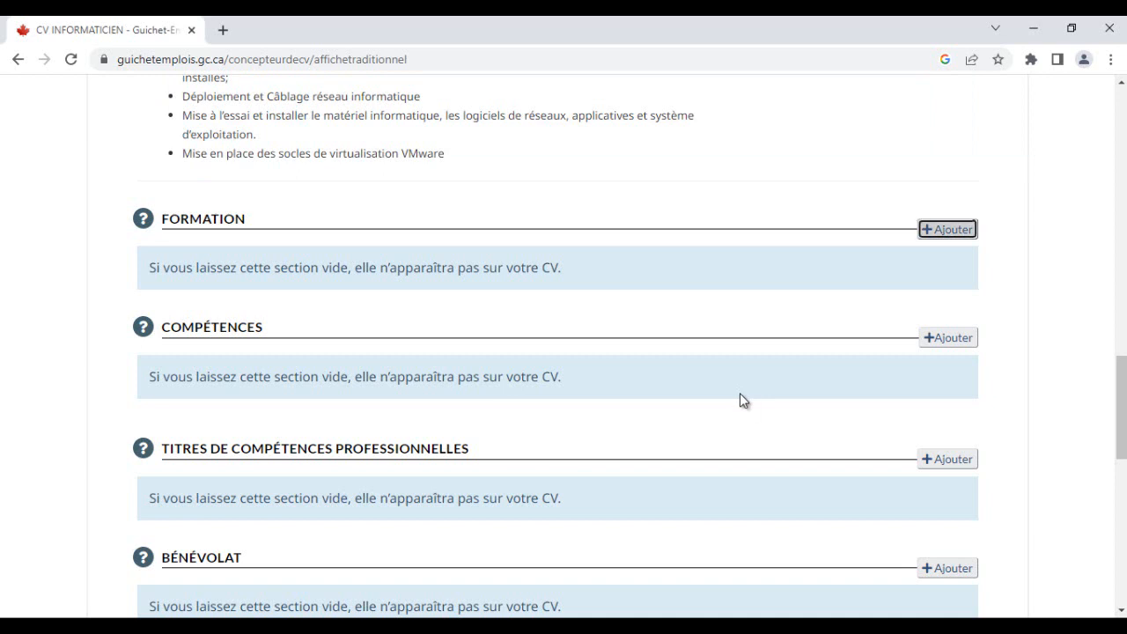
{"action": "key", "text": "Return"}
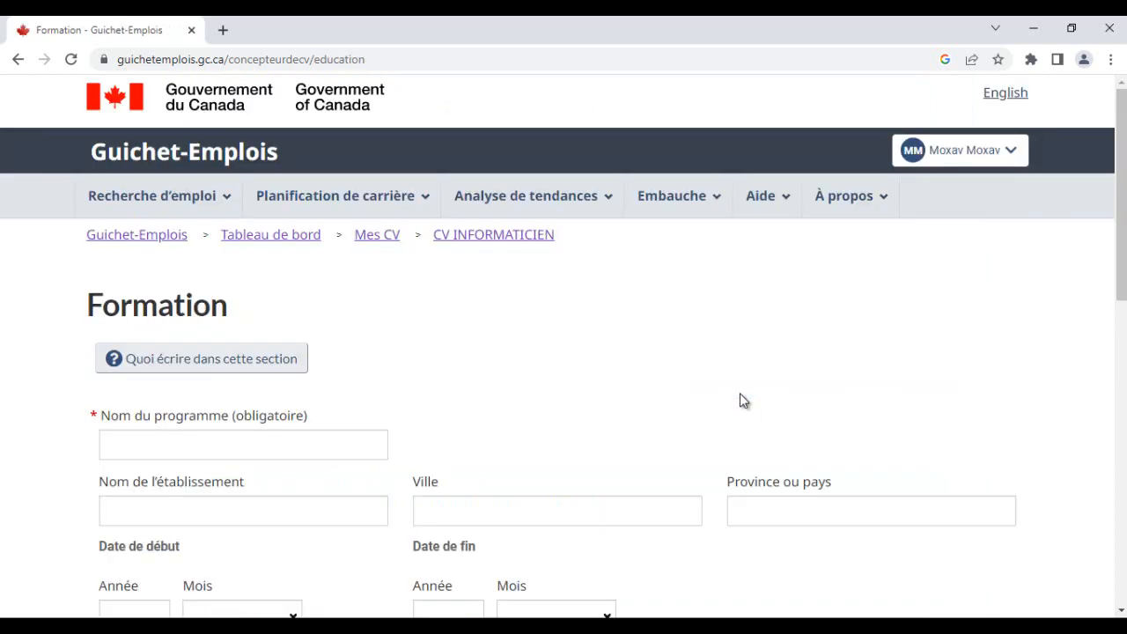
{"action": "scroll", "coordinate": [742, 394], "scroll_direction": "down", "scroll_amount": 1}
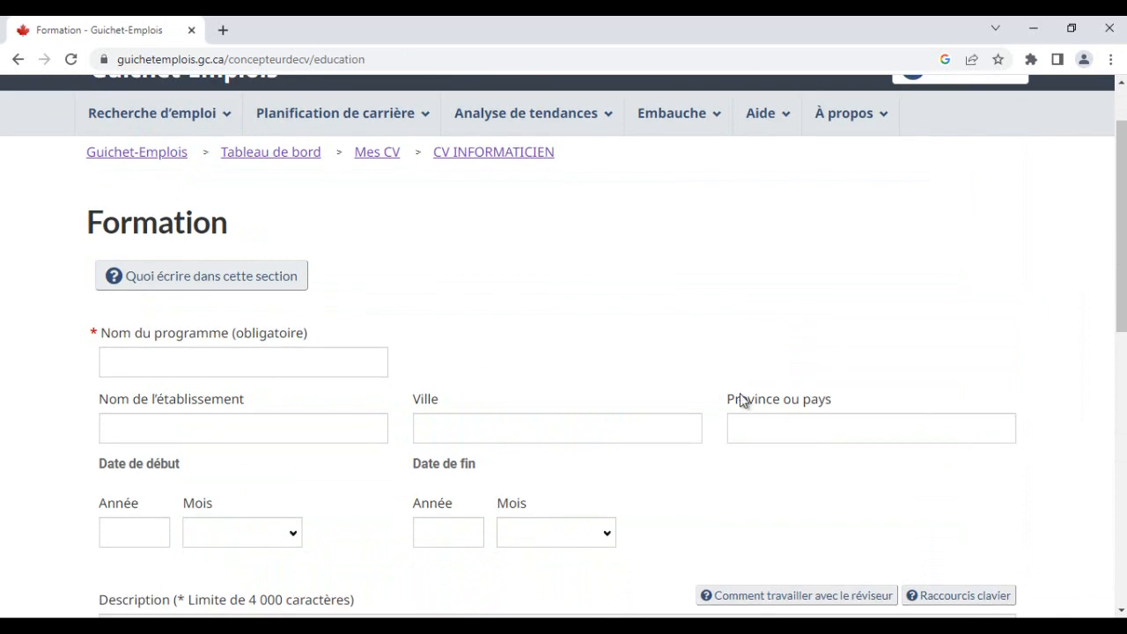
- Copy the program title INGENIEUR EN TELECOMMUNICATION, TECHNOLOGIE DE L'INFORMATION ET DE LA COMMUNICATION from the Word CV into the program name field
{"action": "key", "text": "alt+Tab"}
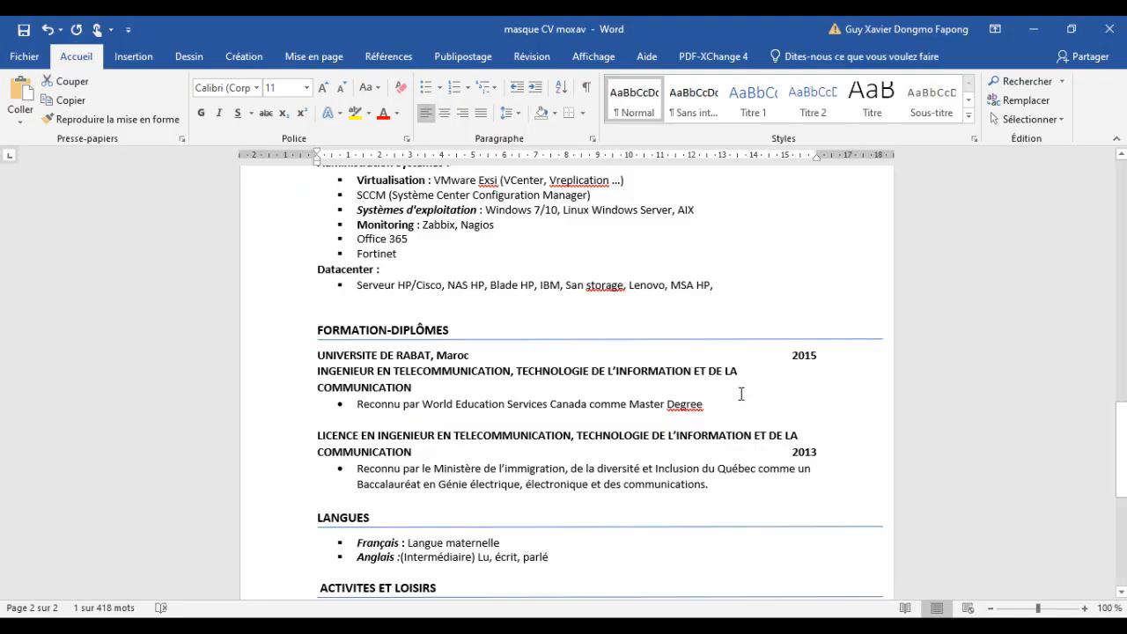
{"action": "key", "text": "shift+Left"}
{"action": "key", "text": "shift+Left"}
{"action": "key", "text": "shift+Left"}
{"action": "key", "text": "shift+Left"}
{"action": "key", "text": "shift+Left"}
{"action": "key", "text": "shift+Left"}
{"action": "key", "text": "shift+Left"}
{"action": "key", "text": "shift+Left"}
{"action": "key", "text": "shift+Left"}
{"action": "key", "text": "shift+Left"}
{"action": "key", "text": "shift+Left"}
{"action": "key", "text": "shift+Left"}
{"action": "key", "text": "shift+Left"}
{"action": "key", "text": "shift+Up"}
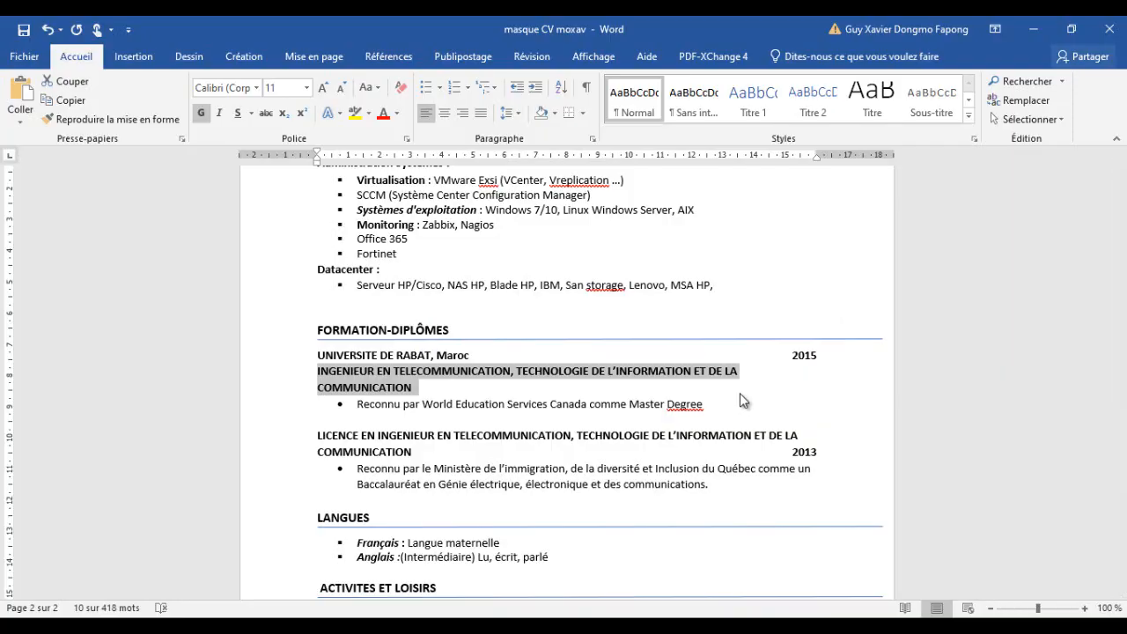
{"action": "key", "text": "alt+Tab"}
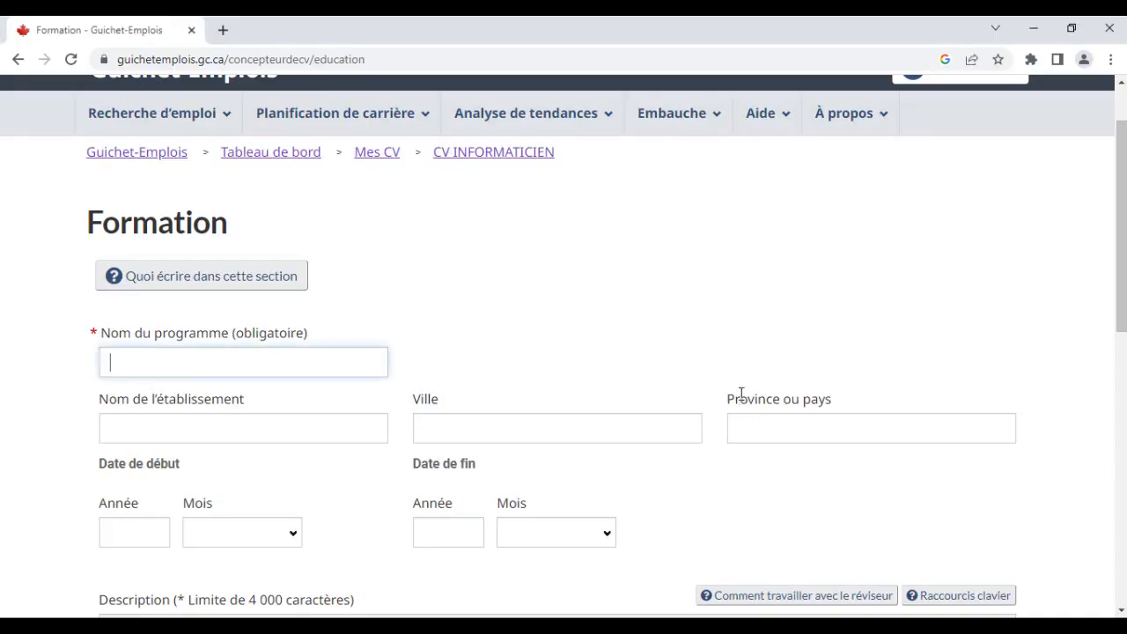
{"action": "type", "text": "INFORMATION ET DE LA COMMUNICATION"}
{"action": "key", "text": "Tab"}
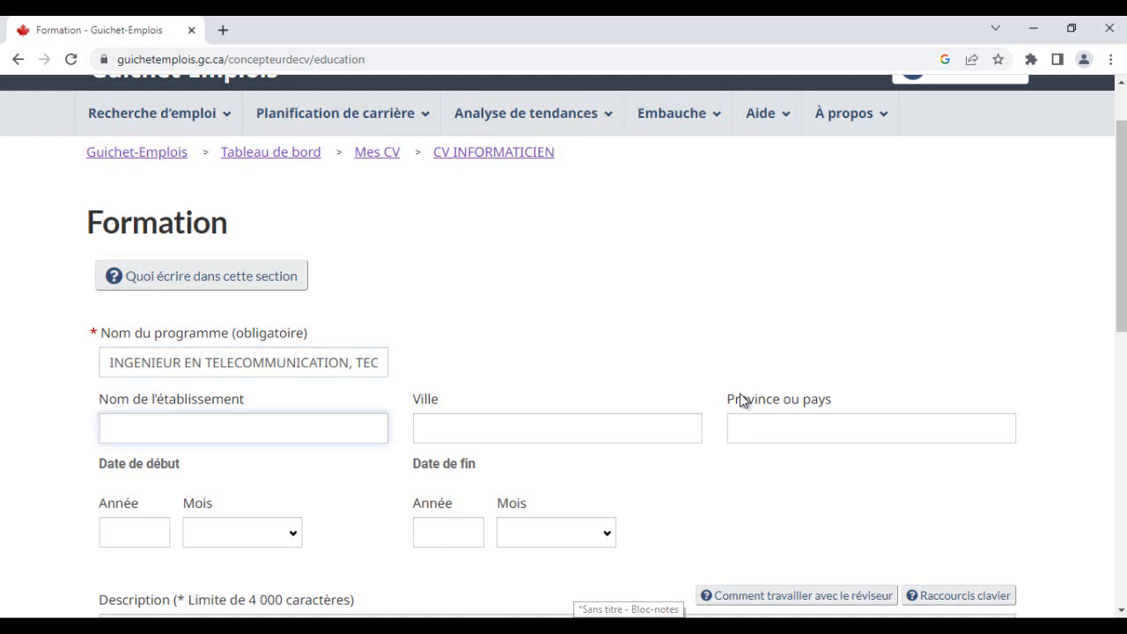
- Copy UNIVERSITE DE RABAT from the Word CV and paste it as the institution name
{"action": "key", "text": "alt+Tab"}
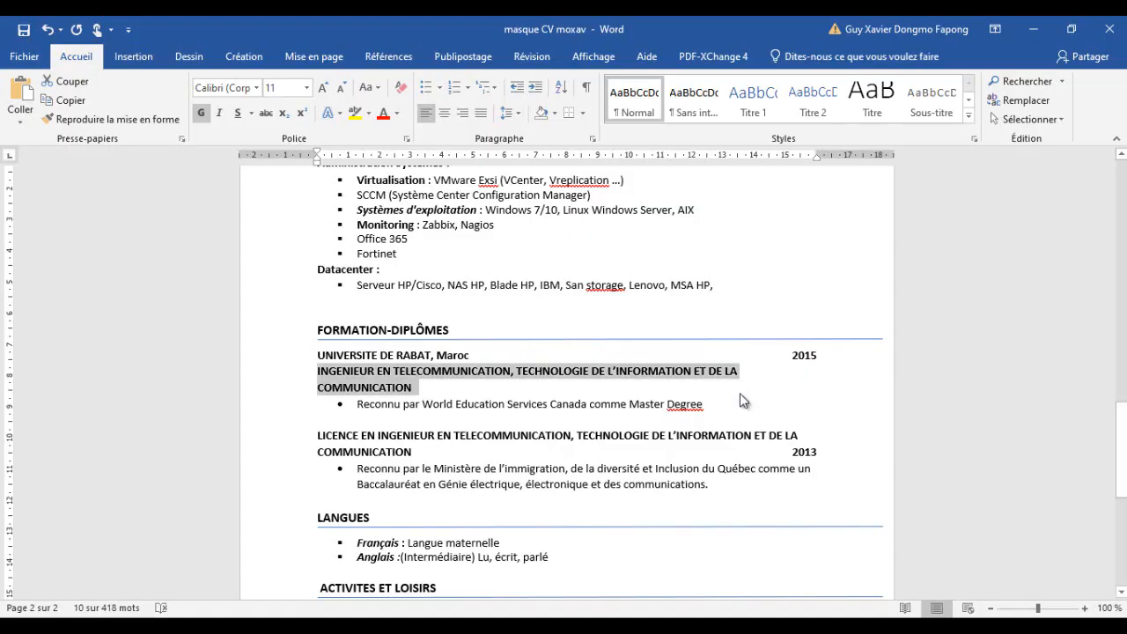
{"action": "left_click_drag", "start_coordinate": [432, 356], "coordinate": [318, 356]}
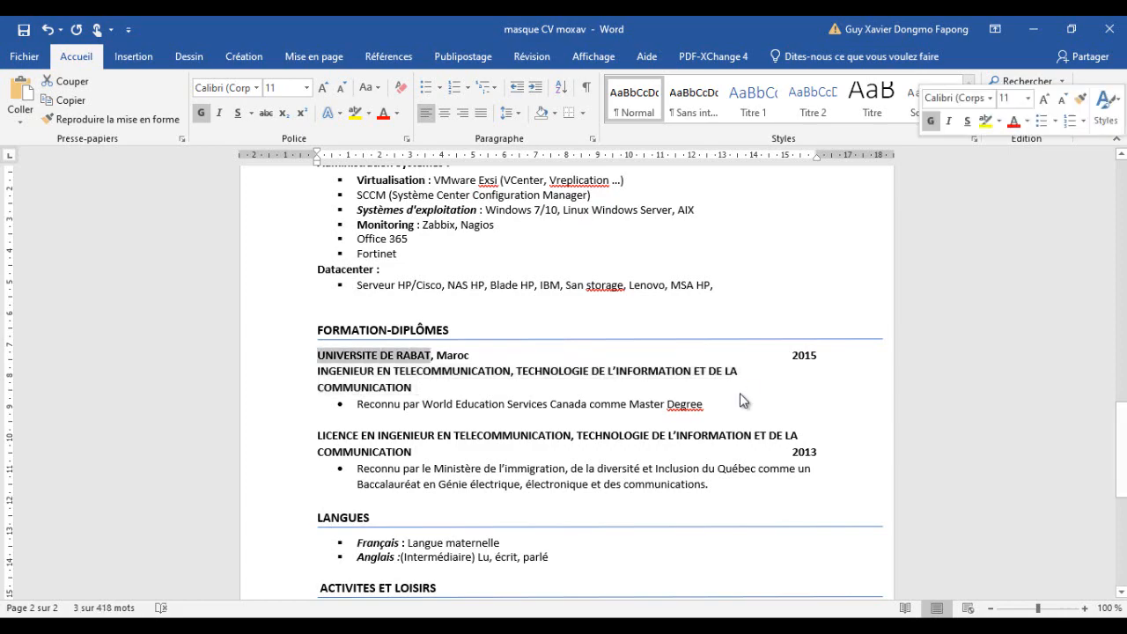
{"action": "key", "text": "ctrl+c"}
{"action": "key", "text": "alt+Tab"}
{"action": "key", "text": "ctrl+v"}
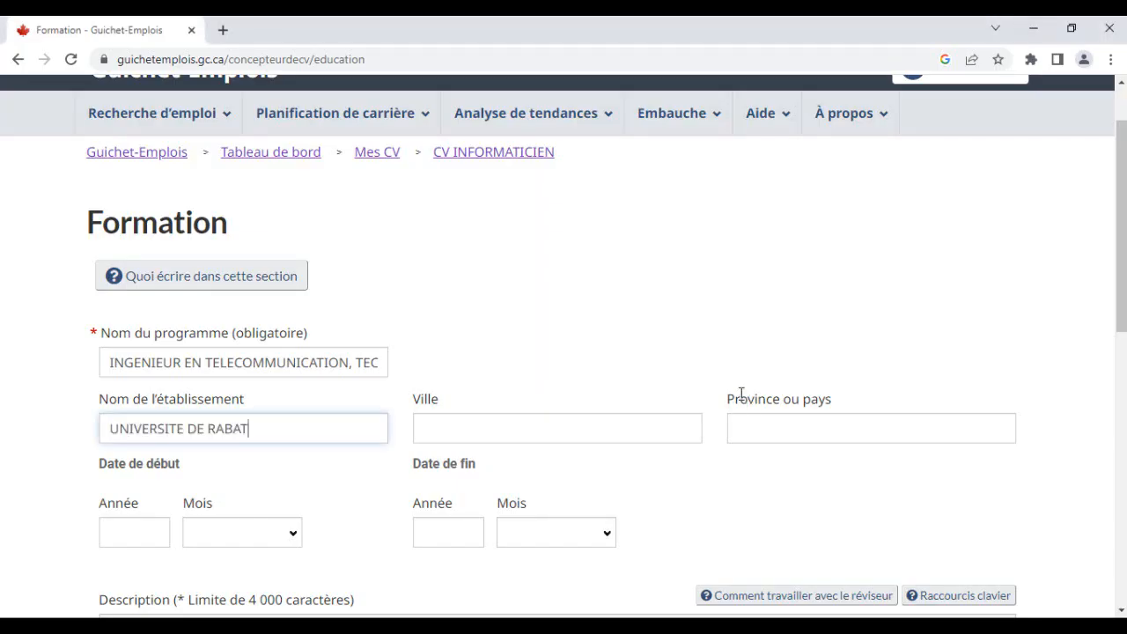
- Set the city to RABAT and the province or country to MAROC
{"action": "key", "text": "Tab"}
{"action": "type", "text": "R"}
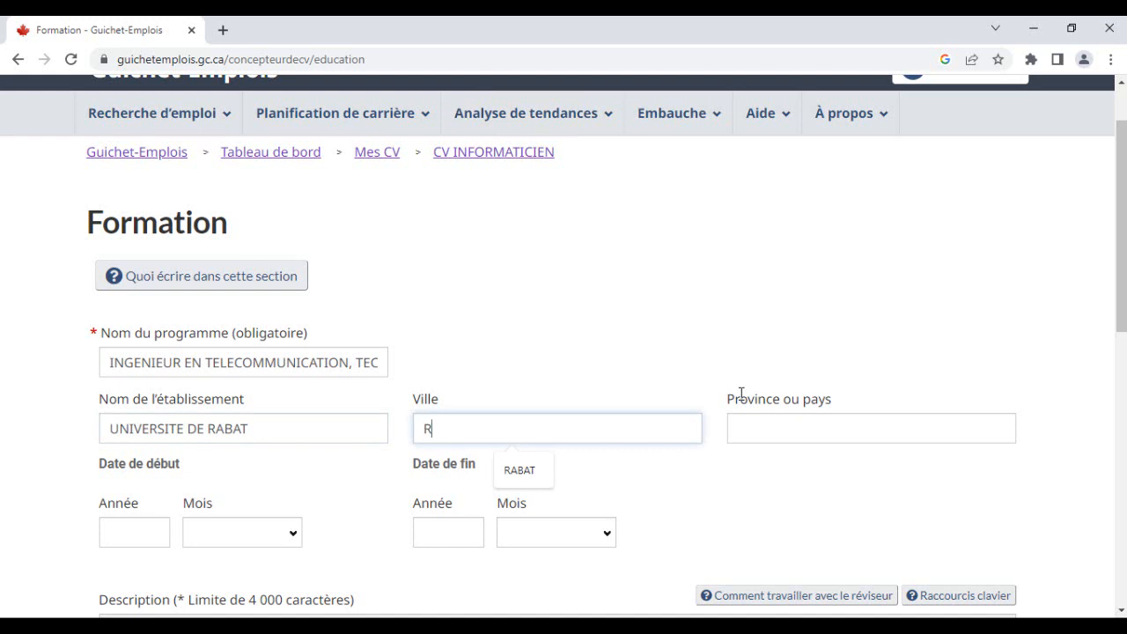
{"action": "type", "text": "ABAT"}
{"action": "key", "text": "Tab"}
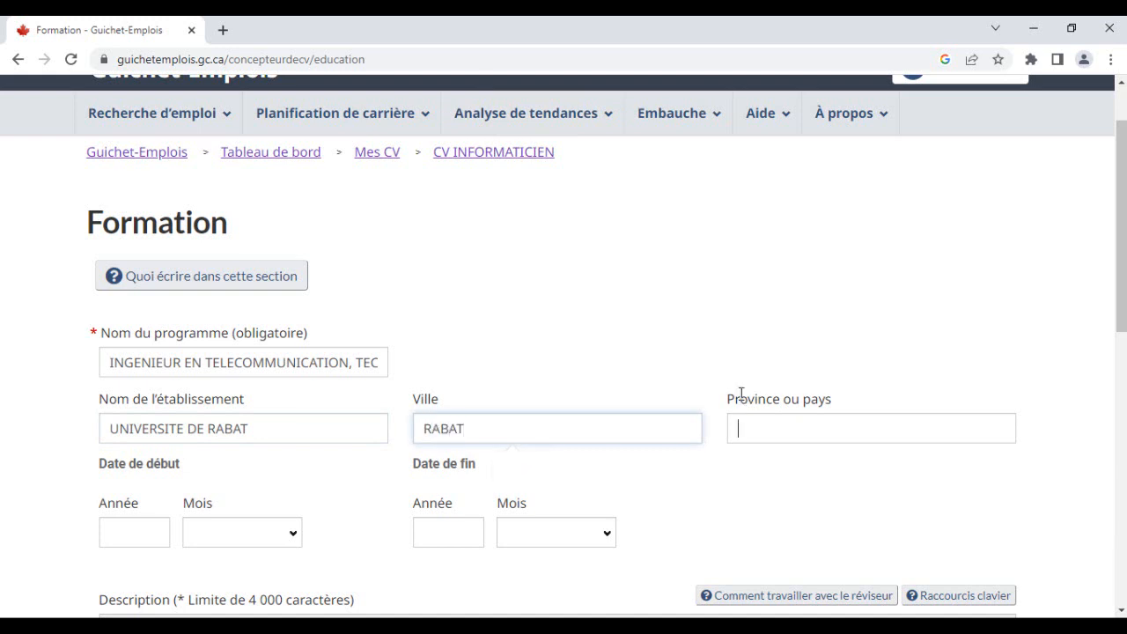
{"action": "type", "text": "MAROC"}
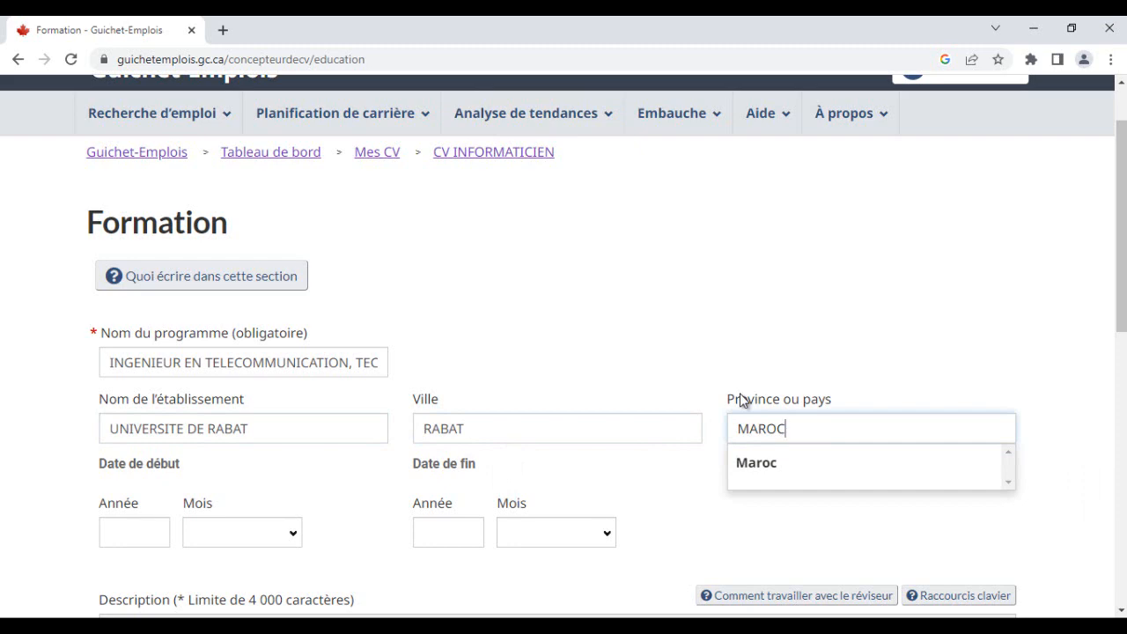
- Set the education start date to 2010, month octobre
{"action": "key", "text": "alt+Tab"}
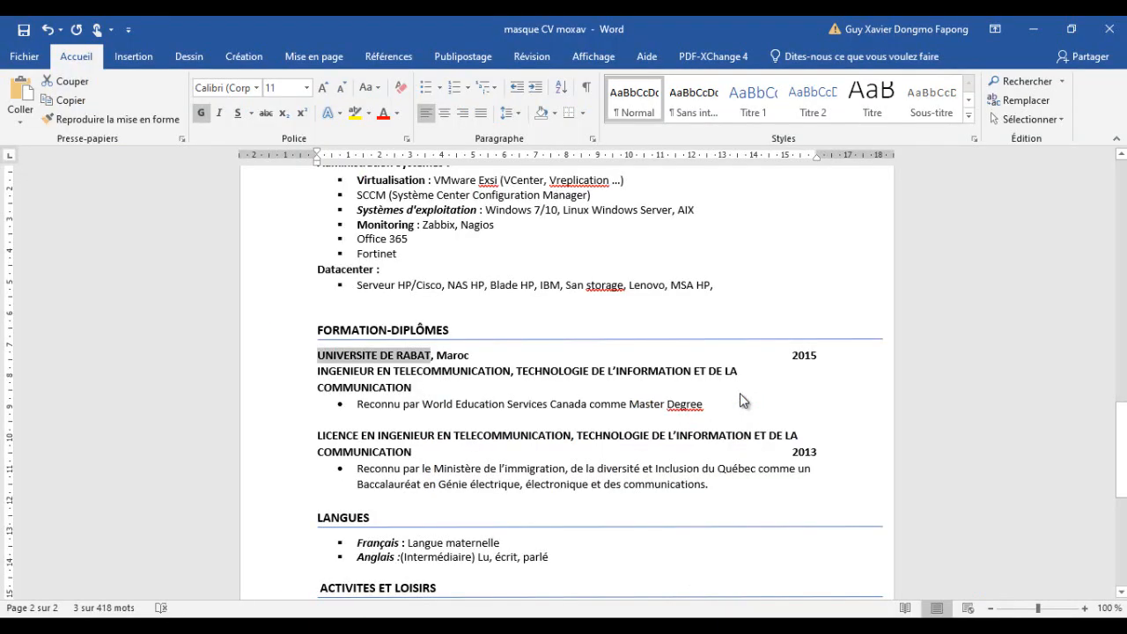
{"action": "key", "text": "alt+Tab"}
{"action": "key", "text": "Tab"}
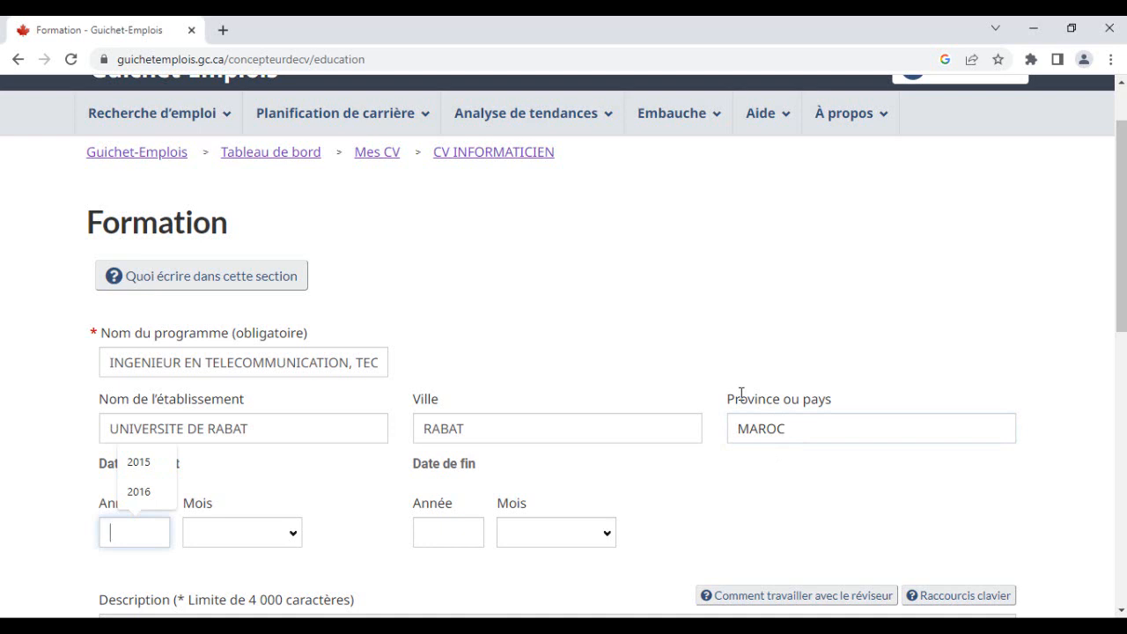
{"action": "key", "text": "alt+Tab"}
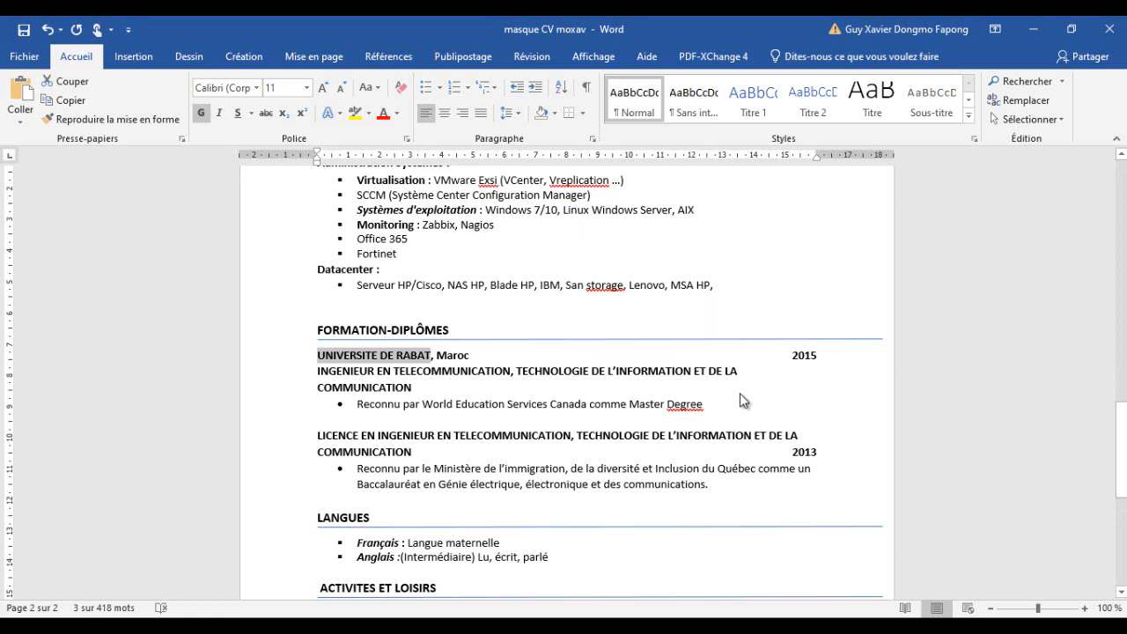
{"action": "key", "text": "alt+Tab"}
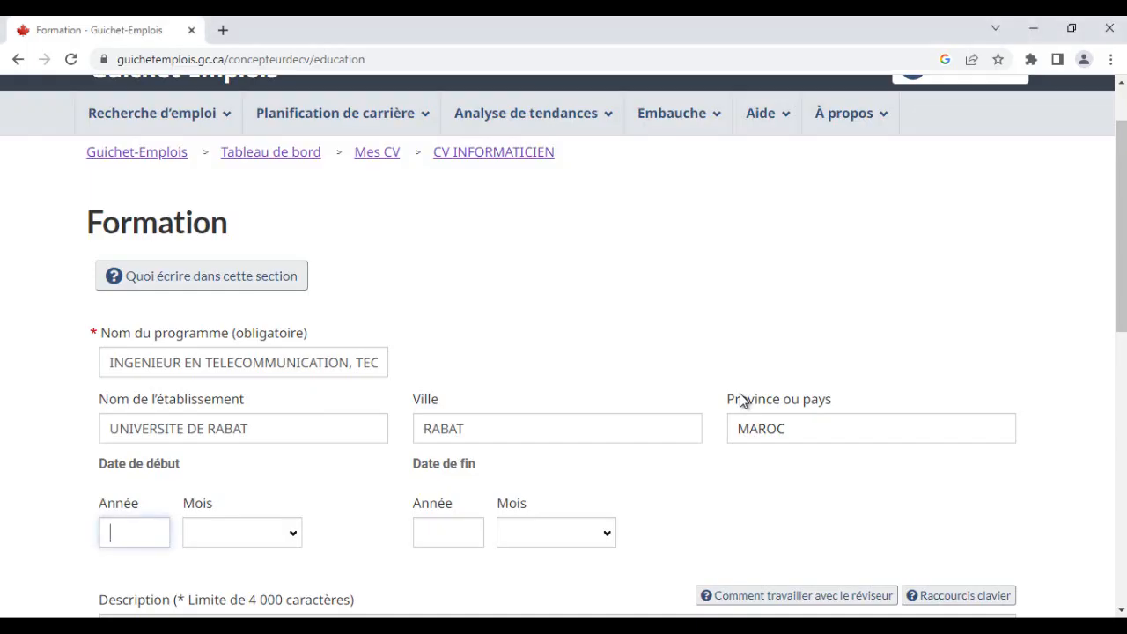
{"action": "type", "text": "2010"}
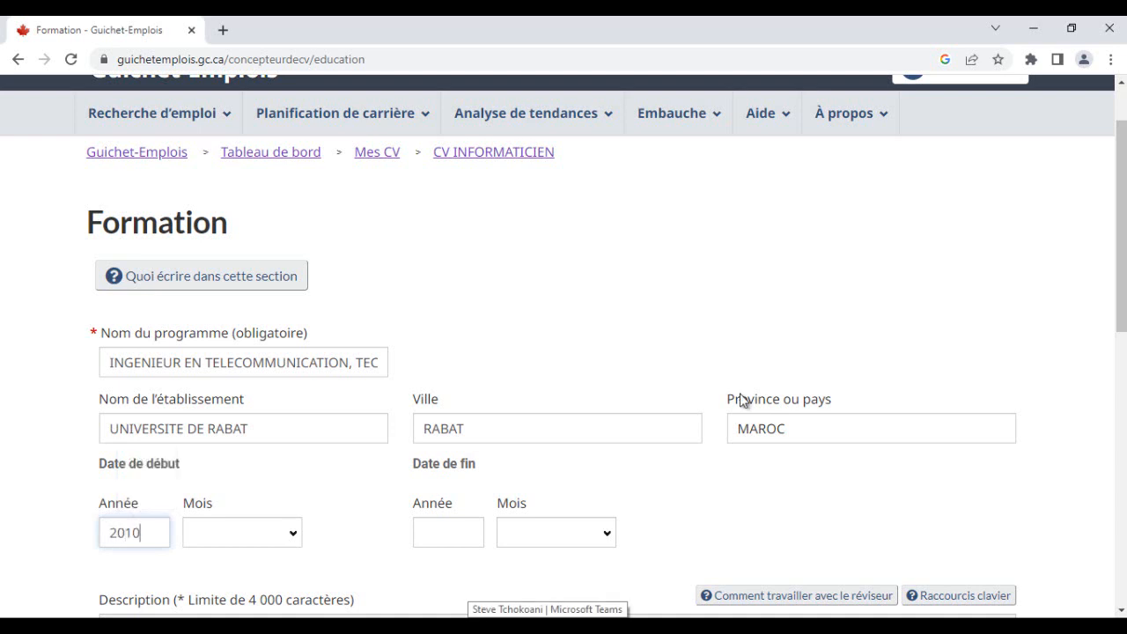
{"action": "left_click", "coordinate": [242, 533]}
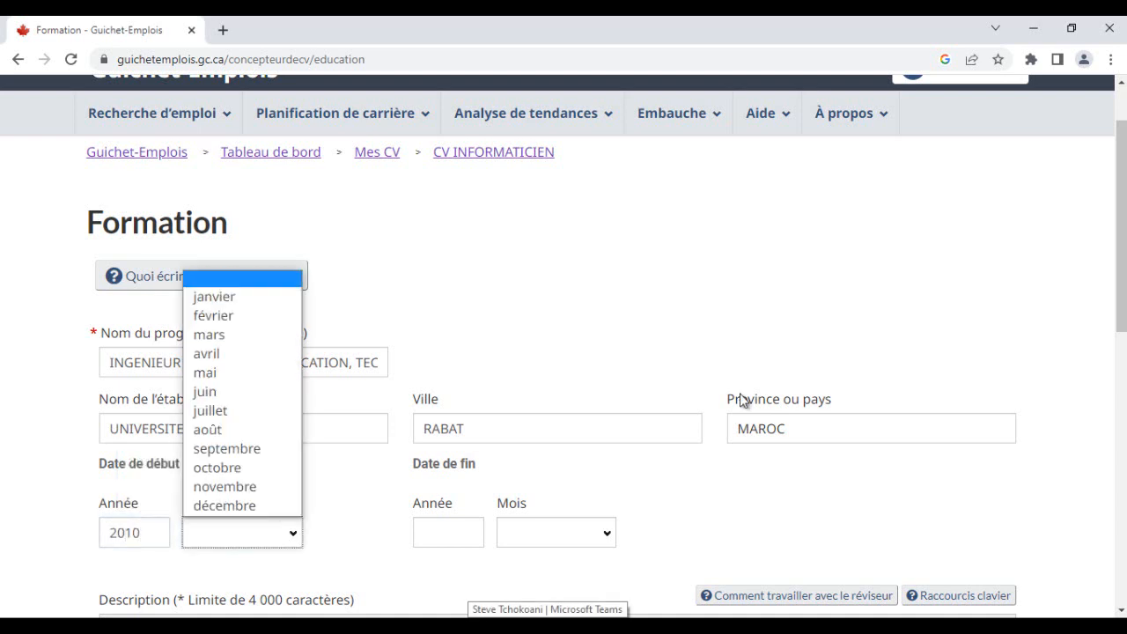
{"action": "key", "text": "Return"}
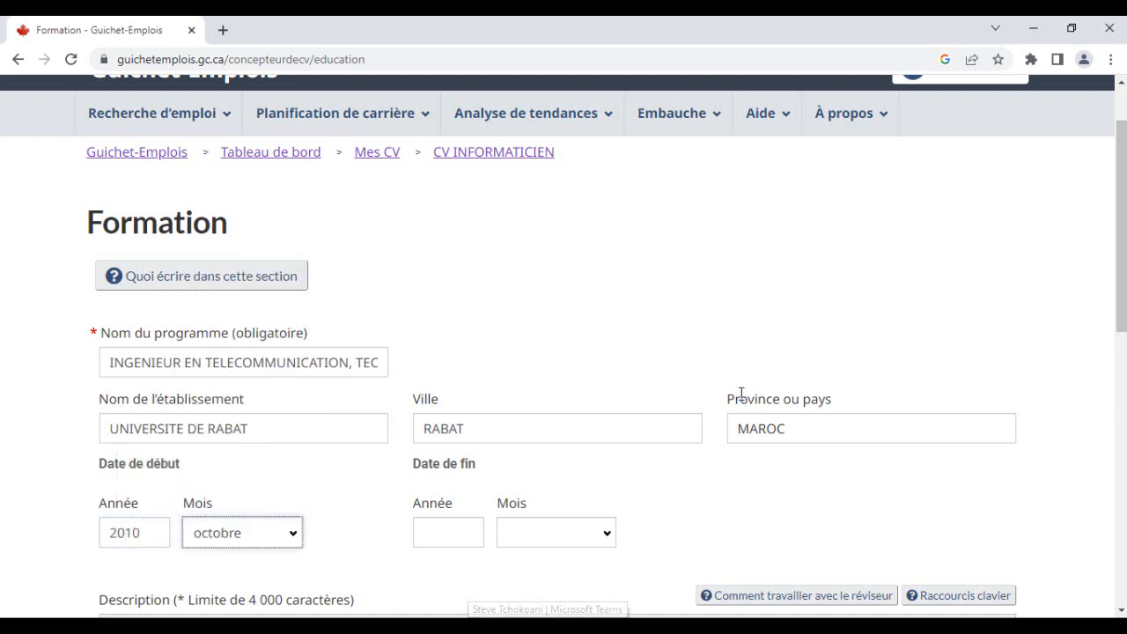
- Set the education end date to 2015, month juillet
{"action": "key", "text": "Tab"}
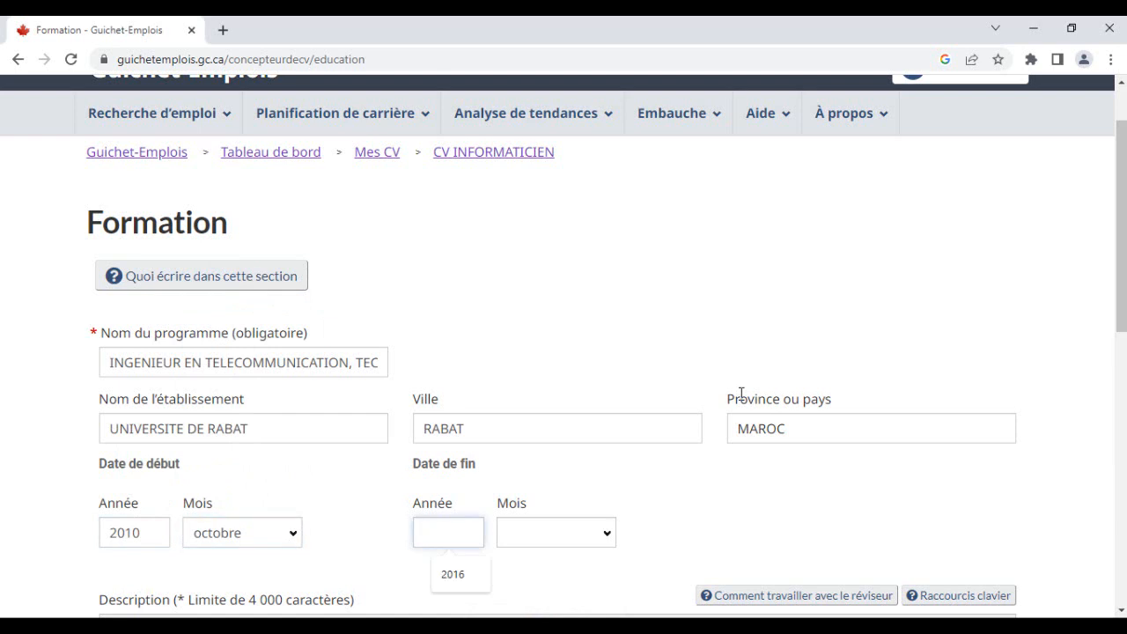
{"action": "type", "text": "2015"}
{"action": "key", "text": "Down"}
{"action": "key", "text": "Down"}
{"action": "key", "text": "Down"}
{"action": "key", "text": "Down"}
{"action": "key", "text": "Down"}
{"action": "key", "text": "Down"}
{"action": "key", "text": "Down"}
{"action": "key", "text": "Up"}
{"action": "key", "text": "Up"}
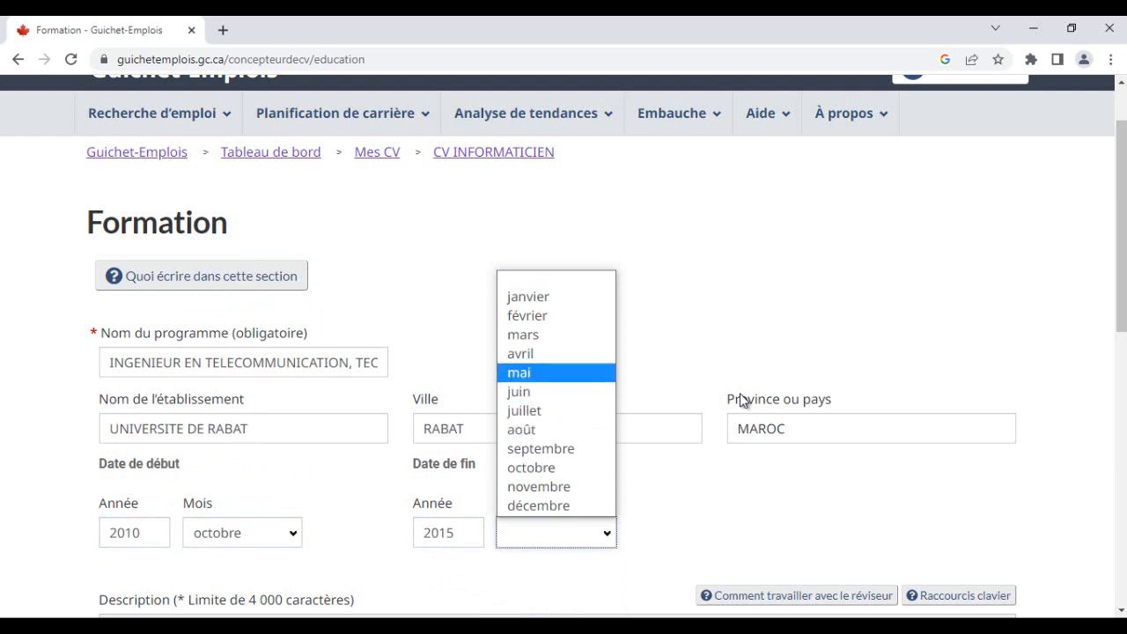
{"action": "key", "text": "Down"}
{"action": "key", "text": "Down"}
{"action": "key", "text": "Up"}
{"action": "key", "text": "Up"}
{"action": "key", "text": "Down"}
{"action": "key", "text": "Down"}
{"action": "key", "text": "Return"}
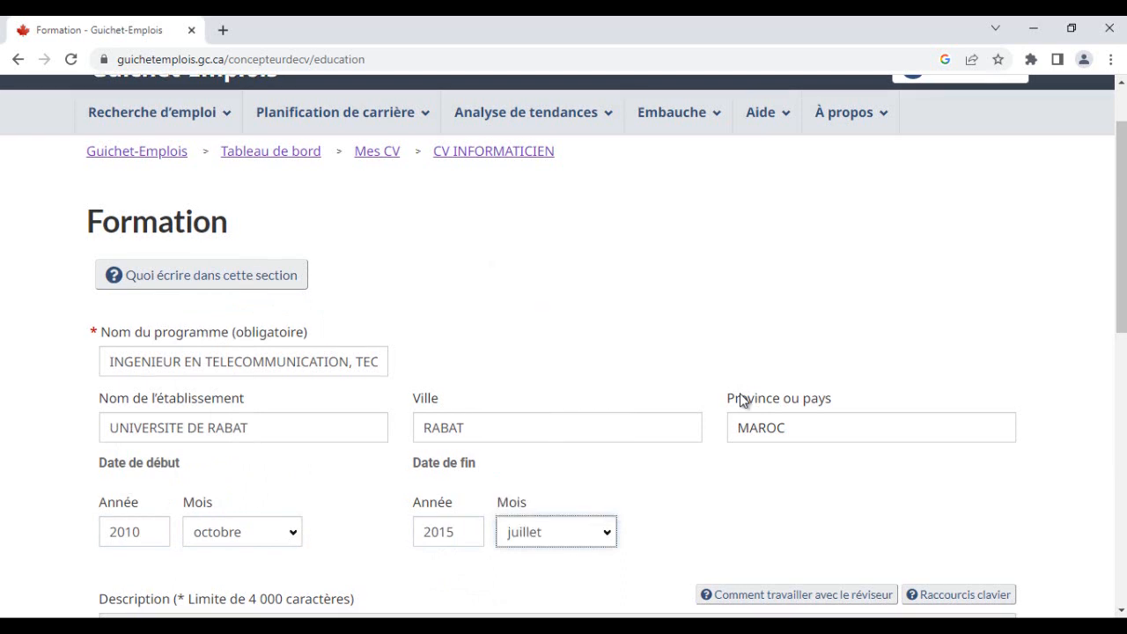
- Copy the line 'Reconnu par World Education Services Canada comme Master Degree' from the Word CV and paste it as the description
{"action": "scroll", "coordinate": [740, 398], "scroll_direction": "down", "scroll_amount": 2}
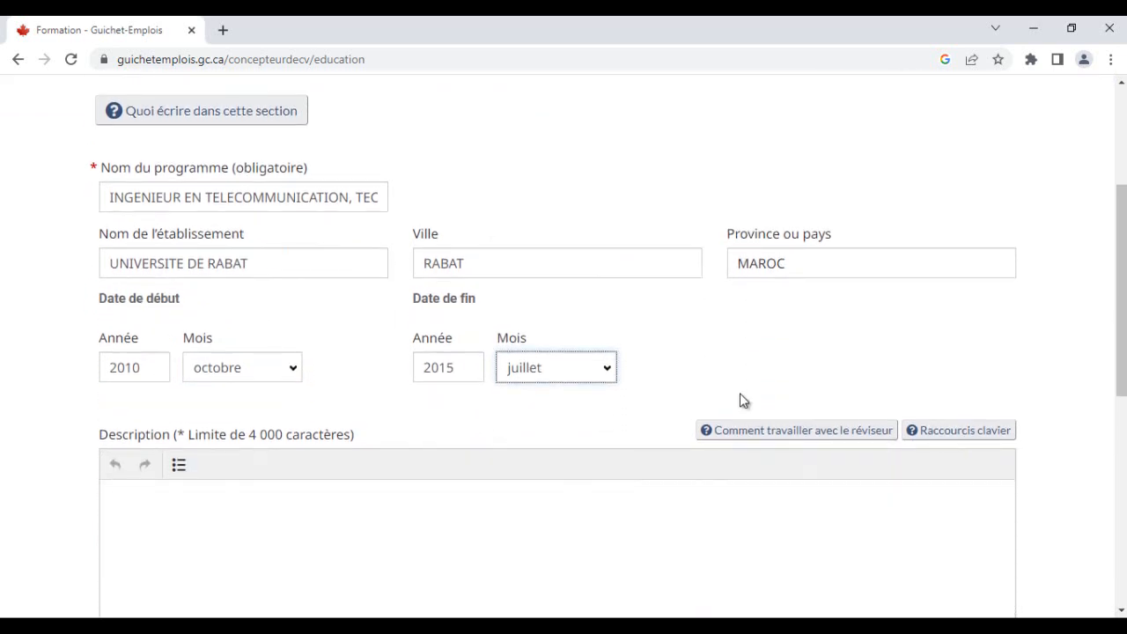
{"action": "key", "text": "alt+Tab"}
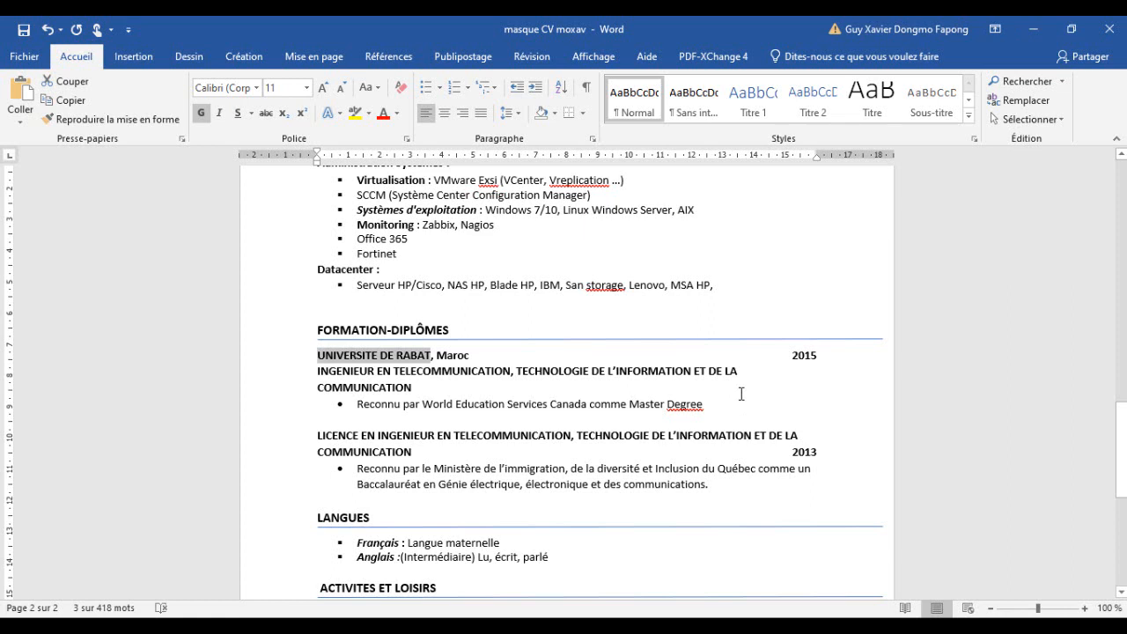
{"action": "left_click", "coordinate": [742, 393]}
{"action": "key", "text": "shift+Left"}
{"action": "key", "text": "shift+Left"}
{"action": "key", "text": "shift+Left"}
{"action": "key", "text": "shift+Left"}
{"action": "key", "text": "shift+Left"}
{"action": "key", "text": "shift+Left"}
{"action": "key", "text": "shift+Left"}
{"action": "key", "text": "shift+Left"}
{"action": "key", "text": "shift+Left"}
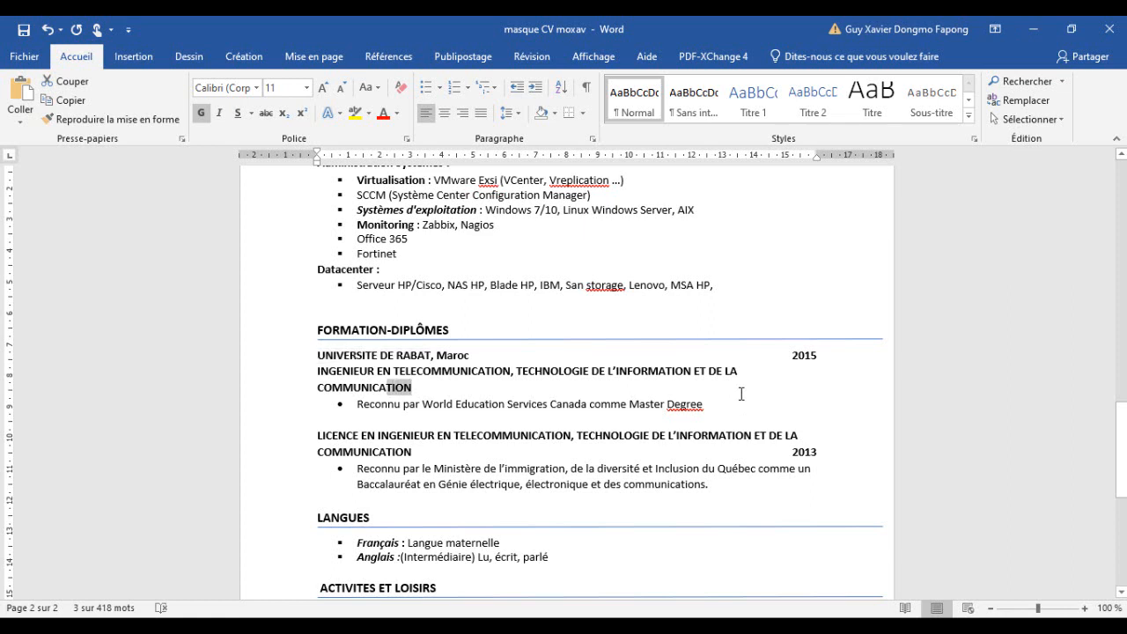
{"action": "triple_click", "coordinate": [741, 394]}
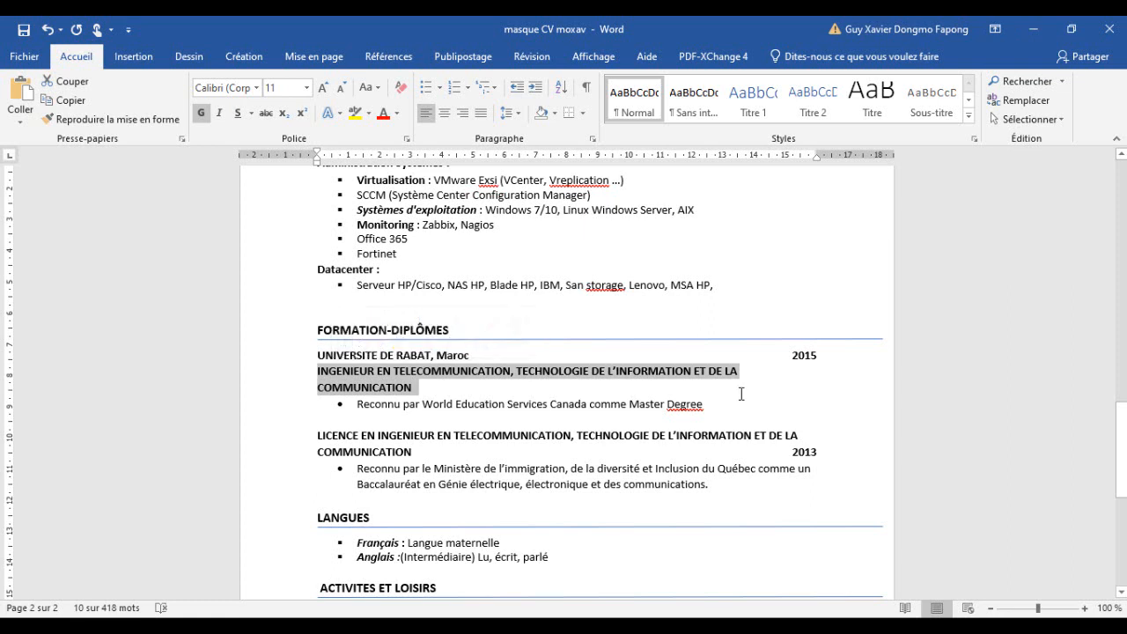
{"action": "left_click_drag", "start_coordinate": [423, 404], "coordinate": [589, 405]}
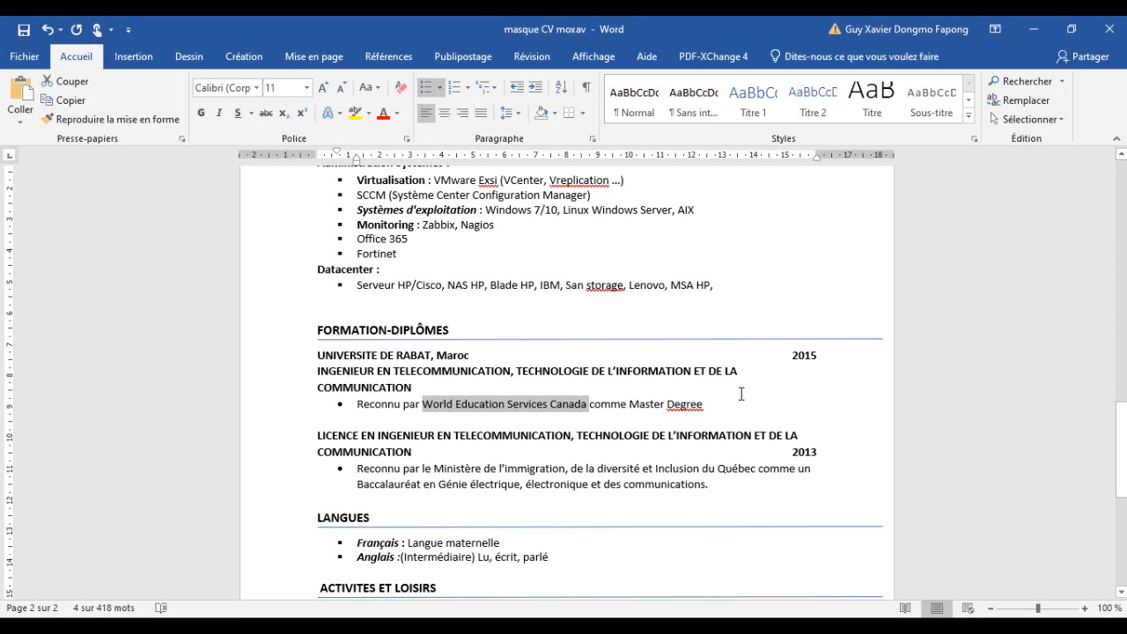
{"action": "left_click_drag", "start_coordinate": [741, 395], "coordinate": [357, 403]}
{"action": "key", "text": "ctrl+c"}
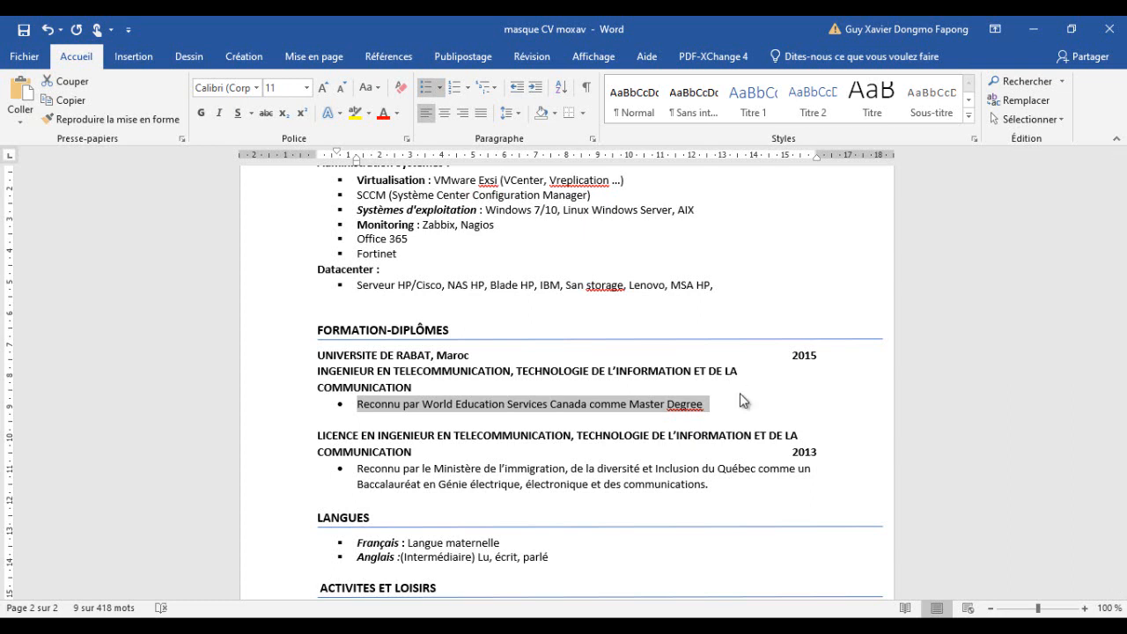
{"action": "key", "text": "alt+Tab"}
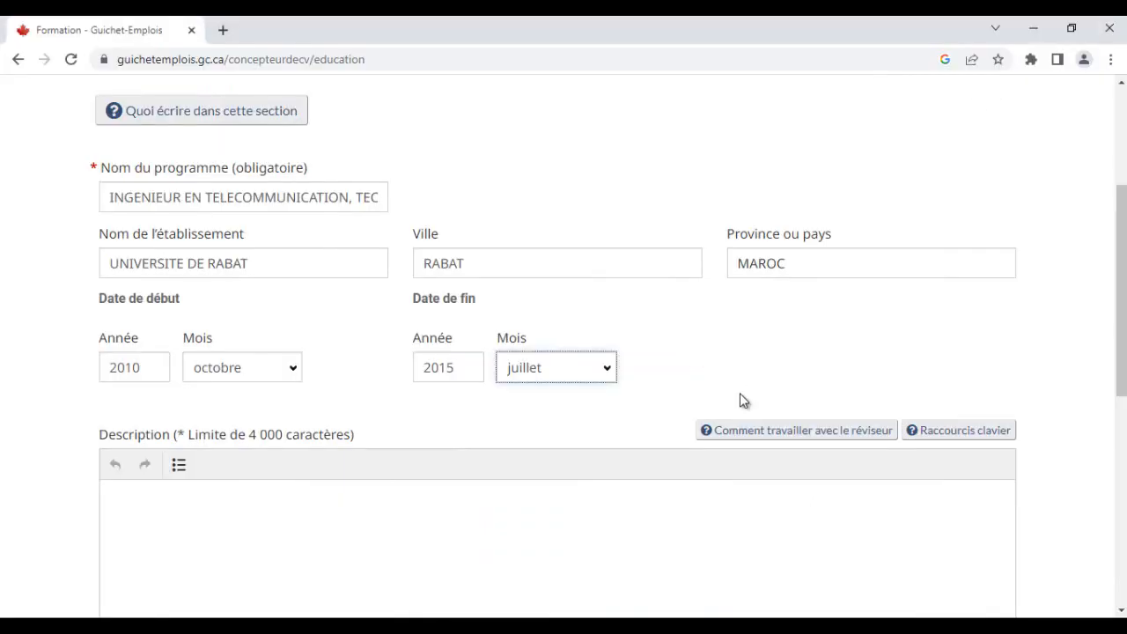
{"action": "scroll", "coordinate": [741, 393], "scroll_direction": "down", "scroll_amount": 3}
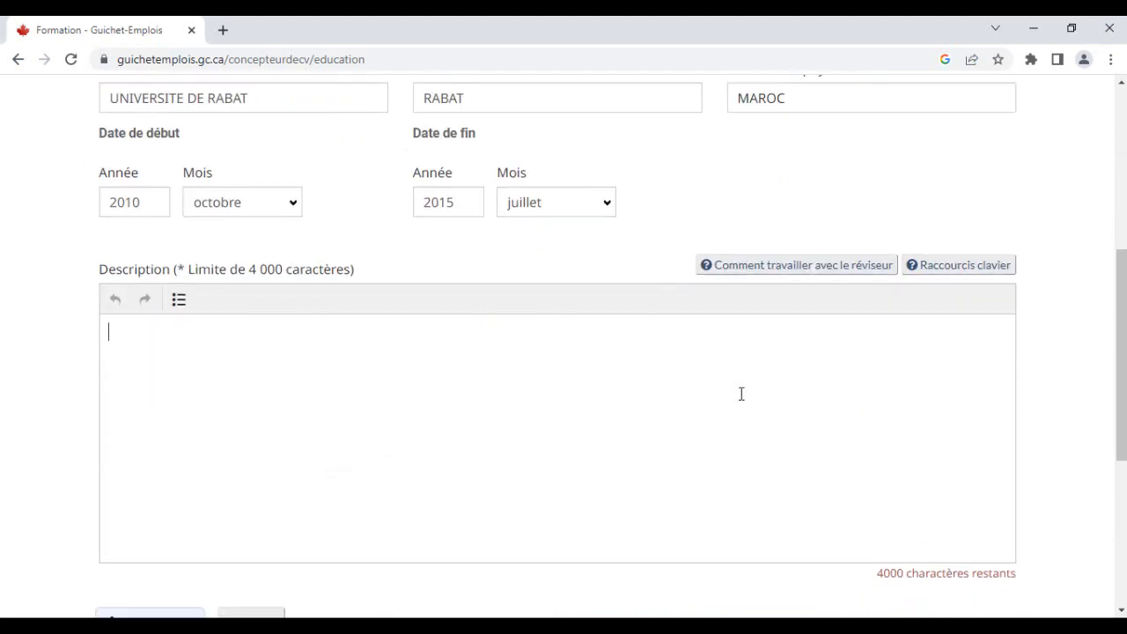
{"action": "key", "text": "ctrl+v"}
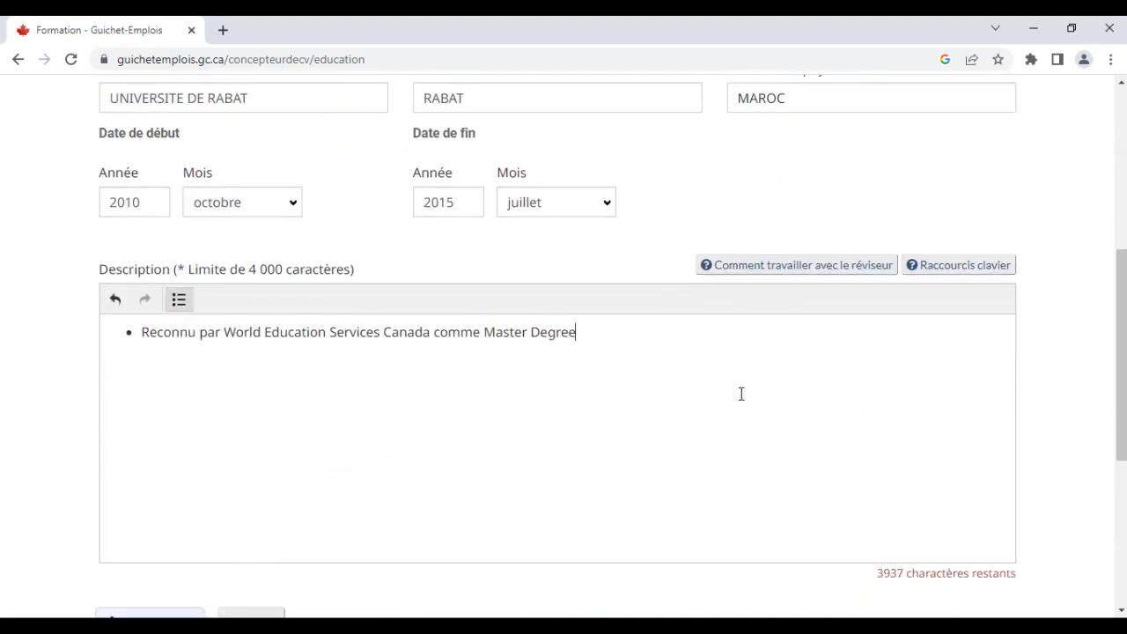
- Save the education entry and return to the CV overview
{"action": "scroll", "coordinate": [741, 393], "scroll_direction": "down", "scroll_amount": 3}
{"action": "key", "text": "Tab"}
{"action": "key", "text": "Return"}
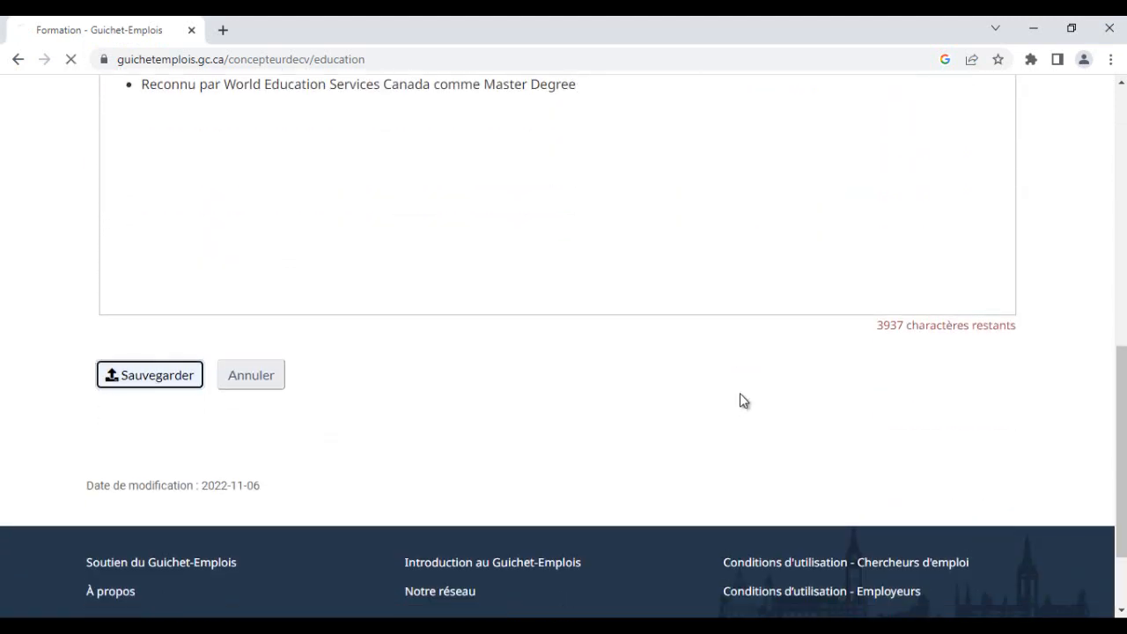
{"action": "scroll", "coordinate": [742, 396], "scroll_direction": "down", "scroll_amount": 10}
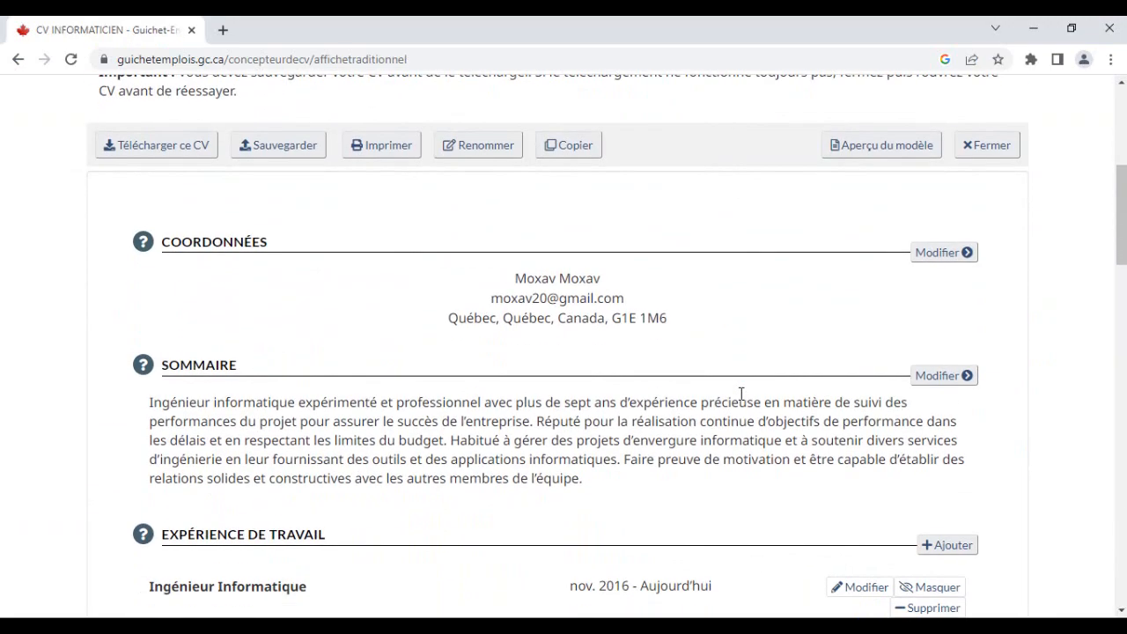
{"action": "scroll", "coordinate": [742, 394], "scroll_direction": "down", "scroll_amount": 8}
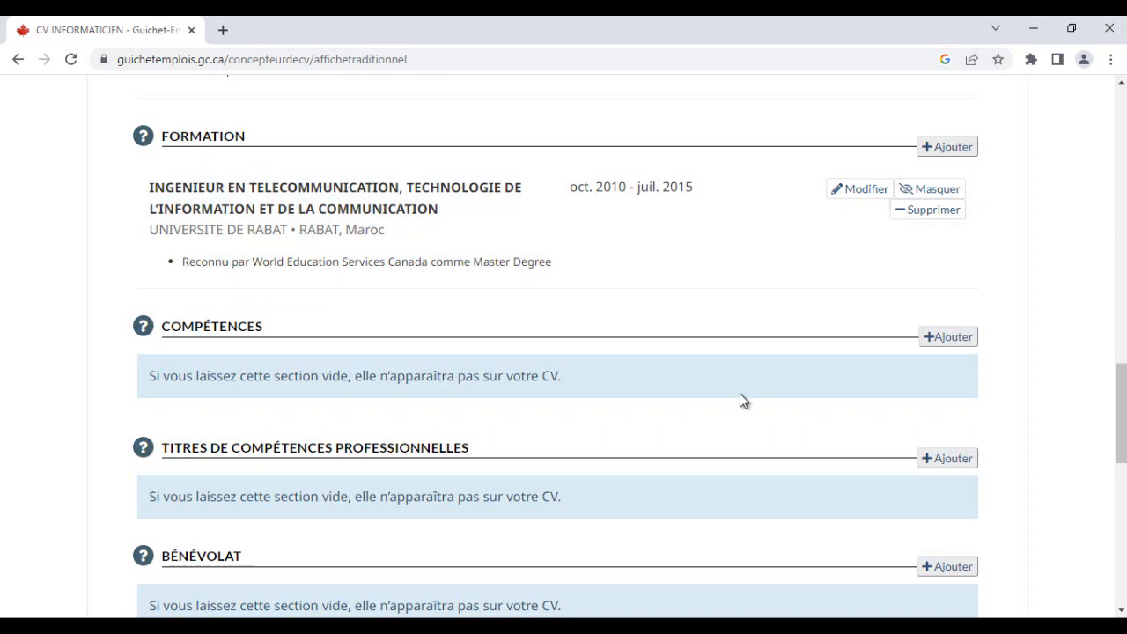
- Start adding a second education entry in the Formation section
{"action": "left_click", "coordinate": [947, 147]}
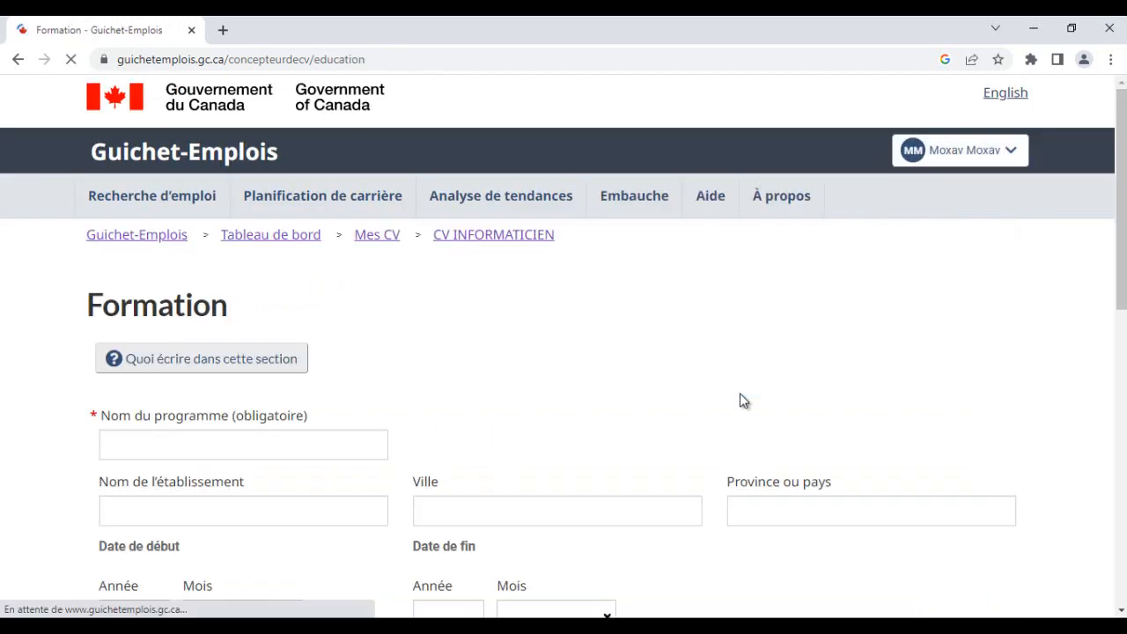
{"action": "scroll", "coordinate": [740, 394], "scroll_direction": "down", "scroll_amount": 3}
{"action": "left_click", "coordinate": [587, 626]}
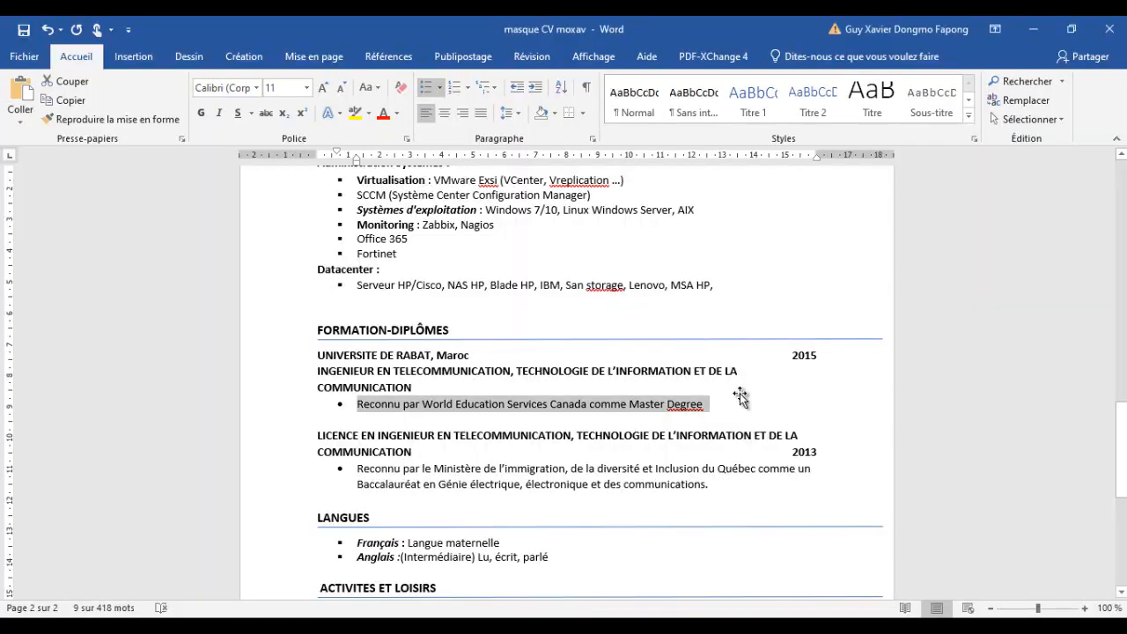
- Delete the words EN INGENIEUR from the licence degree title in the Word CV
{"action": "left_click_drag", "start_coordinate": [791, 452], "coordinate": [318, 436]}
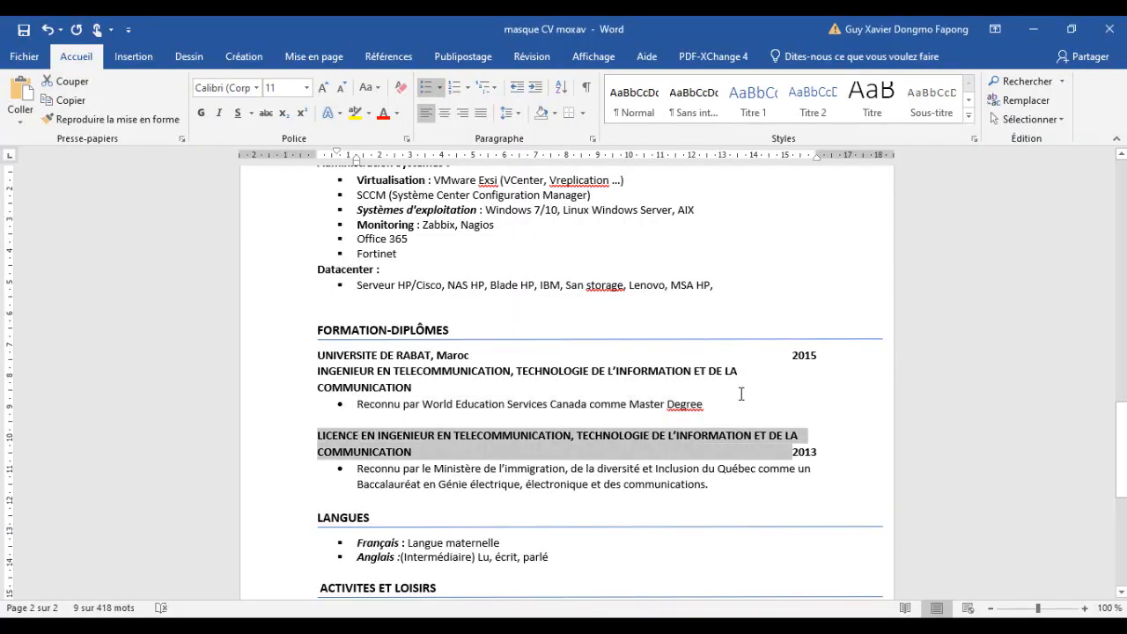
{"action": "left_click", "coordinate": [352, 436]}
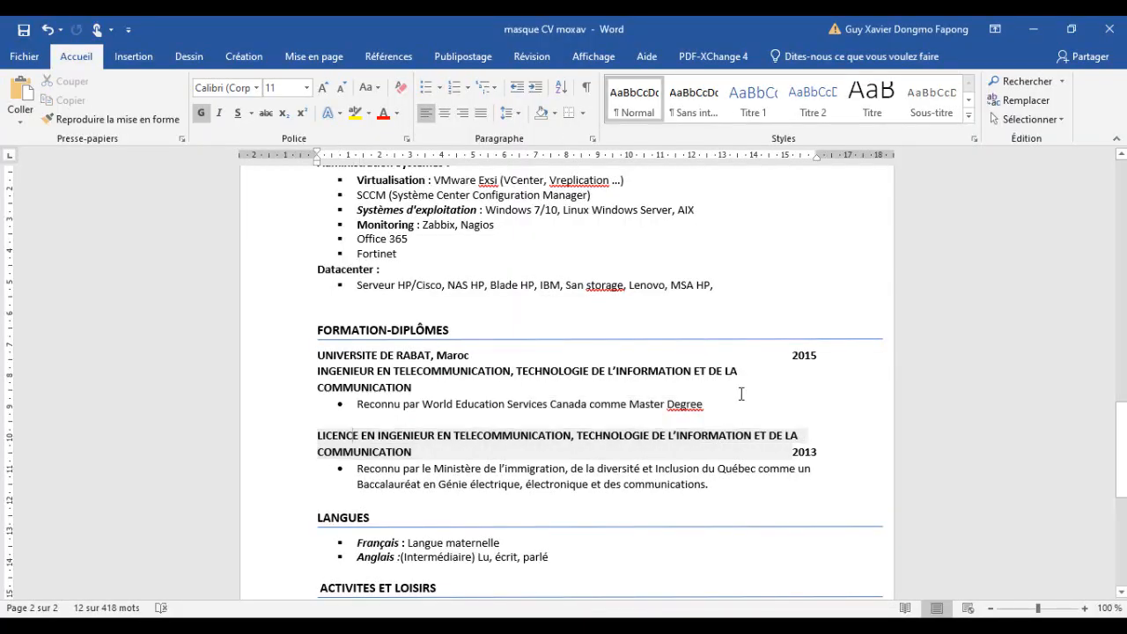
{"action": "left_click_drag", "start_coordinate": [436, 435], "coordinate": [362, 436]}
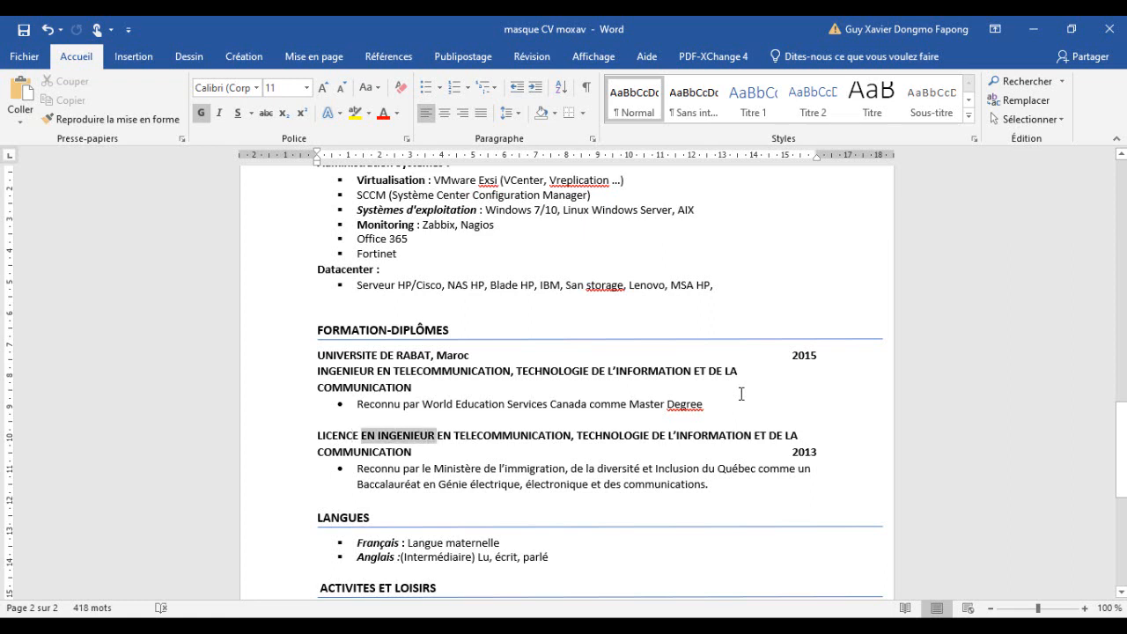
{"action": "key", "text": "BackSpace"}
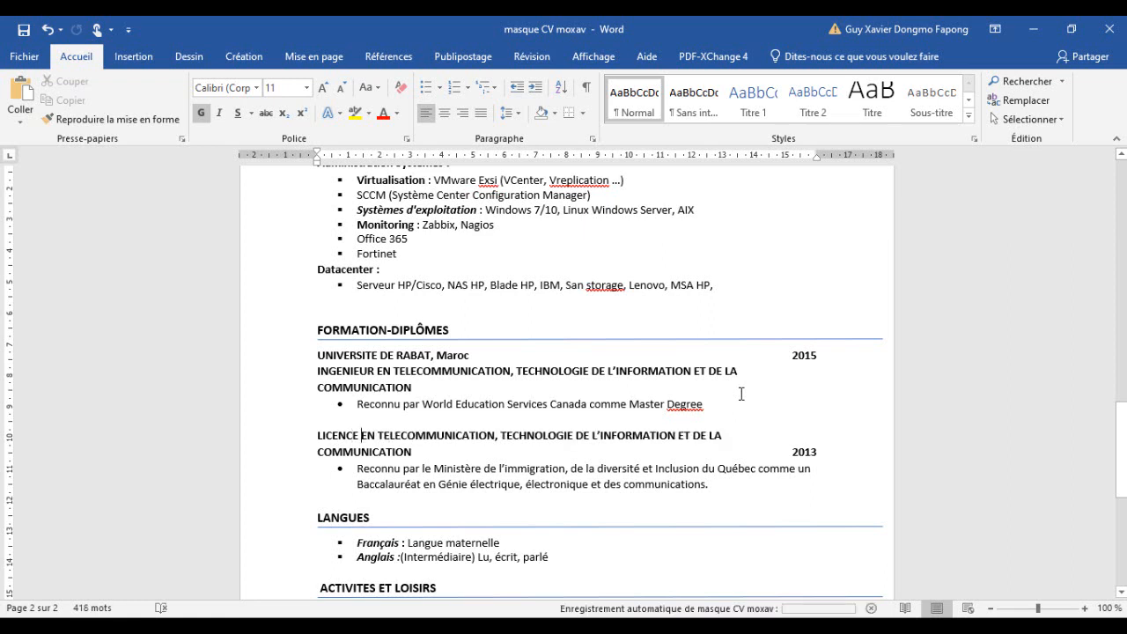
- Copy the edited licence title from the Word CV, paste it as the program name and remove the trailing spaces
{"action": "left_click_drag", "start_coordinate": [338, 436], "coordinate": [791, 452]}
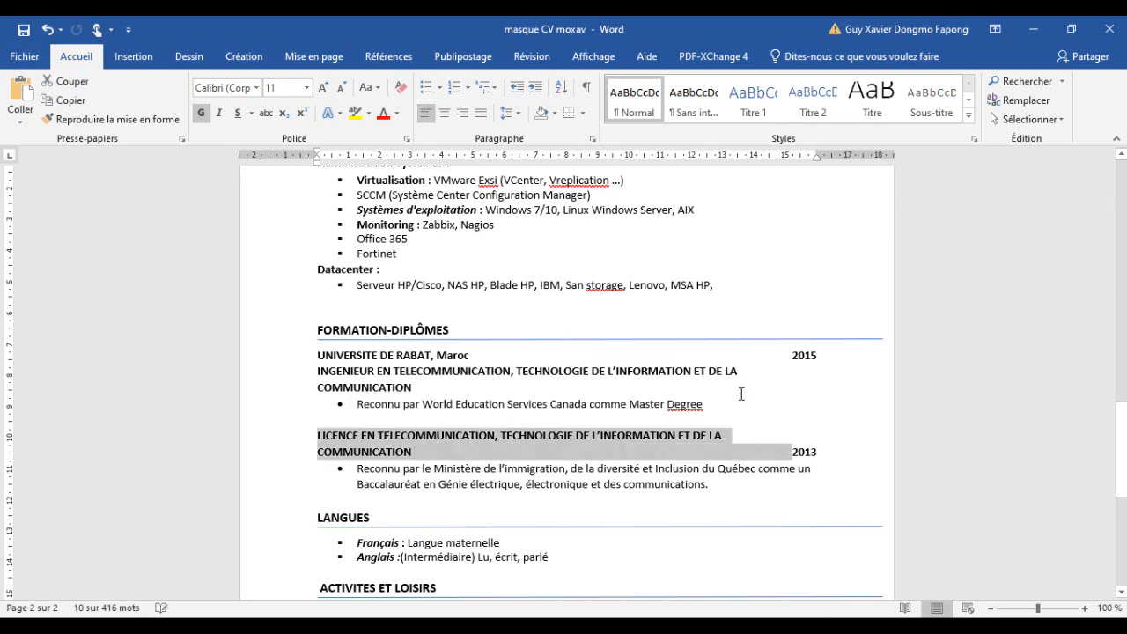
{"action": "left_click", "coordinate": [378, 436]}
{"action": "left_click_drag", "start_coordinate": [416, 451], "coordinate": [321, 436]}
{"action": "left_click", "coordinate": [377, 436]}
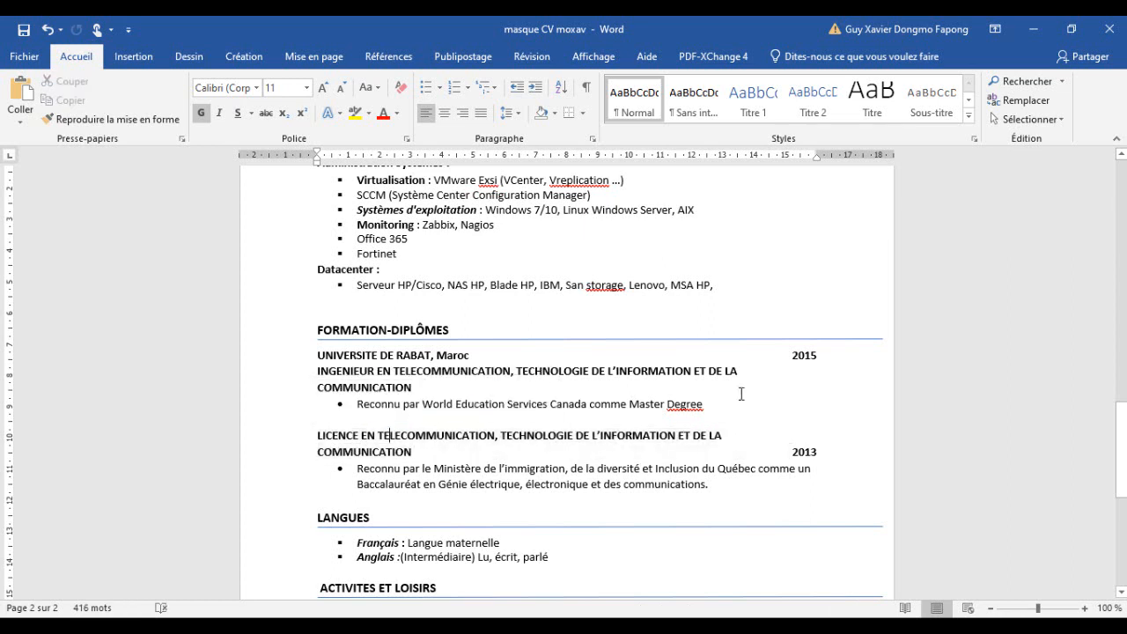
{"action": "mouse_move", "coordinate": [788, 452]}
{"action": "left_mouse_down"}
{"action": "mouse_move", "coordinate": [321, 436]}
{"action": "mouse_move", "coordinate": [790, 452]}
{"action": "left_mouse_up"}
{"action": "left_click", "coordinate": [326, 436]}
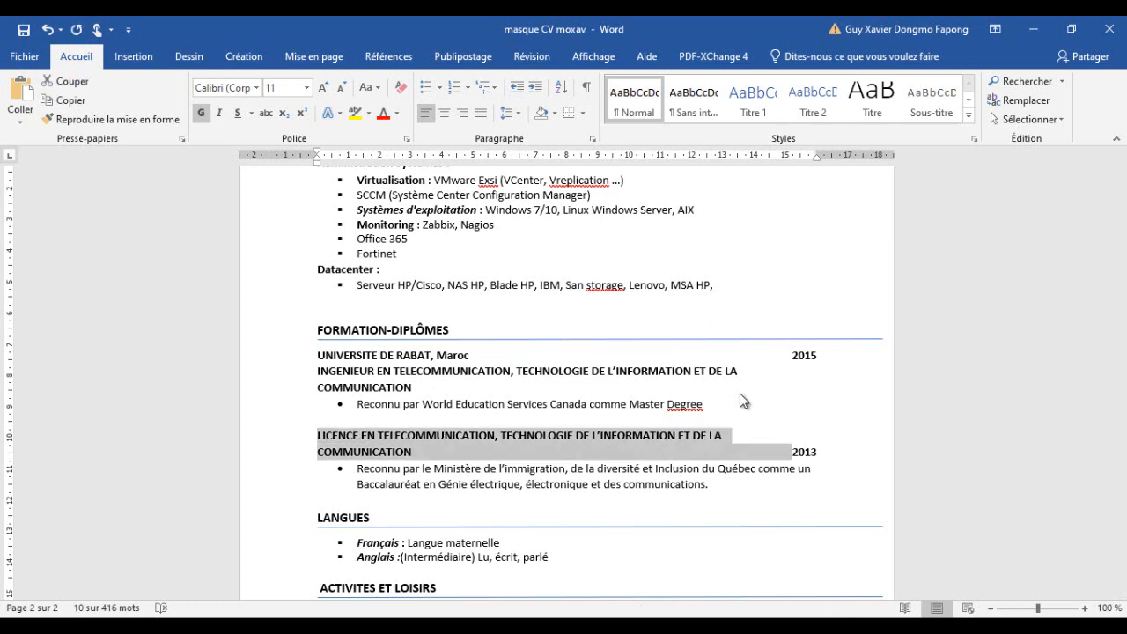
{"action": "left_click", "coordinate": [427, 626]}
{"action": "left_click", "coordinate": [514, 563]}
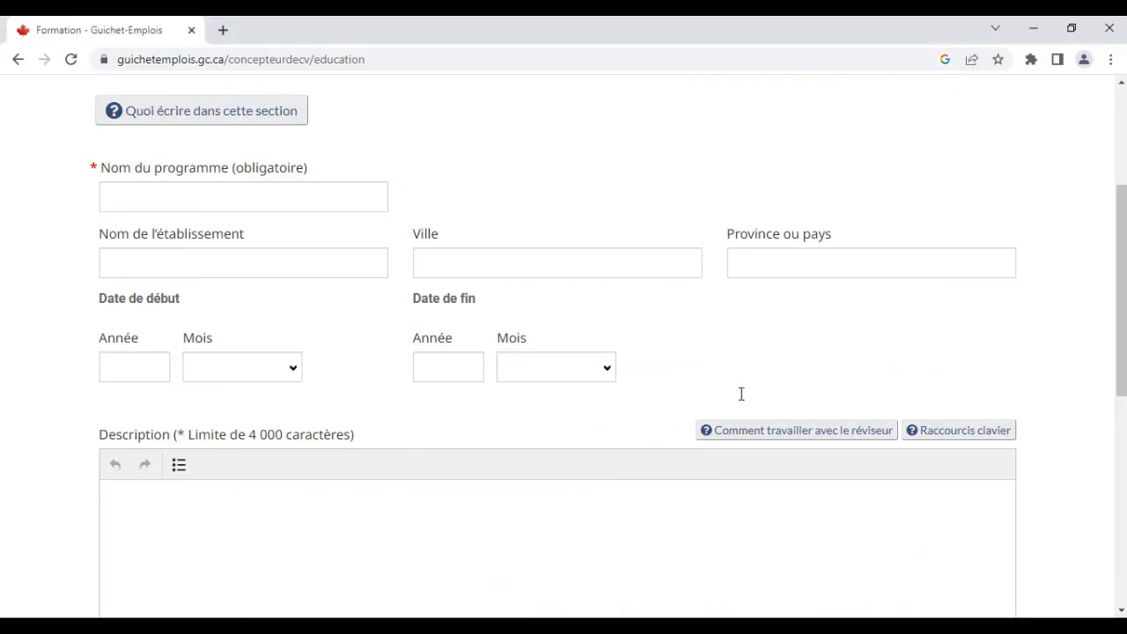
{"action": "left_click", "coordinate": [243, 197]}
{"action": "key", "text": "ctrl+v"}
{"action": "key", "text": "BackSpace"}
{"action": "key", "text": "BackSpace"}
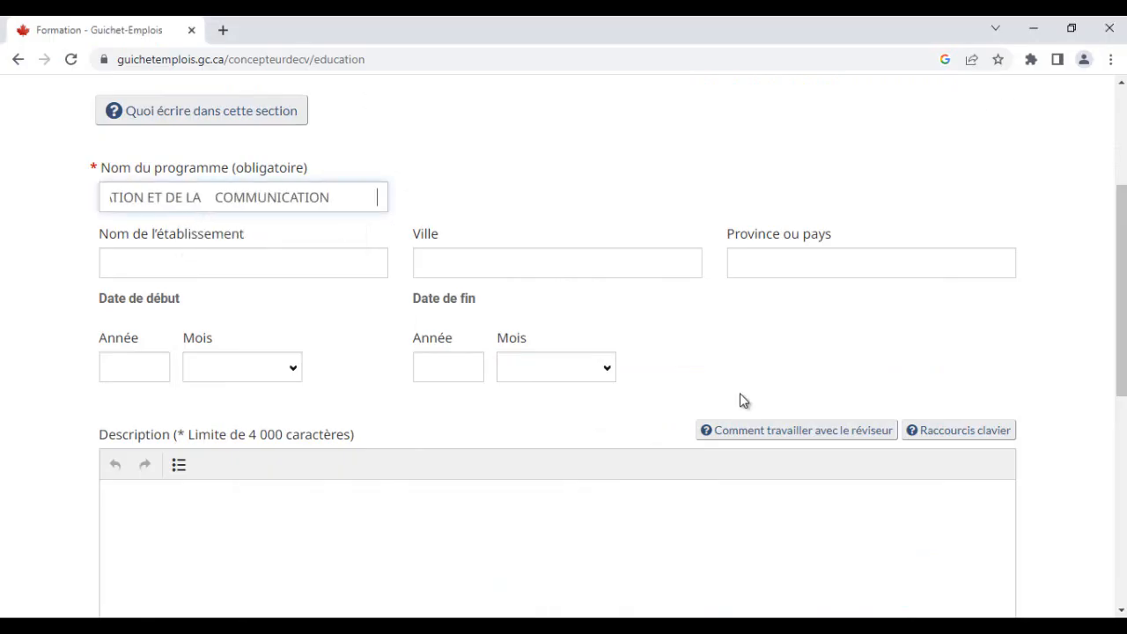
{"action": "key", "text": "BackSpace"}
{"action": "key", "text": "BackSpace"}
{"action": "key", "text": "BackSpace"}
{"action": "key", "text": "BackSpace"}
{"action": "key", "text": "BackSpace"}
{"action": "key", "text": "BackSpace"}
{"action": "key", "text": "BackSpace"}
{"action": "key", "text": "BackSpace"}
{"action": "key", "text": "BackSpace"}
{"action": "key", "text": "BackSpace"}
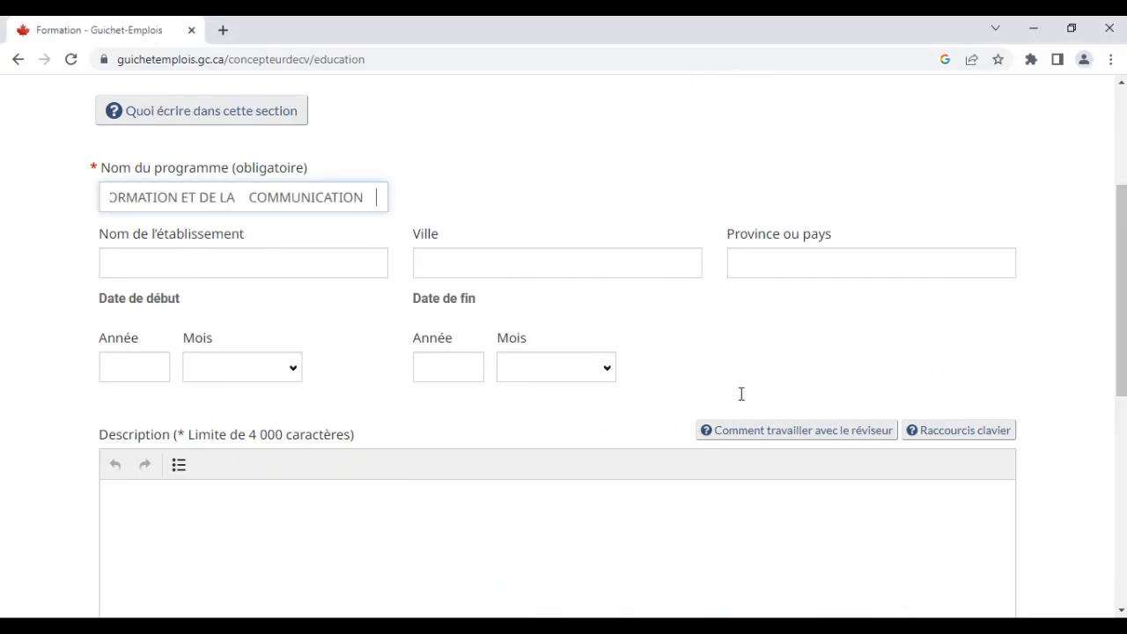
{"action": "key", "text": "BackSpace"}
{"action": "key", "text": "BackSpace"}
{"action": "key", "text": "BackSpace"}
{"action": "key", "text": "BackSpace"}
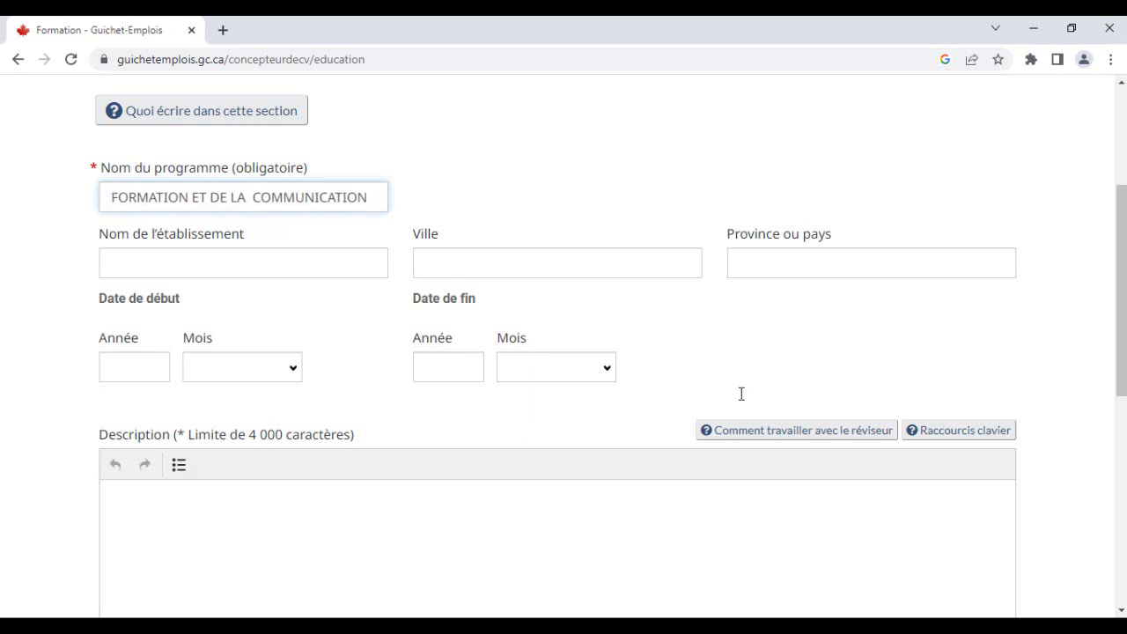
{"action": "key", "text": "End"}
{"action": "key", "text": "BackSpace"}
{"action": "key", "text": "BackSpace"}
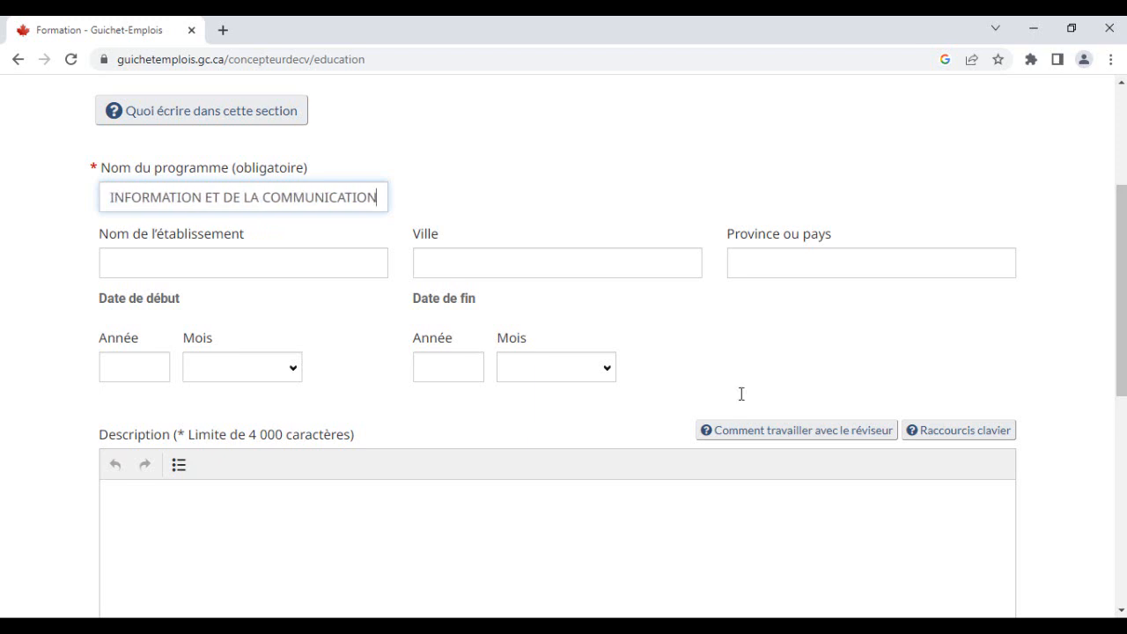
{"action": "key", "text": "Tab"}
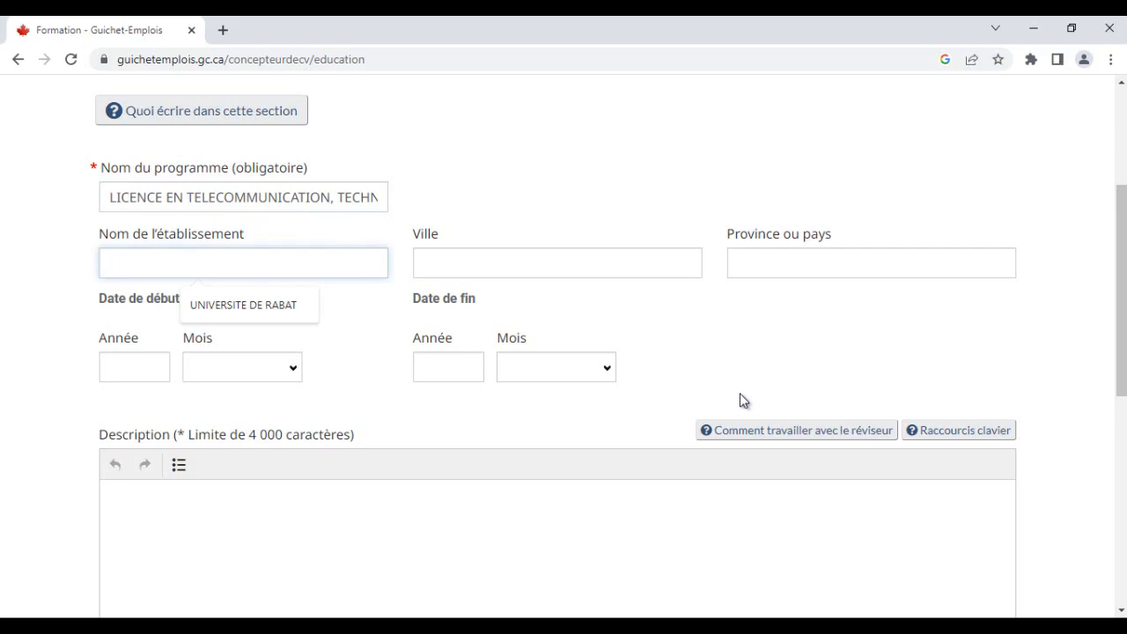
- Copy UNIVERSITE DE RABAT from the Word CV and paste it as the institution name
{"action": "key", "text": "alt+Tab"}
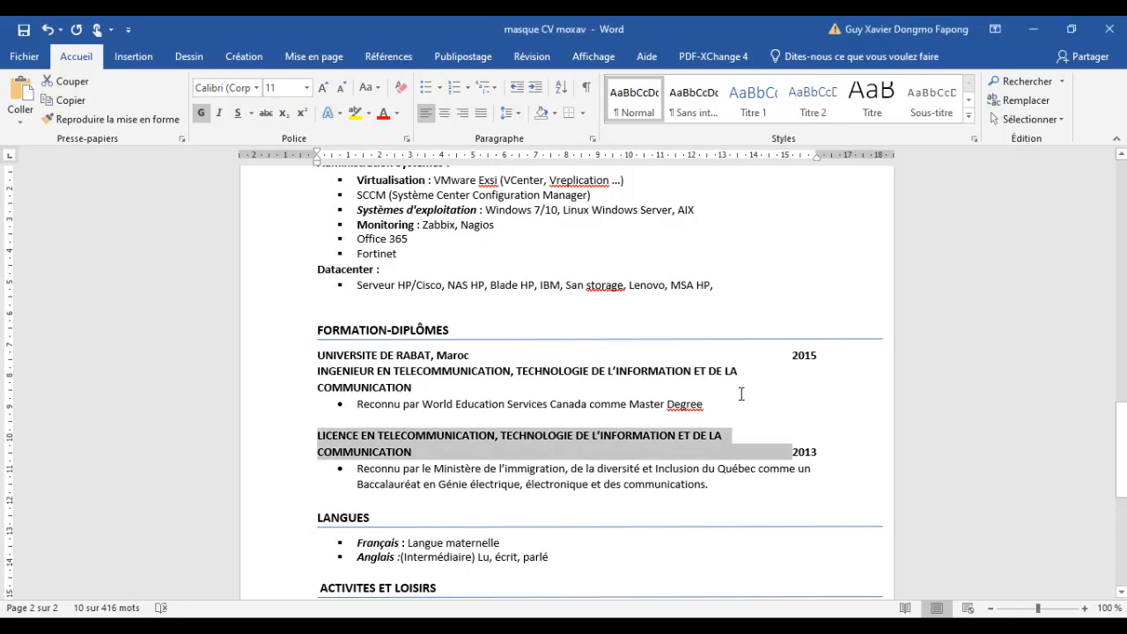
{"action": "left_click_drag", "start_coordinate": [431, 356], "coordinate": [318, 355]}
{"action": "key", "text": "ctrl+c"}
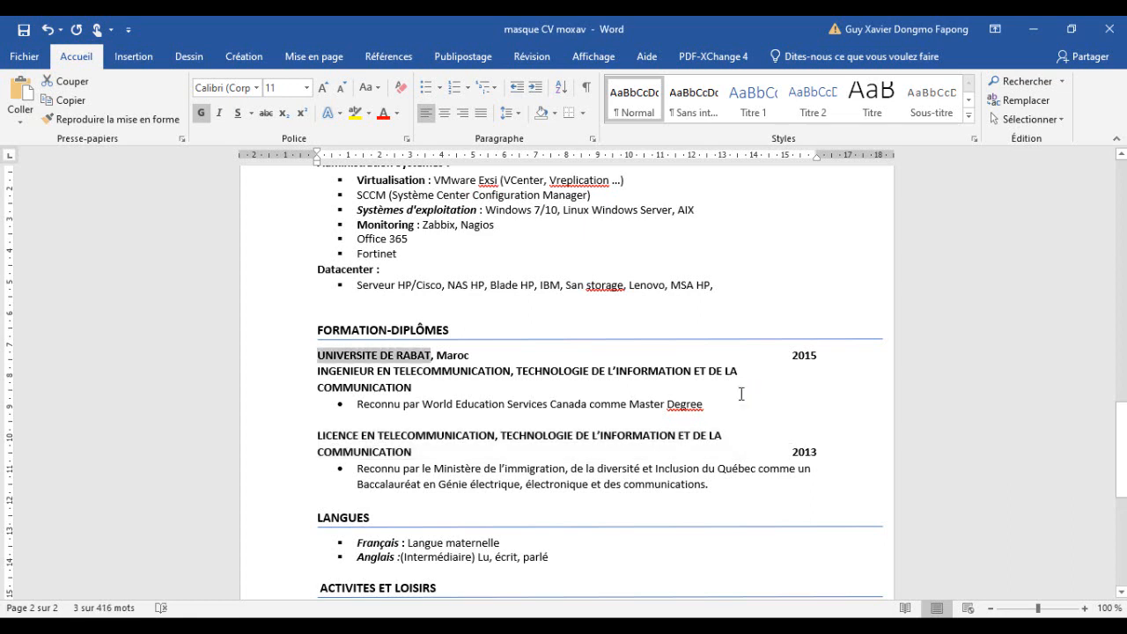
{"action": "key", "text": "alt+Tab"}
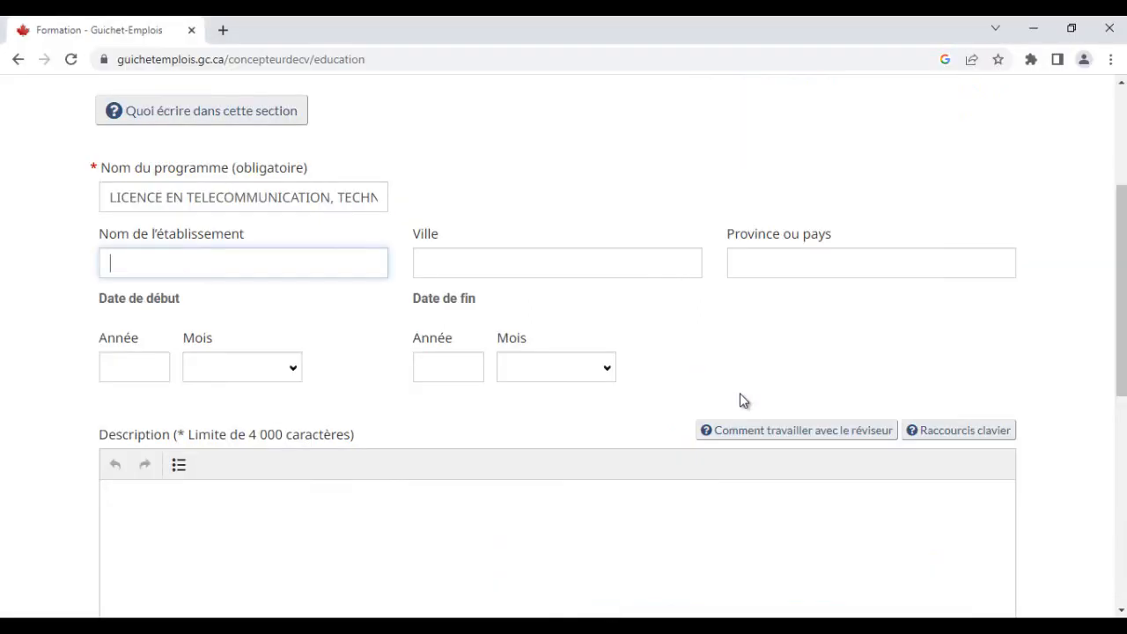
{"action": "key", "text": "ctrl+v"}
{"action": "key", "text": "Tab"}
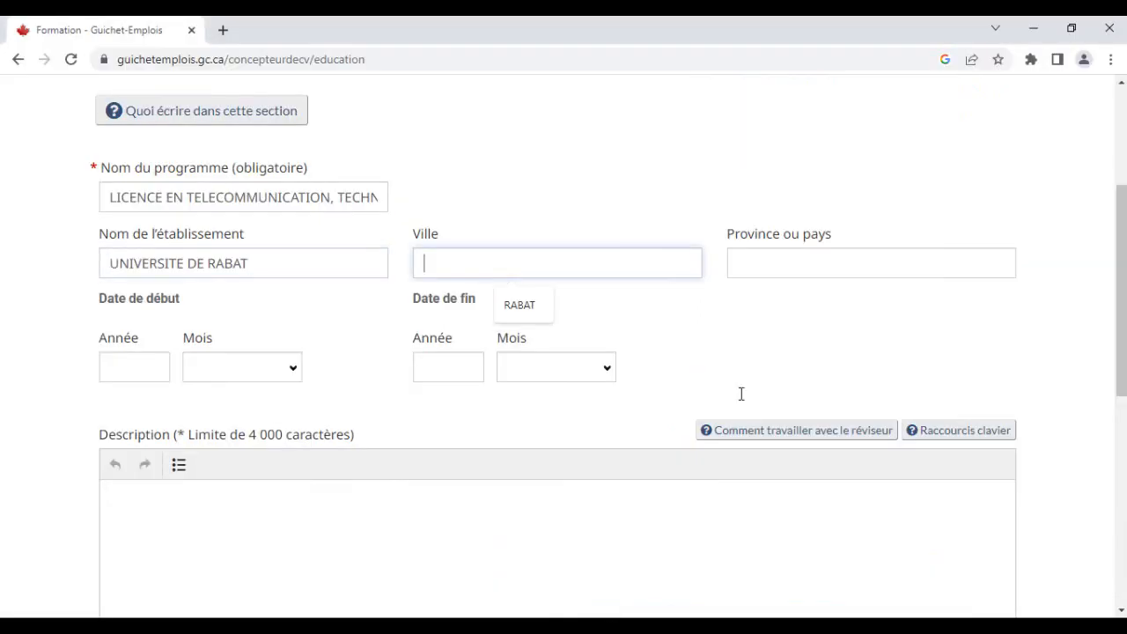
- Set the city to RABAT and enter PAROC in the province or country field
{"action": "type", "text": "RABA"}
{"action": "key", "text": "Down"}
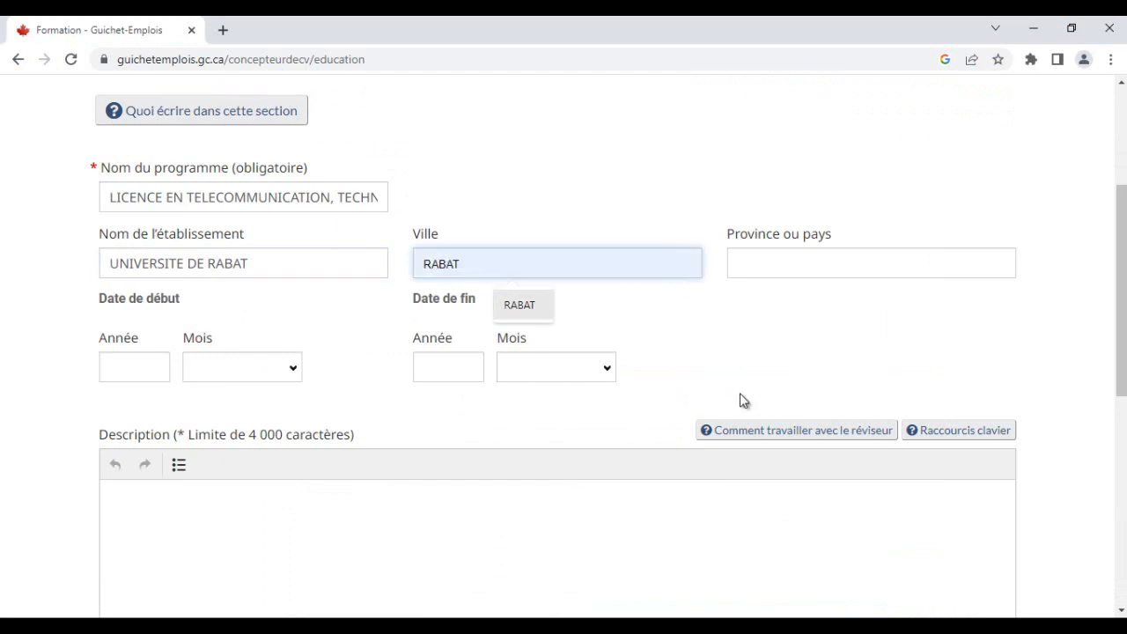
{"action": "key", "text": "Tab"}
{"action": "type", "text": "PAROC"}
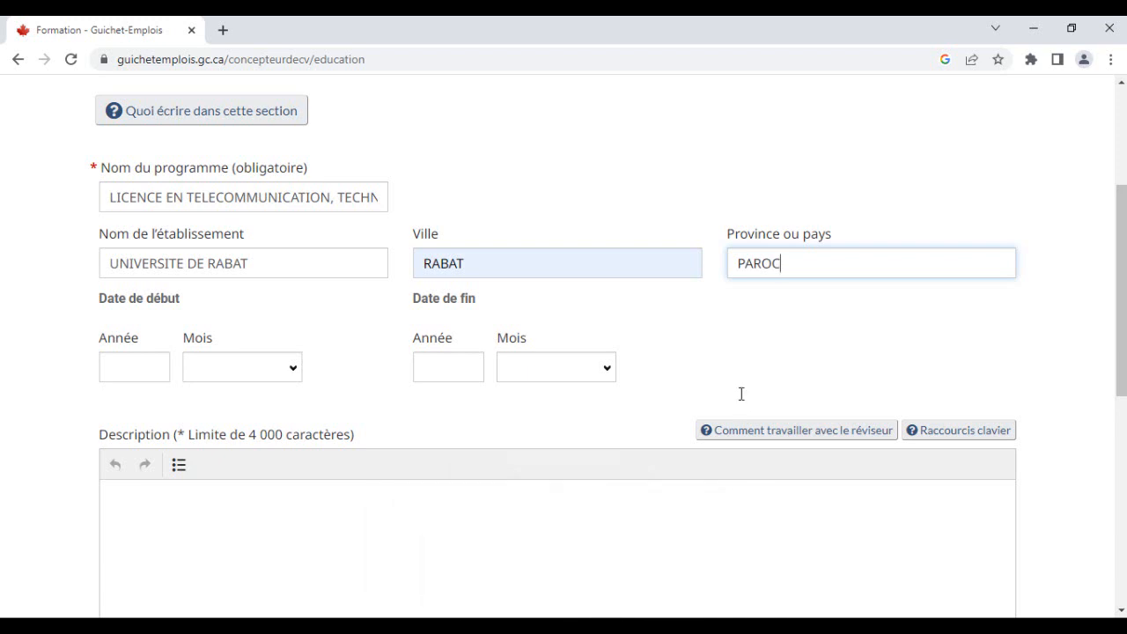
- Set the start date of the licence entry to octobre 2010
{"action": "key", "text": "Tab"}
{"action": "type", "text": "2012"}
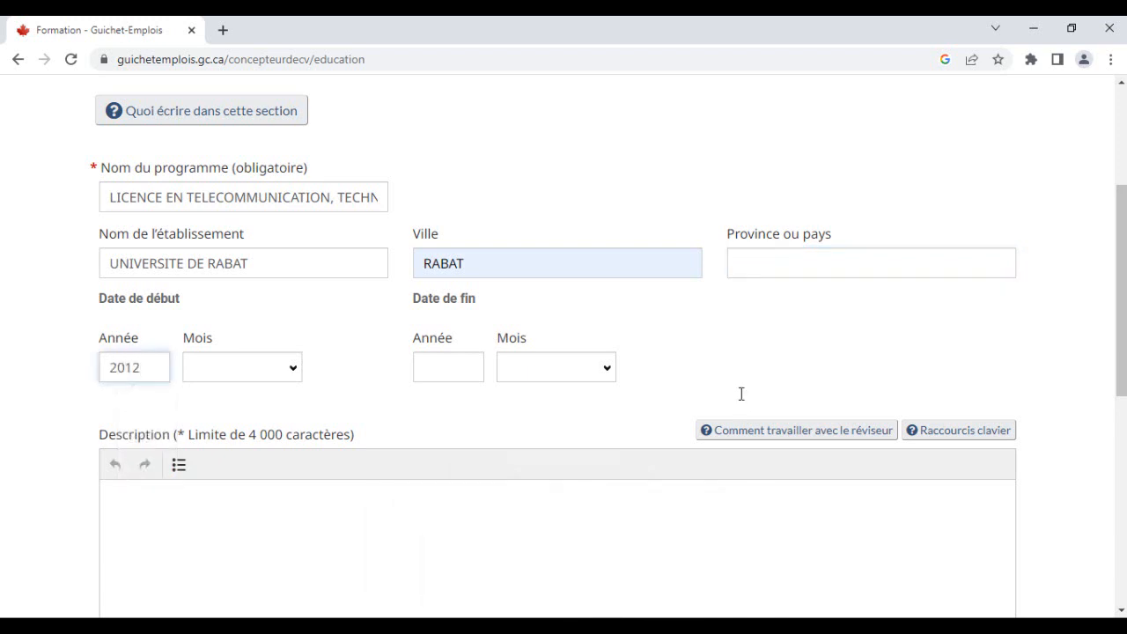
{"action": "key", "text": "BackSpace"}
{"action": "type", "text": "0"}
{"action": "scroll", "coordinate": [741, 394], "scroll_direction": "up", "scroll_amount": 2}
{"action": "scroll", "coordinate": [741, 395], "scroll_direction": "down", "scroll_amount": 2}
{"action": "key", "text": "Tab"}
{"action": "key", "text": "space"}
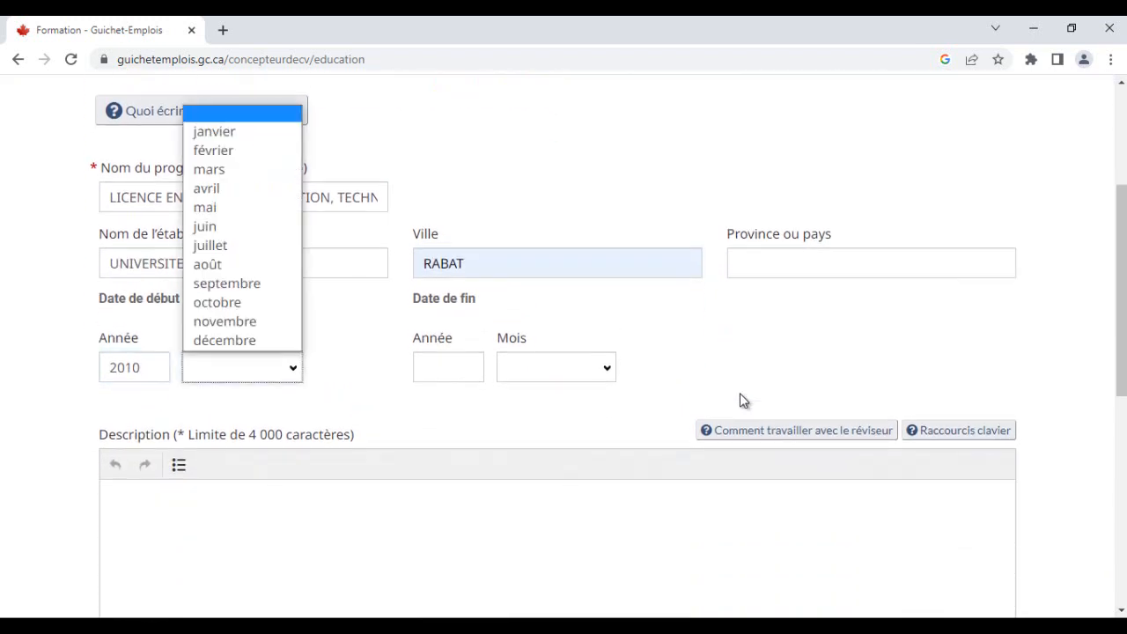
{"action": "key", "text": "Down"}
{"action": "key", "text": "Down"}
{"action": "key", "text": "Down"}
{"action": "key", "text": "Down"}
{"action": "key", "text": "Down"}
{"action": "key", "text": "Down"}
{"action": "key", "text": "Down"}
{"action": "key", "text": "Down"}
{"action": "key", "text": "Down"}
{"action": "key", "text": "Down"}
{"action": "key", "text": "Down"}
{"action": "key", "text": "Up"}
{"action": "key", "text": "Up"}
{"action": "key", "text": "Up"}
{"action": "key", "text": "Up"}
{"action": "key", "text": "Up"}
{"action": "key", "text": "Up"}
{"action": "key", "text": "Down"}
{"action": "key", "text": "Down"}
{"action": "key", "text": "Down"}
{"action": "key", "text": "Up"}
{"action": "key", "text": "Up"}
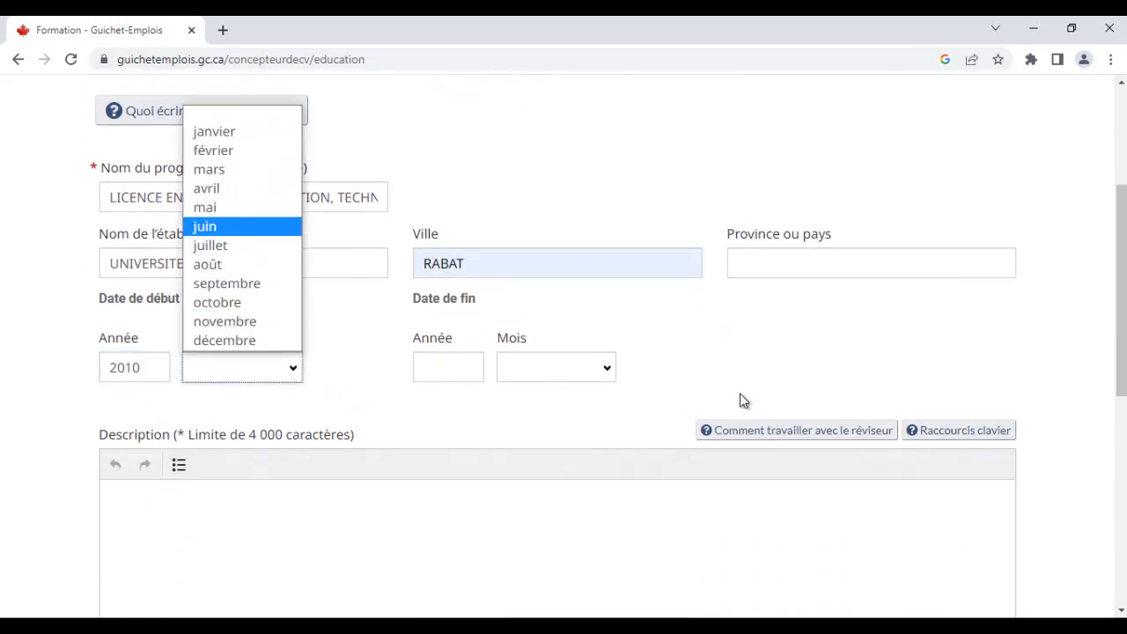
{"action": "key", "text": "Down"}
{"action": "key", "text": "Down"}
{"action": "key", "text": "Down"}
{"action": "key", "text": "Down"}
{"action": "key", "text": "Return"}
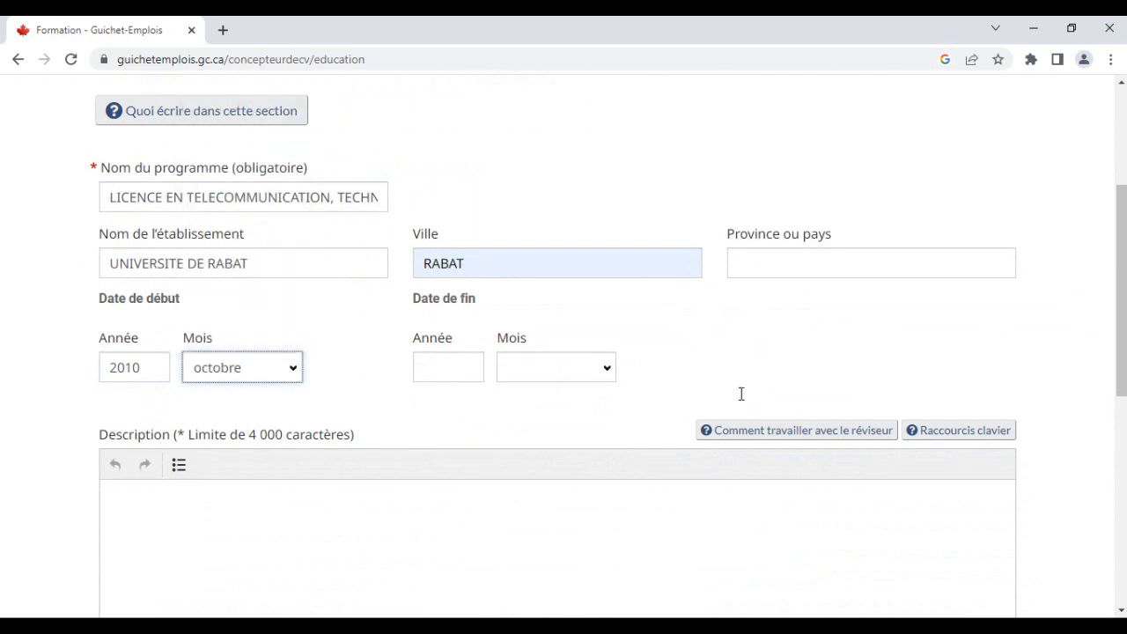
- Set the end date to juillet 2013, checking the year in the Word CV
{"action": "key", "text": "Tab"}
{"action": "type", "text": "20"}
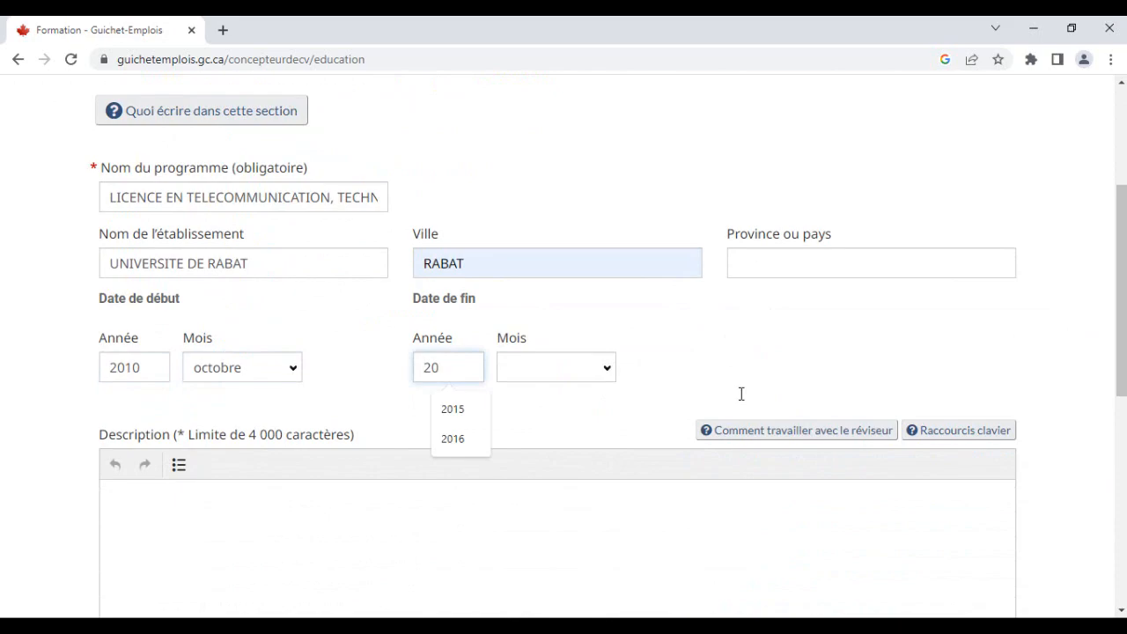
{"action": "type", "text": "13"}
{"action": "key", "text": "alt+Tab"}
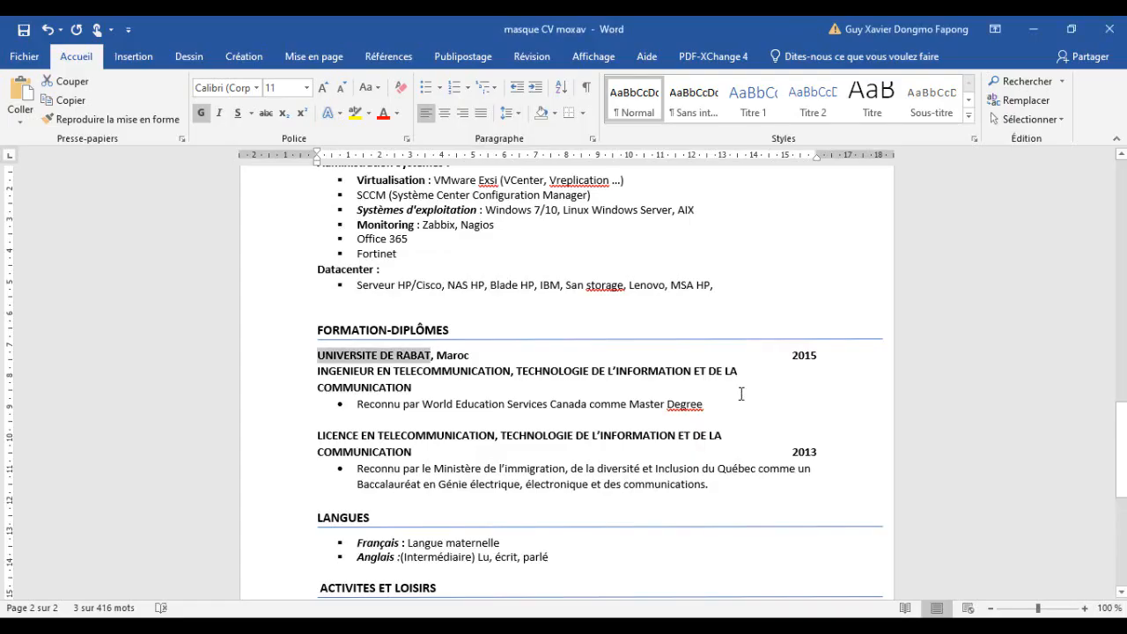
{"action": "key", "text": "alt+Tab"}
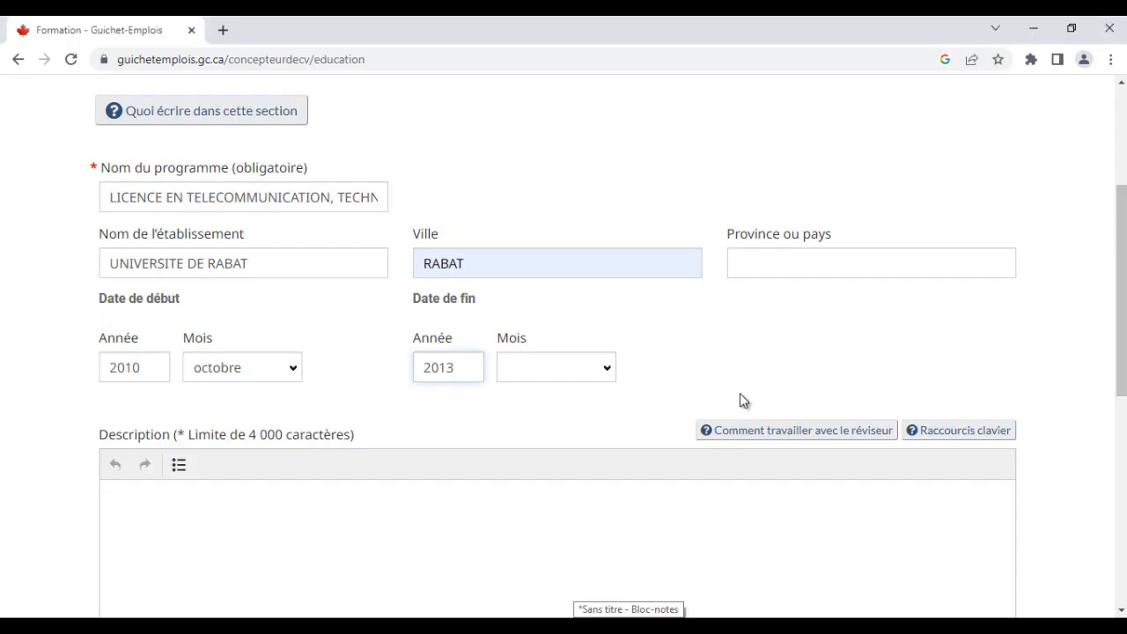
{"action": "key", "text": "Tab"}
{"action": "key", "text": "alt+Down"}
{"action": "key", "text": "Down"}
{"action": "key", "text": "Down"}
{"action": "key", "text": "Down"}
{"action": "key", "text": "Down"}
{"action": "key", "text": "Down"}
{"action": "key", "text": "Down"}
{"action": "key", "text": "Down"}
{"action": "key", "text": "Return"}
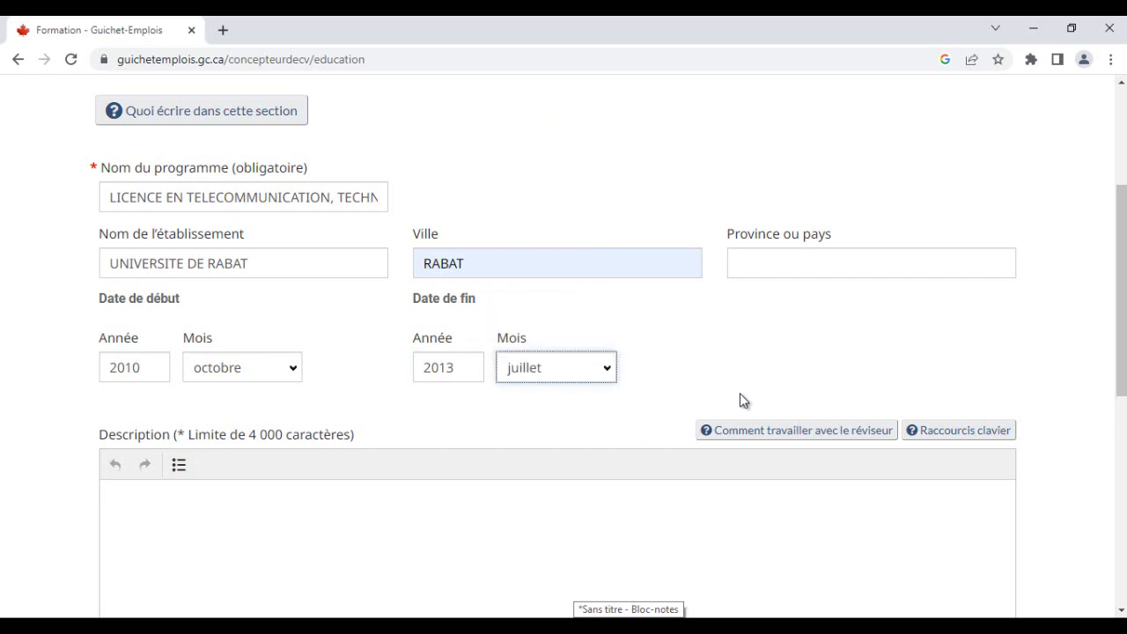
- Copy the licence's 'Reconnu par le Ministère…' bullet from the Word CV and paste it as the description
{"action": "key", "text": "alt+Tab"}
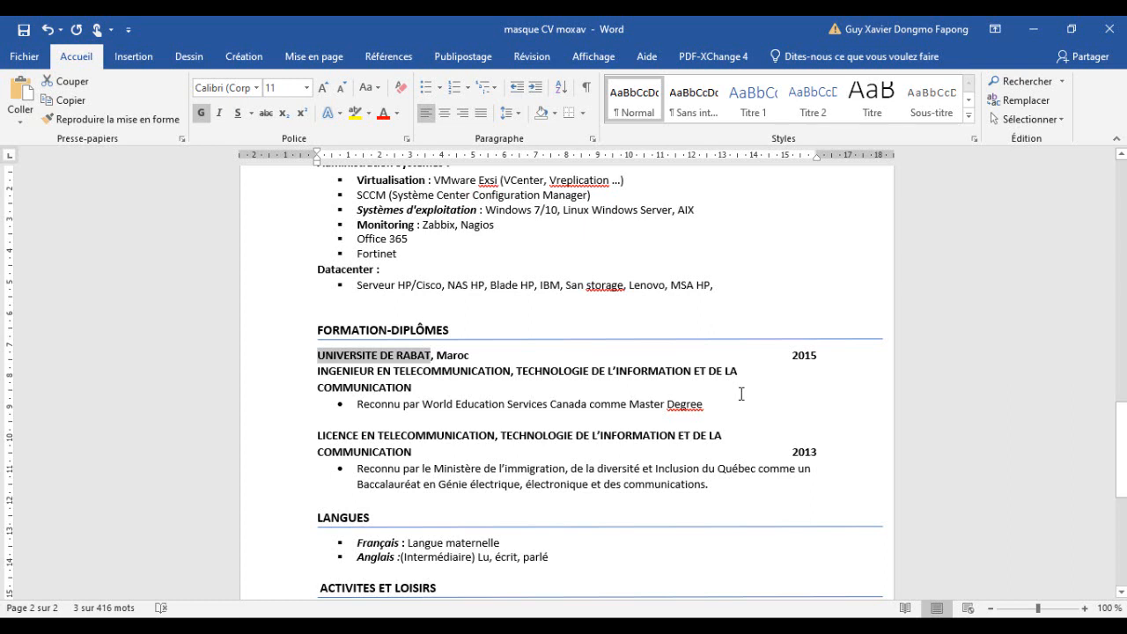
{"action": "left_click_drag", "start_coordinate": [709, 484], "coordinate": [627, 485]}
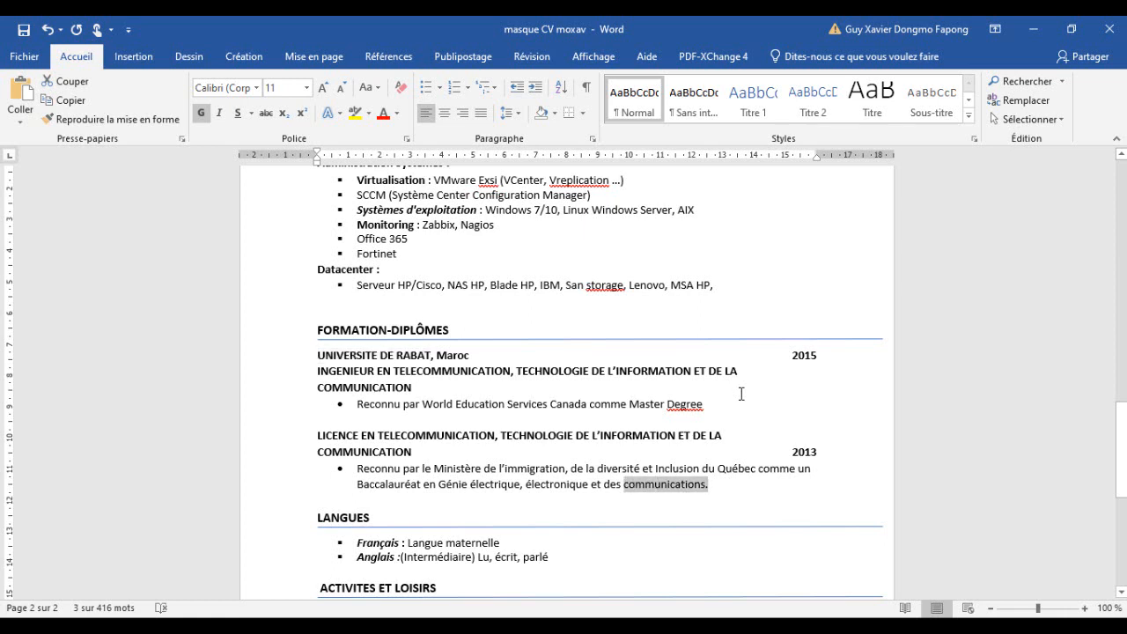
{"action": "mouse_move", "coordinate": [627, 484]}
{"action": "left_mouse_down"}
{"action": "mouse_move", "coordinate": [571, 468]}
{"action": "mouse_move", "coordinate": [357, 469]}
{"action": "left_mouse_up"}
{"action": "left_click", "coordinate": [446, 484]}
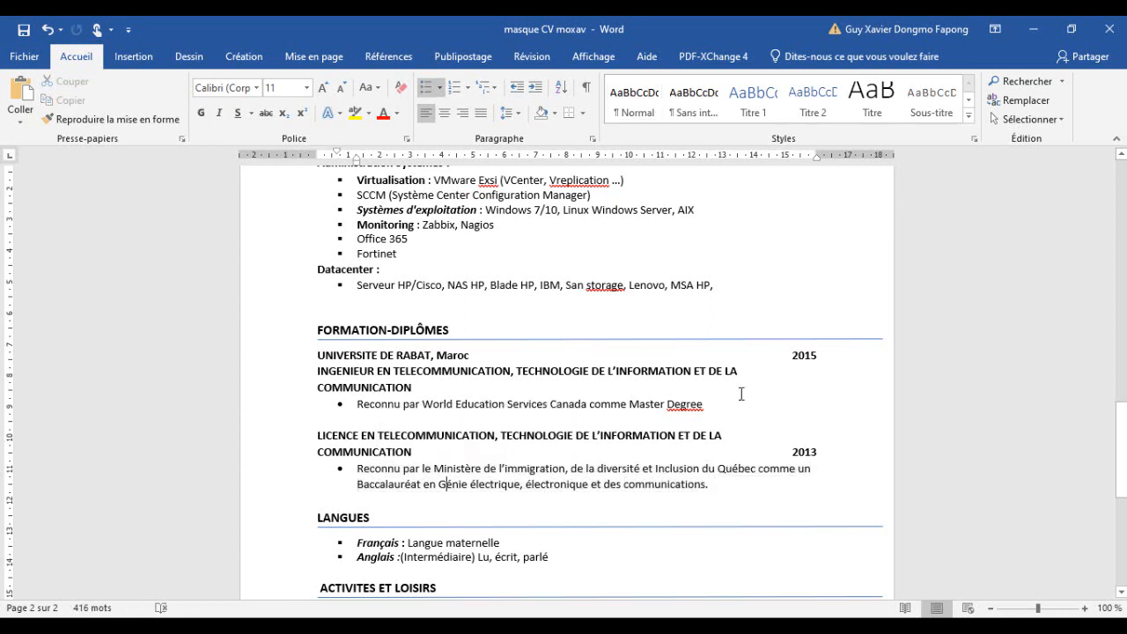
{"action": "left_click_drag", "start_coordinate": [709, 484], "coordinate": [357, 468]}
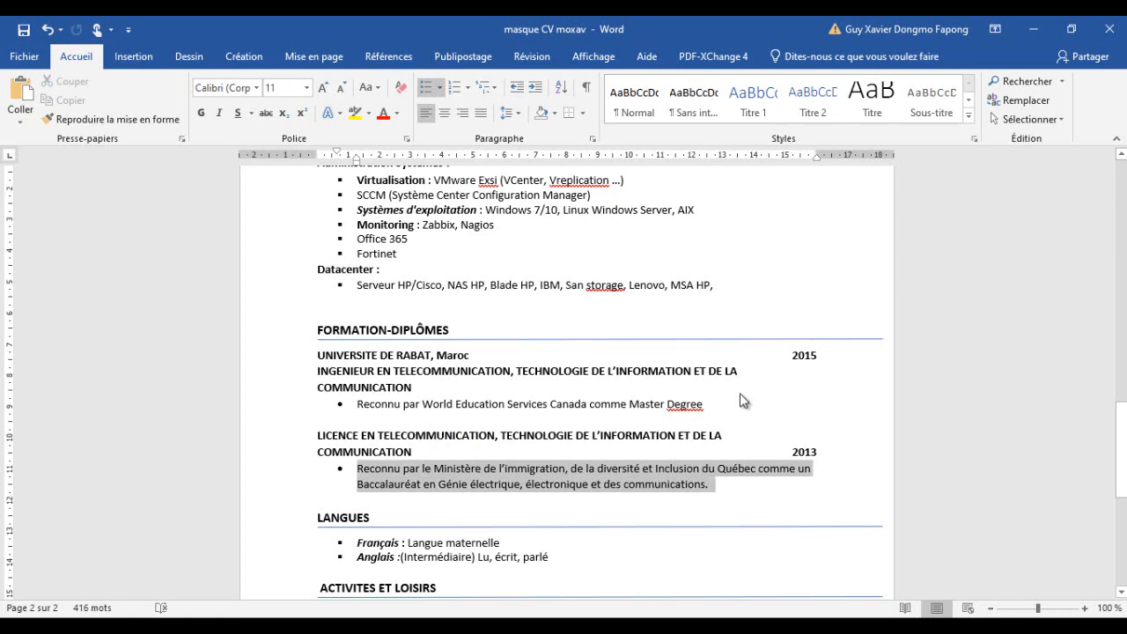
{"action": "left_click", "coordinate": [369, 469]}
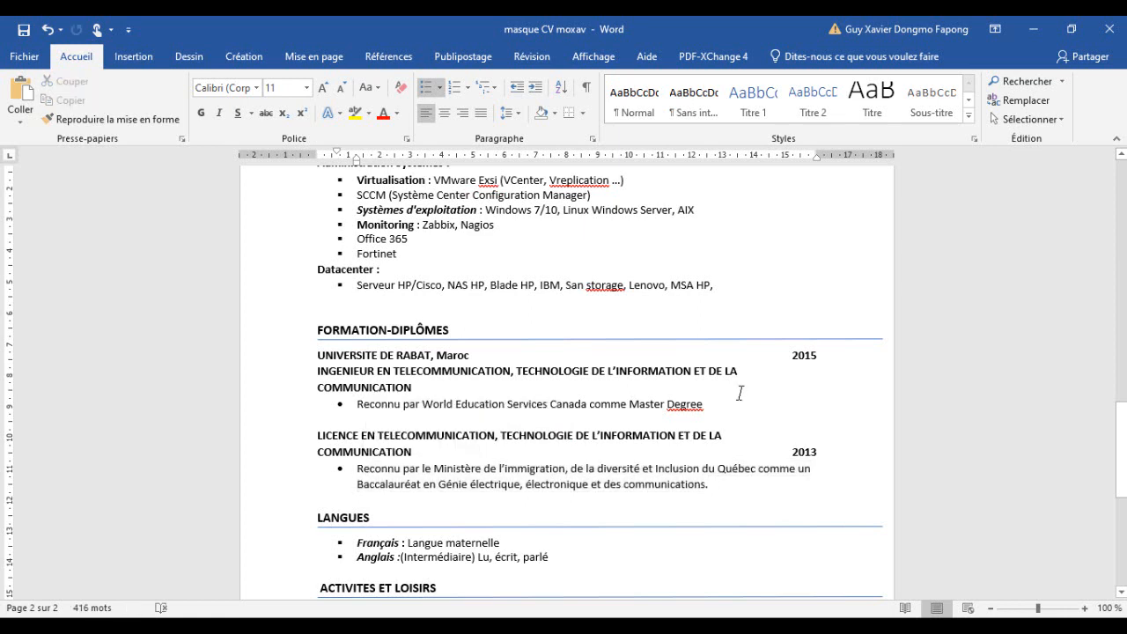
{"action": "left_click_drag", "start_coordinate": [710, 485], "coordinate": [357, 468]}
{"action": "key", "text": "ctrl+c"}
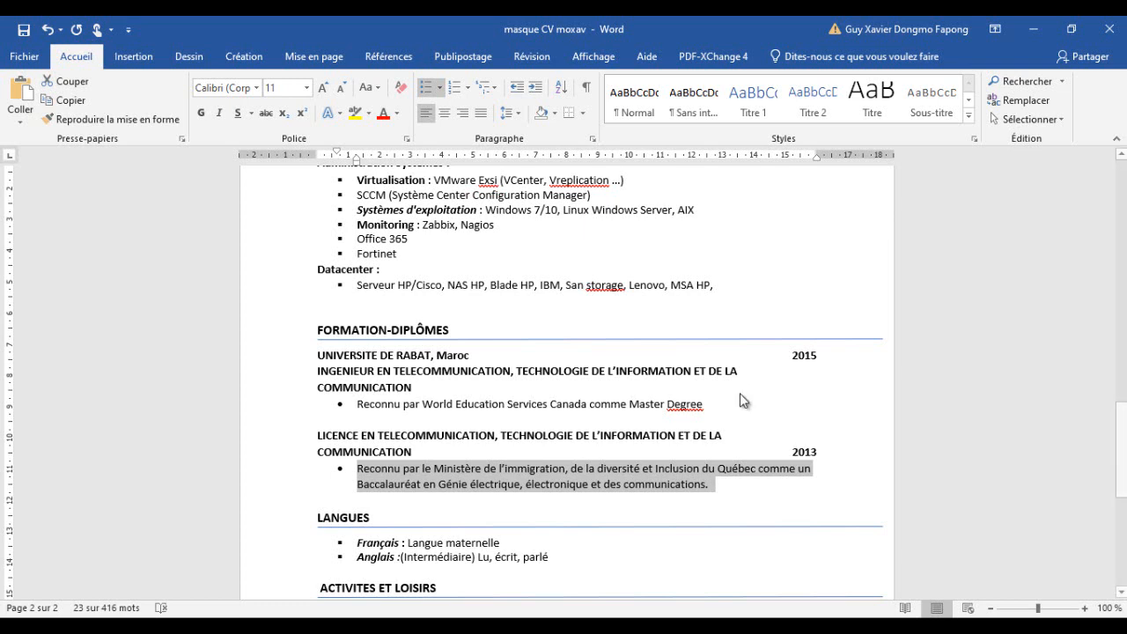
{"action": "key", "text": "alt+Tab"}
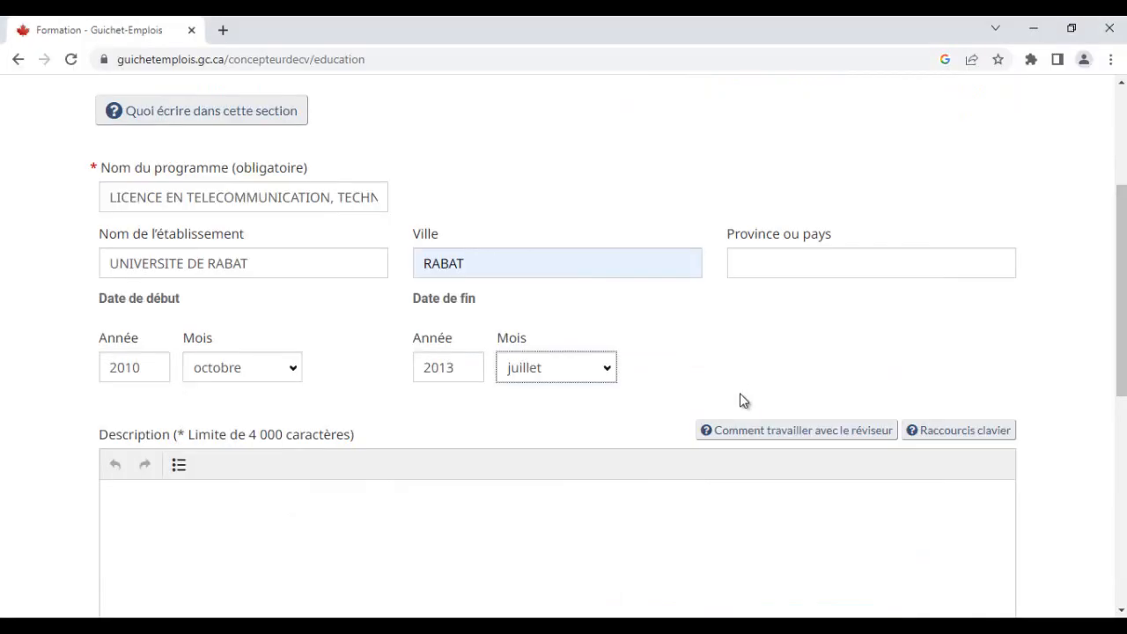
{"action": "key", "text": "Tab"}
{"action": "key", "text": "ctrl+v"}
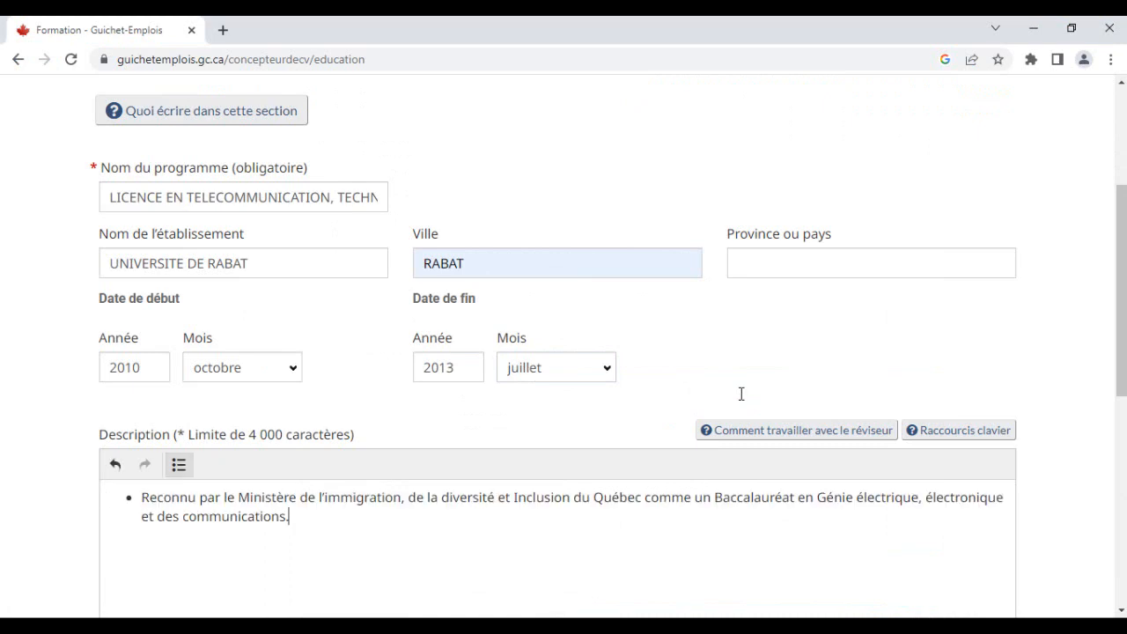
- Enter MAROC as the province or country and save the education entry
{"action": "scroll", "coordinate": [741, 394], "scroll_direction": "down", "scroll_amount": 1}
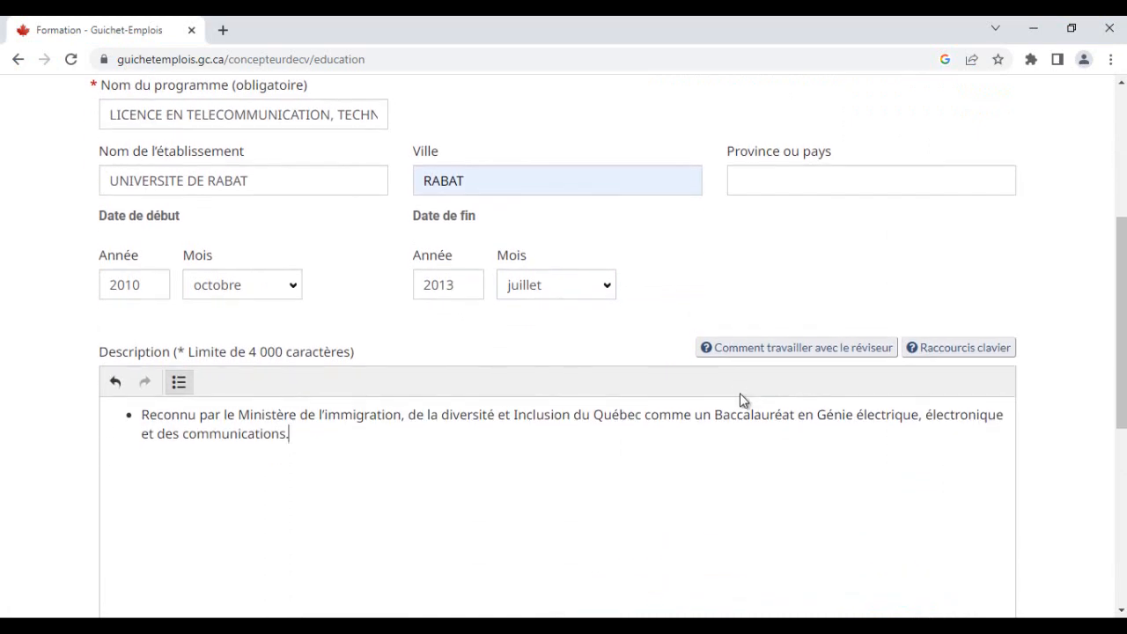
{"action": "left_click", "coordinate": [792, 180]}
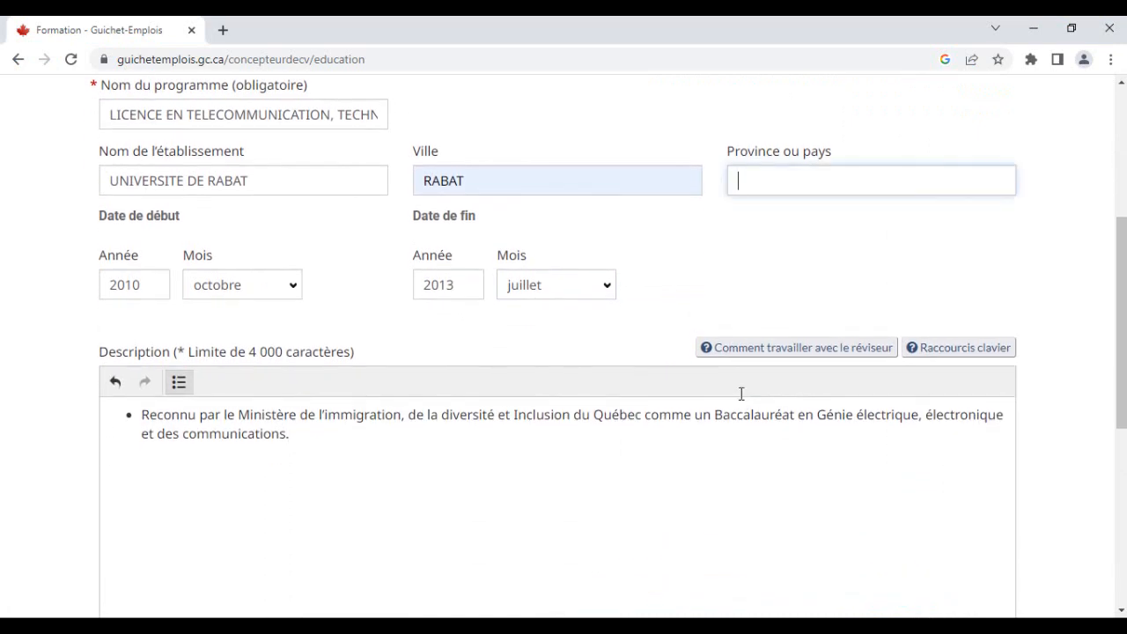
{"action": "type", "text": "MAROC"}
{"action": "scroll", "coordinate": [741, 400], "scroll_direction": "down", "scroll_amount": 1}
{"action": "scroll", "coordinate": [742, 401], "scroll_direction": "down", "scroll_amount": 1}
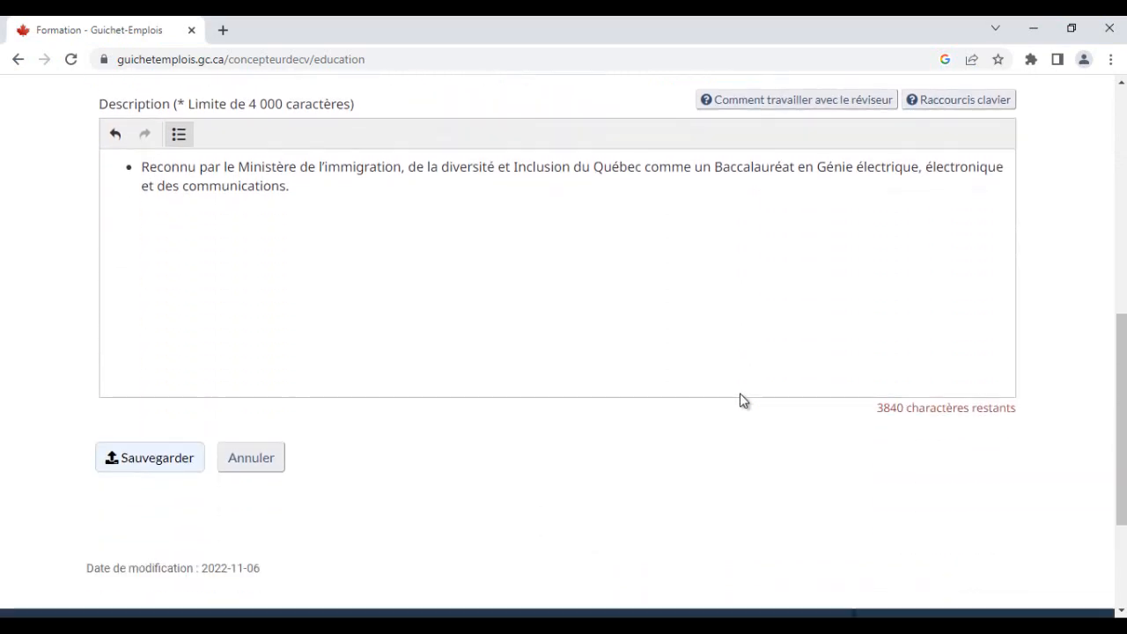
{"action": "scroll", "coordinate": [742, 400], "scroll_direction": "up", "scroll_amount": 5}
{"action": "scroll", "coordinate": [743, 401], "scroll_direction": "down", "scroll_amount": 6}
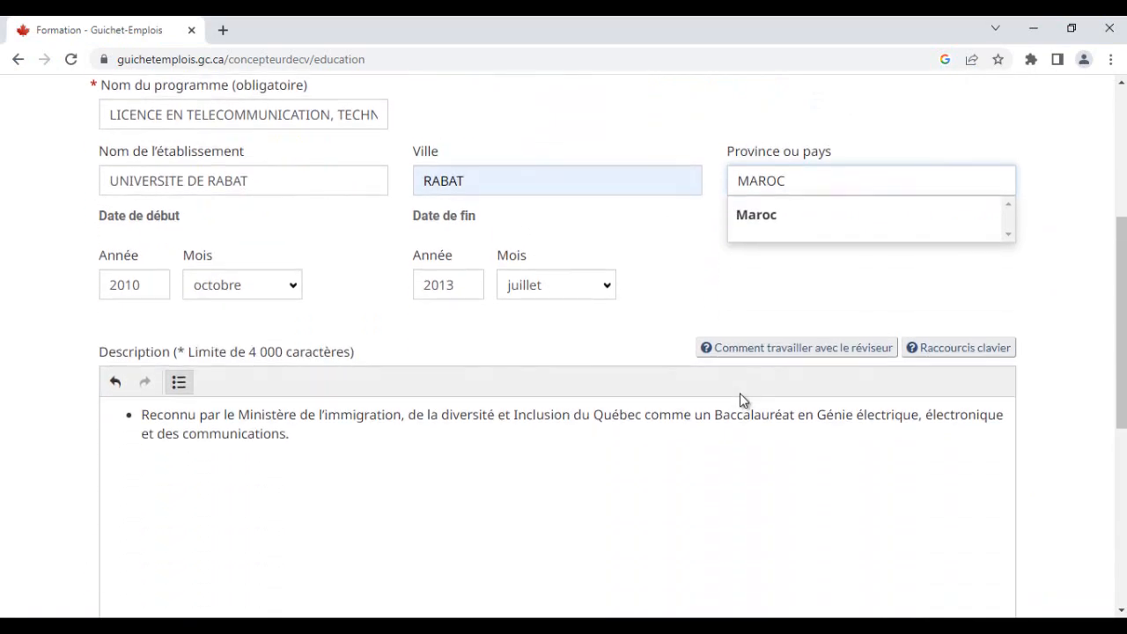
{"action": "left_click", "coordinate": [150, 375]}
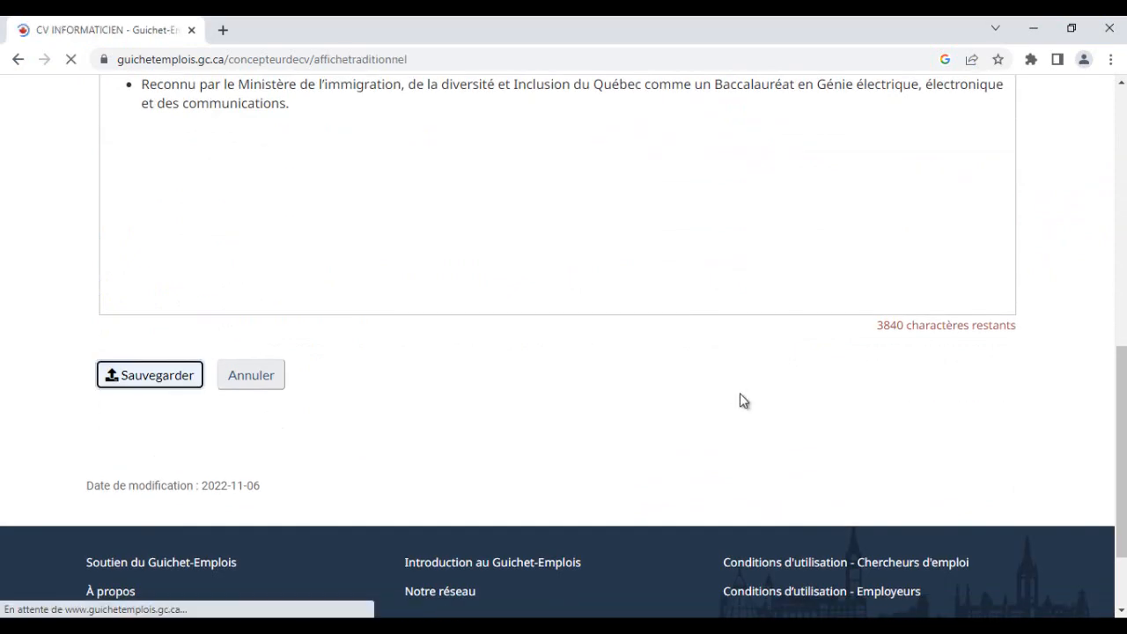
- Scroll through the CV preview to review the experience and education sections
{"action": "scroll", "coordinate": [742, 400], "scroll_direction": "down", "scroll_amount": 7}
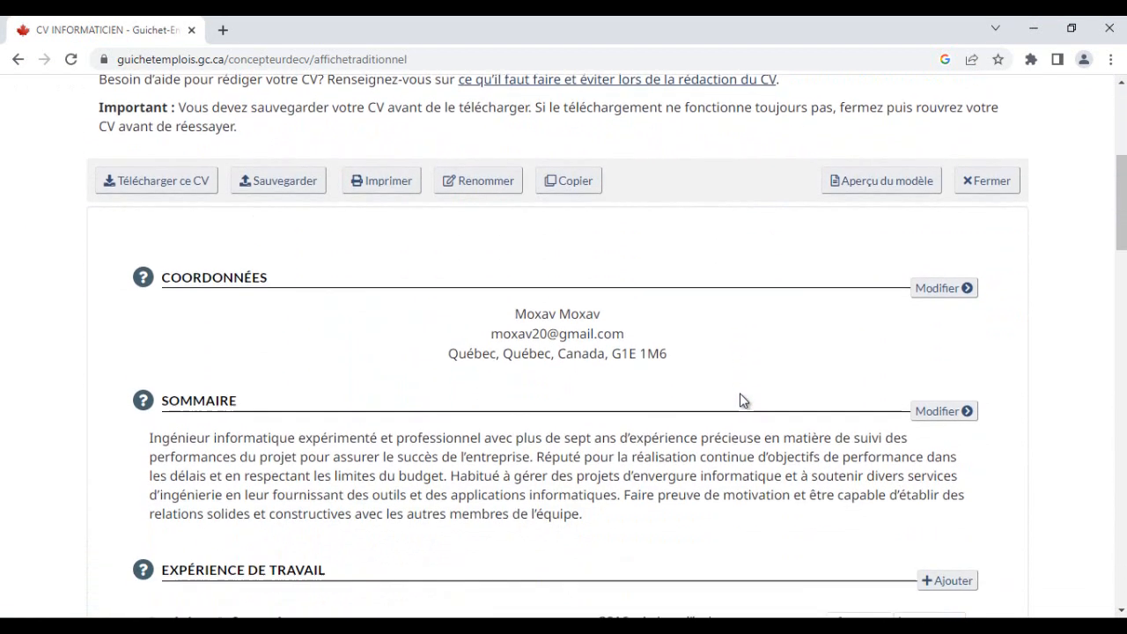
{"action": "scroll", "coordinate": [742, 400], "scroll_direction": "down", "scroll_amount": 10}
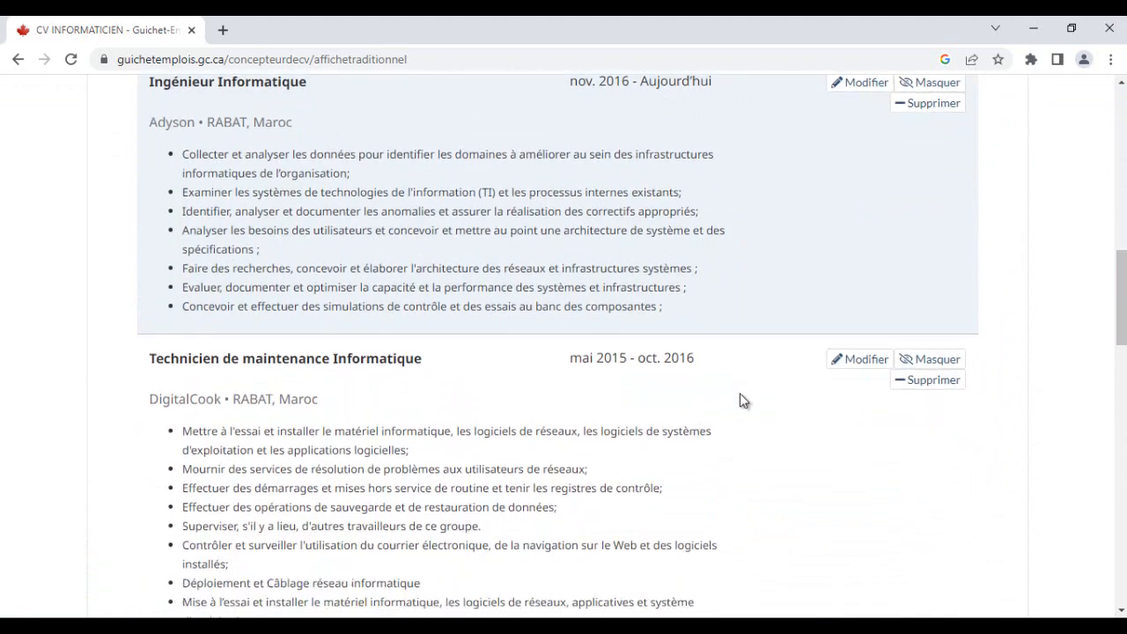
{"action": "scroll", "coordinate": [742, 401], "scroll_direction": "down", "scroll_amount": 4}
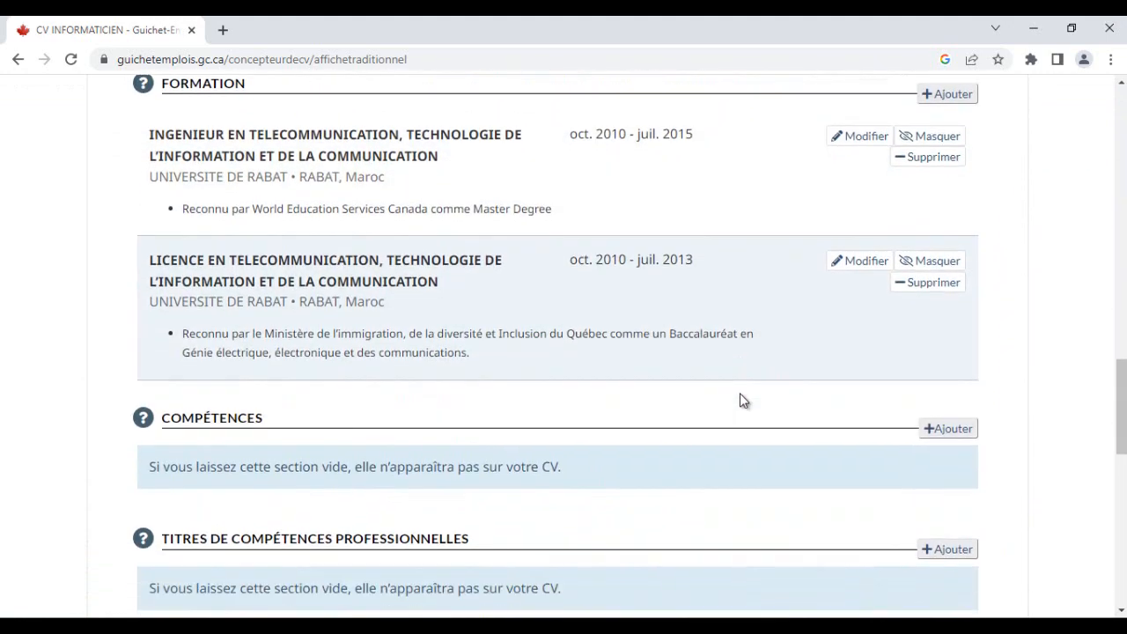
{"action": "scroll", "coordinate": [742, 401], "scroll_direction": "up", "scroll_amount": 2}
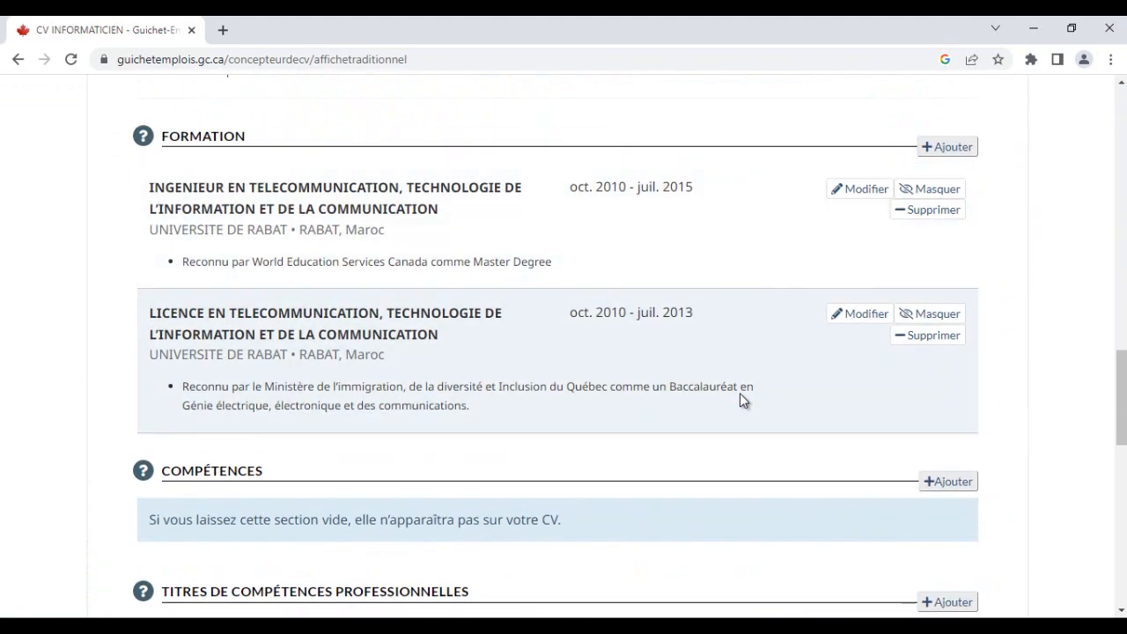
{"action": "scroll", "coordinate": [742, 401], "scroll_direction": "up", "scroll_amount": 1}
{"action": "scroll", "coordinate": [742, 401], "scroll_direction": "up", "scroll_amount": 8}
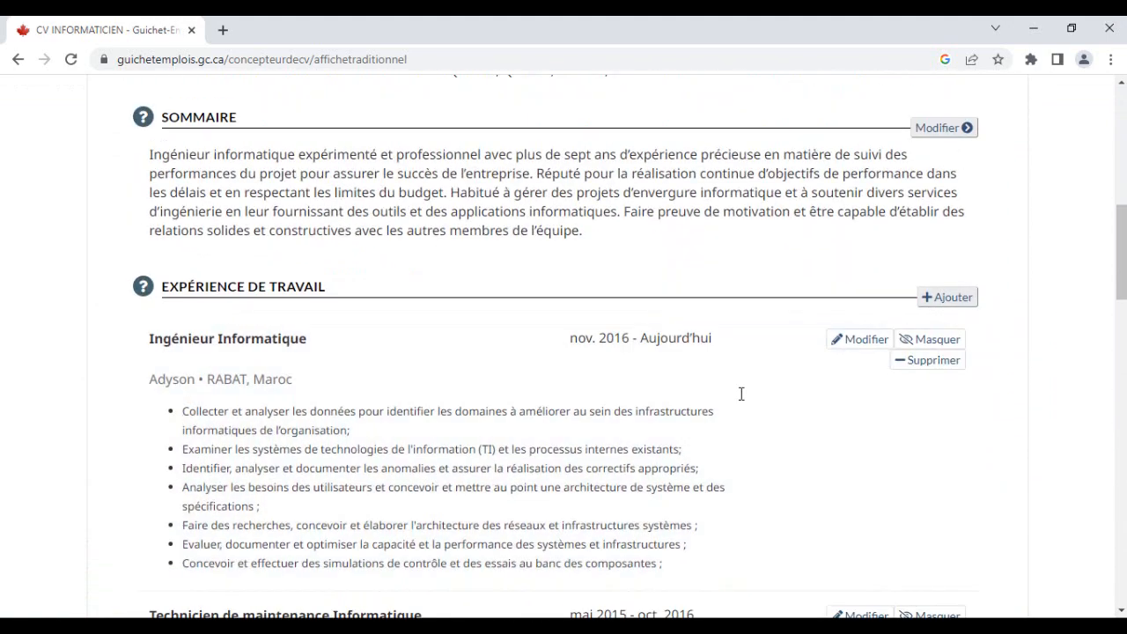
{"action": "scroll", "coordinate": [741, 396], "scroll_direction": "down", "scroll_amount": 5}
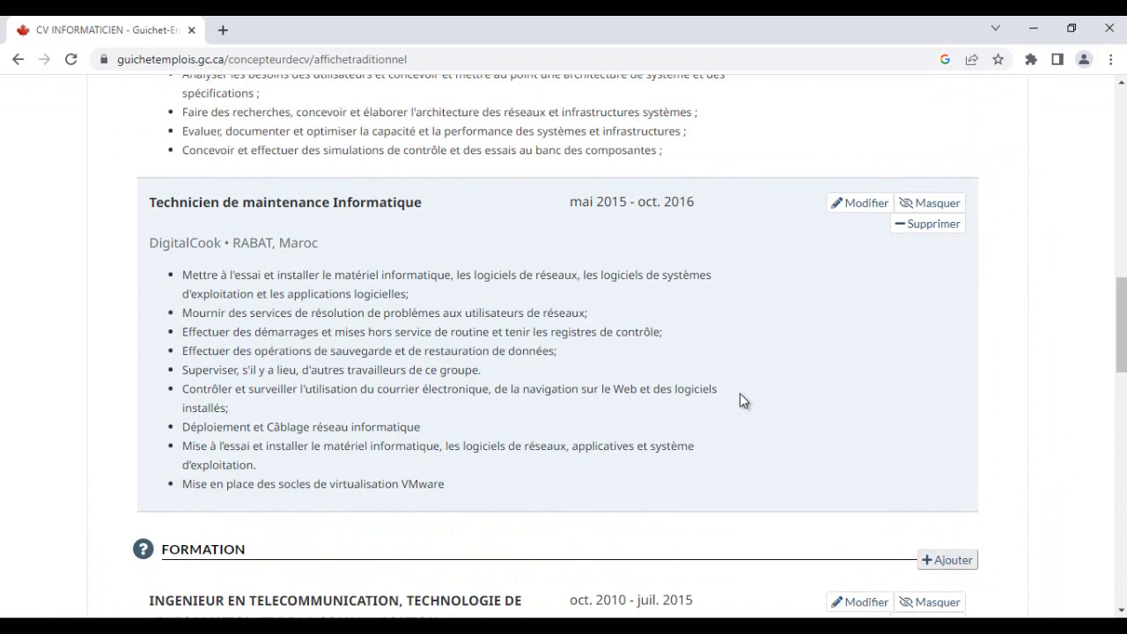
{"action": "scroll", "coordinate": [741, 401], "scroll_direction": "down", "scroll_amount": 4}
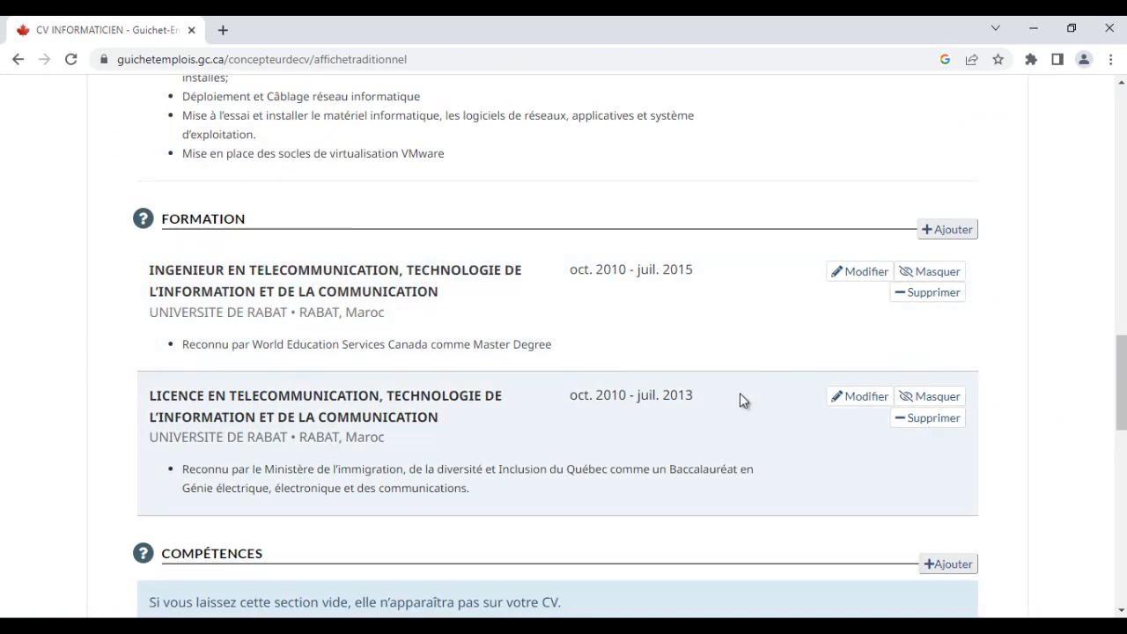
{"action": "scroll", "coordinate": [741, 400], "scroll_direction": "down", "scroll_amount": 2}
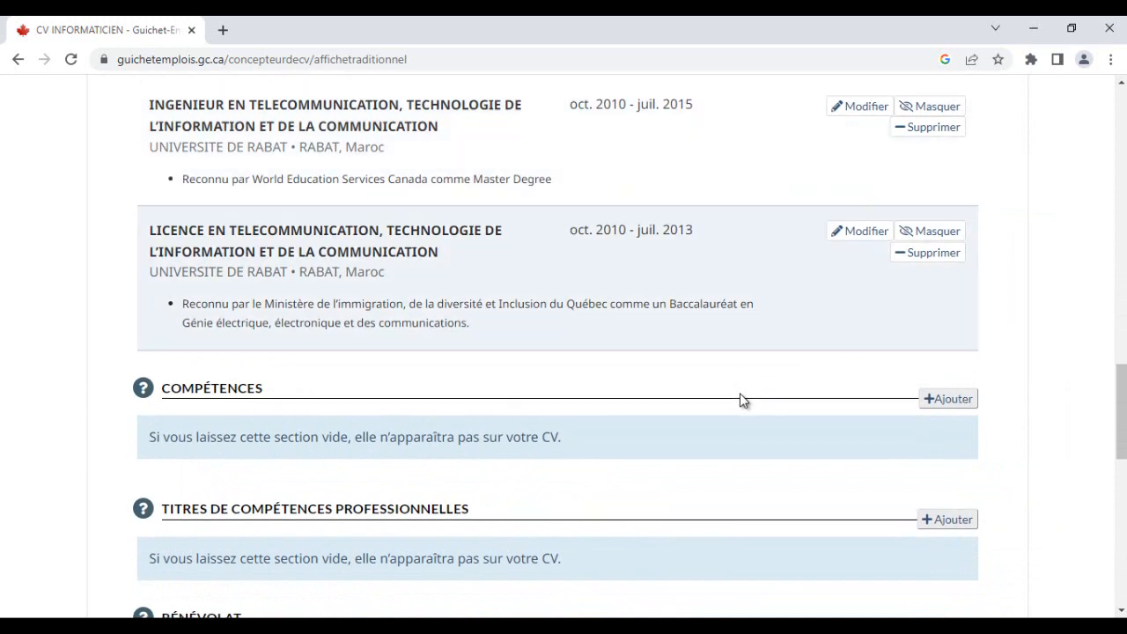
{"action": "scroll", "coordinate": [742, 401], "scroll_direction": "down", "scroll_amount": 1}
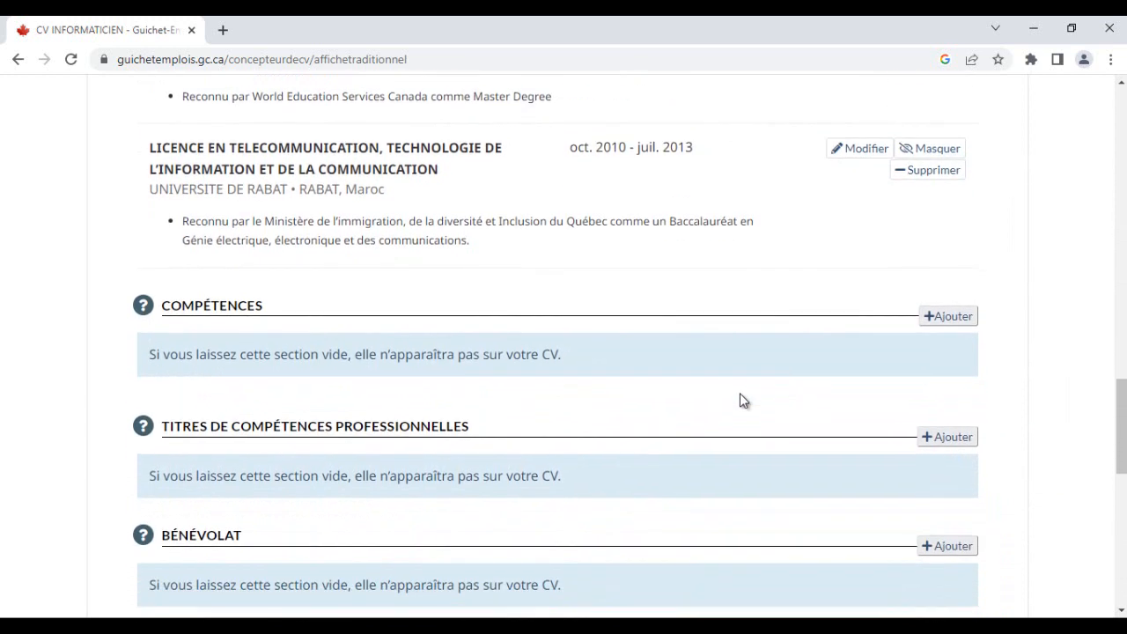
{"action": "scroll", "coordinate": [742, 400], "scroll_direction": "up", "scroll_amount": 1}
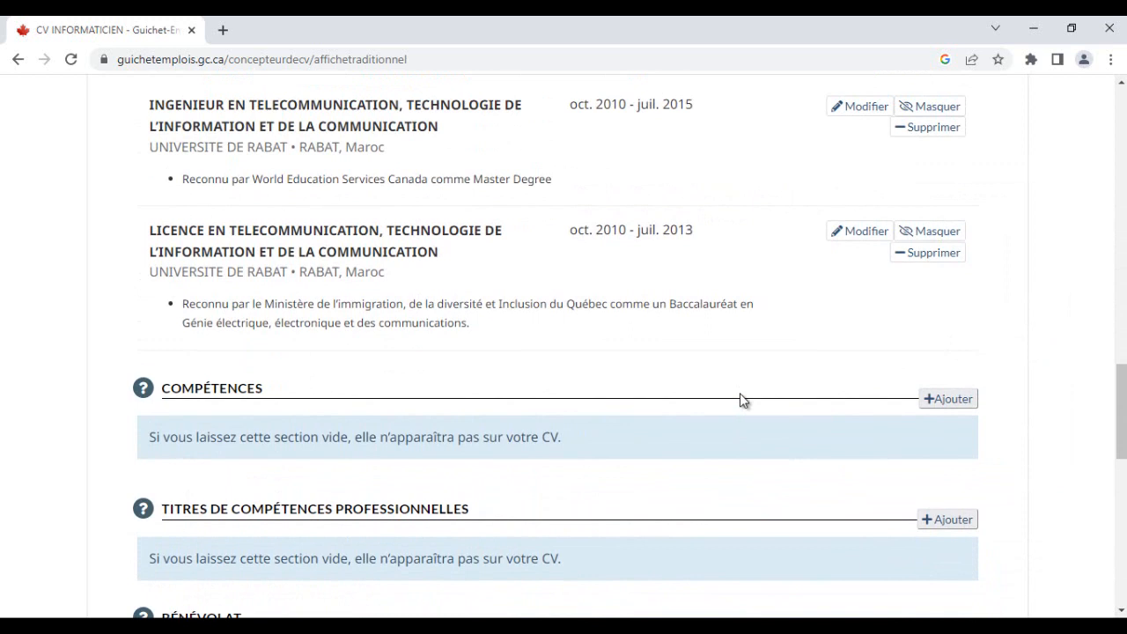
{"action": "scroll", "coordinate": [742, 401], "scroll_direction": "down", "scroll_amount": 1}
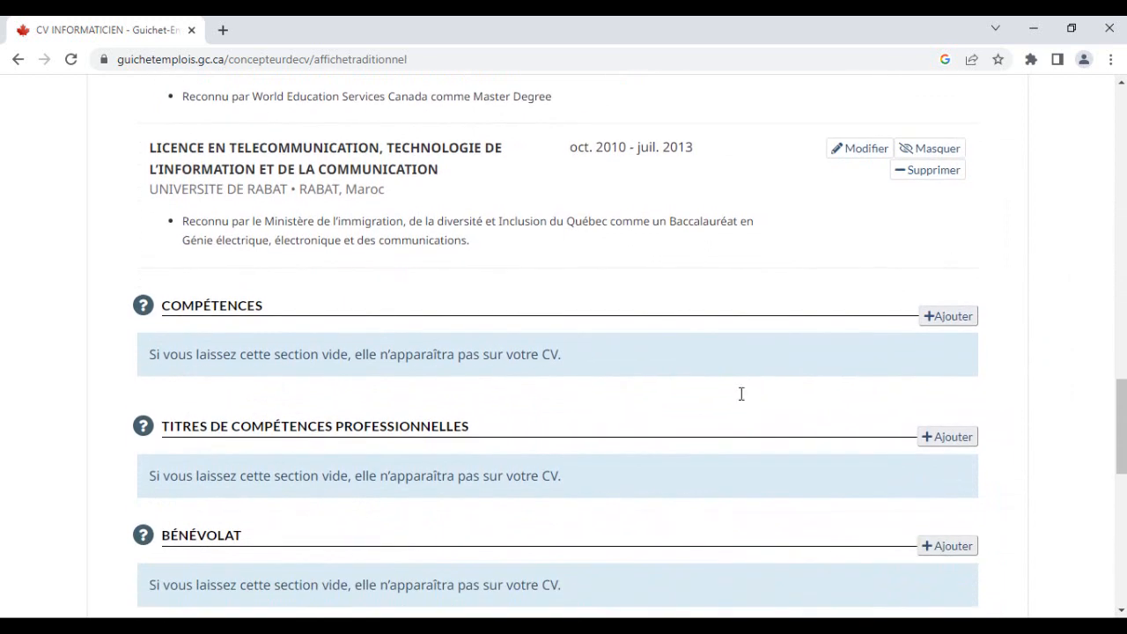
- Highlight the Compétences and Titres de compétences professionnelles section headings in the CV
{"action": "double_click", "coordinate": [741, 395]}
{"action": "left_click", "coordinate": [743, 400]}
{"action": "left_click_drag", "start_coordinate": [263, 306], "coordinate": [162, 306]}
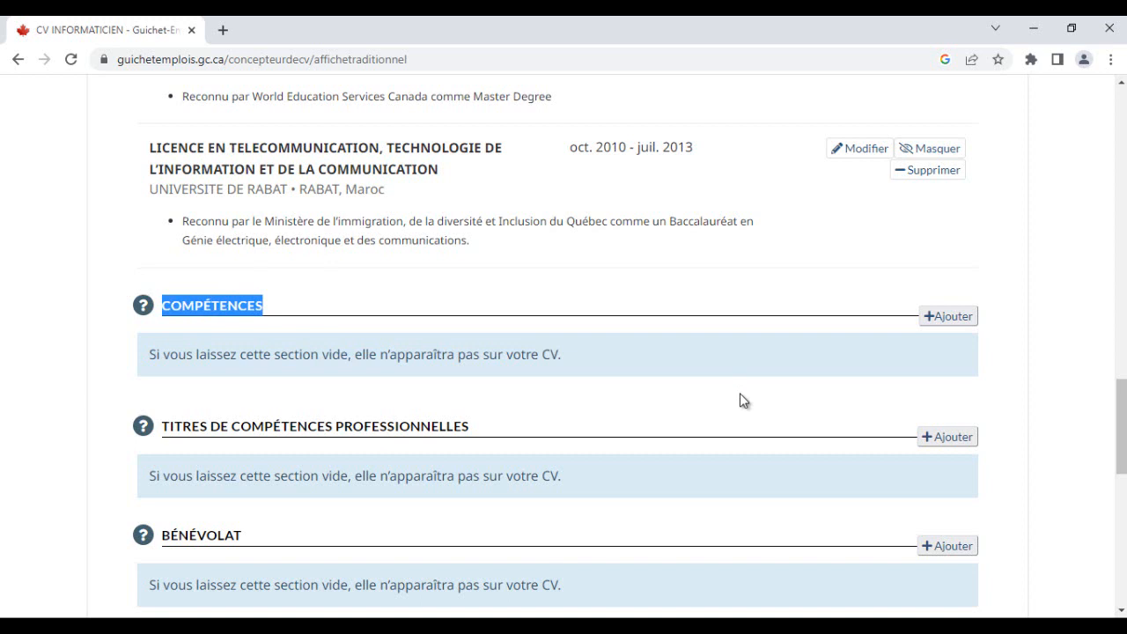
{"action": "left_click", "coordinate": [743, 401]}
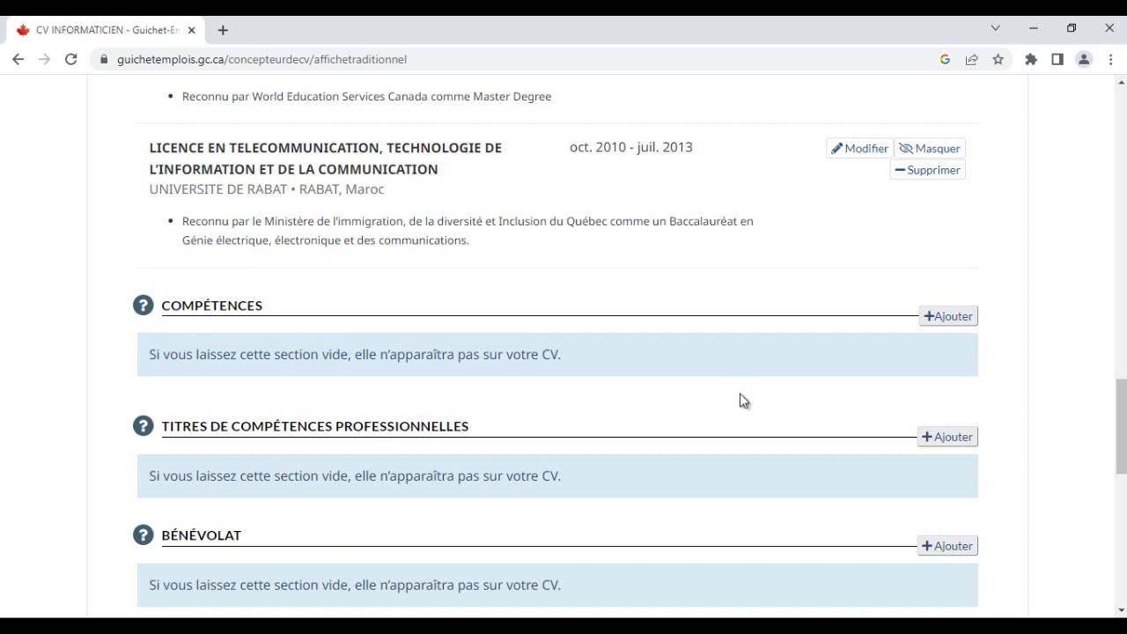
{"action": "left_click_drag", "start_coordinate": [470, 426], "coordinate": [170, 426]}
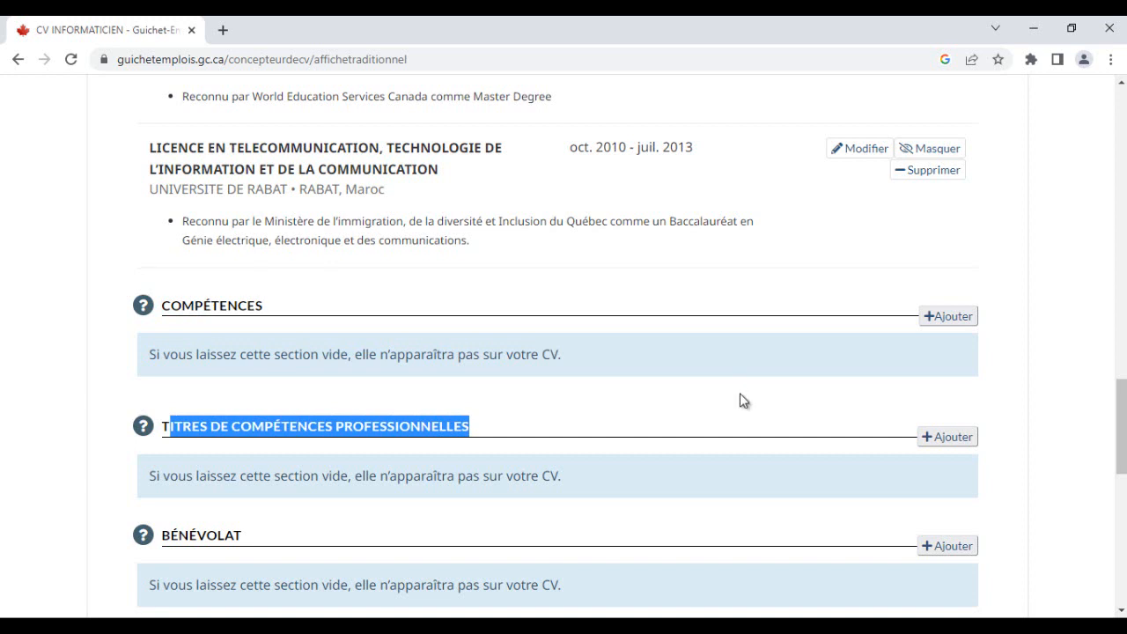
- Open the Compétences section of the CV for adding a description
{"action": "left_click_drag", "start_coordinate": [264, 306], "coordinate": [162, 306]}
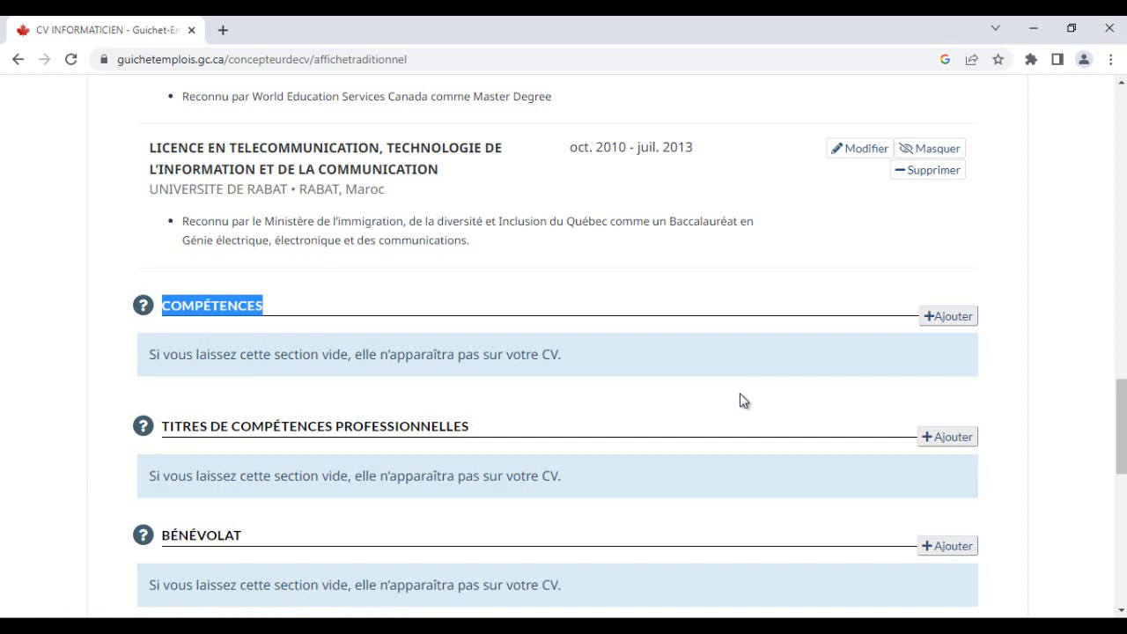
{"action": "left_click", "coordinate": [739, 400]}
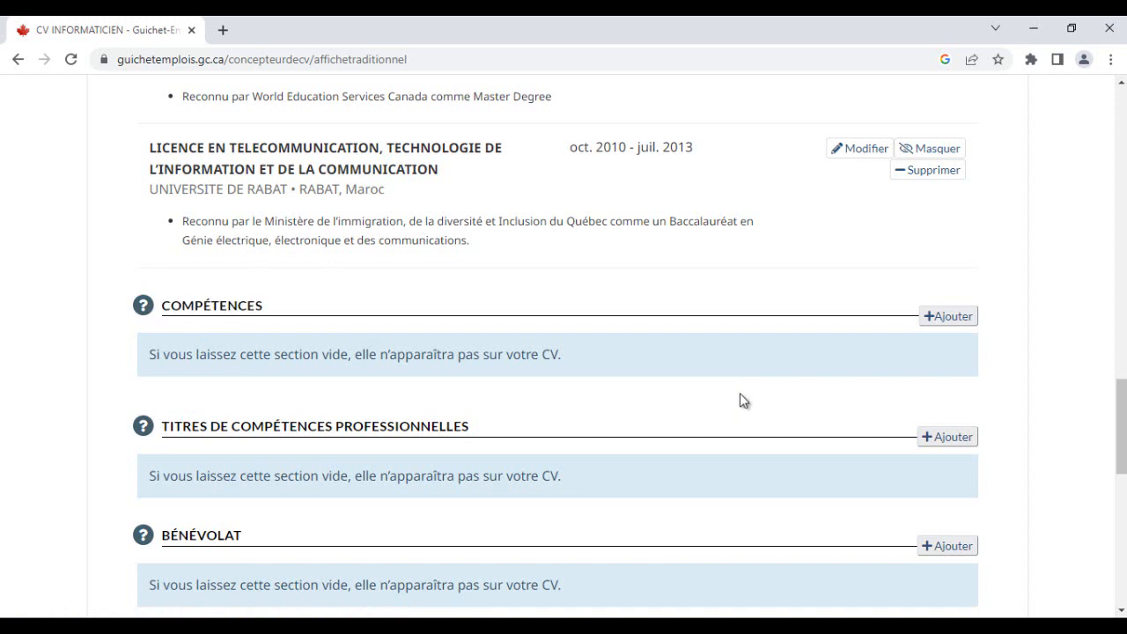
{"action": "mouse_move", "coordinate": [264, 306]}
{"action": "left_mouse_down"}
{"action": "mouse_move", "coordinate": [203, 306]}
{"action": "mouse_move", "coordinate": [561, 354]}
{"action": "left_mouse_up"}
{"action": "left_click", "coordinate": [949, 316]}
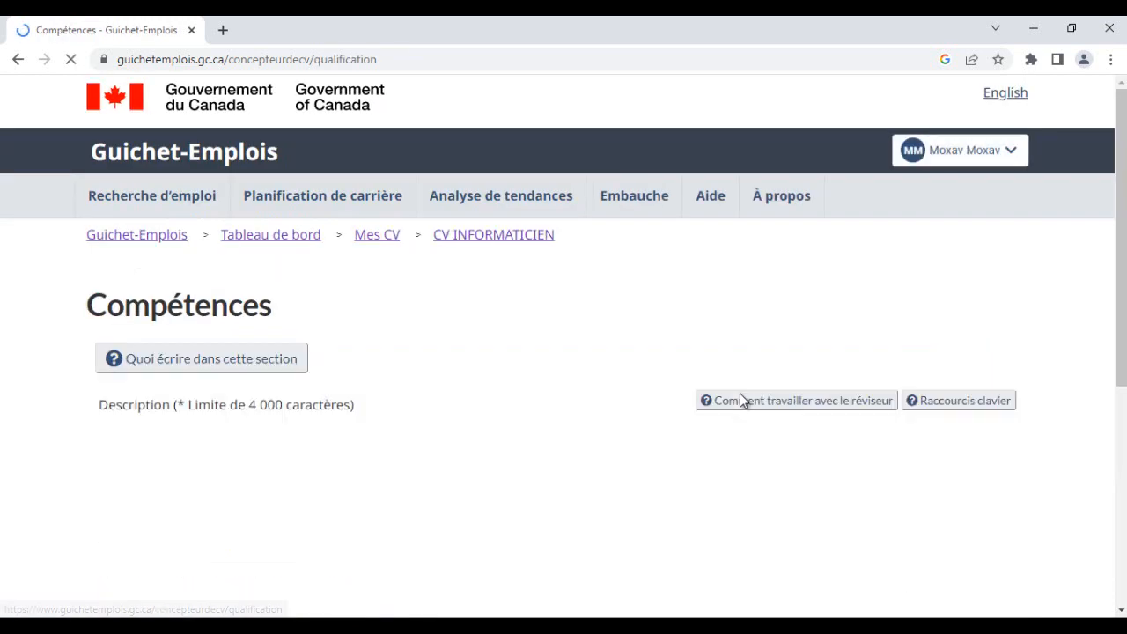
{"action": "scroll", "coordinate": [740, 400], "scroll_direction": "down", "scroll_amount": 2}
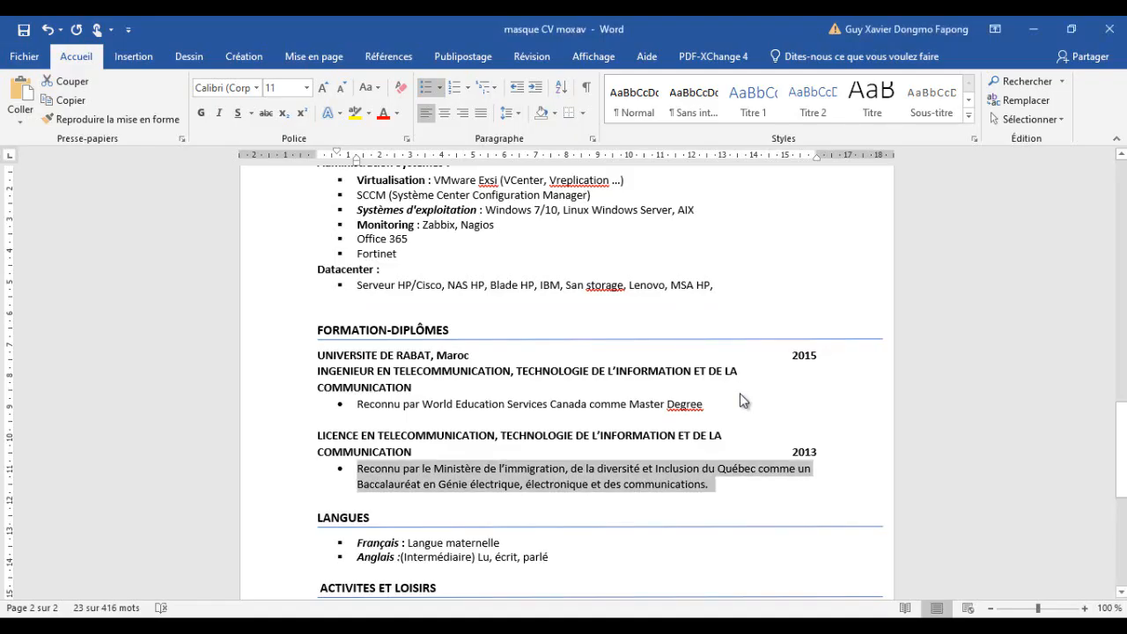
{"action": "scroll", "coordinate": [740, 401], "scroll_direction": "down", "scroll_amount": 3}
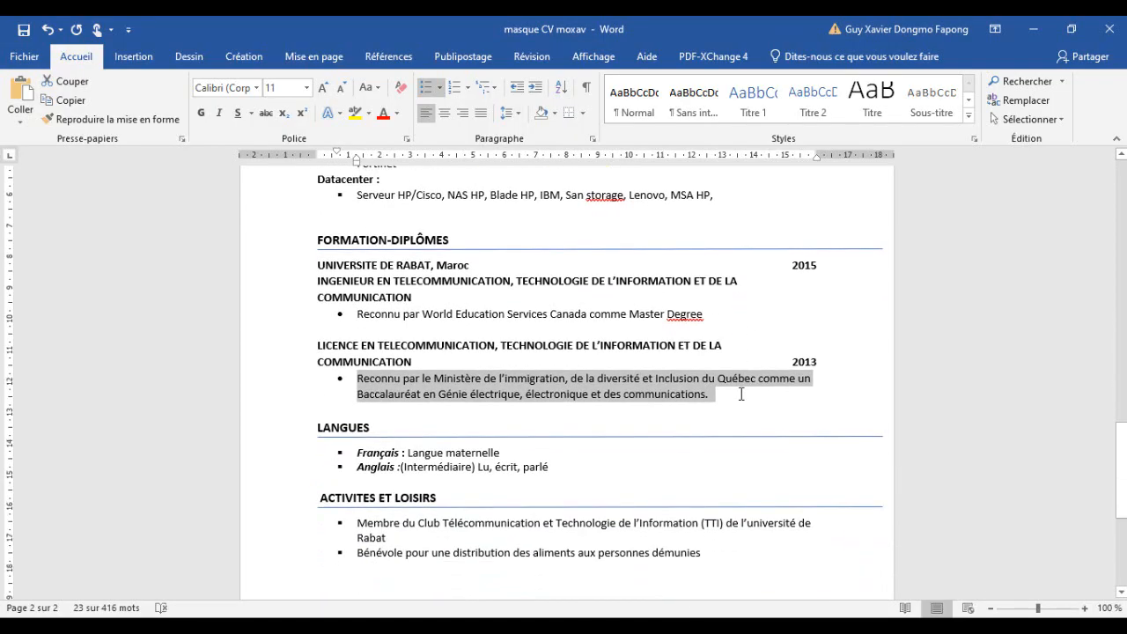
- Copy the four soft-skill lines from Notepad and paste them into the Compétences description
{"action": "key", "text": "alt+Tab"}
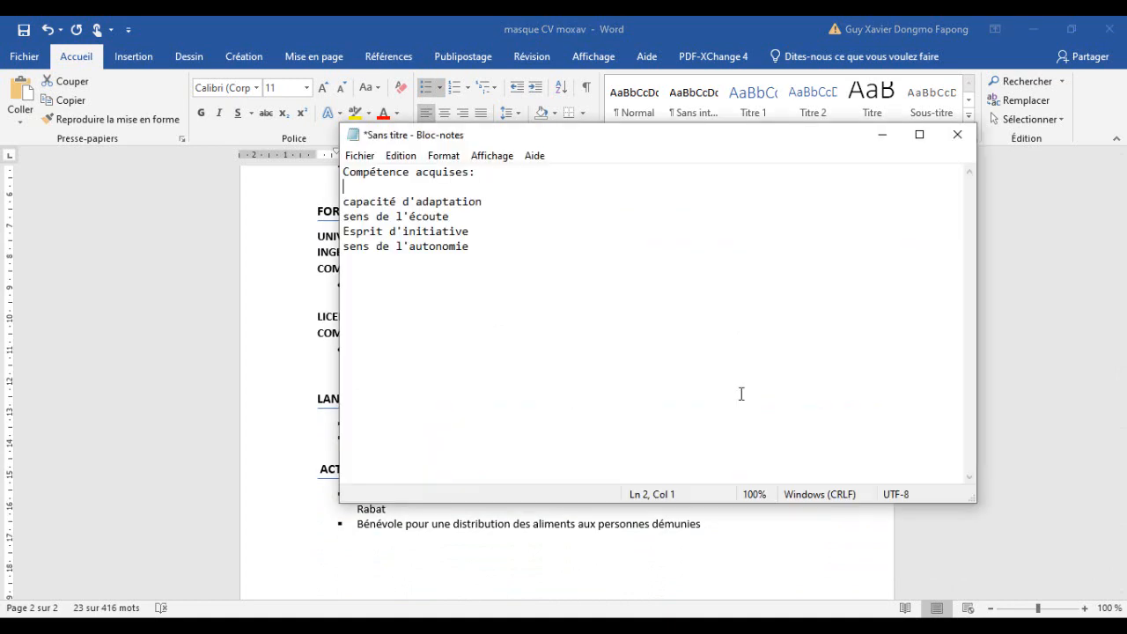
{"action": "left_click_drag", "start_coordinate": [741, 394], "coordinate": [390, 202]}
{"action": "key", "text": "shift+Home"}
{"action": "key", "text": "ctrl+c"}
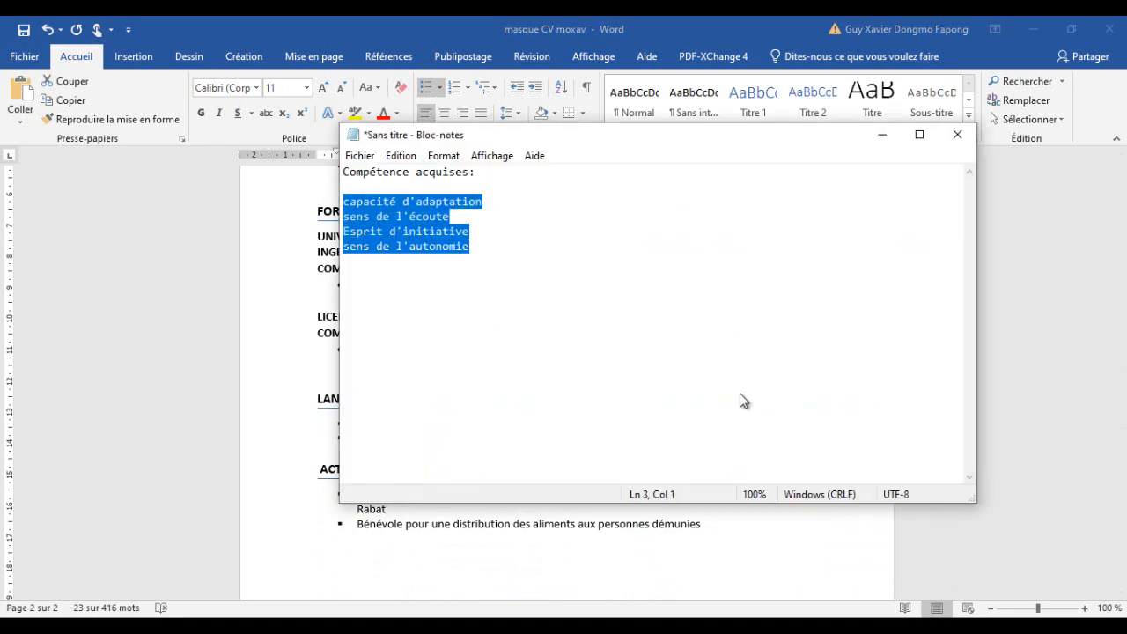
{"action": "key", "text": "alt+Tab"}
{"action": "key", "text": "alt+Tab"}
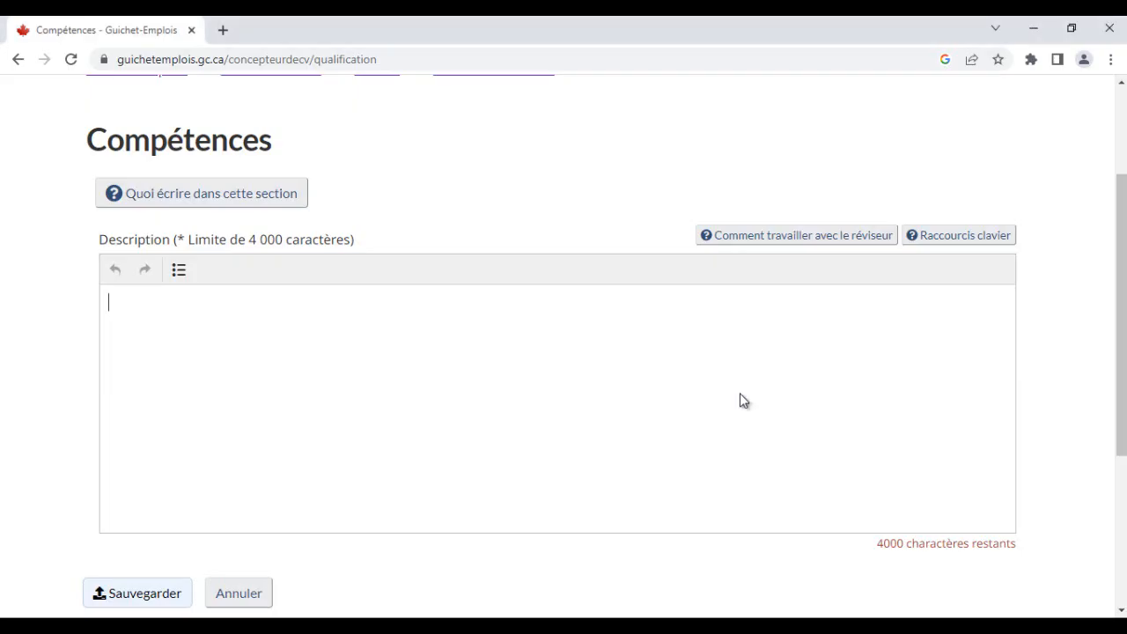
{"action": "key", "text": "ctrl+v"}
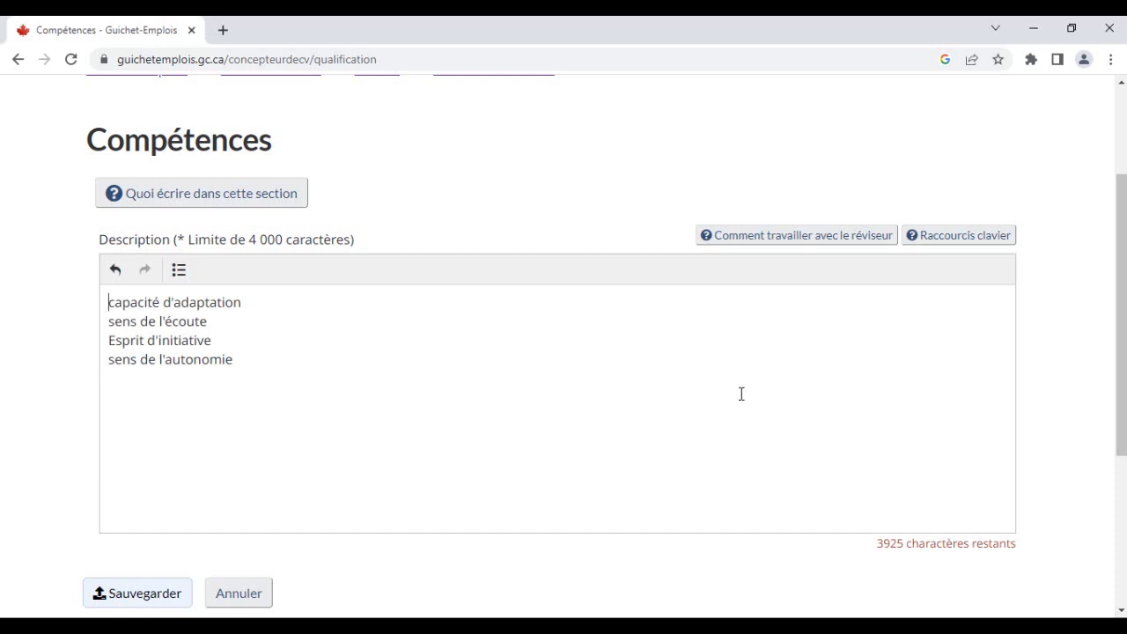
- Capitalise the first letters of the skill lines so they read Capacité and Sens
{"action": "key", "text": "Right"}
{"action": "key", "text": "BackSpace"}
{"action": "type", "text": "c"}
{"action": "key", "text": "BackSpace"}
{"action": "type", "text": "C"}
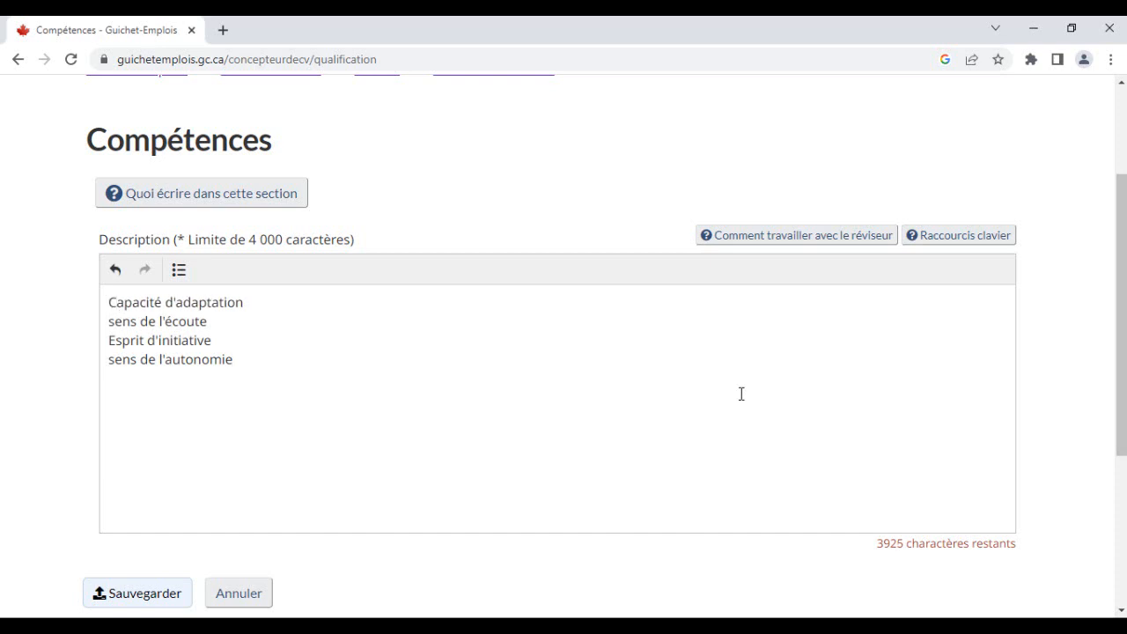
{"action": "key", "text": "Down"}
{"action": "key", "text": "BackSpace"}
{"action": "type", "text": "S"}
{"action": "key", "text": "BackSpace"}
{"action": "type", "text": "S"}
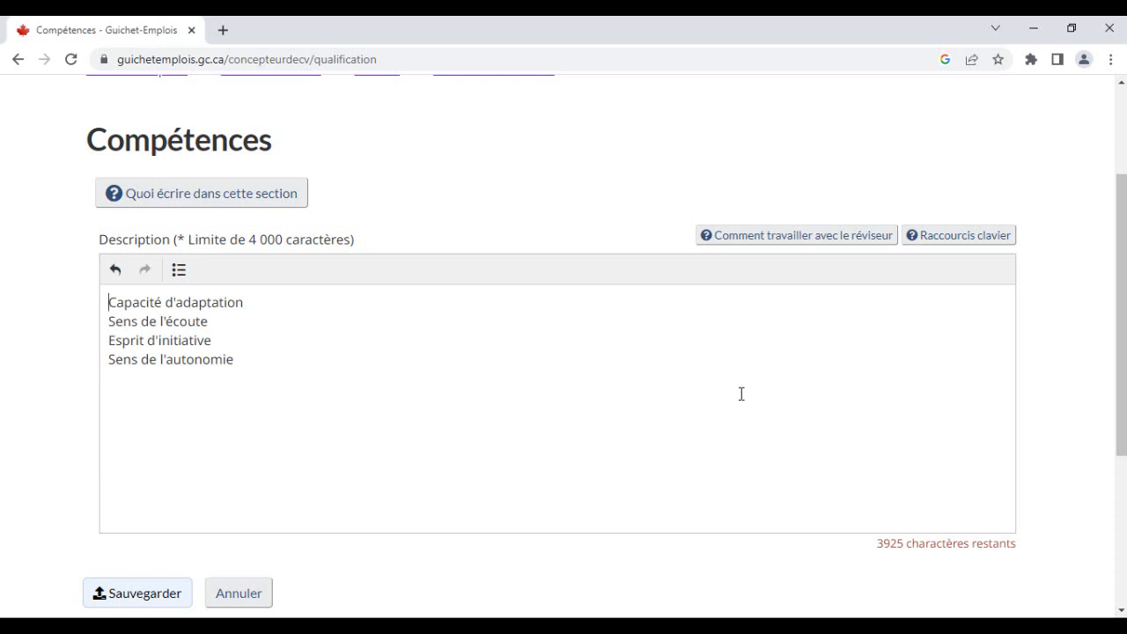
- Format all four skill lines as a bulleted list
{"action": "left_click", "coordinate": [178, 269]}
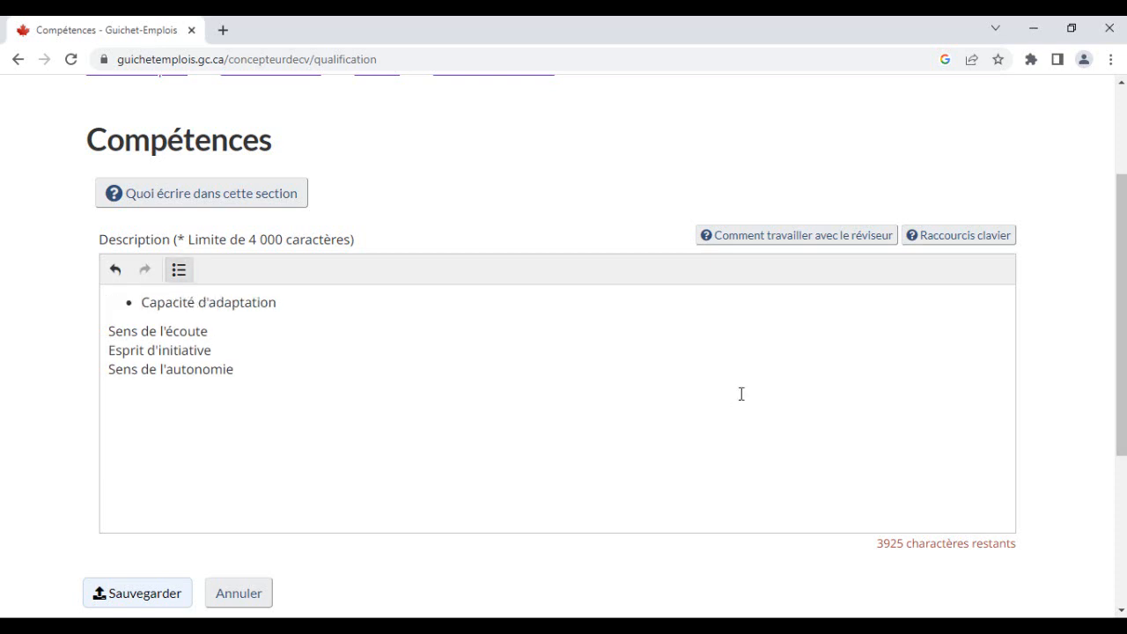
{"action": "key", "text": "Down"}
{"action": "left_click", "coordinate": [179, 270]}
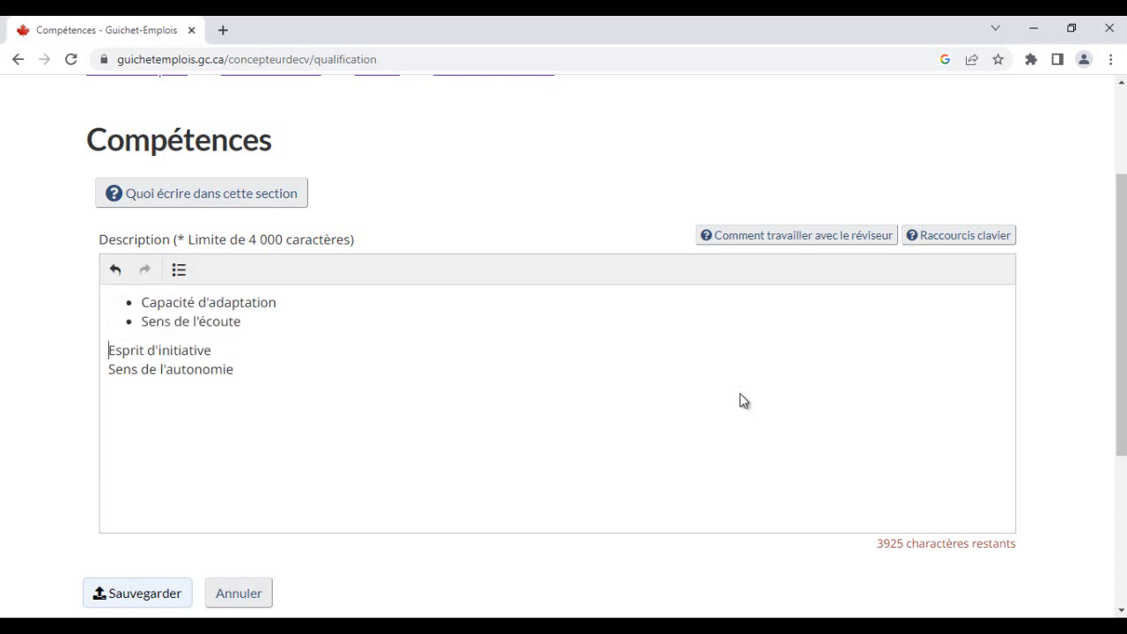
{"action": "left_click", "coordinate": [179, 269]}
{"action": "left_click", "coordinate": [109, 369]}
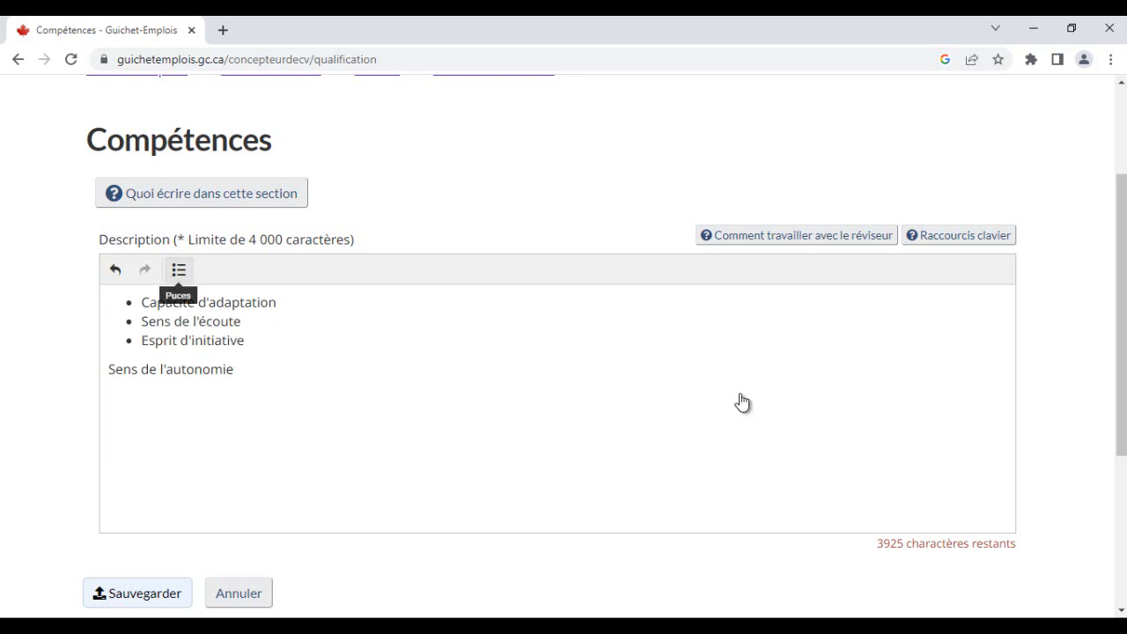
{"action": "left_click", "coordinate": [179, 270]}
- Select the bulleted skills and save the Compétences description
{"action": "scroll", "coordinate": [742, 394], "scroll_direction": "down", "scroll_amount": 1}
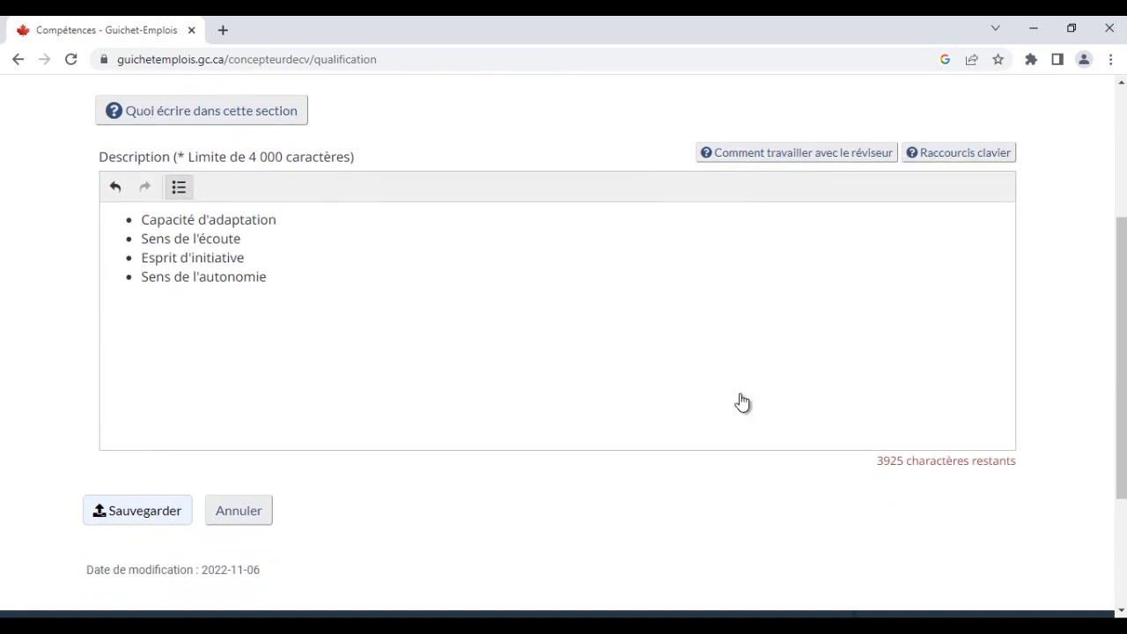
{"action": "scroll", "coordinate": [742, 401], "scroll_direction": "up", "scroll_amount": 1}
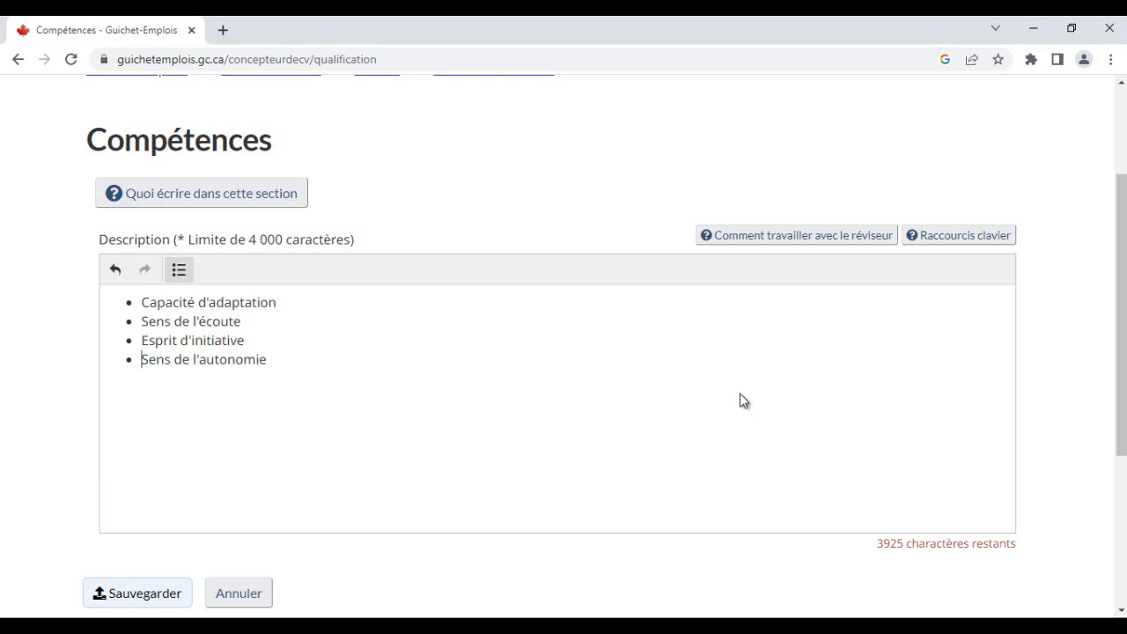
{"action": "scroll", "coordinate": [742, 403], "scroll_direction": "up", "scroll_amount": 2}
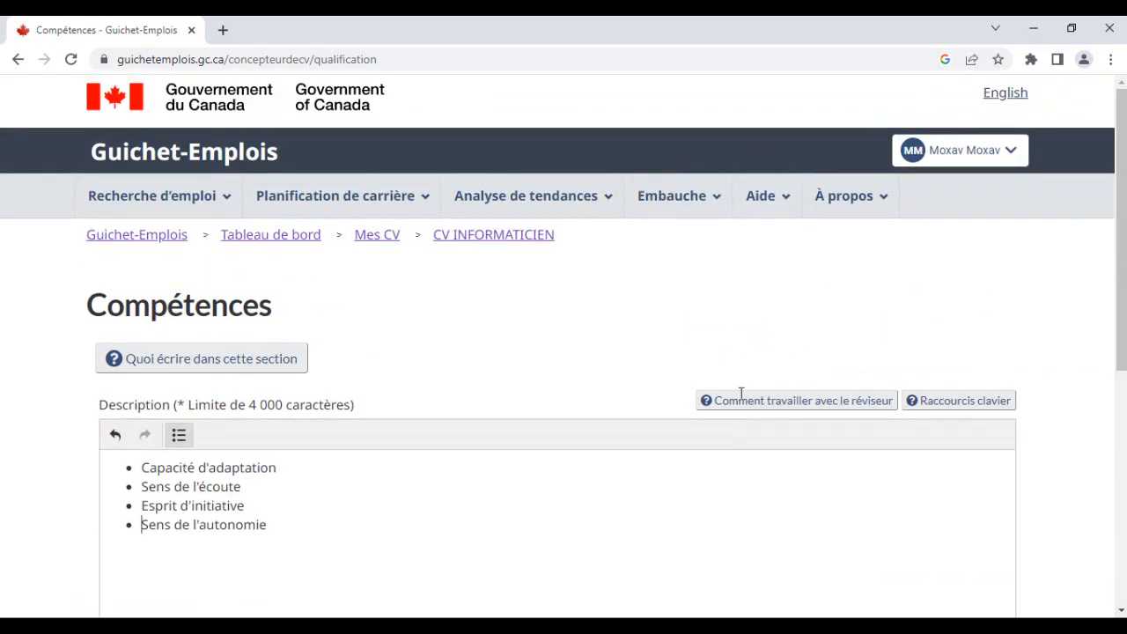
{"action": "key", "text": "shift+Up"}
{"action": "key", "text": "shift+Up"}
{"action": "key", "text": "shift+Up"}
{"action": "key", "text": "shift+Up"}
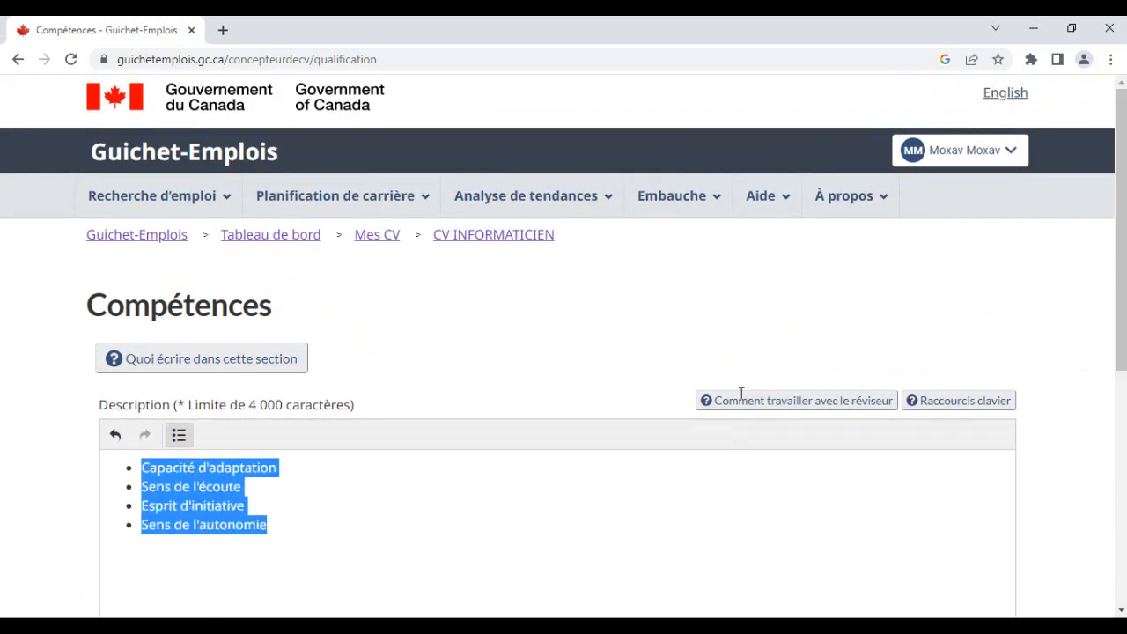
{"action": "scroll", "coordinate": [741, 396], "scroll_direction": "down", "scroll_amount": 3}
{"action": "key", "text": "Tab"}
{"action": "key", "text": "Return"}
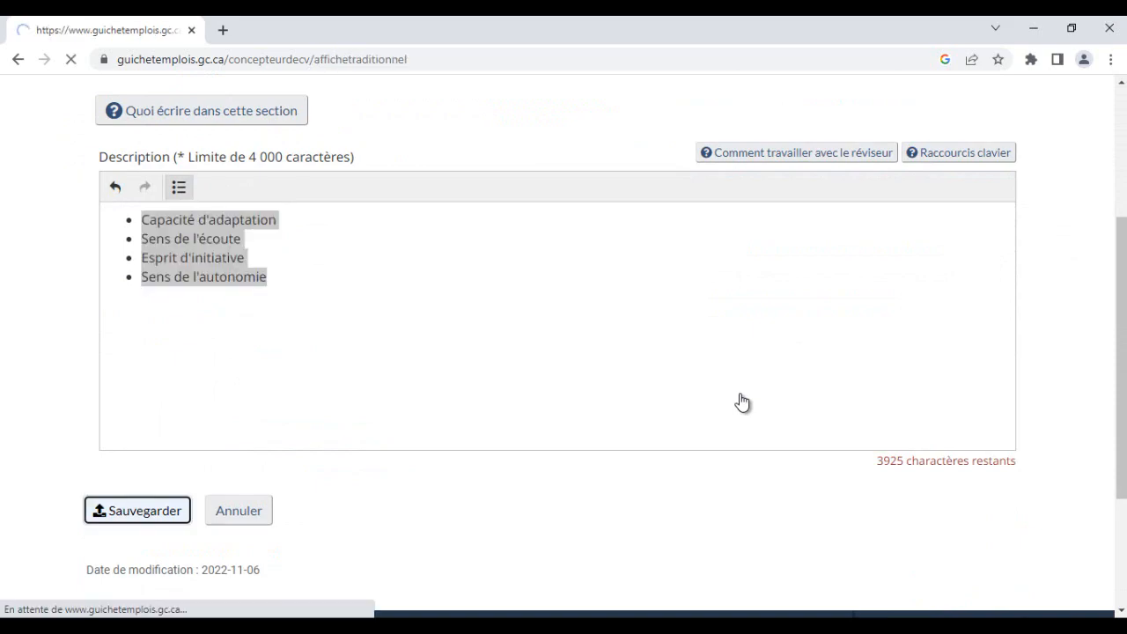
- Add a new entry to the Titres de compétences professionnelles section
{"action": "scroll", "coordinate": [741, 401], "scroll_direction": "down", "scroll_amount": 7}
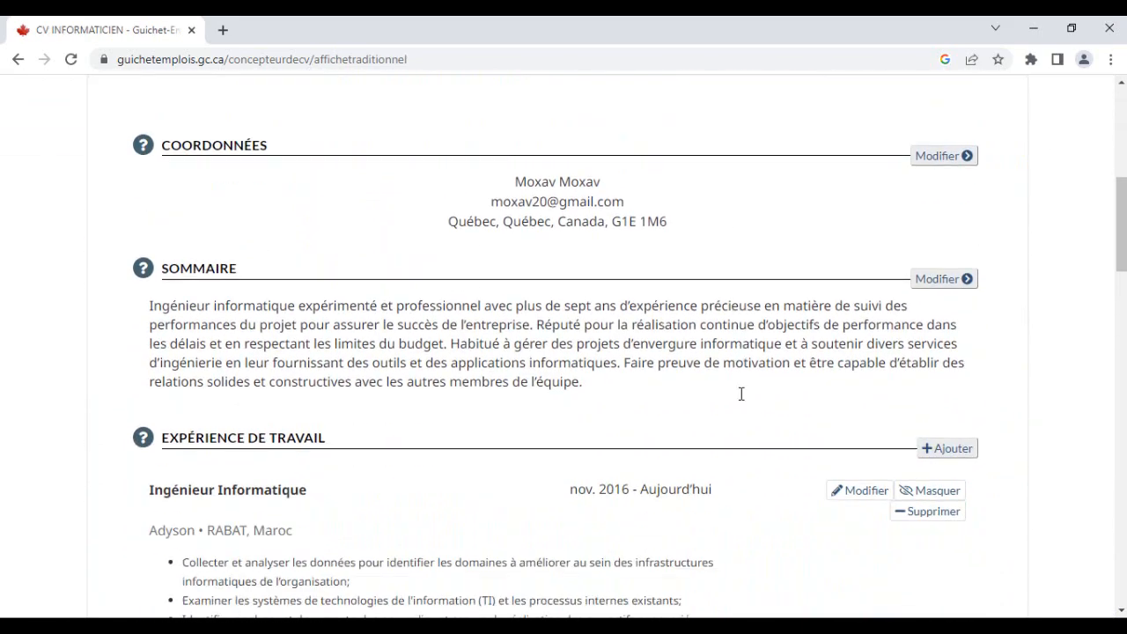
{"action": "scroll", "coordinate": [742, 396], "scroll_direction": "down", "scroll_amount": 7}
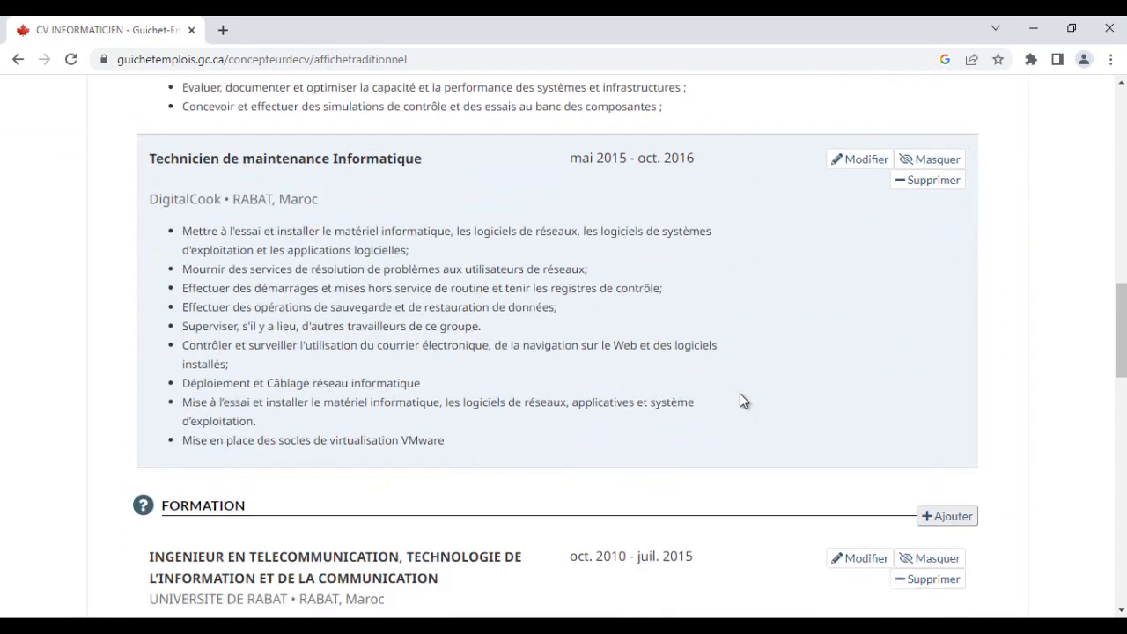
{"action": "scroll", "coordinate": [741, 401], "scroll_direction": "down", "scroll_amount": 7}
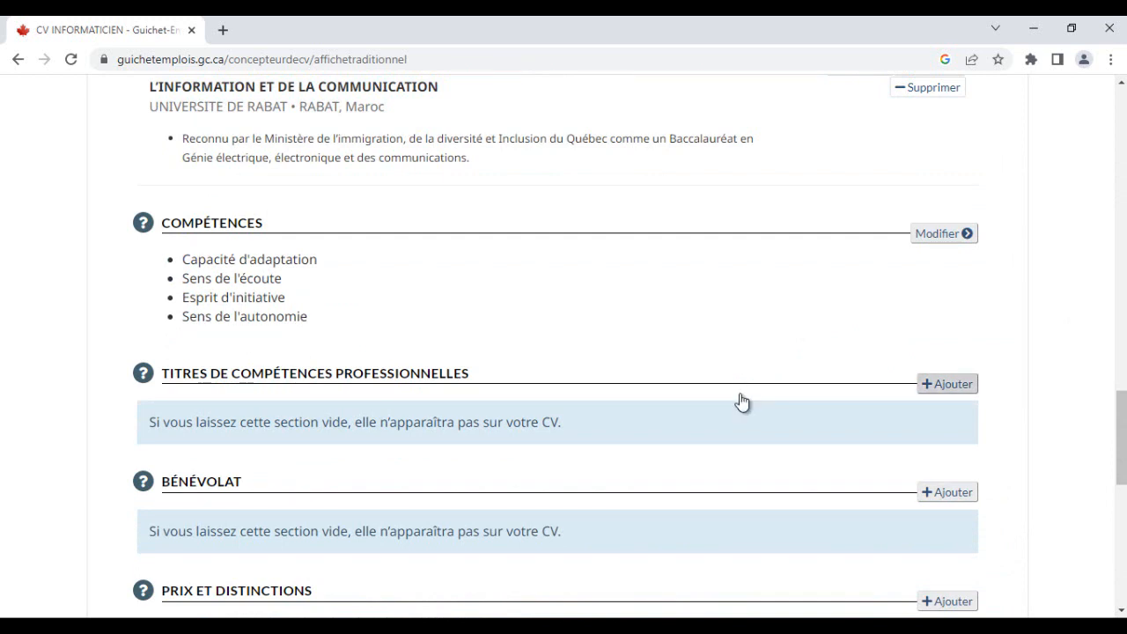
{"action": "left_click", "coordinate": [742, 402]}
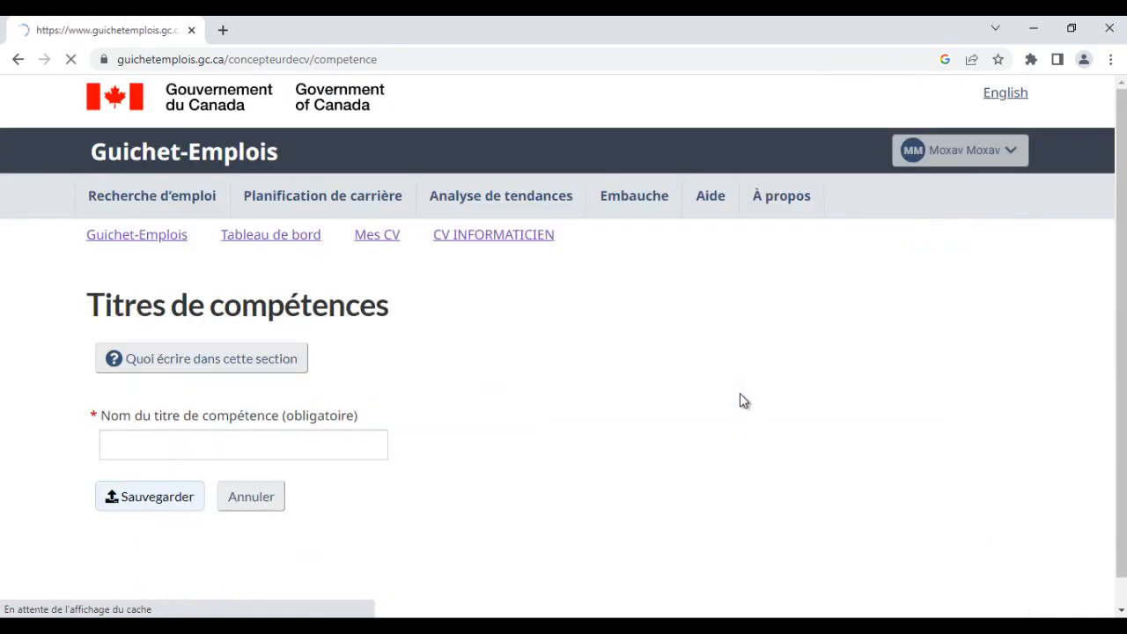
{"action": "scroll", "coordinate": [741, 401], "scroll_direction": "down", "scroll_amount": 1}
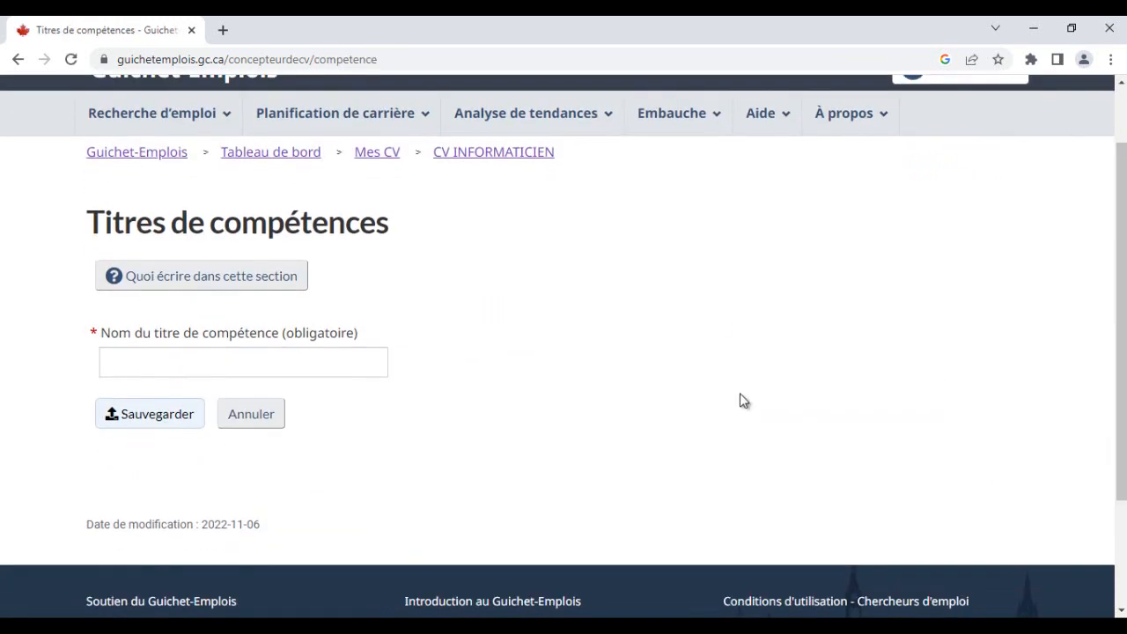
- Copy 'Administration Systèmes' from the Word CV and paste it as the competence title, removing the trailing colon
{"action": "key", "text": "alt+Tab"}
{"action": "scroll", "coordinate": [741, 393], "scroll_direction": "up", "scroll_amount": 3}
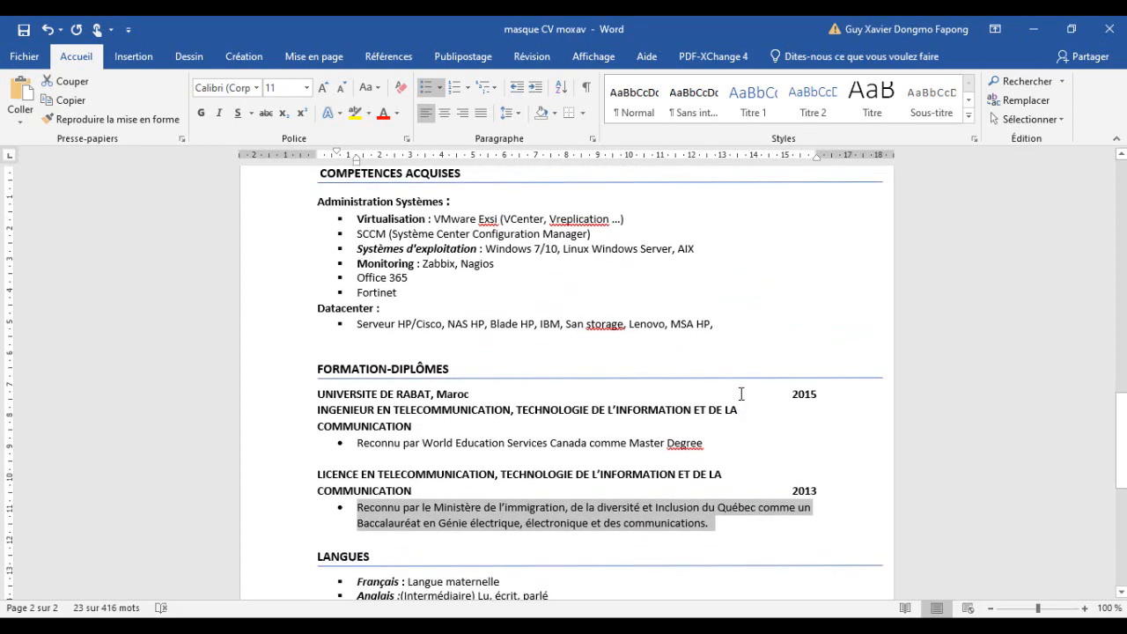
{"action": "scroll", "coordinate": [742, 393], "scroll_direction": "up", "scroll_amount": 10}
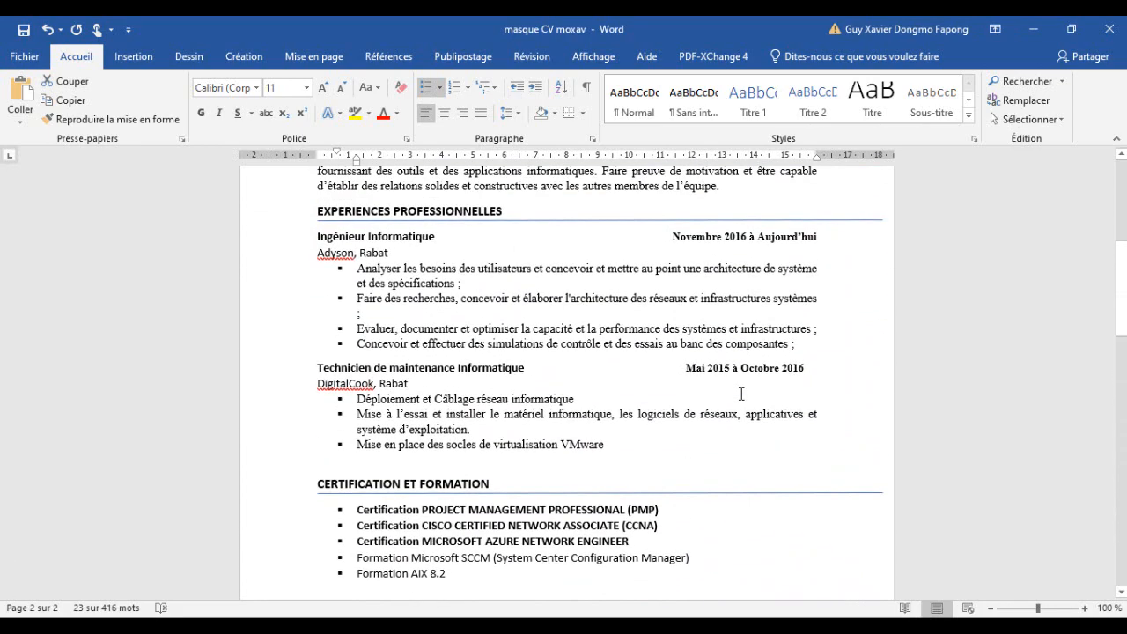
{"action": "scroll", "coordinate": [742, 393], "scroll_direction": "down", "scroll_amount": 1}
{"action": "scroll", "coordinate": [741, 396], "scroll_direction": "up", "scroll_amount": 3}
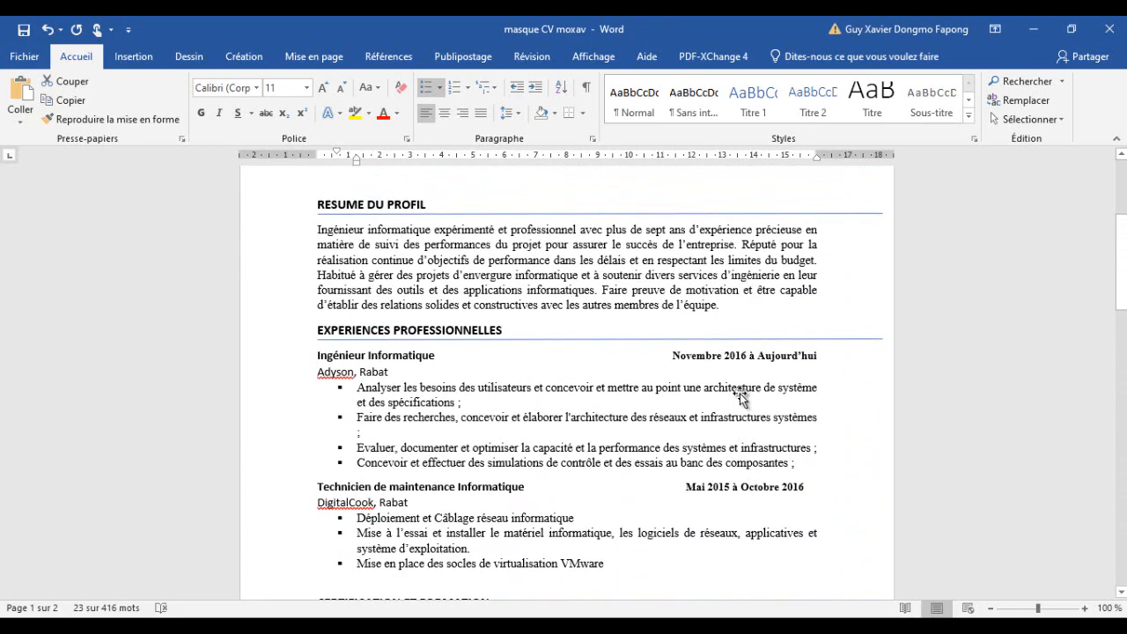
{"action": "scroll", "coordinate": [742, 397], "scroll_direction": "down", "scroll_amount": 12}
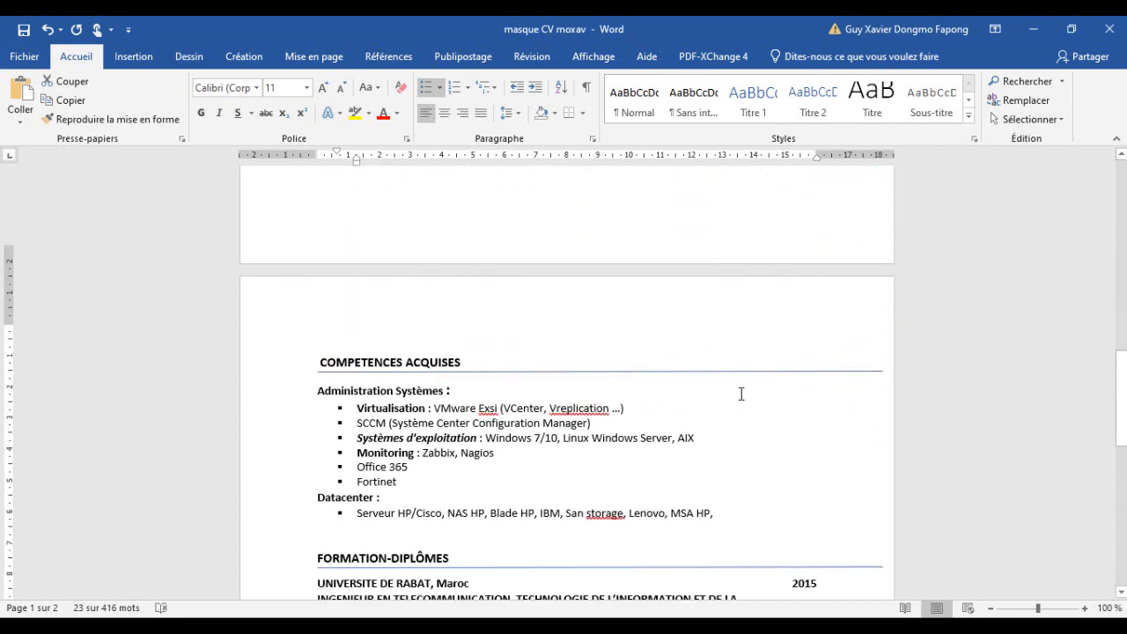
{"action": "scroll", "coordinate": [742, 394], "scroll_direction": "down", "scroll_amount": 1}
{"action": "left_click_drag", "start_coordinate": [453, 361], "coordinate": [318, 361]}
{"action": "key", "text": "ctrl+c"}
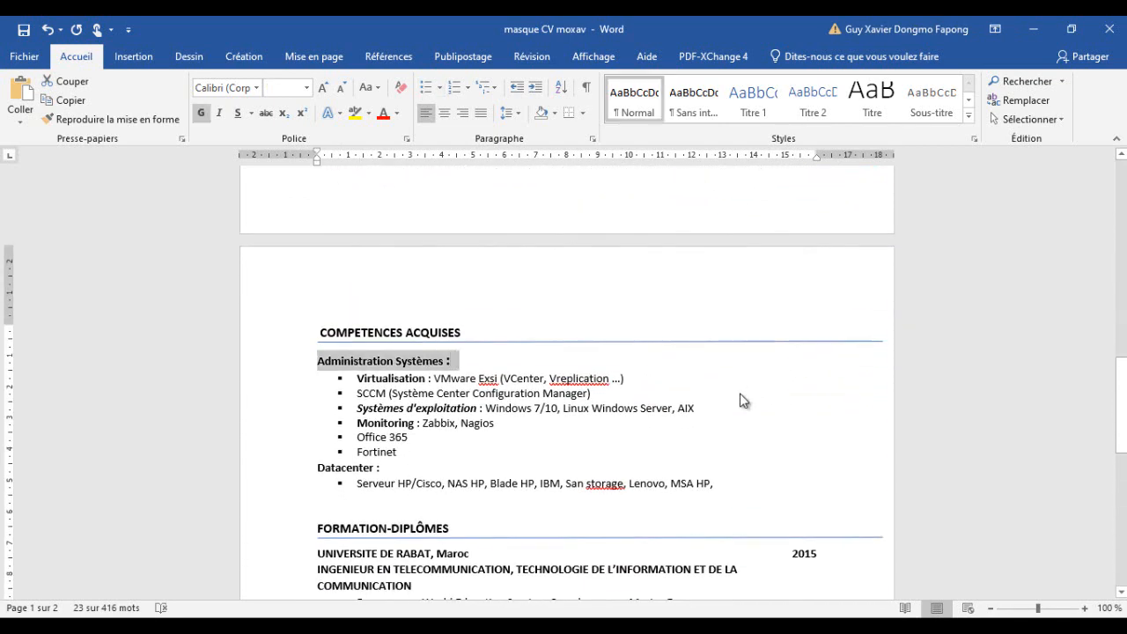
{"action": "left_click", "coordinate": [1034, 29]}
{"action": "left_click", "coordinate": [243, 362]}
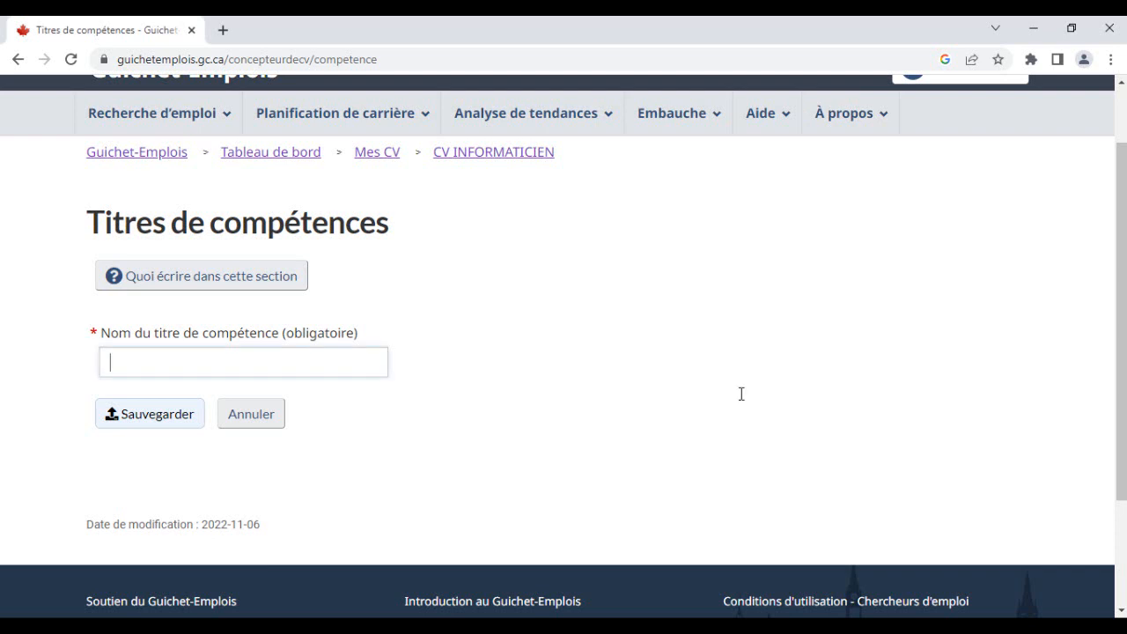
{"action": "key", "text": "ctrl+v"}
{"action": "key", "text": "BackSpace"}
{"action": "key", "text": "BackSpace"}
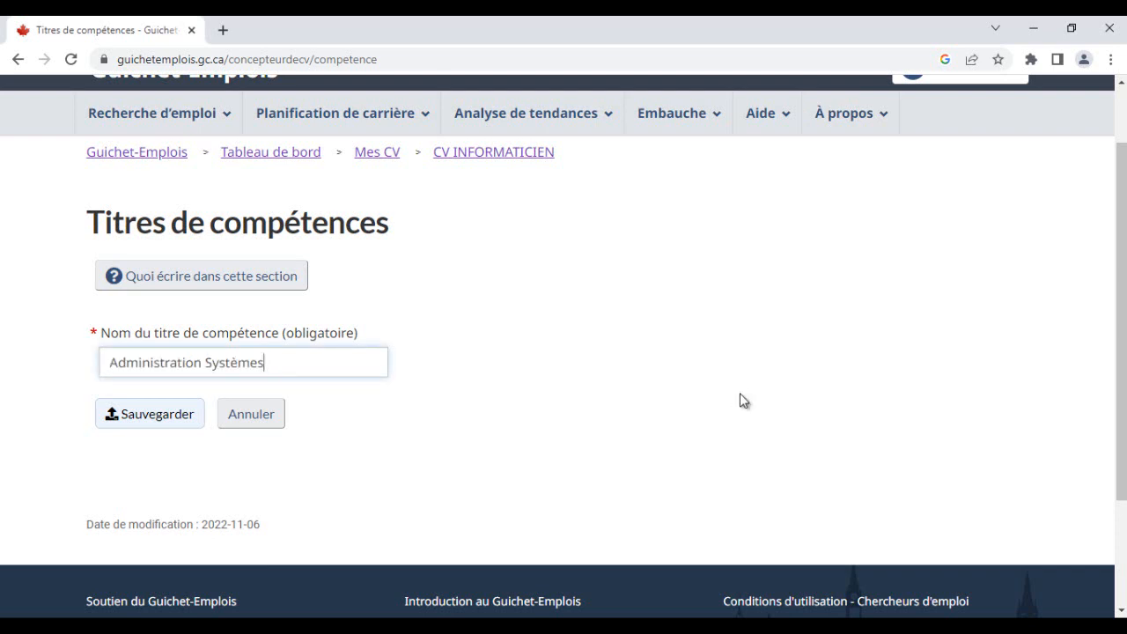
- Save the Administration Systèmes title and scroll the CV preview to the professional competence titles
{"action": "key", "text": "Tab"}
{"action": "key", "text": "Return"}
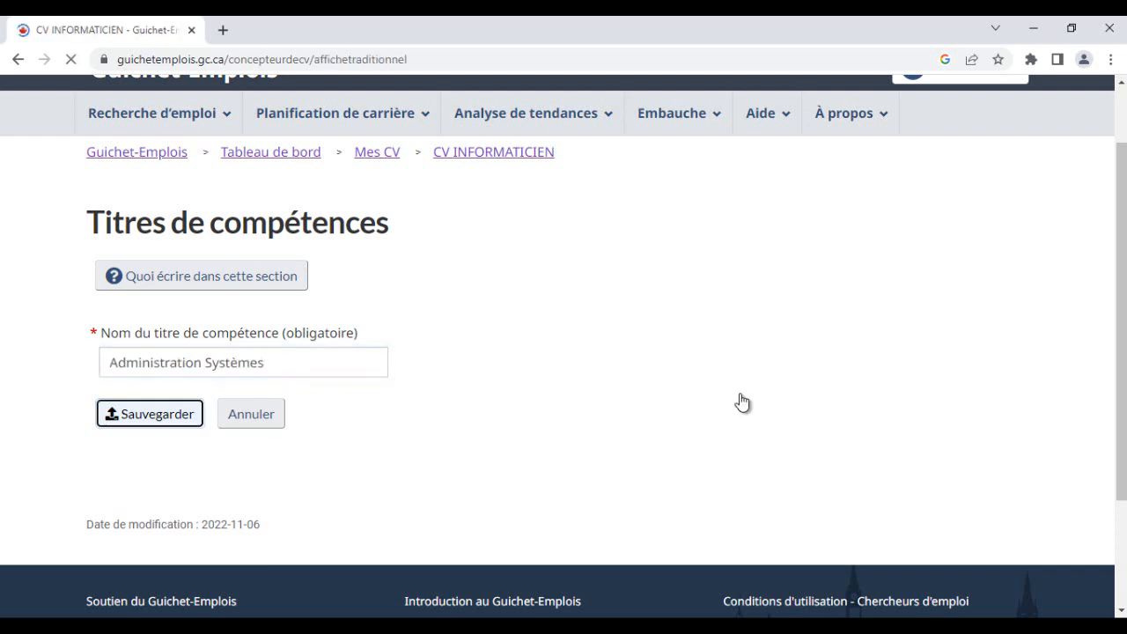
{"action": "scroll", "coordinate": [740, 400], "scroll_direction": "down", "scroll_amount": 8}
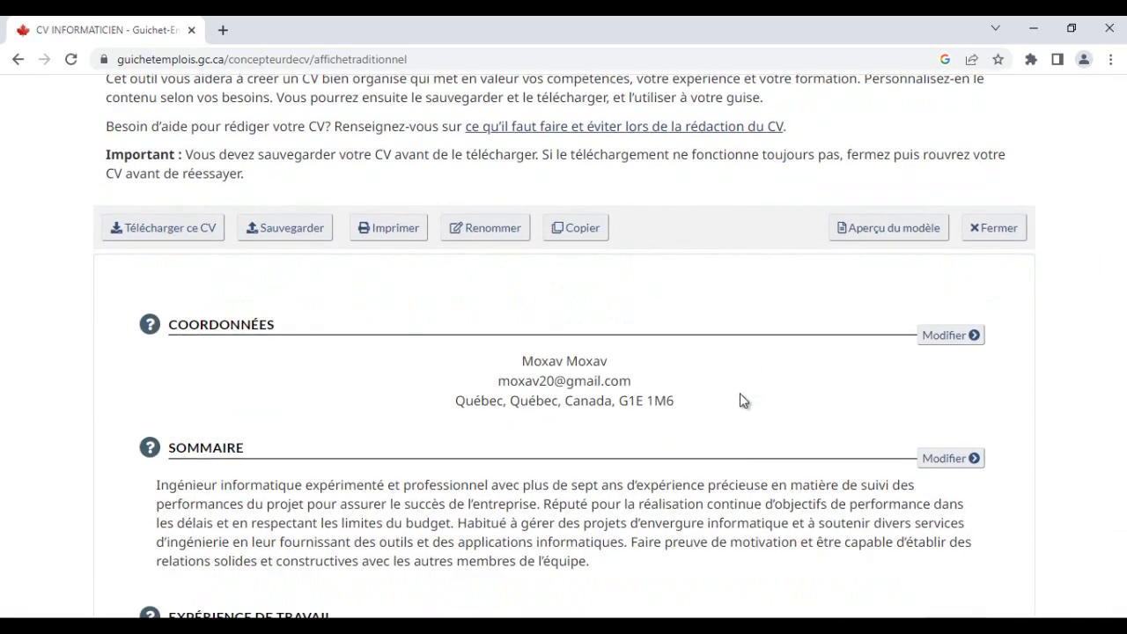
{"action": "scroll", "coordinate": [740, 401], "scroll_direction": "down", "scroll_amount": 10}
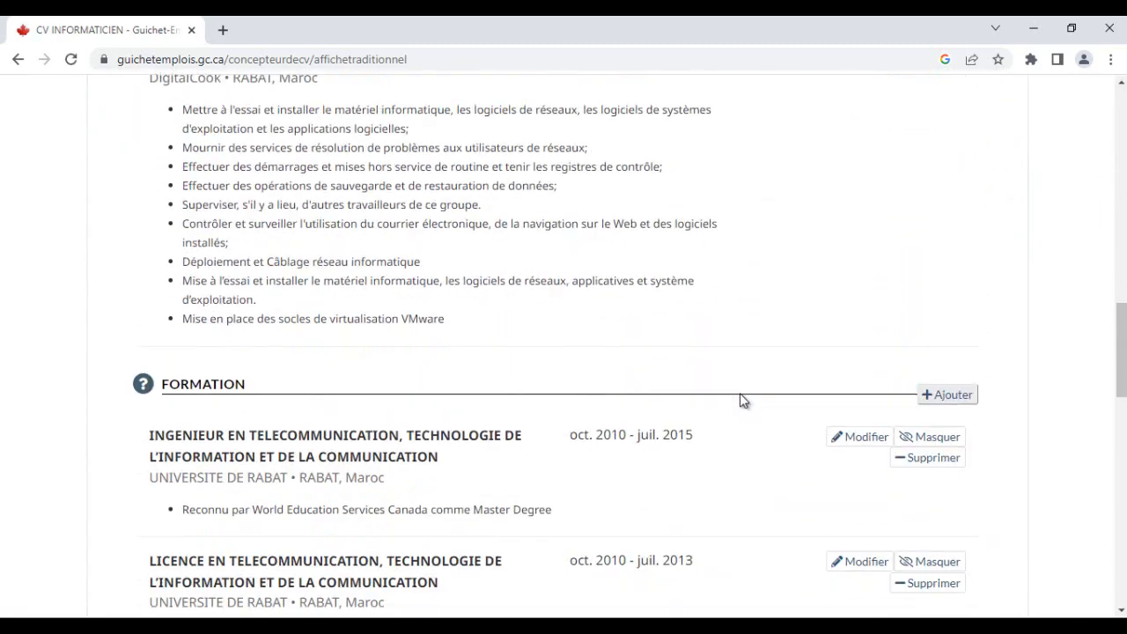
{"action": "scroll", "coordinate": [741, 400], "scroll_direction": "down", "scroll_amount": 1}
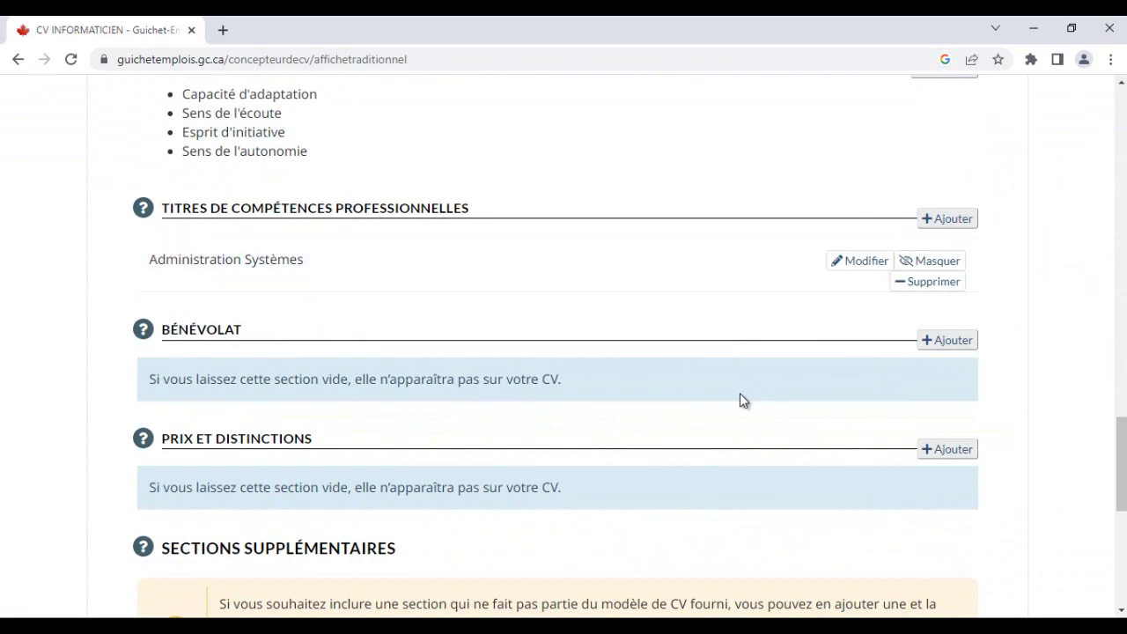
- Copy 'Datacenter' from the Word CV and save it as a new professional competence title without the trailing colon
{"action": "key", "text": "alt+Tab"}
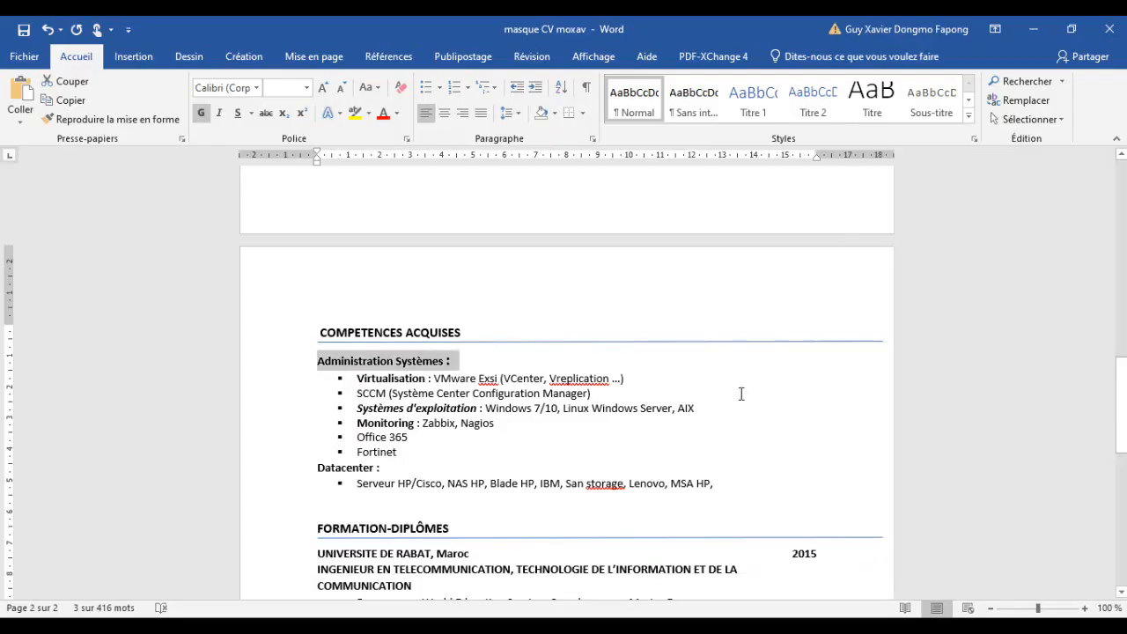
{"action": "triple_click", "coordinate": [341, 468]}
{"action": "key", "text": "ctrl+c"}
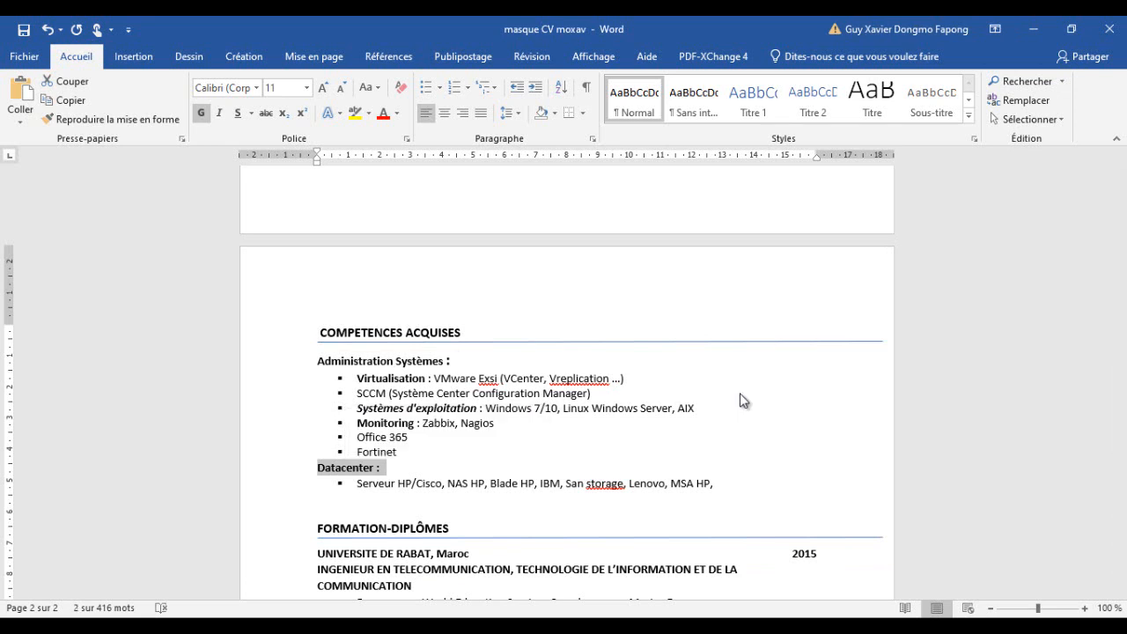
{"action": "key", "text": "super+2"}
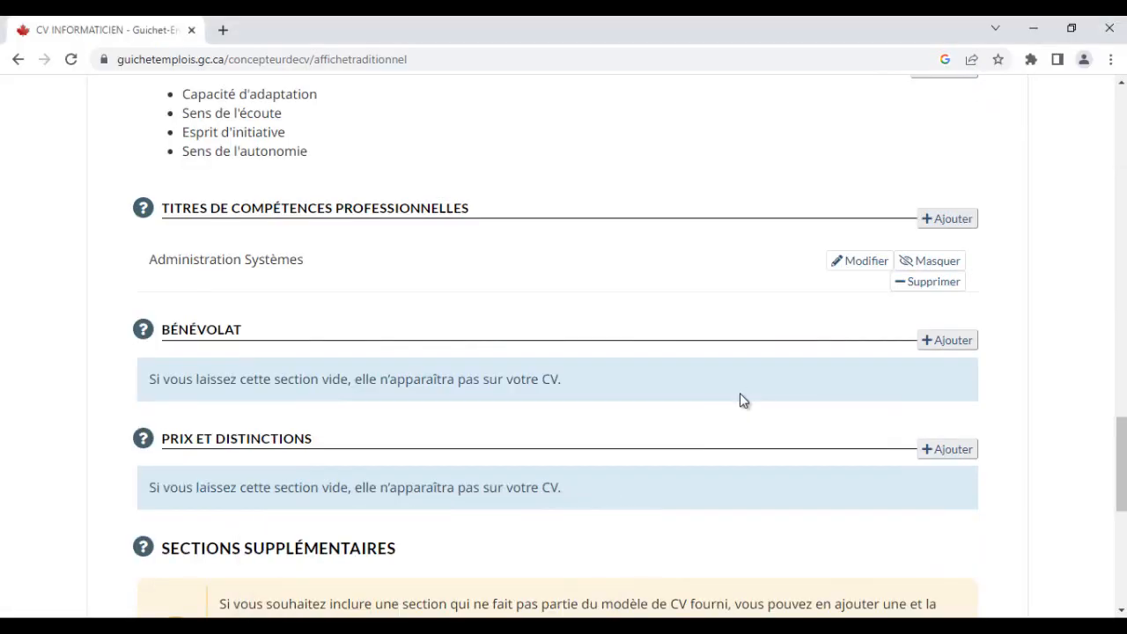
{"action": "left_click", "coordinate": [948, 219]}
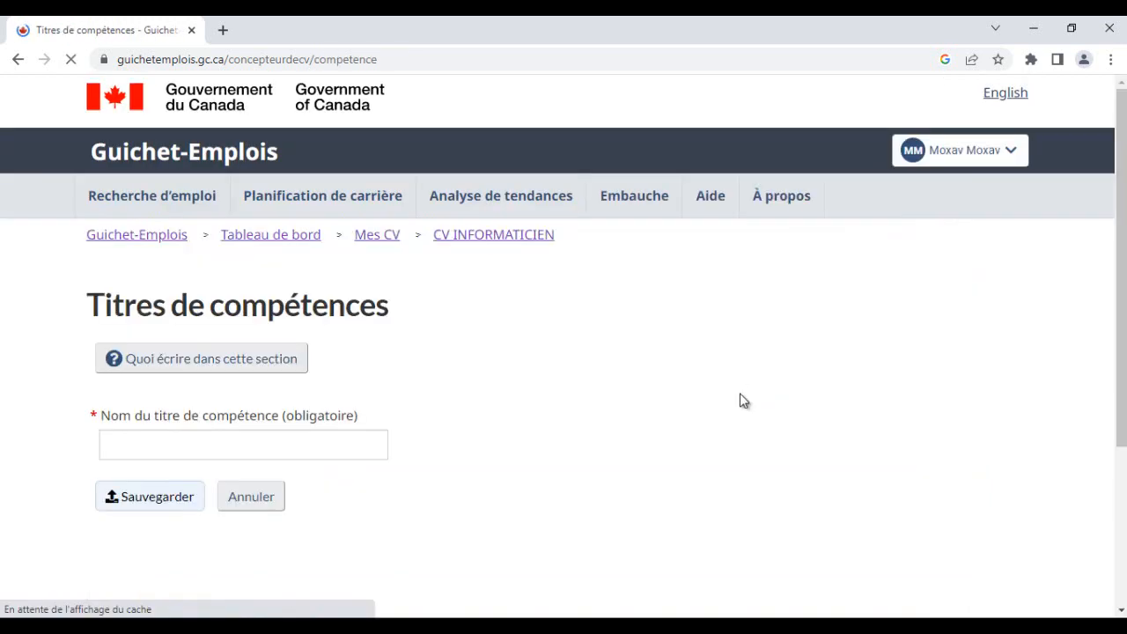
{"action": "key", "text": "ctrl+v"}
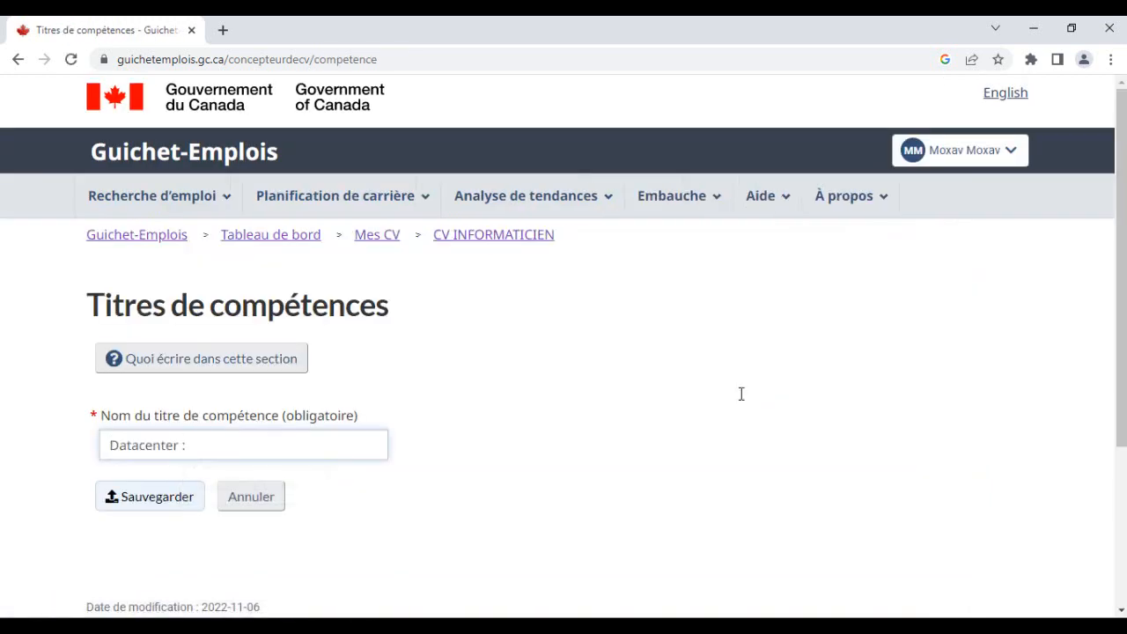
{"action": "key", "text": "BackSpace"}
{"action": "key", "text": "Tab"}
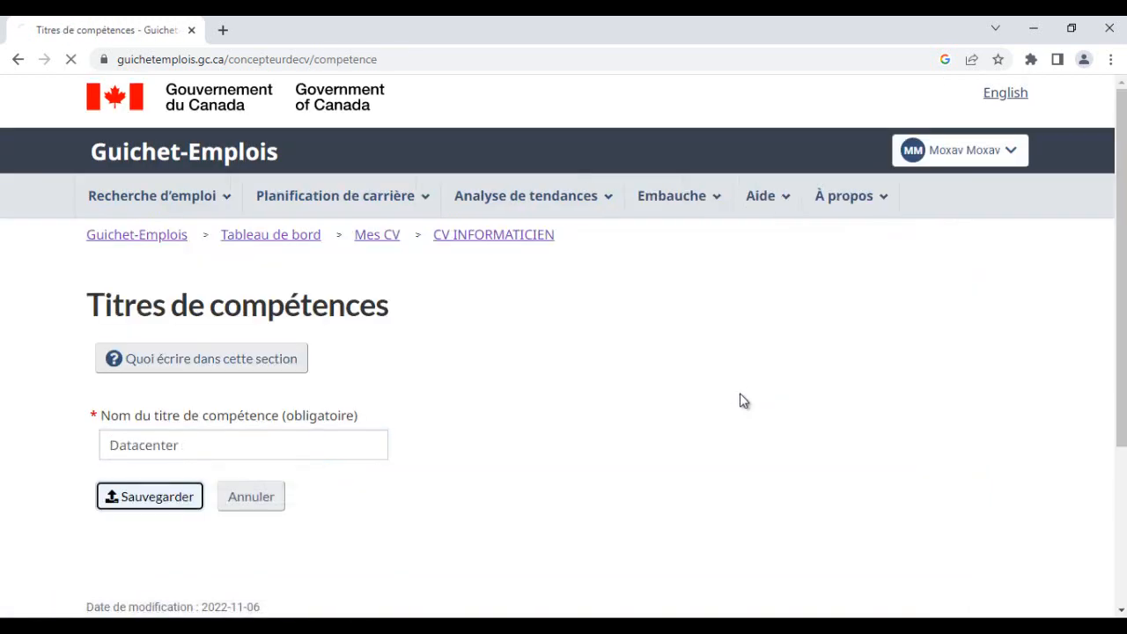
{"action": "key", "text": "Return"}
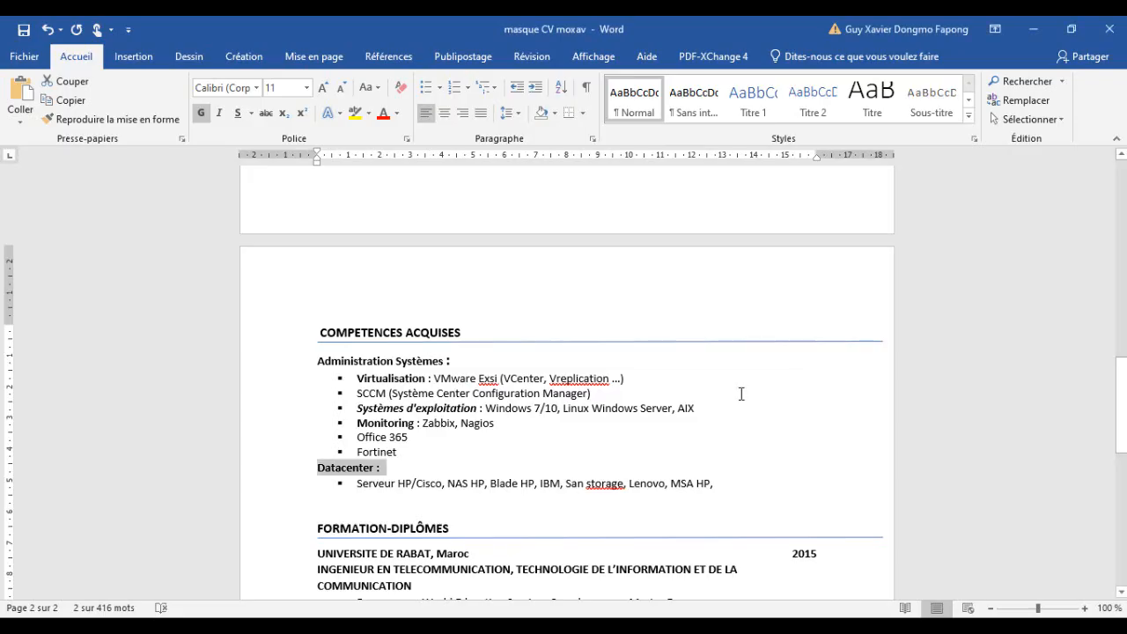
- Copy 'Virtualisation' from the Word CV and save it as another competence title, removing the extra leading characters
{"action": "left_click_drag", "start_coordinate": [426, 379], "coordinate": [357, 379]}
{"action": "key", "text": "ctrl+c"}
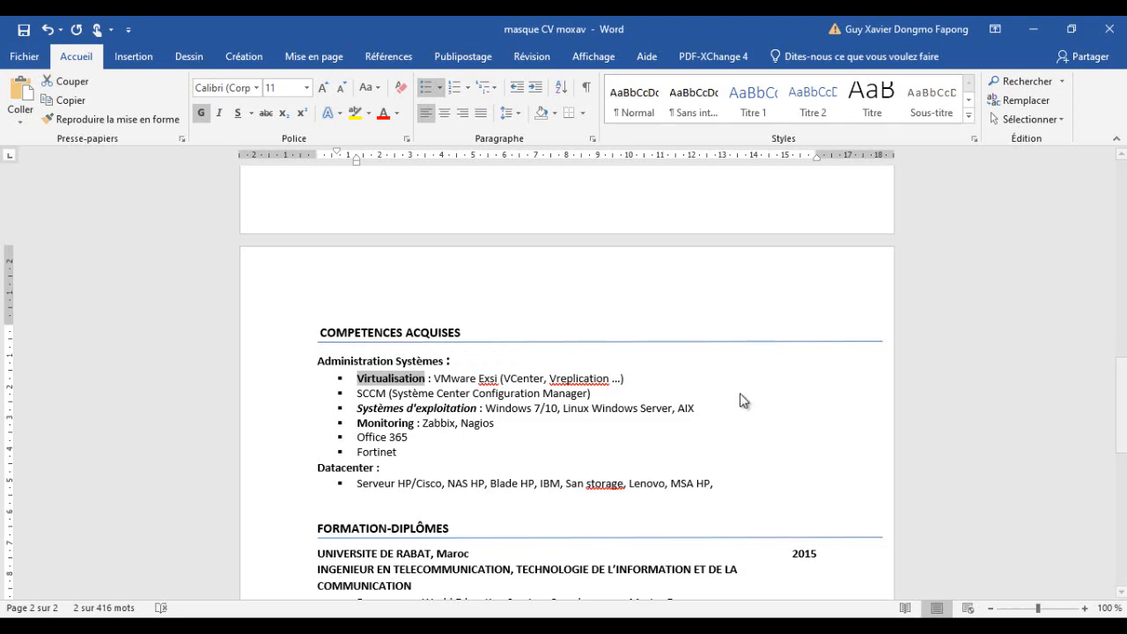
{"action": "key", "text": "alt+Tab"}
{"action": "scroll", "coordinate": [741, 394], "scroll_direction": "down", "scroll_amount": 2}
{"action": "scroll", "coordinate": [742, 394], "scroll_direction": "down", "scroll_amount": 17}
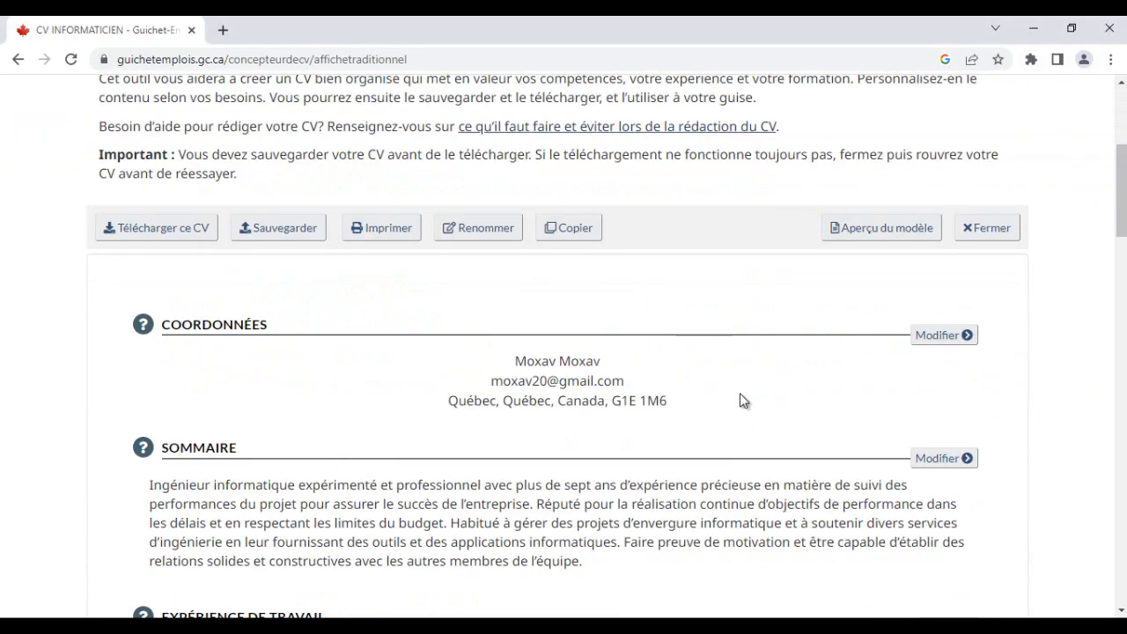
{"action": "scroll", "coordinate": [742, 401], "scroll_direction": "down", "scroll_amount": 7}
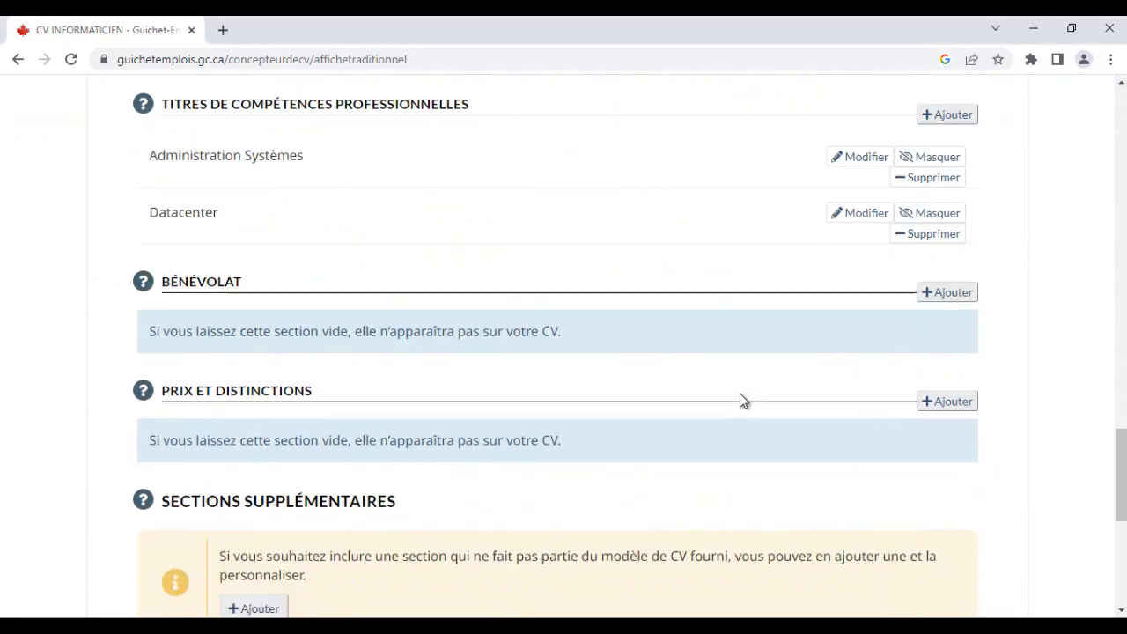
{"action": "scroll", "coordinate": [742, 400], "scroll_direction": "up", "scroll_amount": 6}
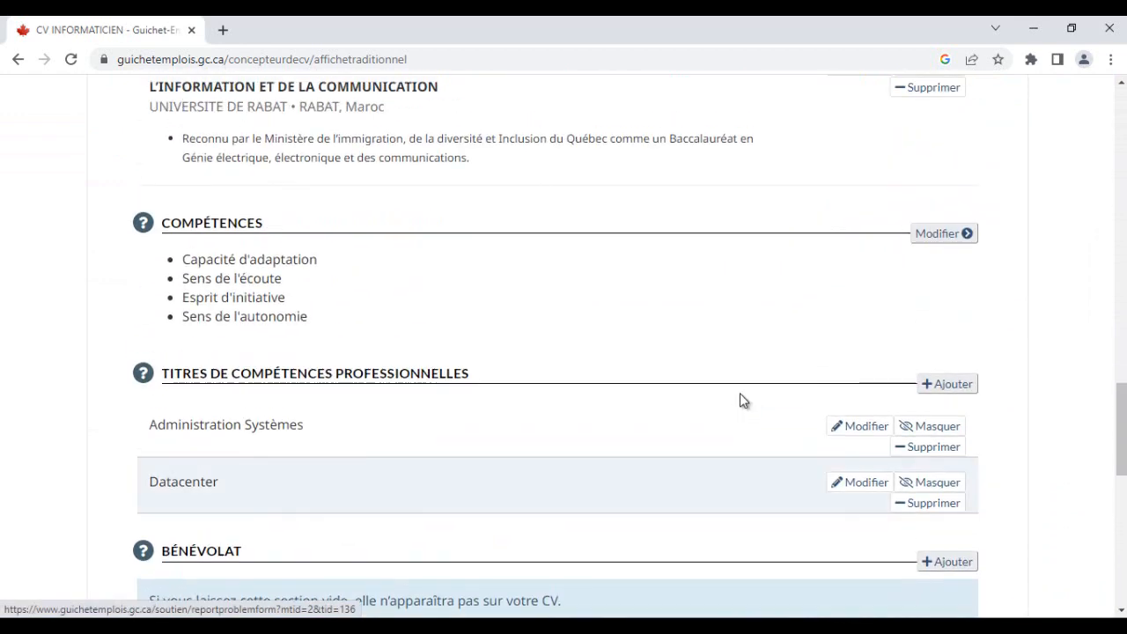
{"action": "left_click", "coordinate": [947, 384]}
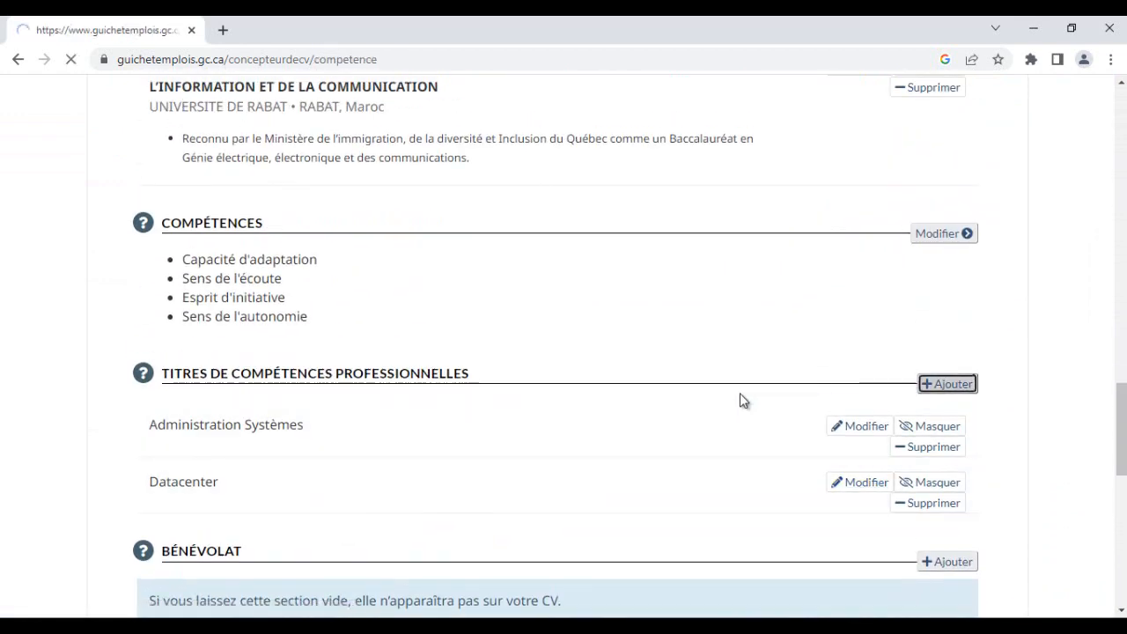
{"action": "key", "text": "ctrl+v"}
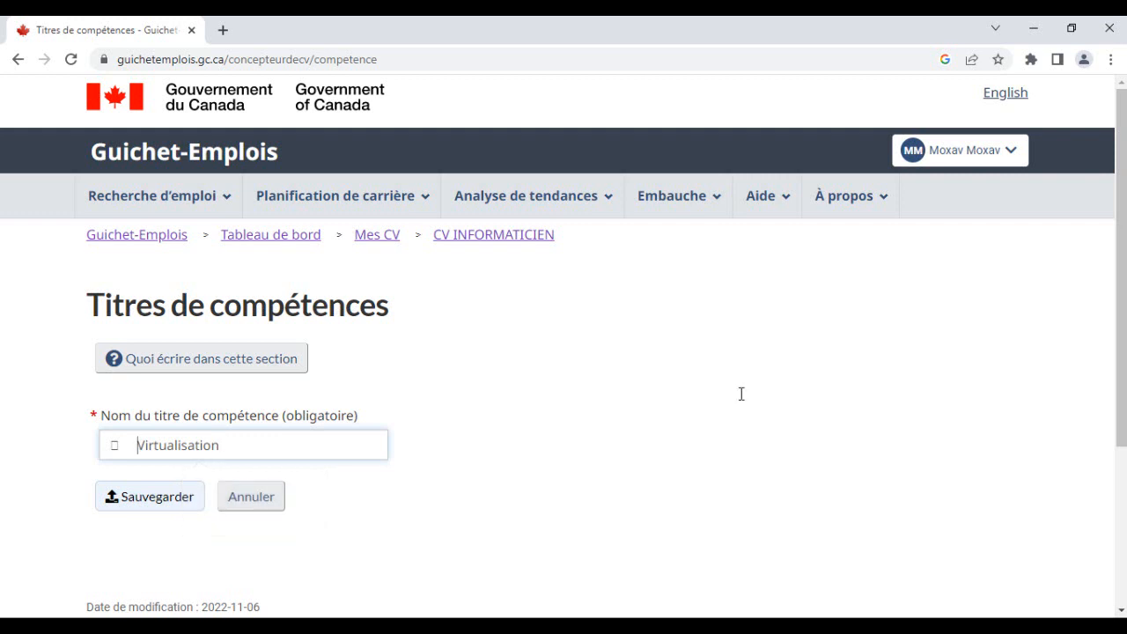
{"action": "key", "text": "ctrl+Left"}
{"action": "key", "text": "BackSpace"}
{"action": "key", "text": "BackSpace"}
{"action": "key", "text": "BackSpace"}
{"action": "key", "text": "Tab"}
{"action": "key", "text": "Return"}
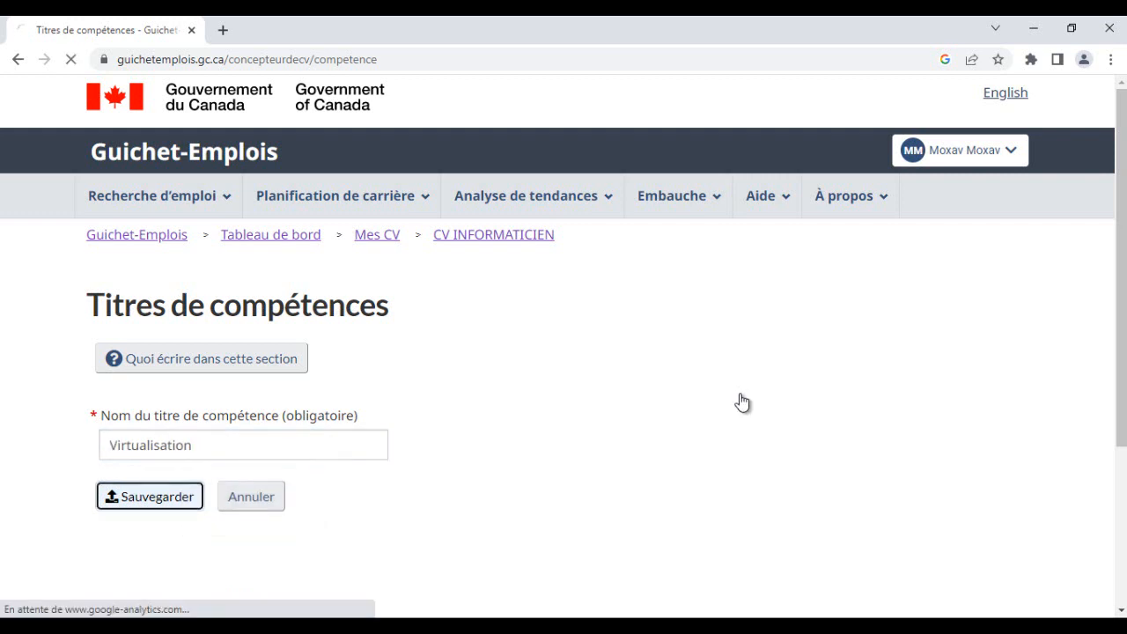
{"action": "scroll", "coordinate": [741, 394], "scroll_direction": "down", "scroll_amount": 15}
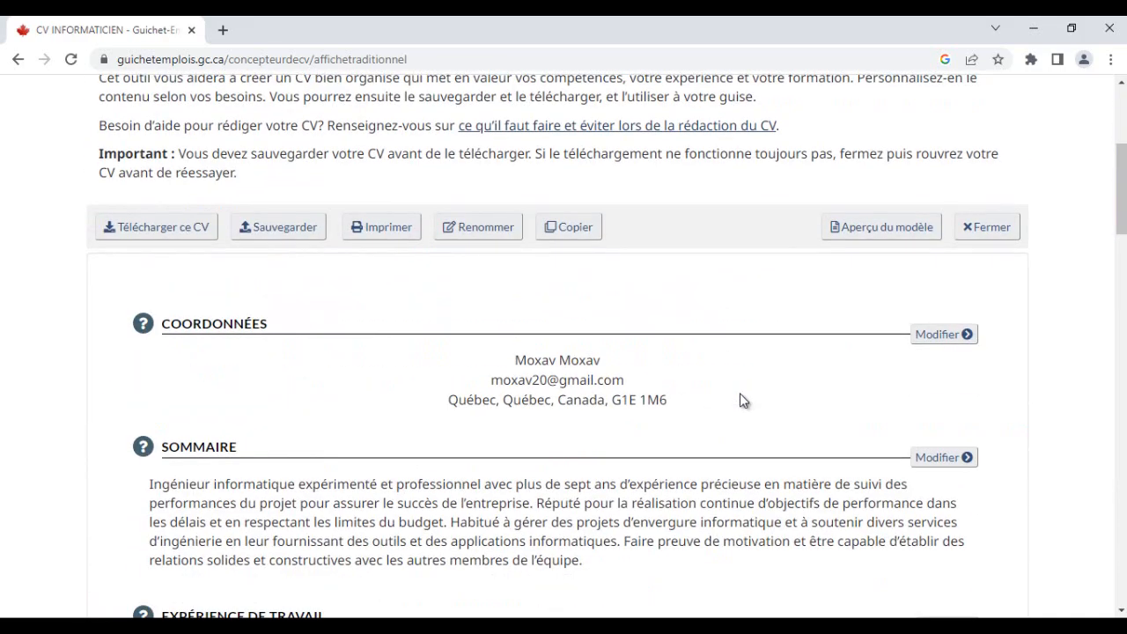
{"action": "scroll", "coordinate": [741, 399], "scroll_direction": "down", "scroll_amount": 4}
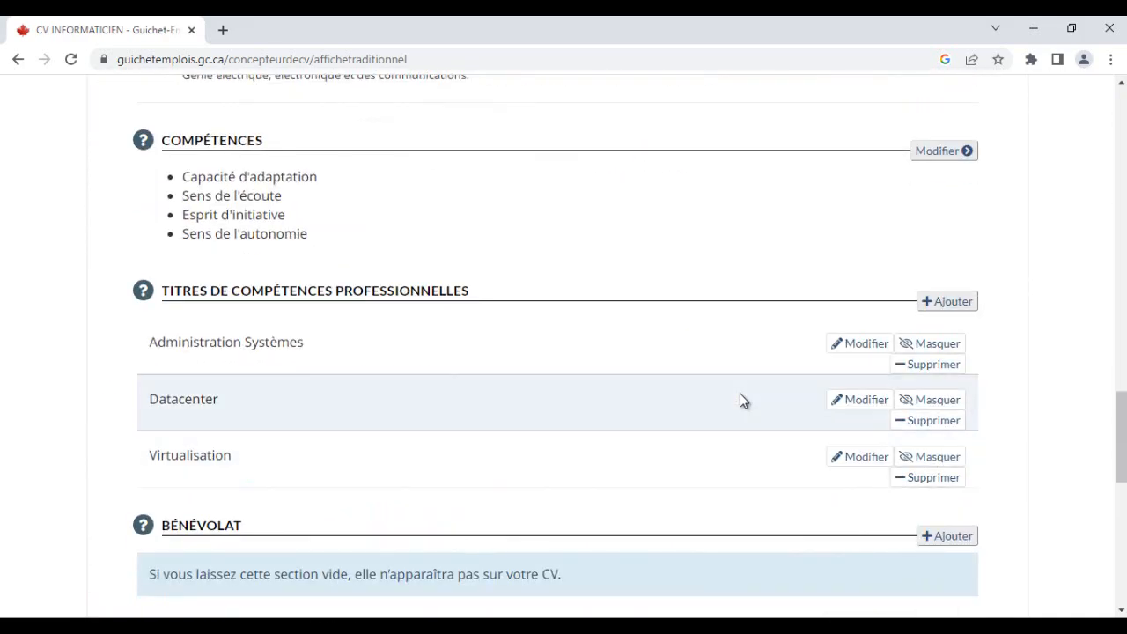
{"action": "scroll", "coordinate": [741, 400], "scroll_direction": "down", "scroll_amount": 3}
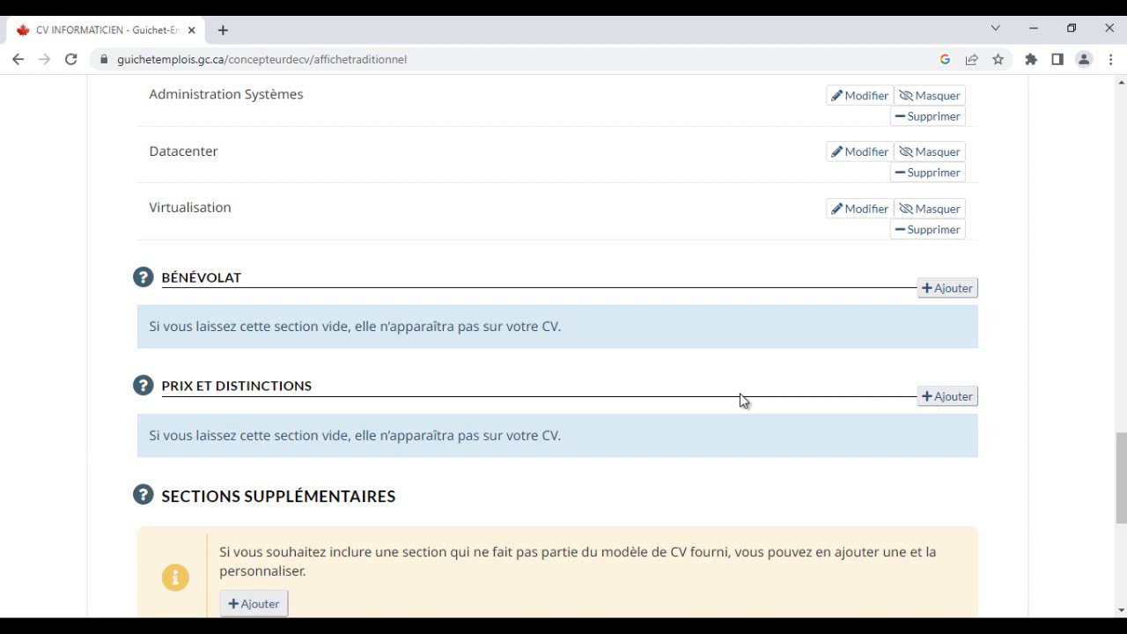
- Select the volunteer food-distribution line in the Word CV and add a new entry to the Bénévolat section
{"action": "key", "text": "alt+Tab"}
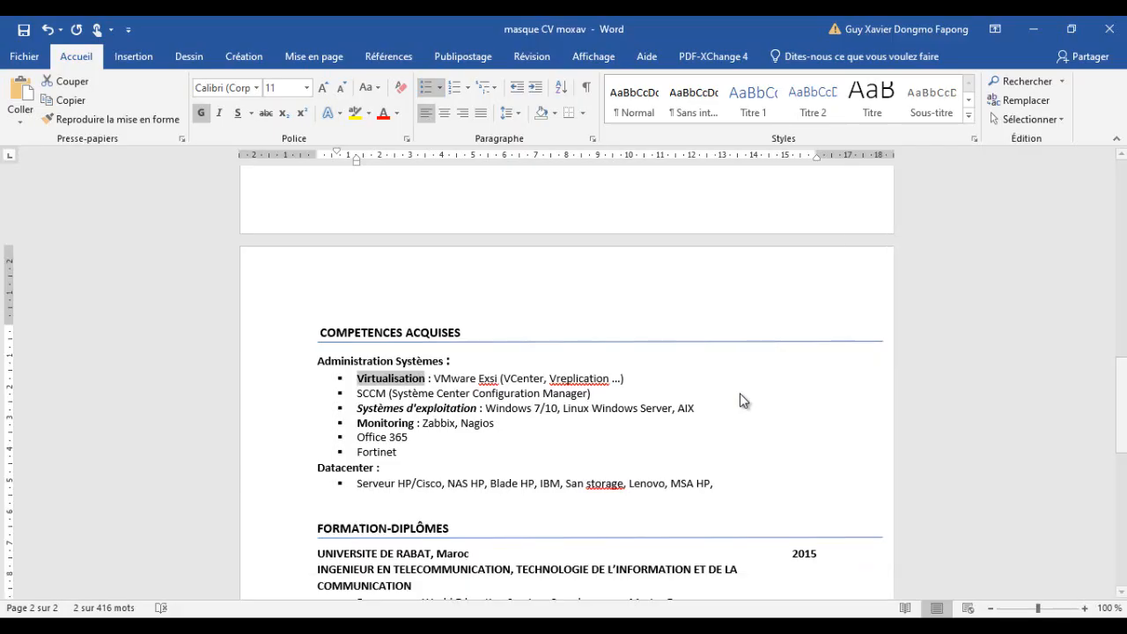
{"action": "scroll", "coordinate": [742, 396], "scroll_direction": "down", "scroll_amount": 10}
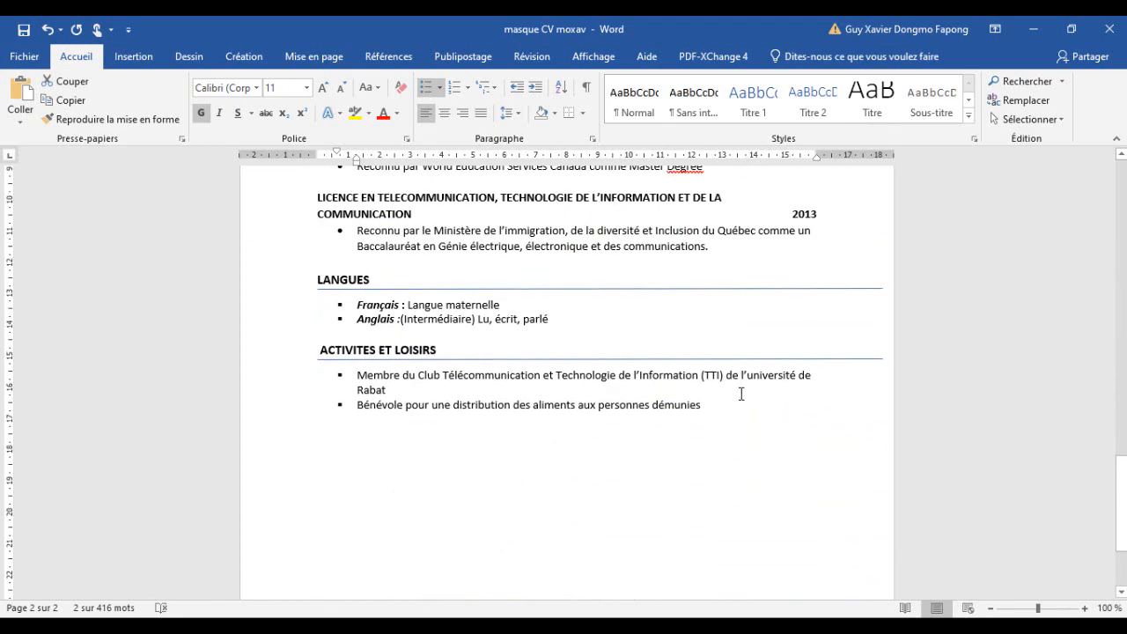
{"action": "key", "text": "ctrl+shift+Right"}
{"action": "key", "text": "ctrl+shift+Right"}
{"action": "key", "text": "ctrl+shift+Right"}
{"action": "key", "text": "ctrl+shift+Right"}
{"action": "key", "text": "ctrl+shift+Right"}
{"action": "key", "text": "ctrl+shift+Right"}
{"action": "key", "text": "ctrl+shift+Right"}
{"action": "key", "text": "ctrl+shift+Right"}
{"action": "key", "text": "ctrl+shift+Right"}
{"action": "key", "text": "ctrl+shift+Right"}
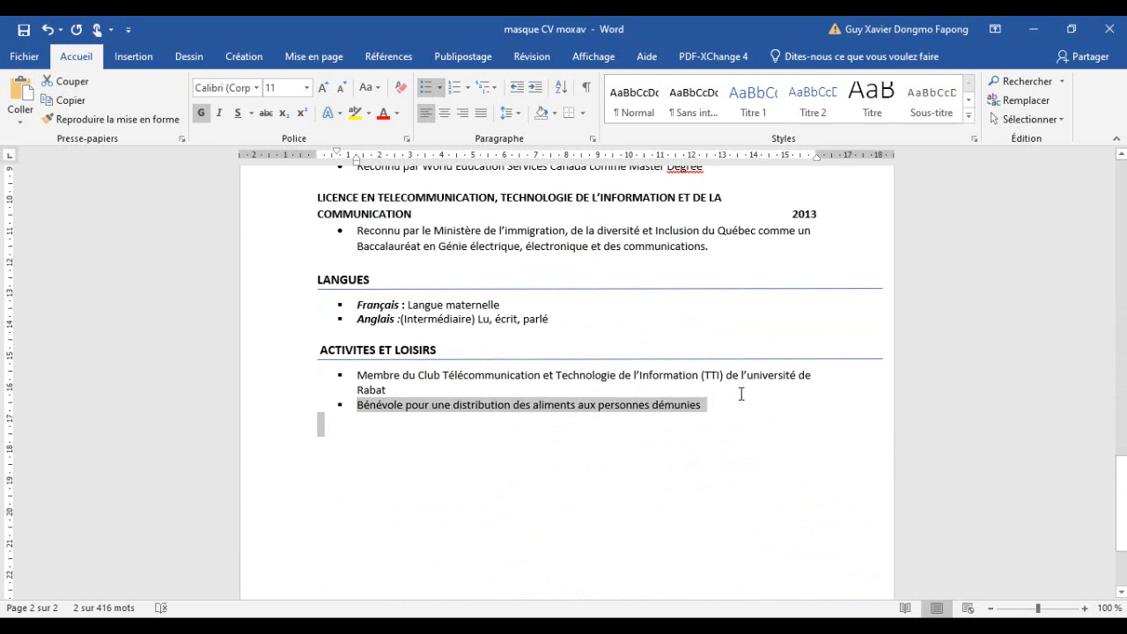
{"action": "key", "text": "ctrl+shift+Left"}
{"action": "key", "text": "ctrl+shift+Left"}
{"action": "key", "text": "ctrl+shift+Left"}
{"action": "key", "text": "ctrl+shift+Left"}
{"action": "key", "text": "ctrl+shift+Left"}
{"action": "key", "text": "ctrl+shift+Left"}
{"action": "key", "text": "ctrl+shift+Right"}
{"action": "key", "text": "ctrl+shift+Right"}
{"action": "key", "text": "ctrl+shift+Right"}
{"action": "key", "text": "ctrl+shift+Right"}
{"action": "key", "text": "ctrl+shift+Right"}
{"action": "key", "text": "ctrl+shift+Right"}
{"action": "key", "text": "shift+Left"}
{"action": "key", "text": "shift+Left"}
{"action": "key", "text": "shift+Left"}
{"action": "key", "text": "shift+Left"}
{"action": "key", "text": "shift+Left"}
{"action": "key", "text": "shift+Left"}
{"action": "key", "text": "shift+Left"}
{"action": "key", "text": "shift+Left"}
{"action": "key", "text": "shift+Left"}
{"action": "key", "text": "shift+Left"}
{"action": "key", "text": "shift+Left"}
{"action": "key", "text": "shift+Left"}
{"action": "key", "text": "shift+Left"}
{"action": "key", "text": "shift+Left"}
{"action": "key", "text": "shift+Right"}
{"action": "key", "text": "shift+Right"}
{"action": "key", "text": "shift+Right"}
{"action": "key", "text": "shift+Right"}
{"action": "key", "text": "shift+Right"}
{"action": "key", "text": "shift+Right"}
{"action": "key", "text": "shift+Right"}
{"action": "key", "text": "shift+Right"}
{"action": "key", "text": "shift+Right"}
{"action": "key", "text": "shift+Right"}
{"action": "key", "text": "shift+Right"}
{"action": "key", "text": "shift+Right"}
{"action": "key", "text": "shift+Right"}
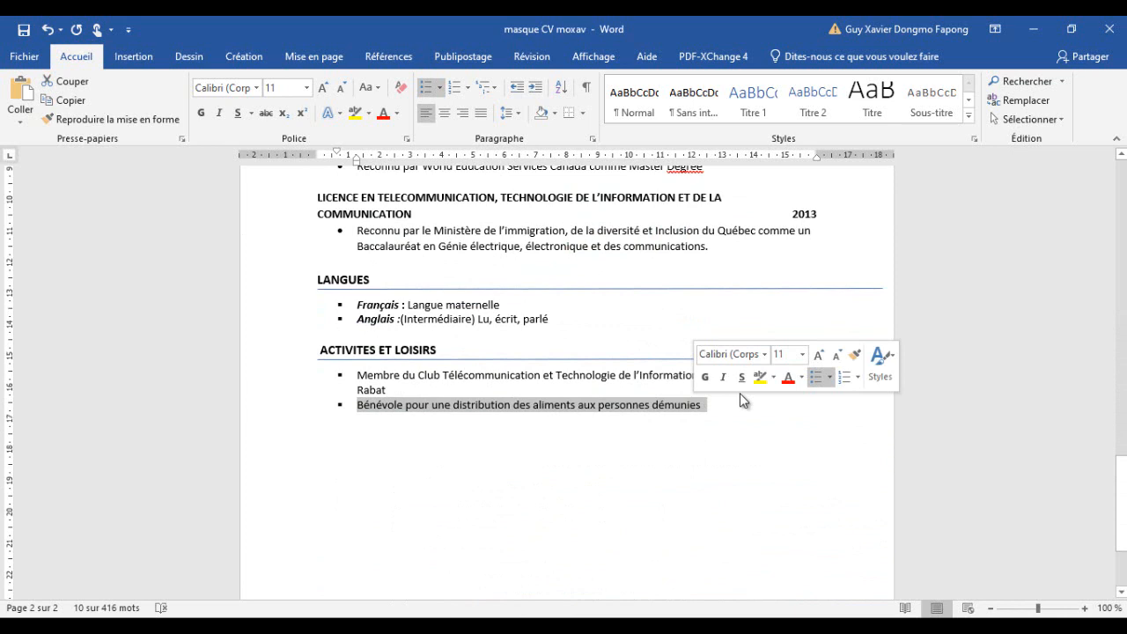
{"action": "key", "text": "super+1"}
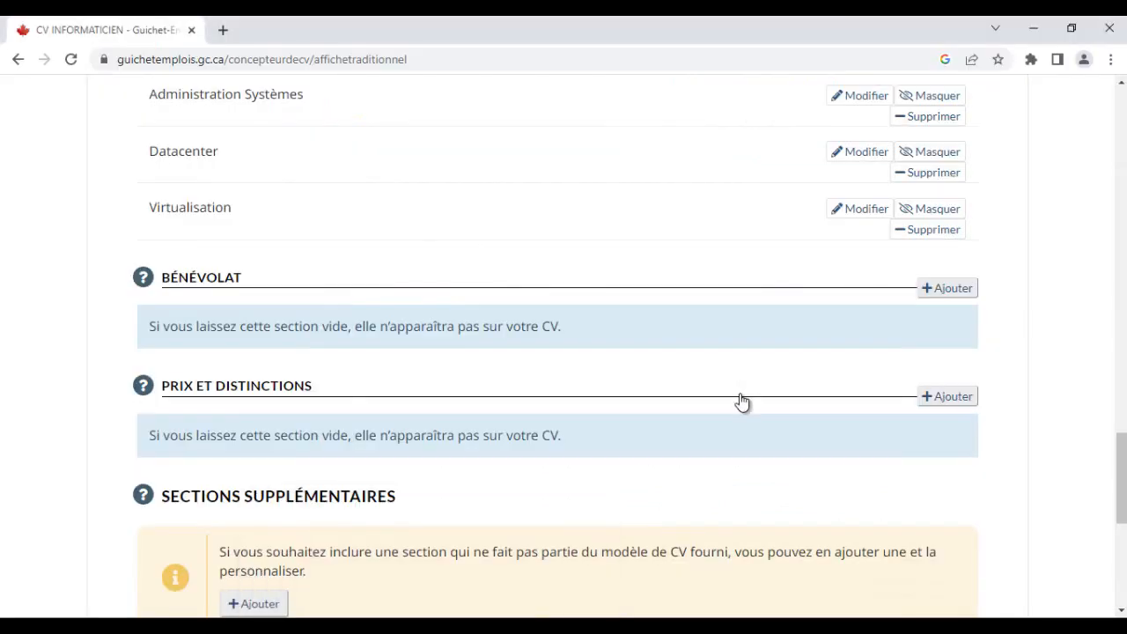
{"action": "left_click", "coordinate": [948, 288]}
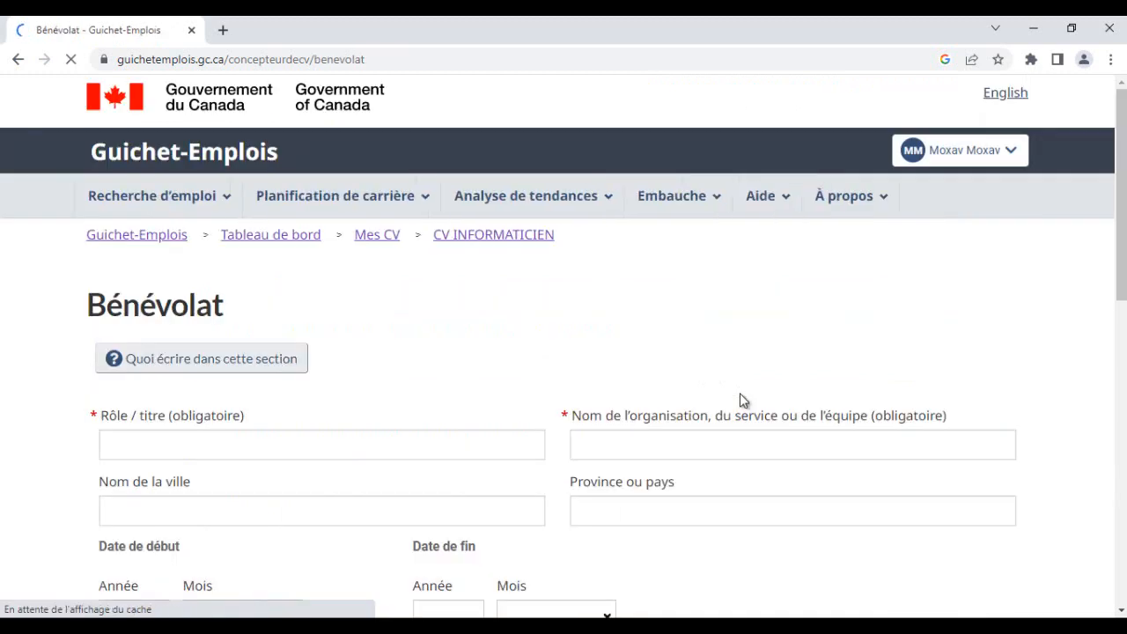
{"action": "scroll", "coordinate": [744, 402], "scroll_direction": "down", "scroll_amount": 2}
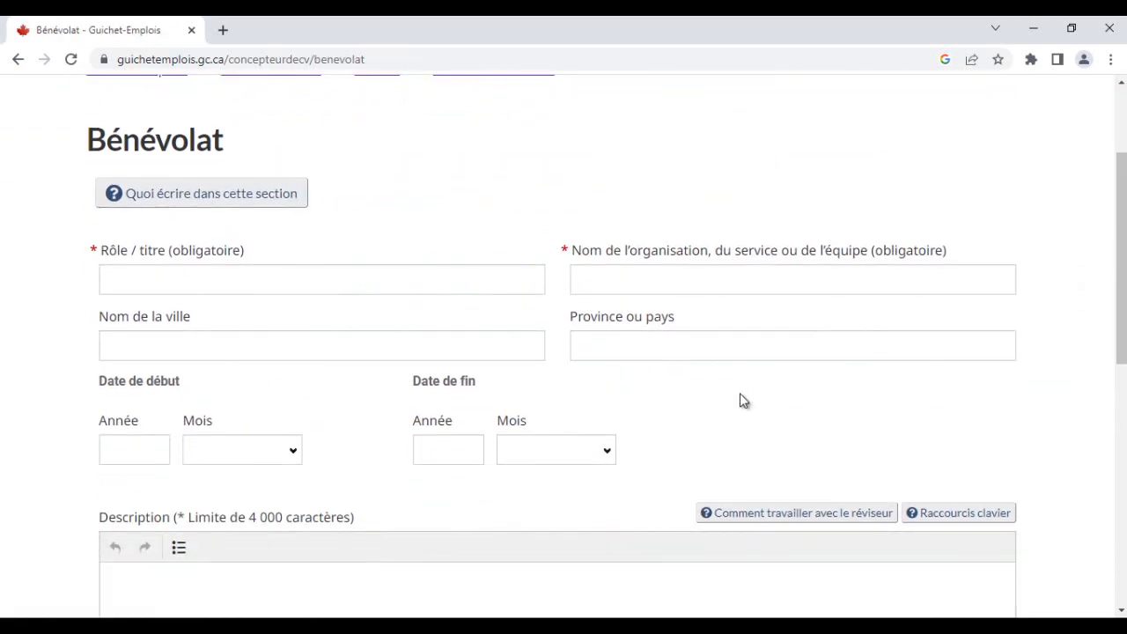
- Copy the volunteer line 'Bénévole pour une distribution des aliments aux personnes démunies' from Word and paste it as the role/title
{"action": "left_click", "coordinate": [609, 627]}
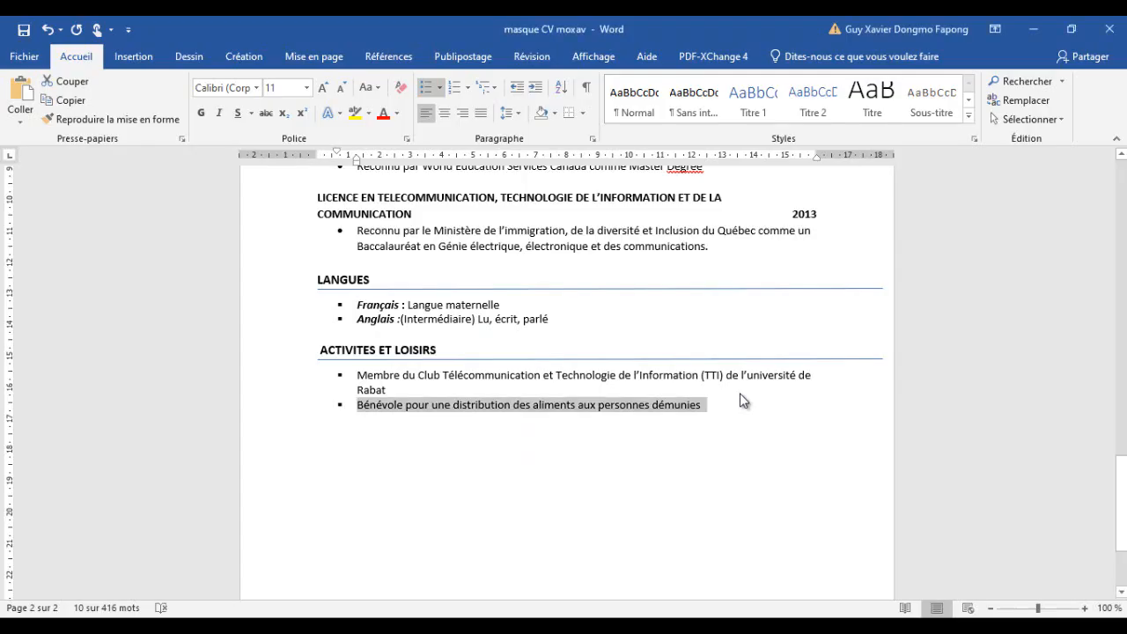
{"action": "right_click", "coordinate": [528, 406]}
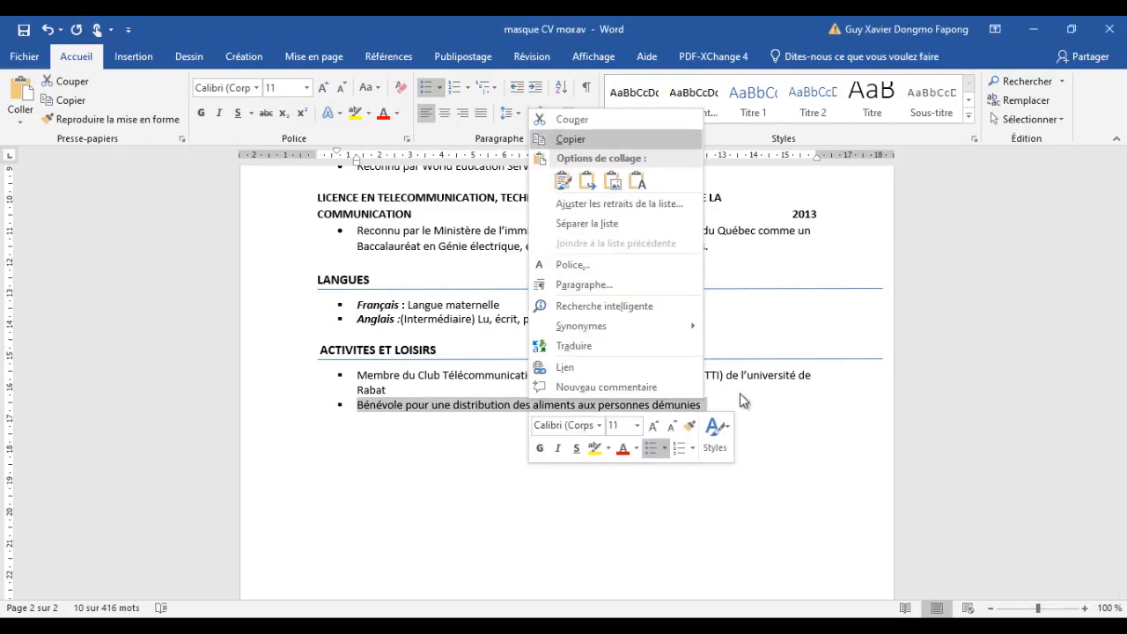
{"action": "left_click", "coordinate": [572, 139]}
{"action": "left_click", "coordinate": [1034, 29]}
{"action": "left_click", "coordinate": [321, 280]}
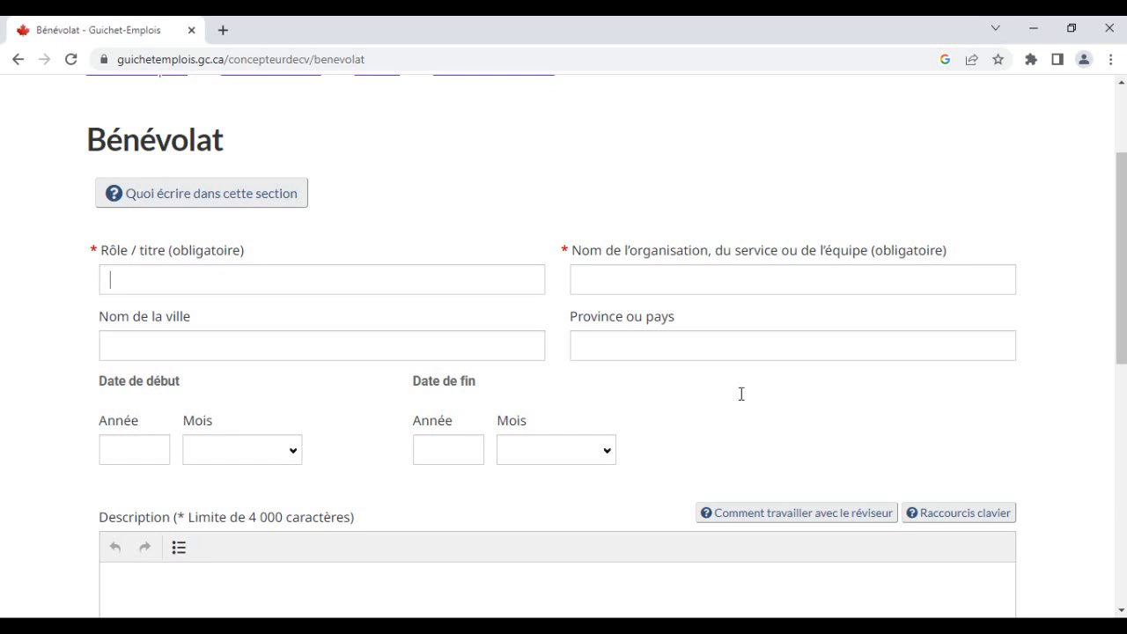
{"action": "key", "text": "ctrl+v"}
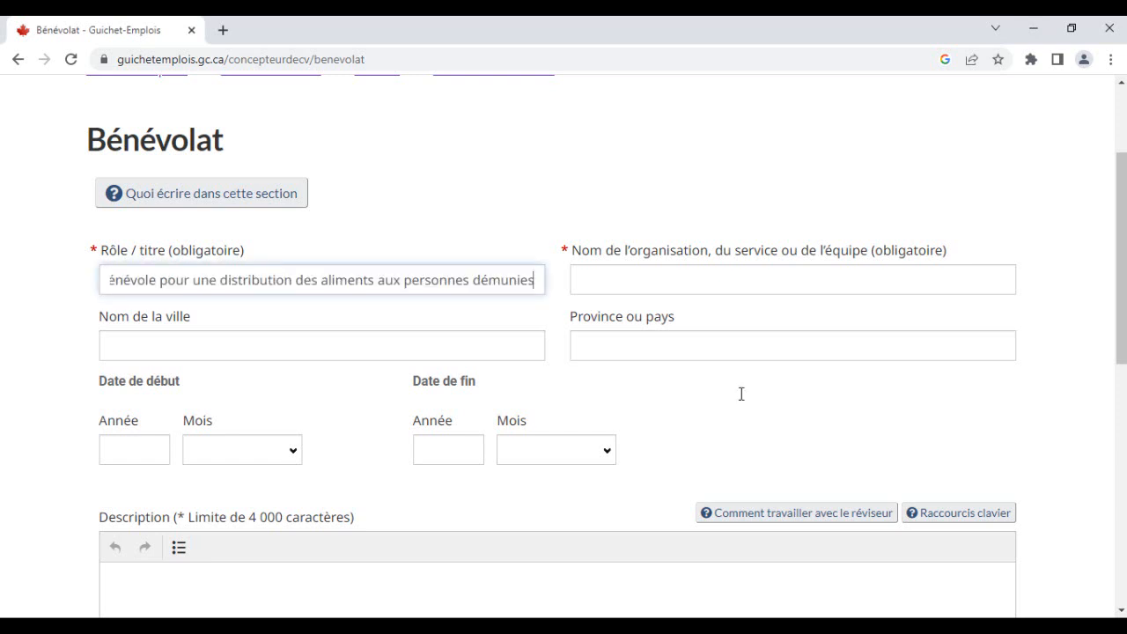
{"action": "key", "text": "Tab"}
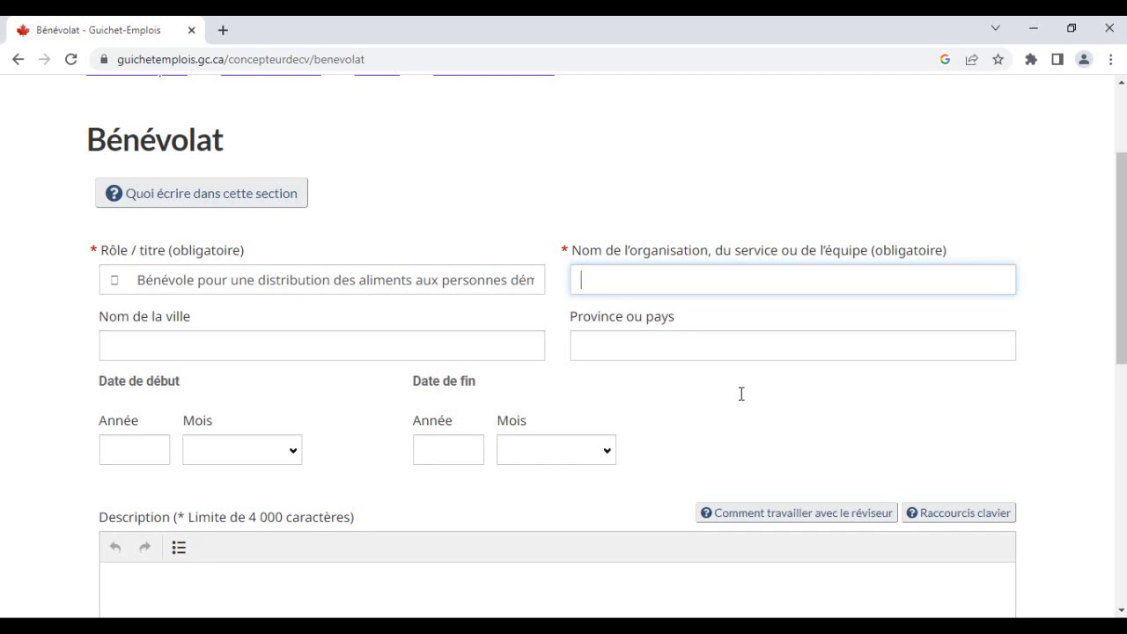
- Enter MAIN DANS LA MAIN as the organisation, RABAT as the city and Maroc as the province or country
{"action": "type", "text": "MAIN DANS LA MAIN"}
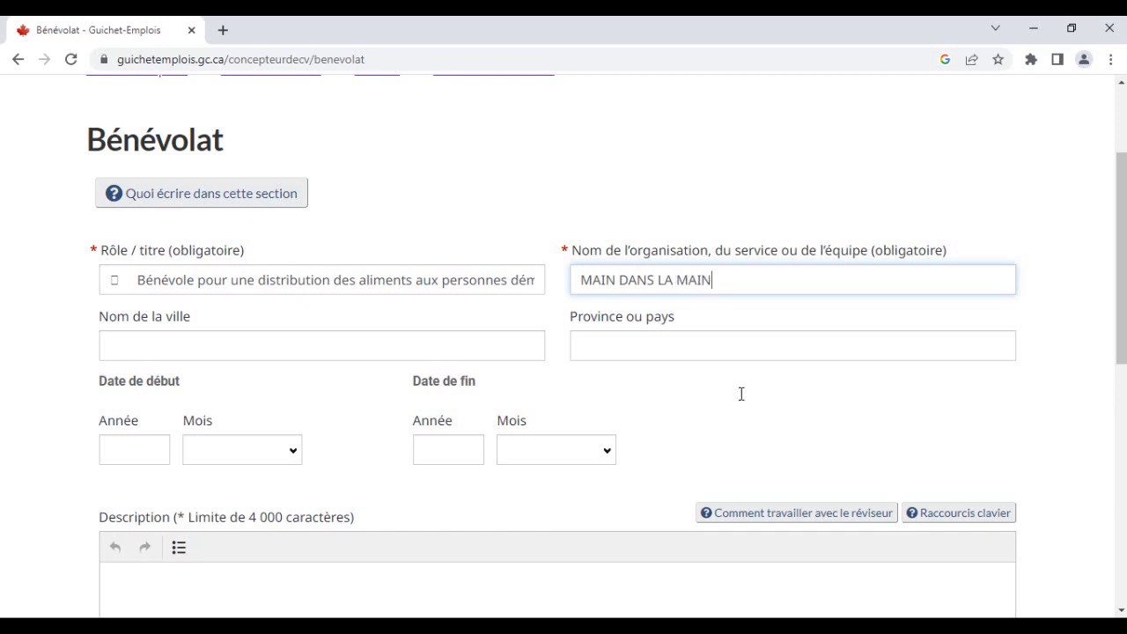
{"action": "key", "text": "Tab"}
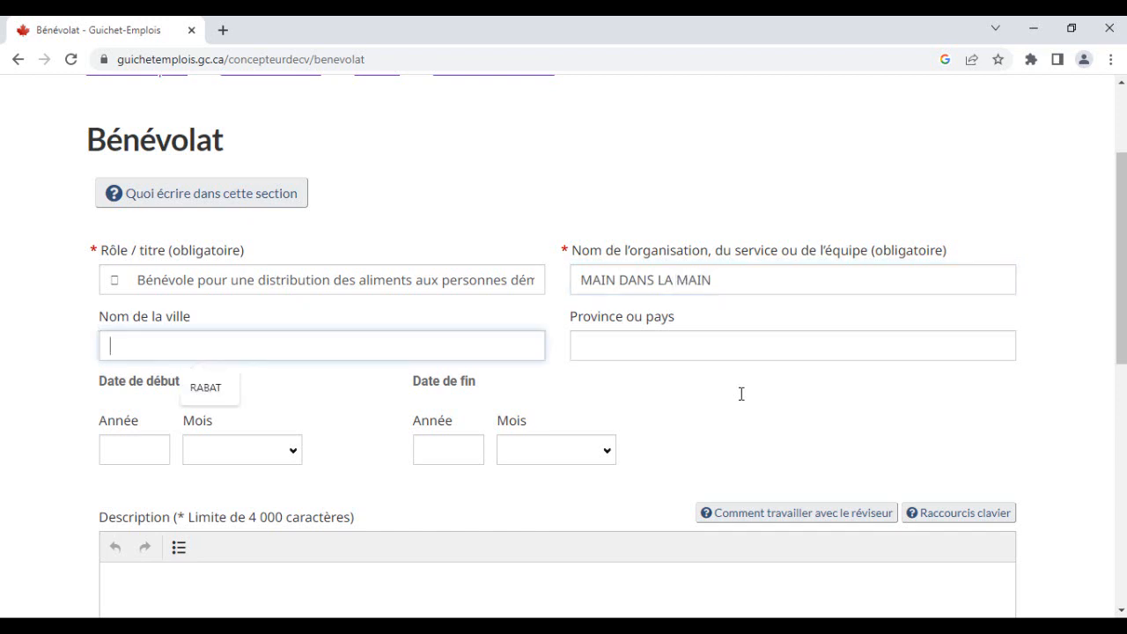
{"action": "type", "text": "RABAT"}
{"action": "key", "text": "Tab"}
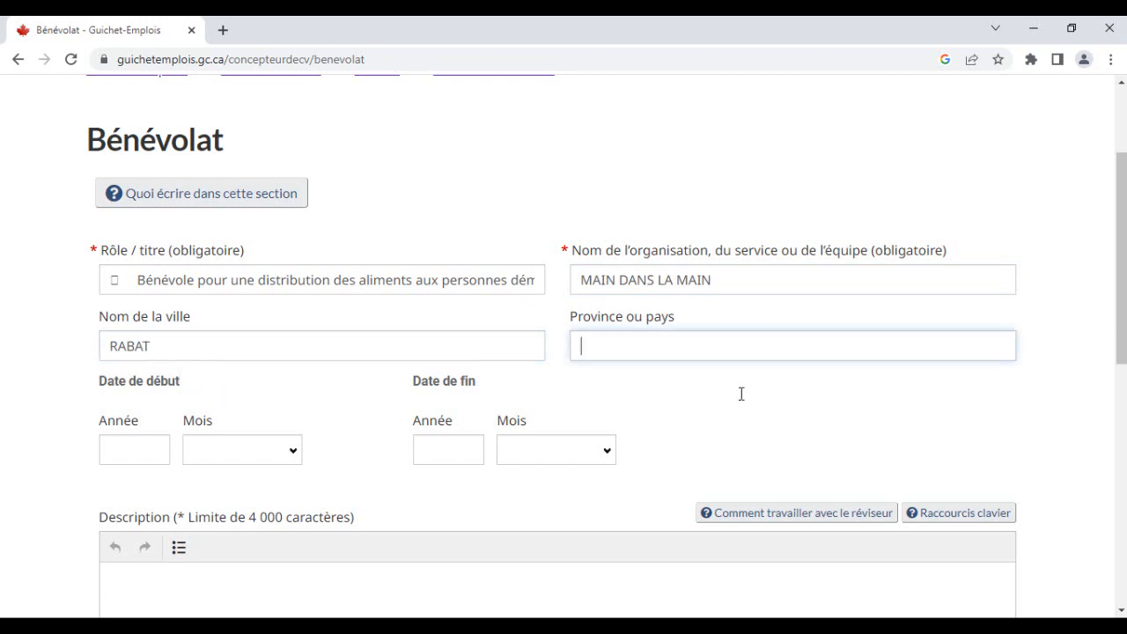
{"action": "type", "text": "MAROC"}
{"action": "key", "text": "Tab"}
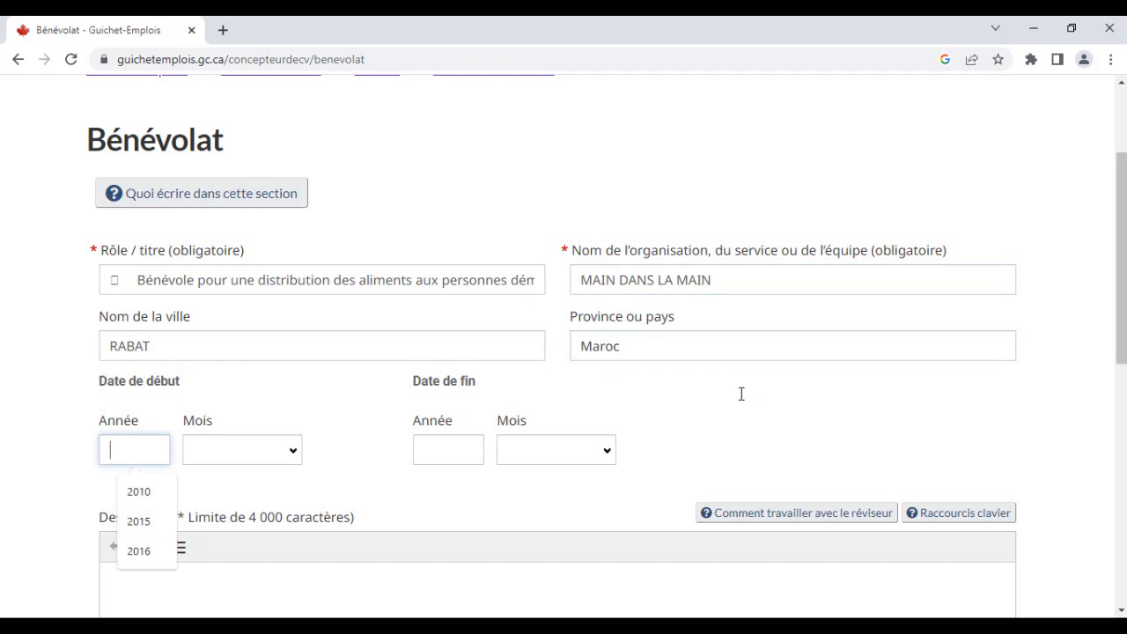
- Set the volunteer entry's start date to 2018, août
{"action": "type", "text": "2018"}
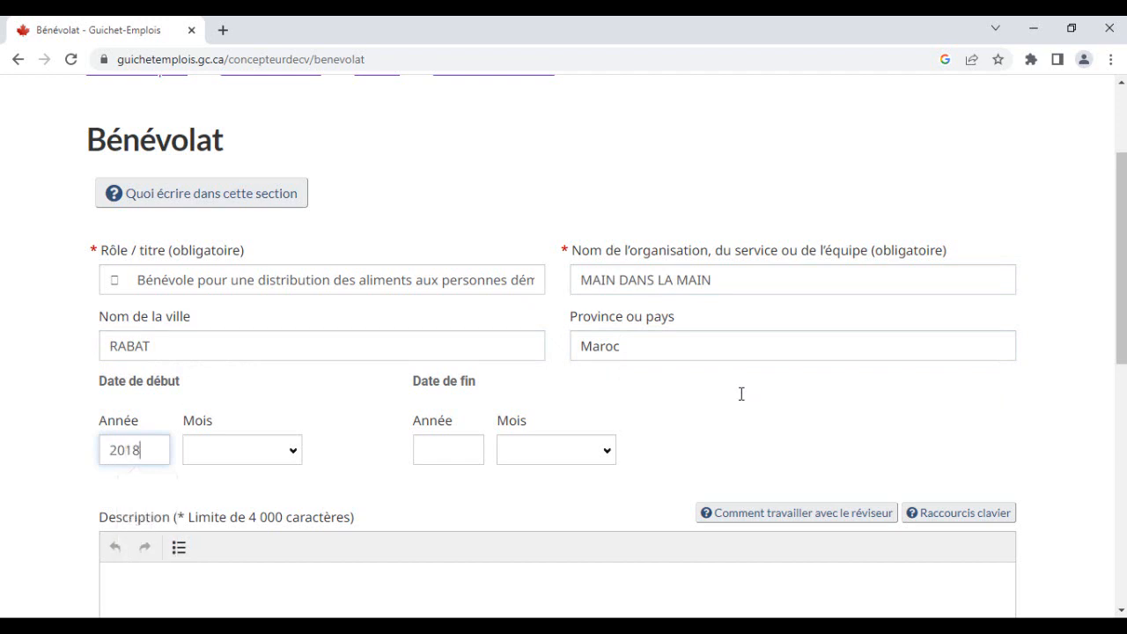
{"action": "key", "text": "Tab"}
{"action": "key", "text": "alt+Down"}
{"action": "key", "text": "Down"}
{"action": "key", "text": "Down"}
{"action": "key", "text": "Down"}
{"action": "key", "text": "Down"}
{"action": "key", "text": "Down"}
{"action": "key", "text": "Down"}
{"action": "key", "text": "Down"}
{"action": "key", "text": "Down"}
{"action": "key", "text": "Down"}
{"action": "key", "text": "Up"}
{"action": "key", "text": "Up"}
{"action": "key", "text": "Up"}
{"action": "key", "text": "Up"}
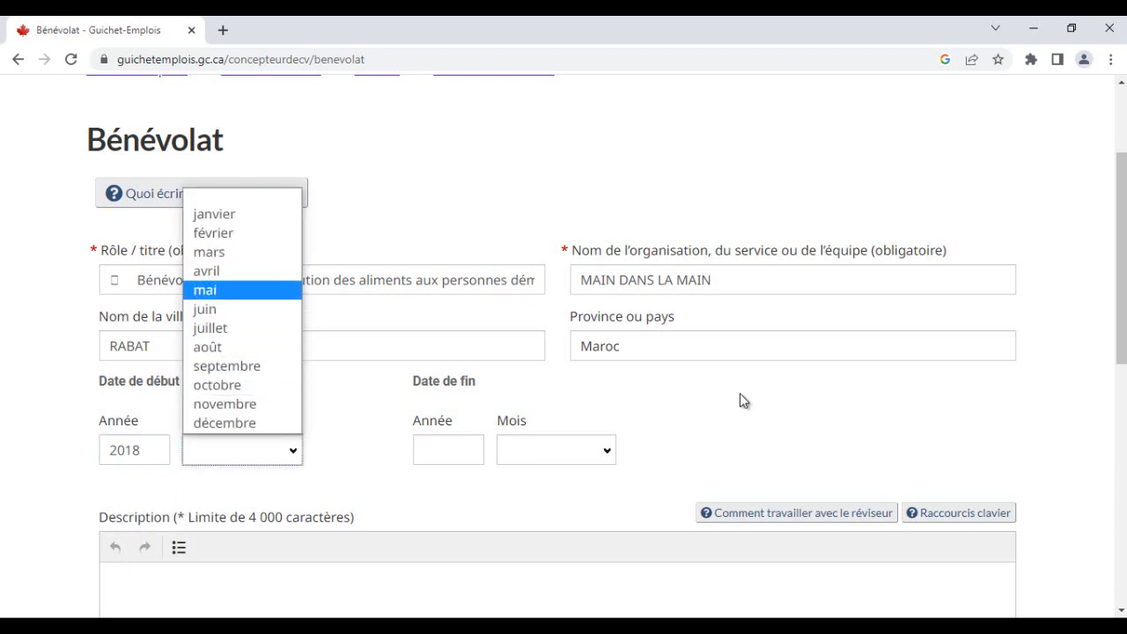
{"action": "key", "text": "Down"}
{"action": "key", "text": "Down"}
{"action": "key", "text": "Down"}
{"action": "key", "text": "Return"}
- Set the volunteer entry's end date to 2018, septembre
{"action": "key", "text": "Tab"}
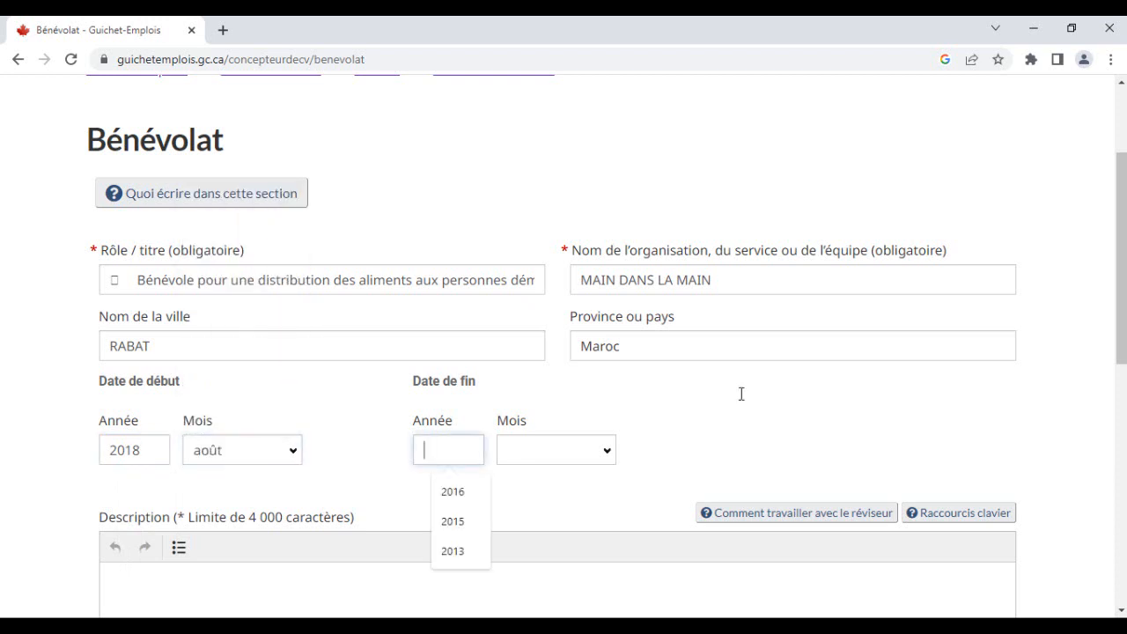
{"action": "type", "text": "2018"}
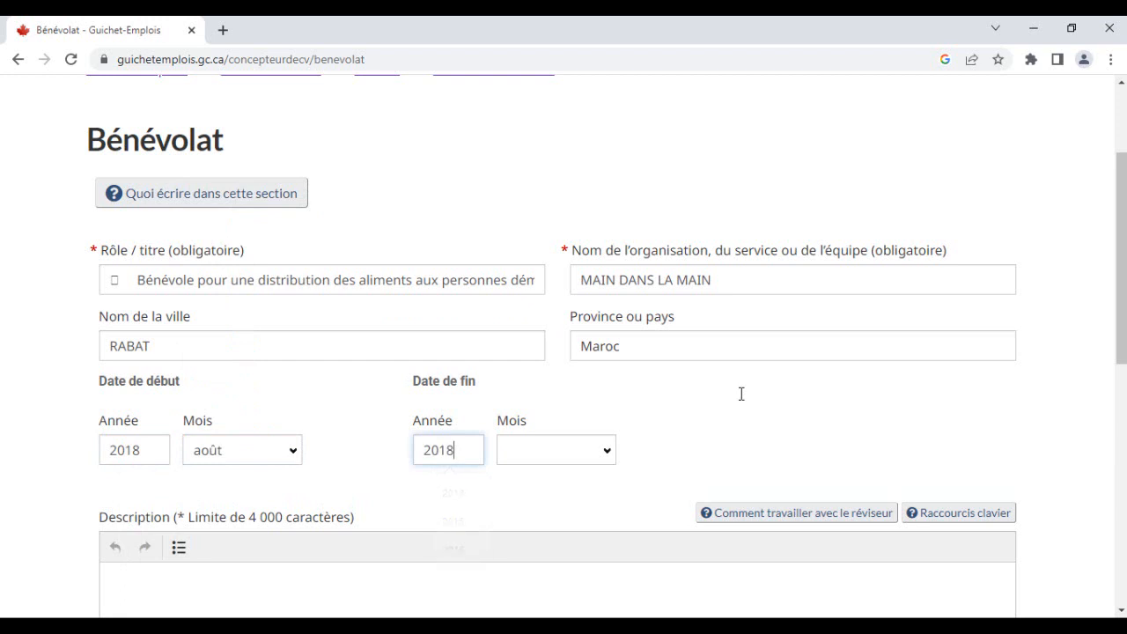
{"action": "key", "text": "Tab"}
{"action": "key", "text": "alt+Down"}
{"action": "key", "text": "Down"}
{"action": "key", "text": "Down"}
{"action": "key", "text": "Down"}
{"action": "key", "text": "Down"}
{"action": "key", "text": "Down"}
{"action": "key", "text": "Down"}
{"action": "key", "text": "Down"}
{"action": "key", "text": "Down"}
{"action": "key", "text": "Down"}
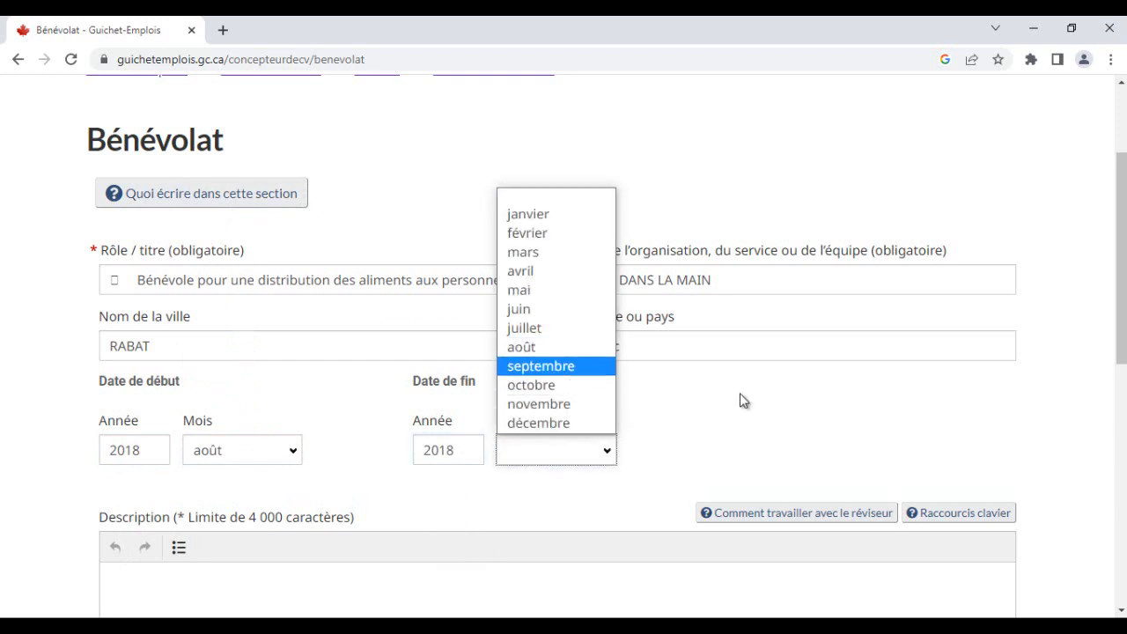
{"action": "key", "text": "Return"}
{"action": "scroll", "coordinate": [740, 400], "scroll_direction": "down", "scroll_amount": 3}
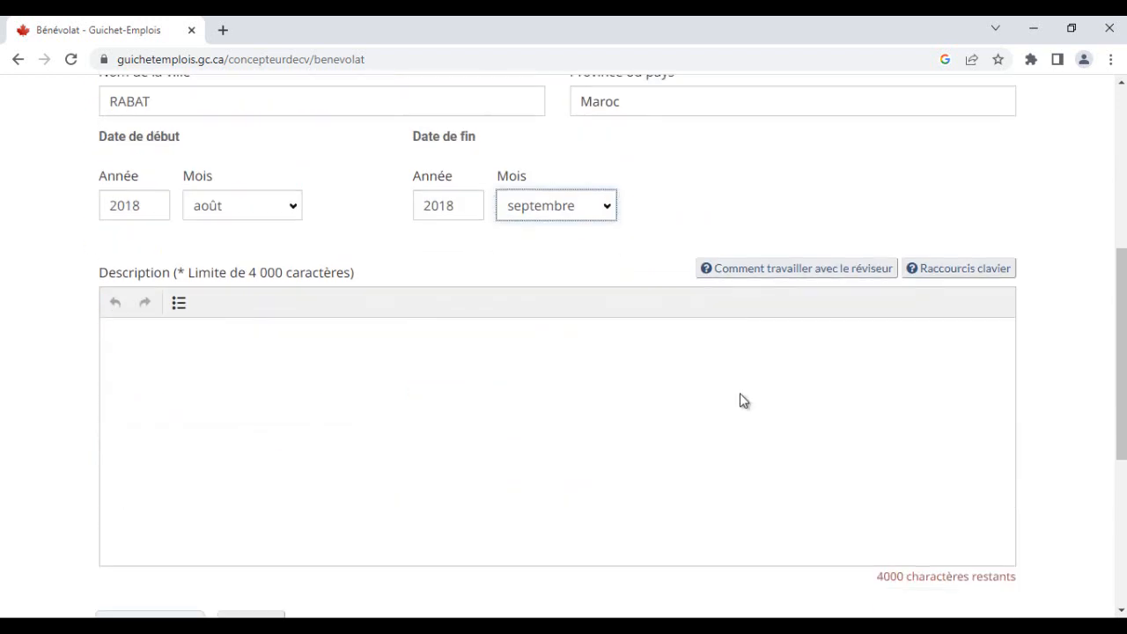
{"action": "left_click", "coordinate": [741, 395]}
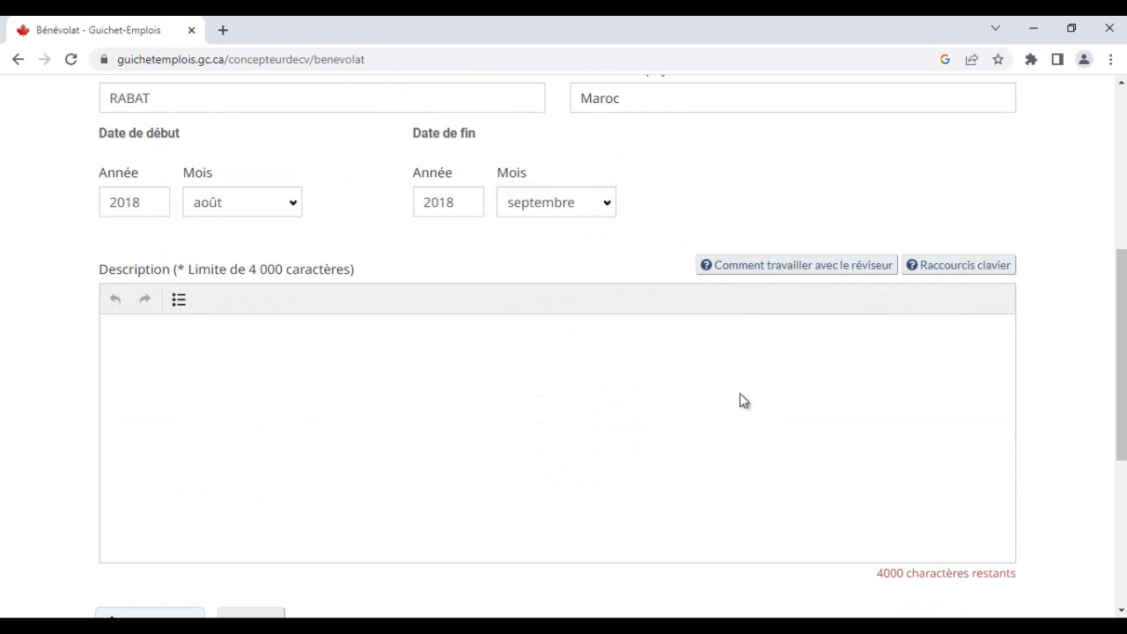
{"action": "scroll", "coordinate": [739, 401], "scroll_direction": "up", "scroll_amount": 2}
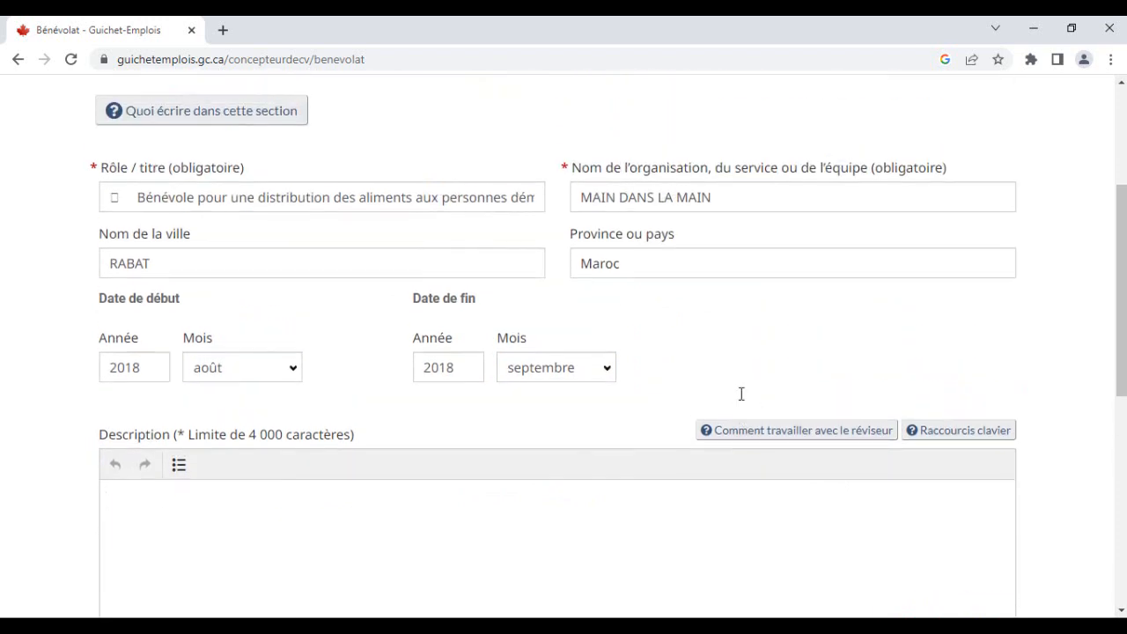
- Remove the extra leading character from the volunteer role/title
{"action": "left_click", "coordinate": [137, 198]}
{"action": "key", "text": "BackSpace"}
{"action": "key", "text": "BackSpace"}
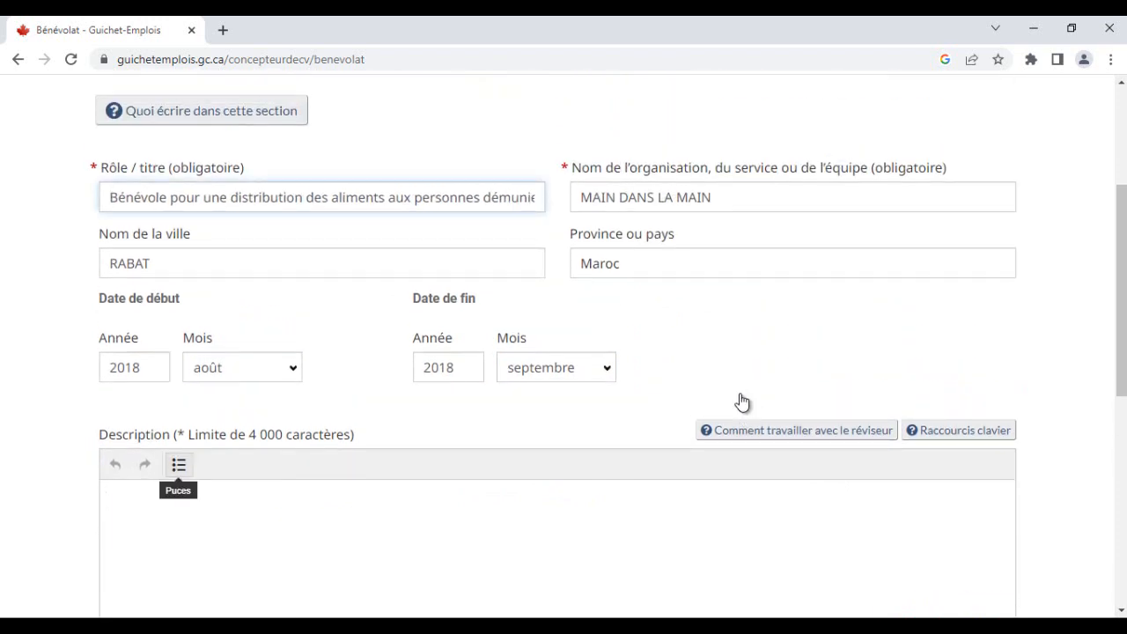
- Save the volunteer entry with an empty description
{"action": "left_click", "coordinate": [149, 502]}
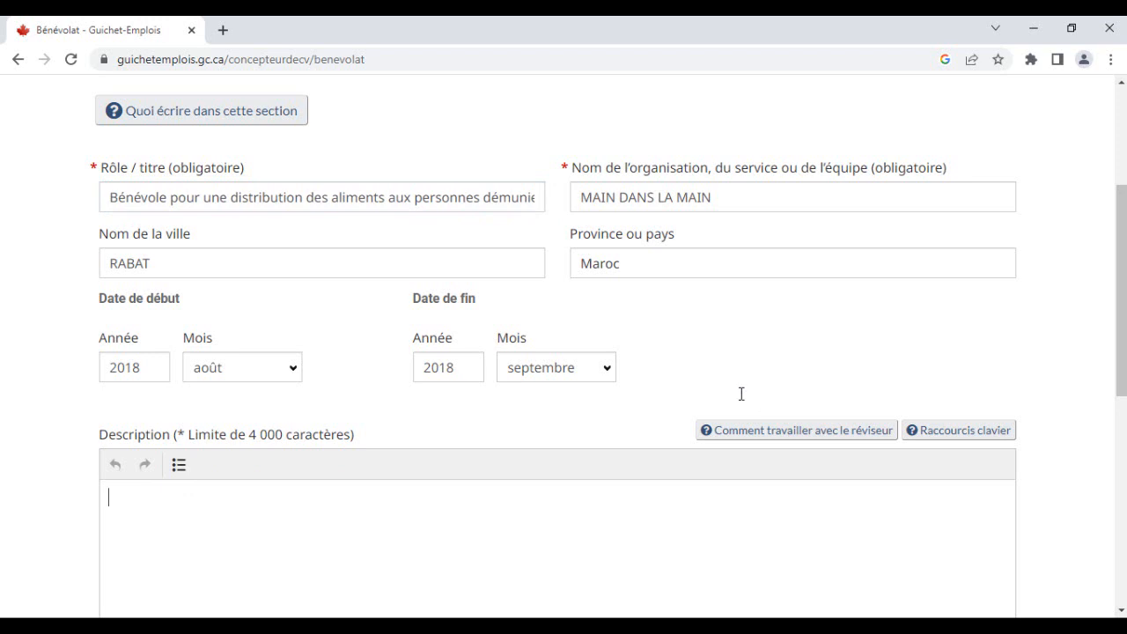
{"action": "scroll", "coordinate": [741, 393], "scroll_direction": "down", "scroll_amount": 5}
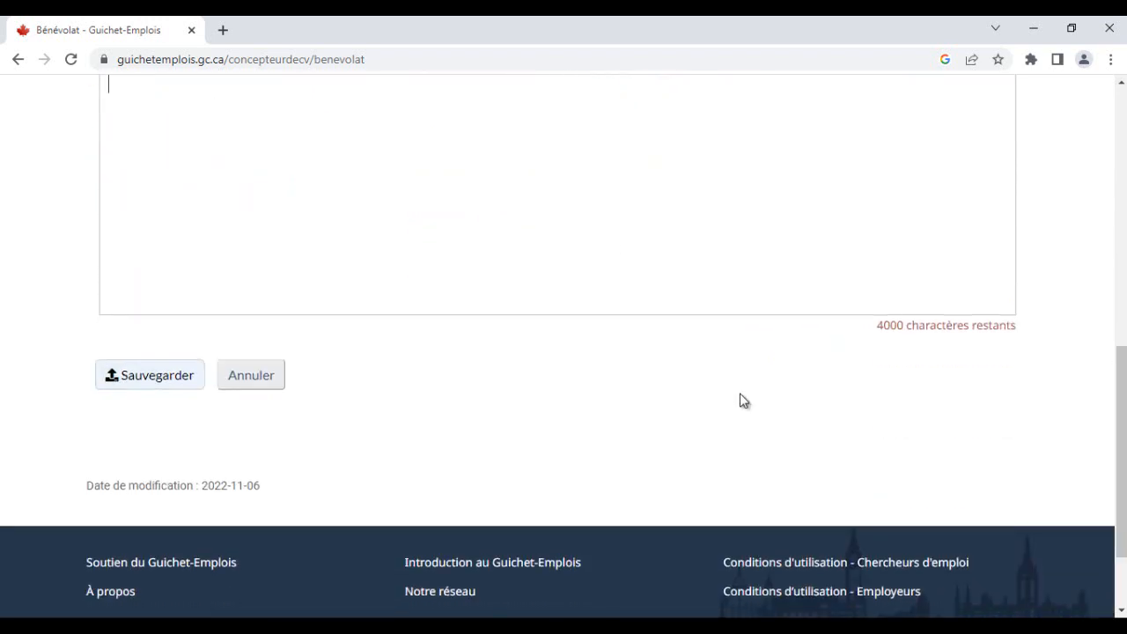
{"action": "key", "text": "Tab"}
{"action": "key", "text": "Return"}
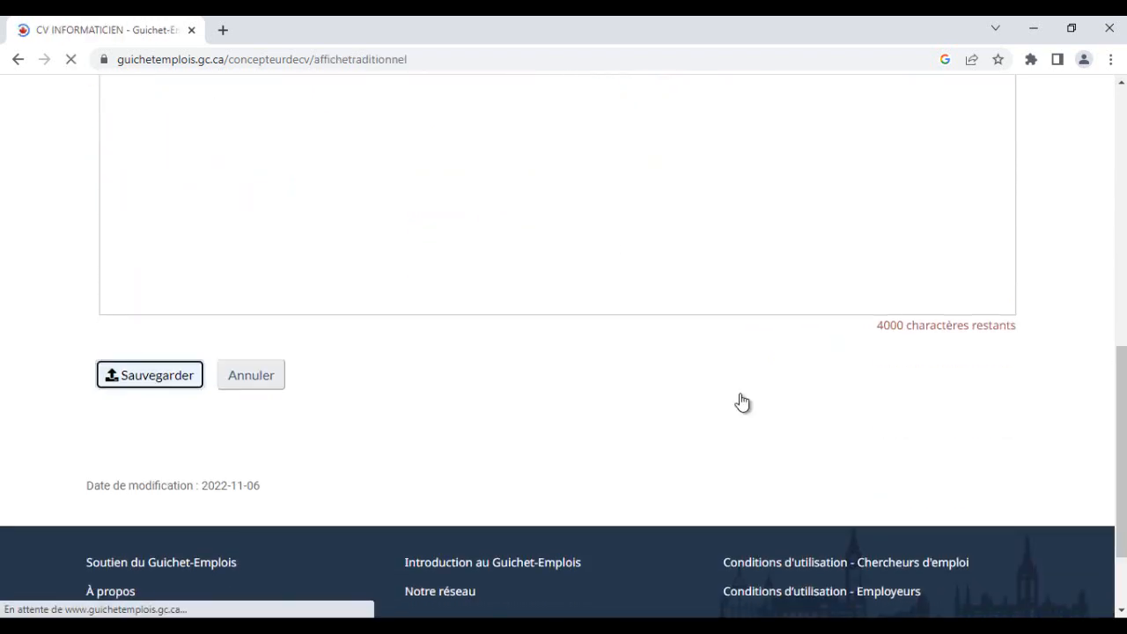
- Review the CV sections from Formation down to Sections supplémentaires
{"action": "scroll", "coordinate": [742, 396], "scroll_direction": "down", "scroll_amount": 15}
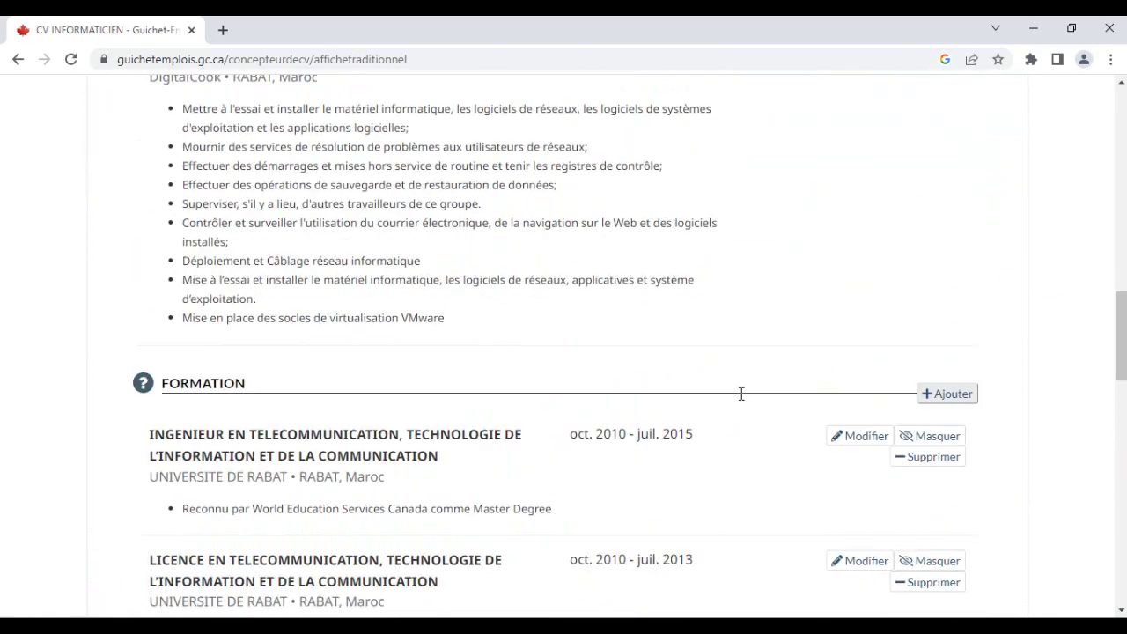
{"action": "scroll", "coordinate": [741, 393], "scroll_direction": "down", "scroll_amount": 12}
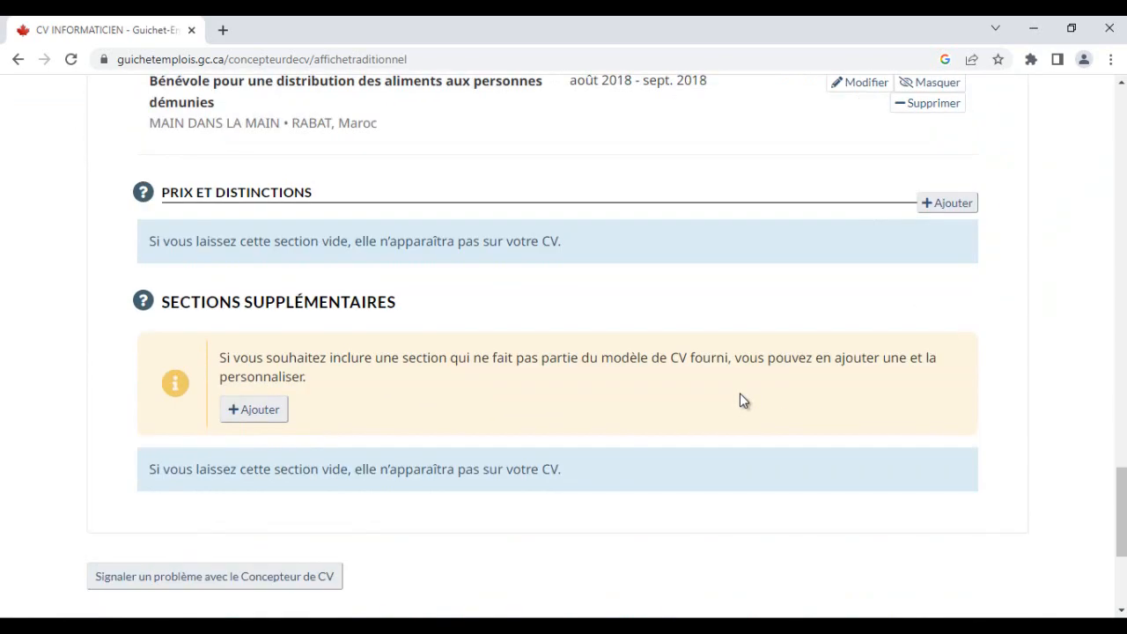
{"action": "scroll", "coordinate": [742, 400], "scroll_direction": "up", "scroll_amount": 3}
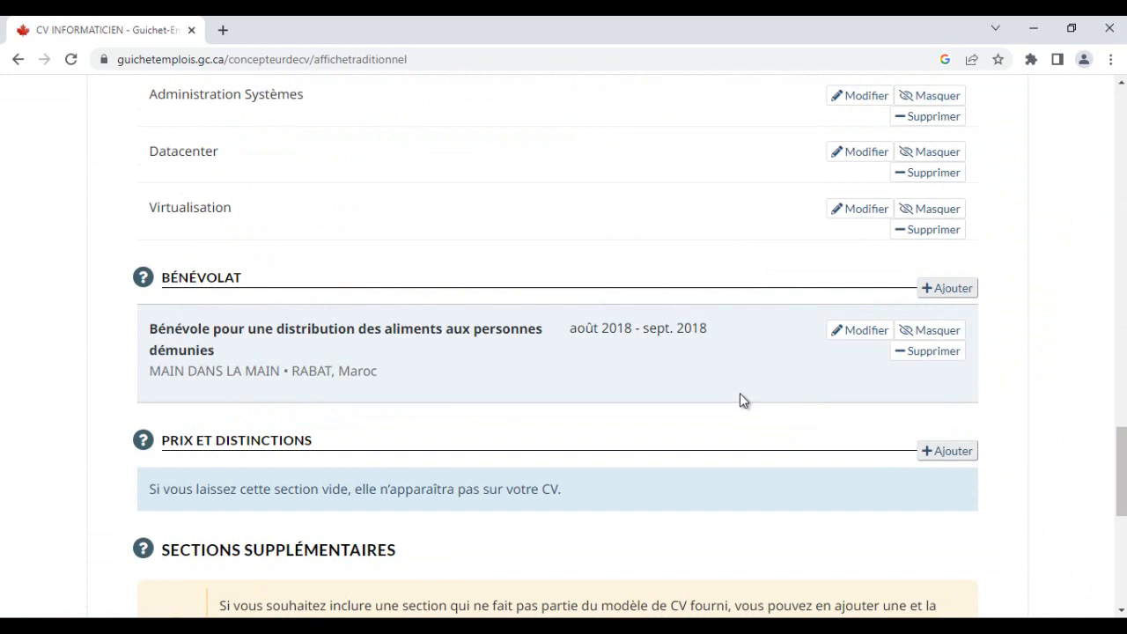
{"action": "scroll", "coordinate": [742, 401], "scroll_direction": "down", "scroll_amount": 1}
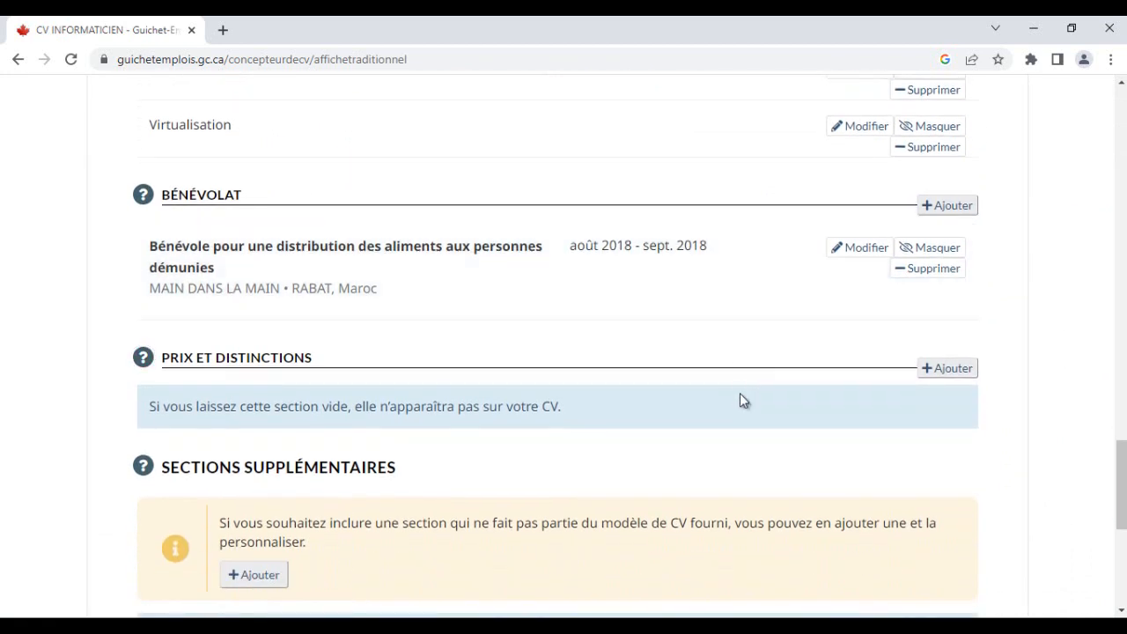
{"action": "left_click_drag", "start_coordinate": [314, 359], "coordinate": [162, 359]}
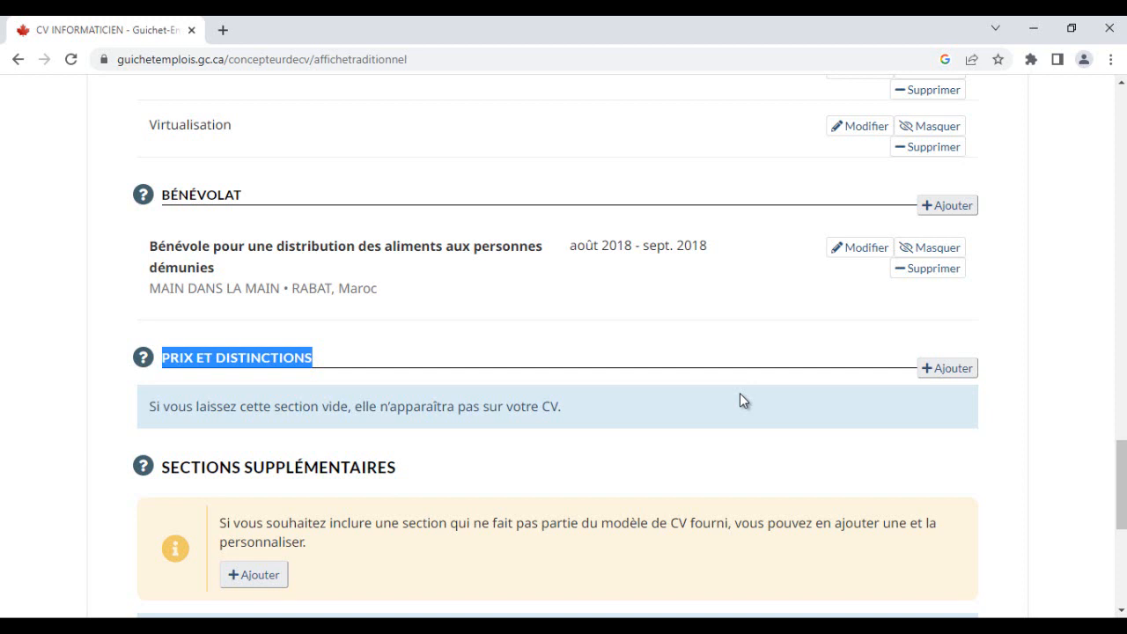
{"action": "left_click", "coordinate": [739, 401]}
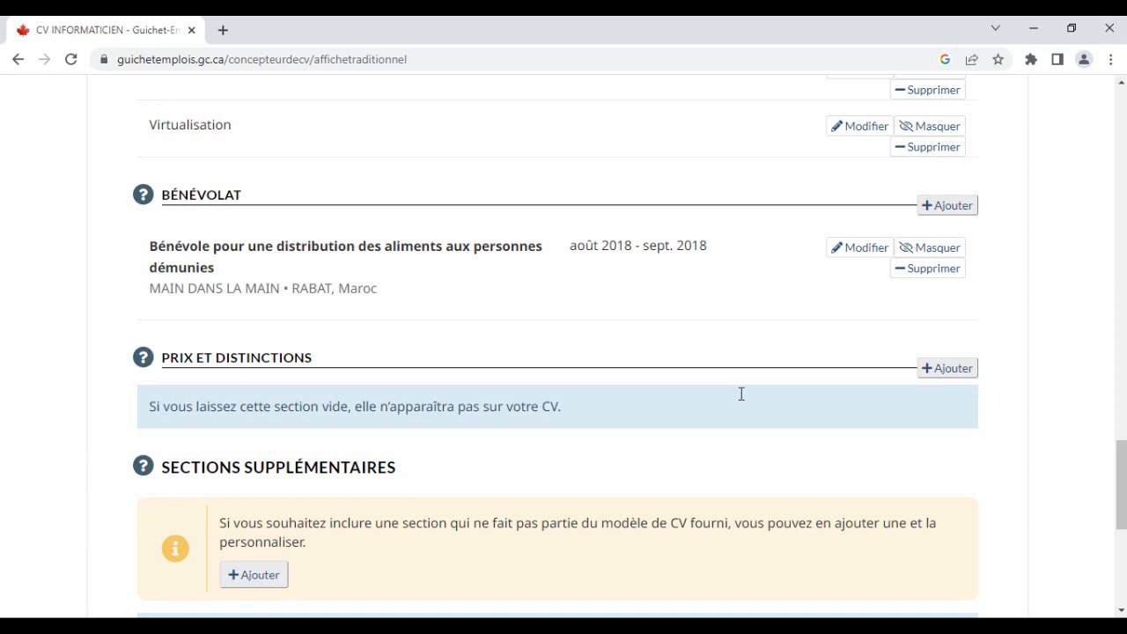
{"action": "scroll", "coordinate": [741, 394], "scroll_direction": "down", "scroll_amount": 1}
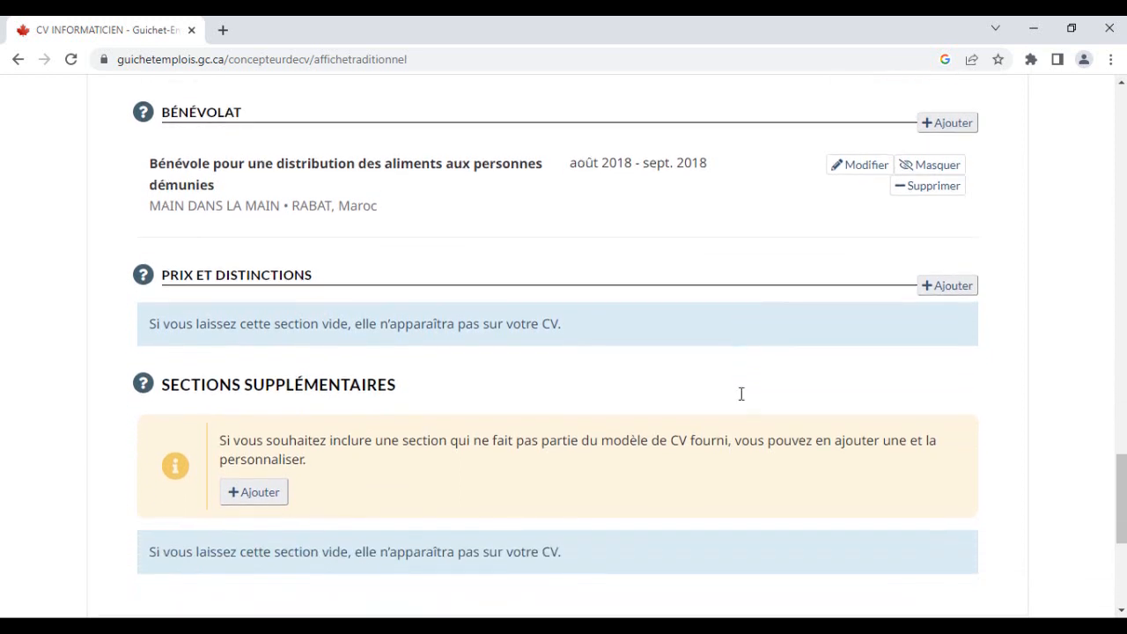
- Review the remaining sections of the Word CV for content not yet transferred
{"action": "key", "text": "alt+Tab"}
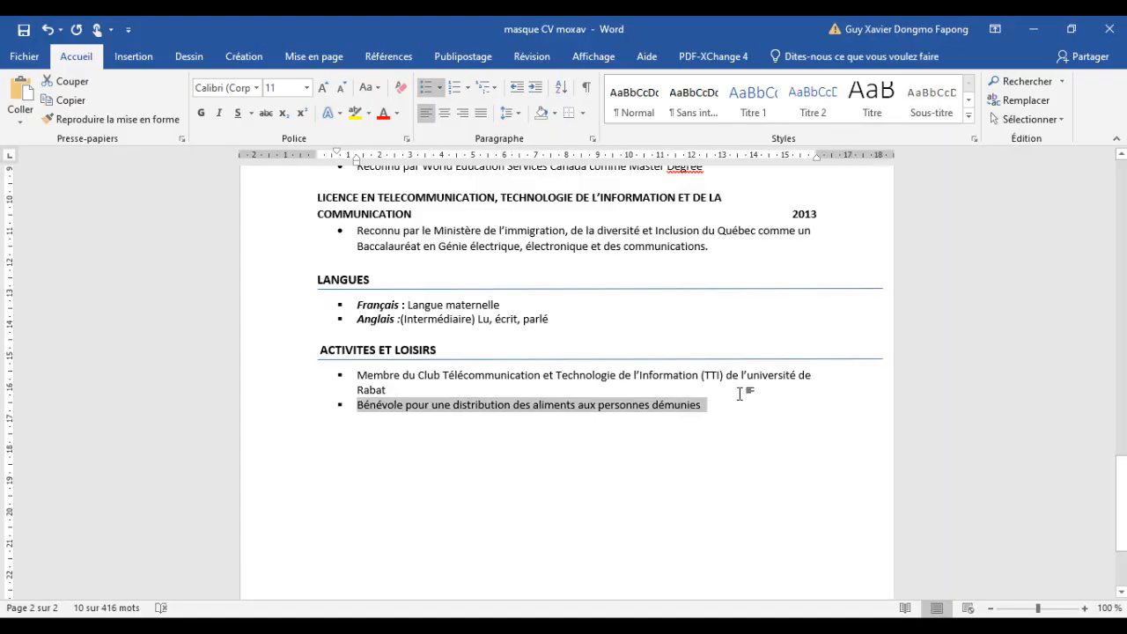
{"action": "scroll", "coordinate": [741, 394], "scroll_direction": "up", "scroll_amount": 5}
{"action": "scroll", "coordinate": [741, 393], "scroll_direction": "up", "scroll_amount": 3}
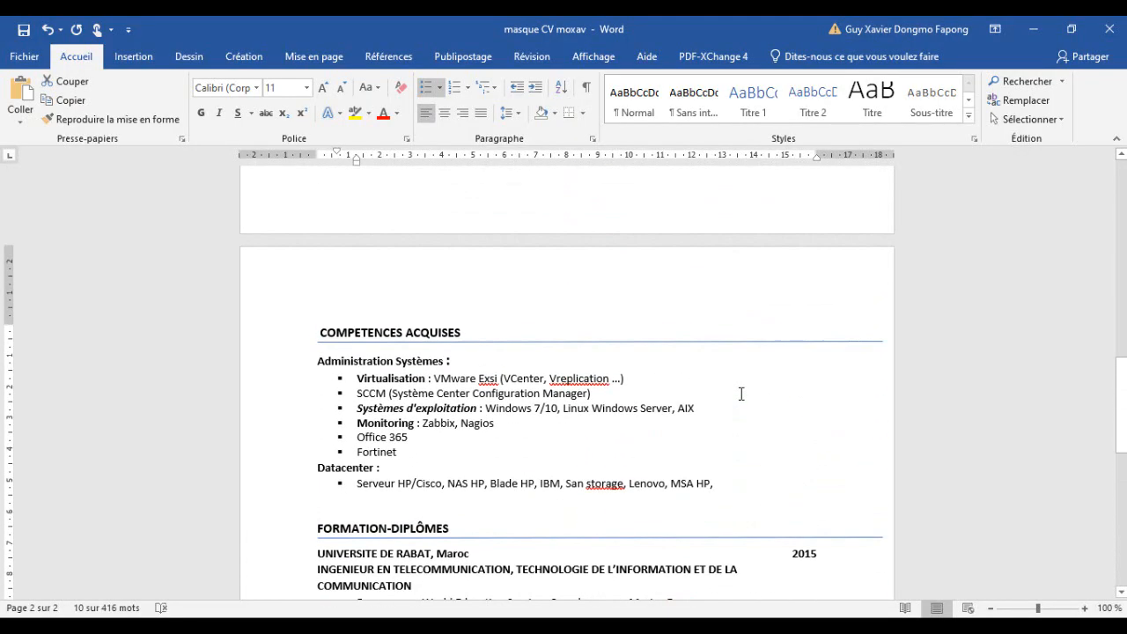
{"action": "scroll", "coordinate": [742, 393], "scroll_direction": "down", "scroll_amount": 5}
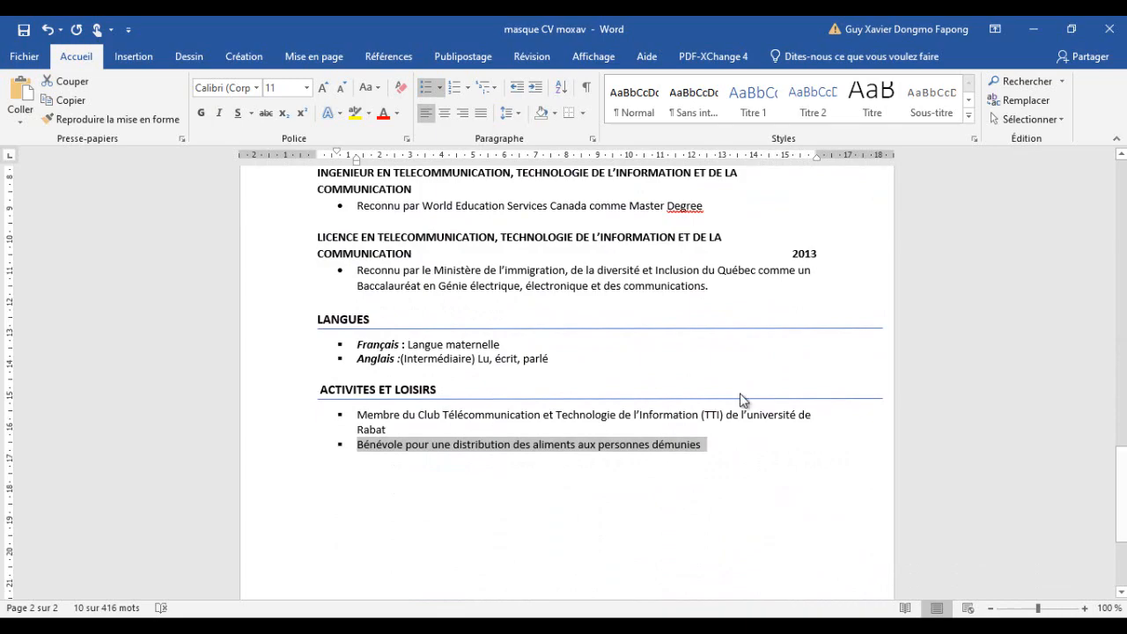
{"action": "scroll", "coordinate": [741, 400], "scroll_direction": "up", "scroll_amount": 6}
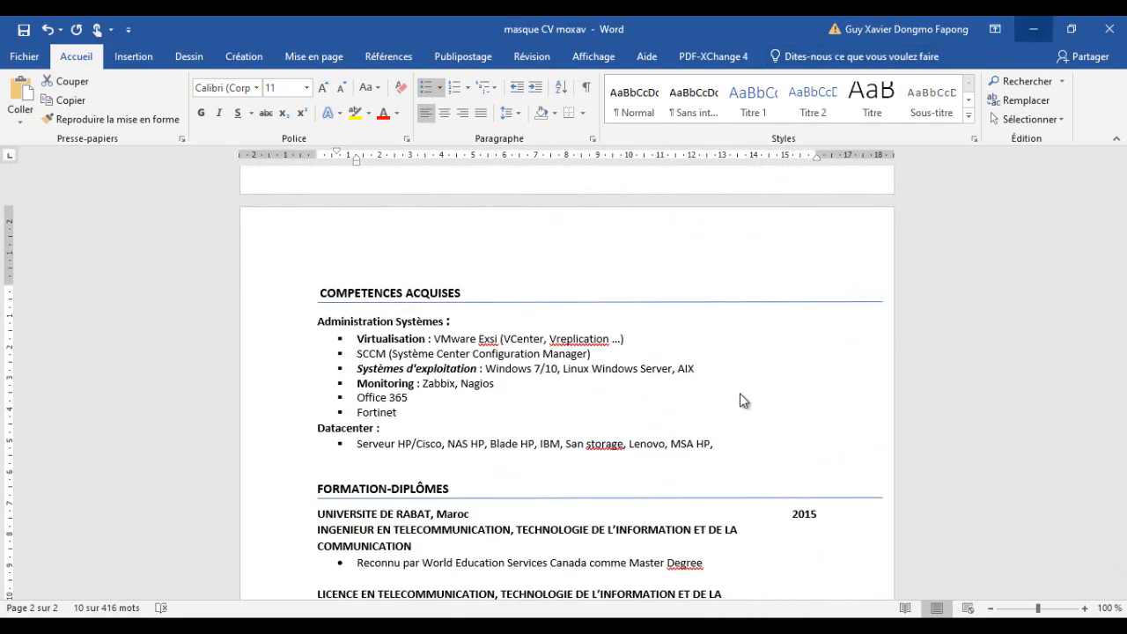
{"action": "key", "text": "alt+Tab"}
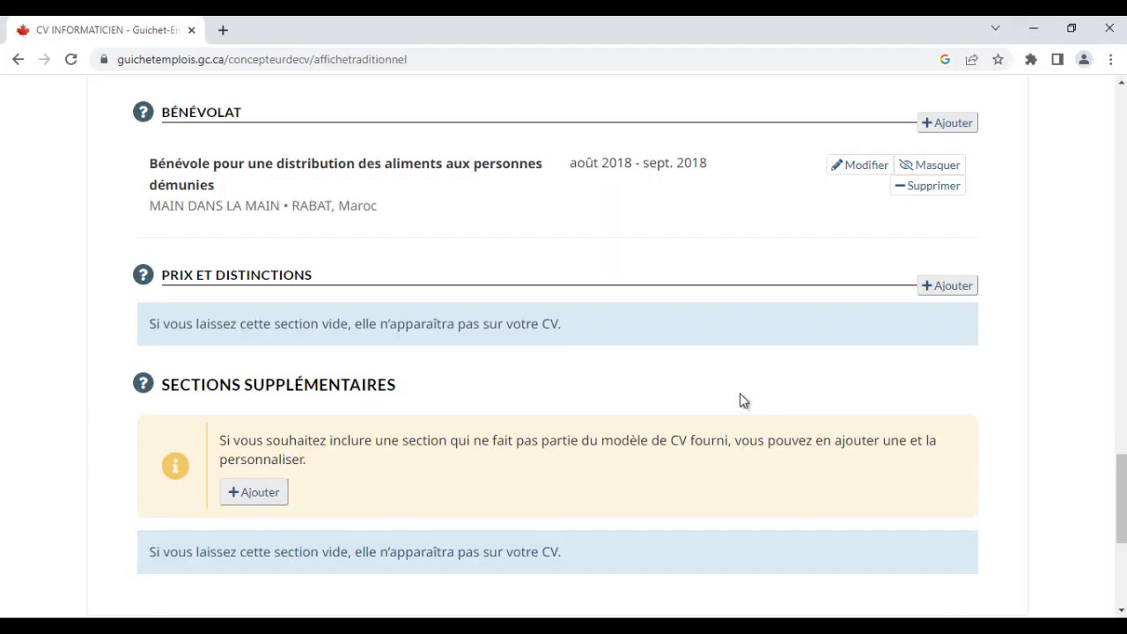
{"action": "key", "text": "alt+Tab"}
{"action": "scroll", "coordinate": [742, 397], "scroll_direction": "down", "scroll_amount": 5}
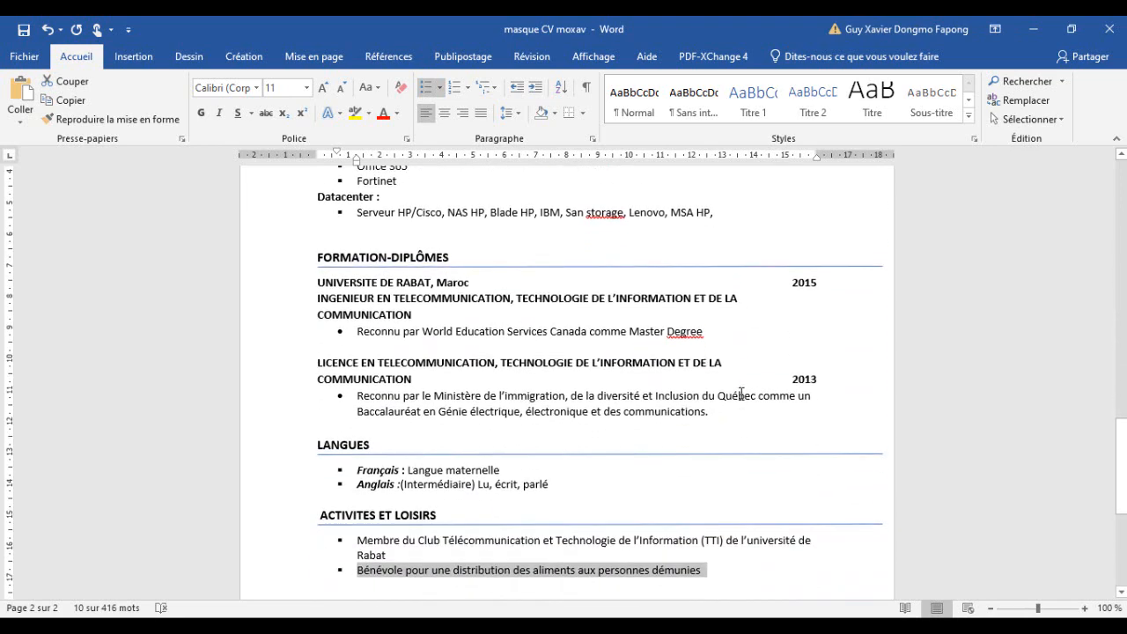
{"action": "scroll", "coordinate": [741, 397], "scroll_direction": "down", "scroll_amount": 3}
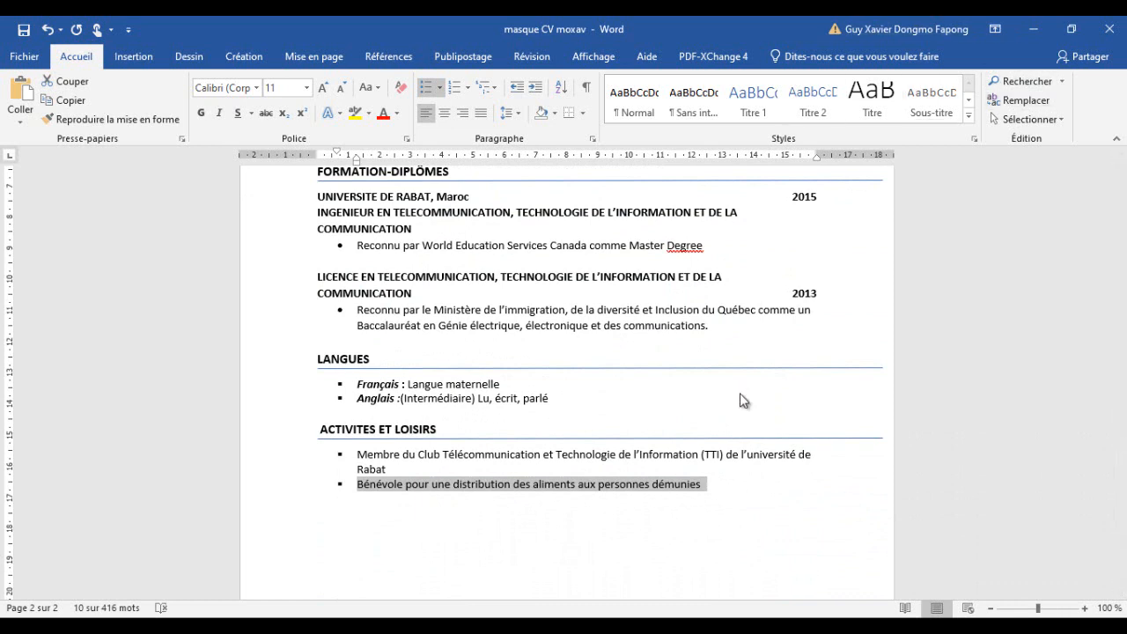
{"action": "left_click", "coordinate": [1033, 29]}
- Scroll through the whole CV page to check all completed sections
{"action": "scroll", "coordinate": [740, 394], "scroll_direction": "up", "scroll_amount": 2}
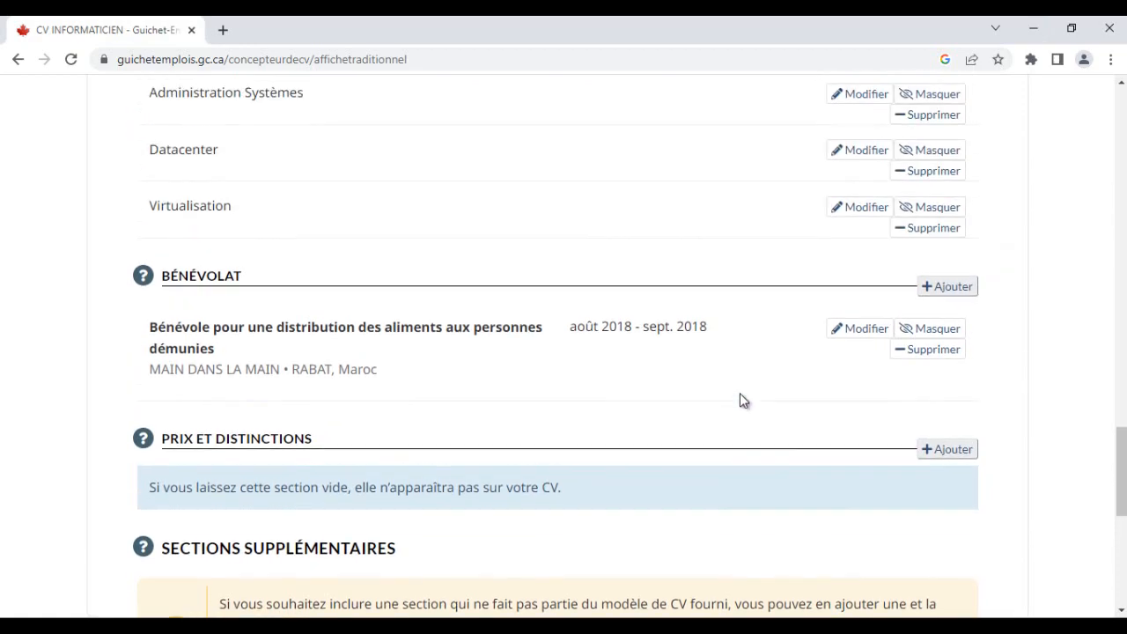
{"action": "scroll", "coordinate": [741, 393], "scroll_direction": "down", "scroll_amount": 4}
{"action": "scroll", "coordinate": [740, 400], "scroll_direction": "up", "scroll_amount": 10}
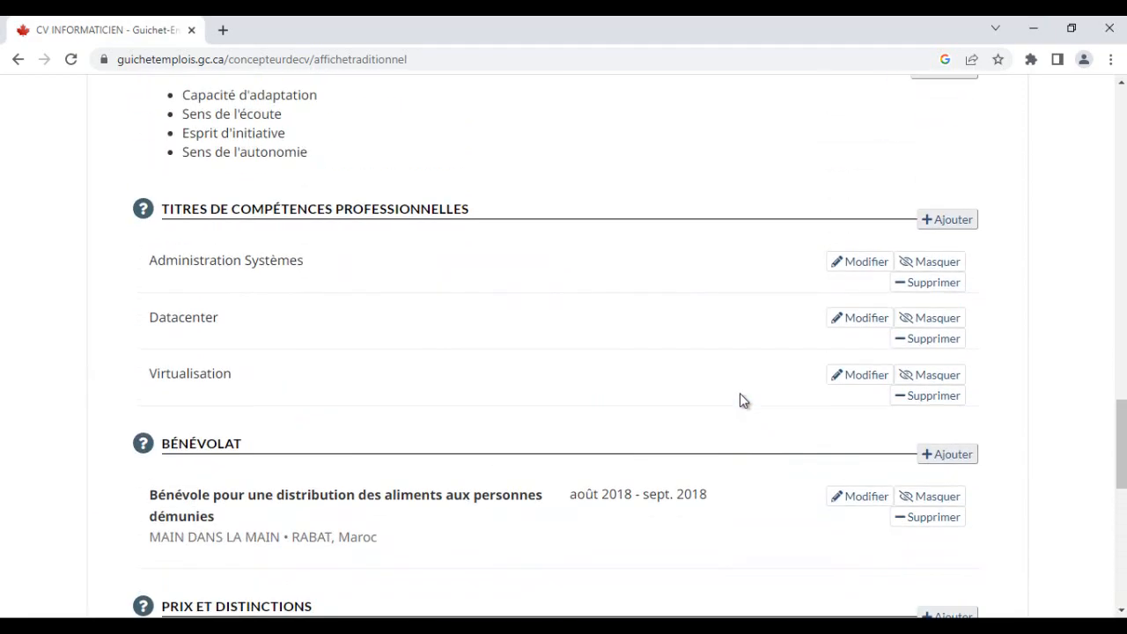
{"action": "scroll", "coordinate": [740, 401], "scroll_direction": "up", "scroll_amount": 15}
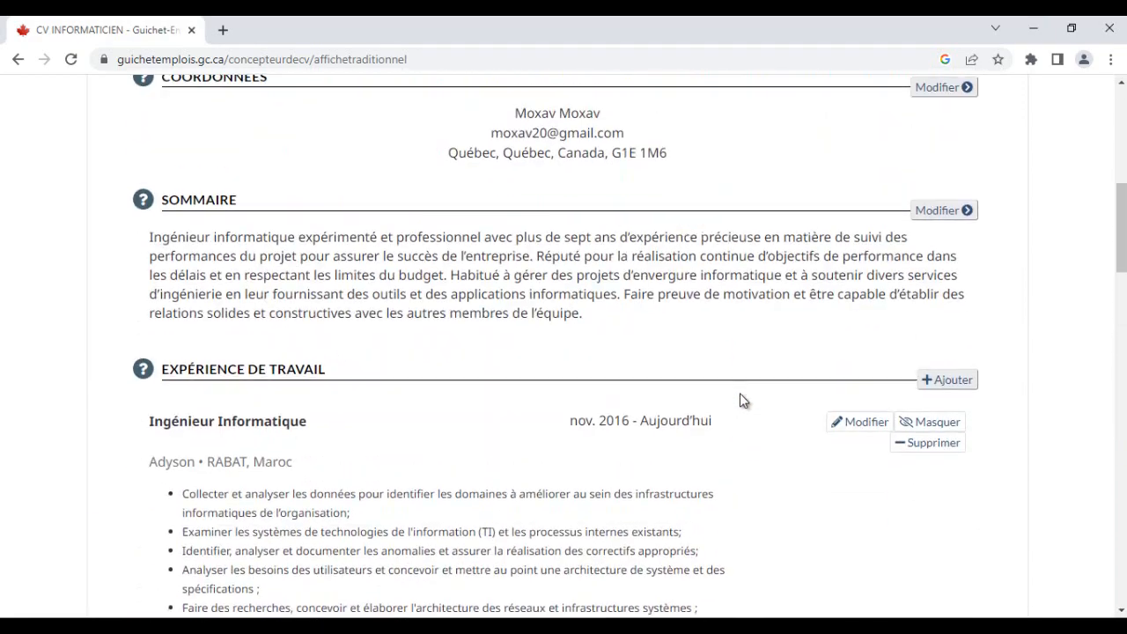
{"action": "scroll", "coordinate": [740, 400], "scroll_direction": "up", "scroll_amount": 3}
{"action": "scroll", "coordinate": [742, 397], "scroll_direction": "down", "scroll_amount": 20}
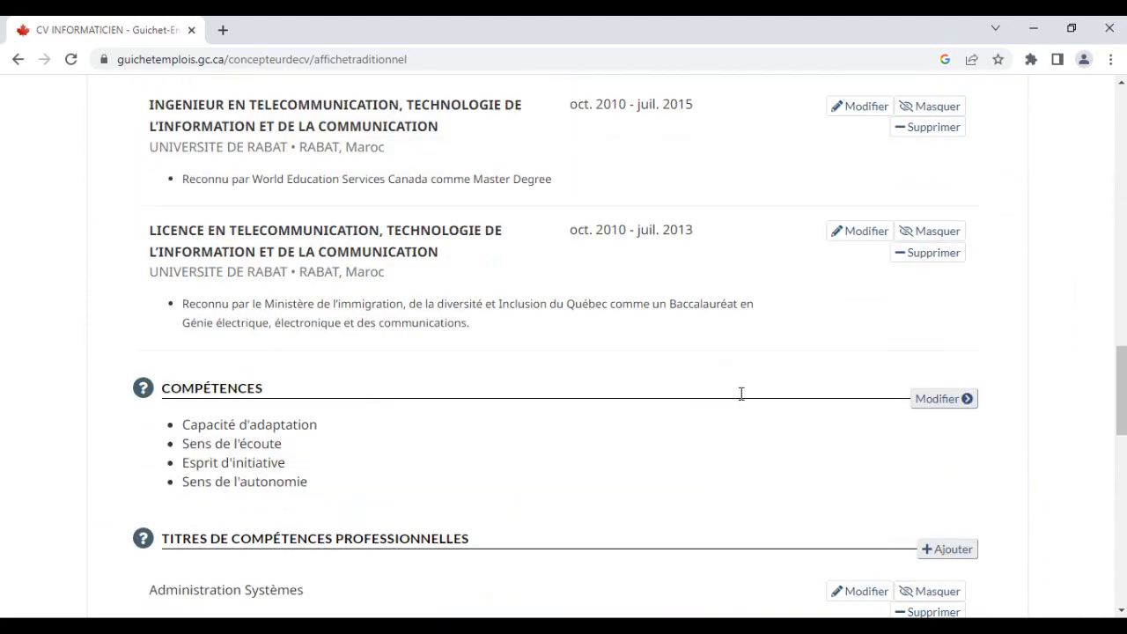
{"action": "scroll", "coordinate": [740, 394], "scroll_direction": "down", "scroll_amount": 3}
{"action": "scroll", "coordinate": [741, 394], "scroll_direction": "up", "scroll_amount": 4}
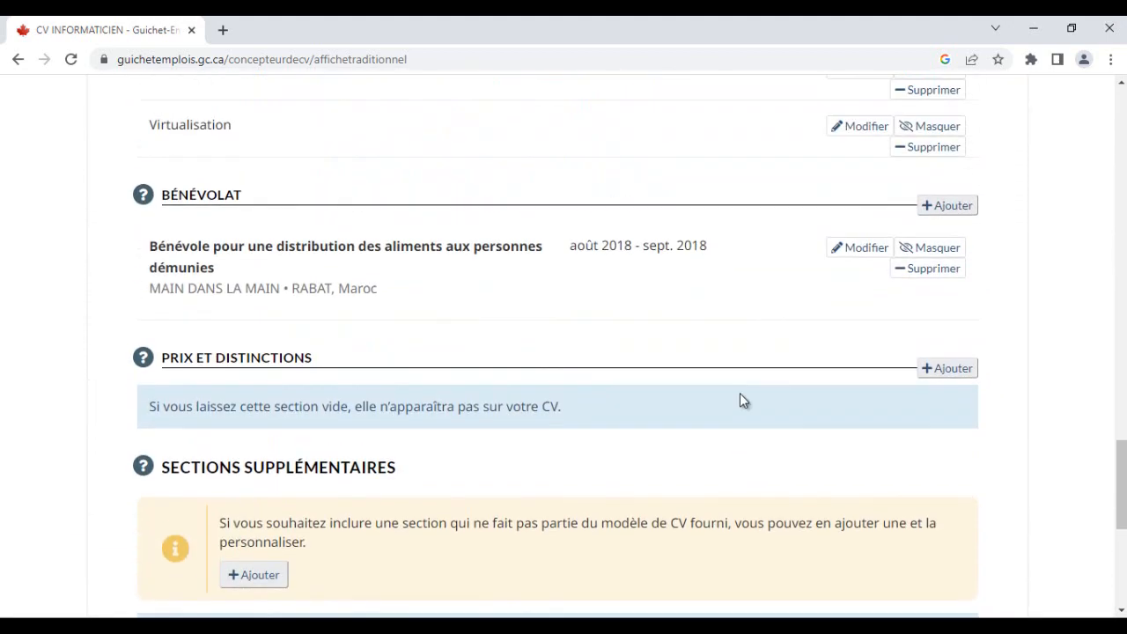
{"action": "scroll", "coordinate": [742, 398], "scroll_direction": "down", "scroll_amount": 1}
{"action": "scroll", "coordinate": [740, 401], "scroll_direction": "down", "scroll_amount": 1}
- Add a new custom section under Sections supplémentaires
{"action": "left_click", "coordinate": [253, 408]}
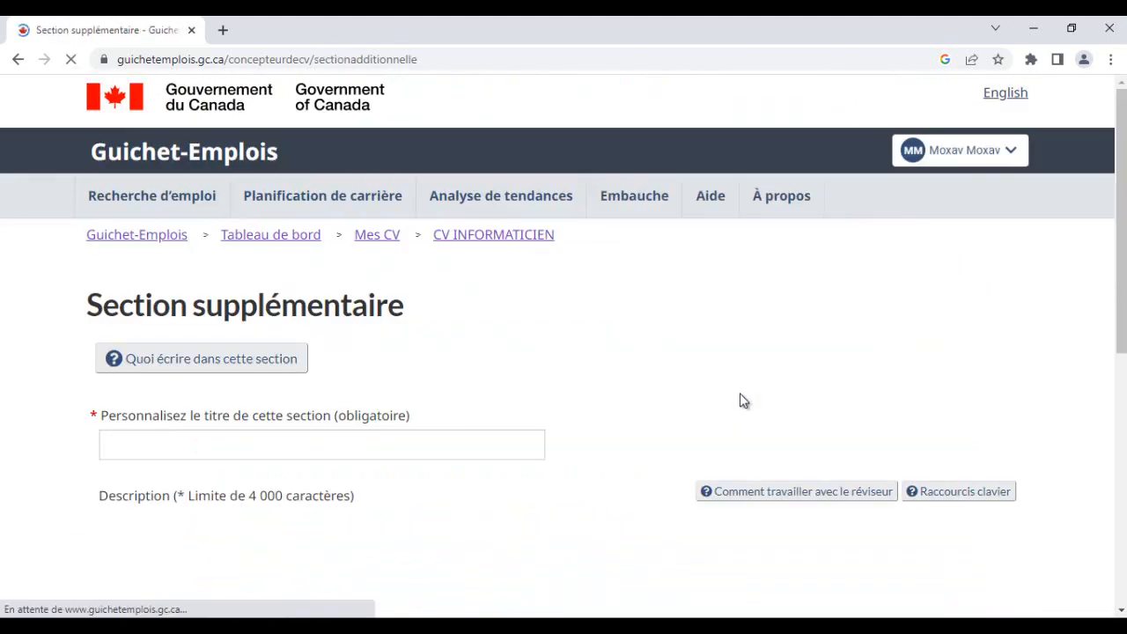
{"action": "scroll", "coordinate": [742, 397], "scroll_direction": "down", "scroll_amount": 3}
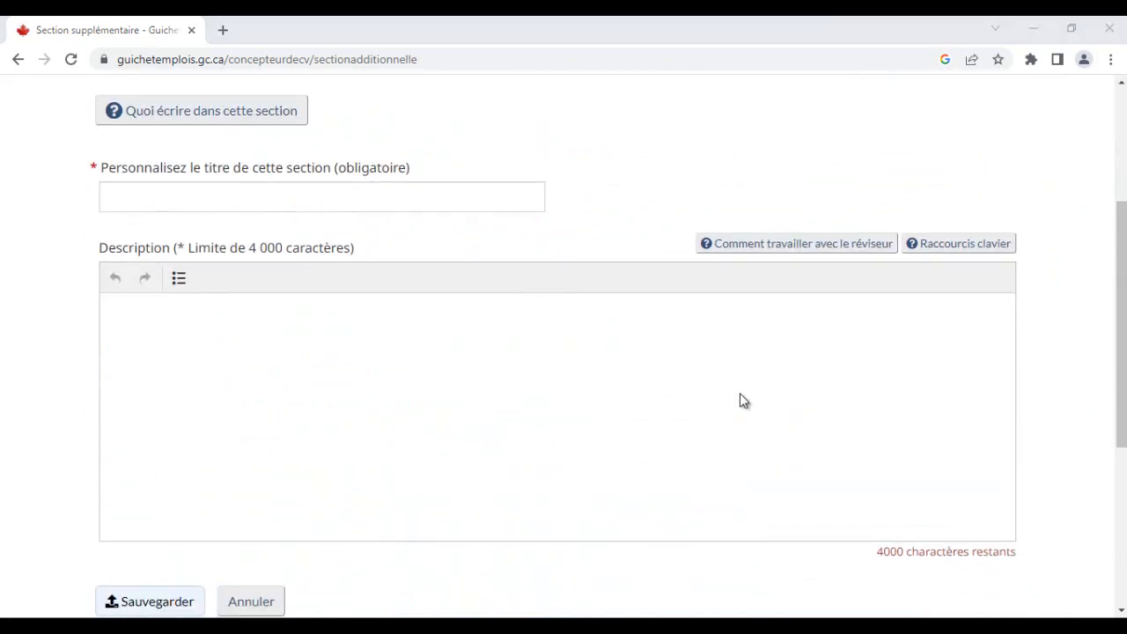
- Title the new custom section LANGUES
{"action": "key", "text": "alt+Tab"}
{"action": "mouse_move", "coordinate": [371, 359]}
{"action": "left_mouse_down"}
{"action": "mouse_move", "coordinate": [317, 359]}
{"action": "mouse_move", "coordinate": [368, 359]}
{"action": "left_mouse_up"}
{"action": "key", "text": "Right"}
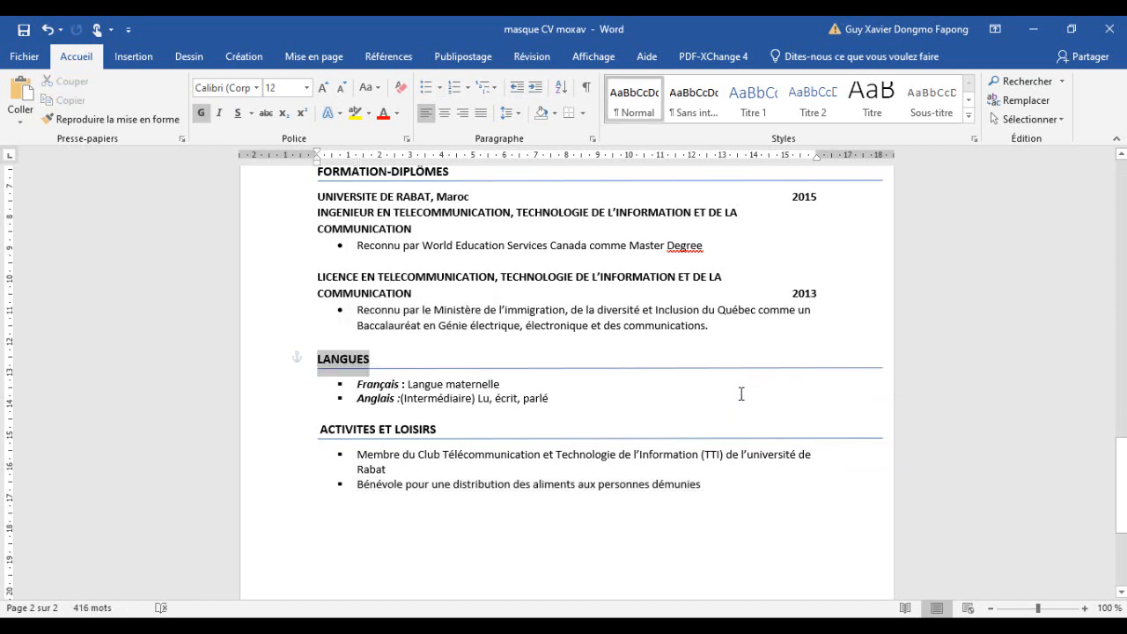
{"action": "type", "text": "c"}
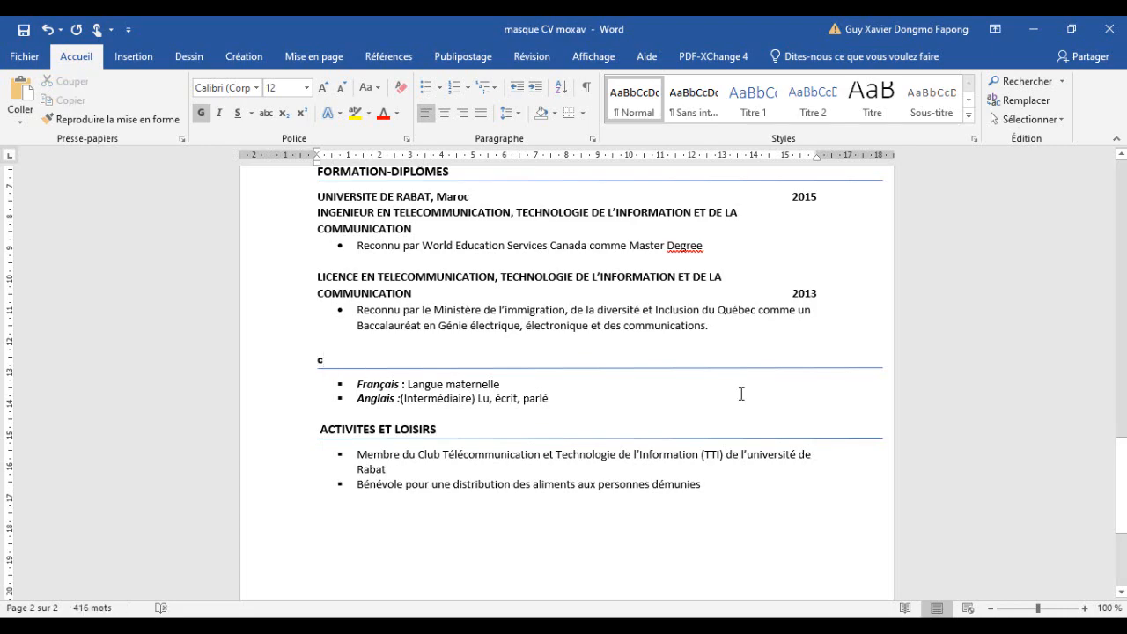
{"action": "key", "text": "alt+Tab"}
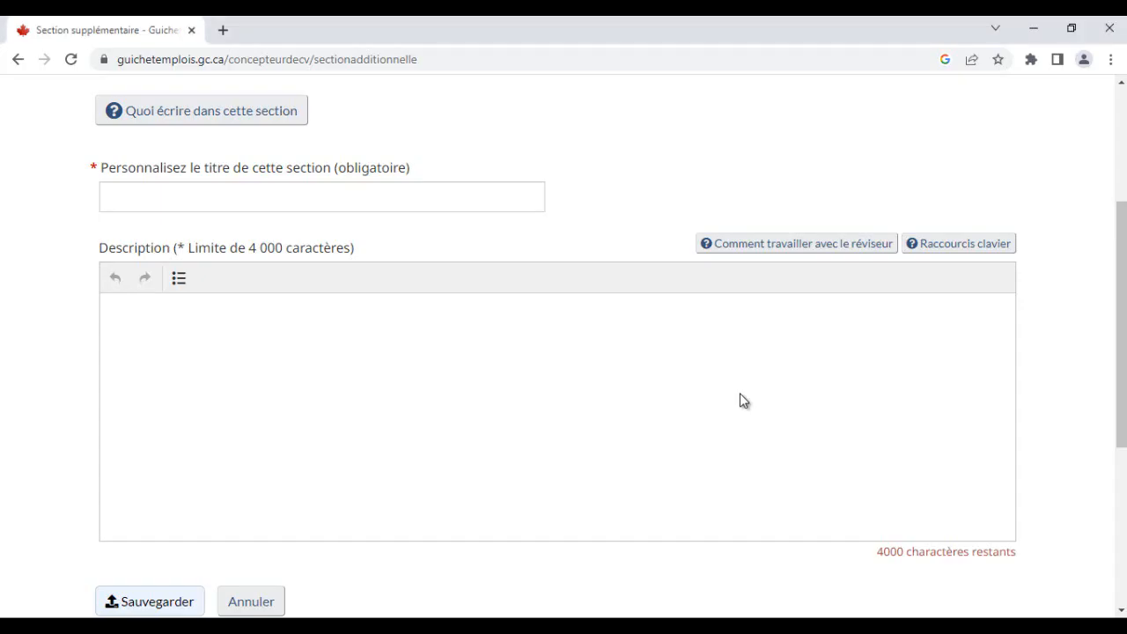
{"action": "left_click", "coordinate": [322, 197]}
{"action": "key", "text": "ctrl+v"}
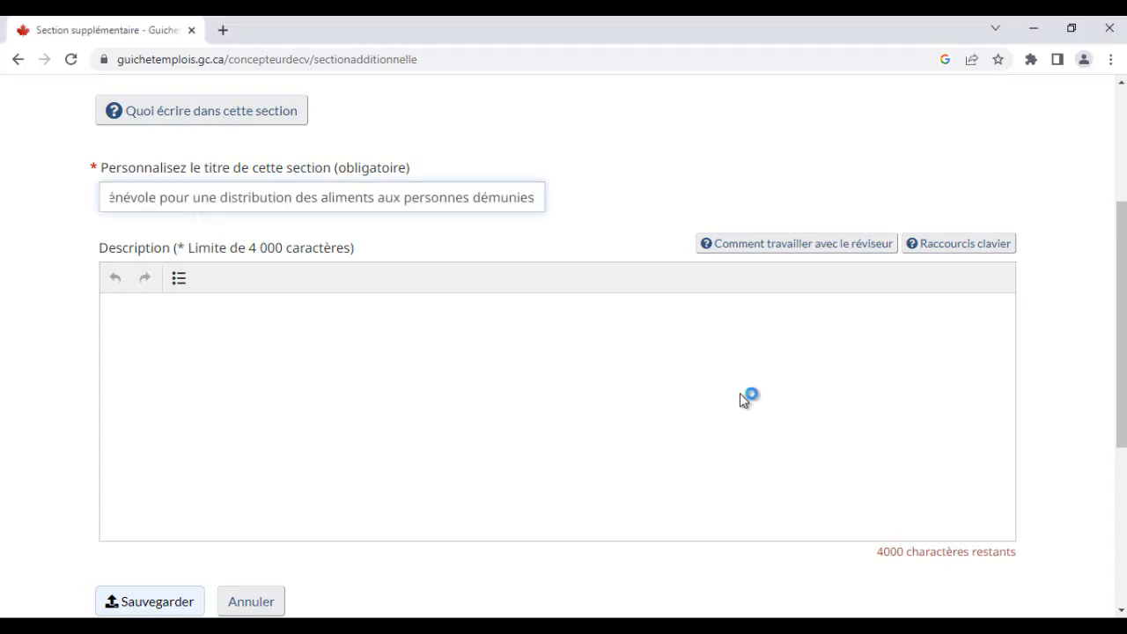
{"action": "key", "text": "ctrl+a"}
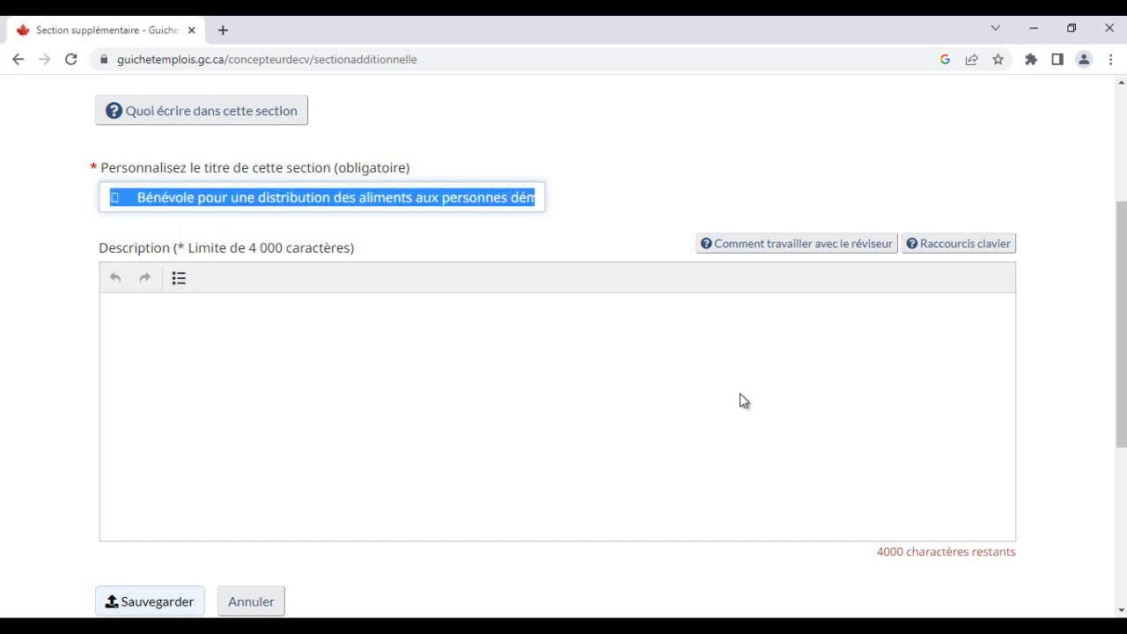
{"action": "type", "text": "LANGUES"}
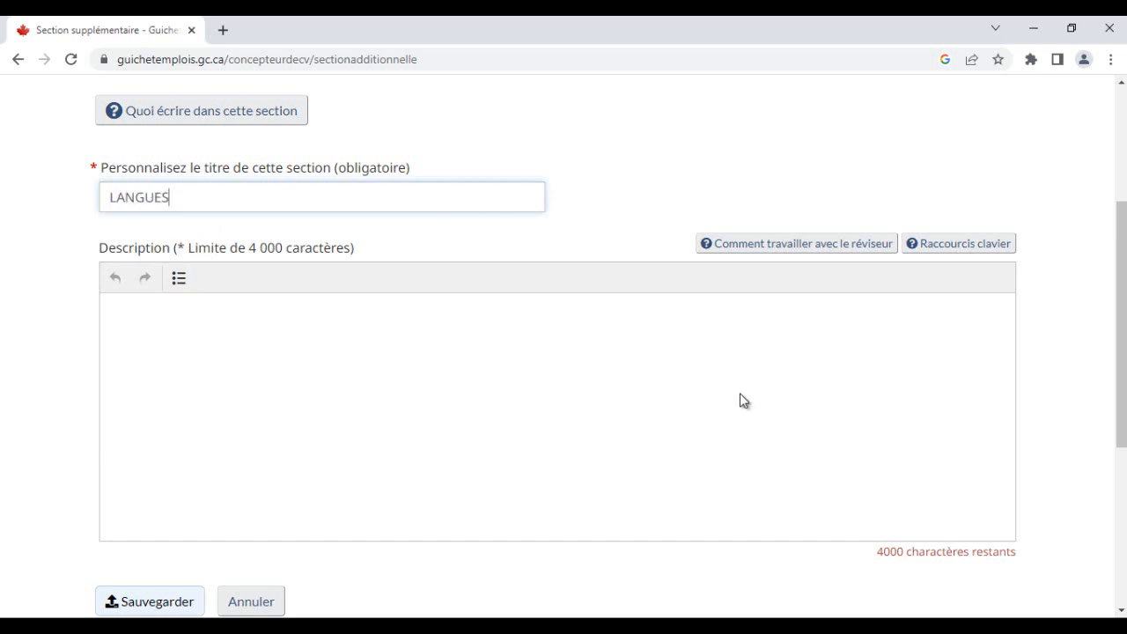
- Copy the French and English language lines from the Word CV into the section description and save the section
{"action": "key", "text": "alt+Tab"}
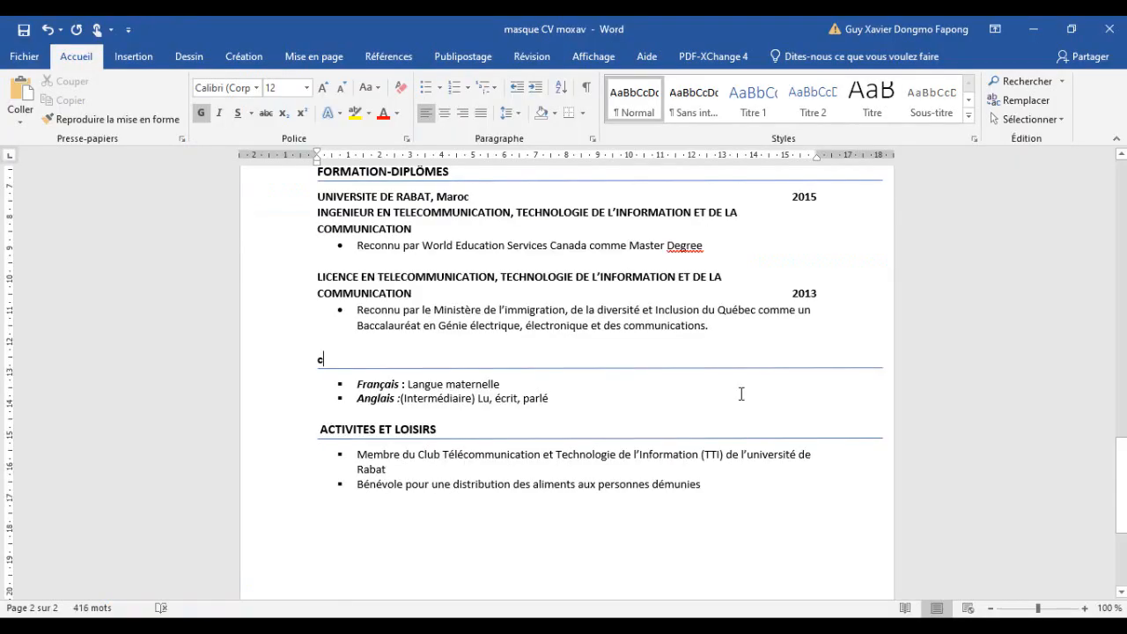
{"action": "mouse_move", "coordinate": [741, 393]}
{"action": "left_mouse_down"}
{"action": "mouse_move", "coordinate": [357, 398]}
{"action": "mouse_move", "coordinate": [357, 385]}
{"action": "left_mouse_up"}
{"action": "key", "text": "alt+Tab"}
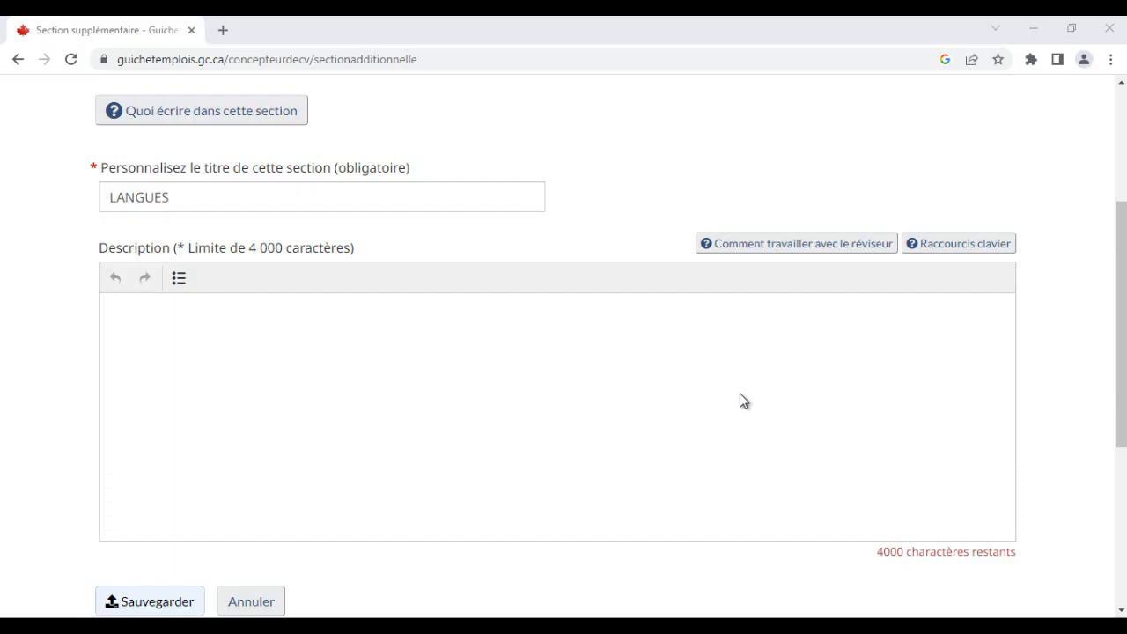
{"action": "left_click", "coordinate": [742, 393]}
{"action": "type", "text": "Français: Langue maternelle Anglais:(Intermédiaire) Lu, écrit, parlé"}
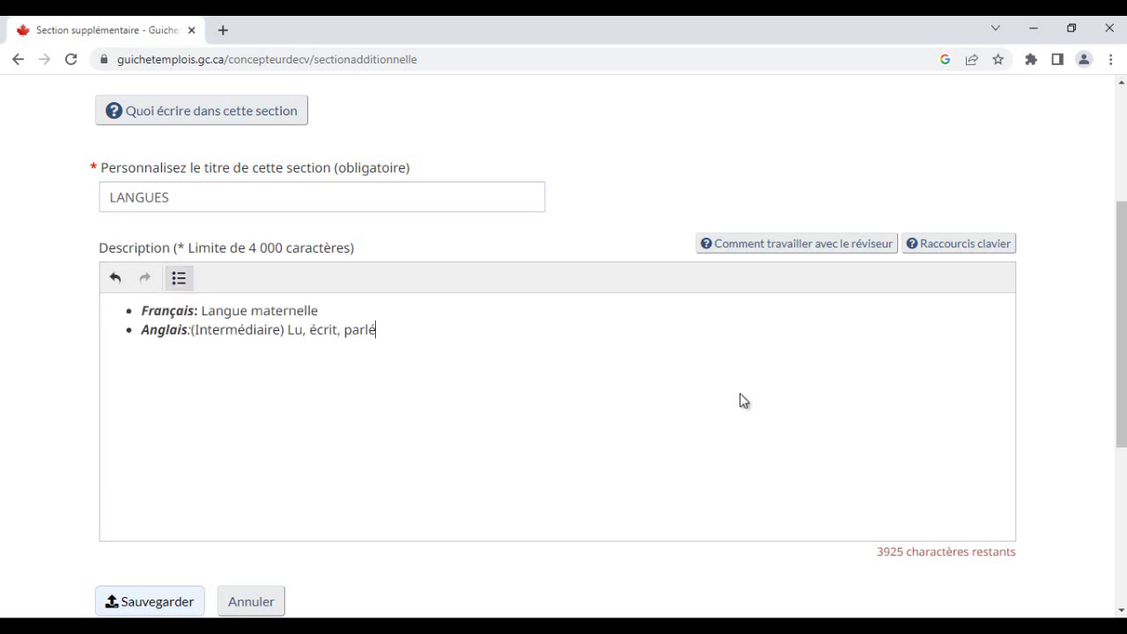
{"action": "scroll", "coordinate": [742, 400], "scroll_direction": "down", "scroll_amount": 4}
{"action": "scroll", "coordinate": [742, 400], "scroll_direction": "up", "scroll_amount": 3}
{"action": "left_click", "coordinate": [150, 519]}
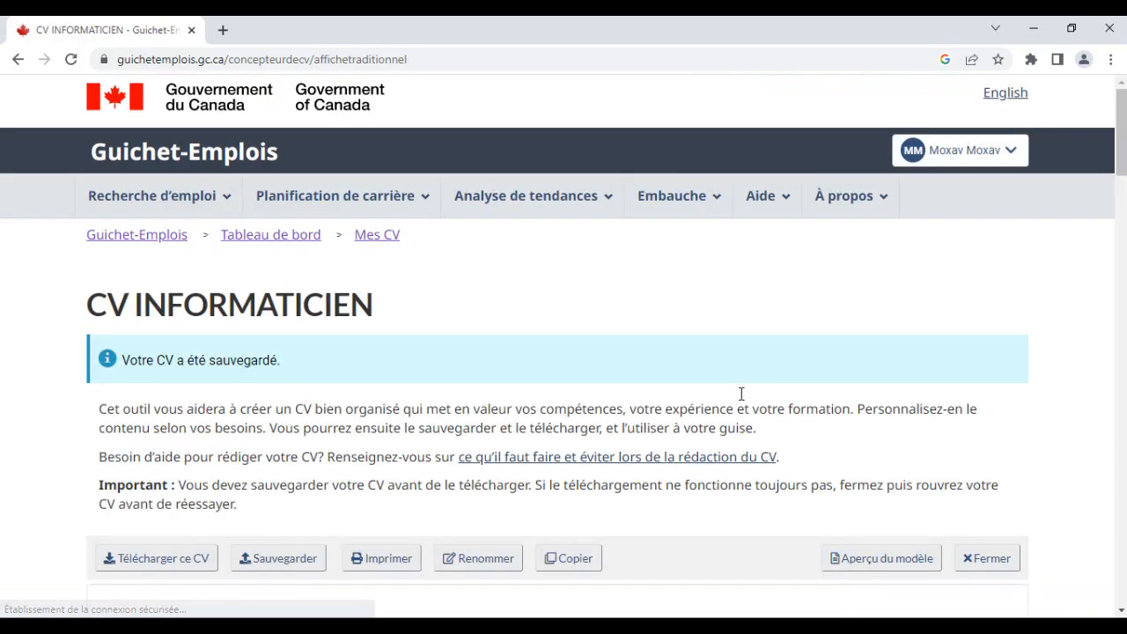
- Check the new LANGUES section under Sections supplémentaires on the CV page
{"action": "scroll", "coordinate": [741, 397], "scroll_direction": "down", "scroll_amount": 20}
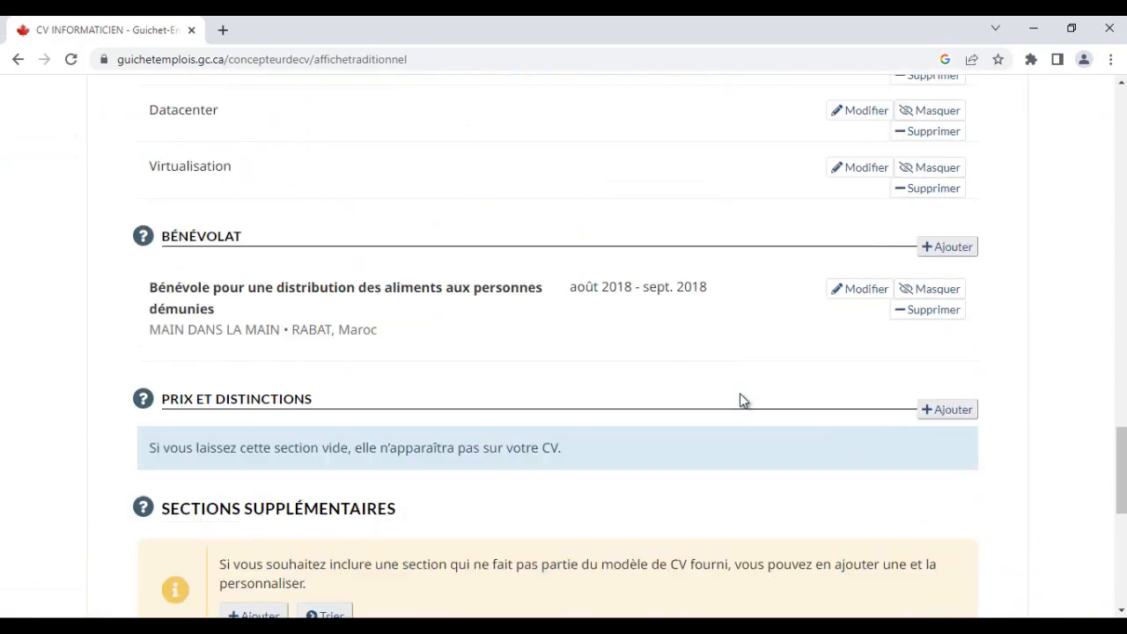
{"action": "scroll", "coordinate": [743, 400], "scroll_direction": "down", "scroll_amount": 3}
{"action": "scroll", "coordinate": [742, 401], "scroll_direction": "up", "scroll_amount": 1}
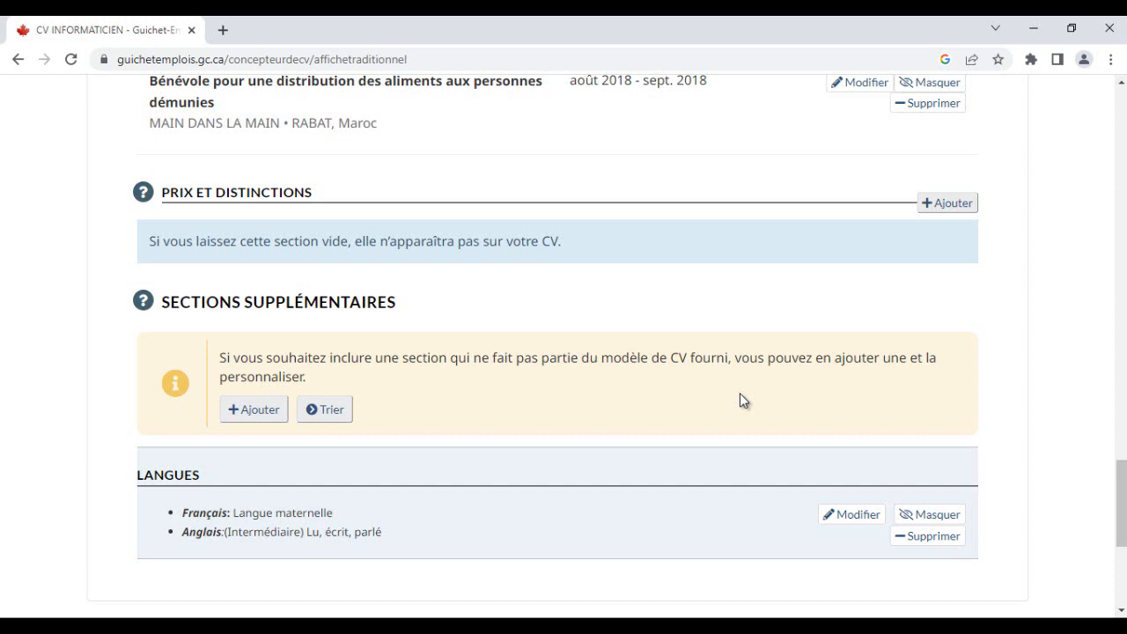
{"action": "scroll", "coordinate": [740, 396], "scroll_direction": "down", "scroll_amount": 2}
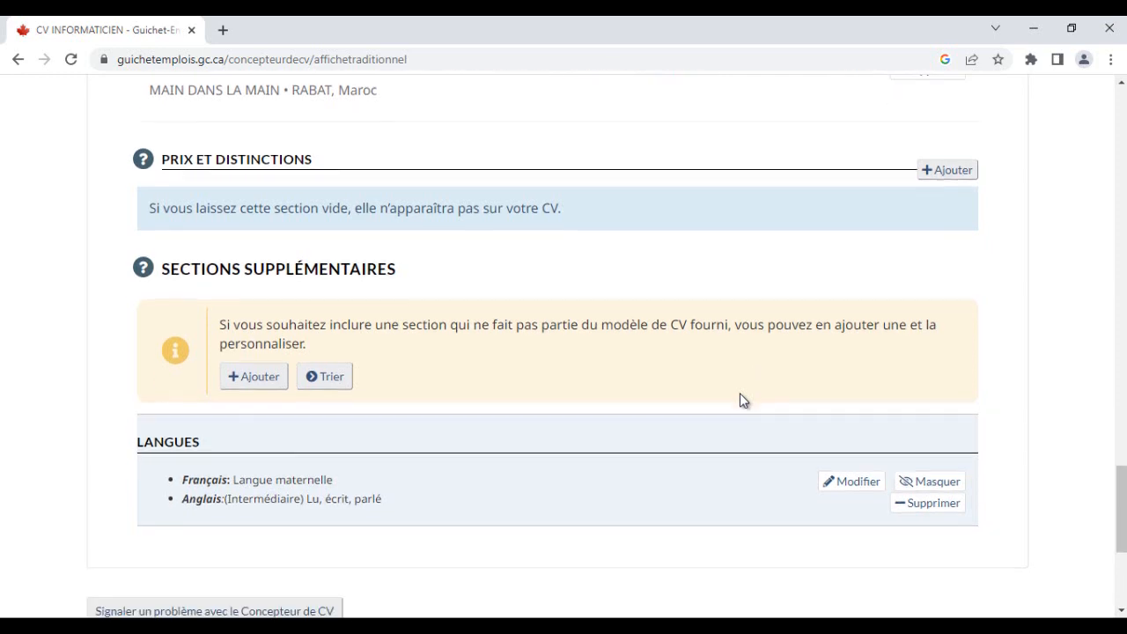
{"action": "scroll", "coordinate": [741, 397], "scroll_direction": "up", "scroll_amount": 2}
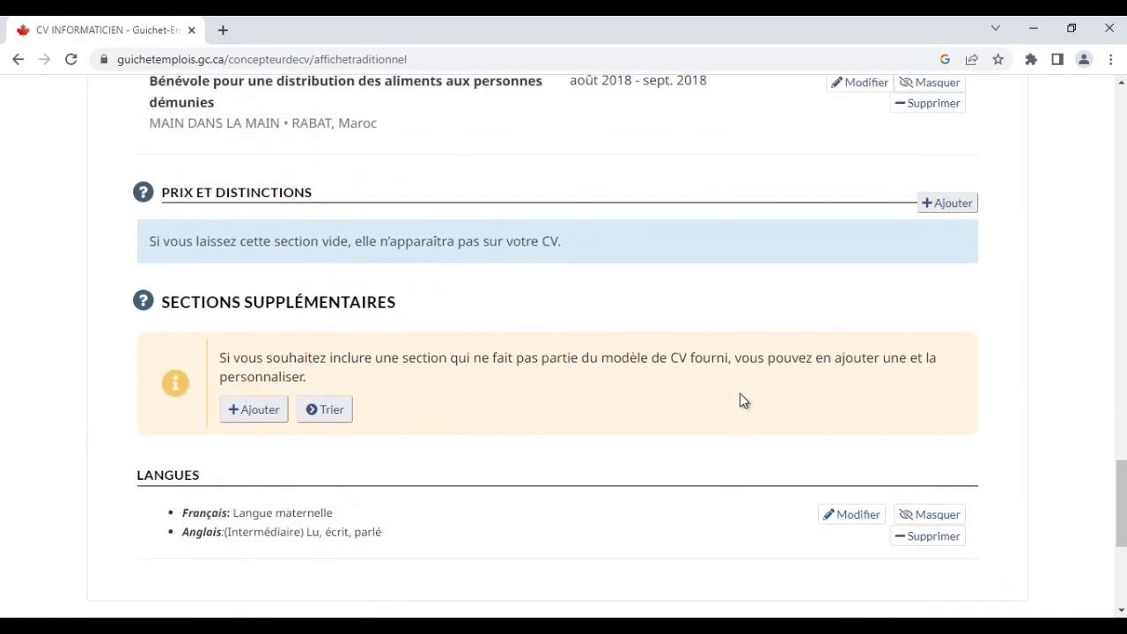
- Undo the accidental edit to the LANGUES heading in the Word CV
{"action": "key", "text": "alt+Tab"}
{"action": "scroll", "coordinate": [741, 395], "scroll_direction": "up", "scroll_amount": 2}
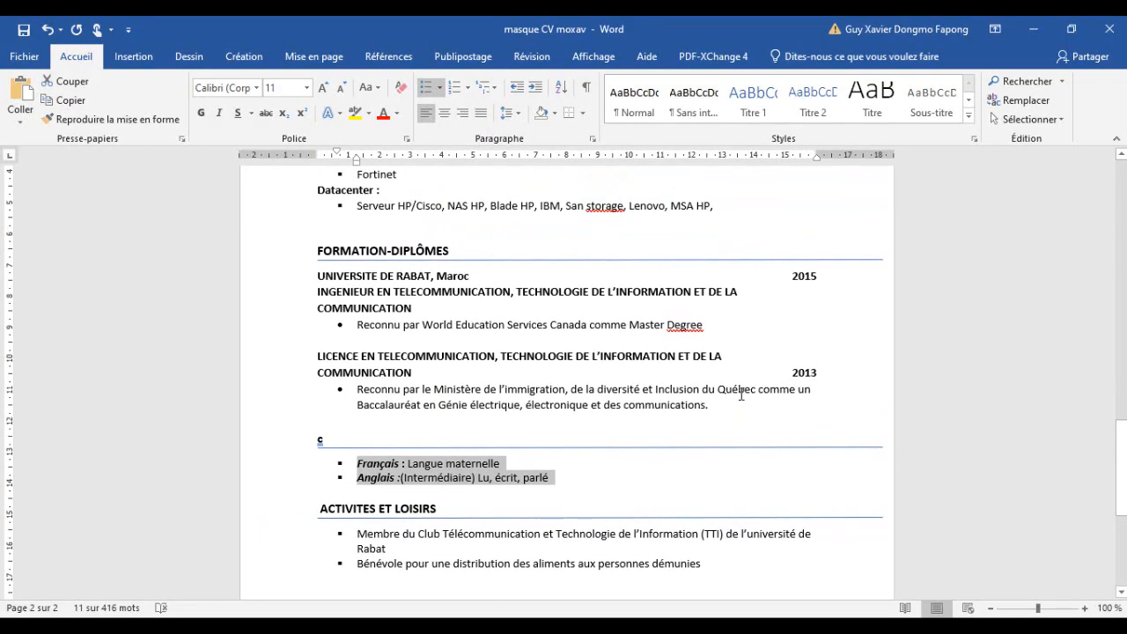
{"action": "key", "text": "ctrl+z"}
{"action": "scroll", "coordinate": [741, 394], "scroll_direction": "up", "scroll_amount": 2}
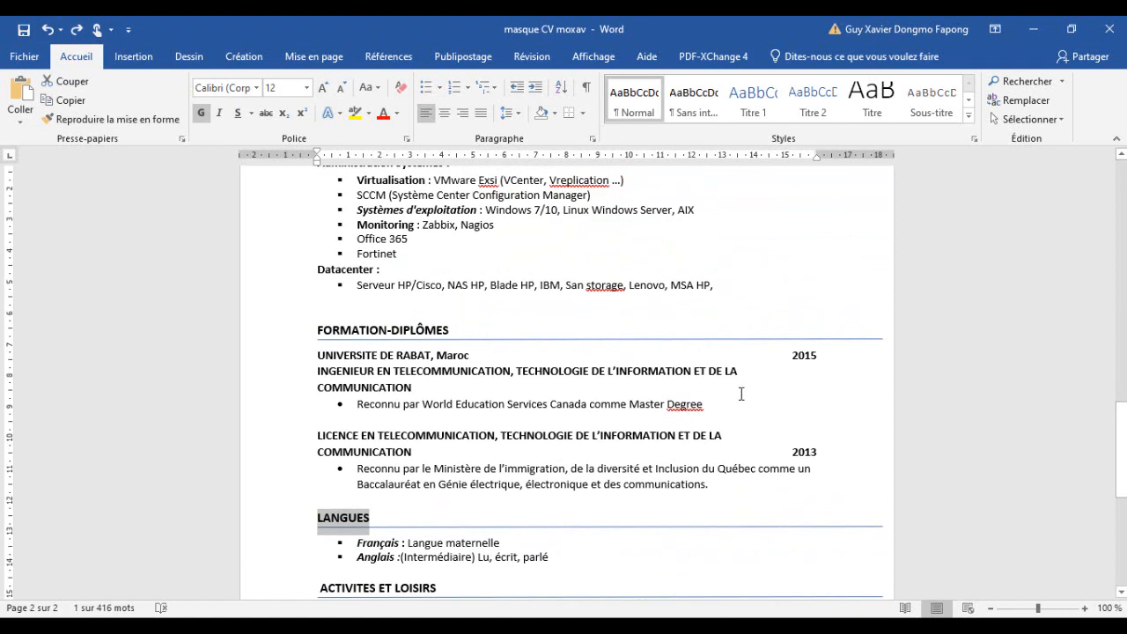
{"action": "scroll", "coordinate": [741, 393], "scroll_direction": "up", "scroll_amount": 1}
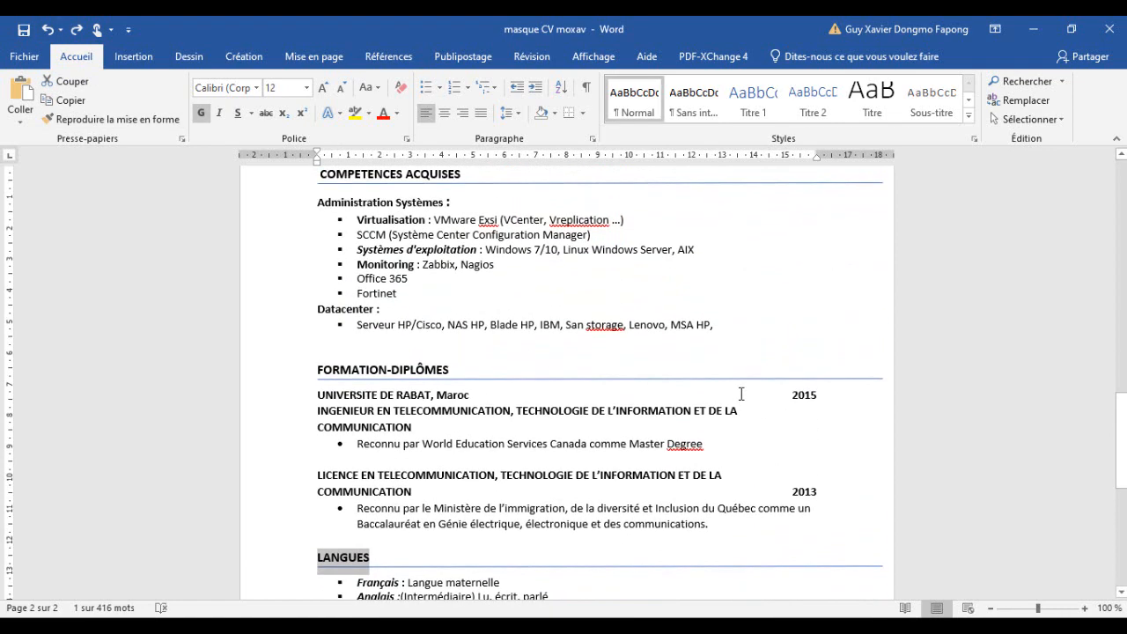
{"action": "scroll", "coordinate": [741, 394], "scroll_direction": "up", "scroll_amount": 8}
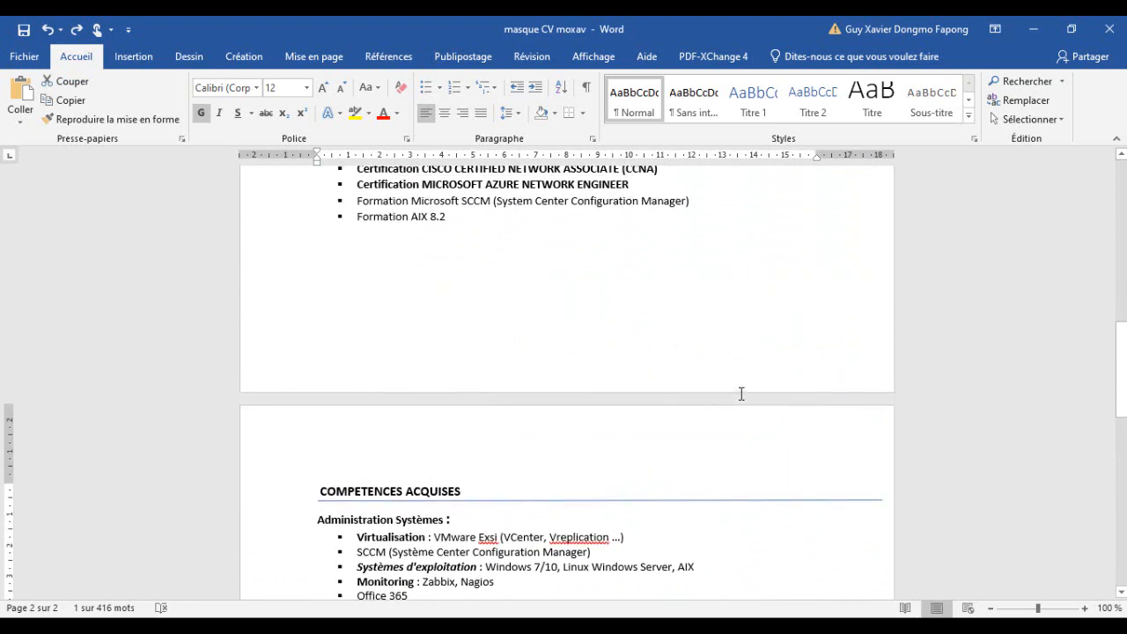
{"action": "scroll", "coordinate": [741, 394], "scroll_direction": "up", "scroll_amount": 5}
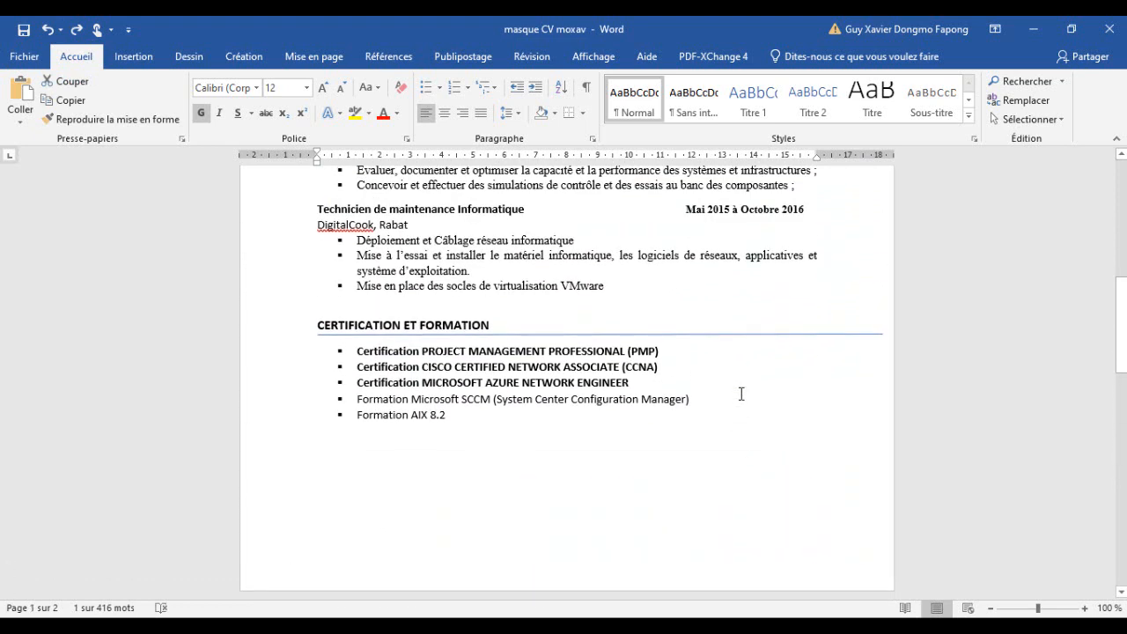
- Add another custom section titled CERTIFICATION ET FORMATION, copying the heading from the Word CV
{"action": "left_click_drag", "start_coordinate": [492, 326], "coordinate": [318, 326]}
{"action": "left_click", "coordinate": [348, 325]}
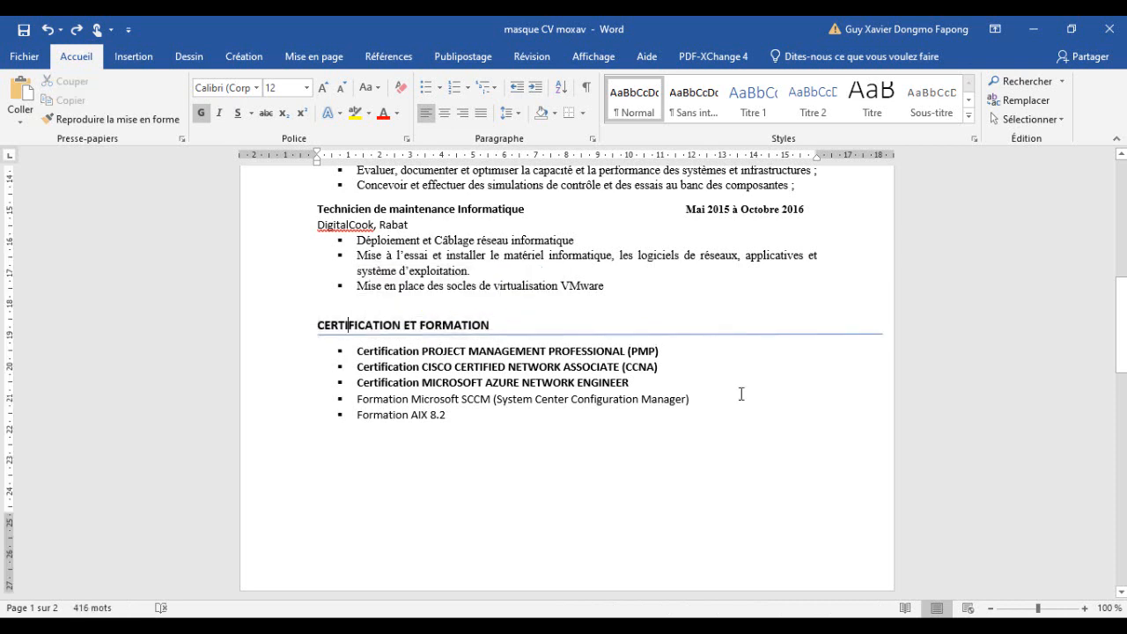
{"action": "left_click_drag", "start_coordinate": [318, 325], "coordinate": [482, 325]}
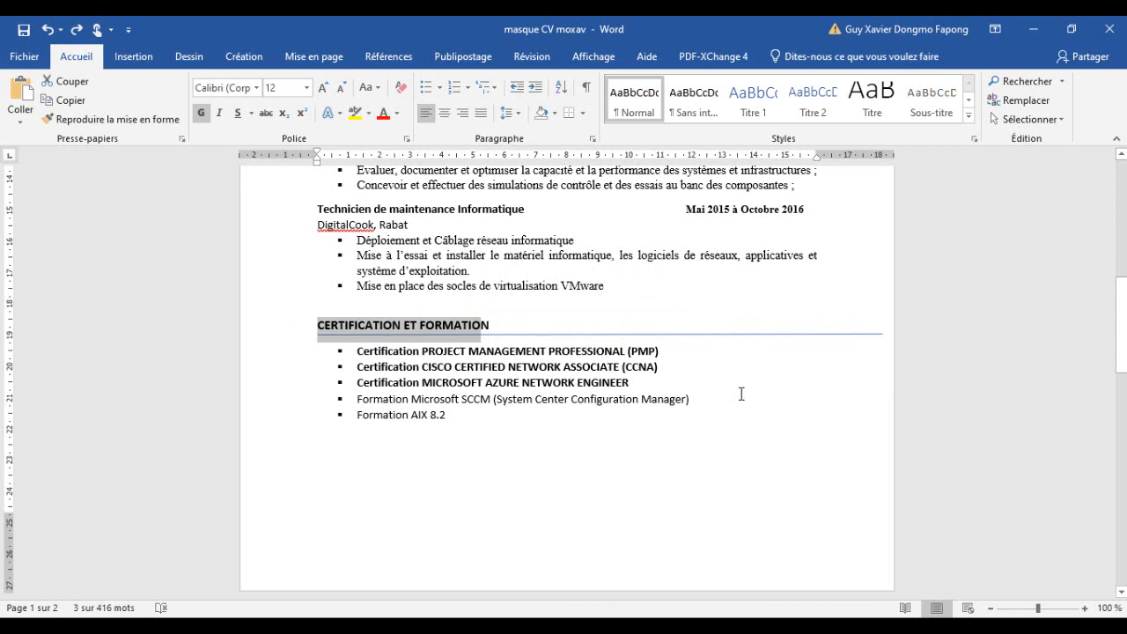
{"action": "left_click_drag", "start_coordinate": [491, 325], "coordinate": [318, 325]}
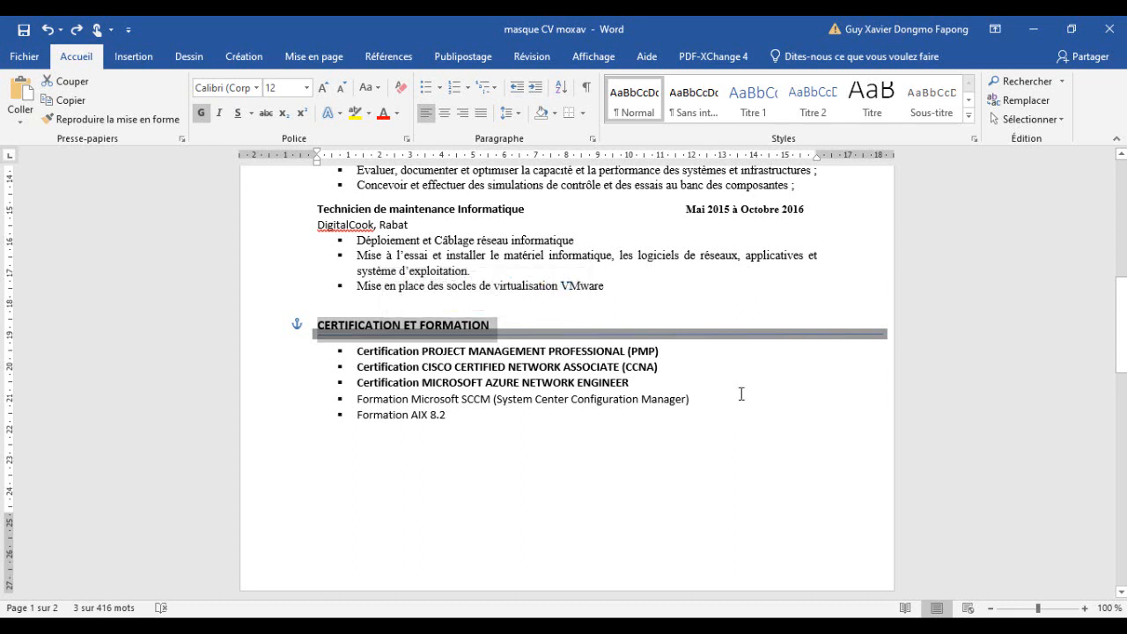
{"action": "left_click", "coordinate": [349, 325]}
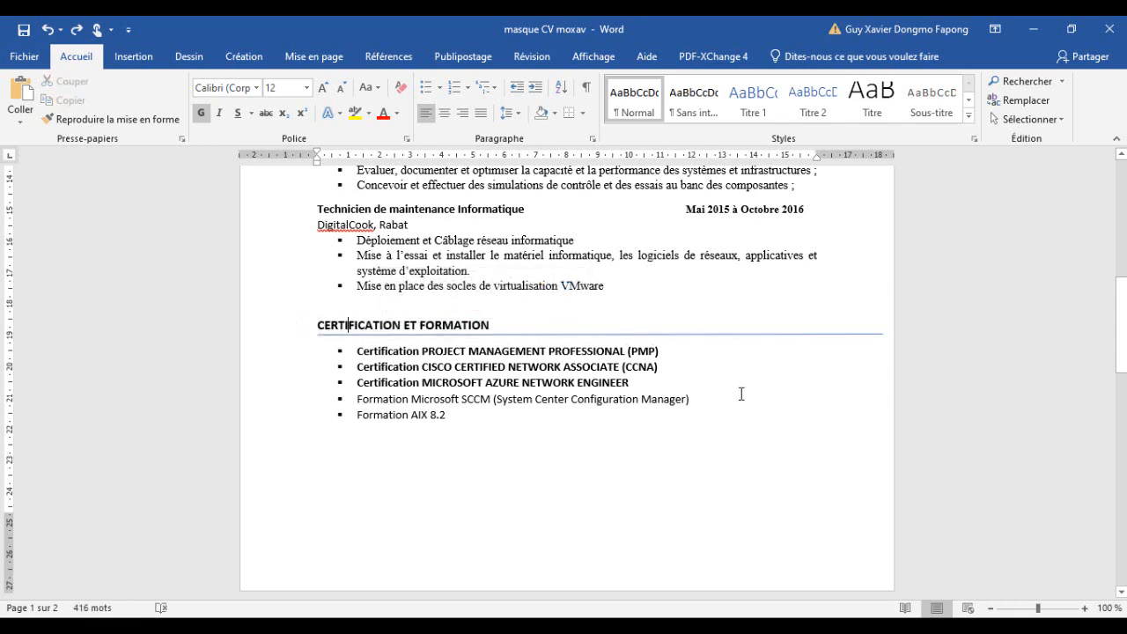
{"action": "left_click_drag", "start_coordinate": [318, 325], "coordinate": [488, 325]}
{"action": "key", "text": "ctrl+c"}
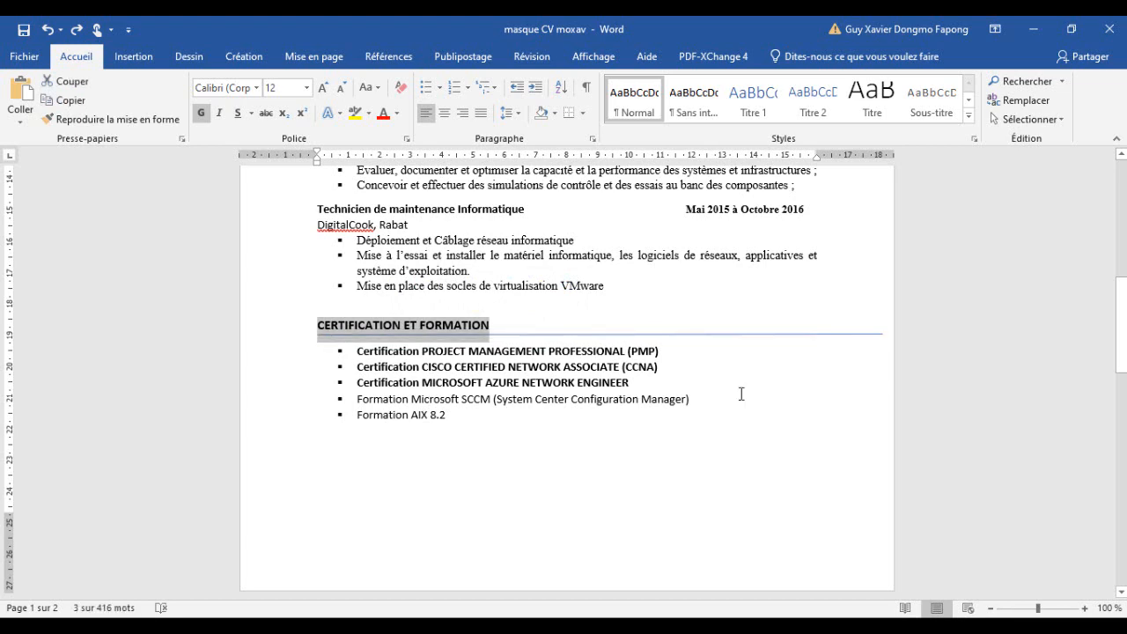
{"action": "left_click", "coordinate": [429, 626]}
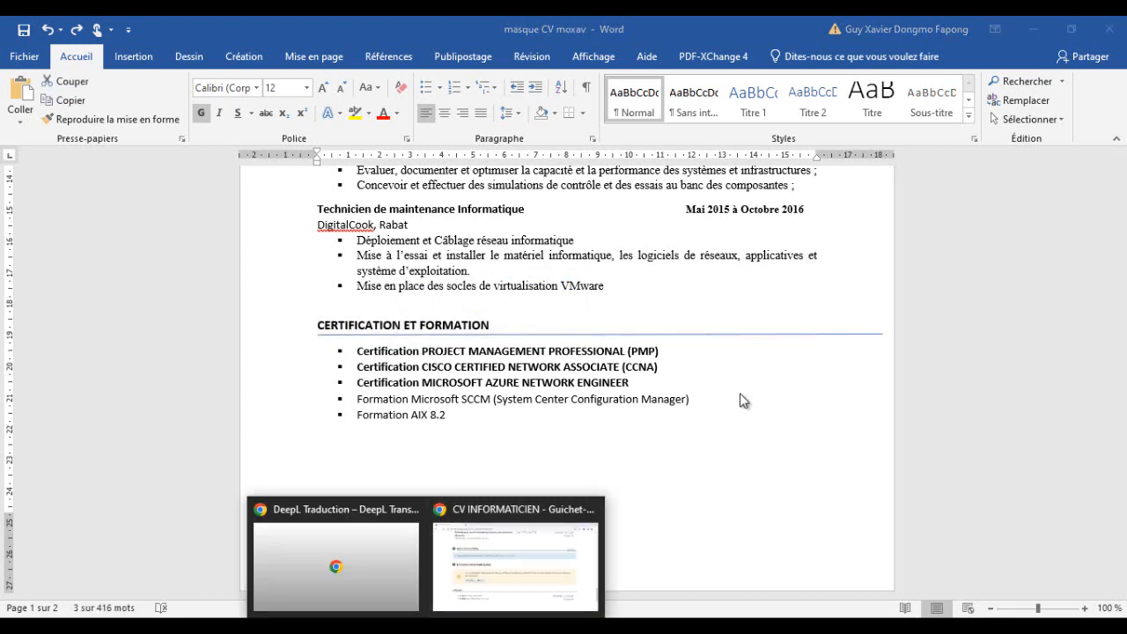
{"action": "left_click", "coordinate": [516, 560]}
{"action": "scroll", "coordinate": [325, 365], "scroll_direction": "down", "scroll_amount": 2}
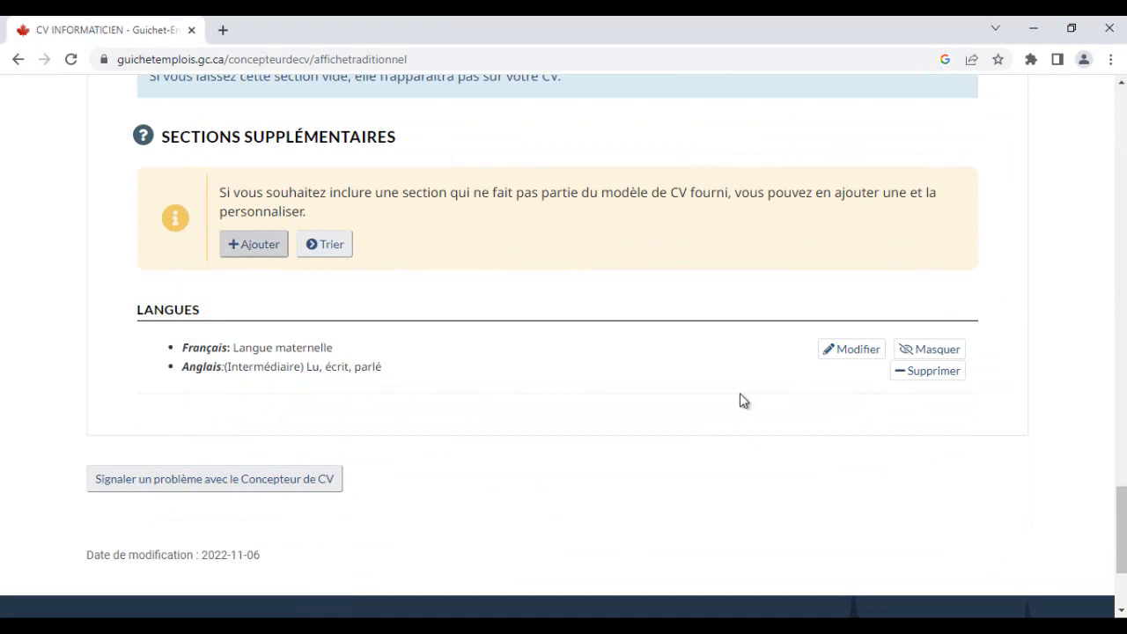
{"action": "left_click", "coordinate": [254, 244]}
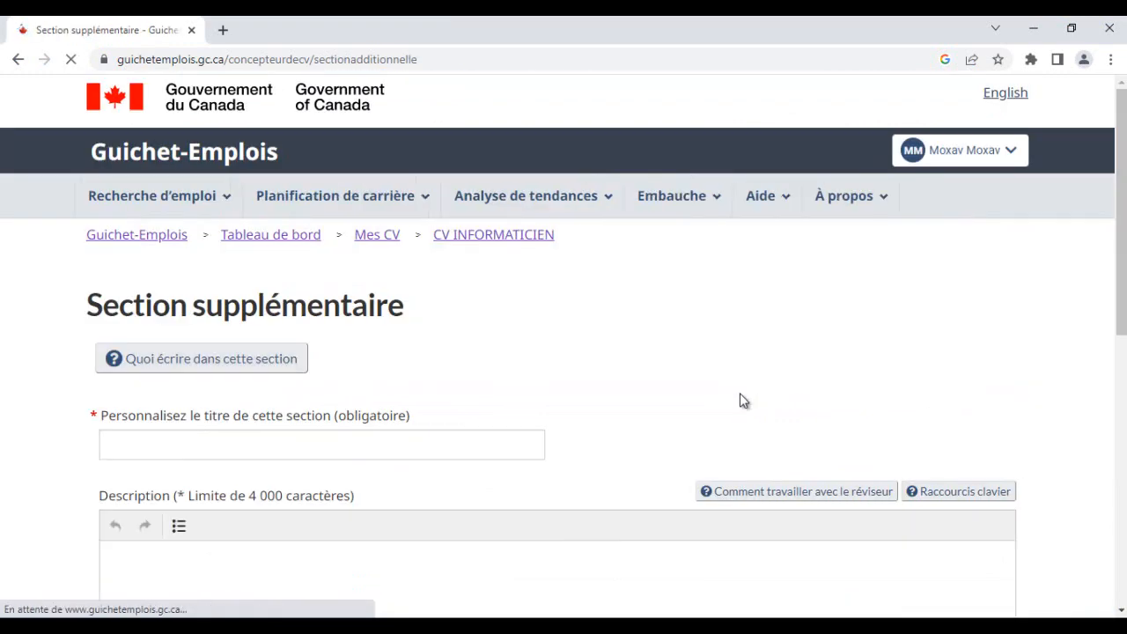
{"action": "key", "text": "ctrl+v"}
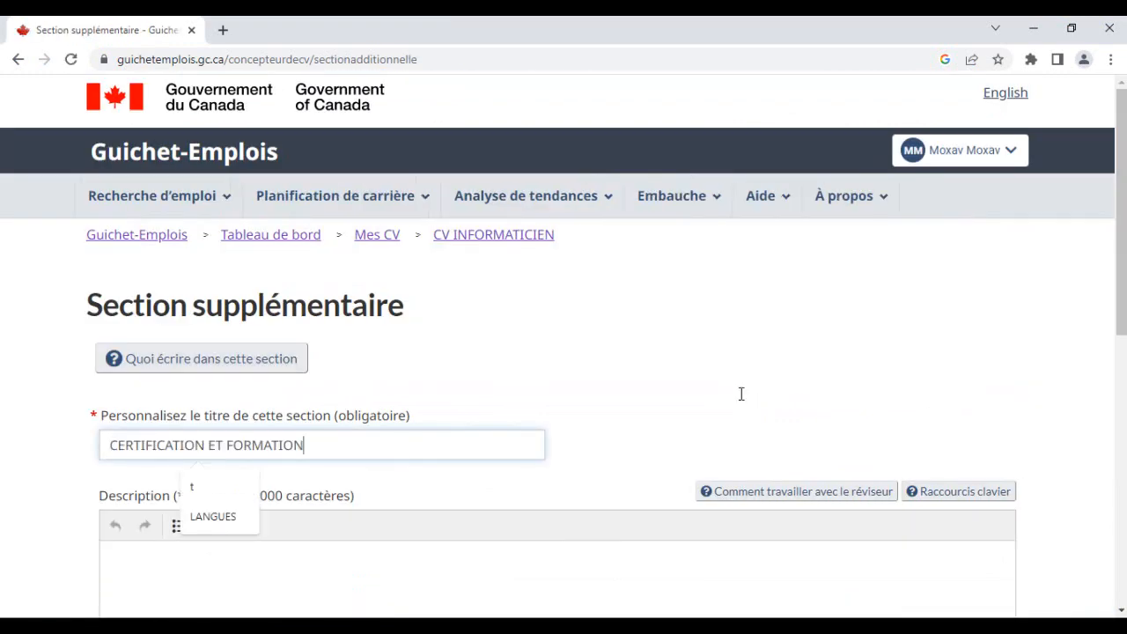
- Copy the five certification and training bullets from the Word CV into the section description
{"action": "mouse_move", "coordinate": [467, 626]}
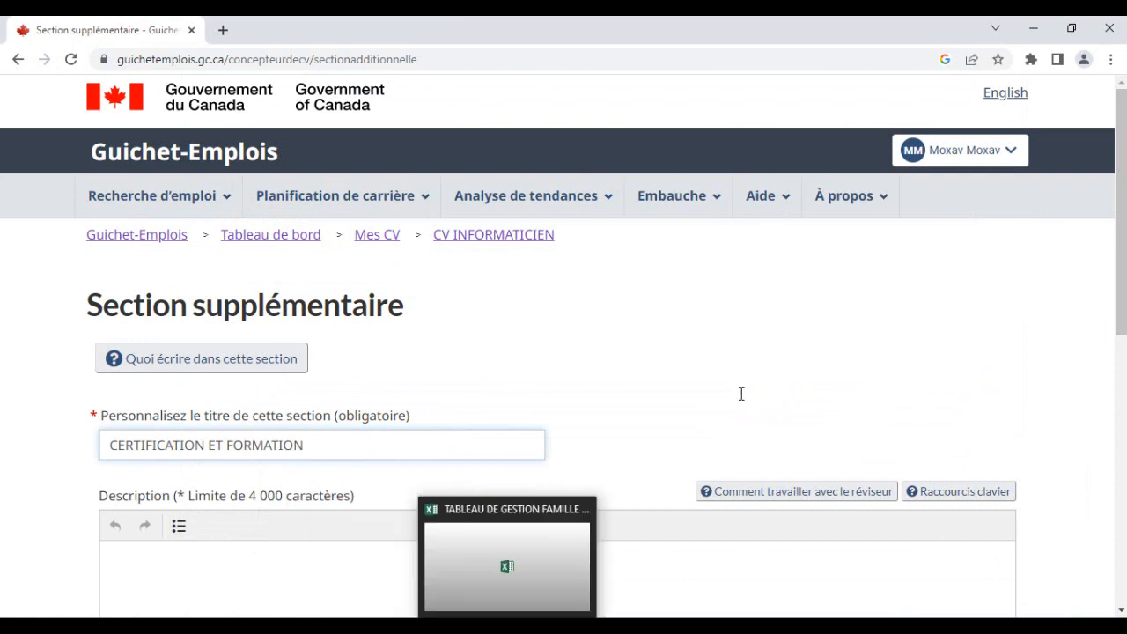
{"action": "left_click", "coordinate": [586, 627]}
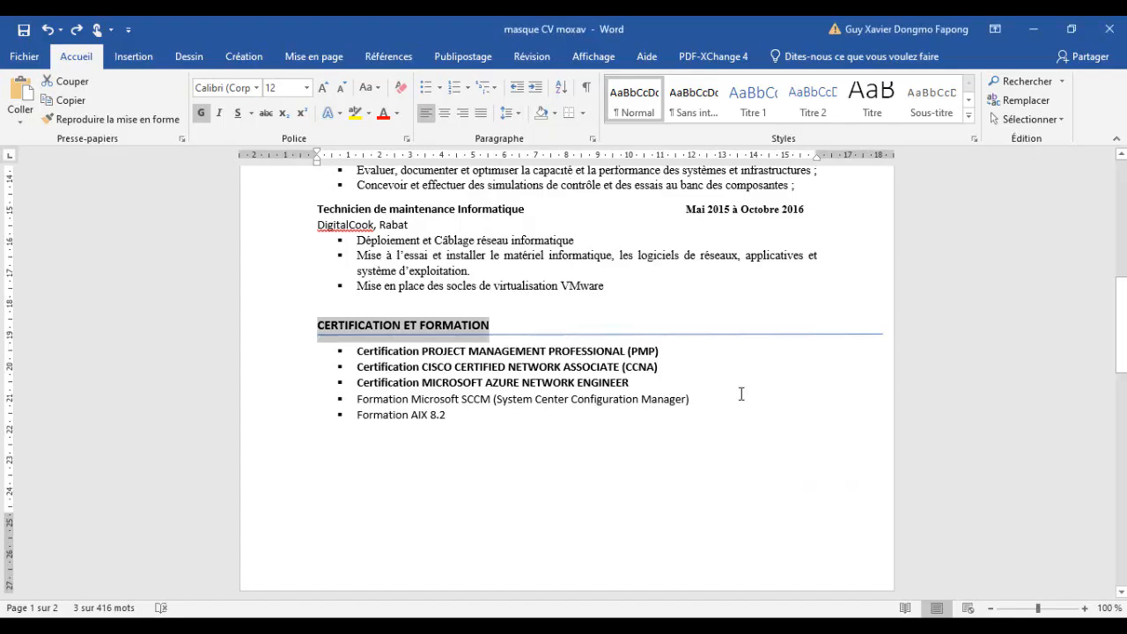
{"action": "left_click", "coordinate": [440, 416]}
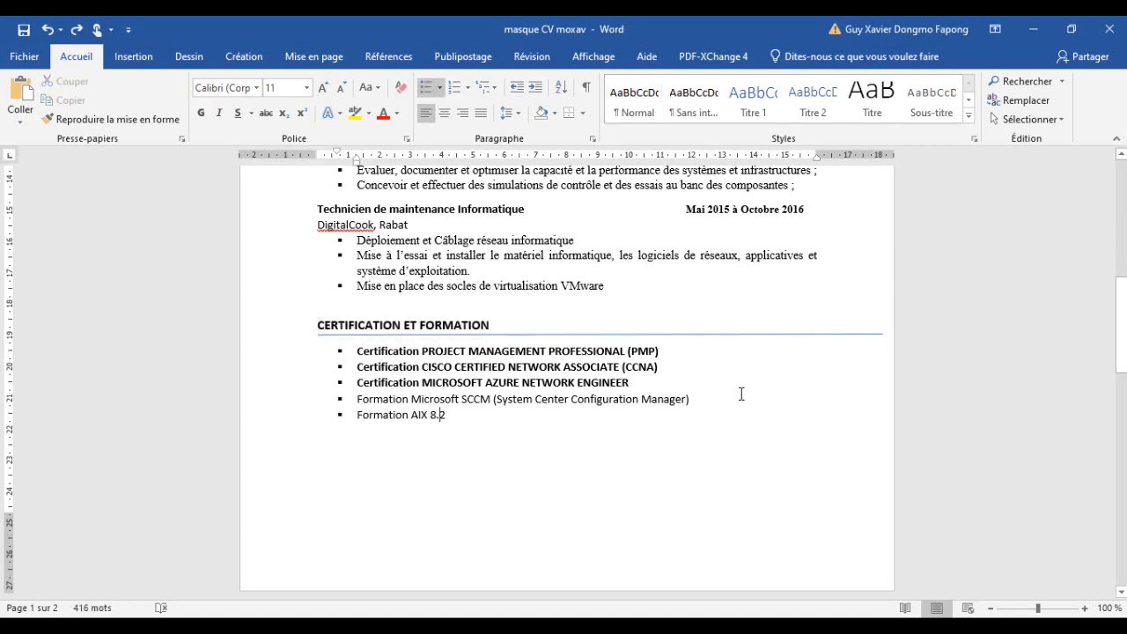
{"action": "mouse_move", "coordinate": [447, 414]}
{"action": "left_mouse_down"}
{"action": "mouse_move", "coordinate": [358, 367]}
{"action": "mouse_move", "coordinate": [358, 352]}
{"action": "left_mouse_up"}
{"action": "key", "text": "ctrl+c"}
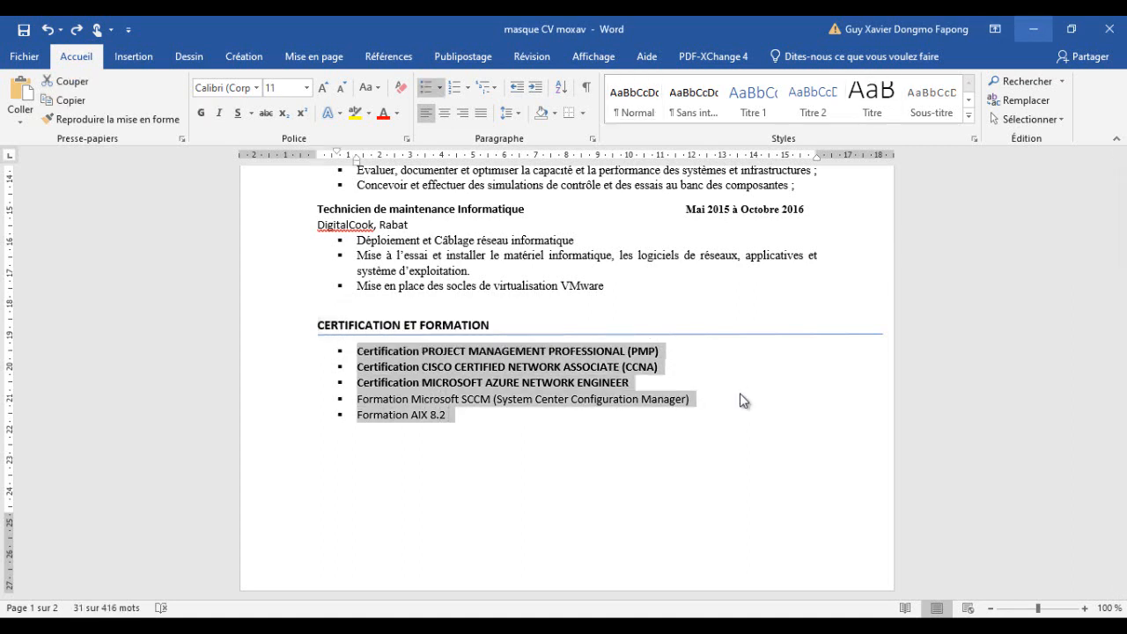
{"action": "key", "text": "alt+Tab"}
{"action": "key", "text": "Tab"}
{"action": "key", "text": "Tab"}
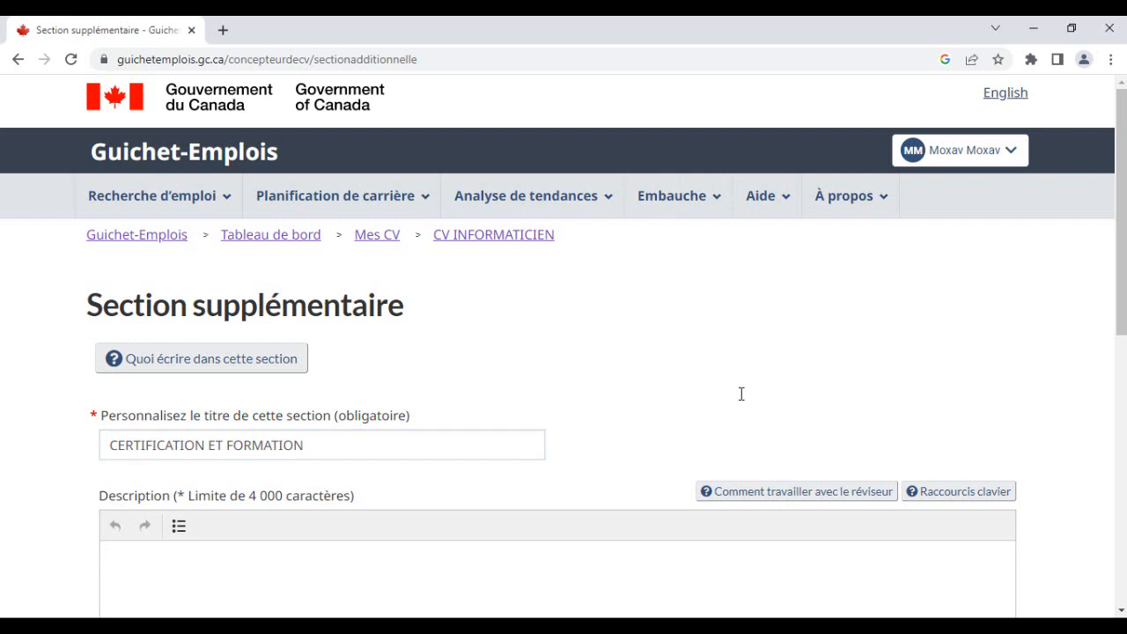
{"action": "key", "text": "ctrl+v"}
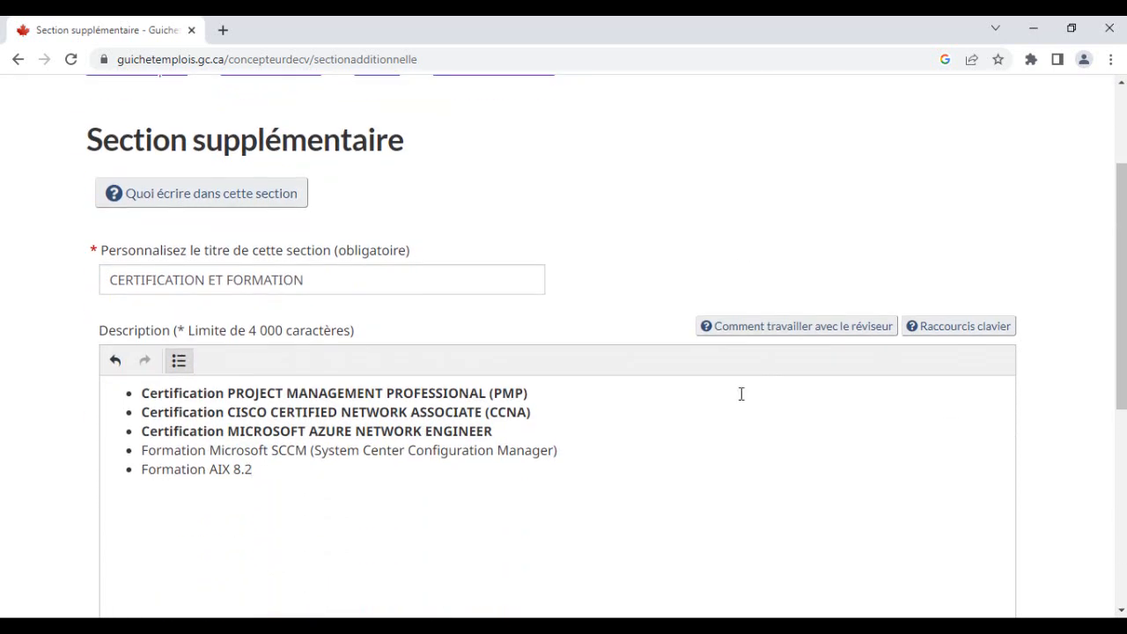
{"action": "scroll", "coordinate": [742, 394], "scroll_direction": "down", "scroll_amount": 2}
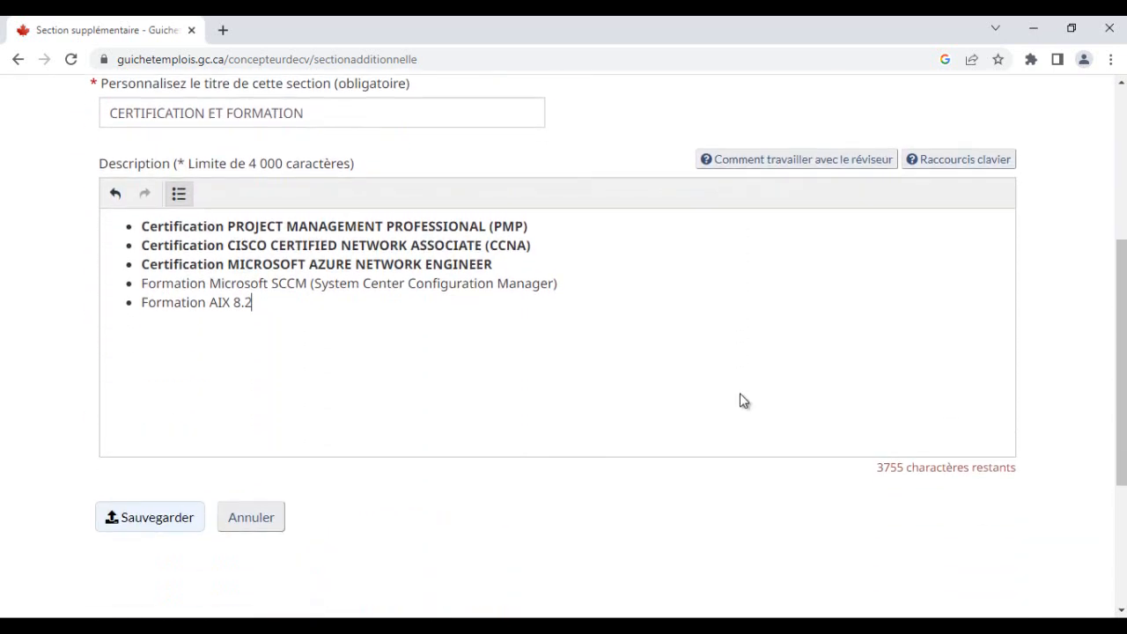
- Save the CERTIFICATION ET FORMATION section
{"action": "scroll", "coordinate": [741, 400], "scroll_direction": "down", "scroll_amount": 1}
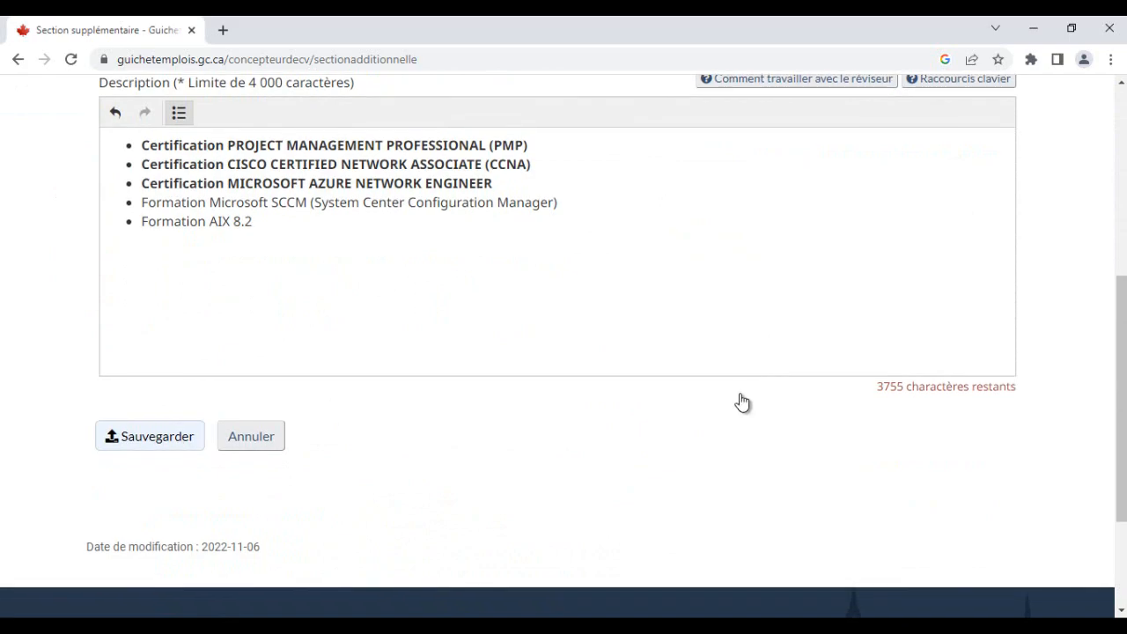
{"action": "key", "text": "Tab"}
{"action": "key", "text": "Return"}
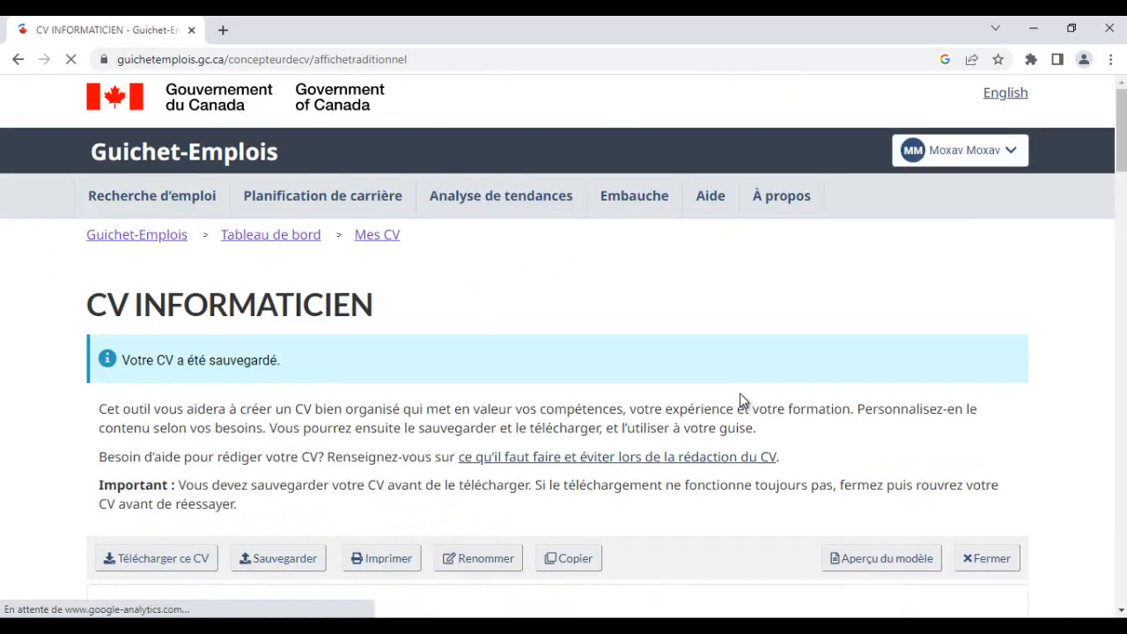
- Review the updated CV page from its added sections back up to the contact details and summary
{"action": "scroll", "coordinate": [740, 398], "scroll_direction": "down", "scroll_amount": 7}
{"action": "scroll", "coordinate": [741, 400], "scroll_direction": "down", "scroll_amount": 12}
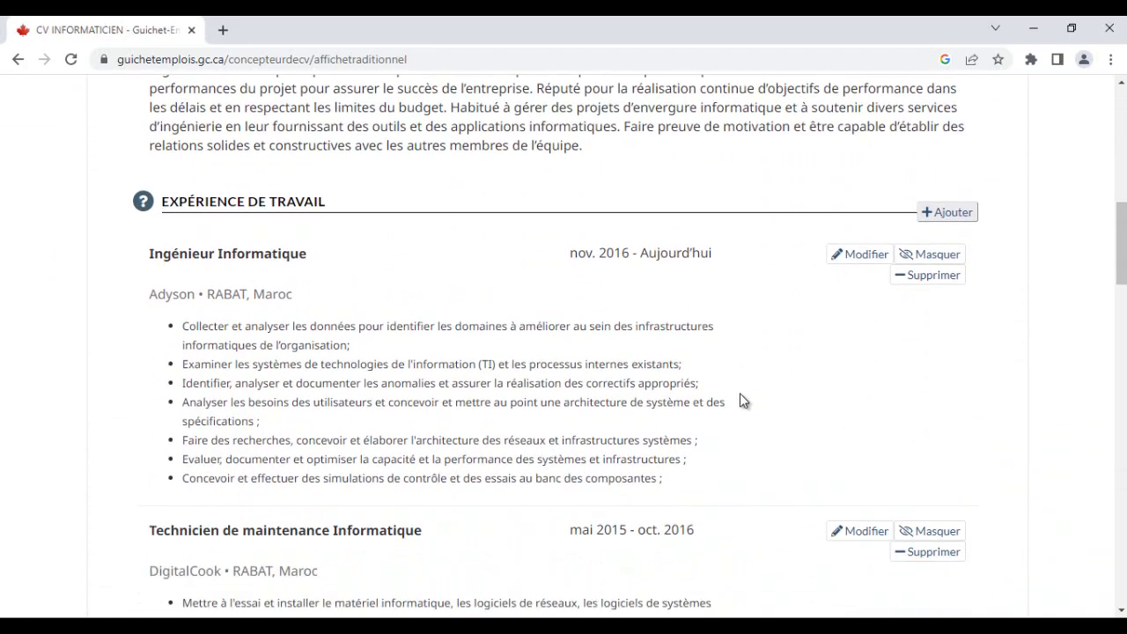
{"action": "scroll", "coordinate": [741, 401], "scroll_direction": "down", "scroll_amount": 8}
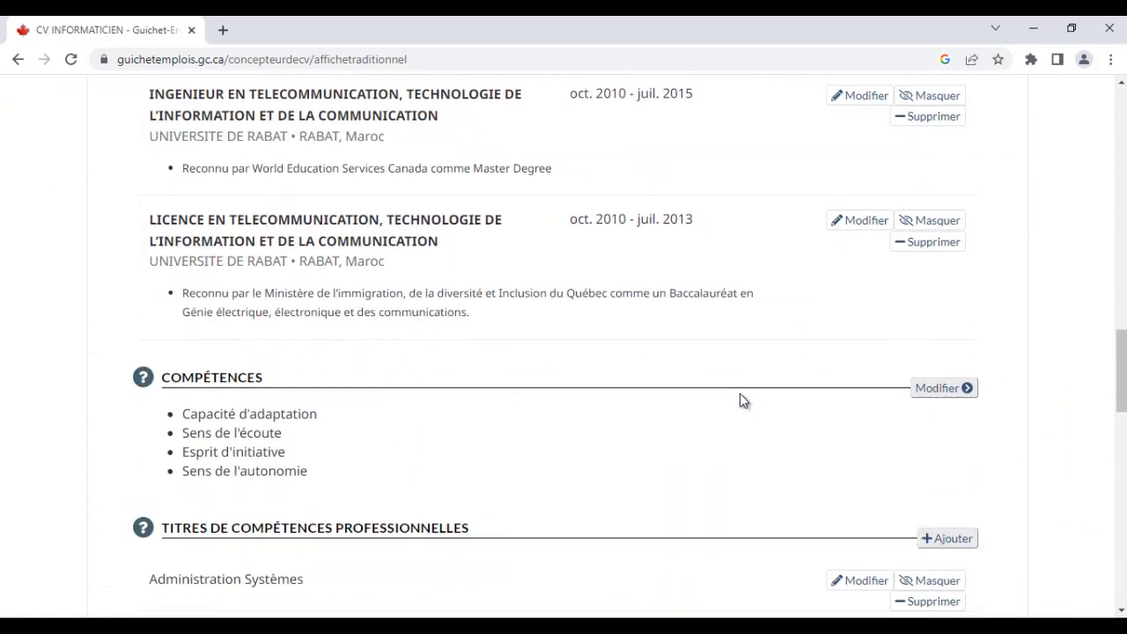
{"action": "scroll", "coordinate": [740, 401], "scroll_direction": "down", "scroll_amount": 4}
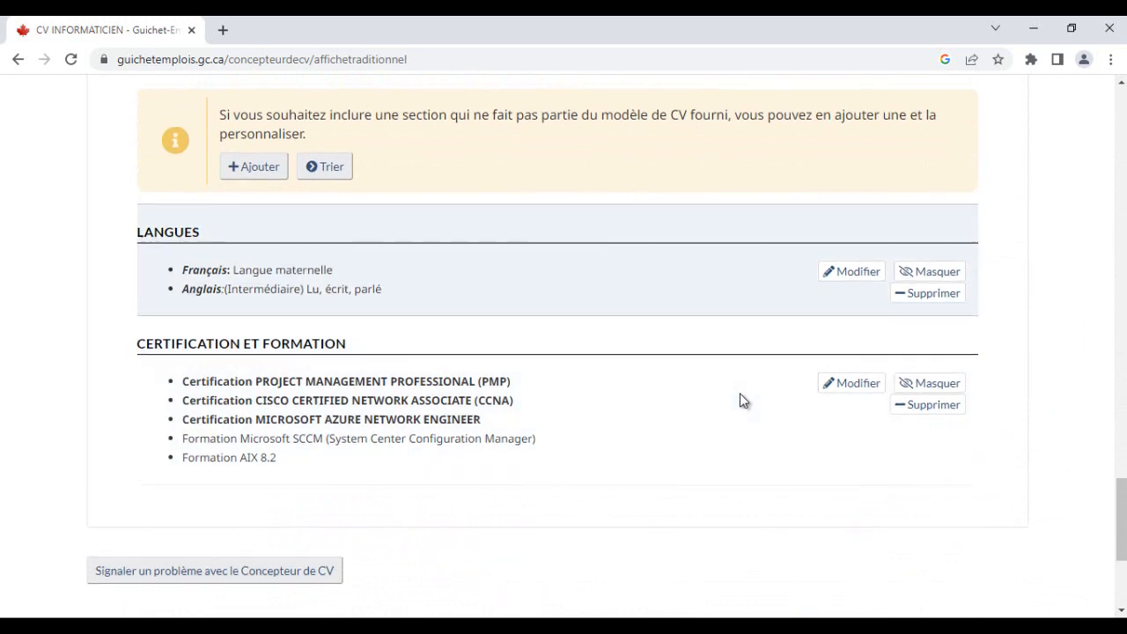
{"action": "scroll", "coordinate": [741, 400], "scroll_direction": "up", "scroll_amount": 4}
{"action": "scroll", "coordinate": [741, 400], "scroll_direction": "up", "scroll_amount": 3}
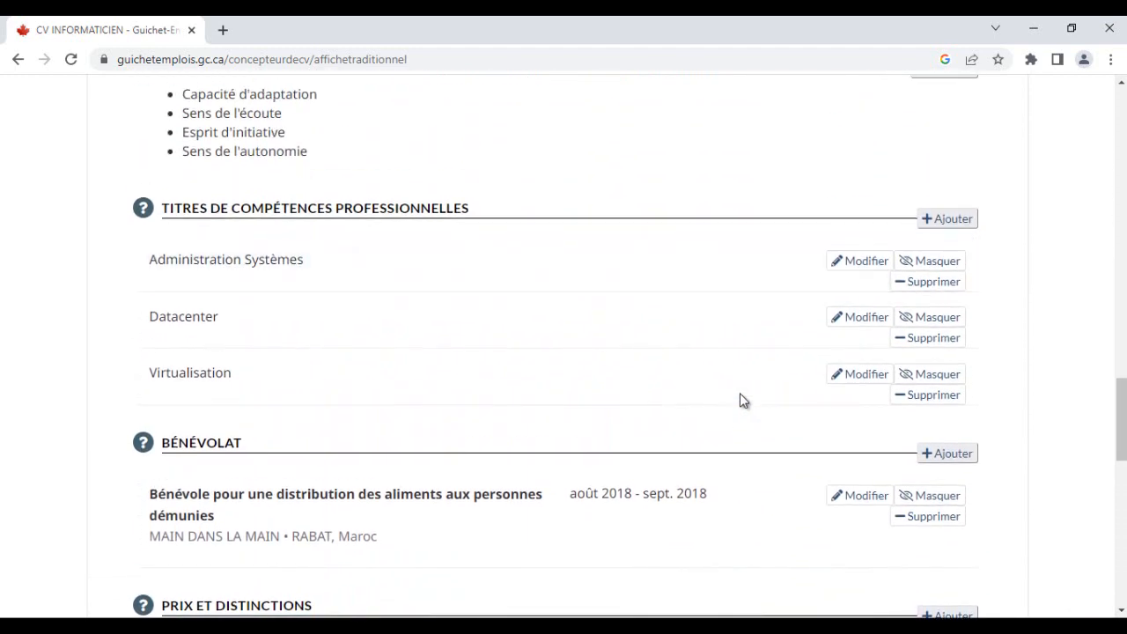
{"action": "scroll", "coordinate": [741, 401], "scroll_direction": "up", "scroll_amount": 3}
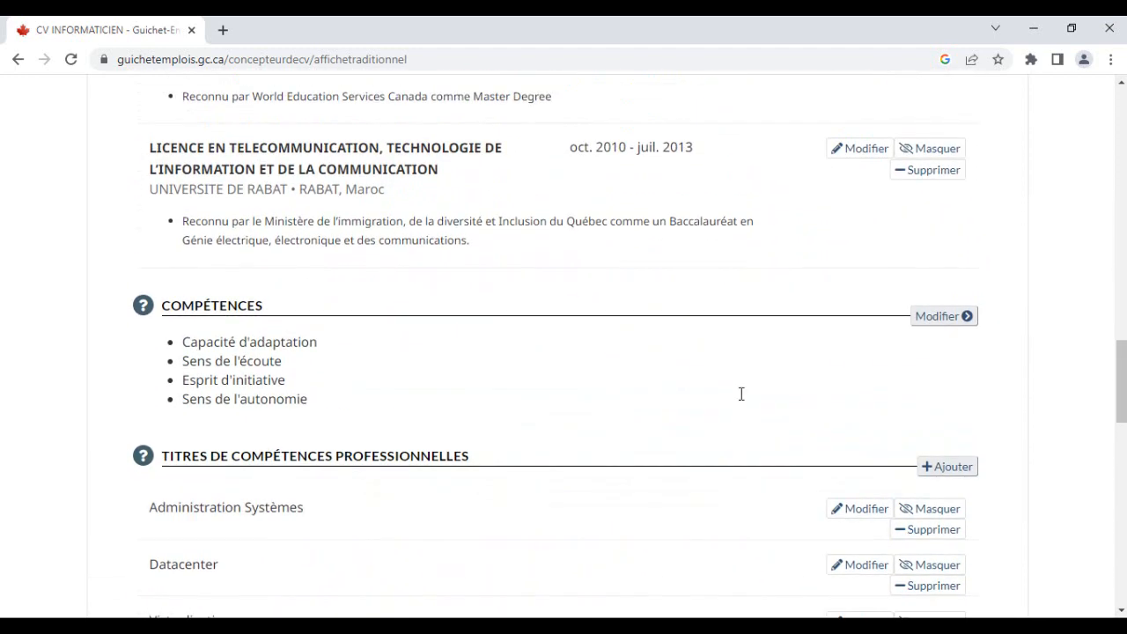
{"action": "scroll", "coordinate": [741, 396], "scroll_direction": "up", "scroll_amount": 3}
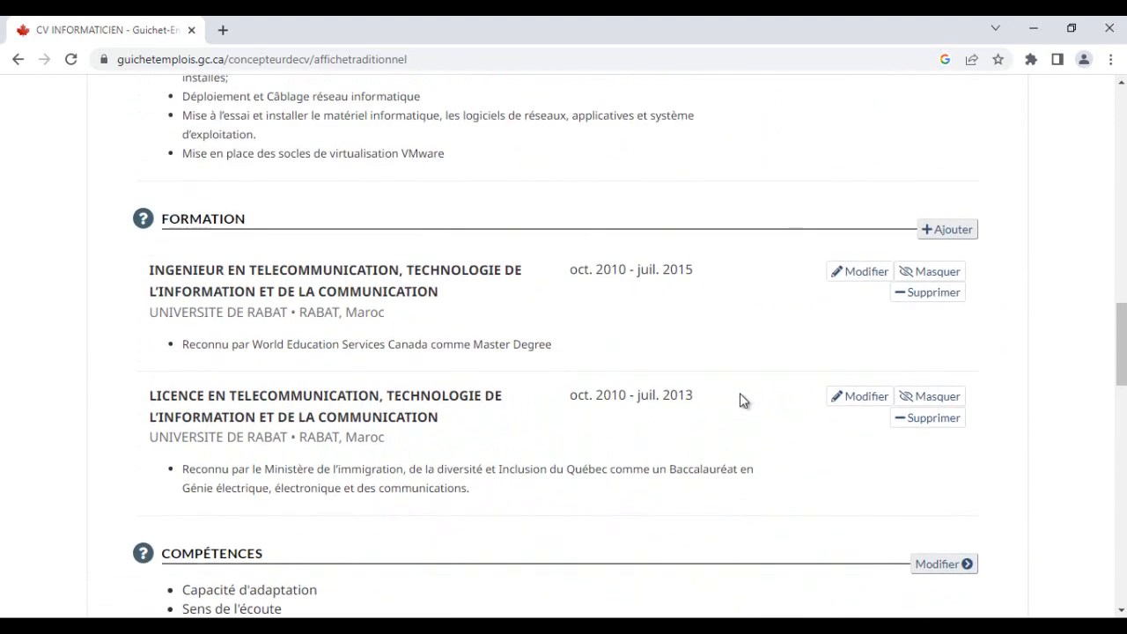
{"action": "scroll", "coordinate": [741, 400], "scroll_direction": "up", "scroll_amount": 4}
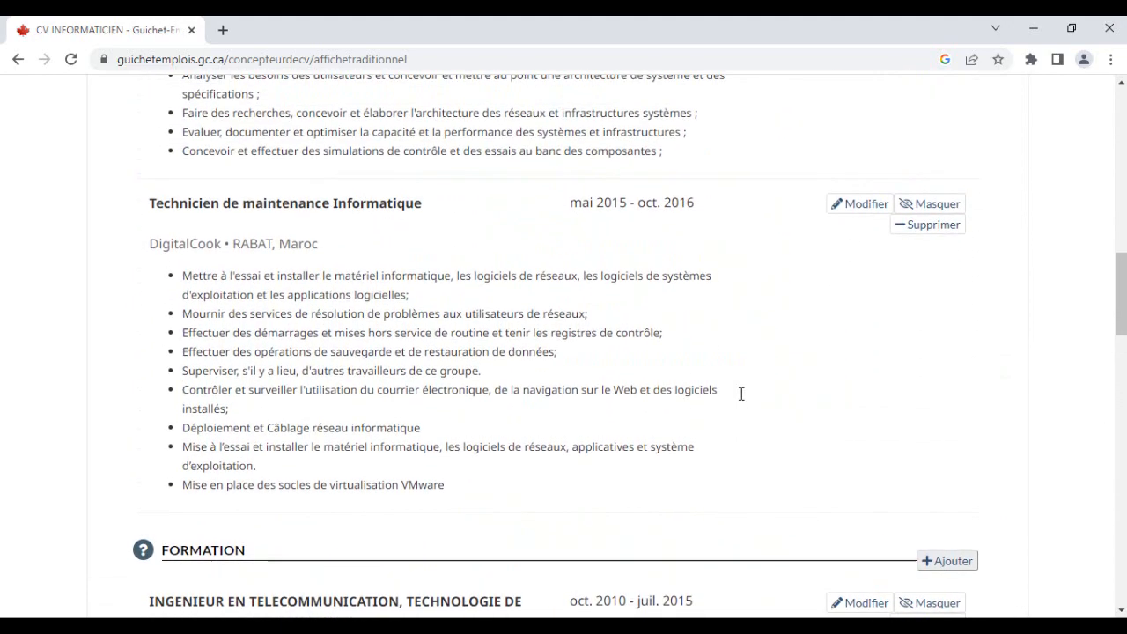
{"action": "scroll", "coordinate": [741, 396], "scroll_direction": "up", "scroll_amount": 6}
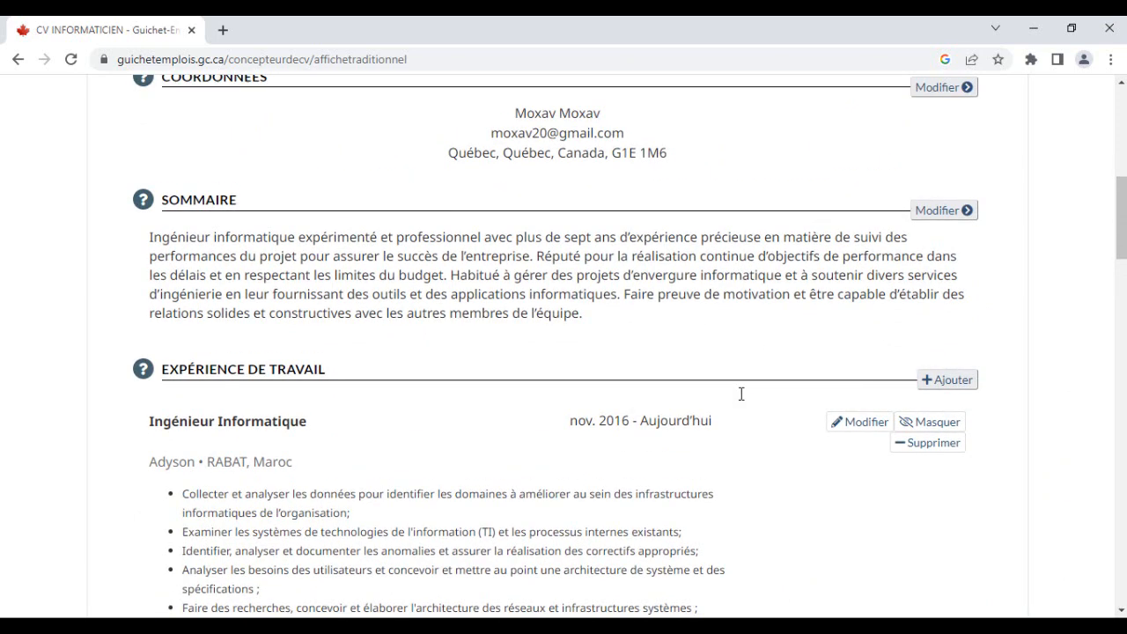
{"action": "scroll", "coordinate": [741, 397], "scroll_direction": "up", "scroll_amount": 1}
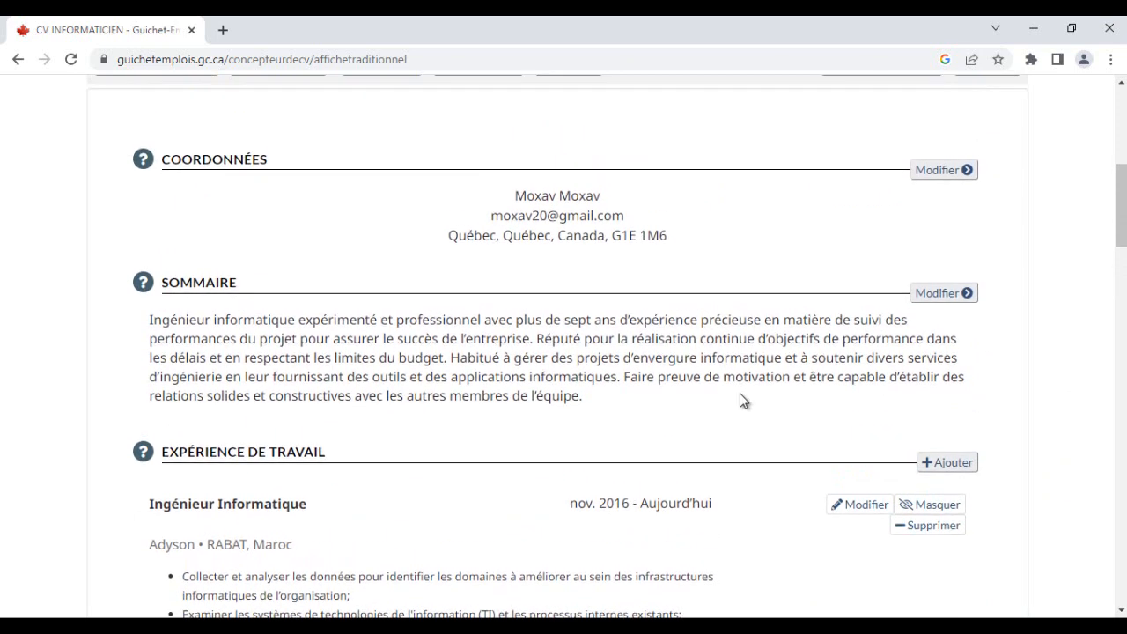
{"action": "scroll", "coordinate": [741, 401], "scroll_direction": "up", "scroll_amount": 3}
{"action": "scroll", "coordinate": [741, 400], "scroll_direction": "down", "scroll_amount": 12}
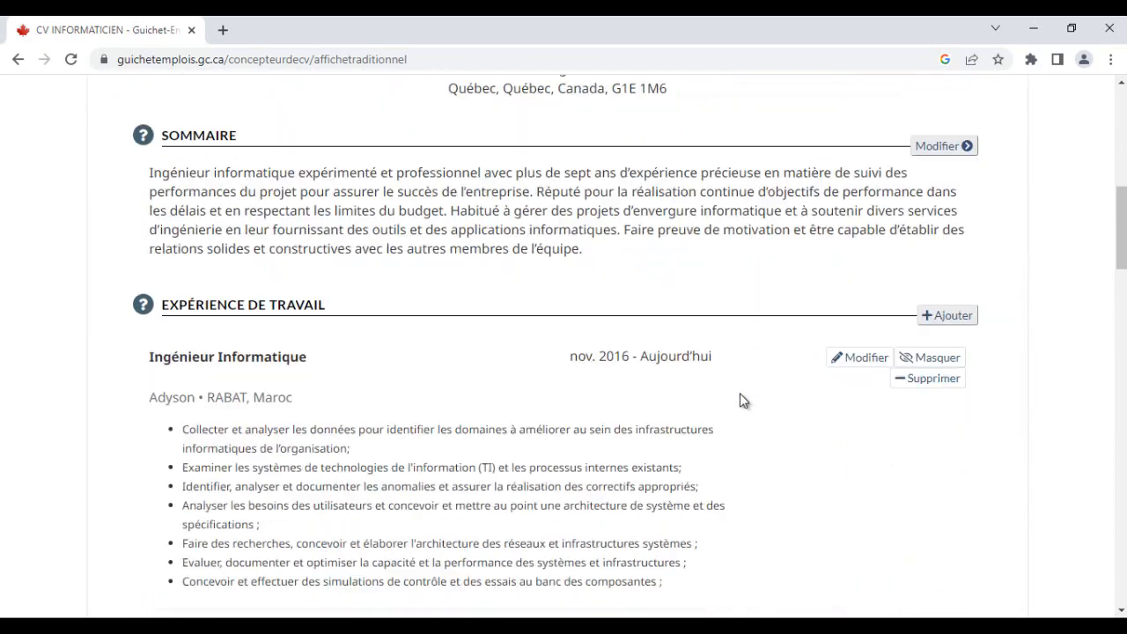
{"action": "scroll", "coordinate": [741, 401], "scroll_direction": "down", "scroll_amount": 4}
- Switch to Word and browse the Word CV back up to its header
{"action": "key", "text": "alt+Tab"}
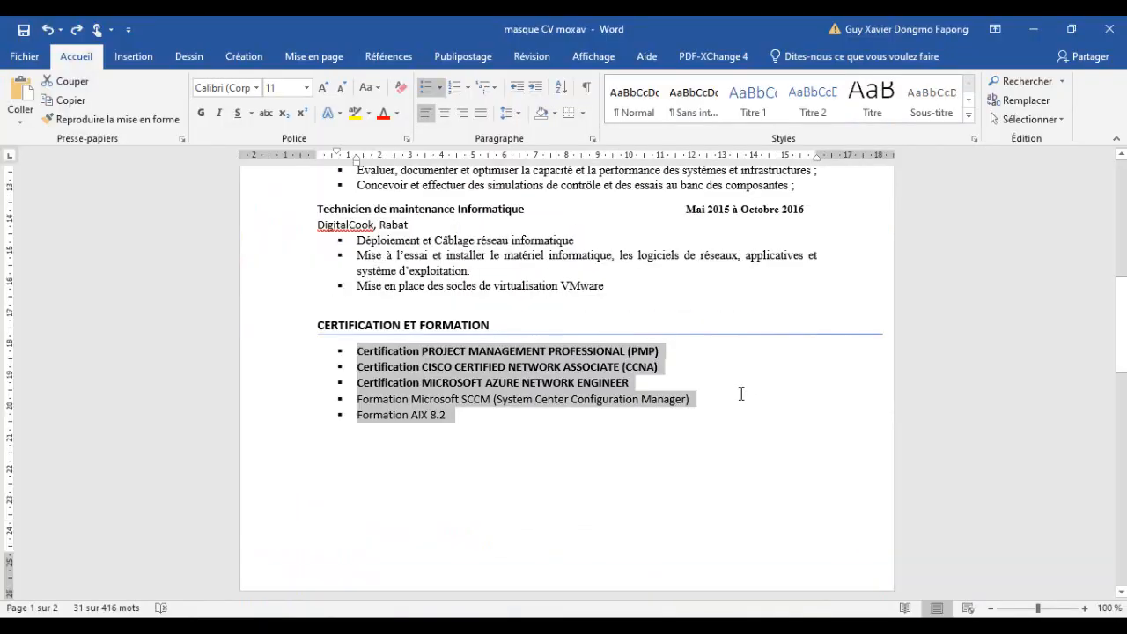
{"action": "scroll", "coordinate": [741, 394], "scroll_direction": "up", "scroll_amount": 3}
{"action": "scroll", "coordinate": [742, 395], "scroll_direction": "down", "scroll_amount": 10}
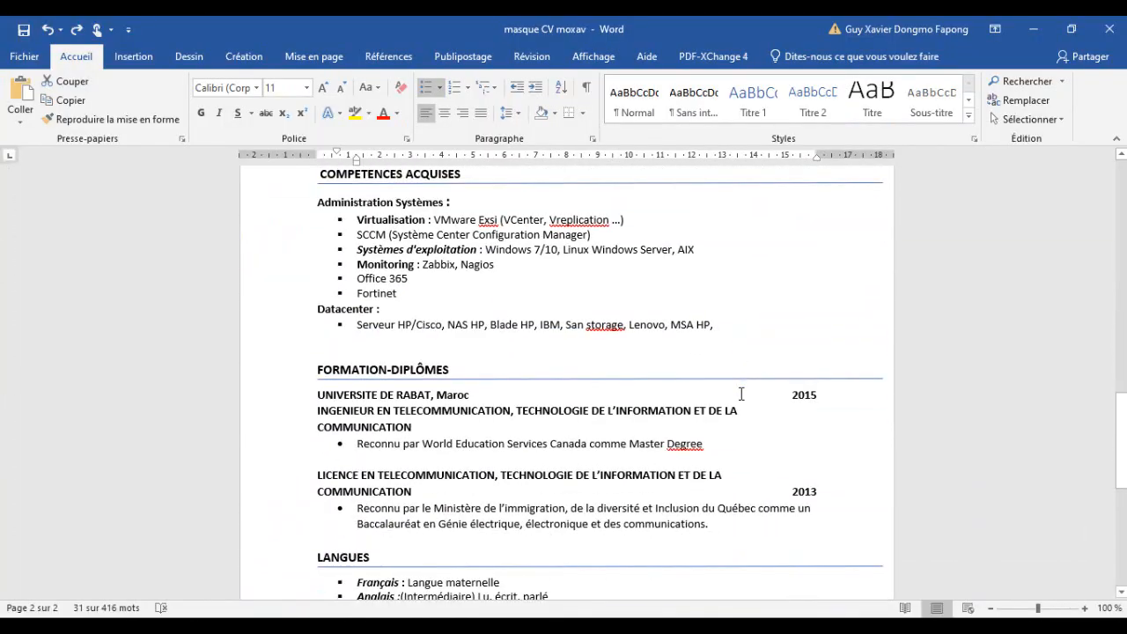
{"action": "scroll", "coordinate": [741, 394], "scroll_direction": "down", "scroll_amount": 5}
{"action": "scroll", "coordinate": [741, 394], "scroll_direction": "up", "scroll_amount": 7}
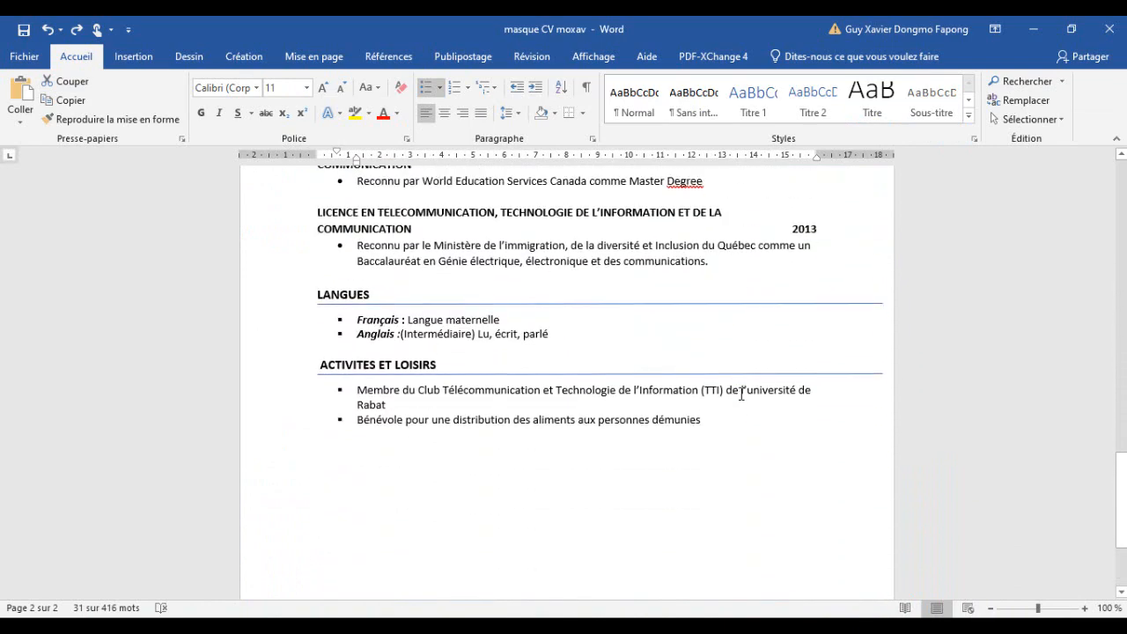
{"action": "scroll", "coordinate": [742, 394], "scroll_direction": "up", "scroll_amount": 20}
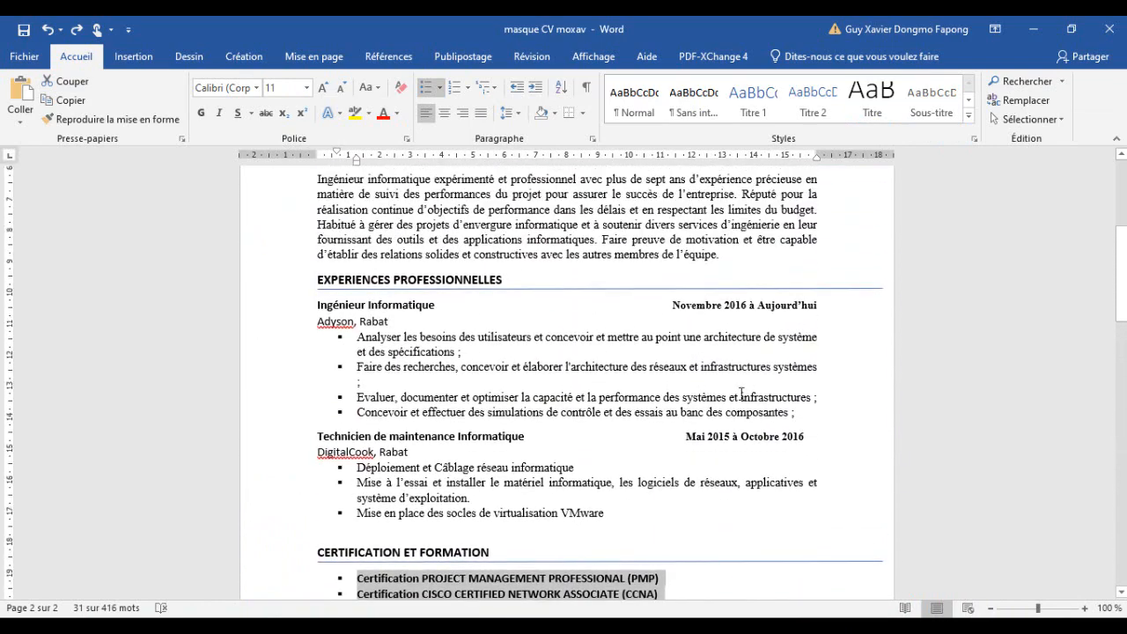
{"action": "scroll", "coordinate": [741, 394], "scroll_direction": "up", "scroll_amount": 1}
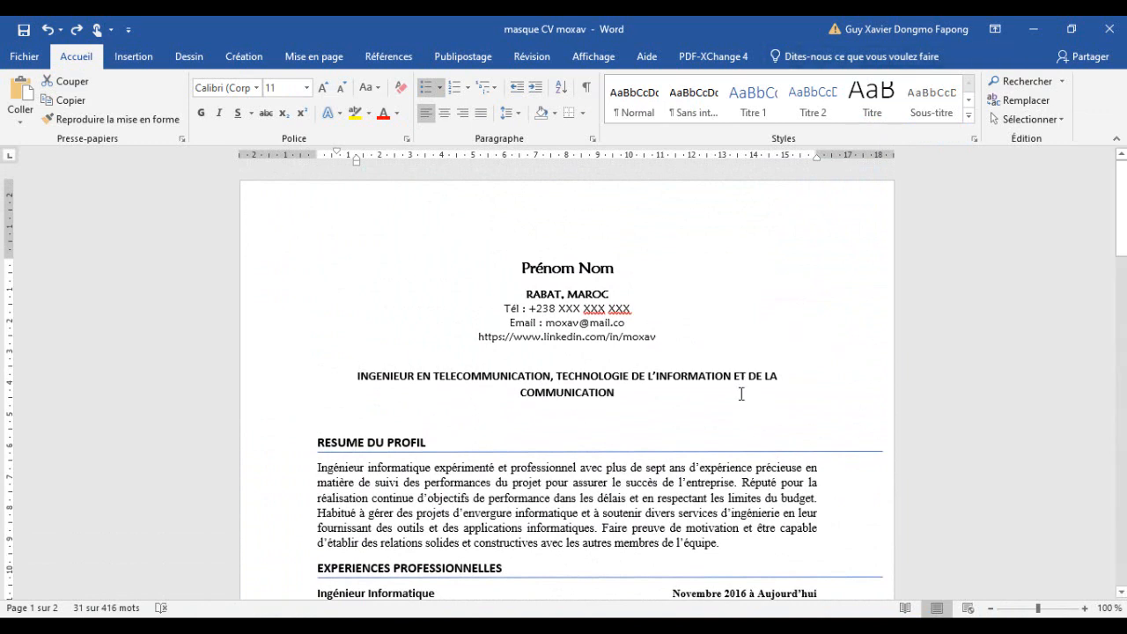
- Select parts of the header name in the Word CV, then the LinkedIn address line
{"action": "key", "text": "shift+Right"}
{"action": "key", "text": "shift+Right"}
{"action": "key", "text": "shift+Right"}
{"action": "key", "text": "shift+Right"}
{"action": "key", "text": "shift+Right"}
{"action": "key", "text": "shift+Right"}
{"action": "key", "text": "shift+Right"}
{"action": "key", "text": "shift+Right"}
{"action": "key", "text": "shift+Right"}
{"action": "key", "text": "shift+Right"}
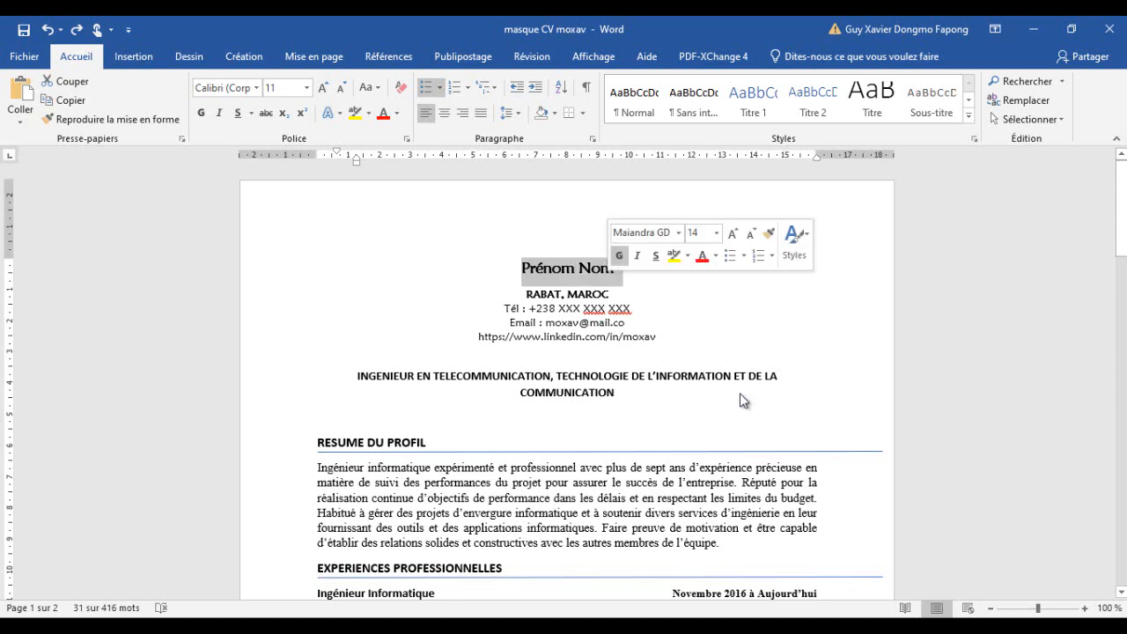
{"action": "left_click", "coordinate": [536, 269]}
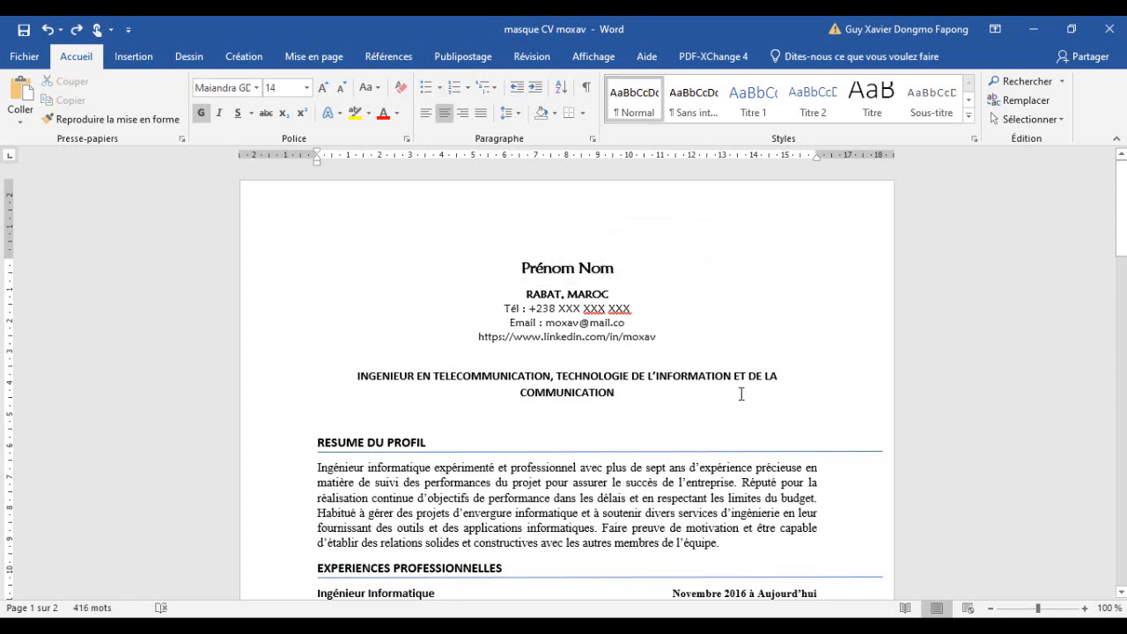
{"action": "key", "text": "shift+Right"}
{"action": "key", "text": "shift+Right"}
{"action": "key", "text": "shift+Right"}
{"action": "key", "text": "shift+Right"}
{"action": "key", "text": "shift+Right"}
{"action": "key", "text": "shift+Right"}
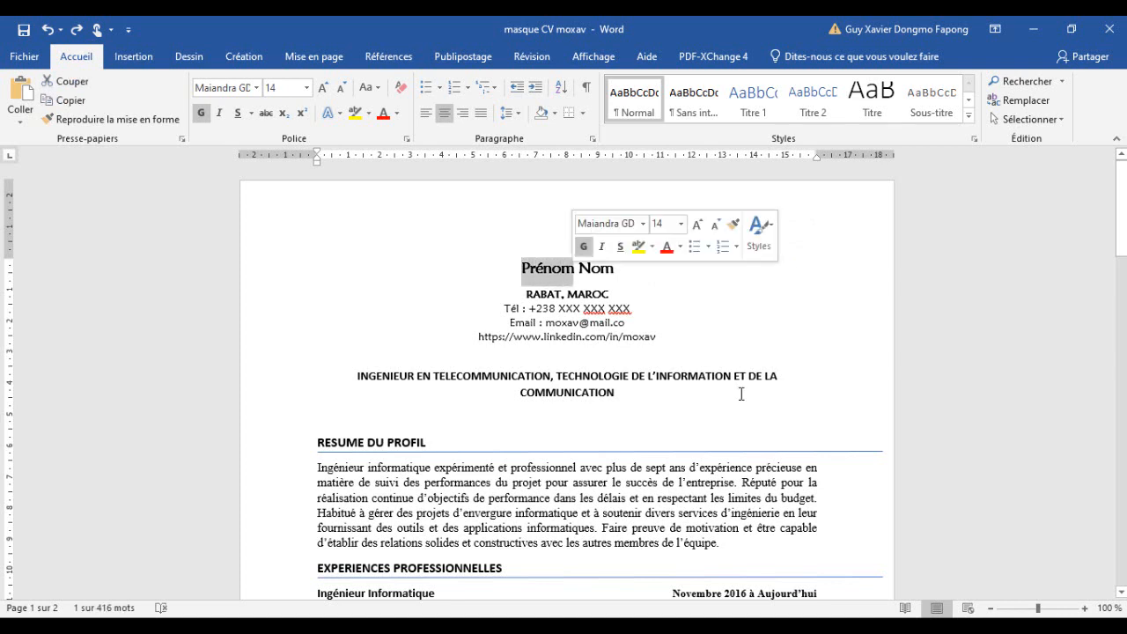
{"action": "key", "text": "Right"}
{"action": "key", "text": "Right"}
{"action": "key", "text": "shift+Right"}
{"action": "key", "text": "shift+Right"}
{"action": "key", "text": "shift+Right"}
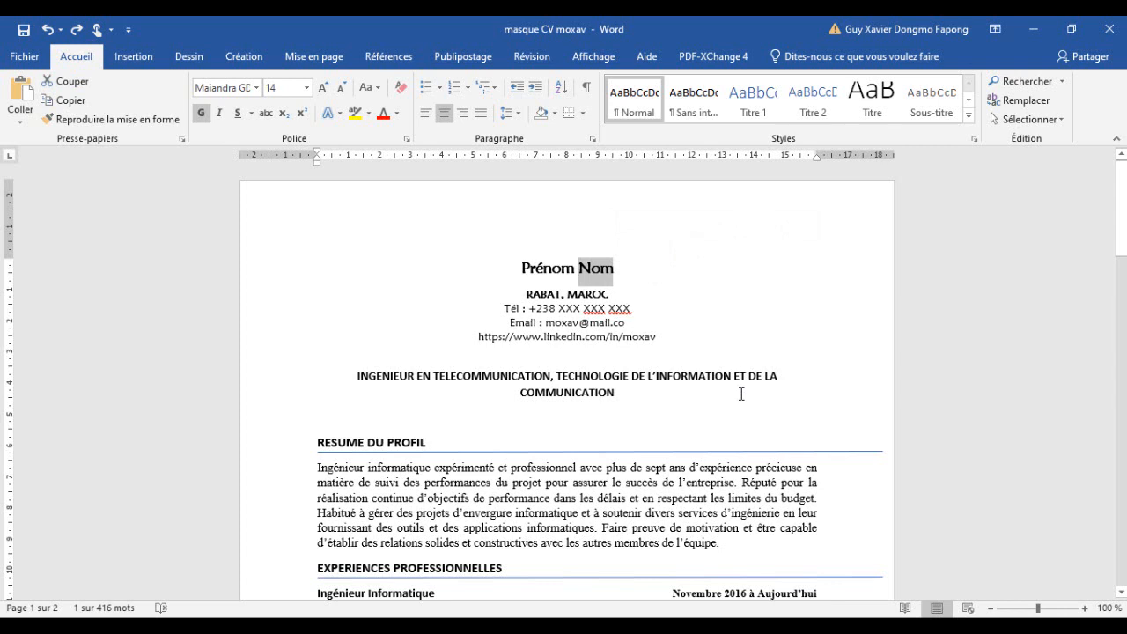
{"action": "mouse_move", "coordinate": [478, 337]}
{"action": "left_mouse_down"}
{"action": "mouse_move", "coordinate": [664, 338]}
{"action": "mouse_move", "coordinate": [576, 337]}
{"action": "mouse_move", "coordinate": [606, 337]}
{"action": "left_mouse_up"}
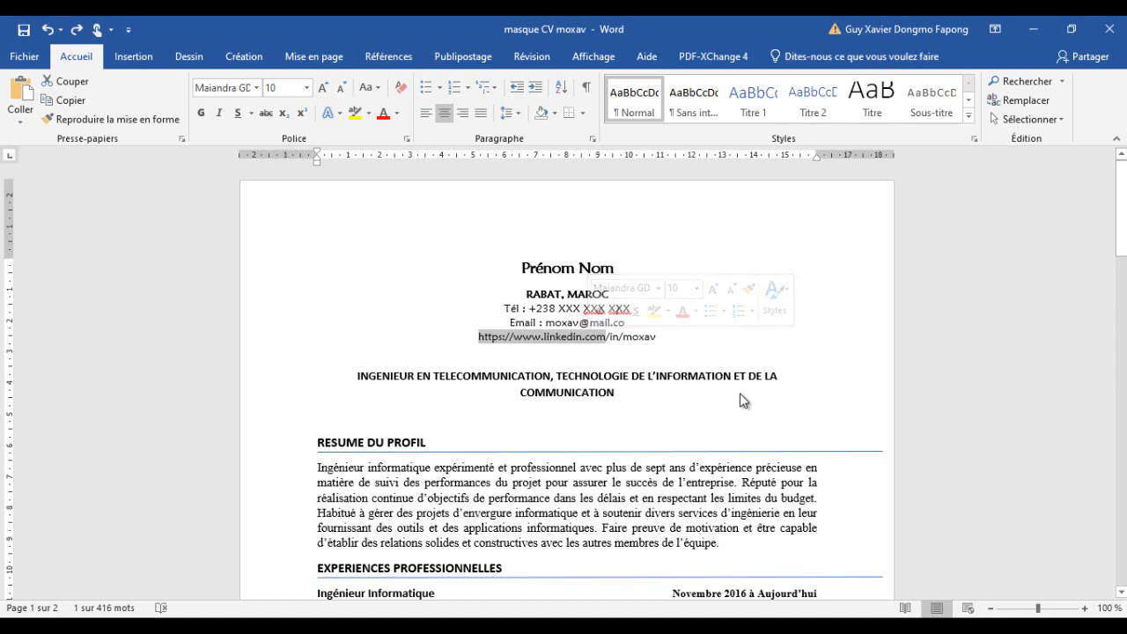
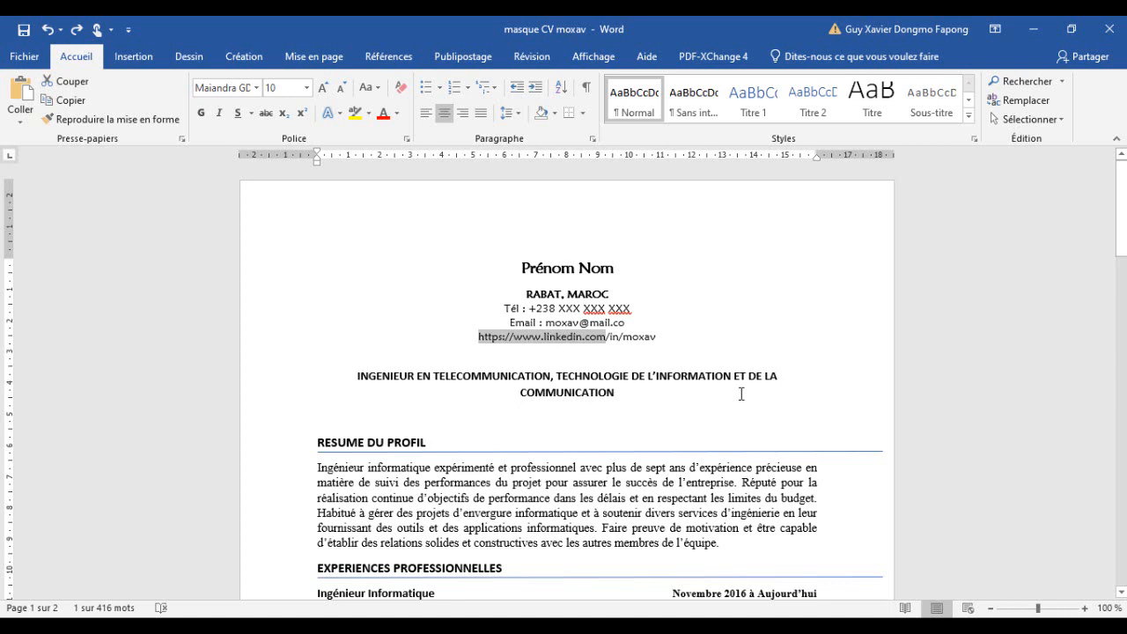
- Switch to the browser and review the online CV from its contact details down to the CERTIFICATION ET FORMATION section
{"action": "key", "text": "super+1"}
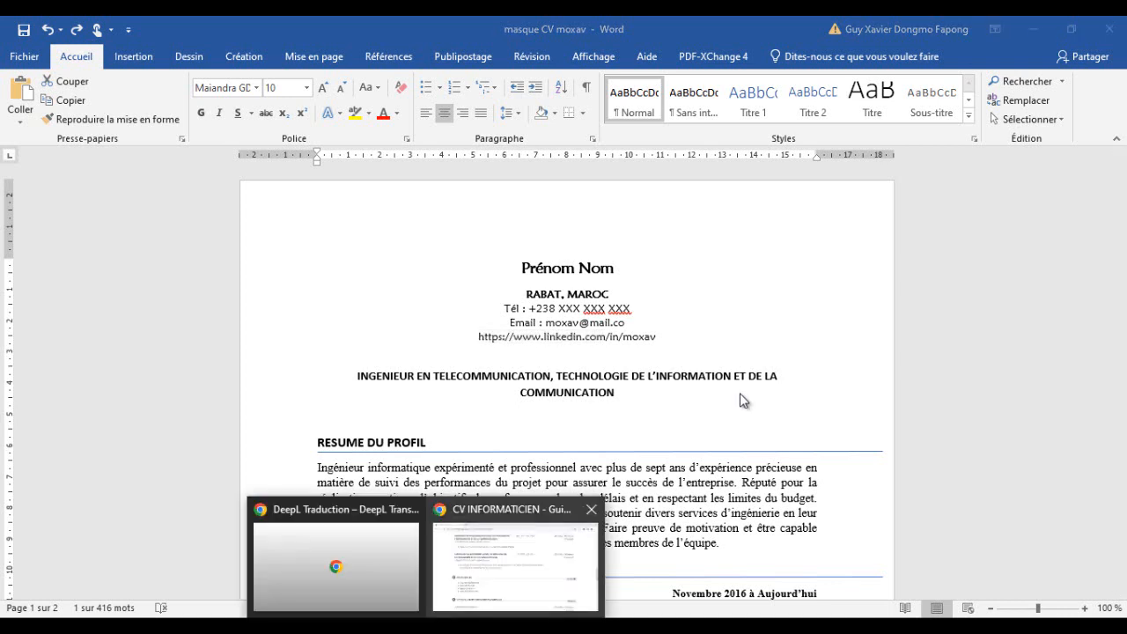
{"action": "scroll", "coordinate": [743, 401], "scroll_direction": "up", "scroll_amount": 20}
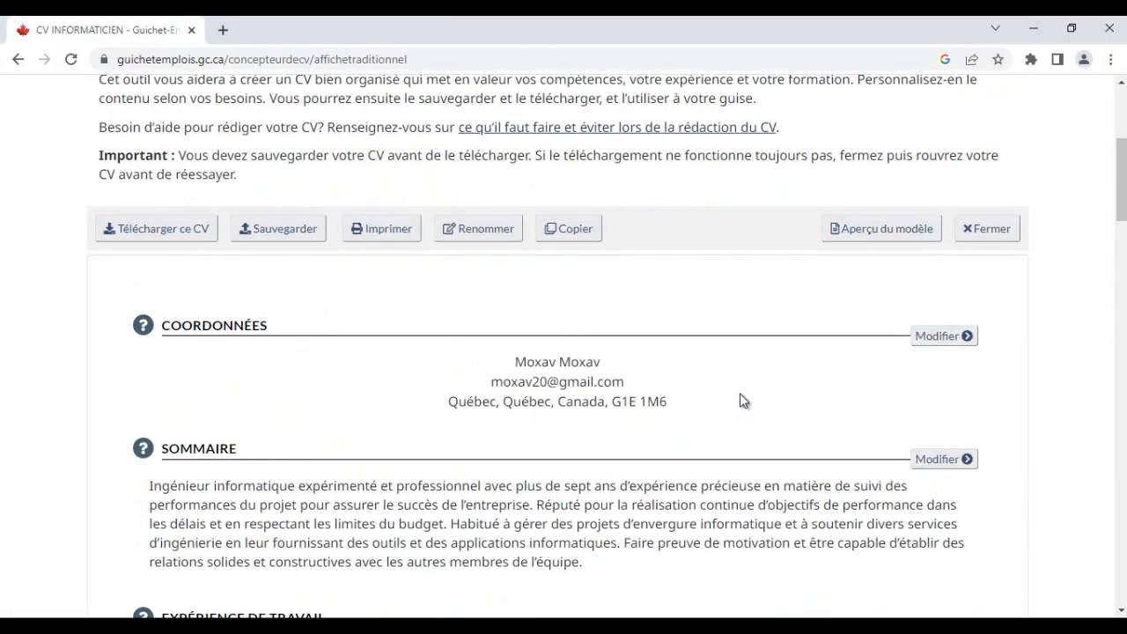
{"action": "scroll", "coordinate": [742, 401], "scroll_direction": "down", "scroll_amount": 5}
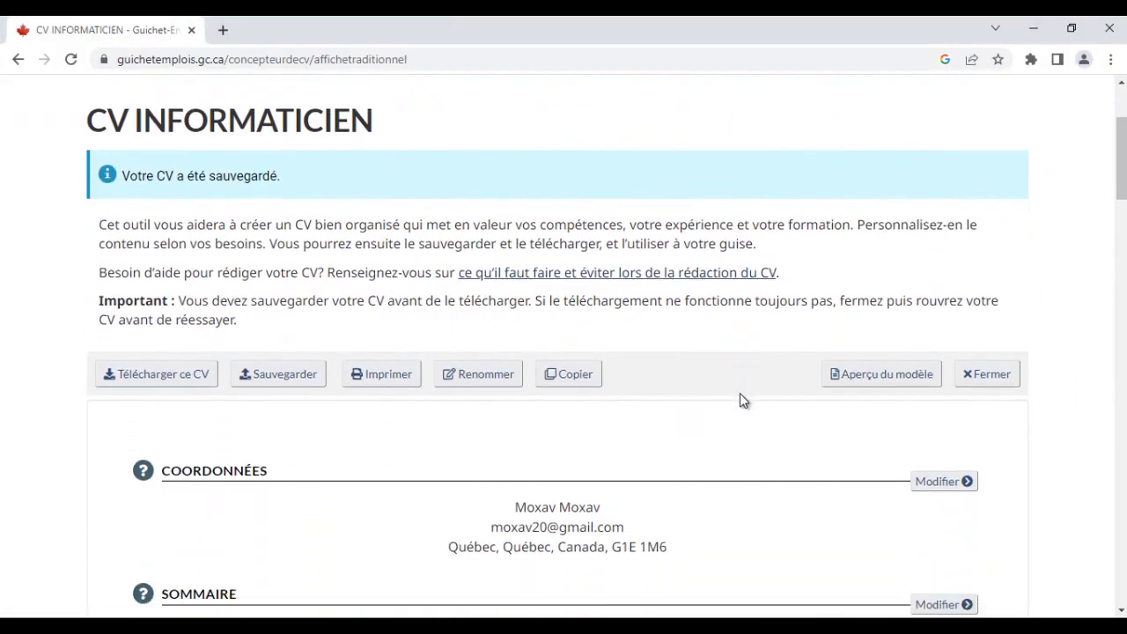
{"action": "scroll", "coordinate": [742, 401], "scroll_direction": "down", "scroll_amount": 5}
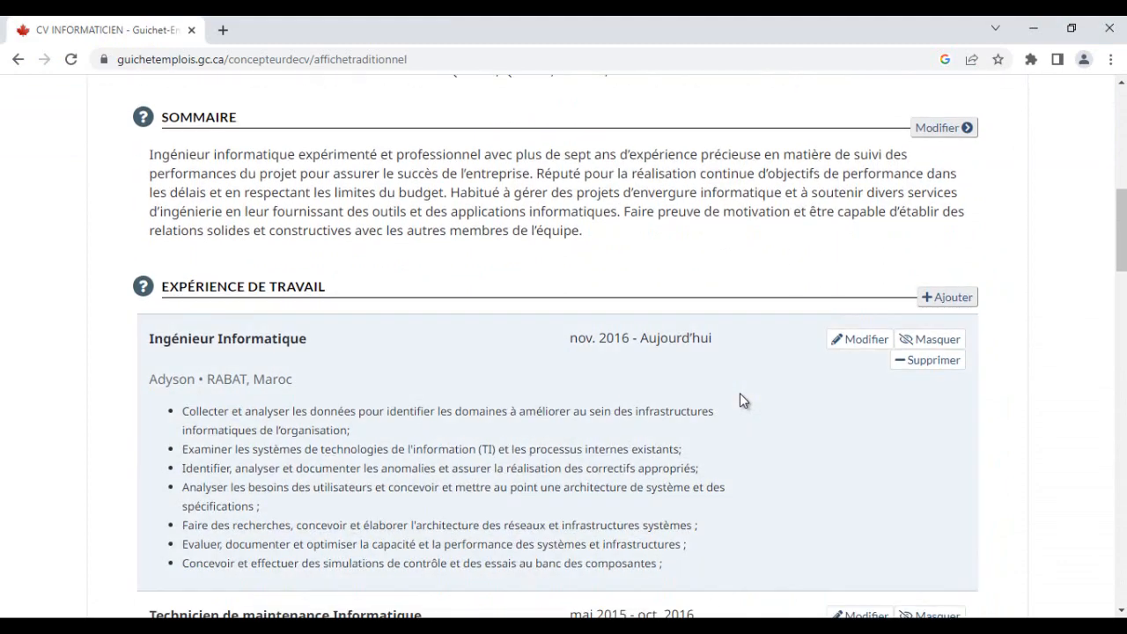
{"action": "scroll", "coordinate": [742, 401], "scroll_direction": "down", "scroll_amount": 10}
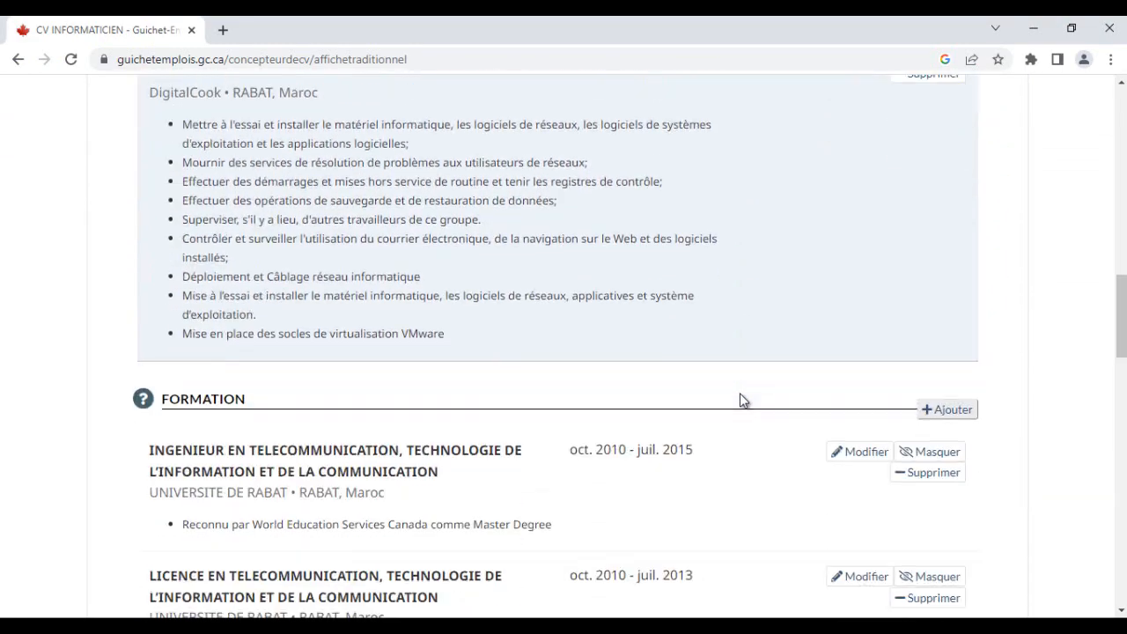
{"action": "scroll", "coordinate": [743, 401], "scroll_direction": "down", "scroll_amount": 8}
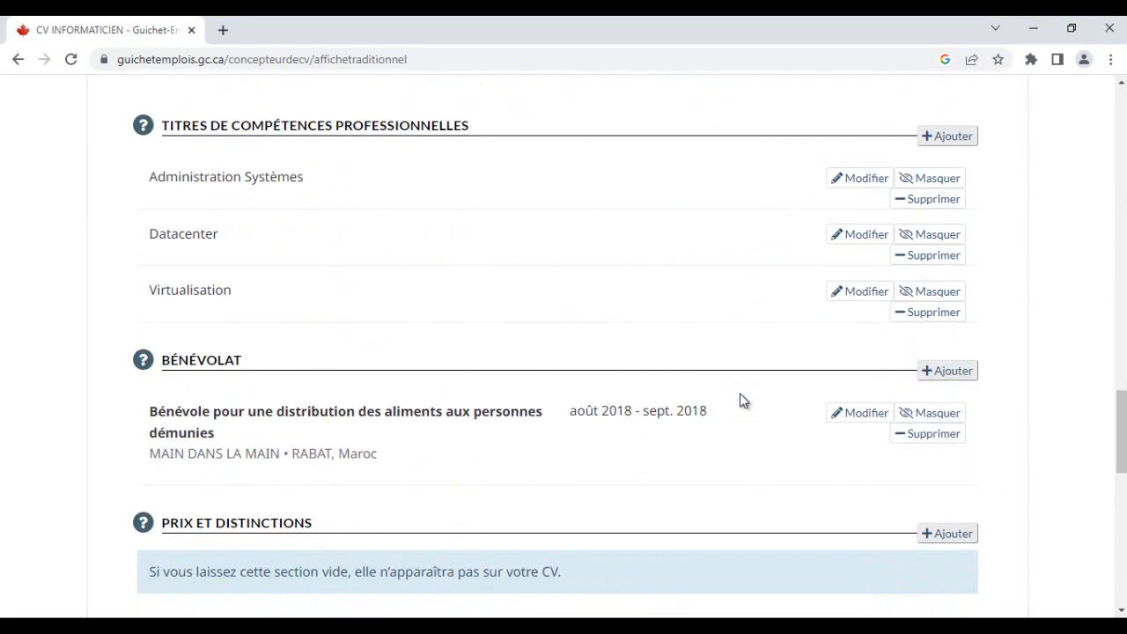
{"action": "scroll", "coordinate": [742, 401], "scroll_direction": "down", "scroll_amount": 4}
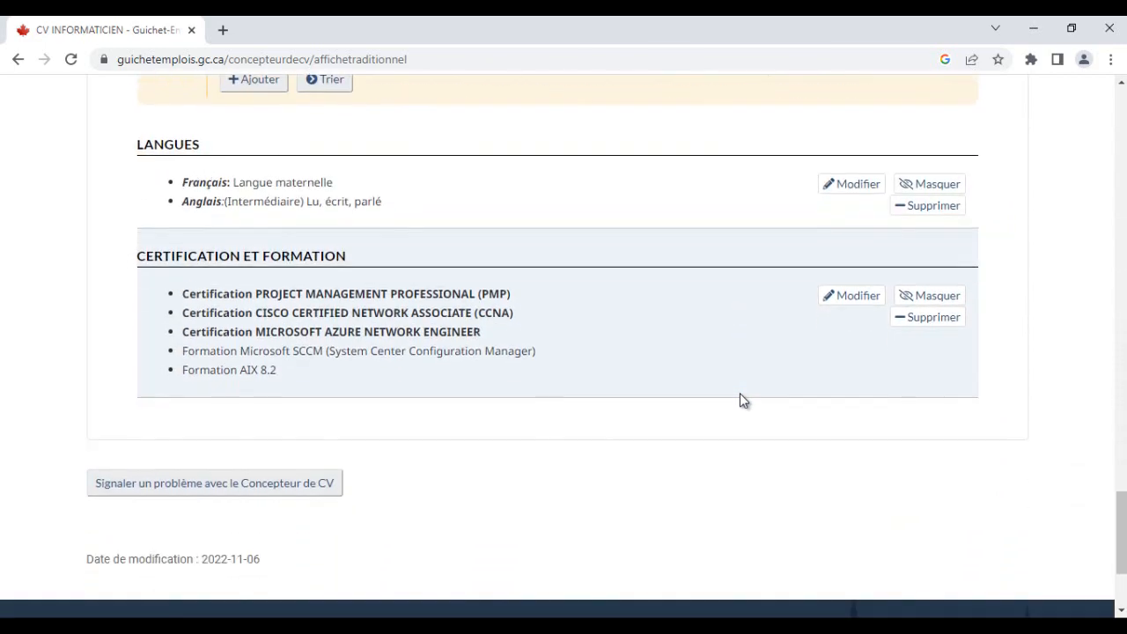
{"action": "scroll", "coordinate": [742, 400], "scroll_direction": "up", "scroll_amount": 15}
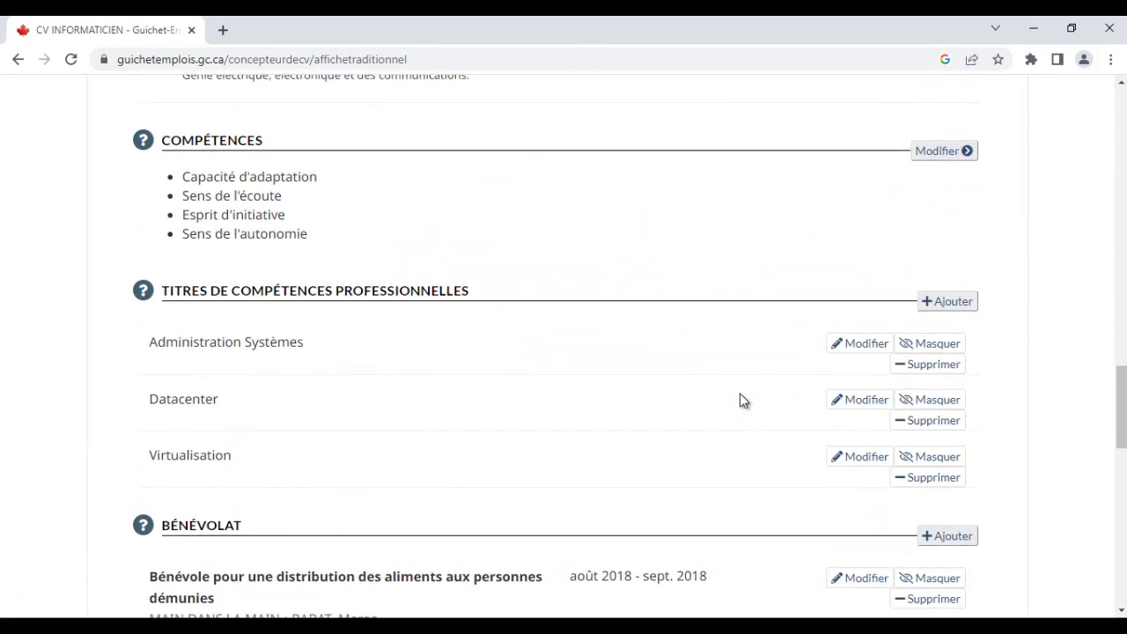
{"action": "scroll", "coordinate": [743, 401], "scroll_direction": "up", "scroll_amount": 18}
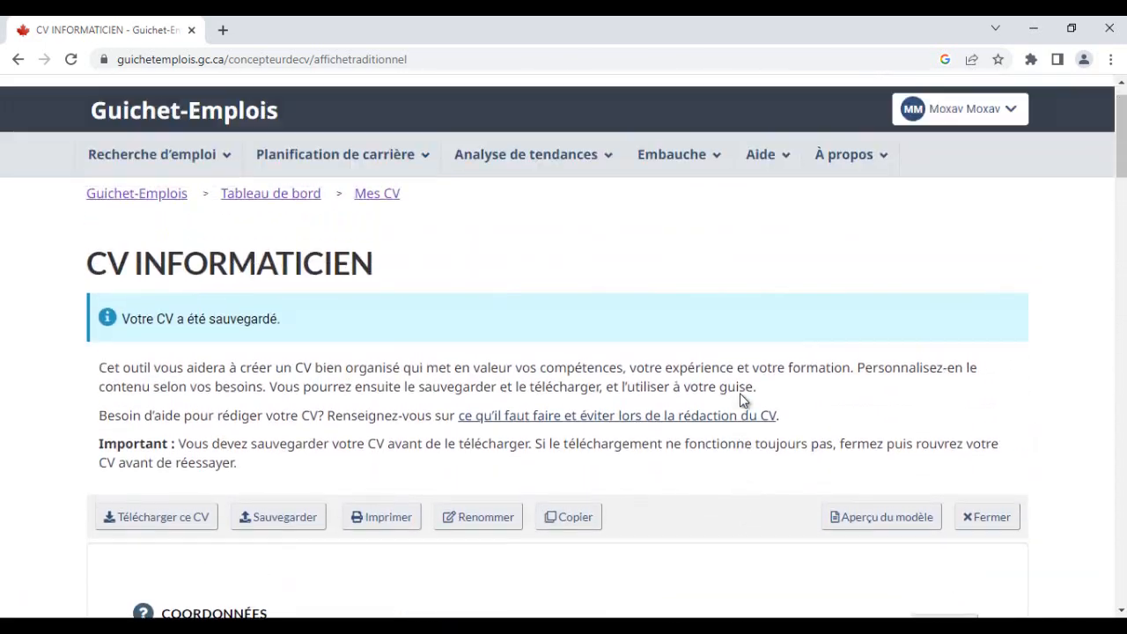
- Save the CV in the Concepteur de CV
{"action": "scroll", "coordinate": [742, 400], "scroll_direction": "down", "scroll_amount": 1}
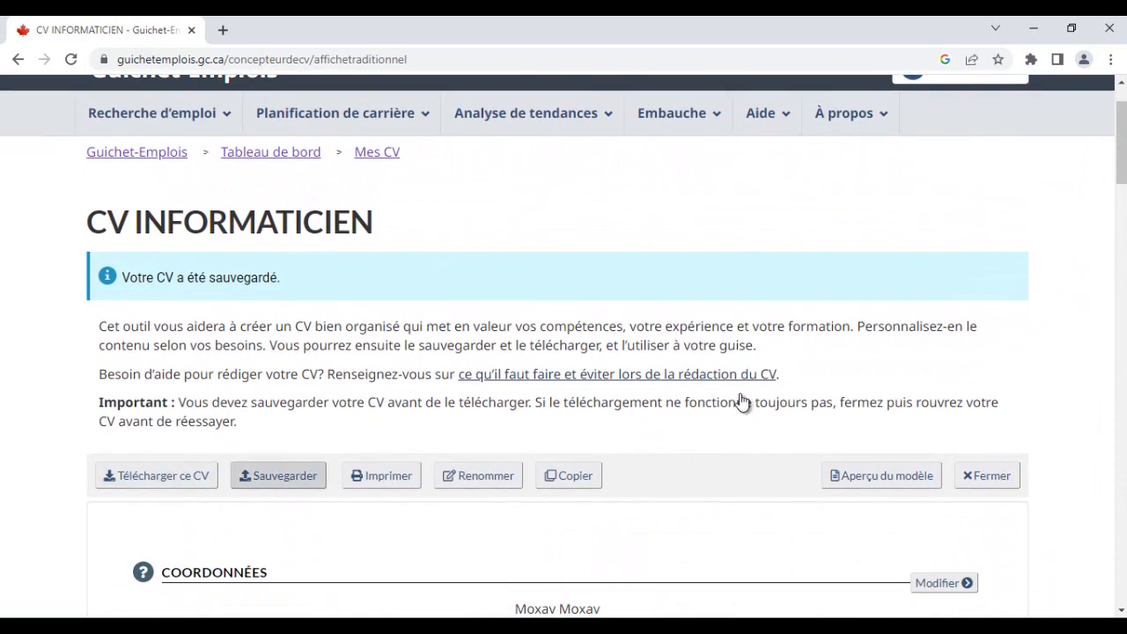
{"action": "left_click", "coordinate": [279, 476]}
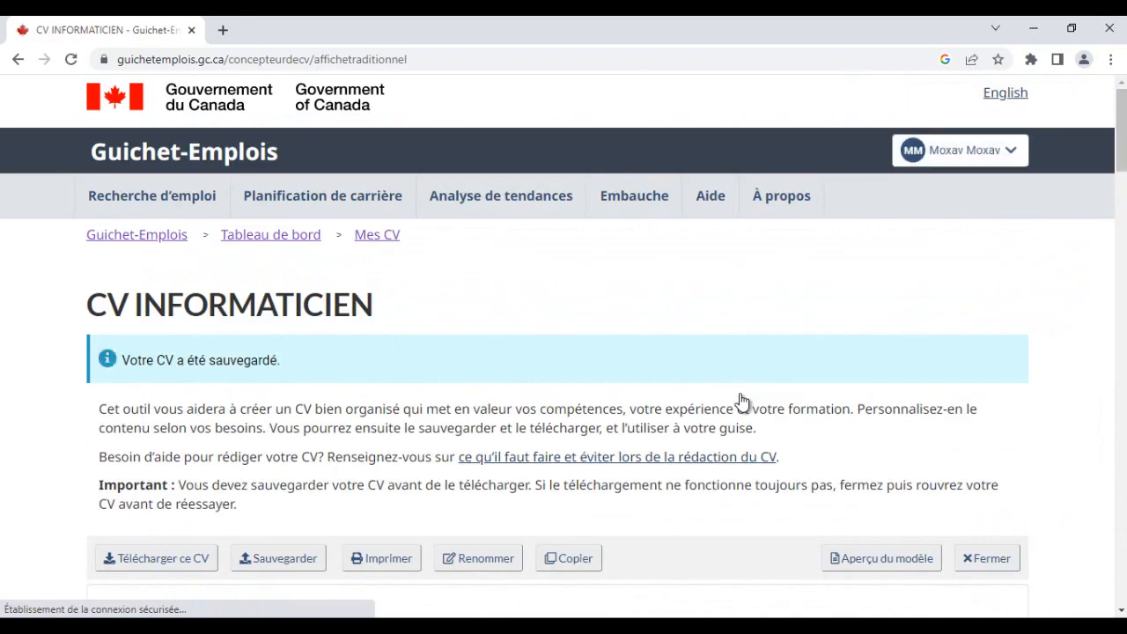
- Download the CV as a Word document
{"action": "scroll", "coordinate": [742, 401], "scroll_direction": "down", "scroll_amount": 4}
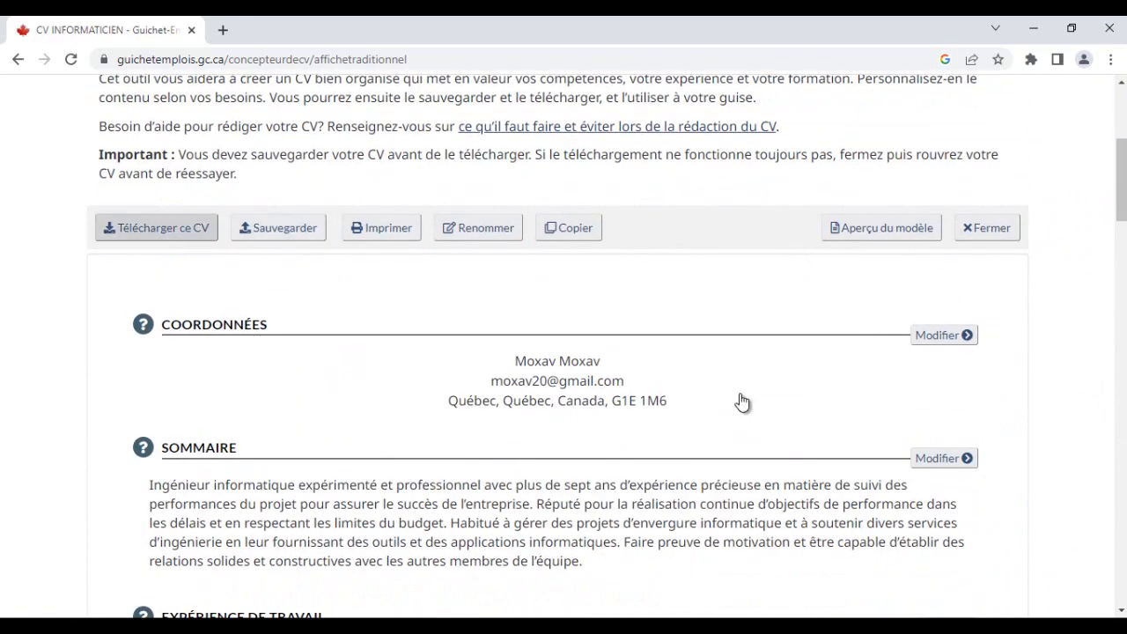
{"action": "left_click", "coordinate": [156, 227]}
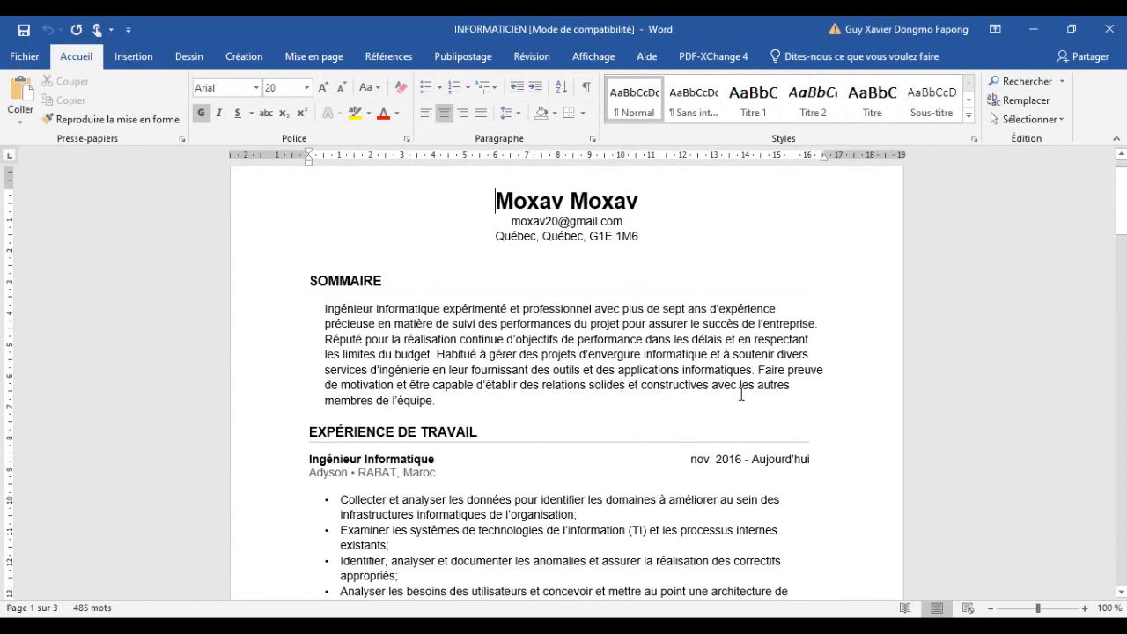
- Examine the header of the downloaded Word CV, switching between it and the original Word CV
{"action": "scroll", "coordinate": [742, 394], "scroll_direction": "down", "scroll_amount": 1}
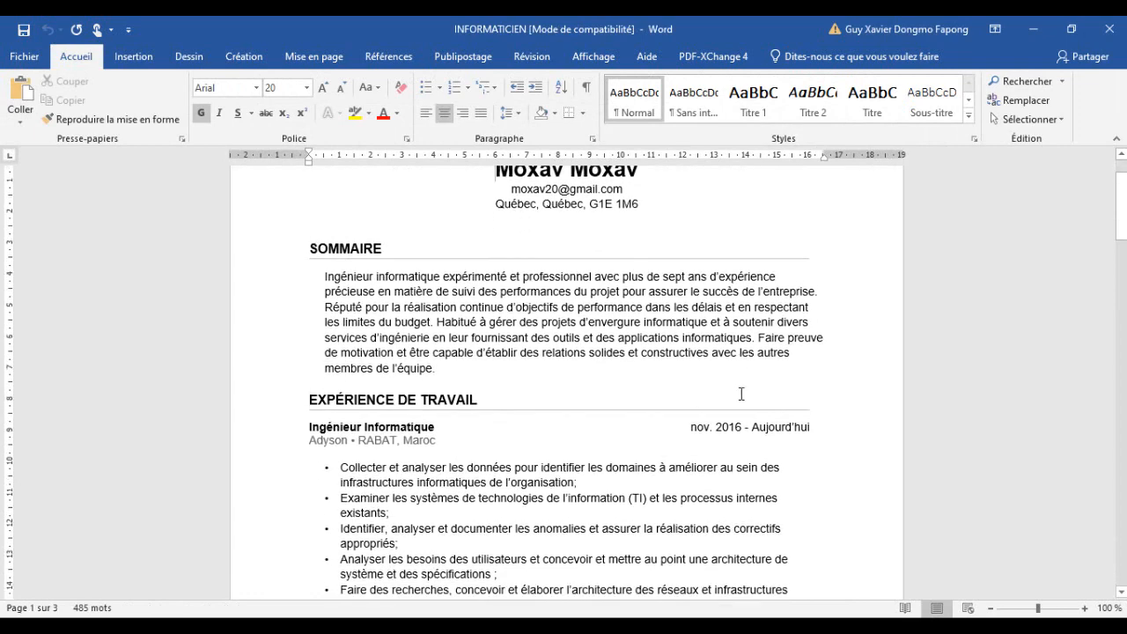
{"action": "scroll", "coordinate": [741, 395], "scroll_direction": "up", "scroll_amount": 2}
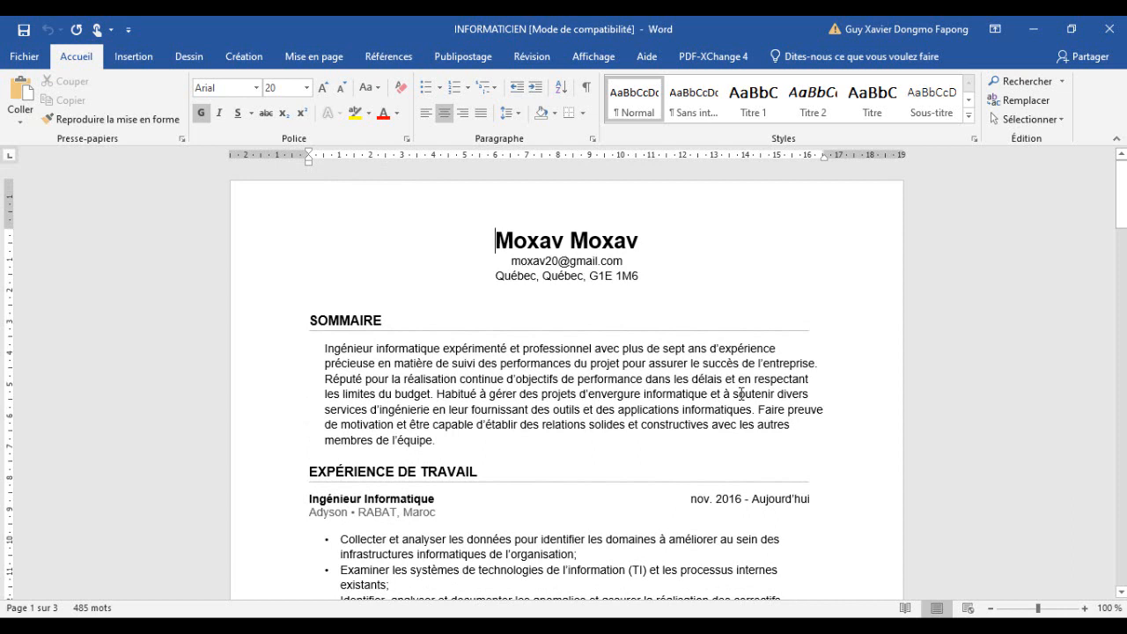
{"action": "key", "text": "Down"}
{"action": "key", "text": "Down"}
{"action": "key", "text": "End"}
{"action": "key", "text": "Down"}
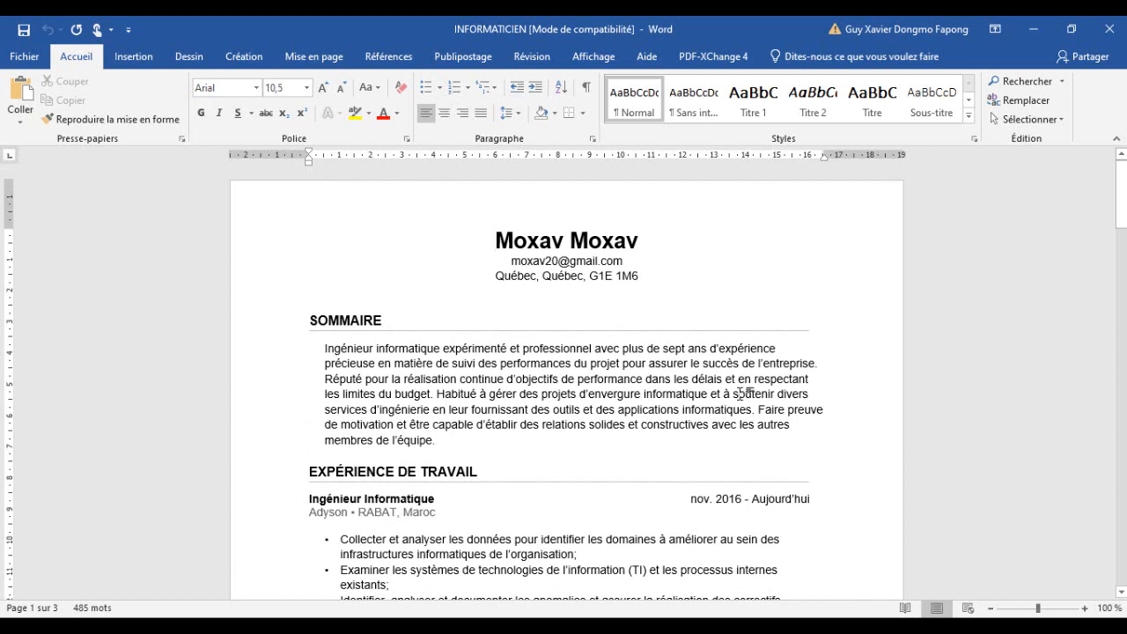
{"action": "mouse_move", "coordinate": [588, 627]}
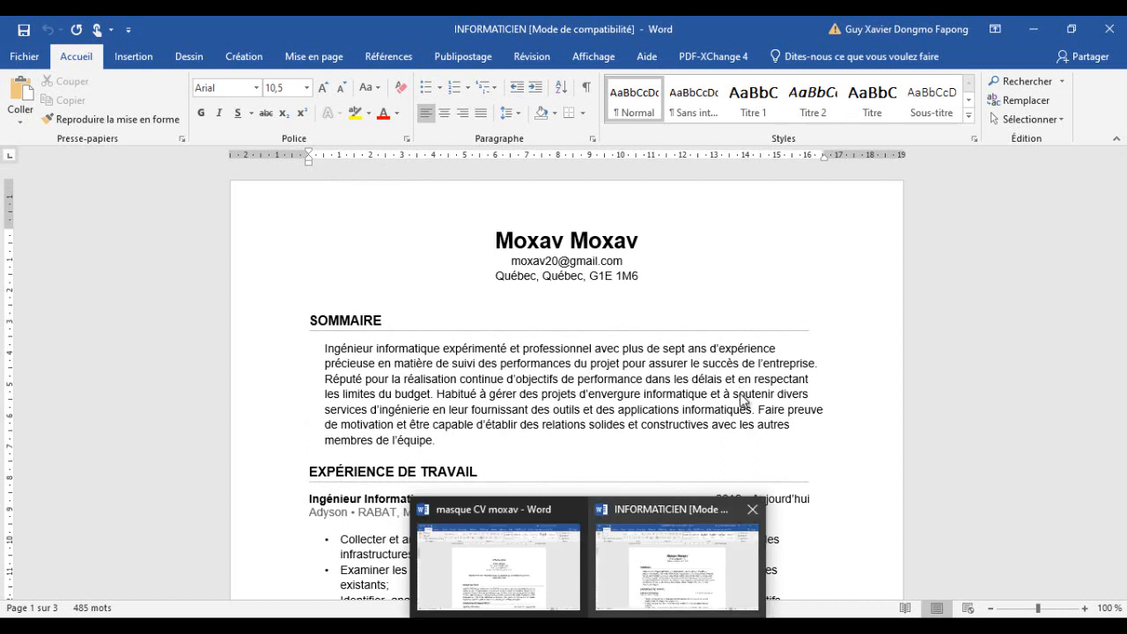
{"action": "left_click", "coordinate": [678, 566]}
{"action": "left_click", "coordinate": [588, 627]}
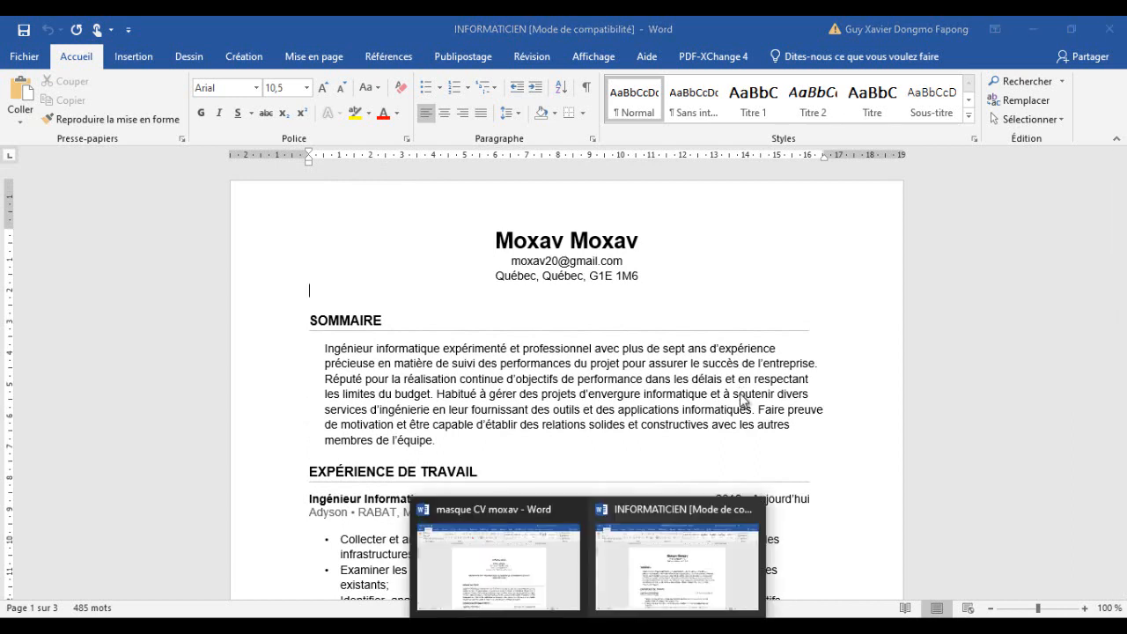
{"action": "left_click", "coordinate": [677, 566]}
{"action": "left_click", "coordinate": [588, 627]}
{"action": "left_click", "coordinate": [678, 567]}
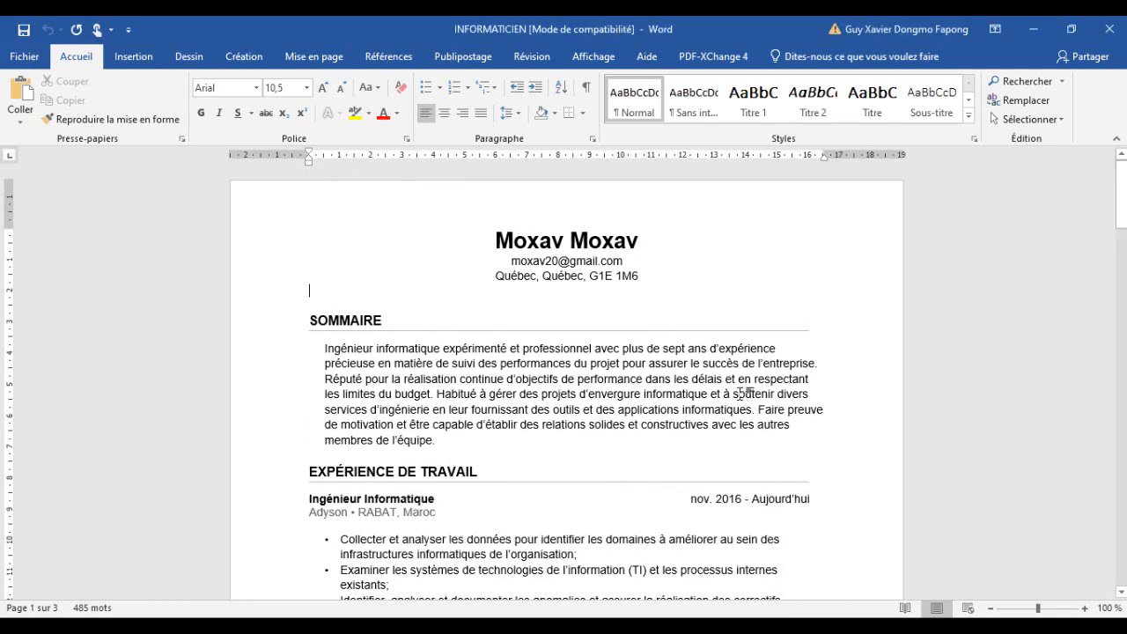
- Scroll through the downloaded Word CV from the summary to the CERTIFICATION ET FORMATION section and back
{"action": "scroll", "coordinate": [744, 394], "scroll_direction": "down", "scroll_amount": 2}
{"action": "scroll", "coordinate": [741, 393], "scroll_direction": "down", "scroll_amount": 6}
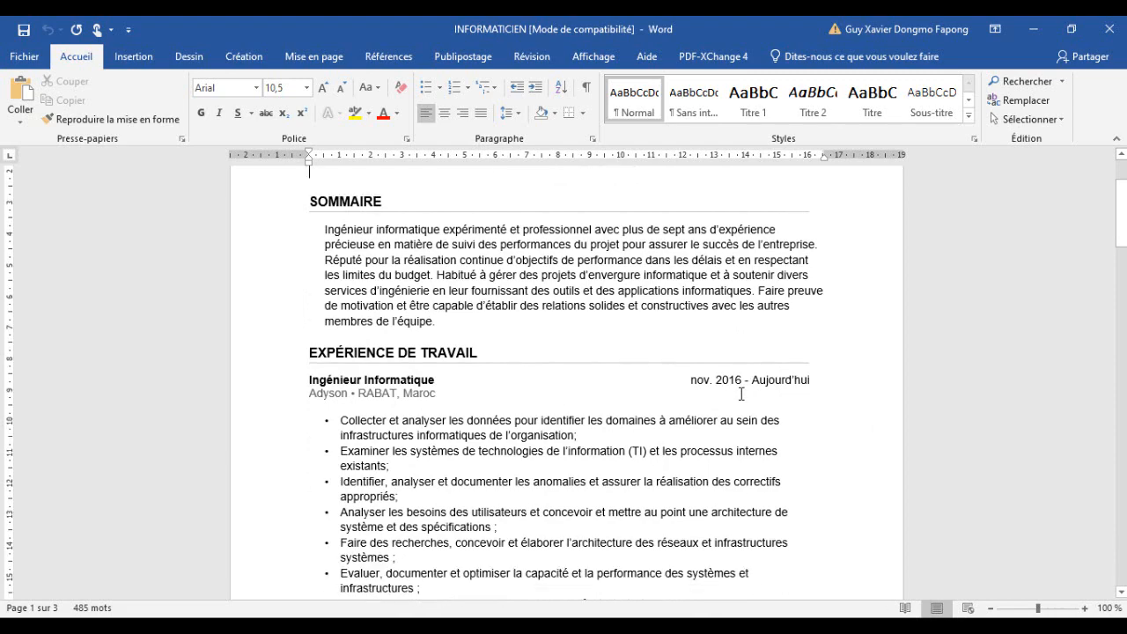
{"action": "scroll", "coordinate": [741, 394], "scroll_direction": "down", "scroll_amount": 6}
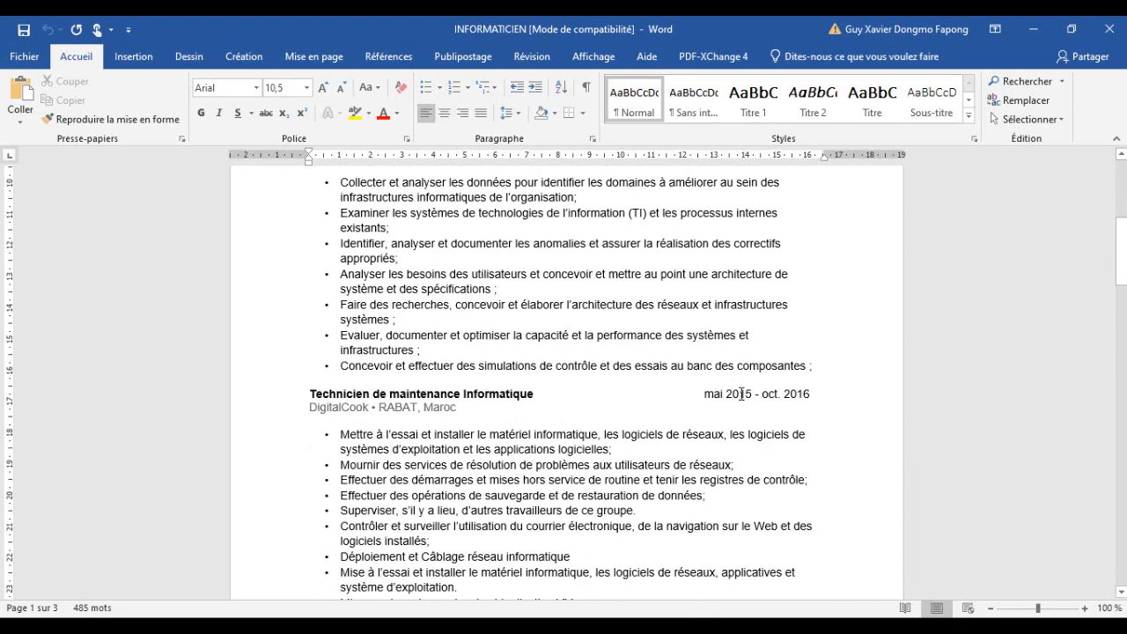
{"action": "scroll", "coordinate": [741, 393], "scroll_direction": "down", "scroll_amount": 11}
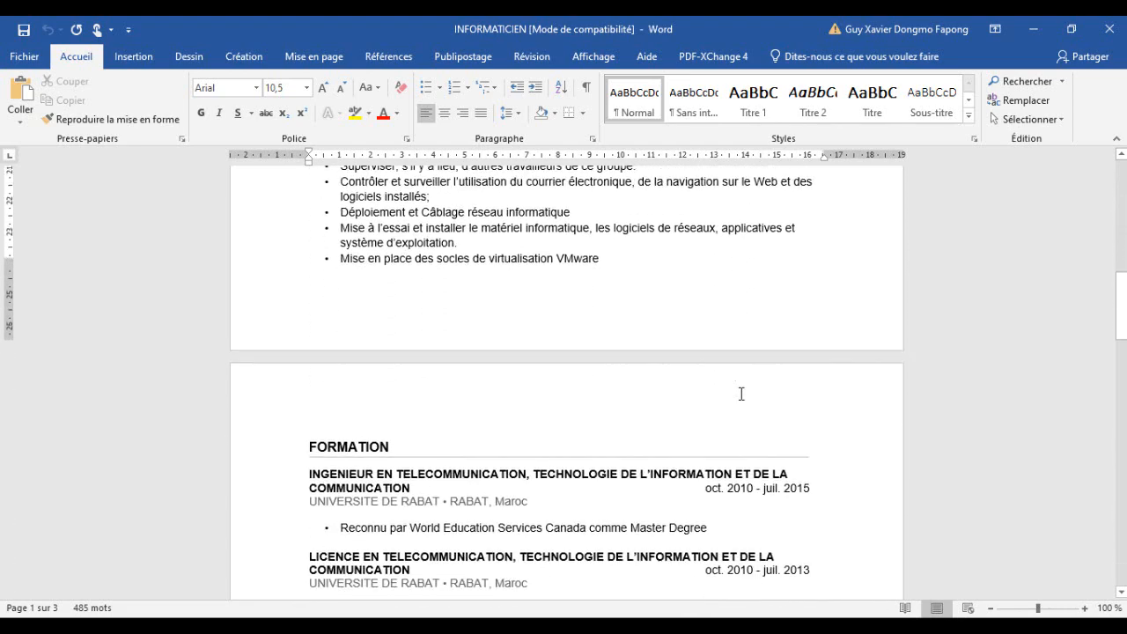
{"action": "scroll", "coordinate": [741, 393], "scroll_direction": "down", "scroll_amount": 11}
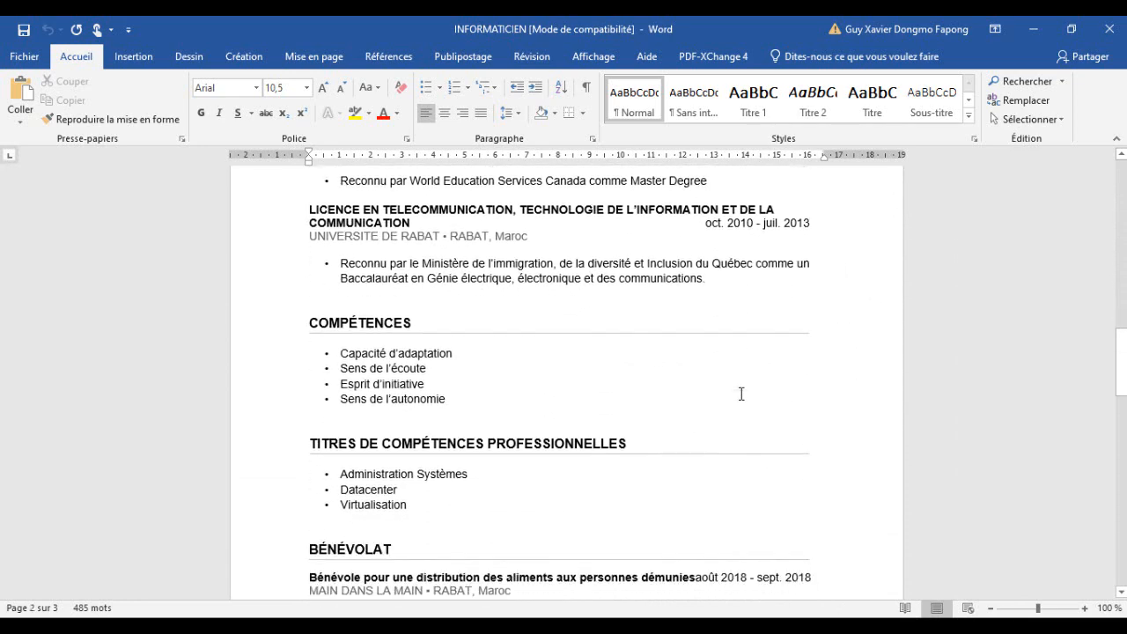
{"action": "scroll", "coordinate": [741, 394], "scroll_direction": "down", "scroll_amount": 4}
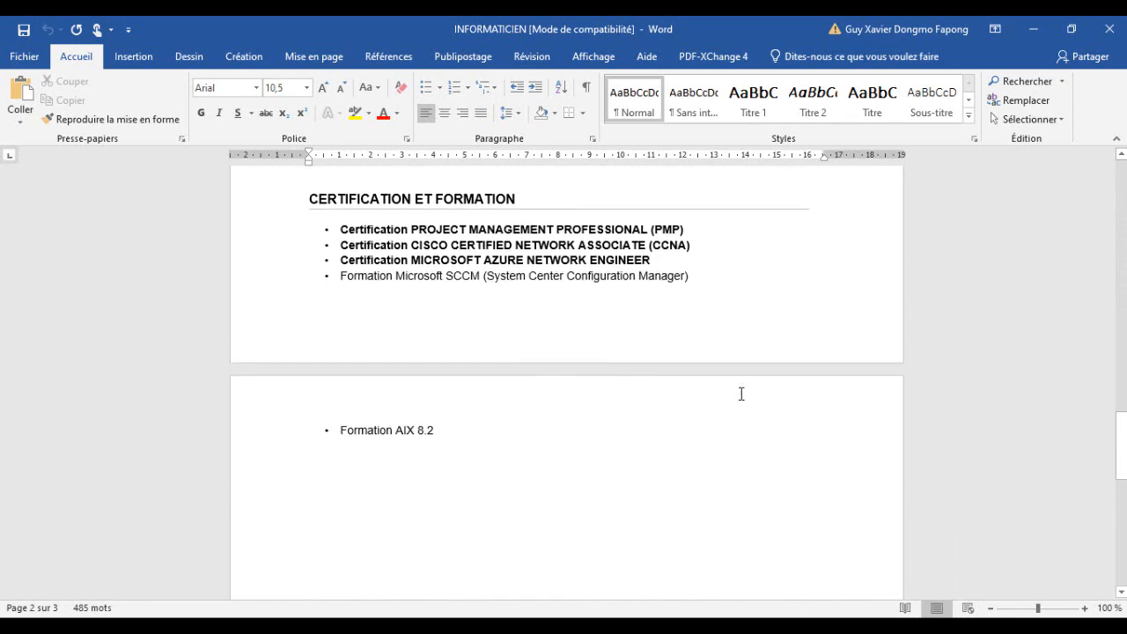
{"action": "scroll", "coordinate": [741, 394], "scroll_direction": "up", "scroll_amount": 4}
{"action": "scroll", "coordinate": [741, 393], "scroll_direction": "up", "scroll_amount": 18}
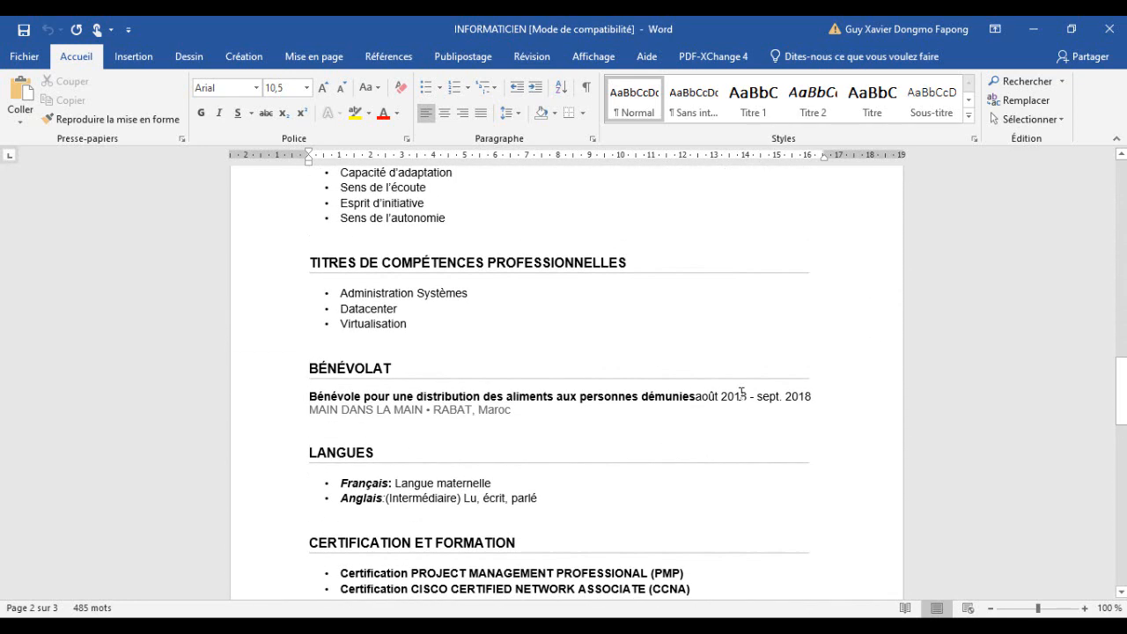
{"action": "scroll", "coordinate": [742, 393], "scroll_direction": "up", "scroll_amount": 20}
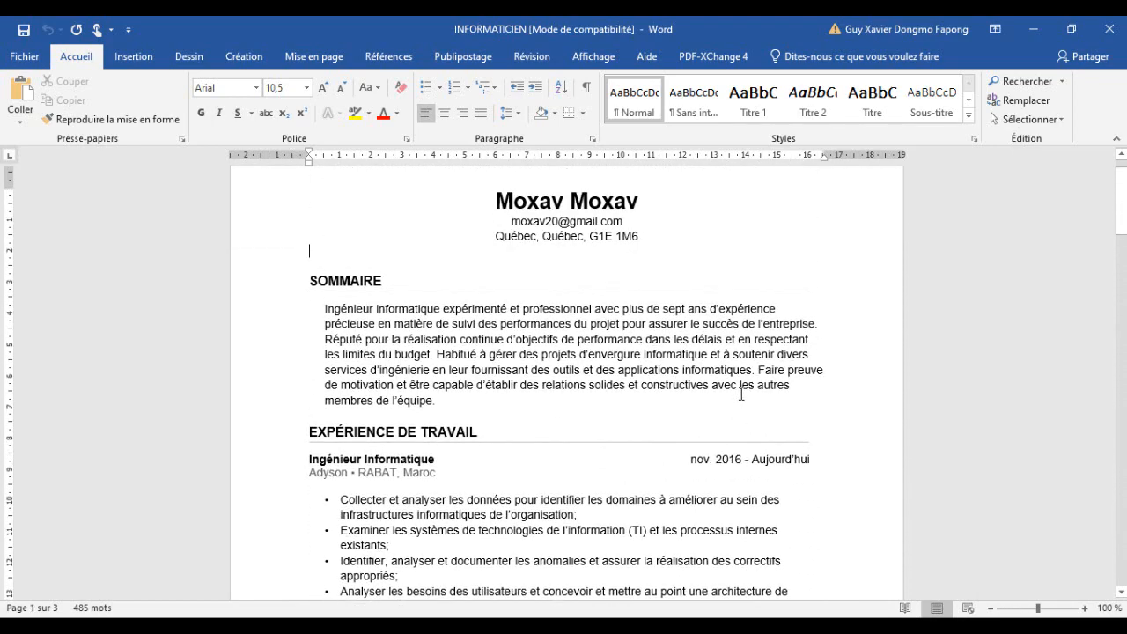
{"action": "scroll", "coordinate": [741, 393], "scroll_direction": "up", "scroll_amount": 2}
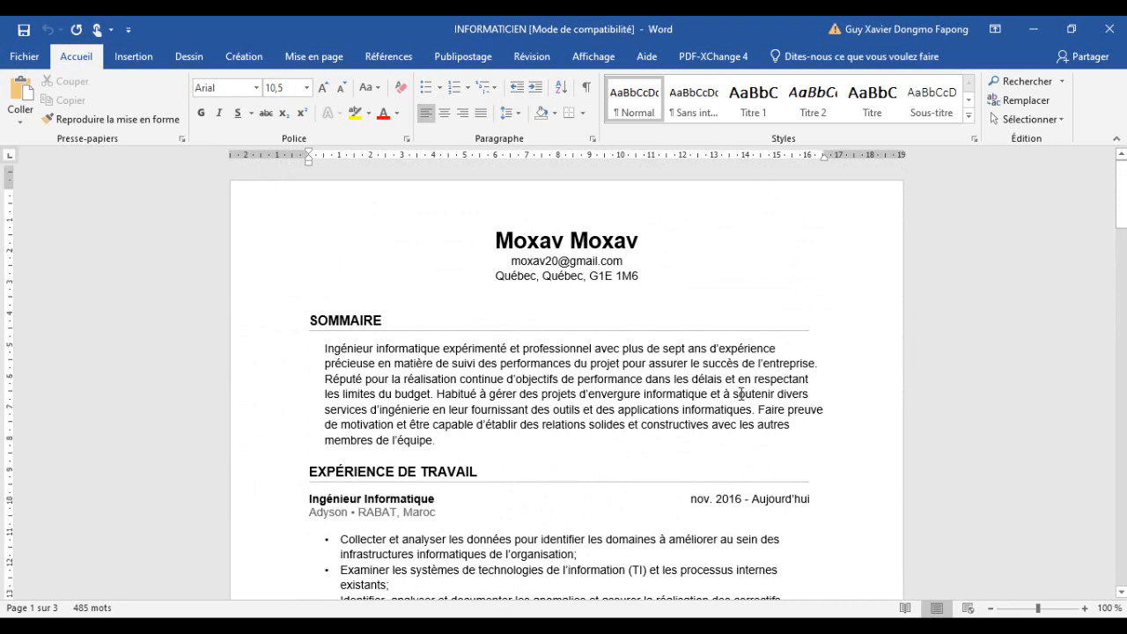
{"action": "scroll", "coordinate": [741, 393], "scroll_direction": "down", "scroll_amount": 3}
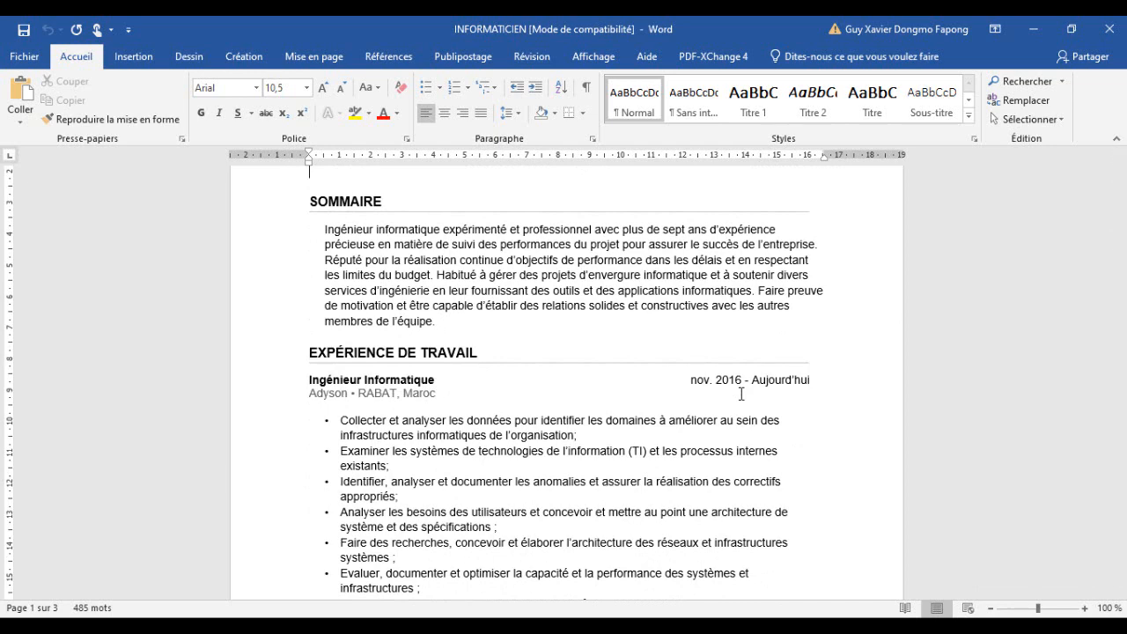
{"action": "scroll", "coordinate": [742, 394], "scroll_direction": "down", "scroll_amount": 2}
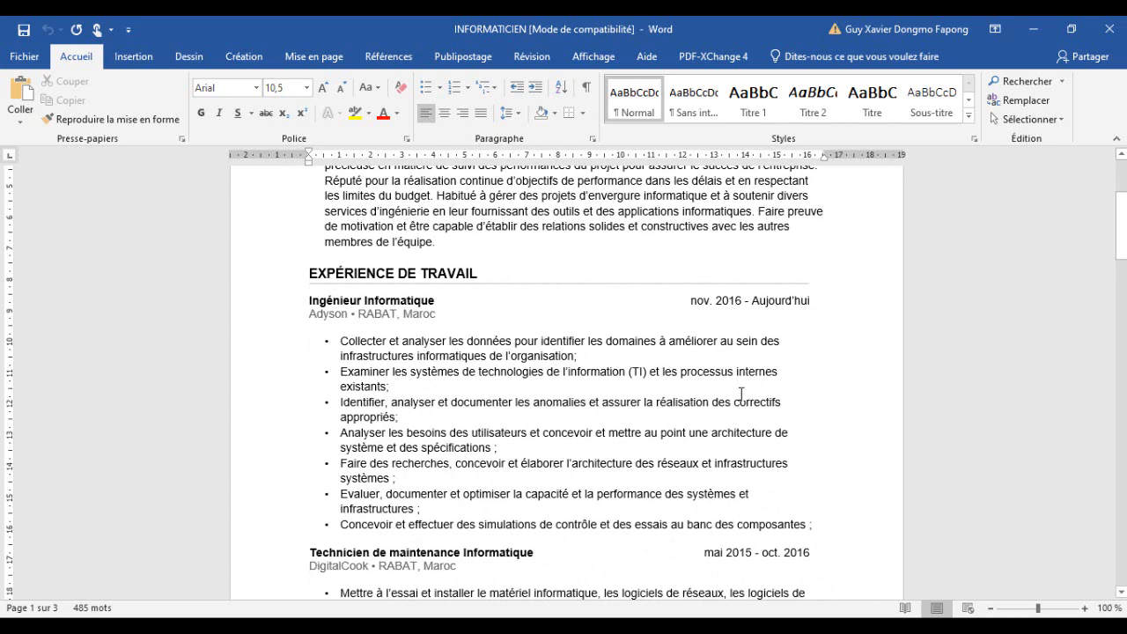
{"action": "scroll", "coordinate": [741, 393], "scroll_direction": "down", "scroll_amount": 4}
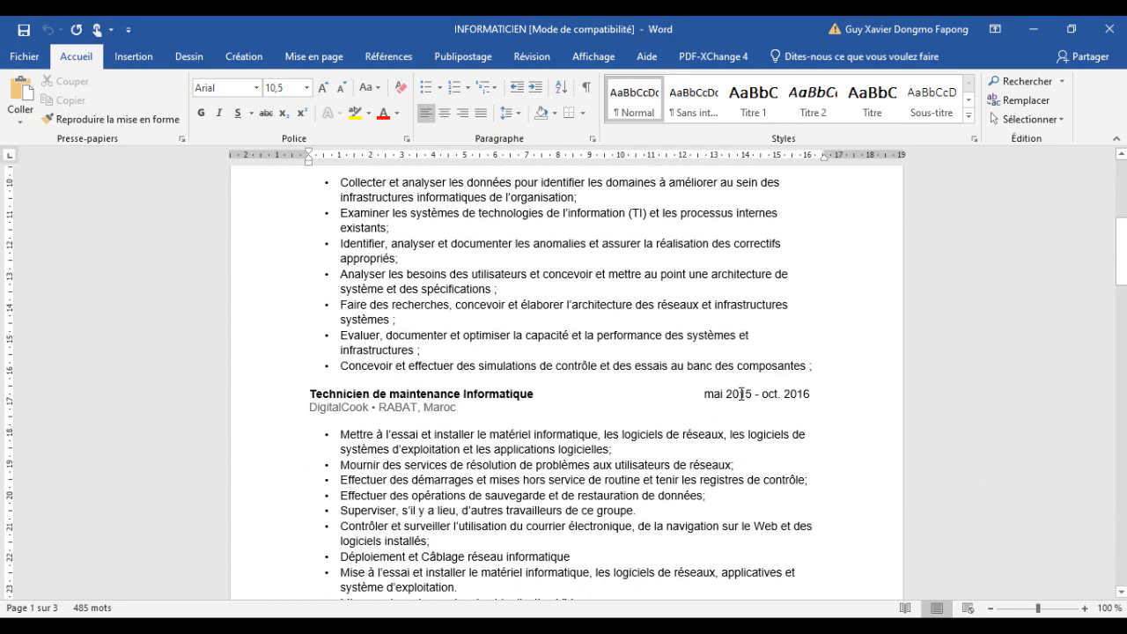
{"action": "scroll", "coordinate": [741, 394], "scroll_direction": "down", "scroll_amount": 1}
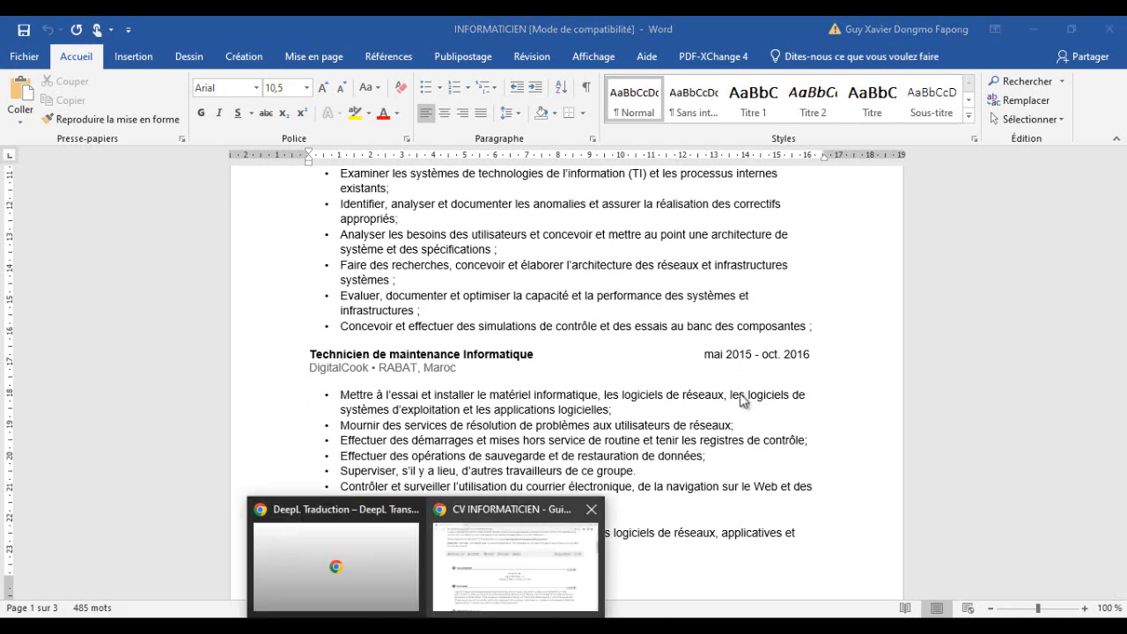
- Switch back to the browser and examine the online CV's contact details and summary
{"action": "key", "text": "alt+Tab"}
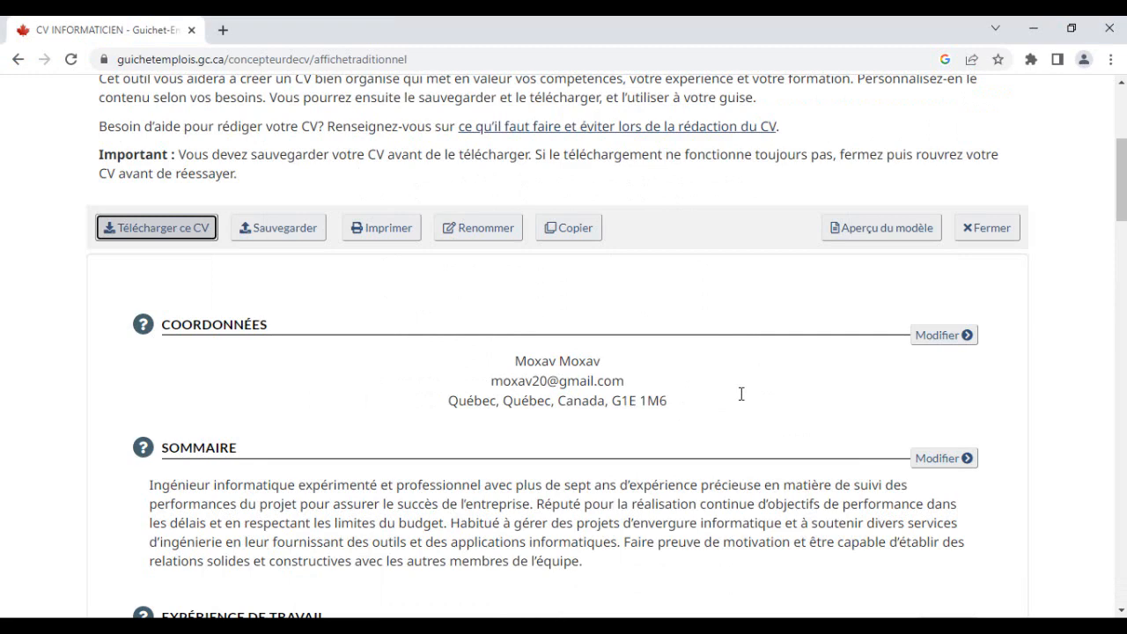
{"action": "scroll", "coordinate": [742, 394], "scroll_direction": "down", "scroll_amount": 1}
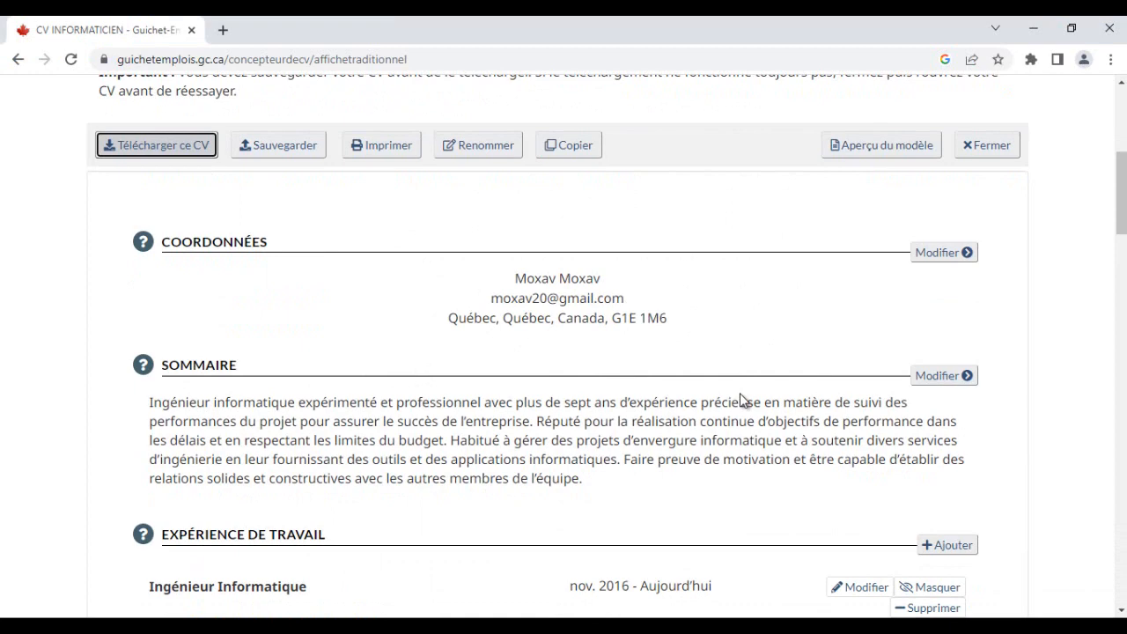
{"action": "scroll", "coordinate": [741, 401], "scroll_direction": "down", "scroll_amount": 2}
{"action": "scroll", "coordinate": [742, 396], "scroll_direction": "up", "scroll_amount": 3}
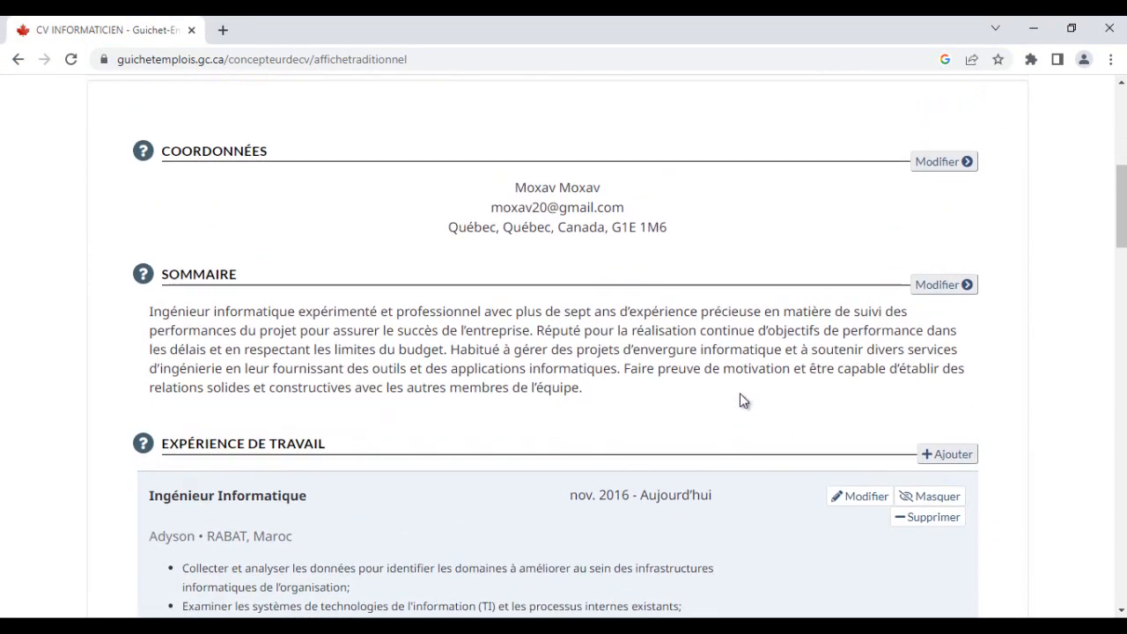